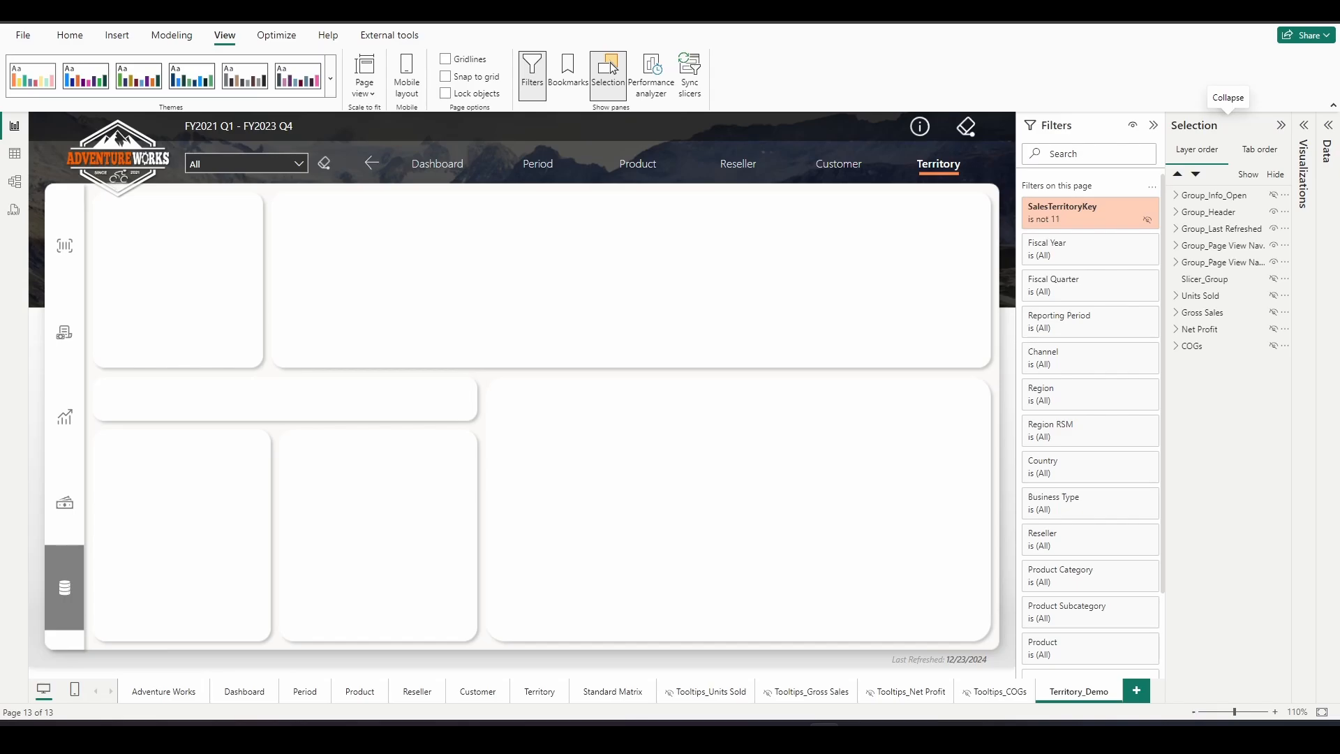
# Insert a blank button on the Territory_Demo page
pyautogui.click(116, 35)
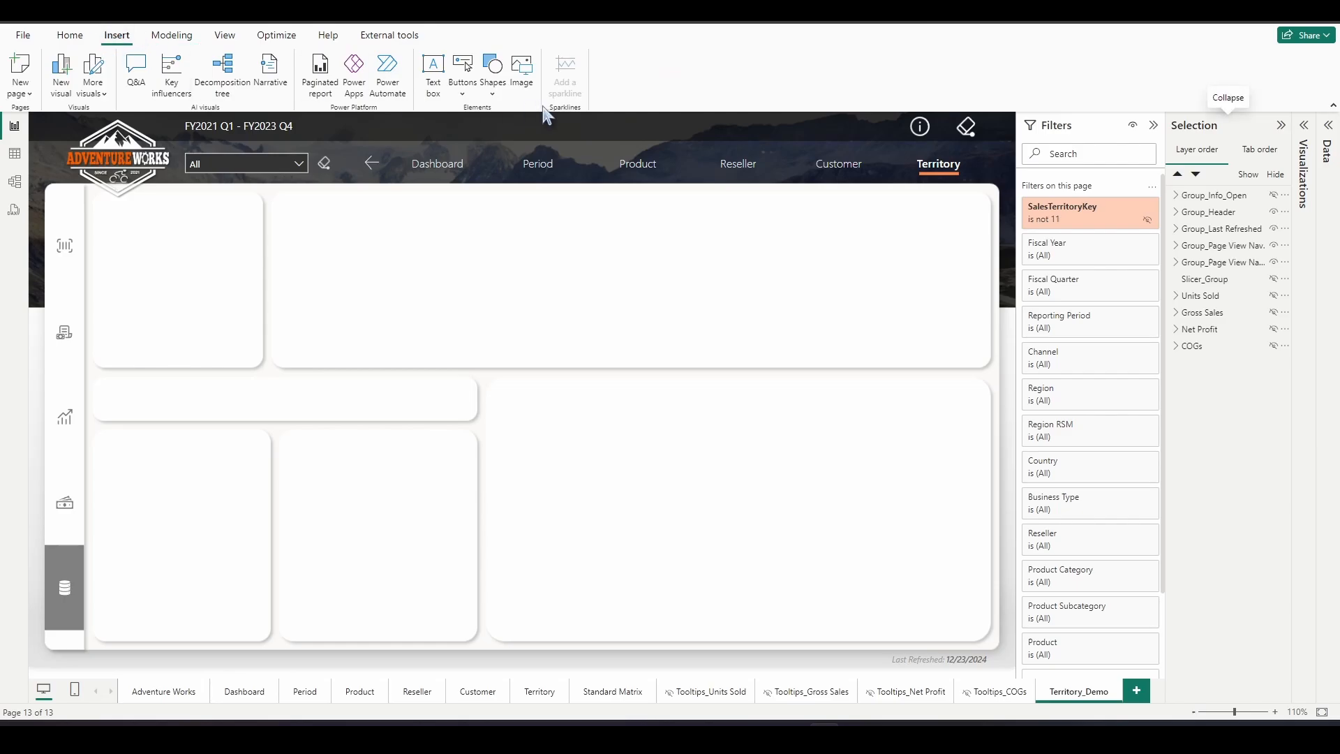
pyautogui.click(471, 97)
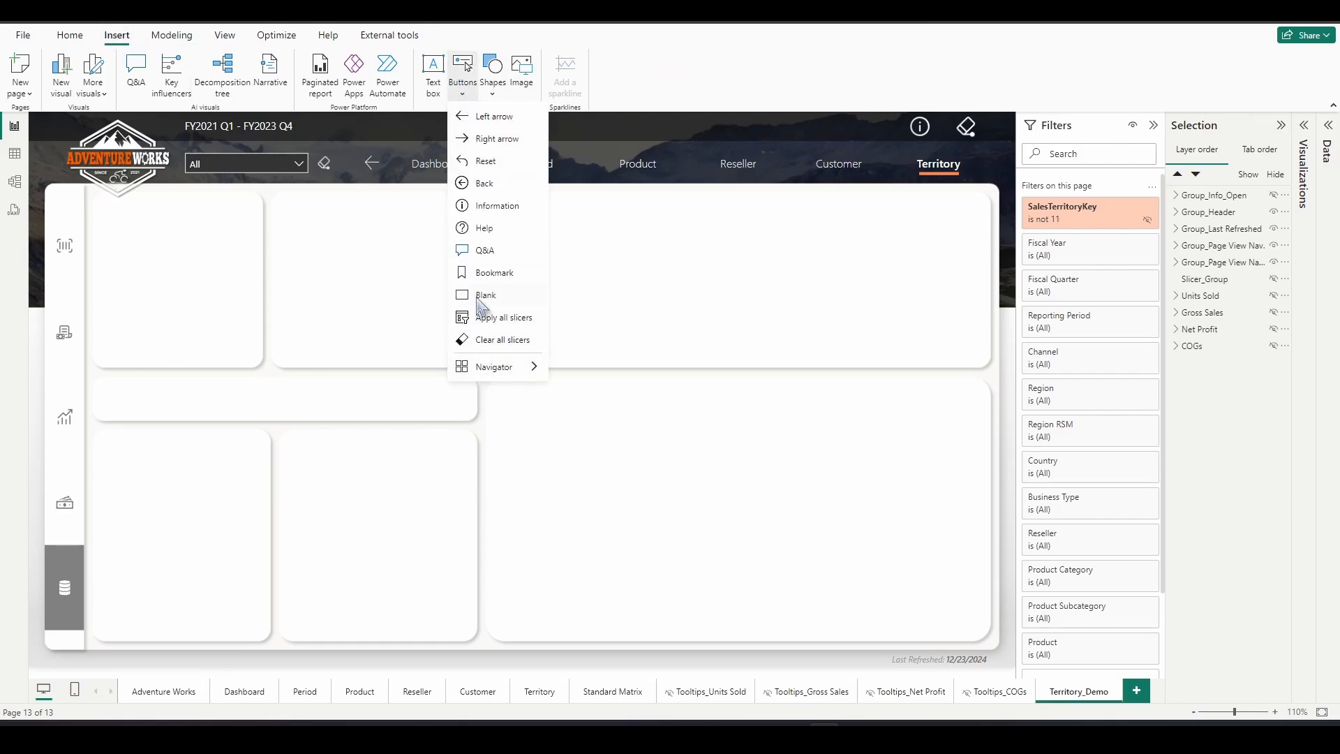
pyautogui.click(477, 296)
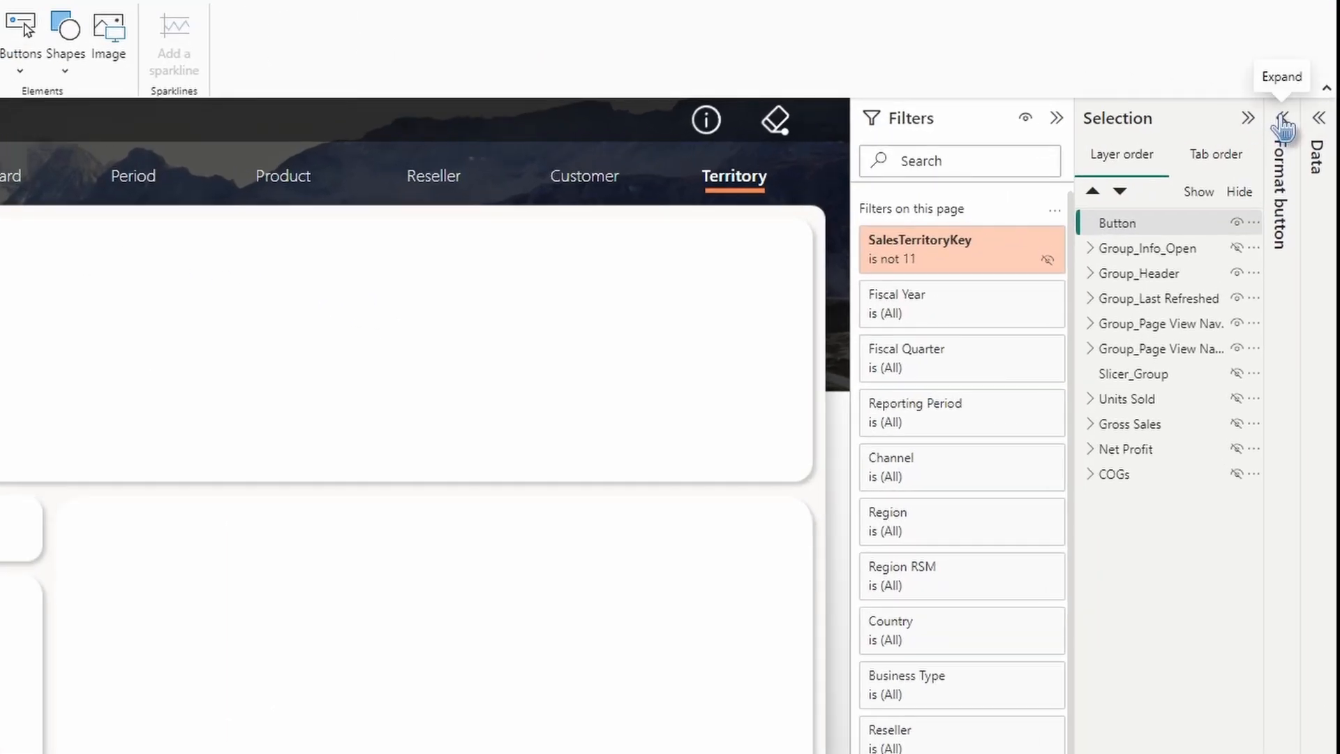
# Set the new blank button's size to a height of 720 and a width of 1280
pyautogui.click(1304, 125)
pyautogui.click(1148, 218)
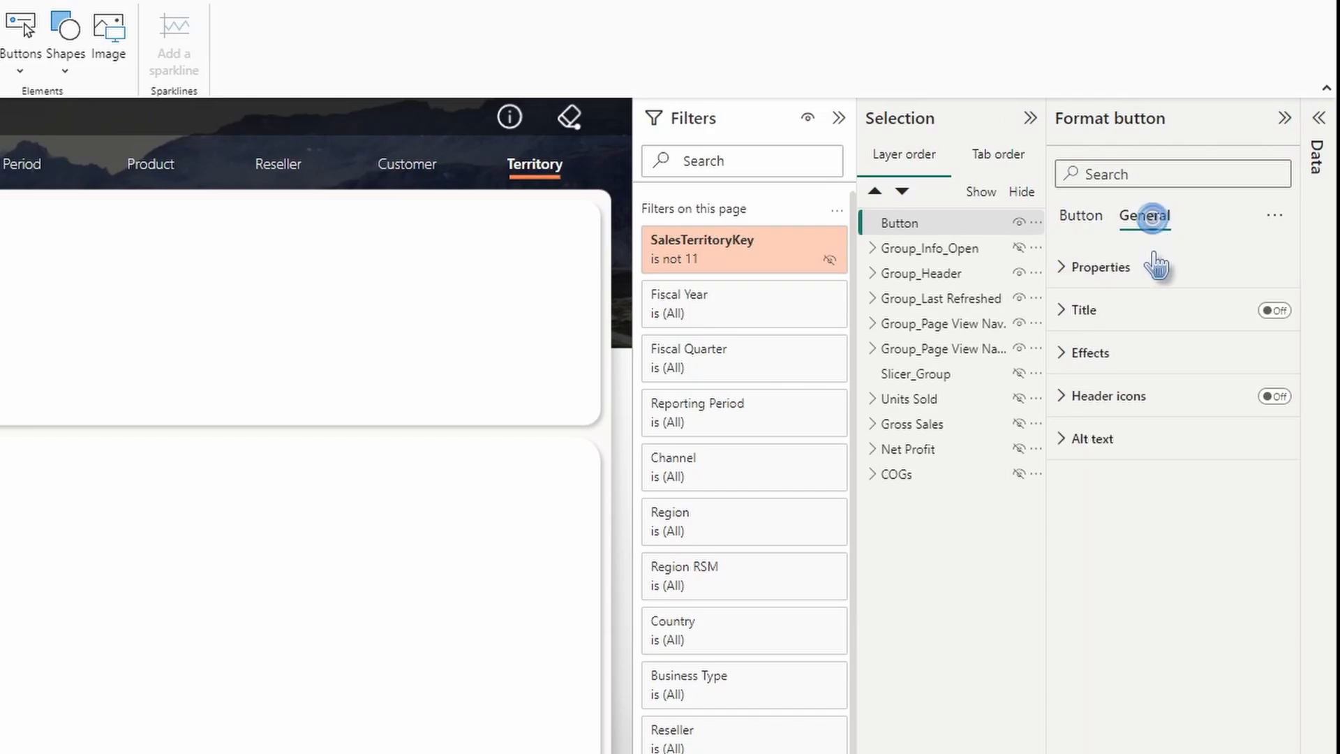
pyautogui.click(1156, 265)
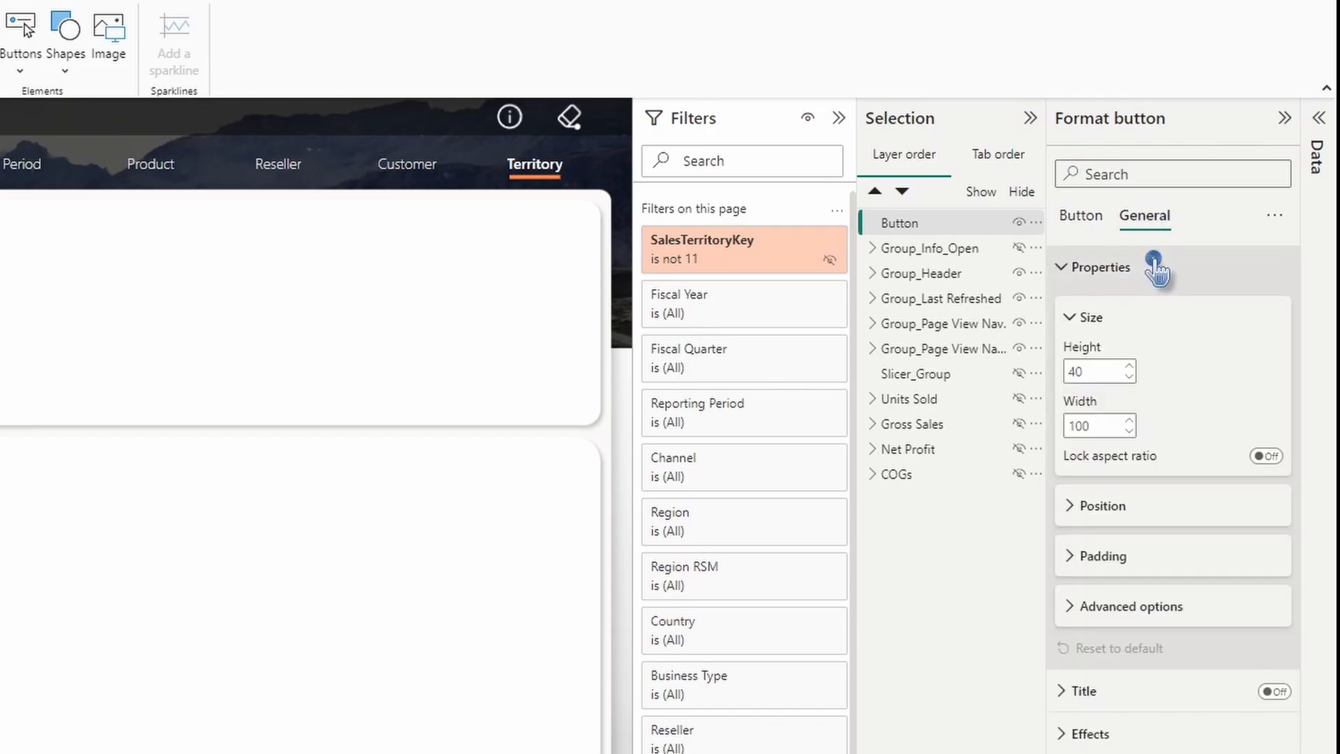
pyautogui.doubleClick(1098, 369)
pyautogui.write('720')
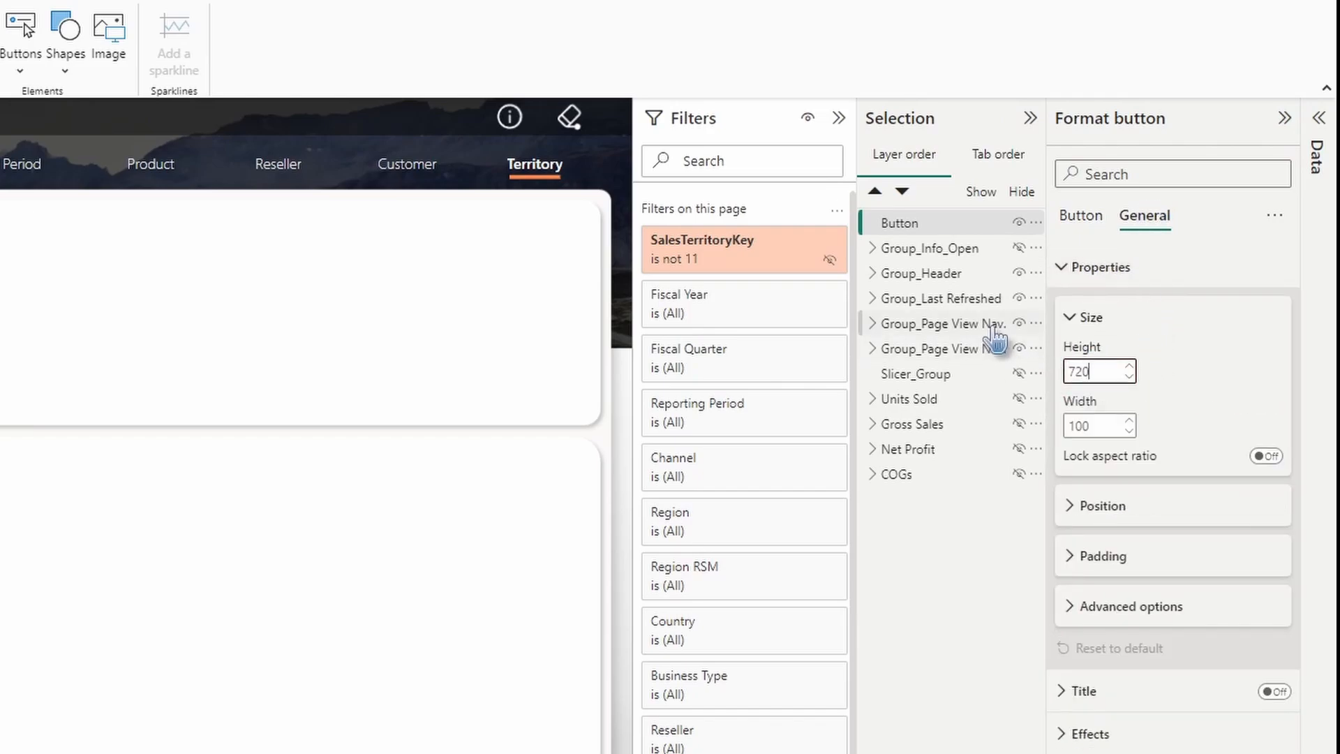
pyautogui.press('Tab')
pyautogui.write('12')
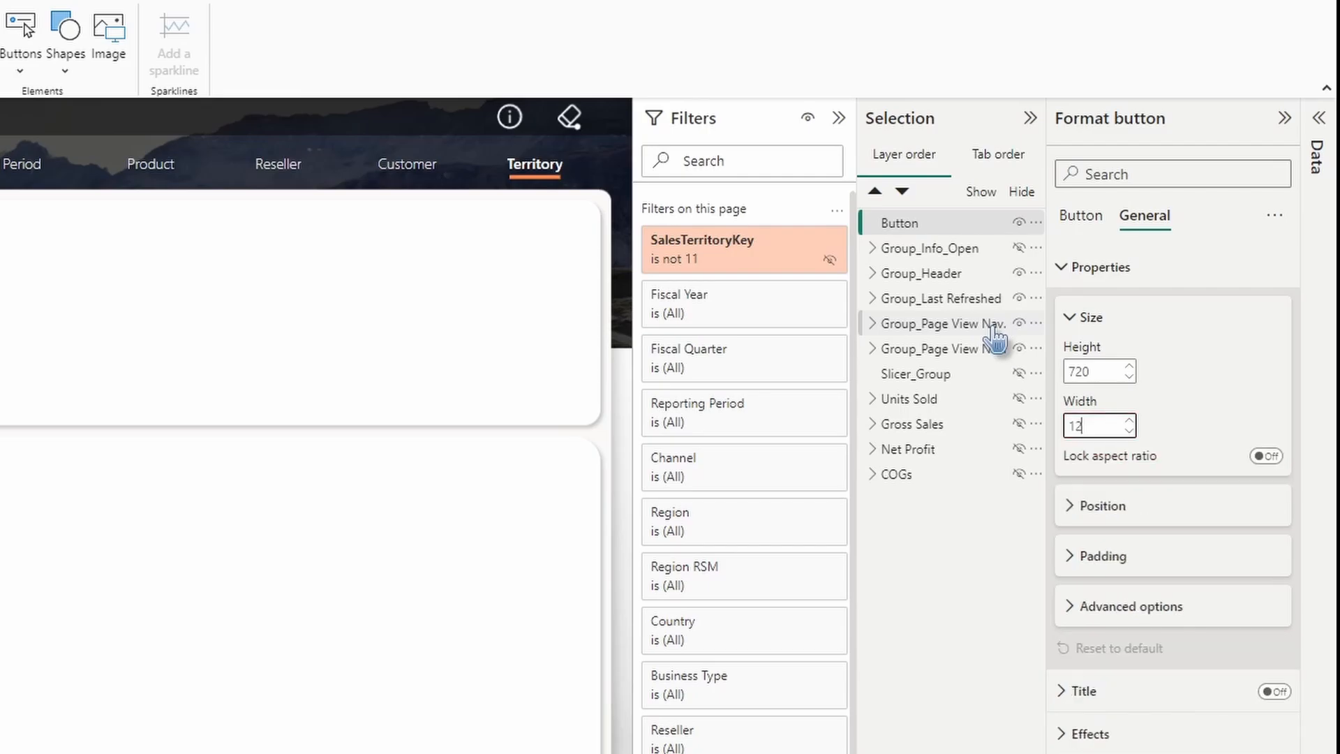
pyautogui.write('80')
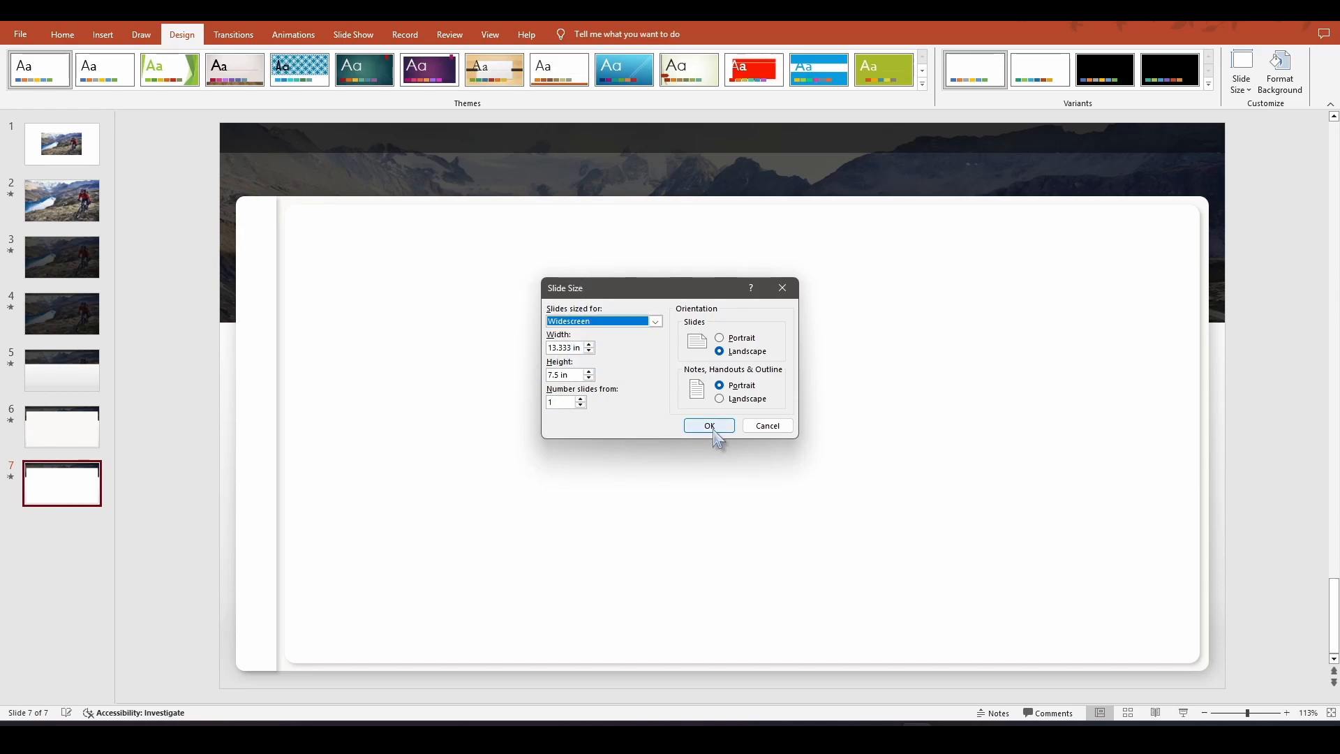
# Switch to PowerPoint and enter a custom slide size of 1280px width and 720px height
pyautogui.click(577, 347)
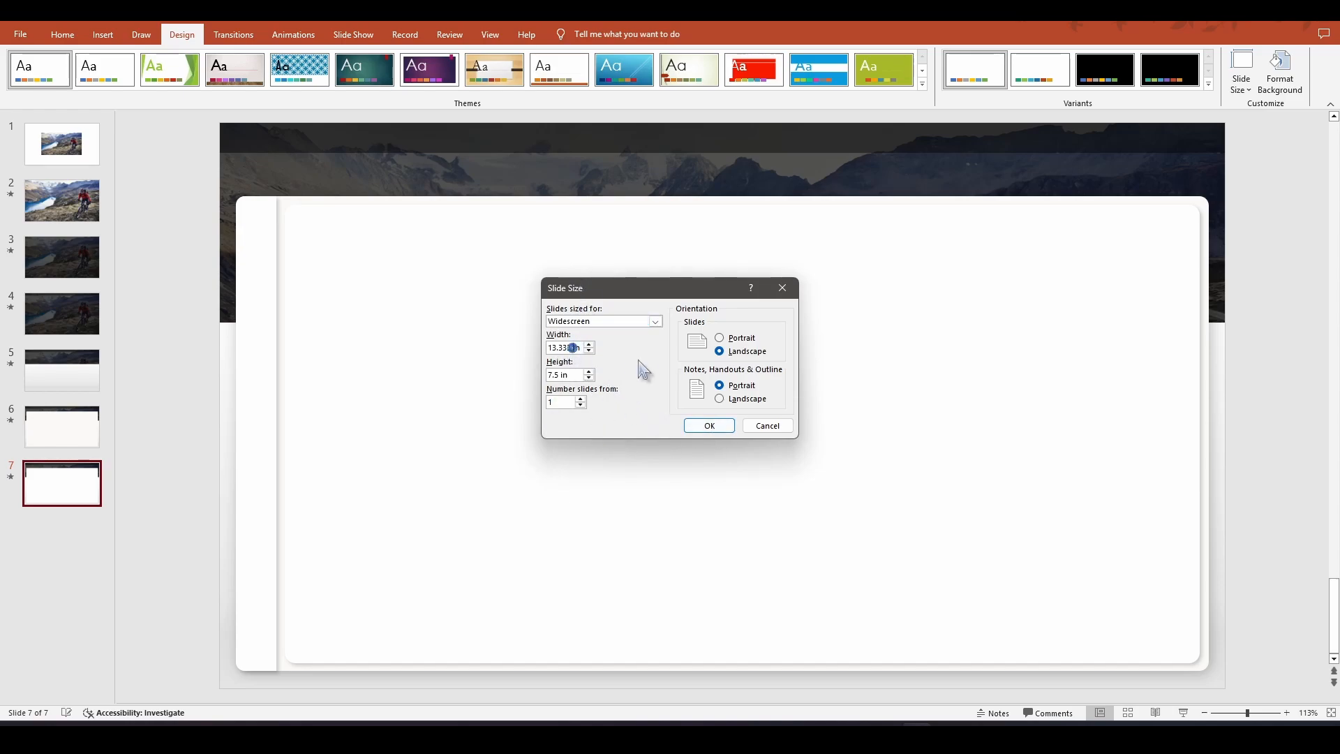
pyautogui.doubleClick(580, 347)
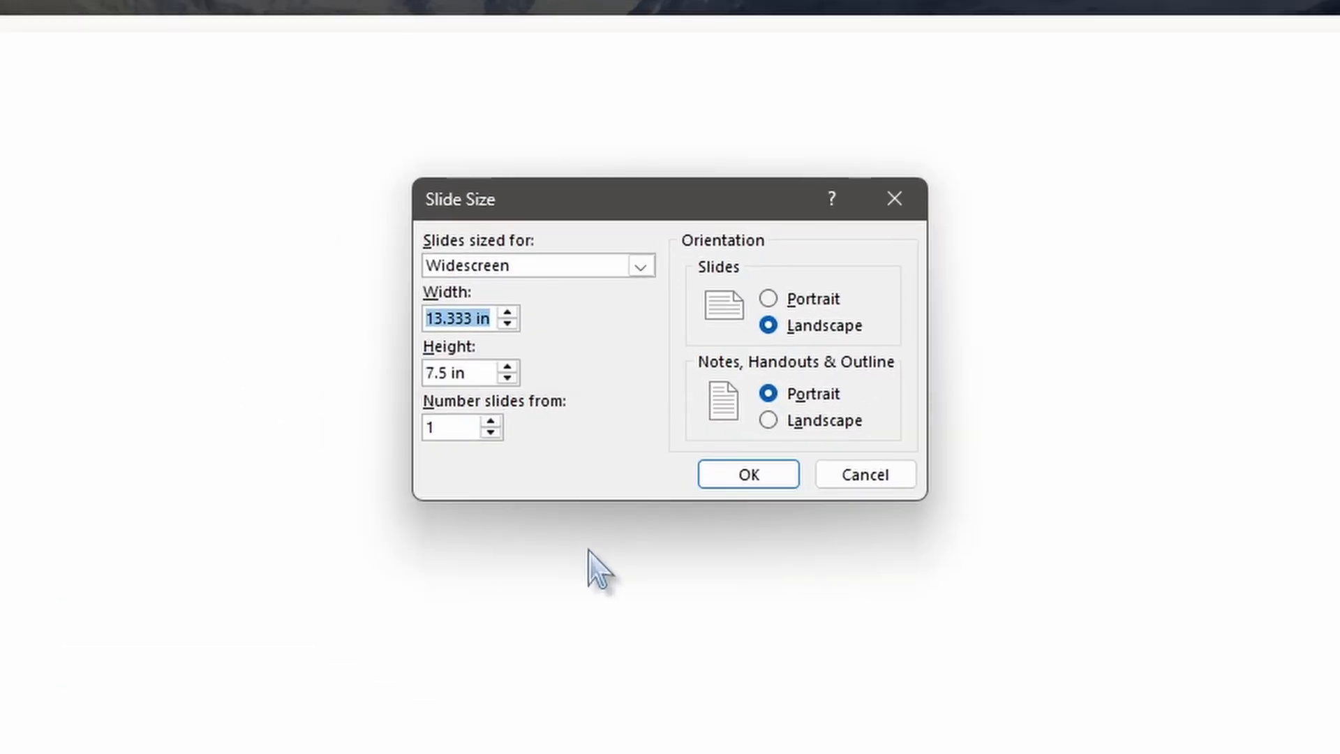
pyautogui.write('1280px')
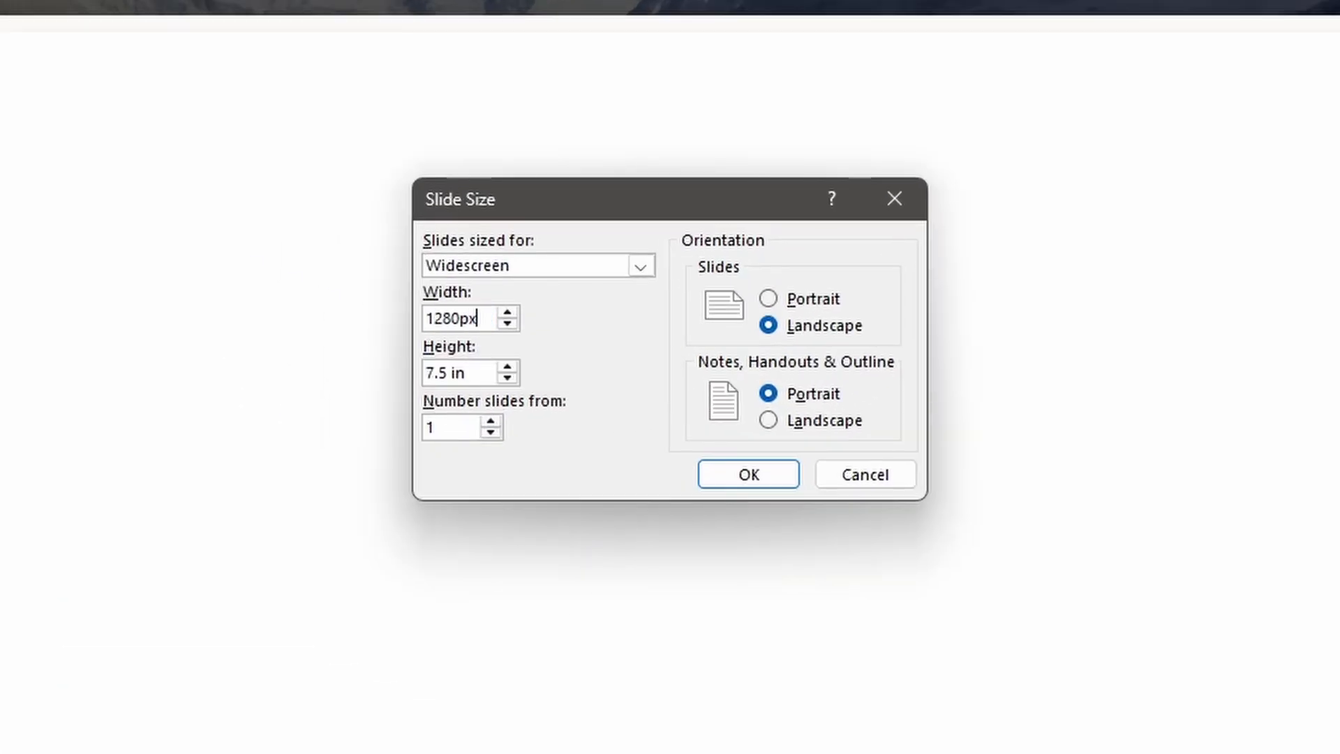
pyautogui.click(469, 374)
pyautogui.moveTo(476, 374); pyautogui.dragTo(405, 395)
pyautogui.write('72')
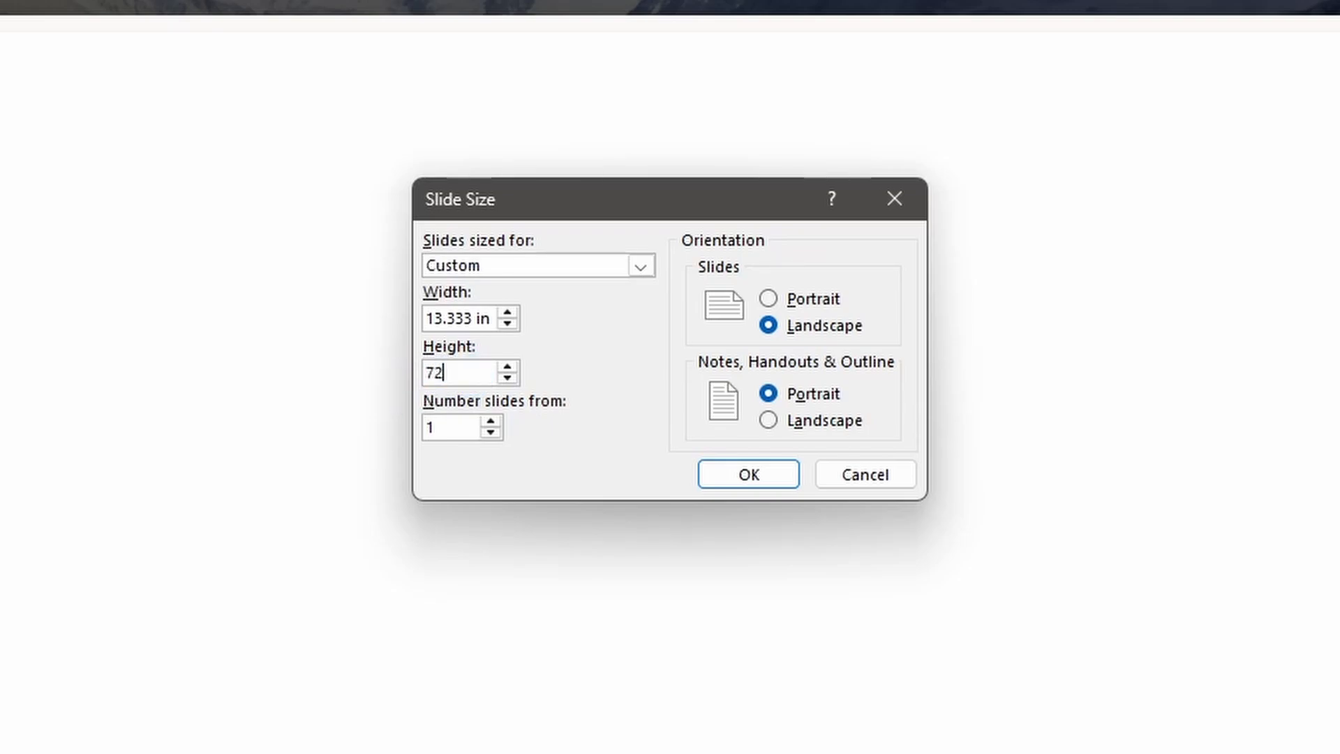
pyautogui.write('0px')
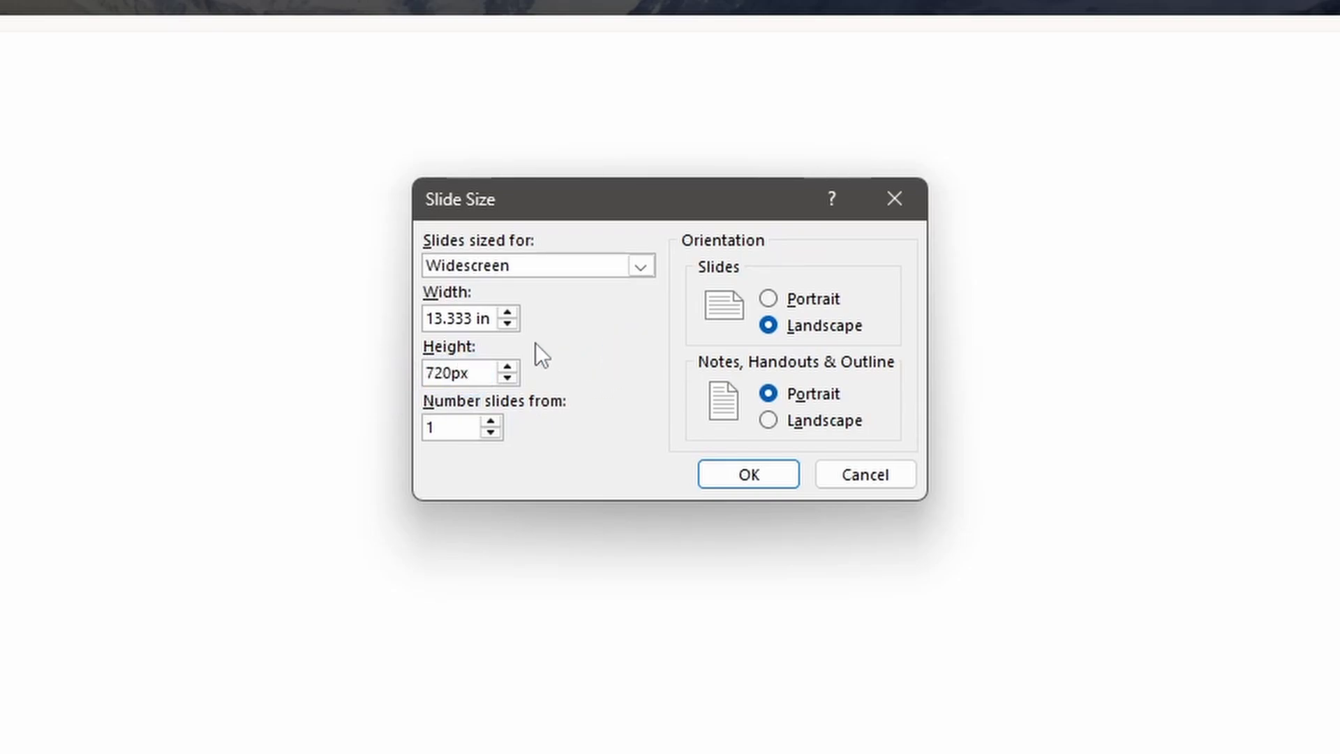
pyautogui.click(447, 319)
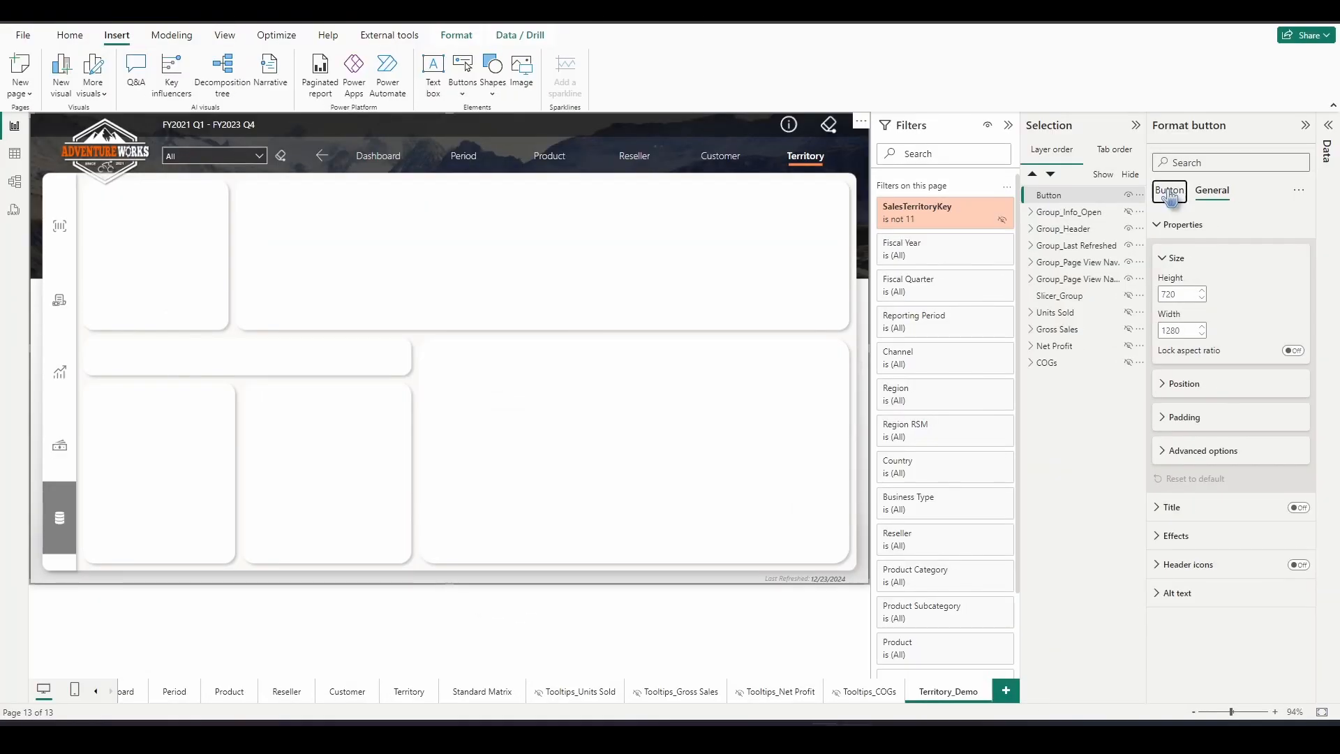
# Back in Power BI, turn off the icon and the border in the blank button's default style
pyautogui.click(1170, 193)
pyautogui.click(1091, 273)
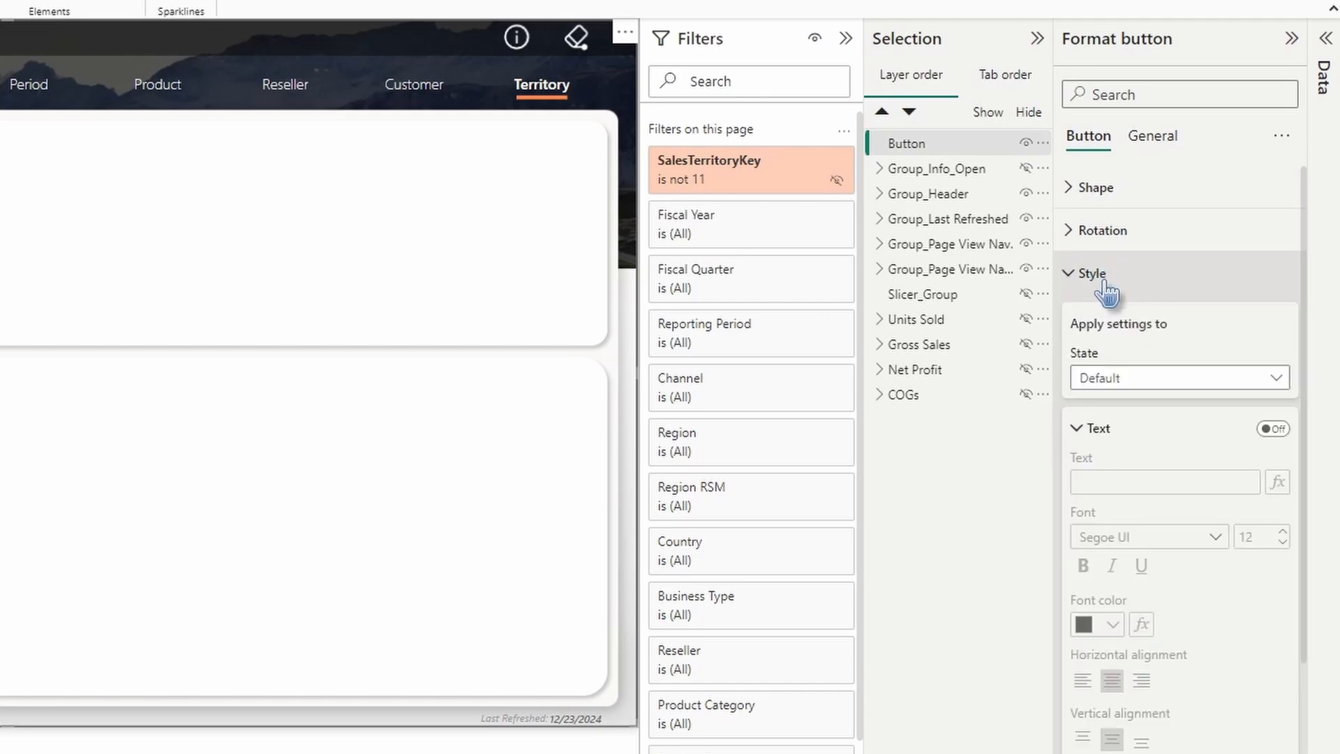
pyautogui.scroll(-5, 1160, 419)
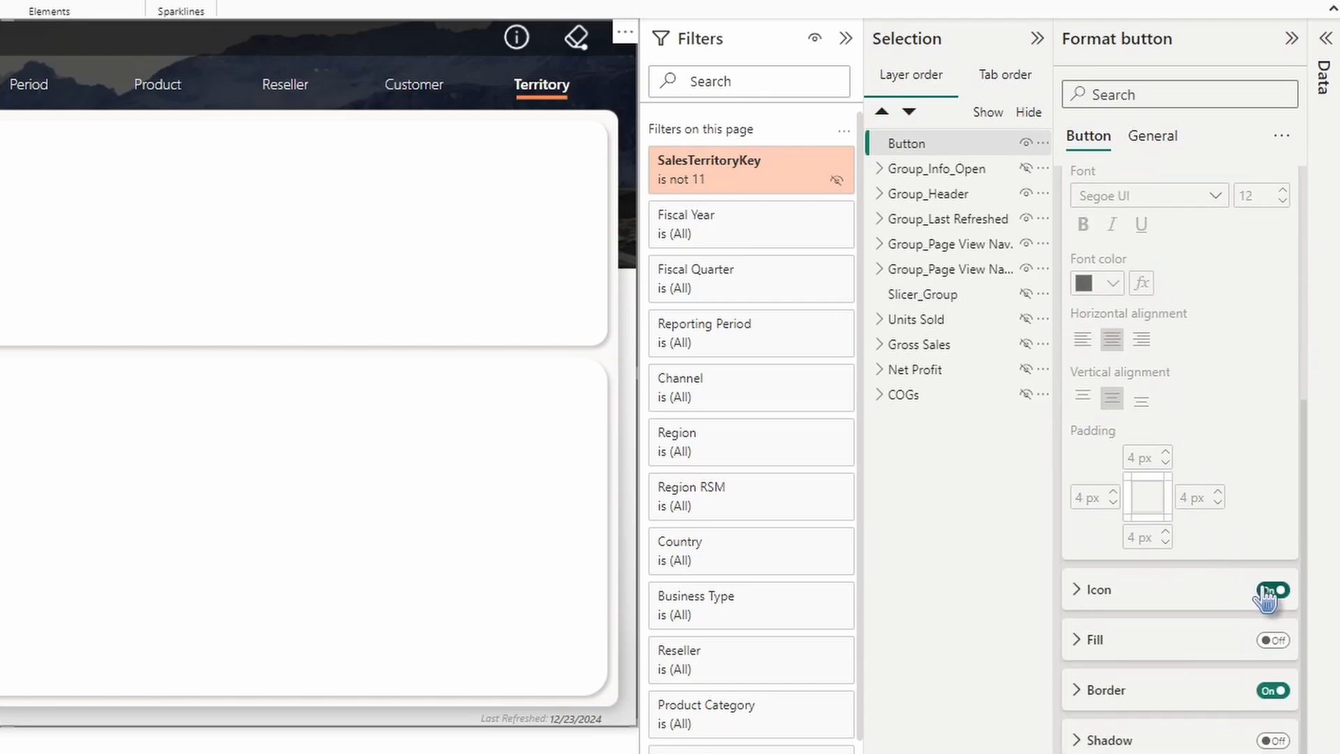
pyautogui.click(1273, 590)
pyautogui.click(1270, 691)
# Turn on the button's fill and set its transparency to 0 %
pyautogui.click(1274, 640)
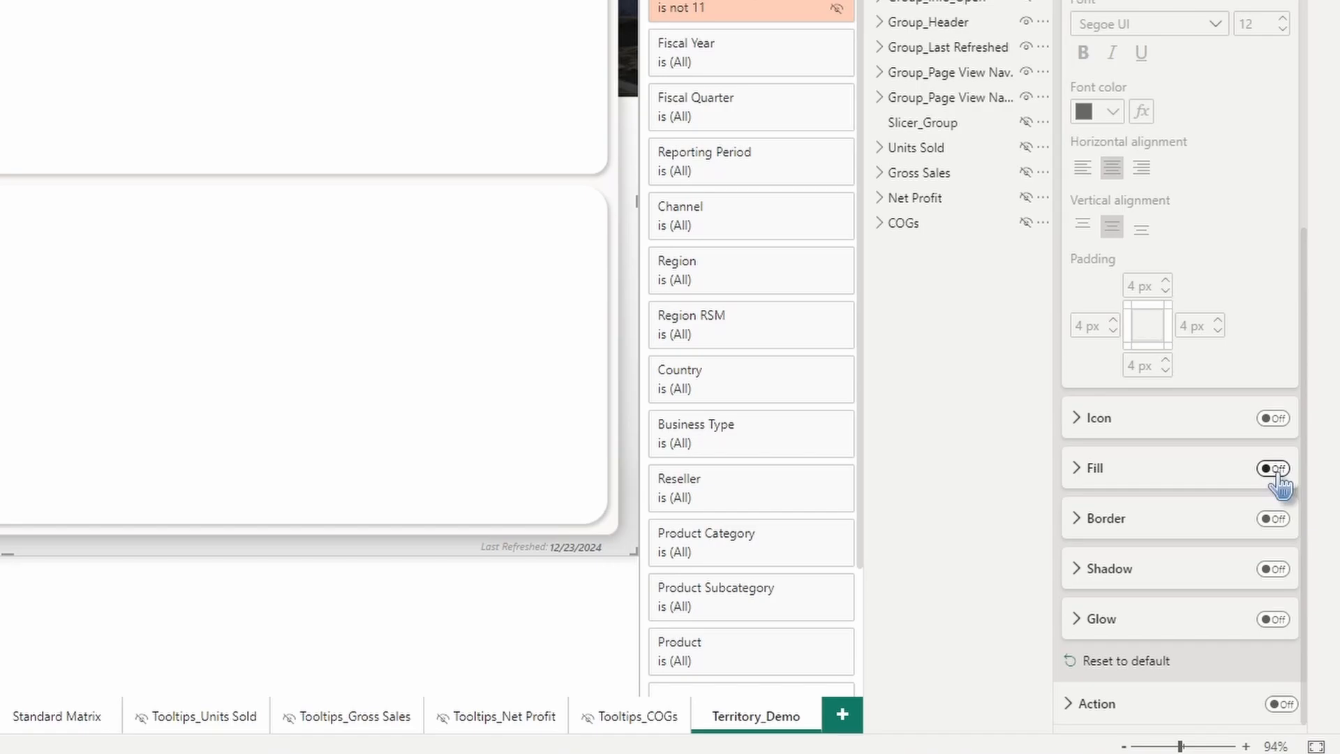
pyautogui.click(1136, 475)
pyautogui.scroll(-3, 1191, 516)
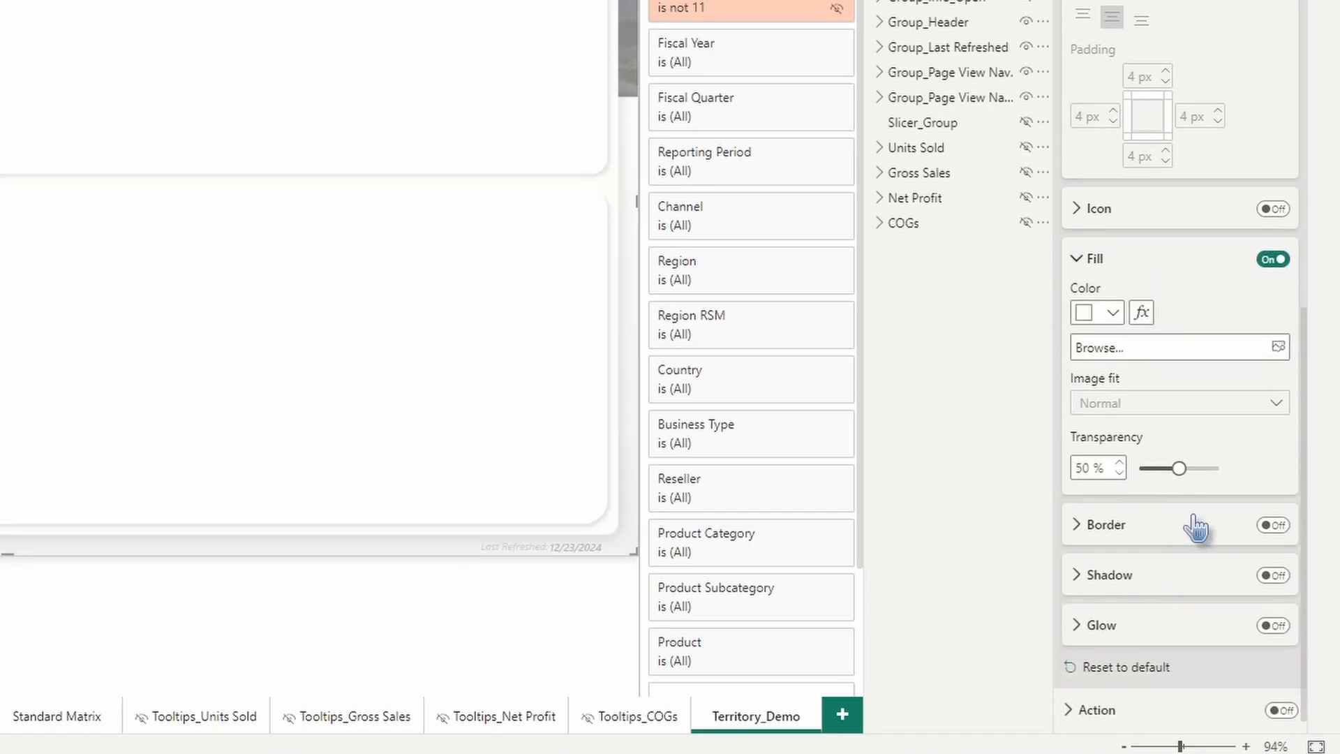
pyautogui.moveTo(1178, 467); pyautogui.dragTo(1141, 469)
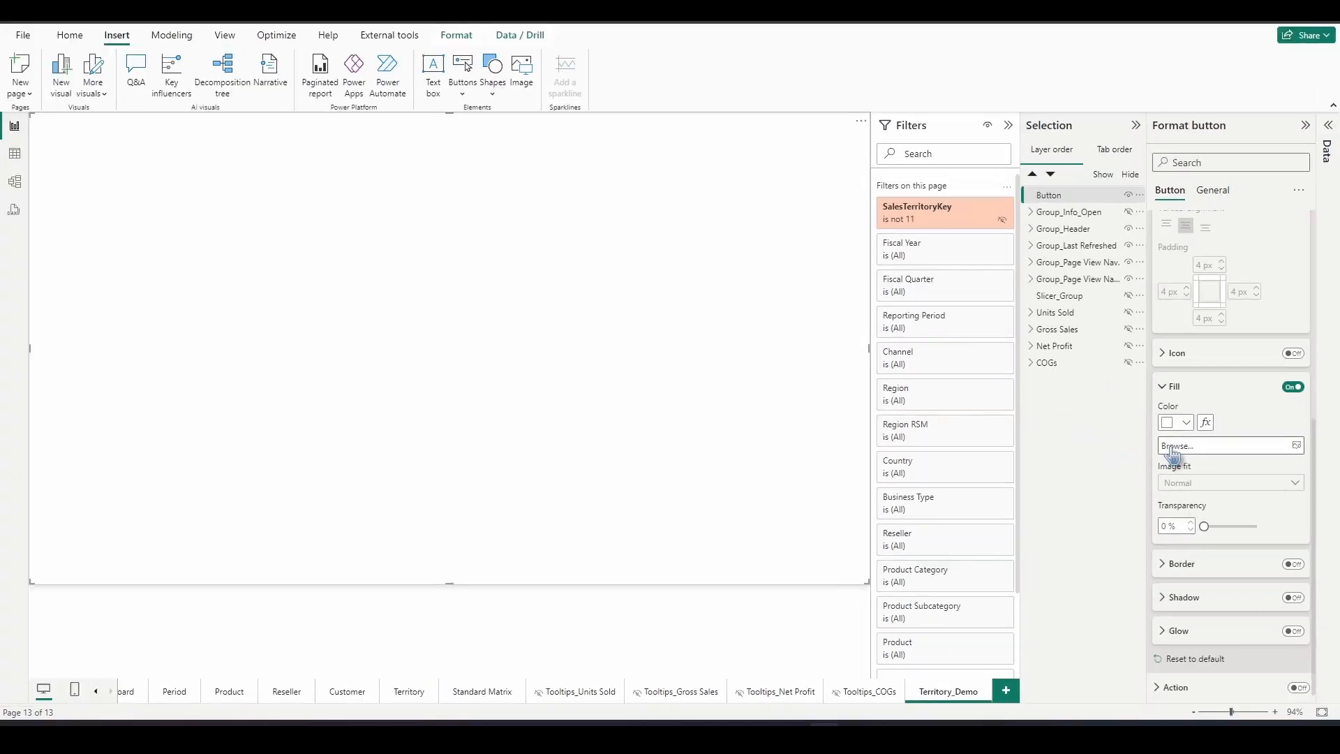
# Use the picture AW Territory Matrix View.png as the button's fill image
pyautogui.click(1173, 447)
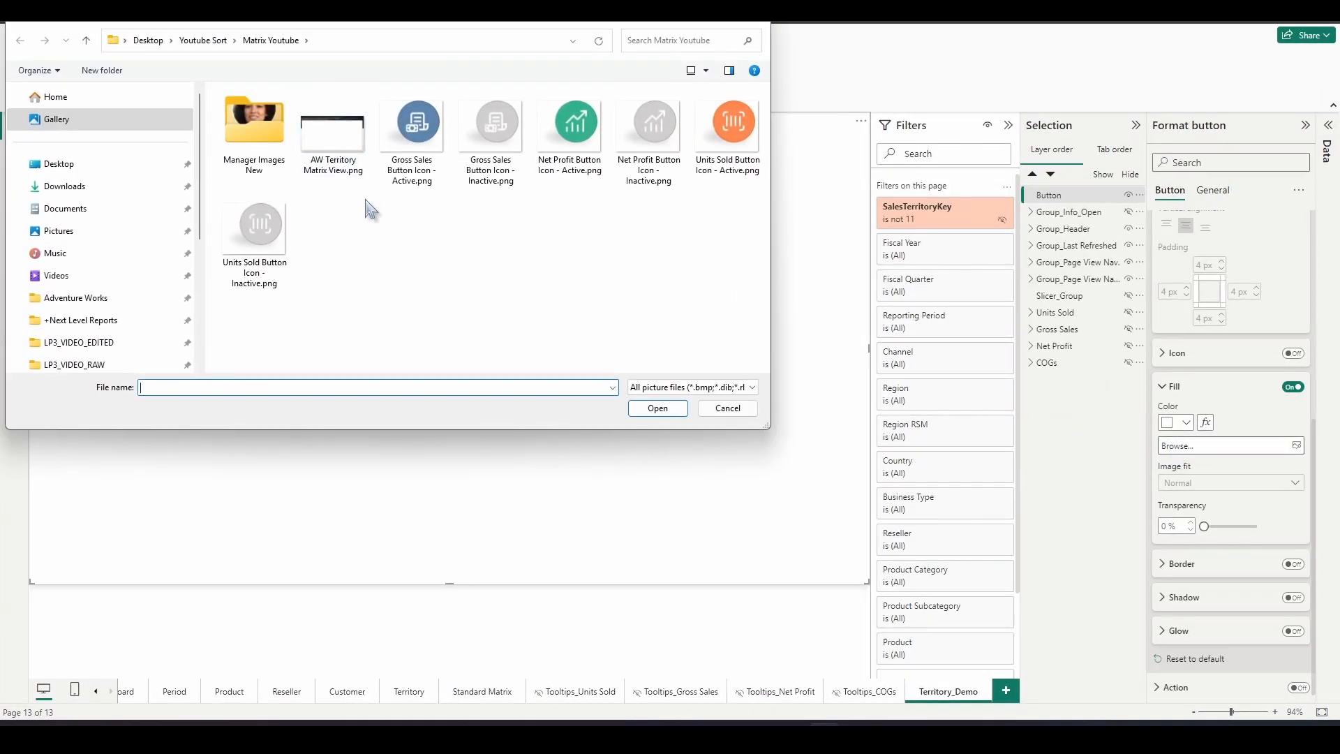
pyautogui.click(351, 149)
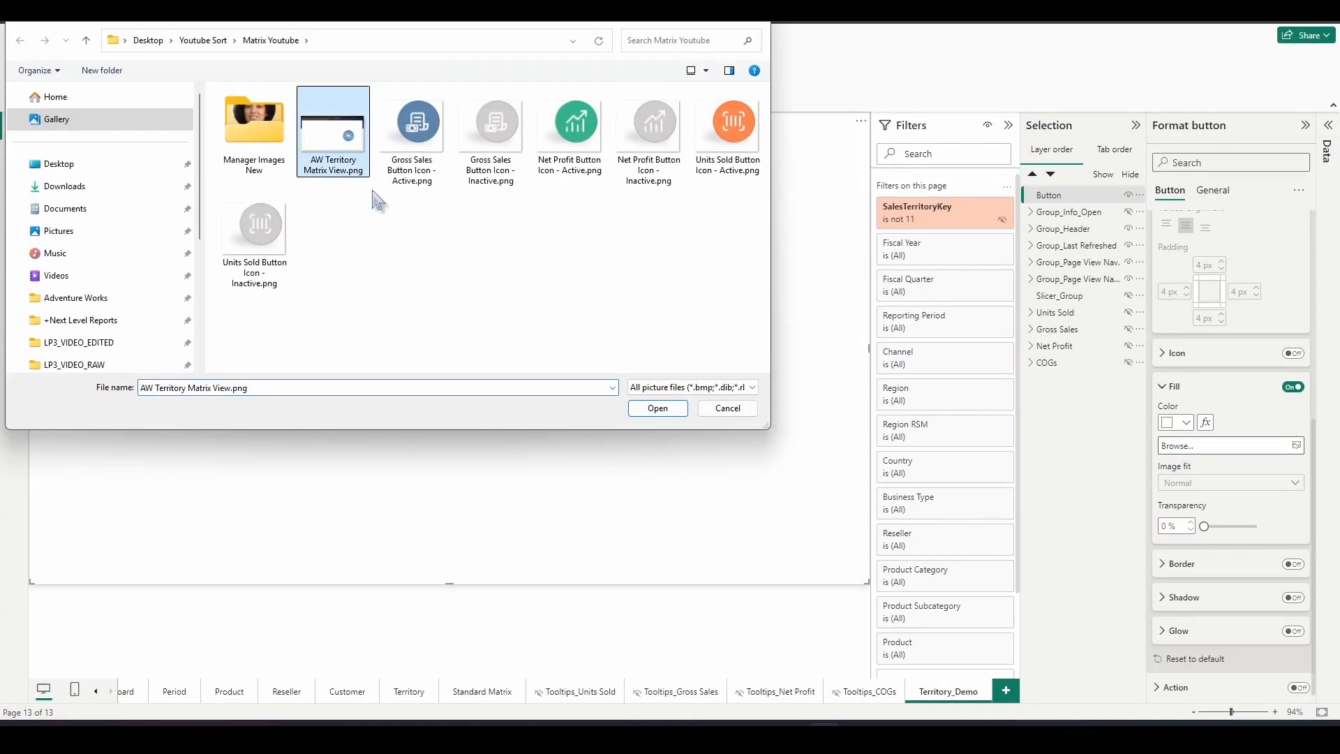
pyautogui.click(656, 409)
# Move the button to the very back of the layer order, below the COGs group
pyautogui.click(225, 35)
pyautogui.click(608, 77)
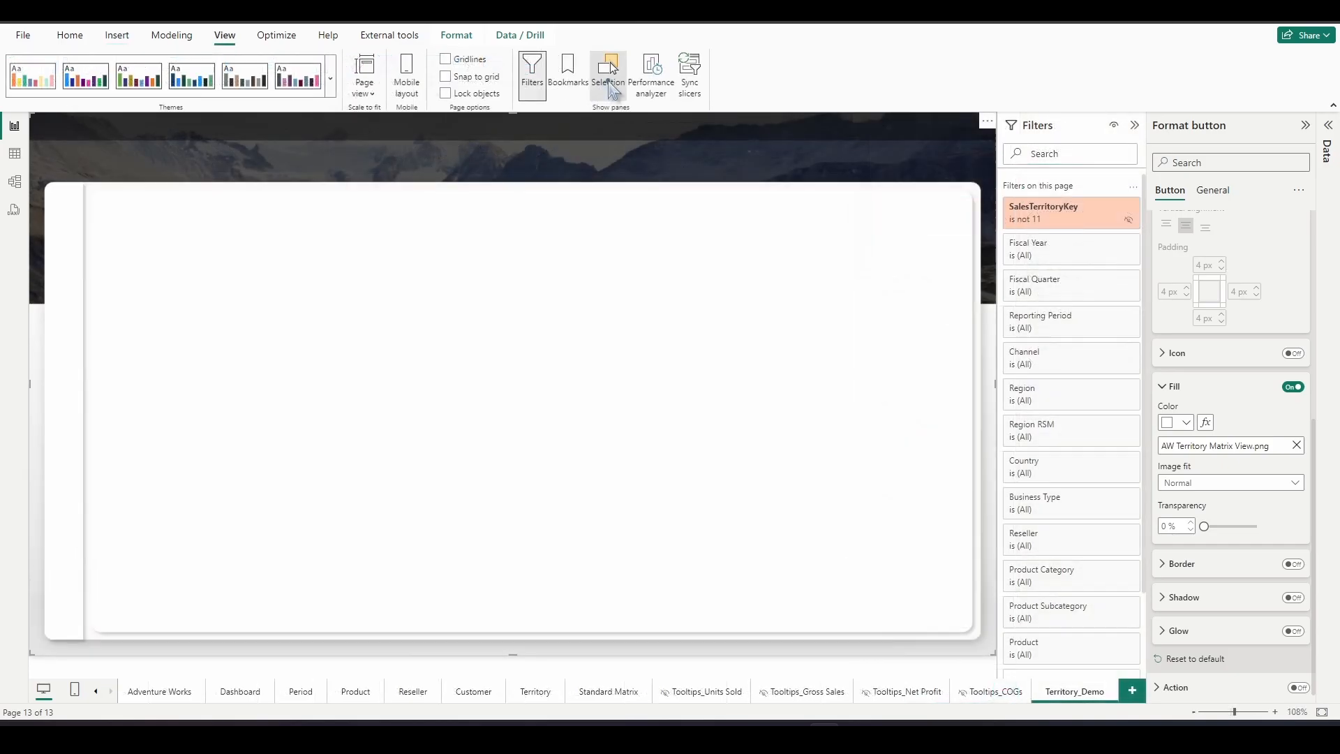
pyautogui.click(608, 78)
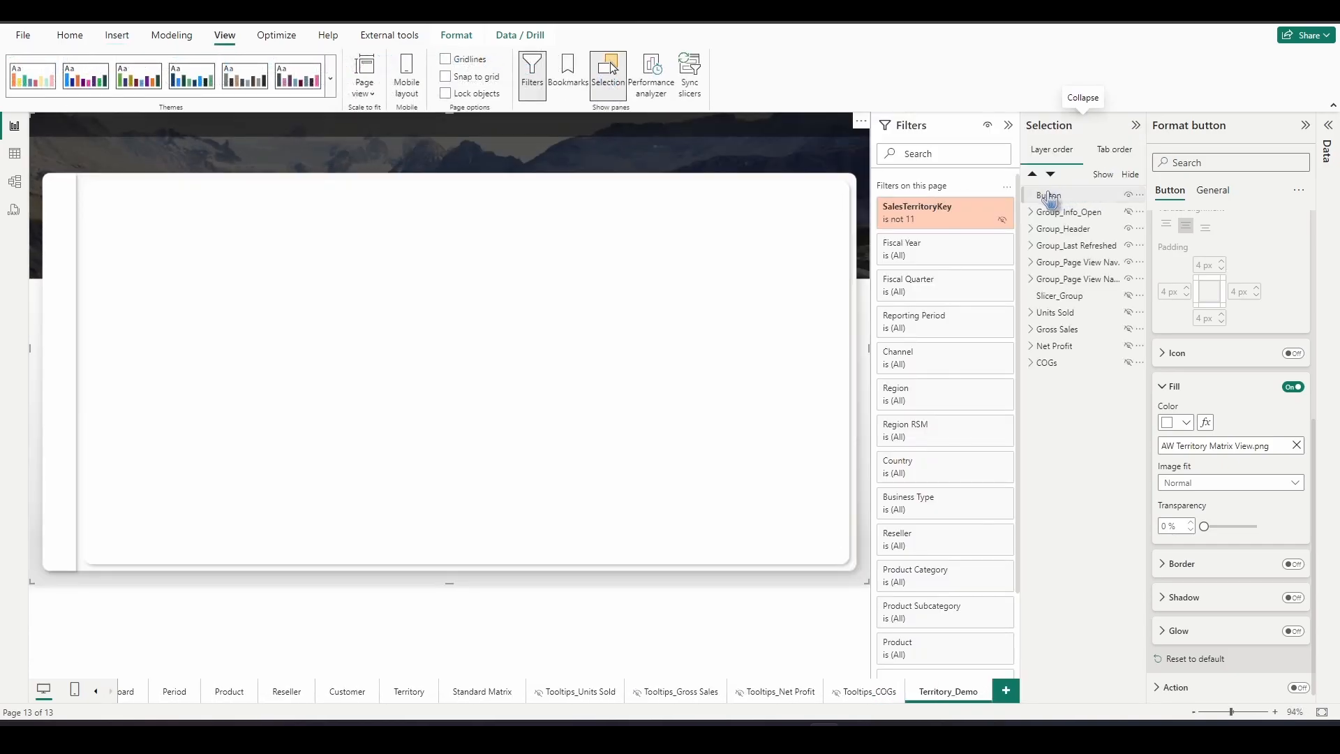
pyautogui.moveTo(1104, 361)
pyautogui.mouseDown()
pyautogui.moveTo(1106, 380)
pyautogui.moveTo(1099, 372)
pyautogui.mouseUp()
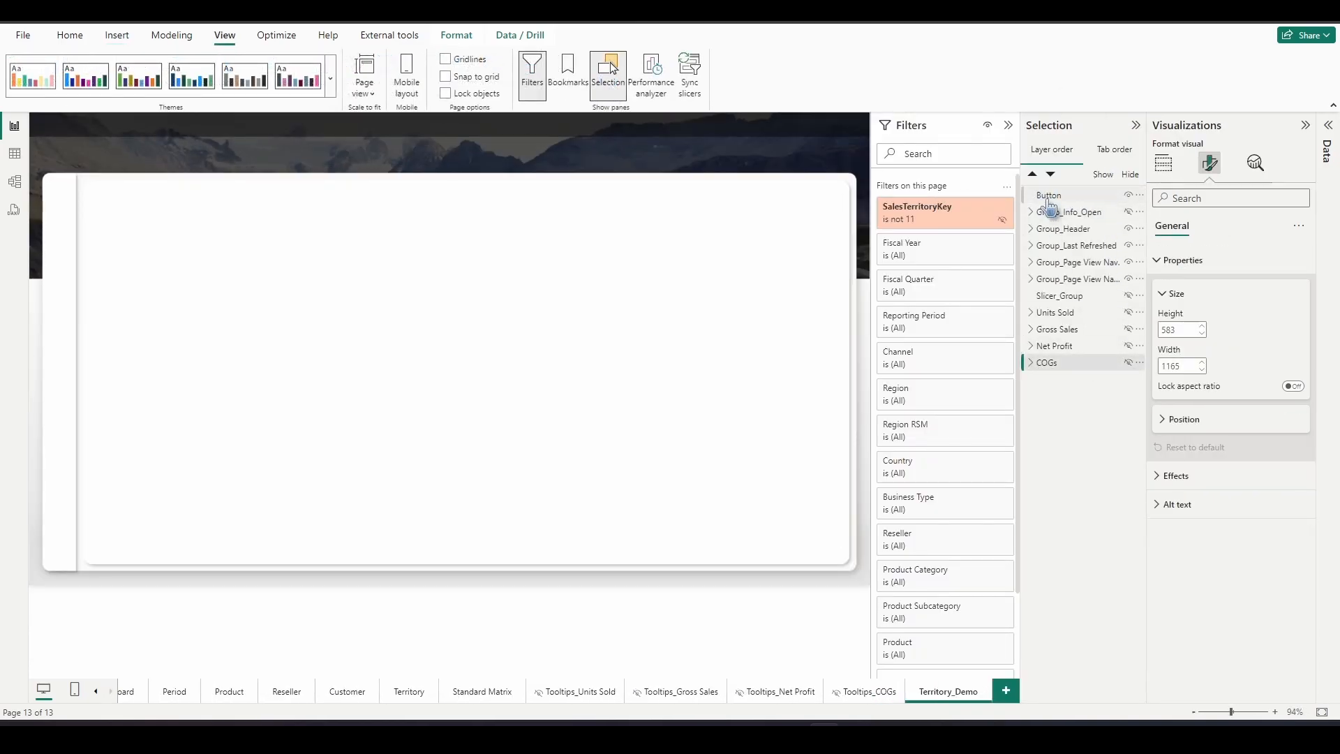
pyautogui.moveTo(1052, 200); pyautogui.dragTo(1079, 378)
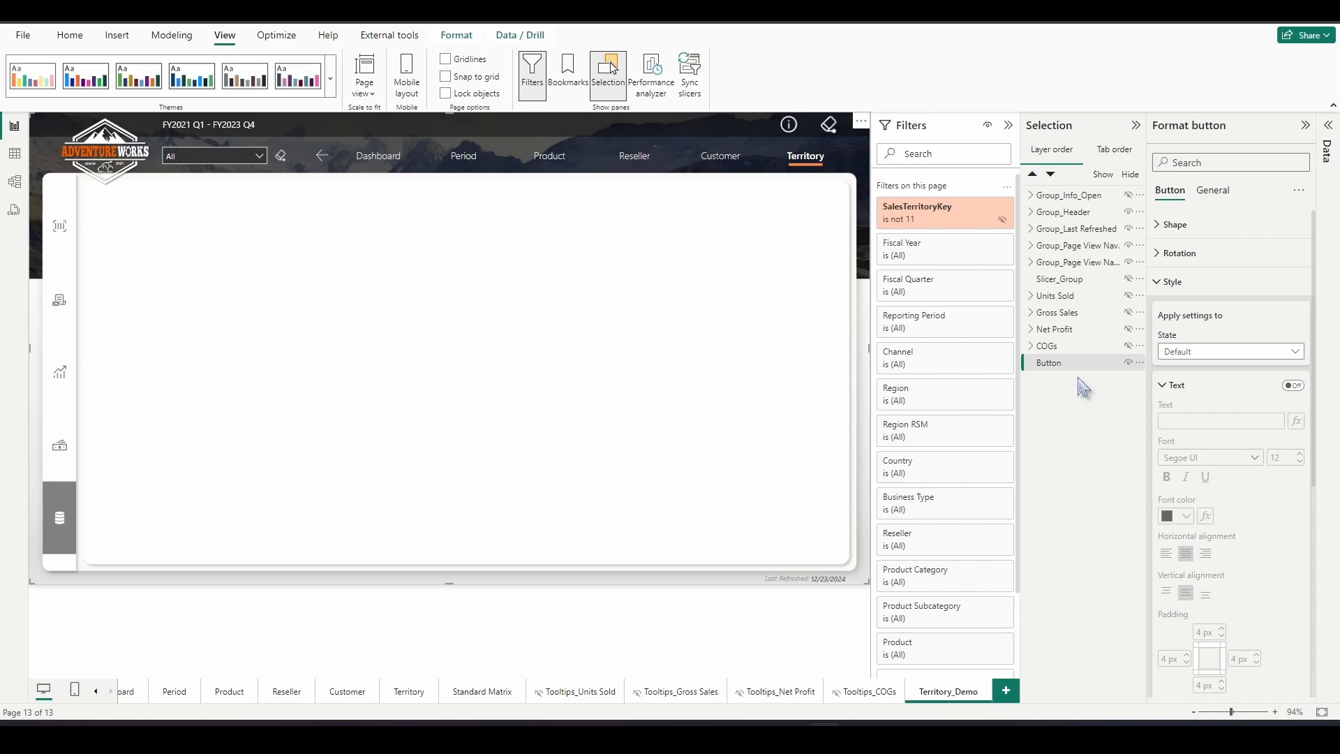
# Toggle the background button's visibility to compare the page with and without it, leaving it shown
pyautogui.click(1128, 362)
pyautogui.click(1128, 362)
pyautogui.click(1128, 363)
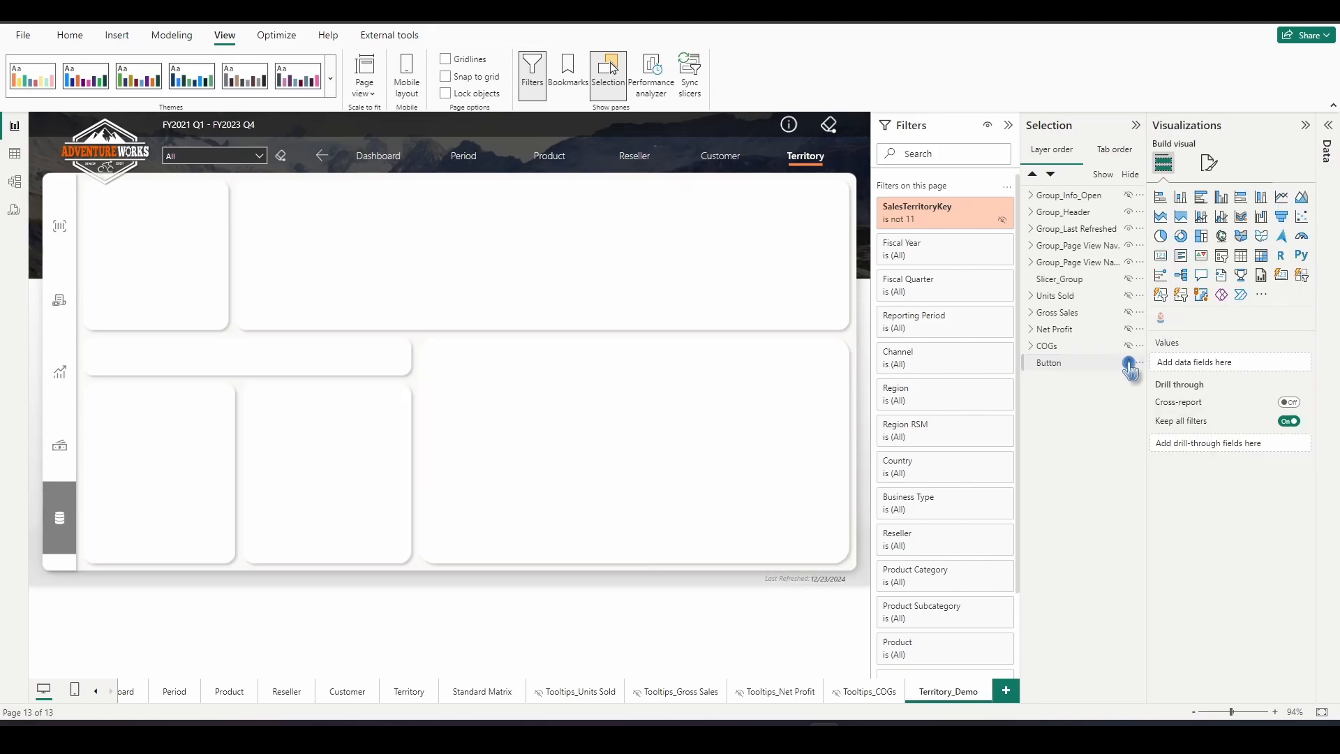
pyautogui.click(1128, 362)
pyautogui.click(1128, 363)
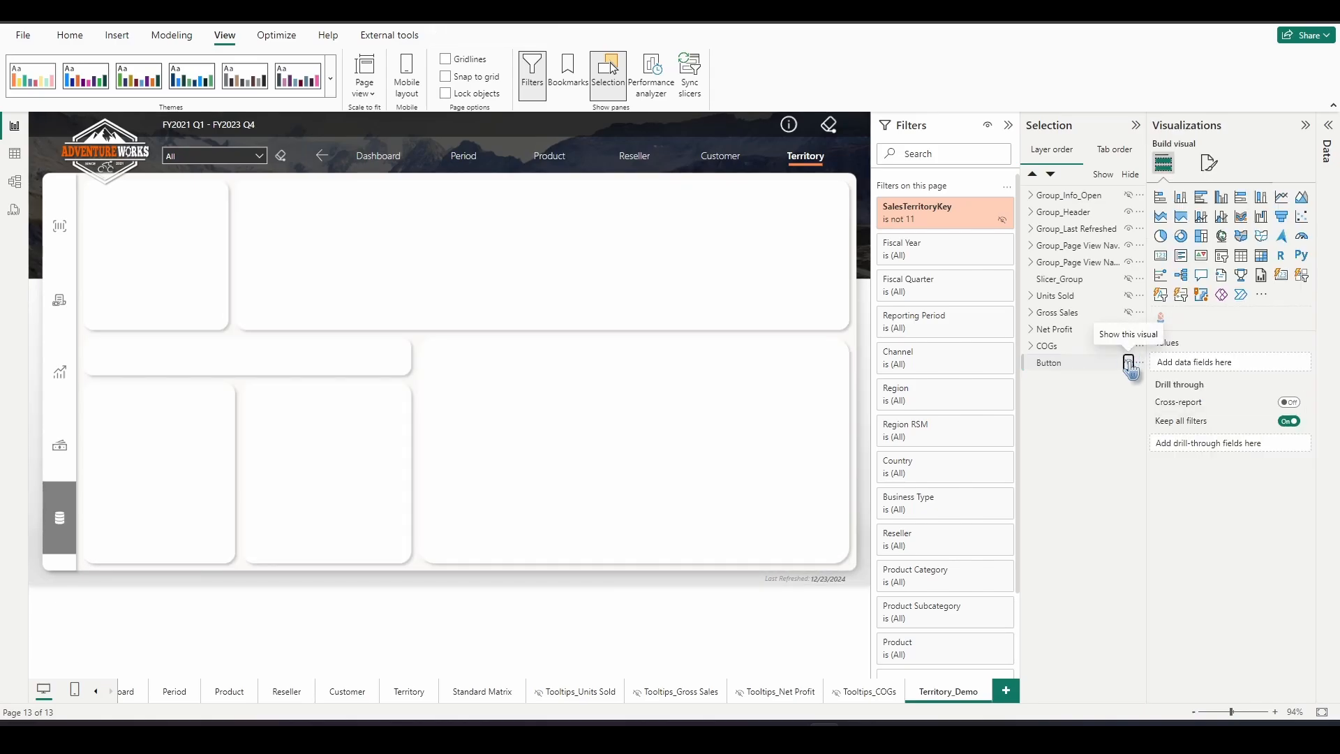
pyautogui.click(1128, 363)
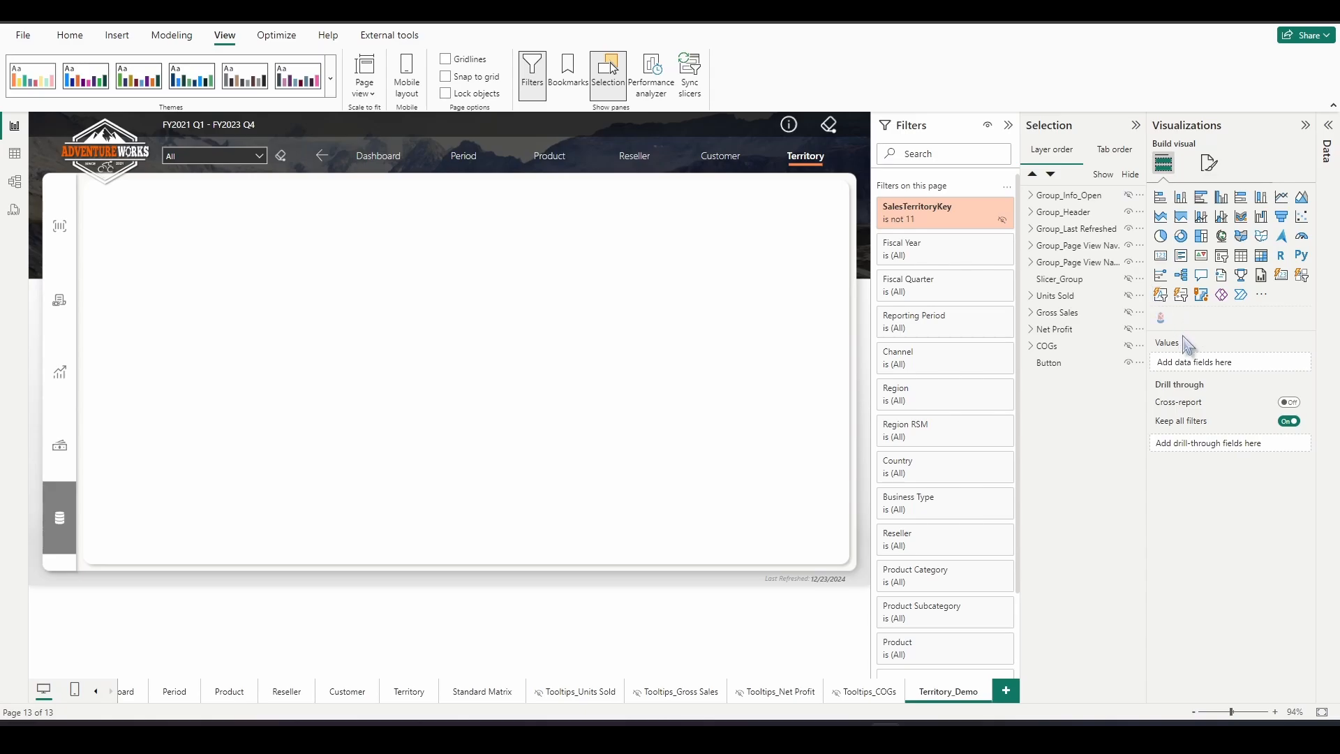
# Add a matrix visual with Category from DIM_Product as its rows, and collapse the data and visualization panes
pyautogui.click(1262, 257)
pyautogui.click(1328, 125)
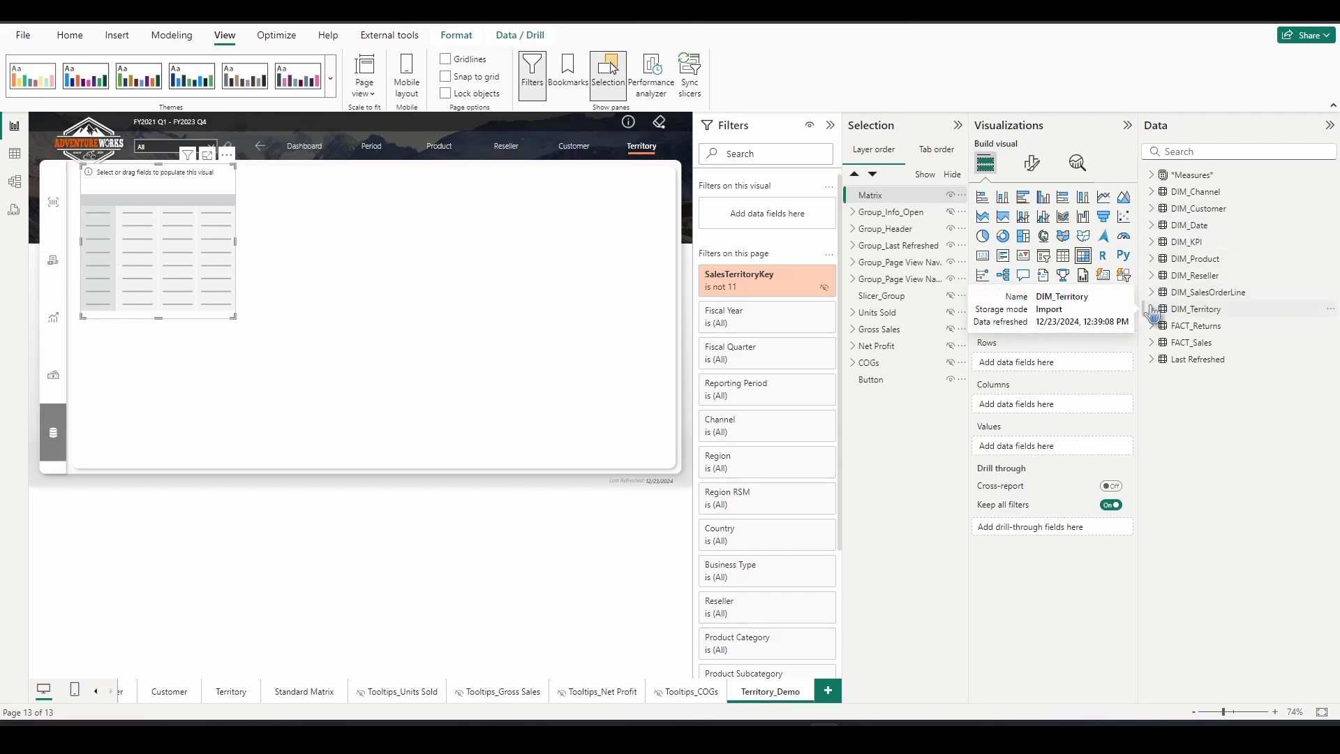
pyautogui.click(1151, 258)
pyautogui.moveTo(1212, 276); pyautogui.dragTo(1012, 363)
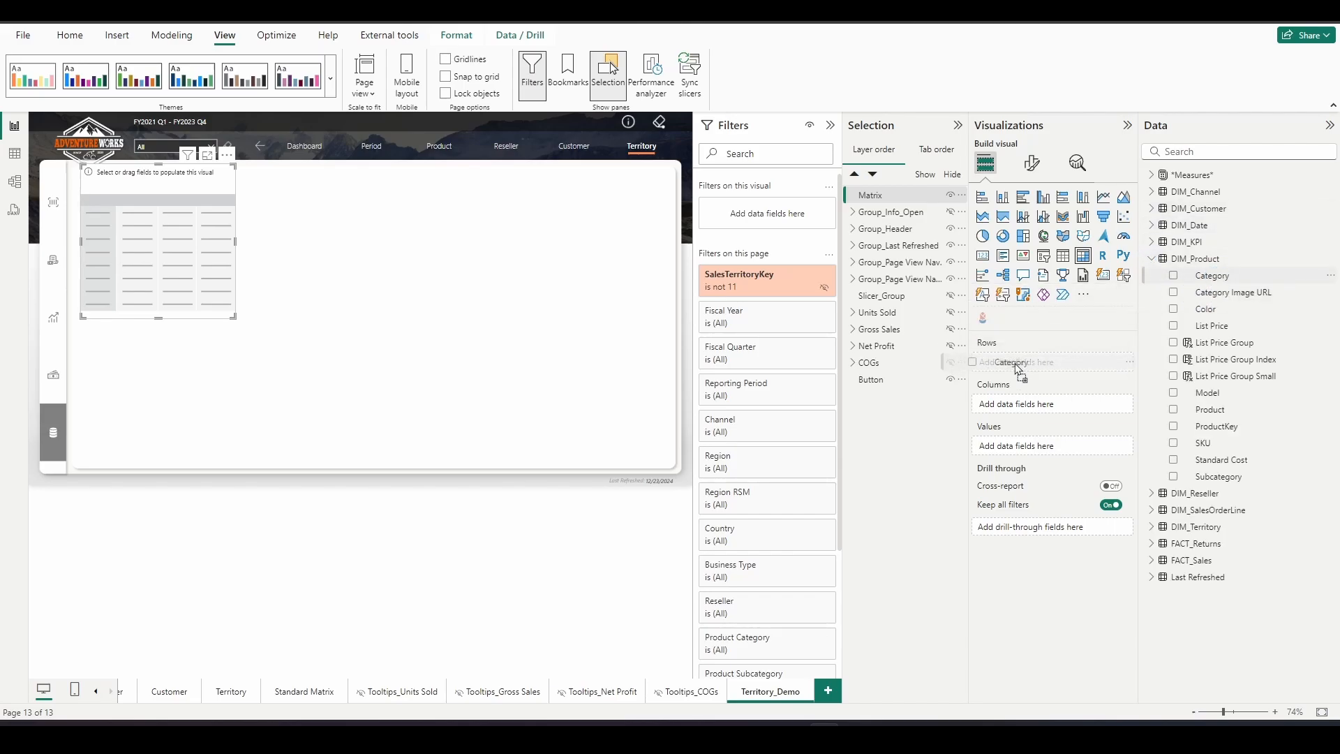
pyautogui.click(1330, 126)
pyautogui.click(1304, 125)
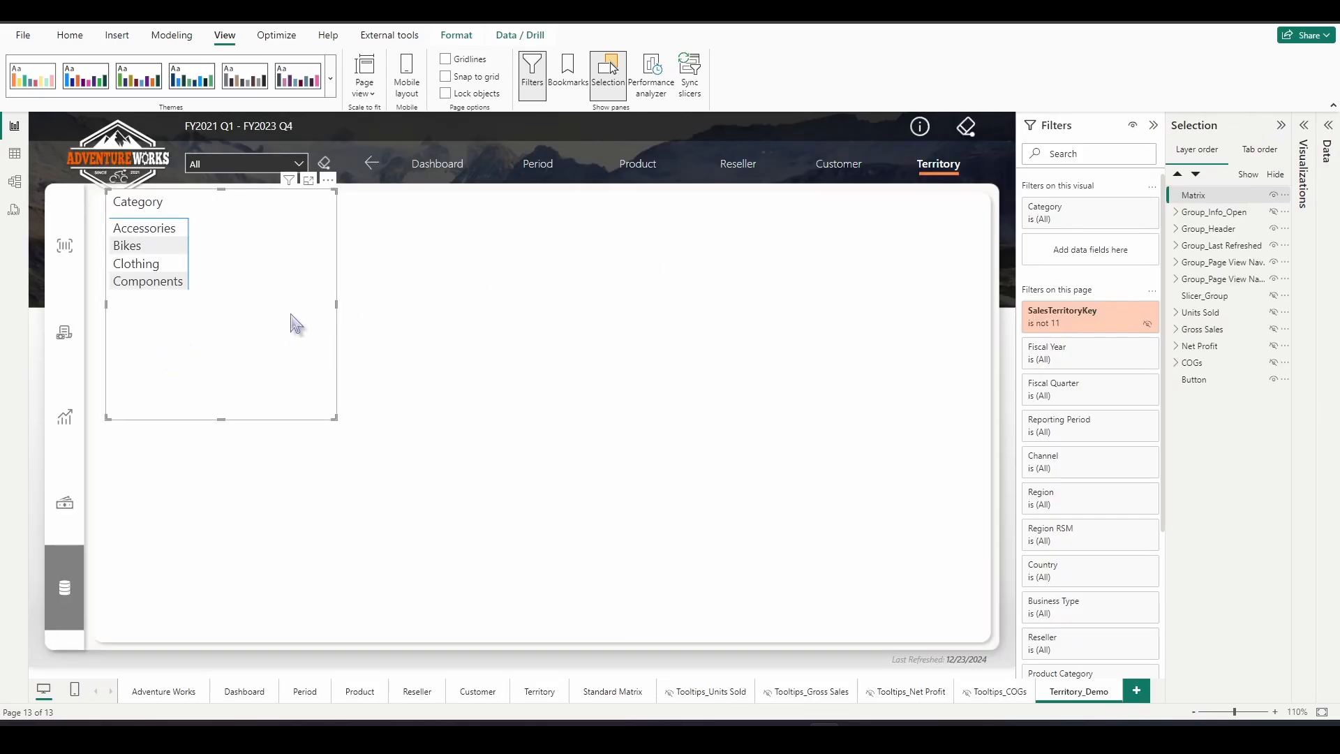
# Reposition and resize the matrix so it fills the large white content area of the page background
pyautogui.moveTo(298, 323); pyautogui.dragTo(286, 347)
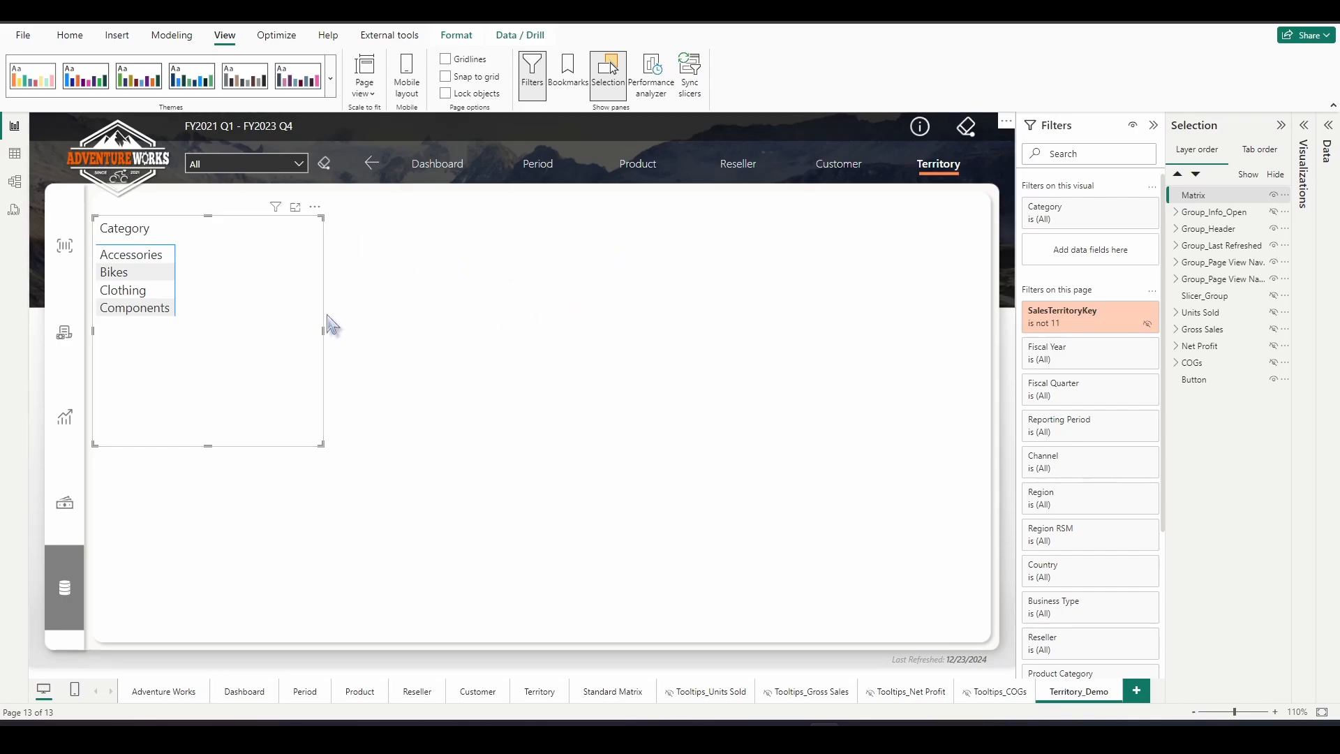
pyautogui.moveTo(323, 331); pyautogui.dragTo(991, 311)
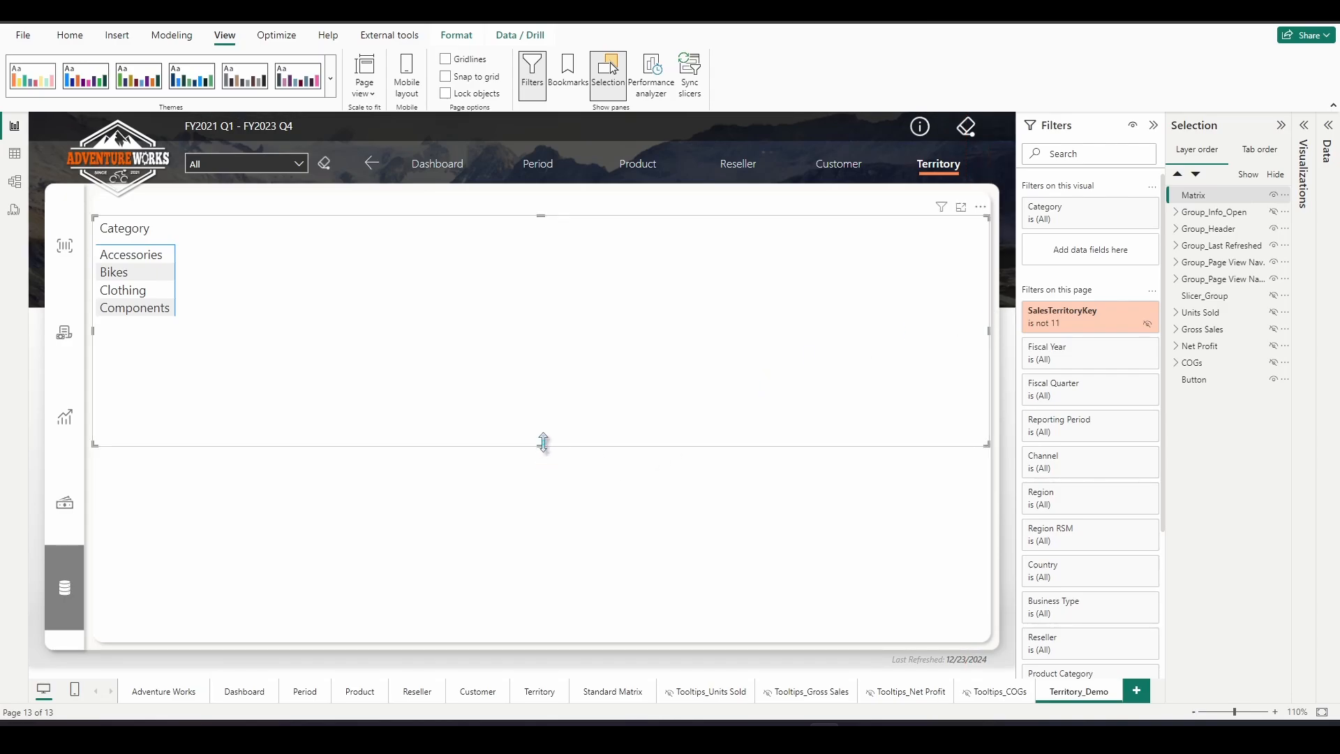
pyautogui.moveTo(542, 444); pyautogui.dragTo(524, 641)
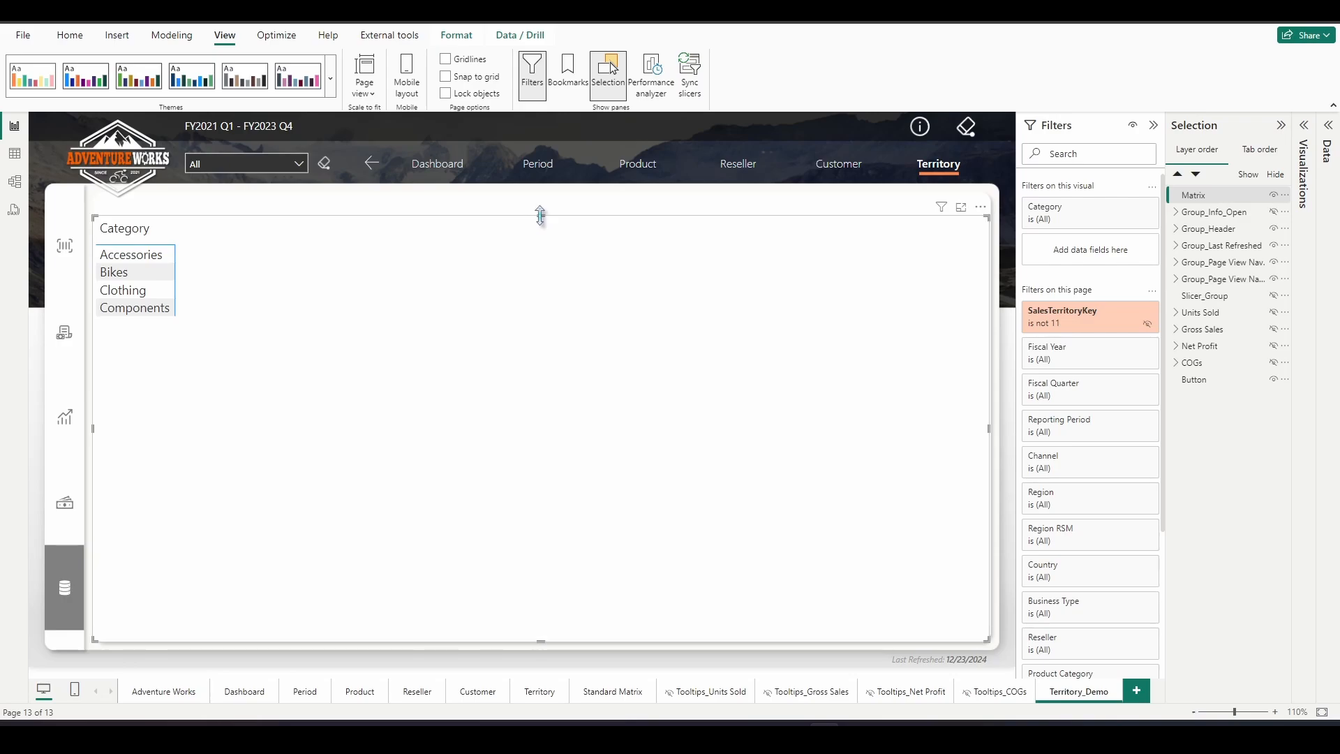
pyautogui.moveTo(542, 216); pyautogui.dragTo(544, 202)
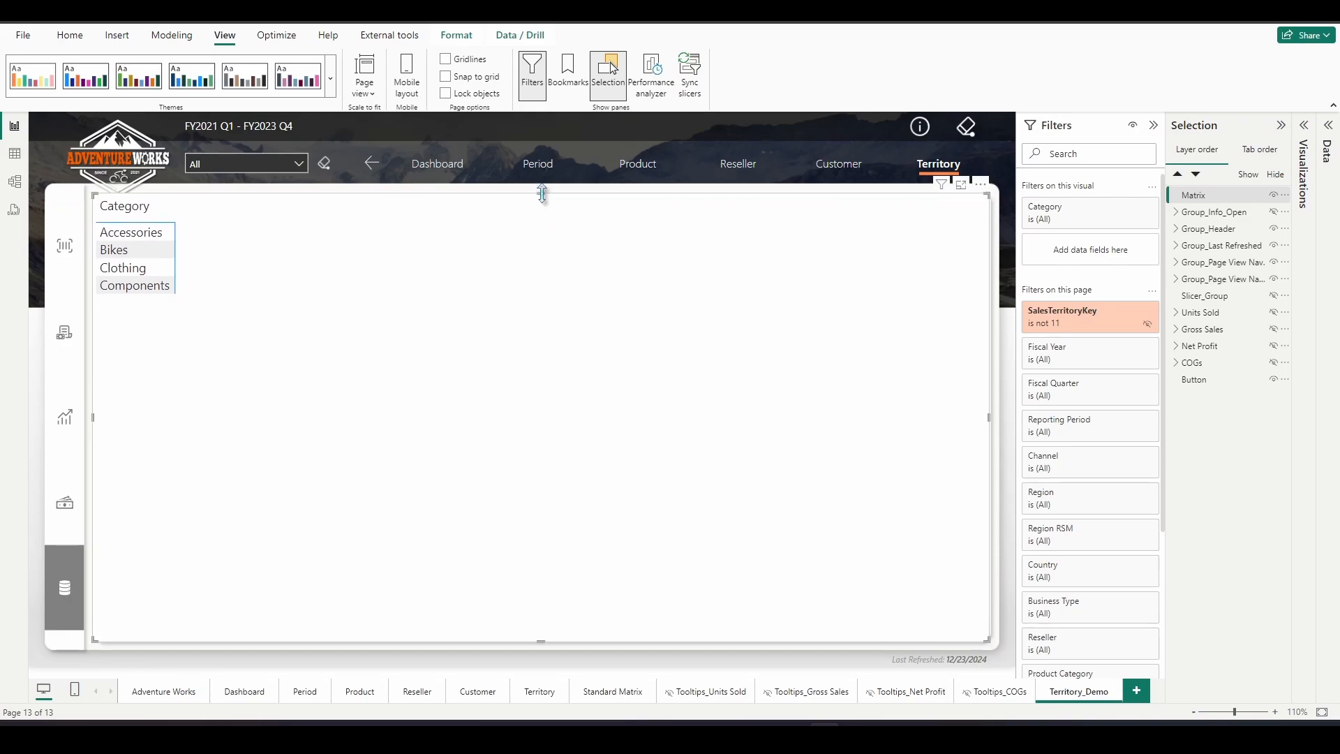
pyautogui.click(1299, 714)
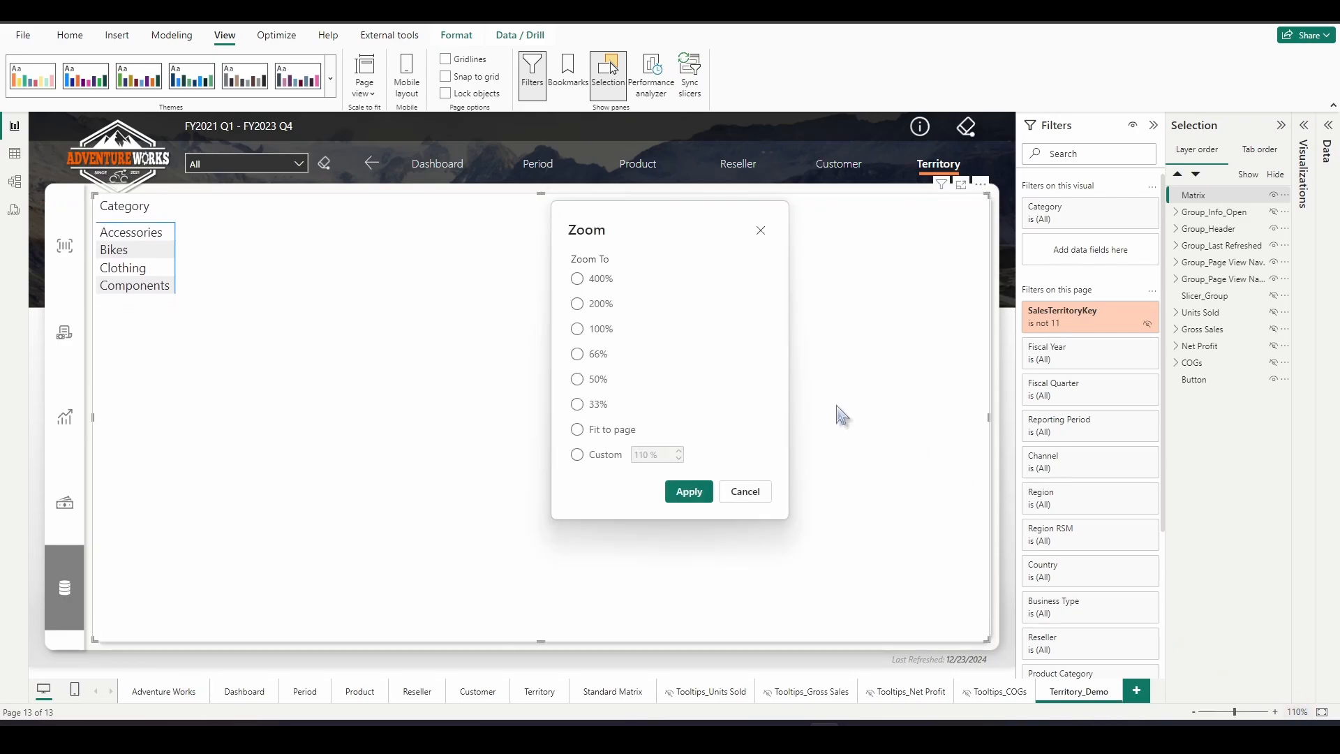
pyautogui.click(578, 305)
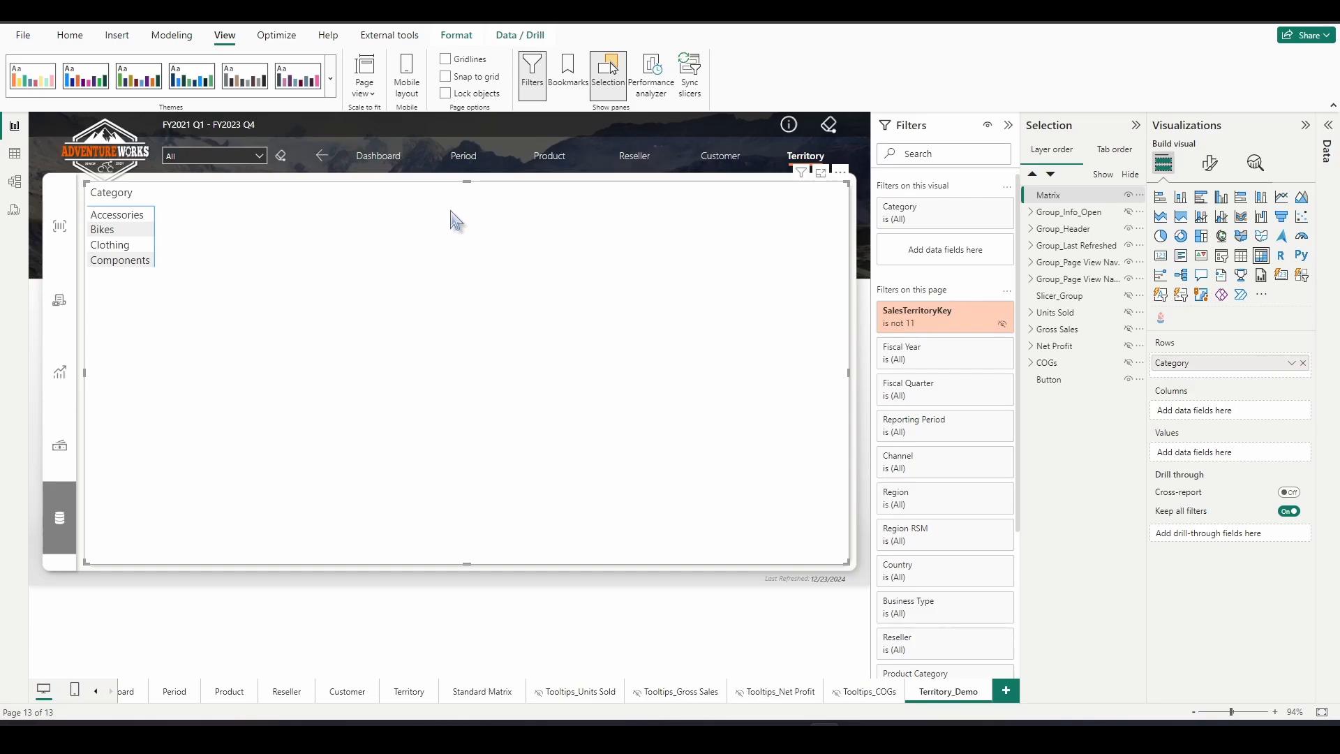
pyautogui.moveTo(466, 182)
pyautogui.mouseDown()
pyautogui.moveTo(467, 230)
pyautogui.moveTo(467, 193)
pyautogui.mouseUp()
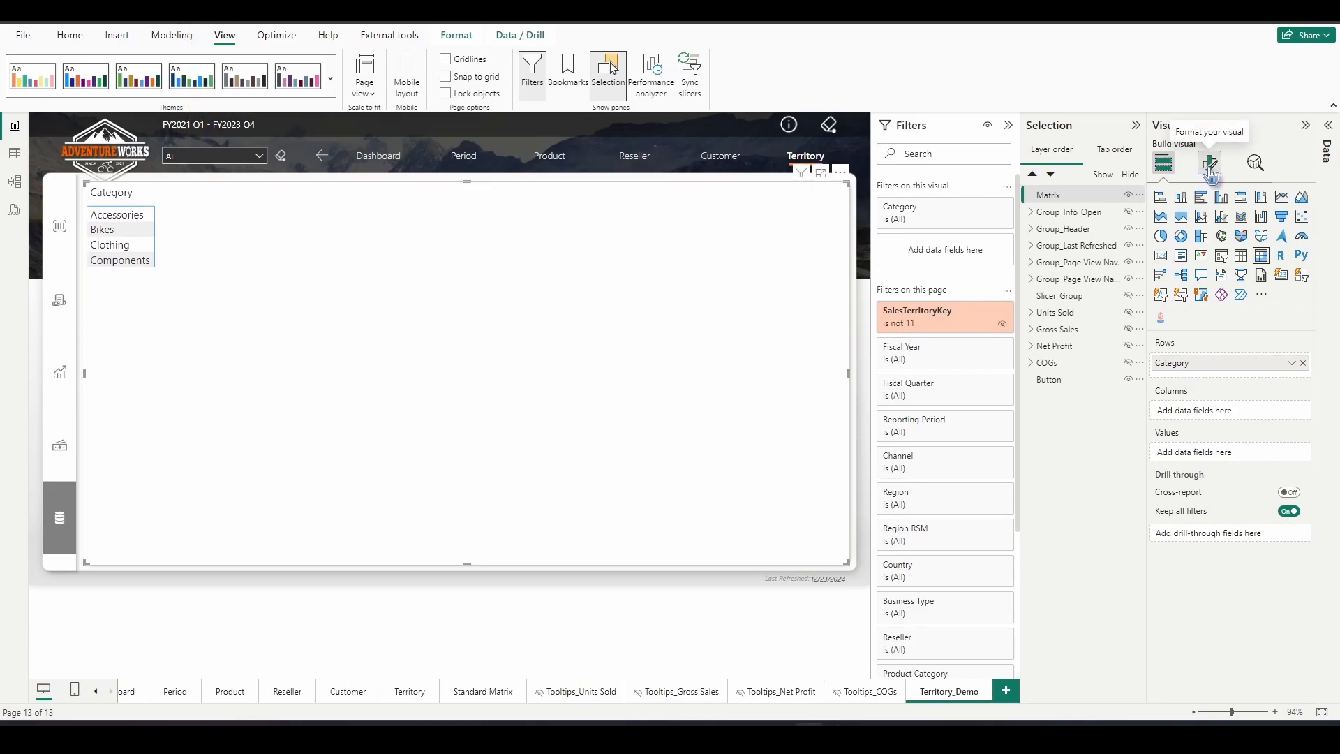
# Set the matrix's height to 540 in its general size properties
pyautogui.click(1211, 171)
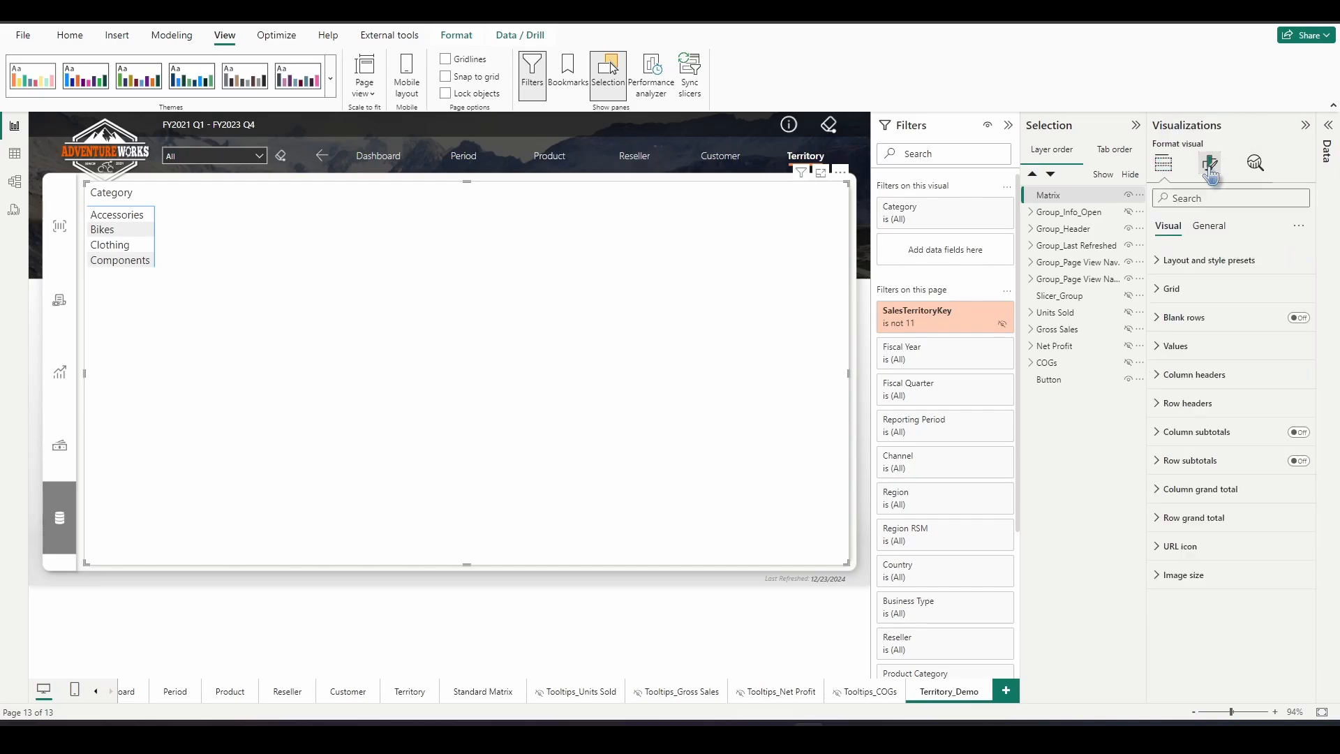
pyautogui.click(1209, 226)
pyautogui.click(1193, 266)
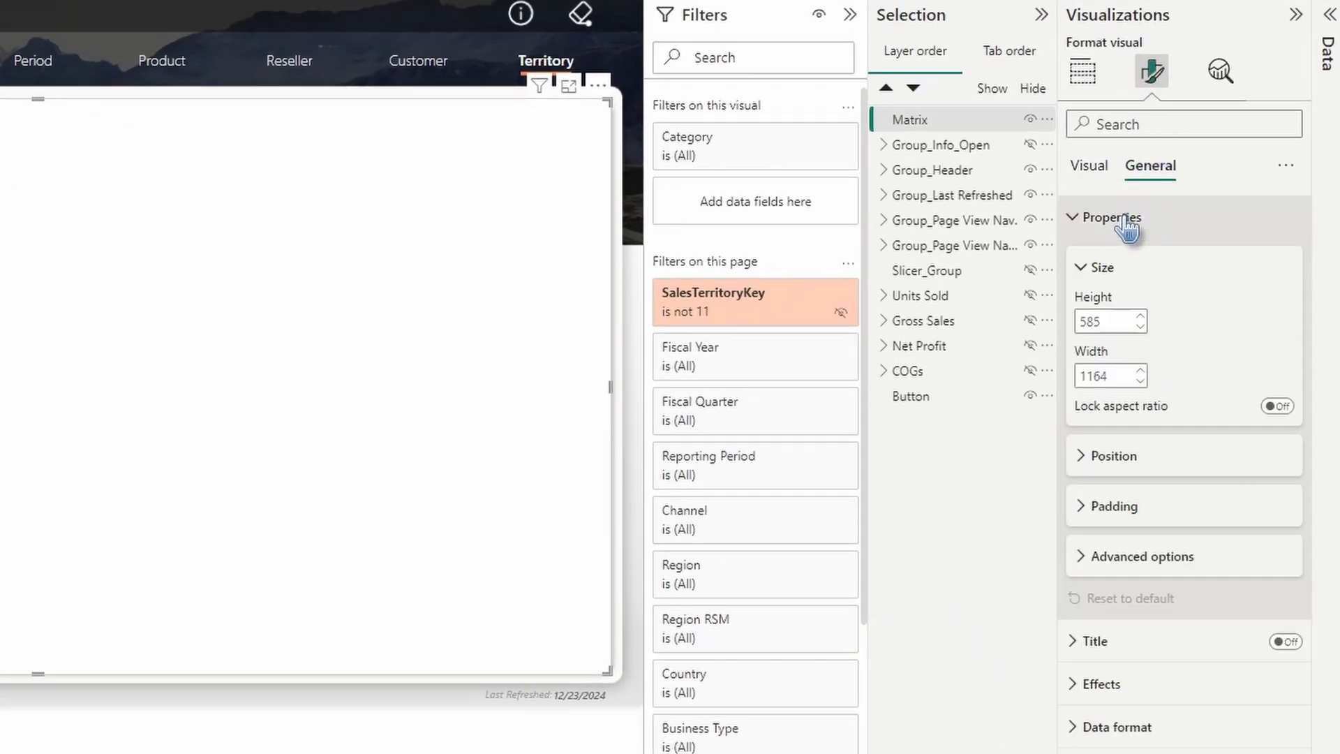
pyautogui.doubleClick(1123, 321)
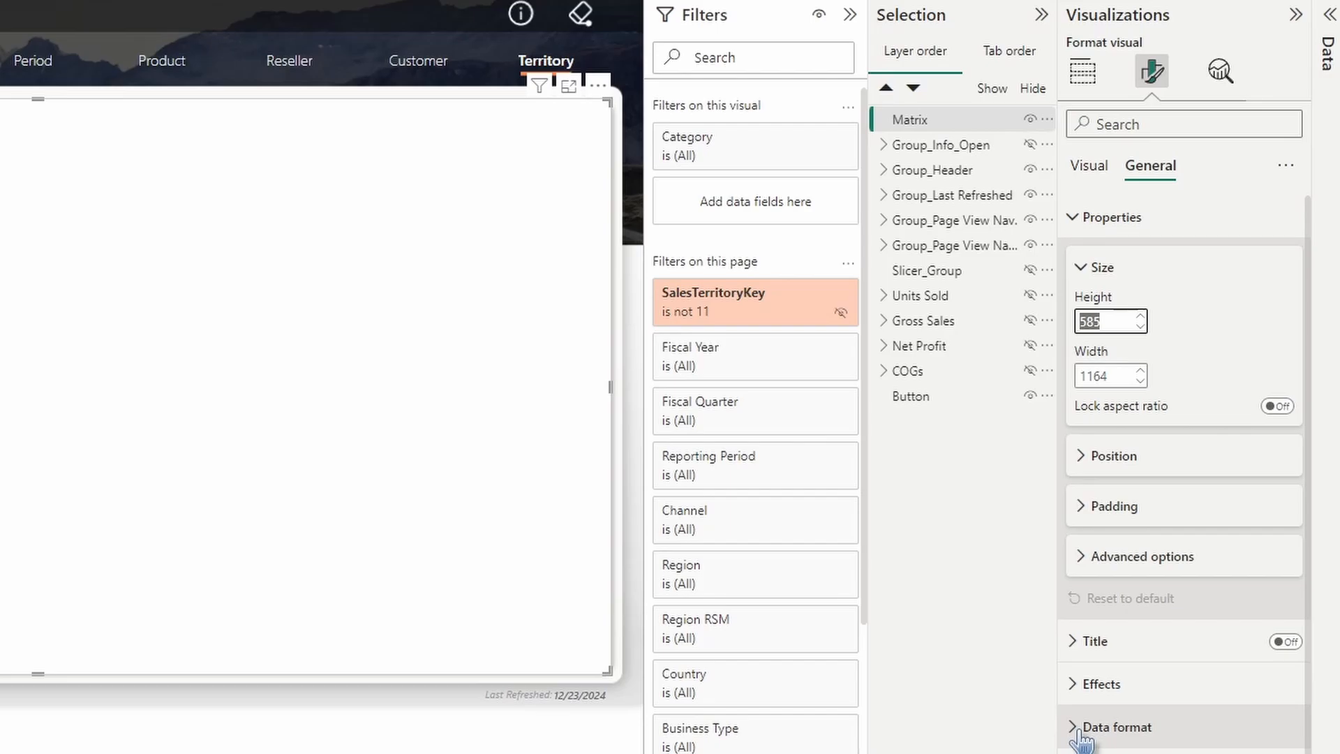
pyautogui.write('540')
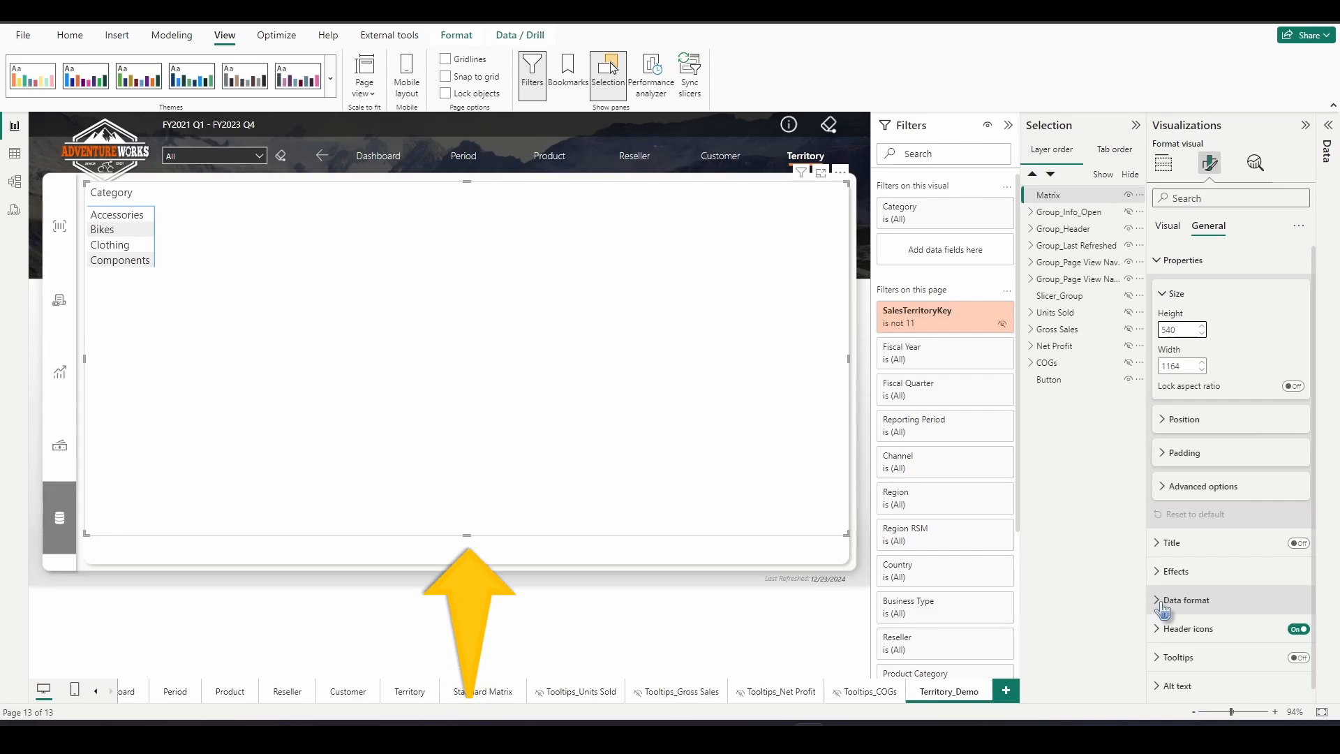
# Set the matrix's vertical position to 150
pyautogui.click(1193, 422)
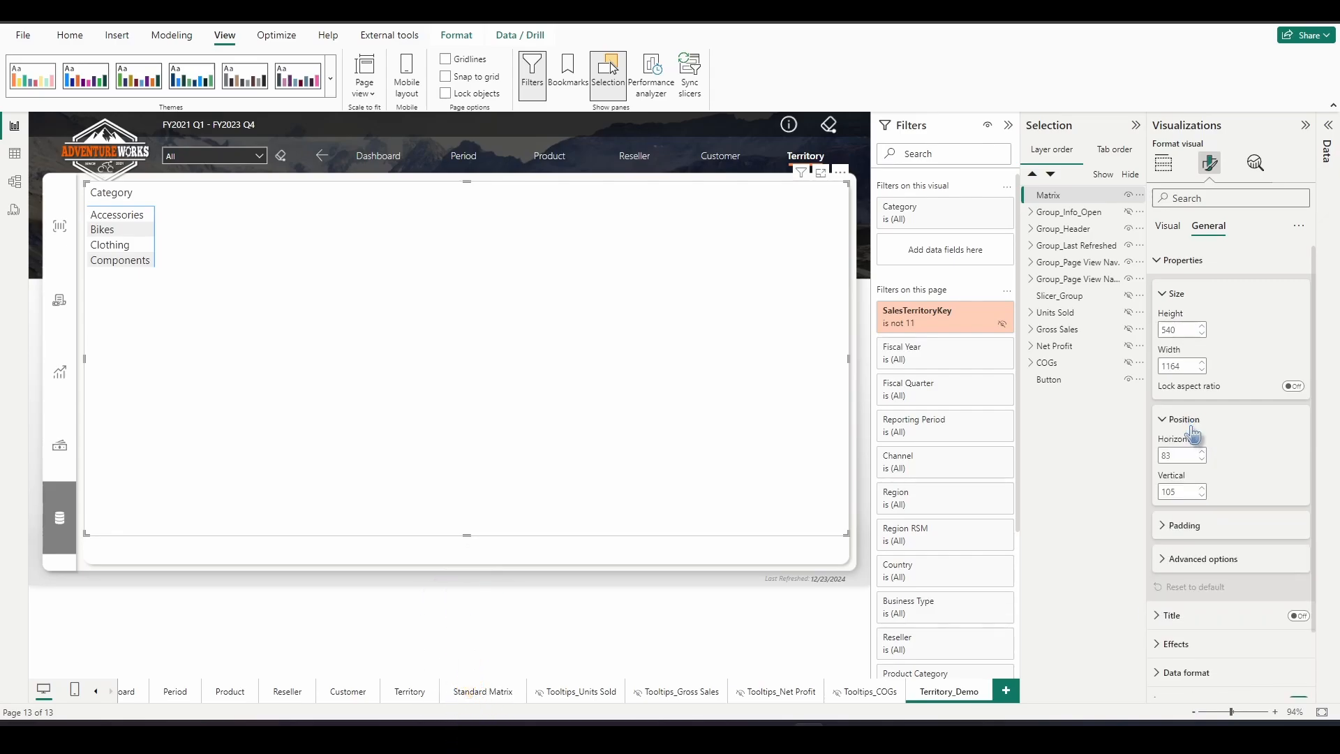
pyautogui.click(1187, 492)
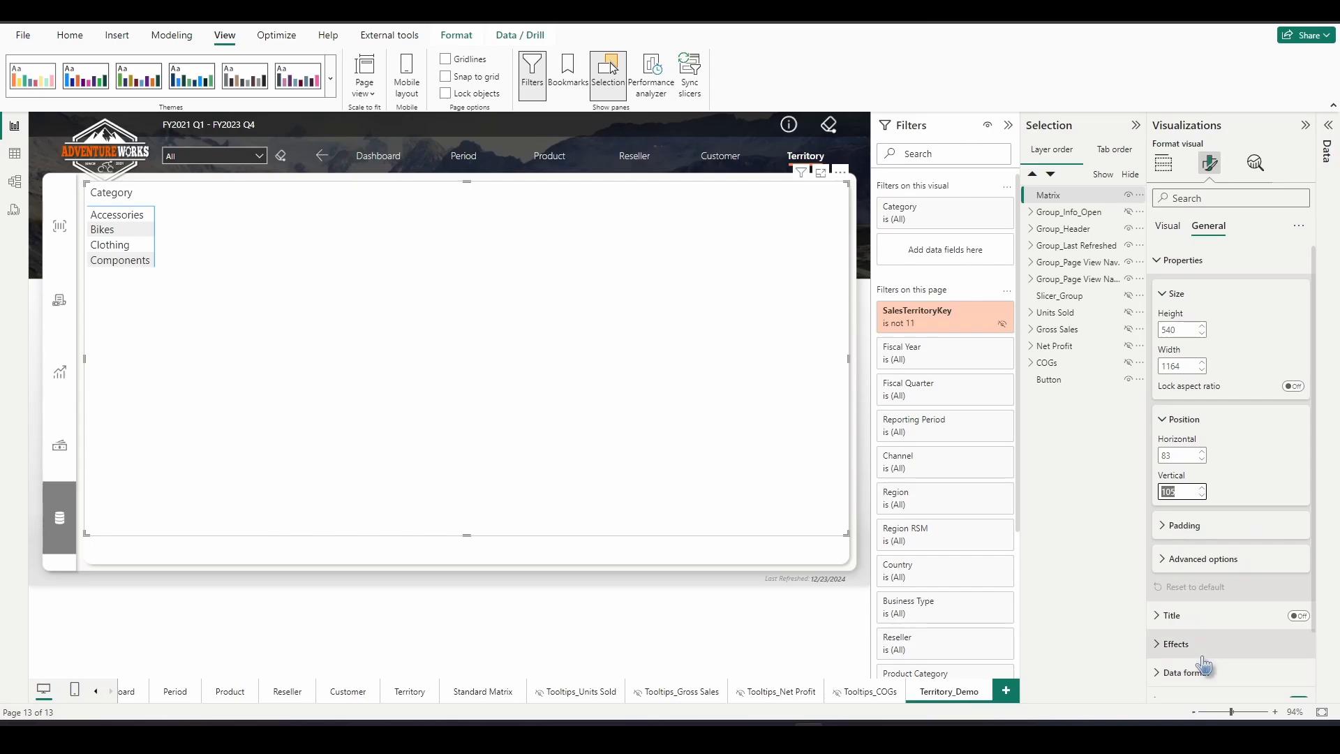
pyautogui.write('150')
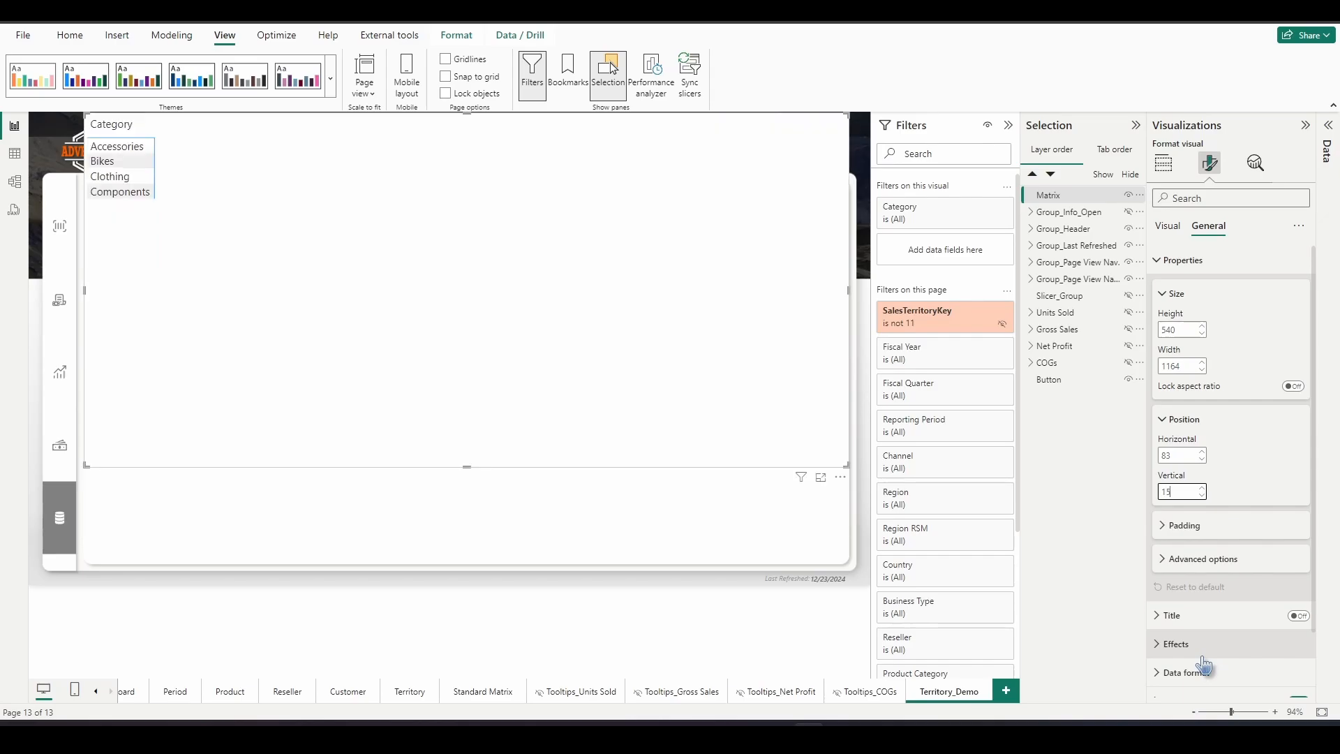
pyautogui.press('Return')
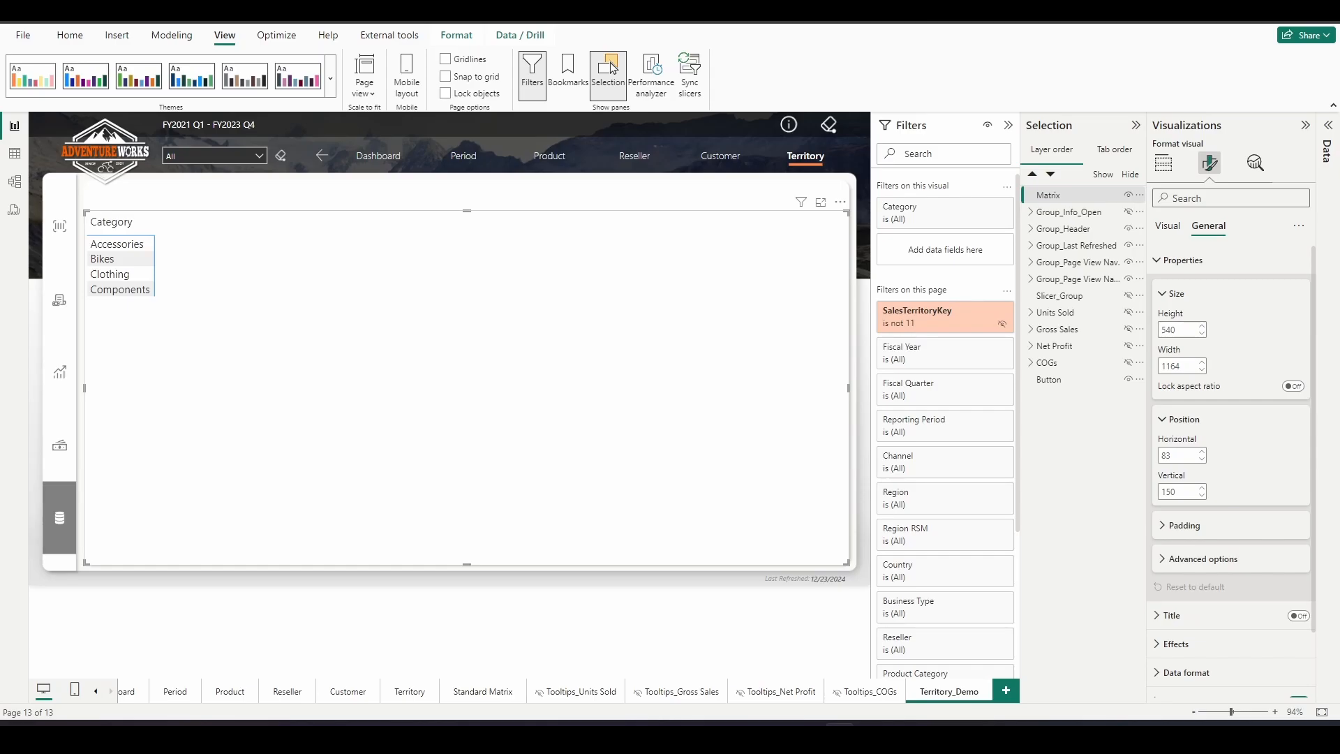
# Add RSM Detailed from DIM_Territory to the matrix and place it above Category in the rows
pyautogui.click(1327, 150)
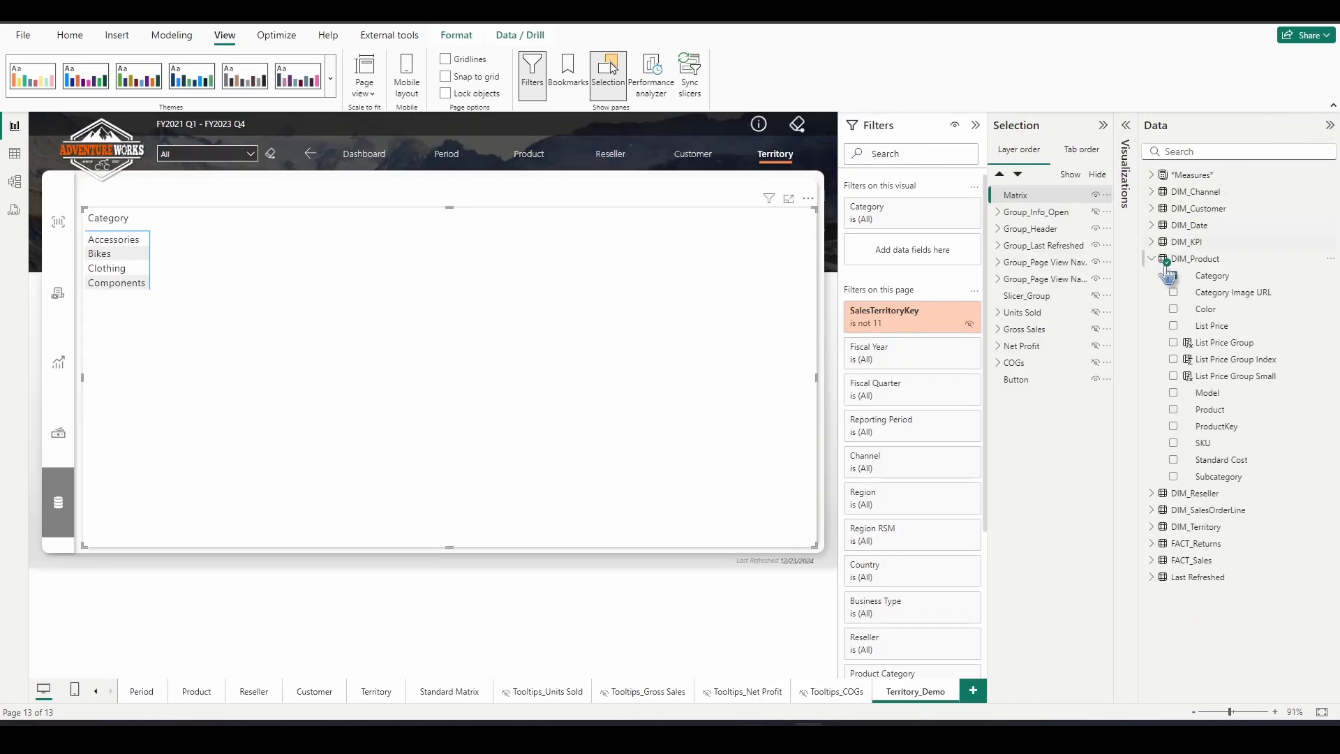
pyautogui.click(1152, 259)
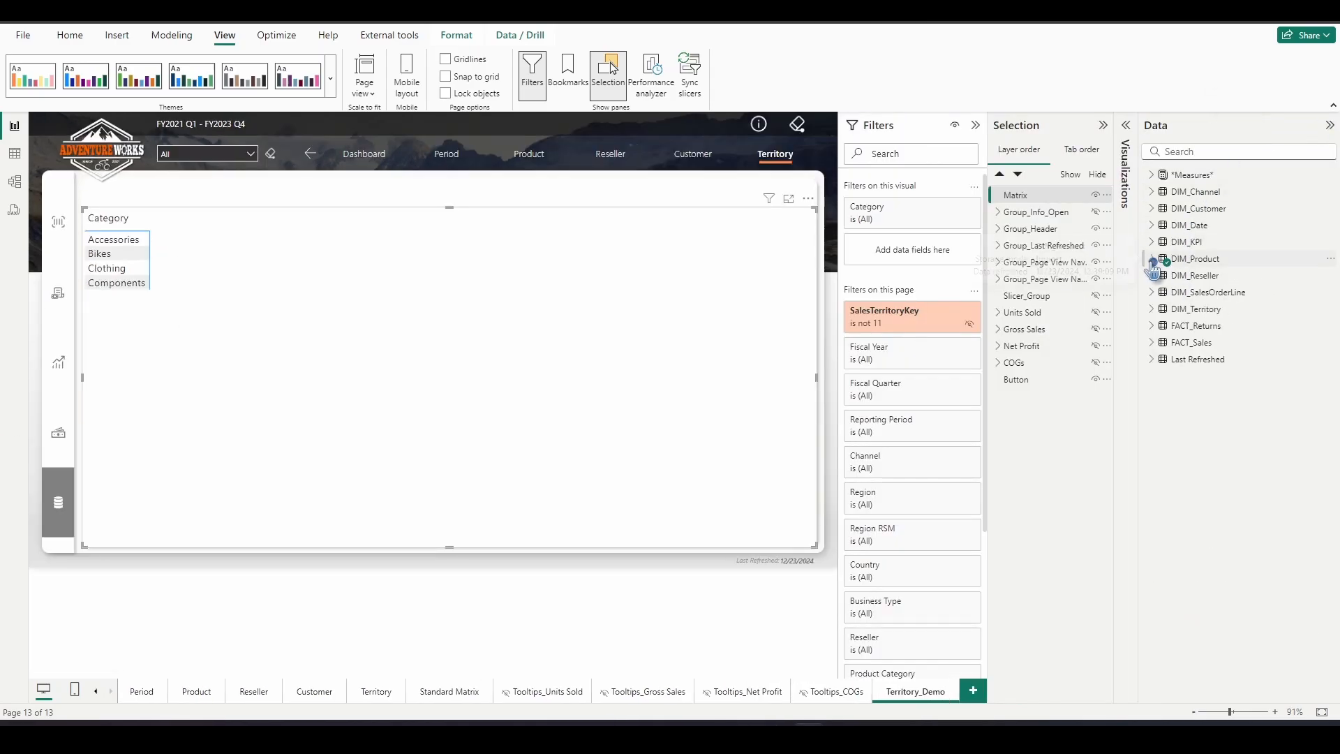
pyautogui.click(1152, 309)
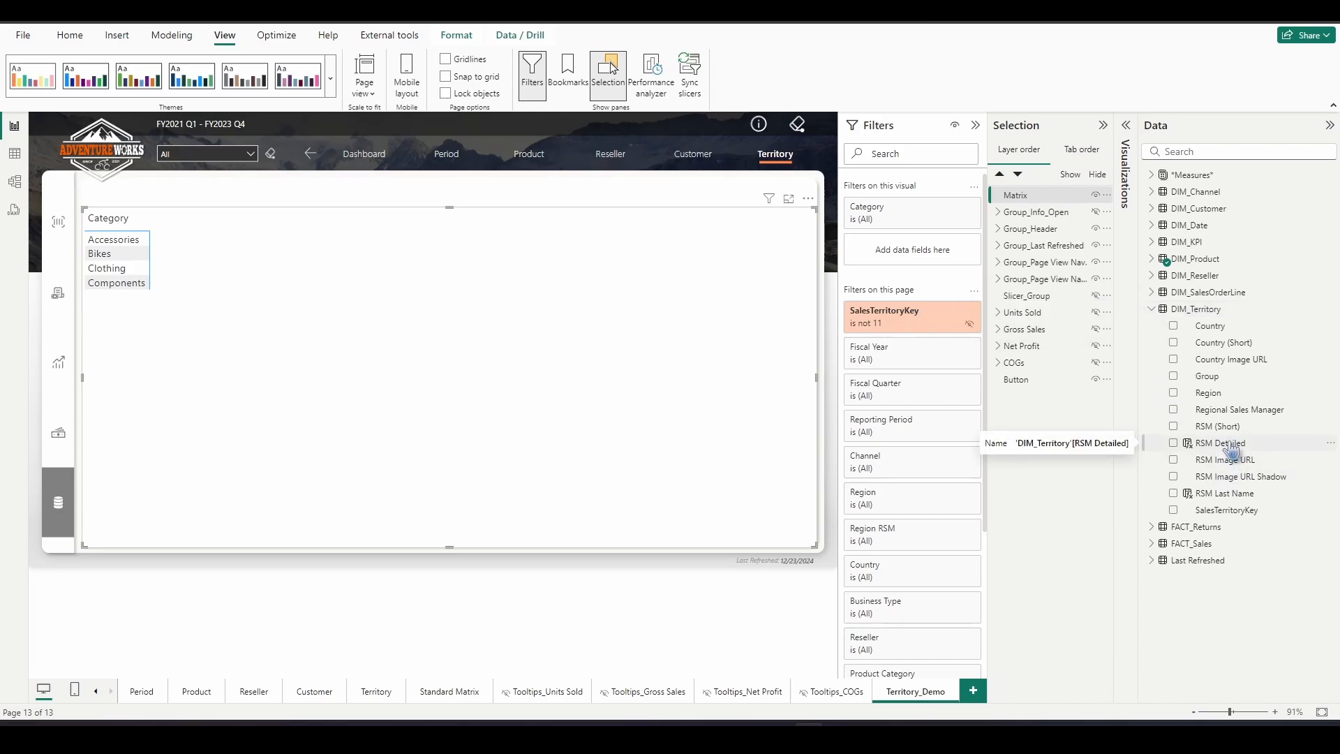
pyautogui.moveTo(1232, 450); pyautogui.dragTo(633, 398)
pyautogui.click(1126, 126)
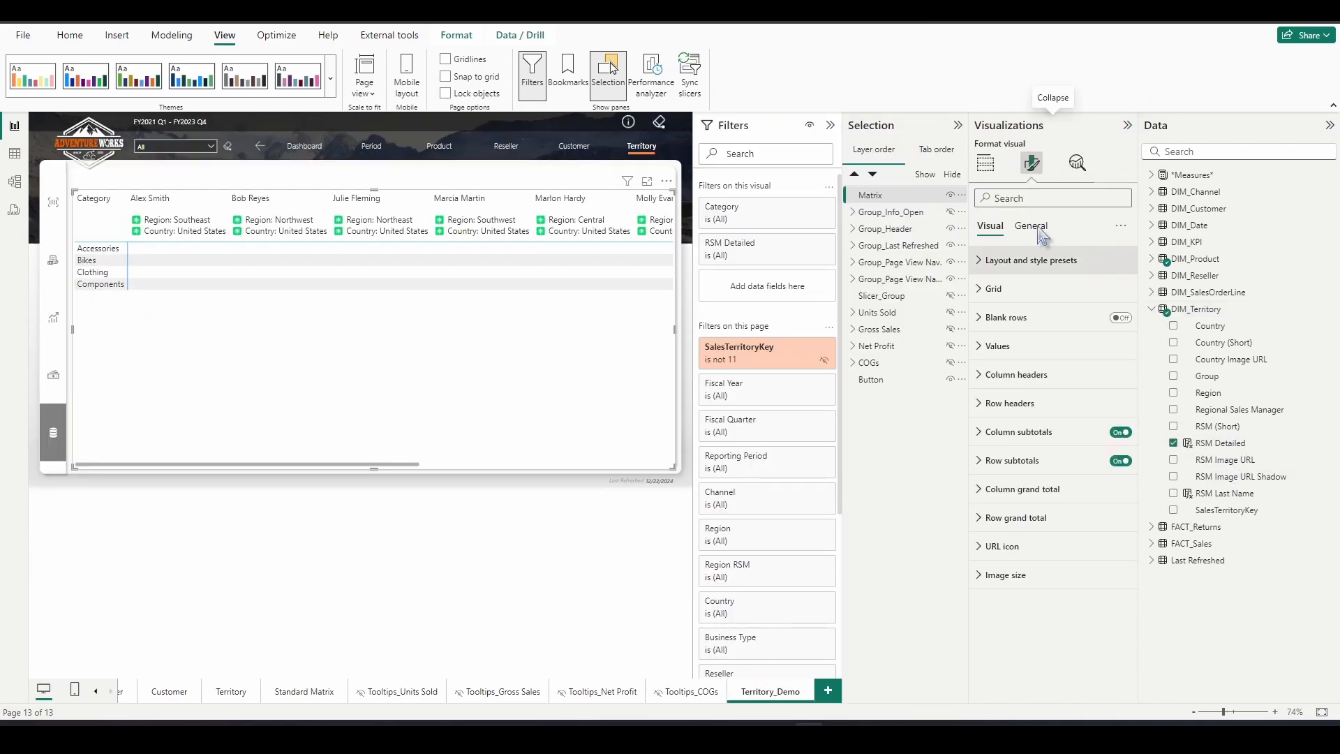
pyautogui.click(985, 166)
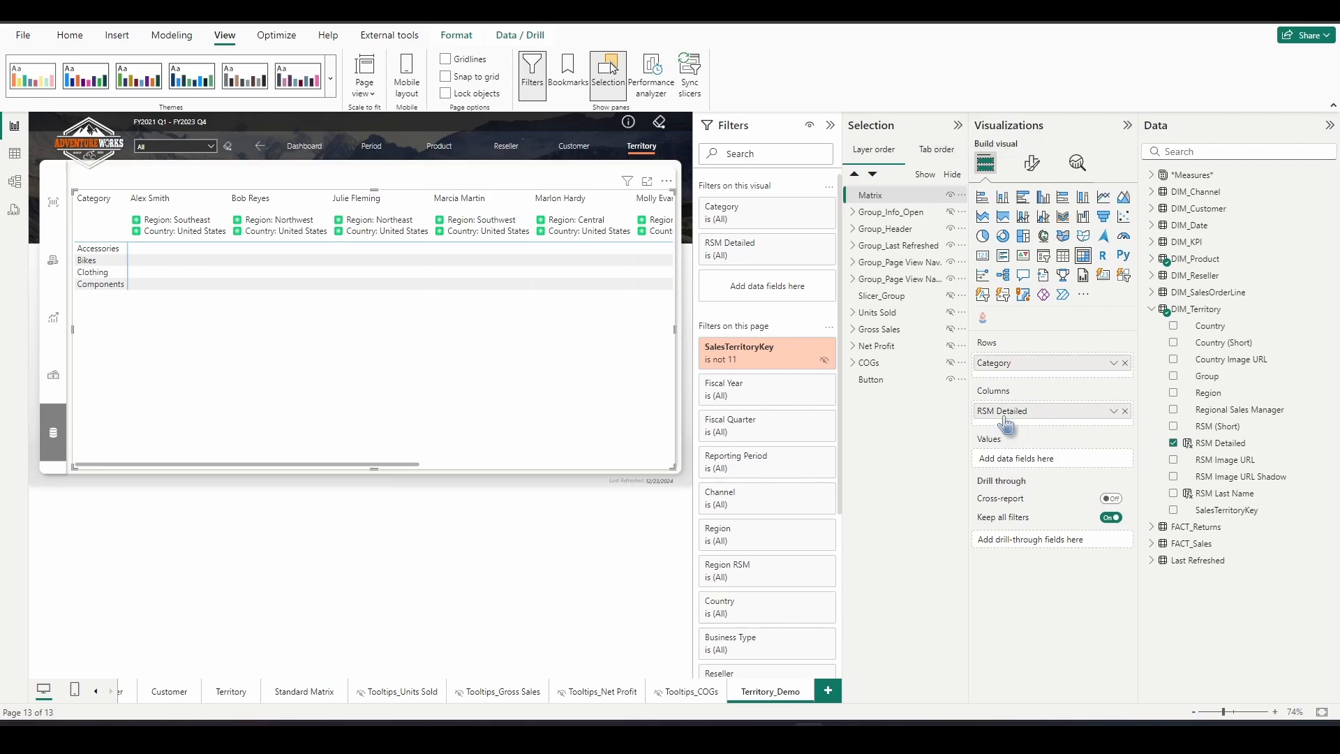
pyautogui.moveTo(1001, 413); pyautogui.dragTo(1020, 360)
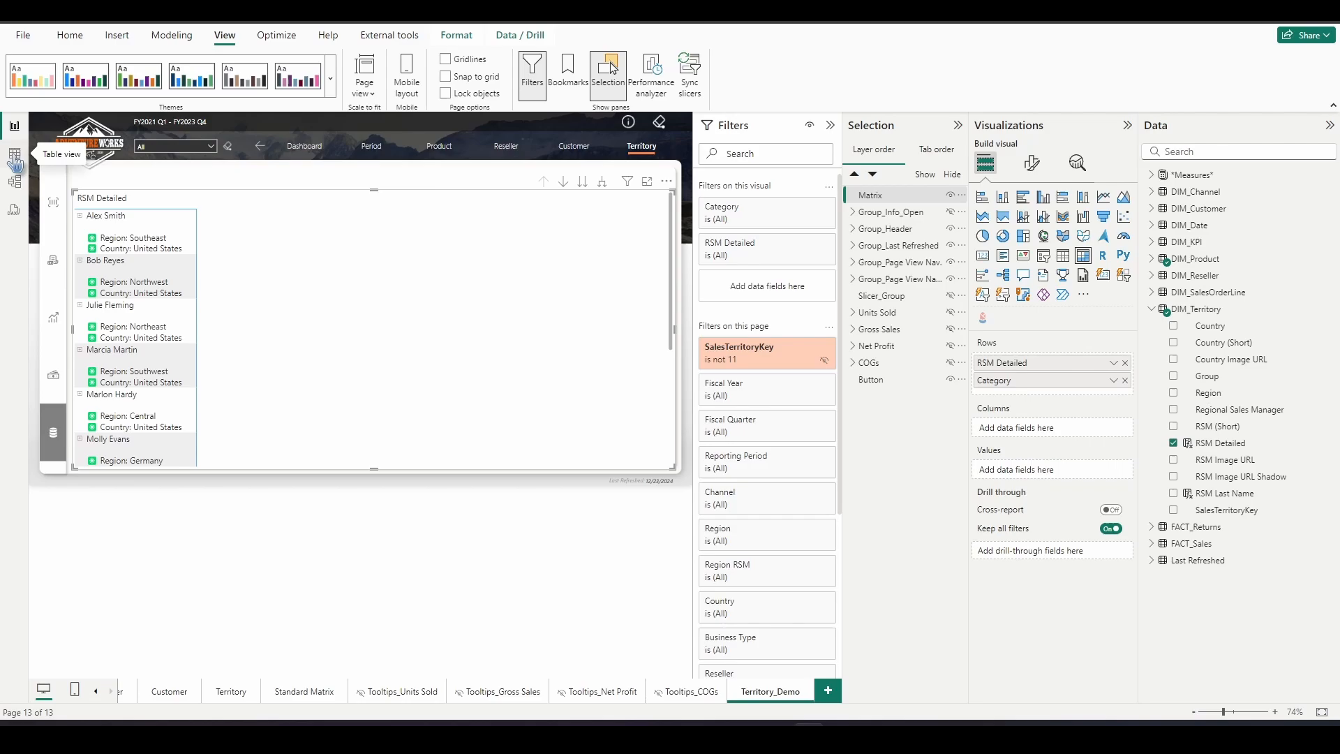
# Show the DIM_Territory table in Table view and display the formula of its RSM Detailed calculated column
pyautogui.click(14, 154)
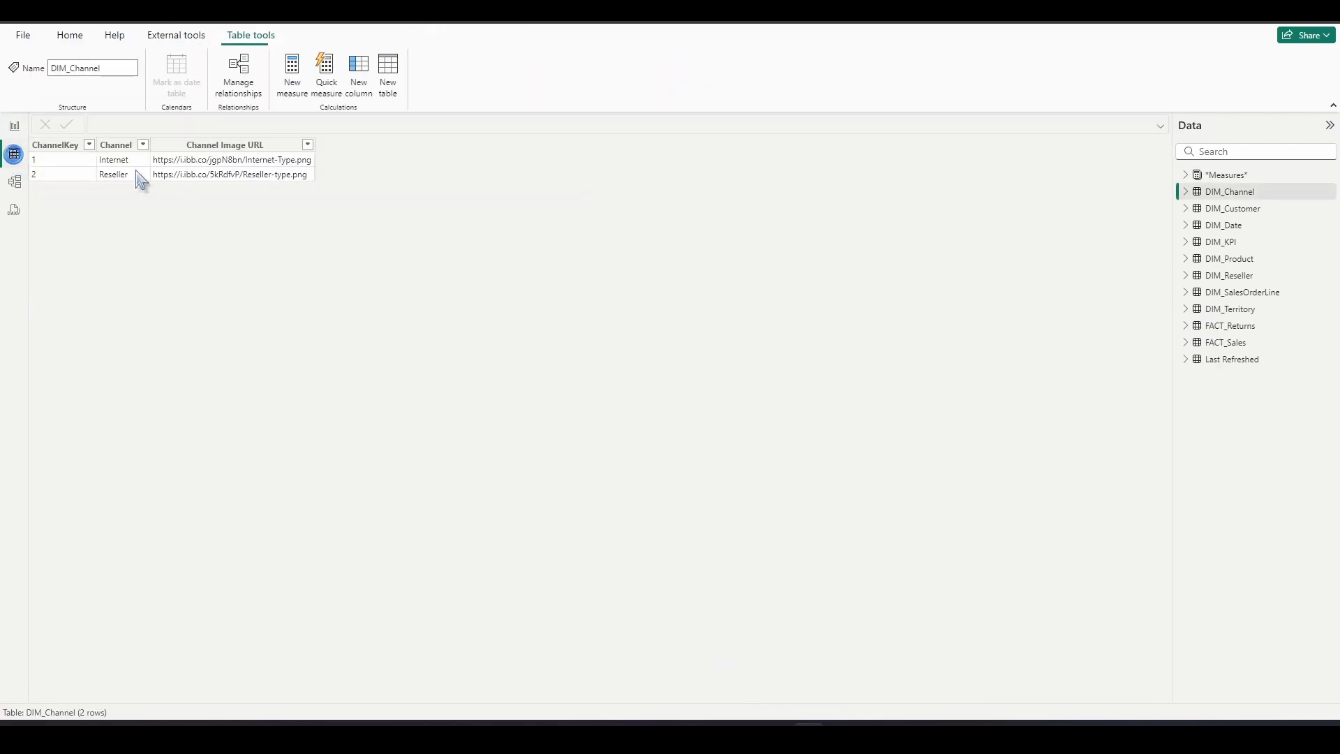
pyautogui.click(1228, 308)
pyautogui.click(1136, 148)
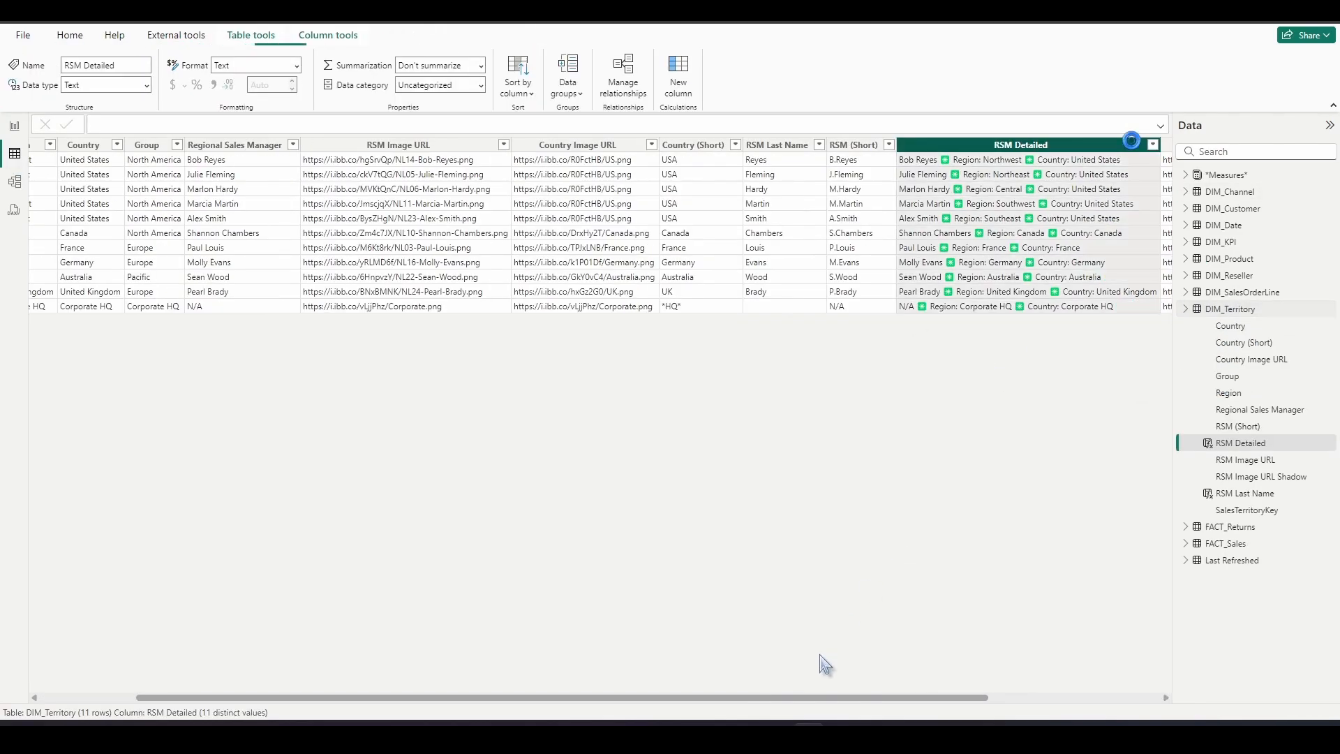
pyautogui.moveTo(794, 697); pyautogui.dragTo(1025, 699)
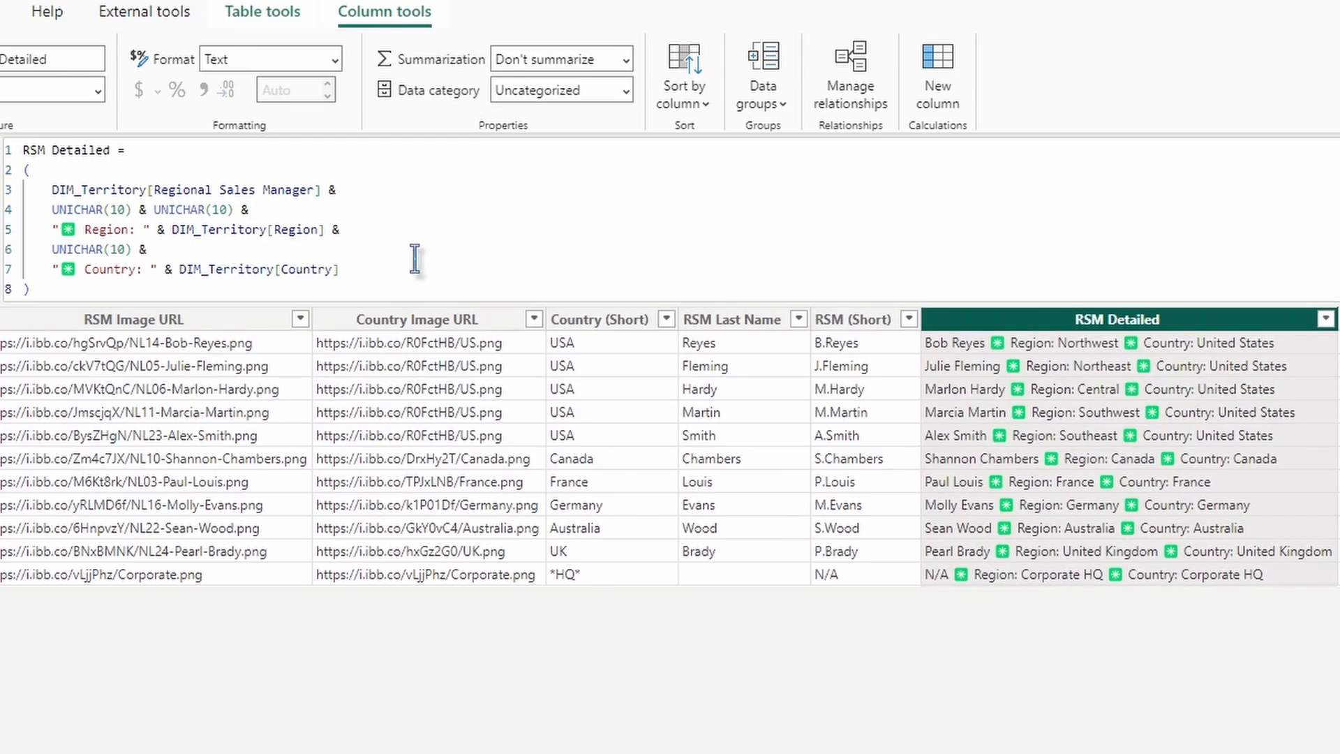
# Examine how the RSM Detailed formula combines the Regional Sales Manager, Region and Country fields with UNICHAR(10) line breaks
pyautogui.moveTo(50, 209); pyautogui.dragTo(104, 209)
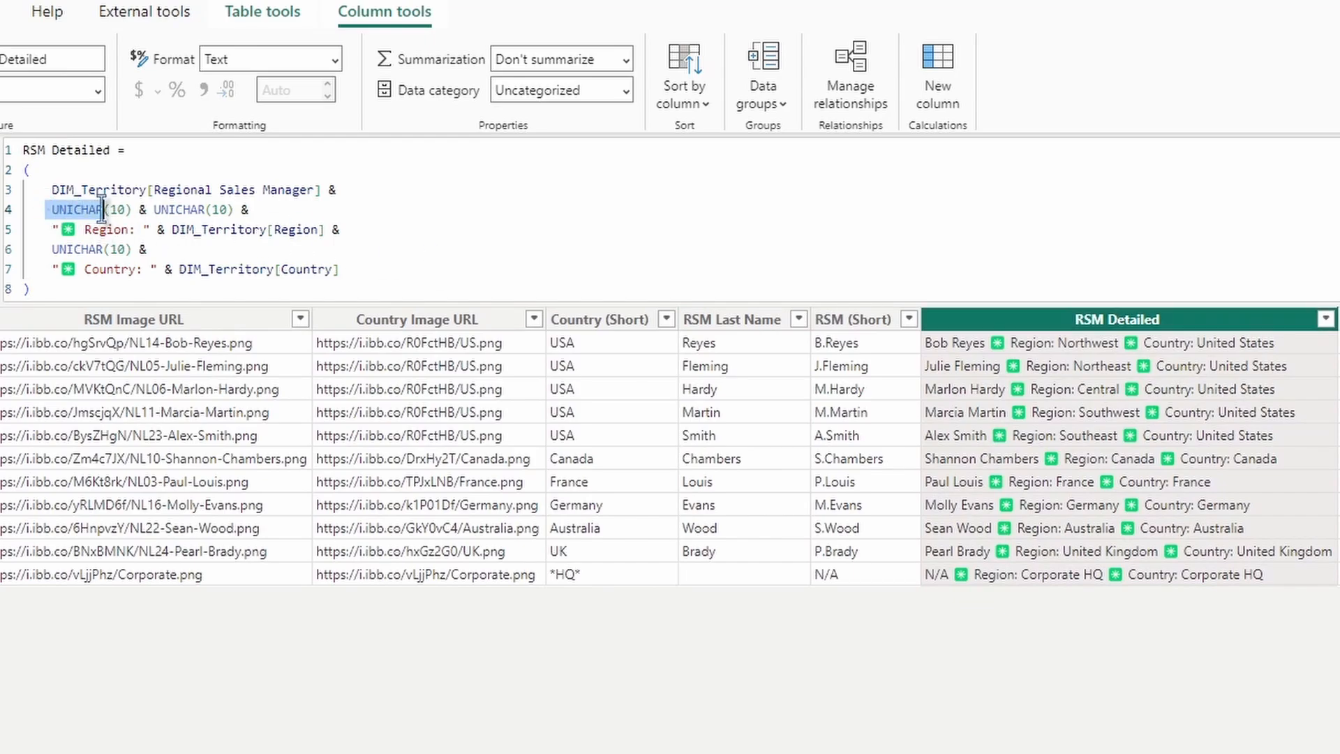
pyautogui.click(49, 208)
pyautogui.click(54, 187)
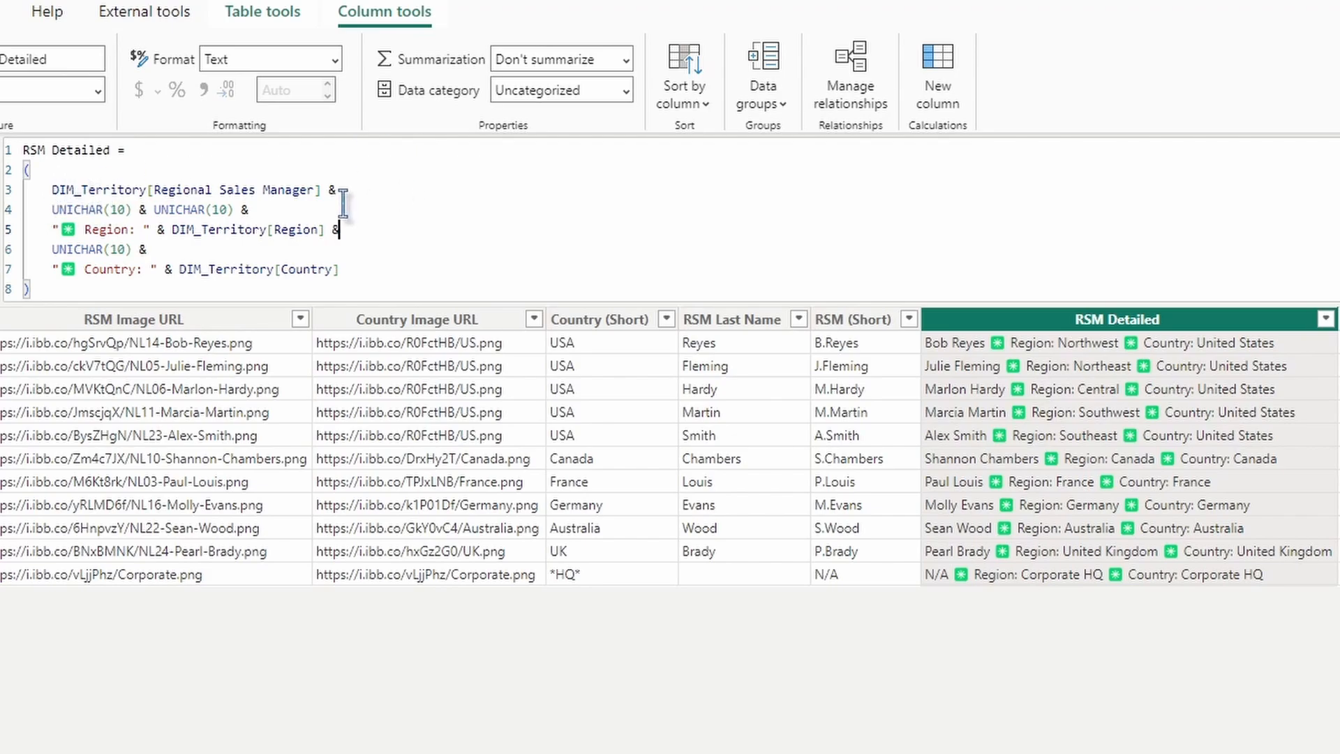
pyautogui.moveTo(346, 190); pyautogui.dragTo(53, 192)
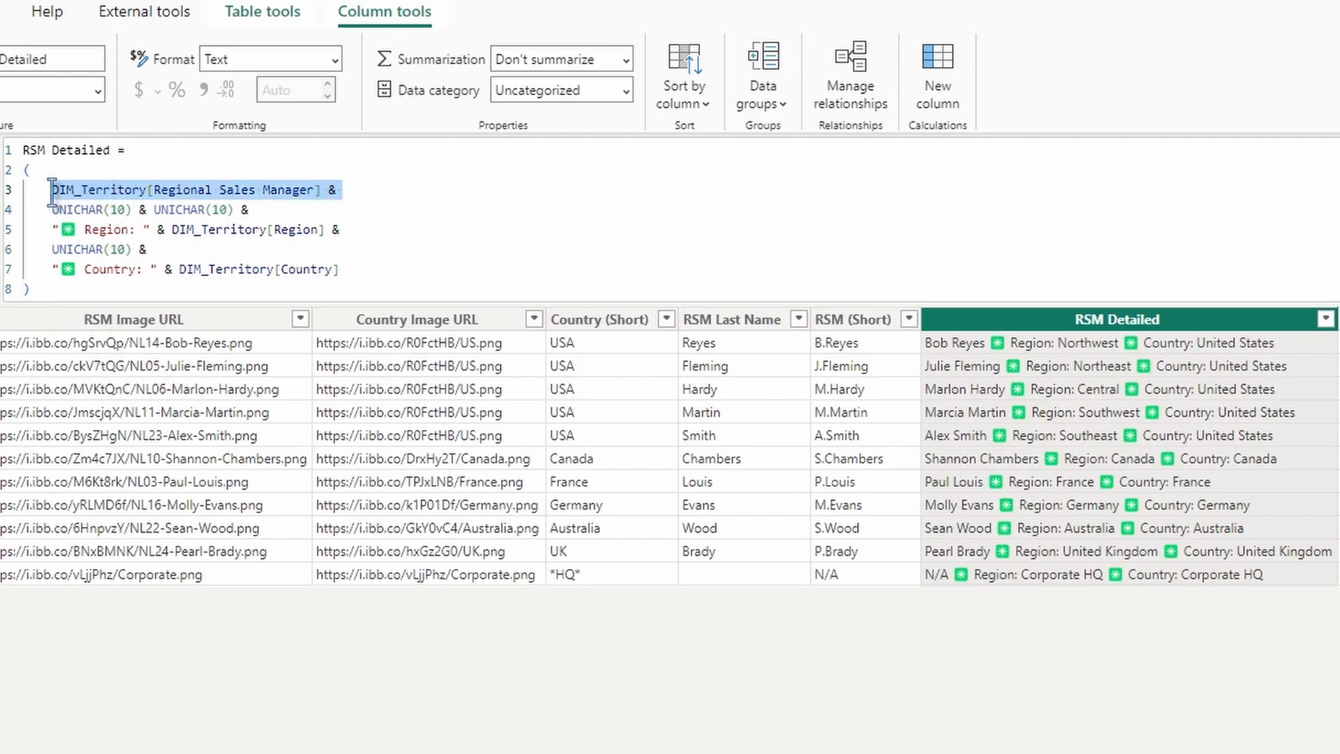
pyautogui.click(51, 208)
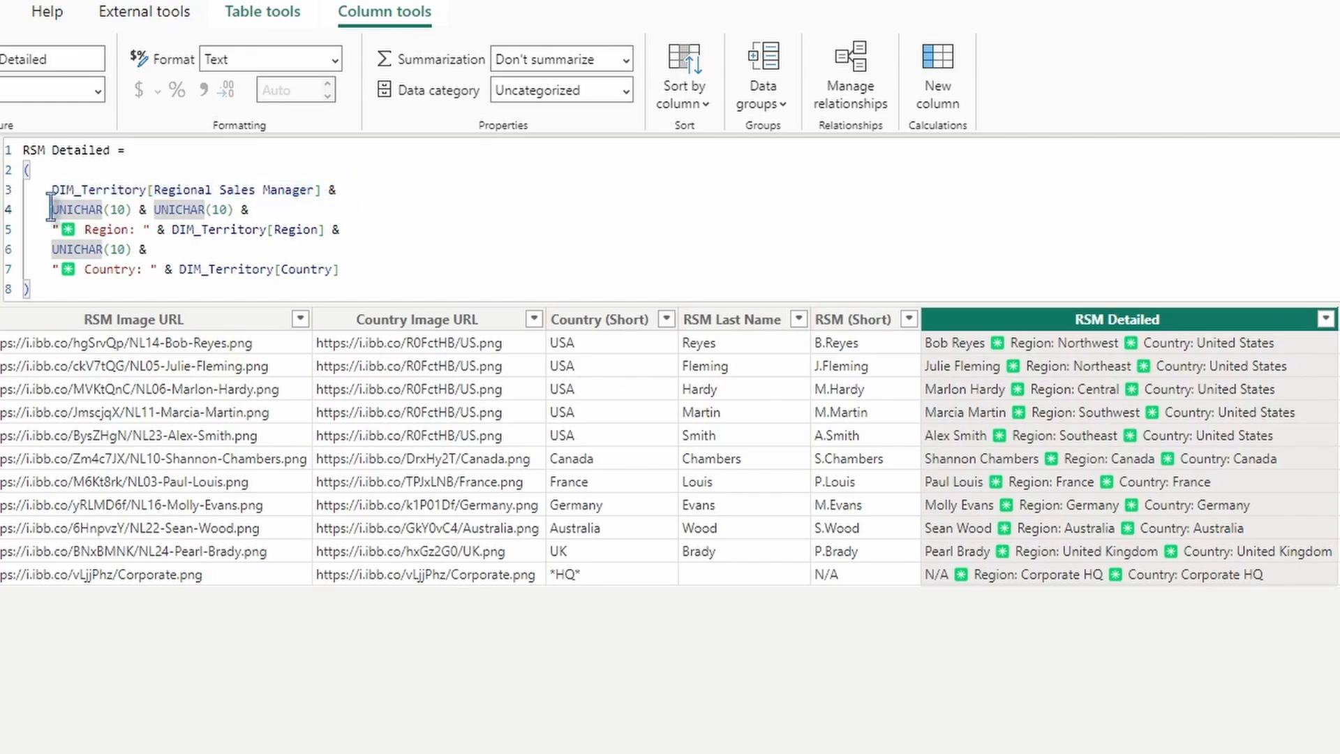
pyautogui.moveTo(249, 210); pyautogui.dragTo(43, 209)
pyautogui.moveTo(259, 210); pyautogui.dragTo(155, 209)
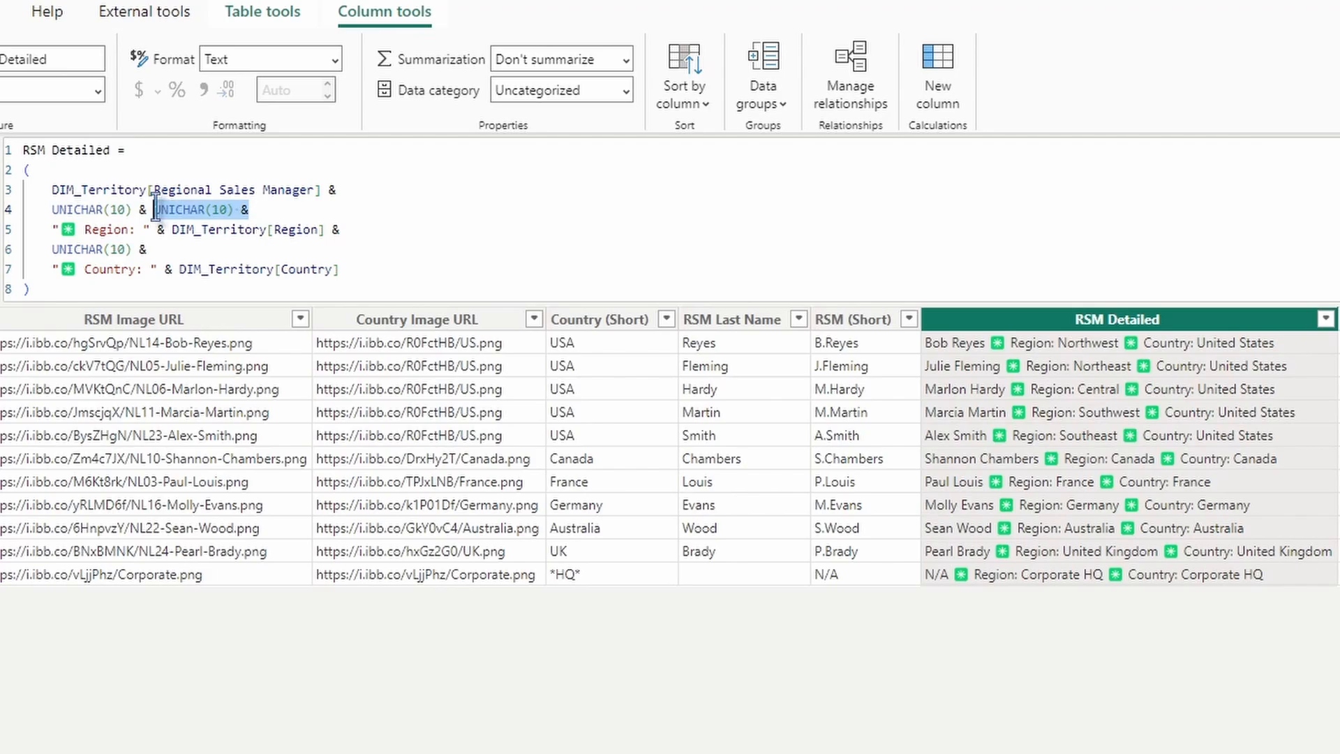
pyautogui.moveTo(340, 230); pyautogui.dragTo(59, 230)
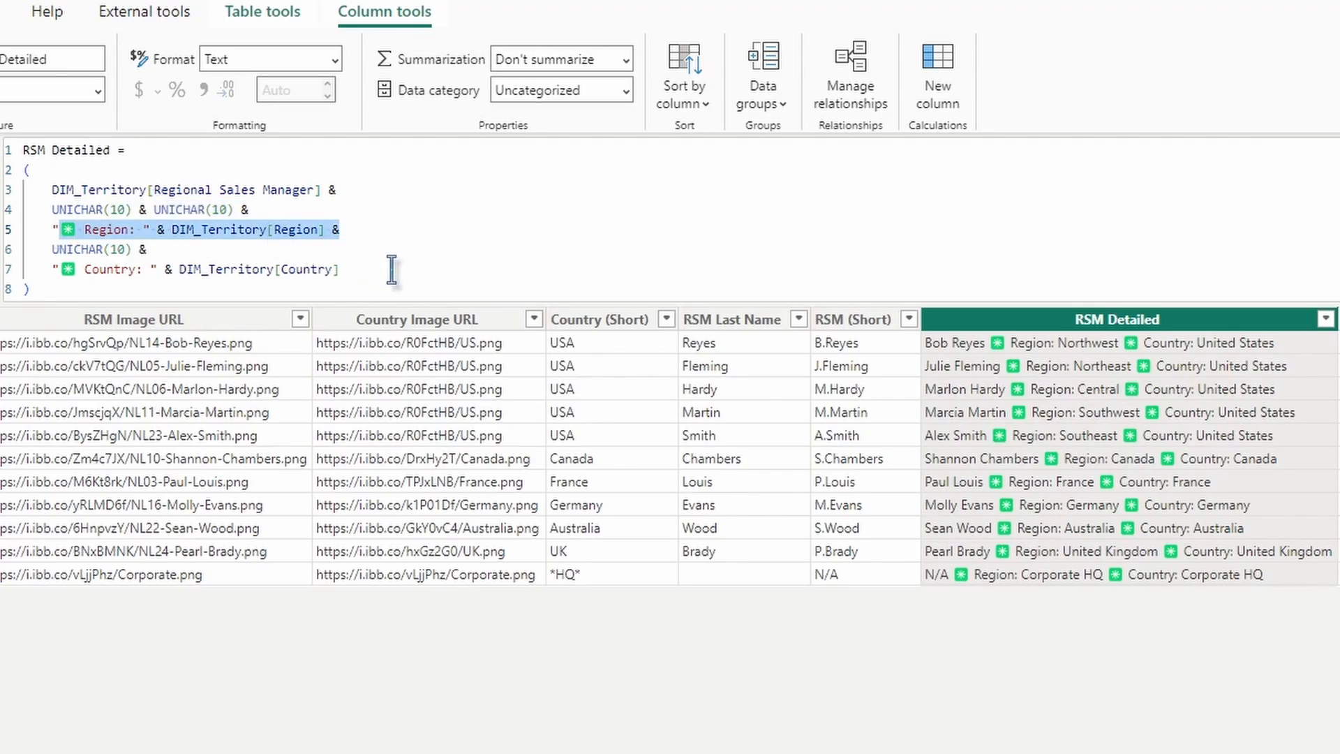
pyautogui.moveTo(389, 270); pyautogui.dragTo(45, 269)
pyautogui.click(433, 220)
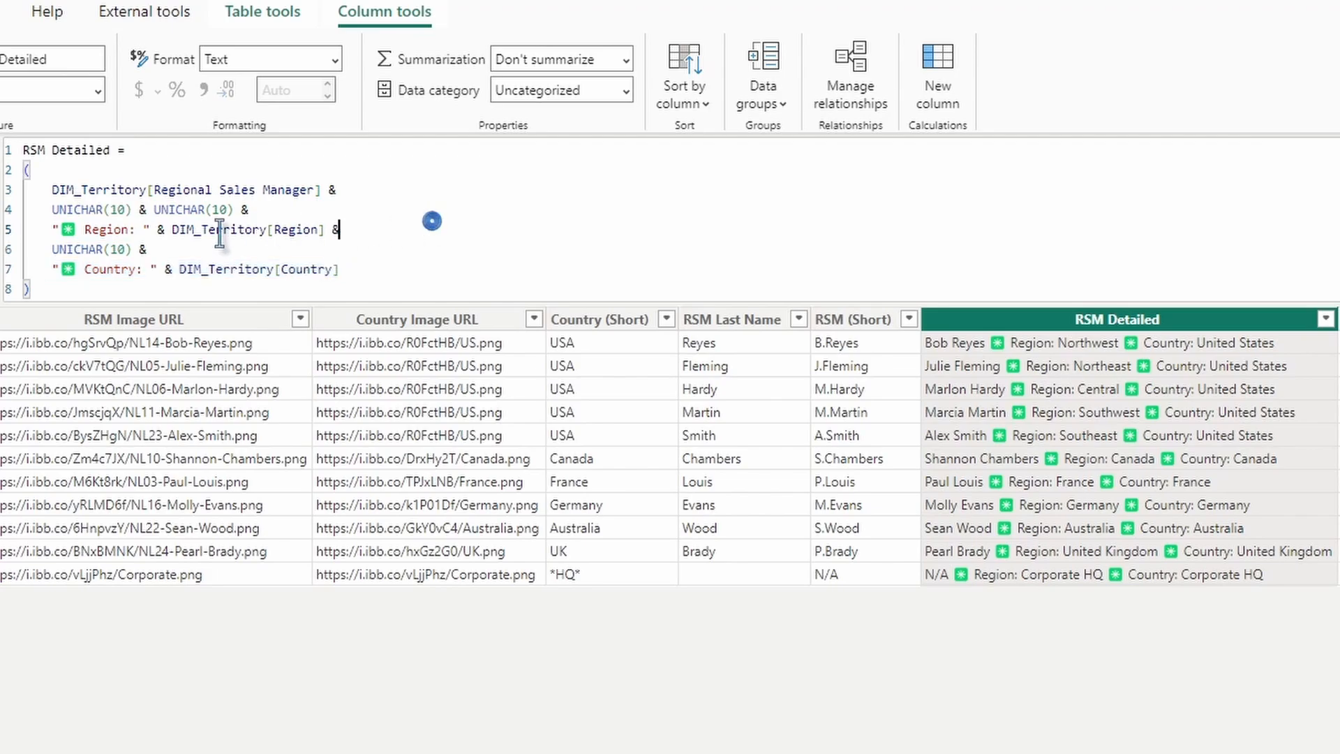
# Examine the "Region: " and "Country: " text labels and the green symbols in front of them in the formula
pyautogui.moveTo(143, 230); pyautogui.dragTo(85, 231)
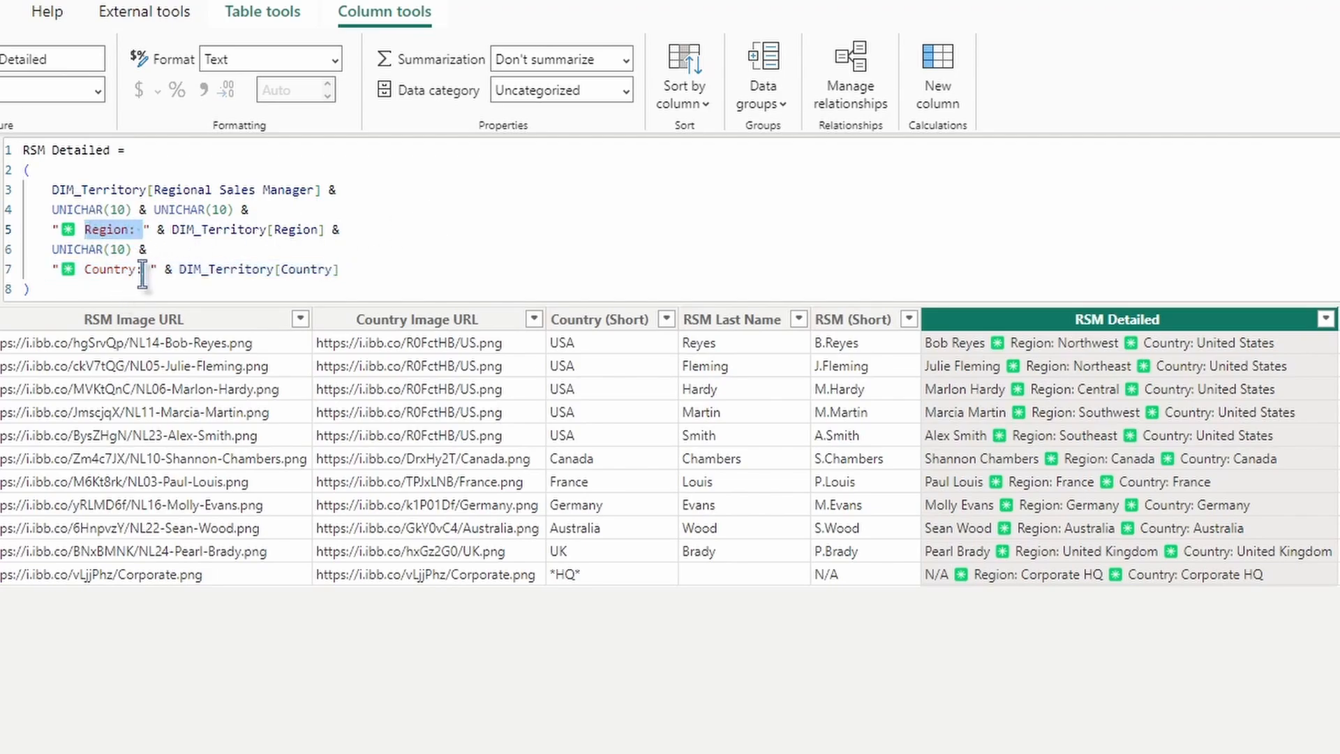
pyautogui.moveTo(150, 269); pyautogui.dragTo(78, 269)
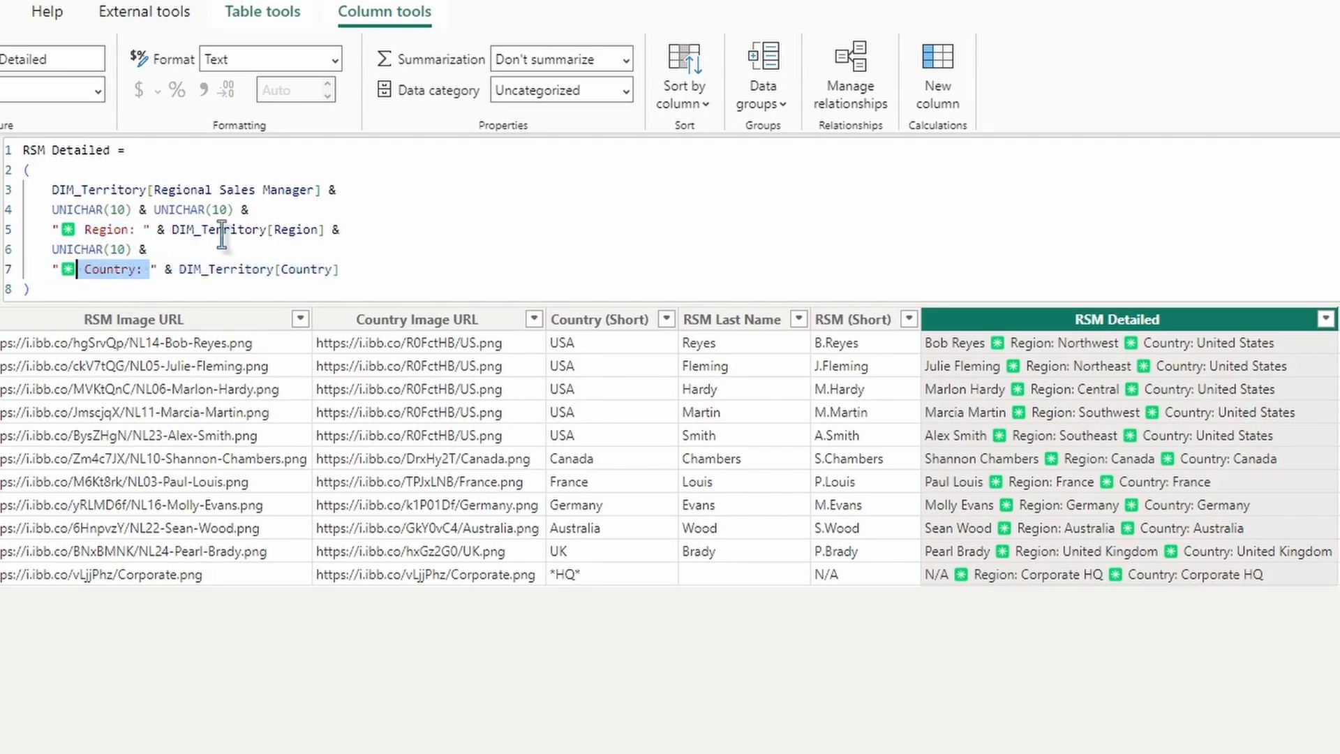
pyautogui.click(477, 240)
pyautogui.doubleClick(68, 228)
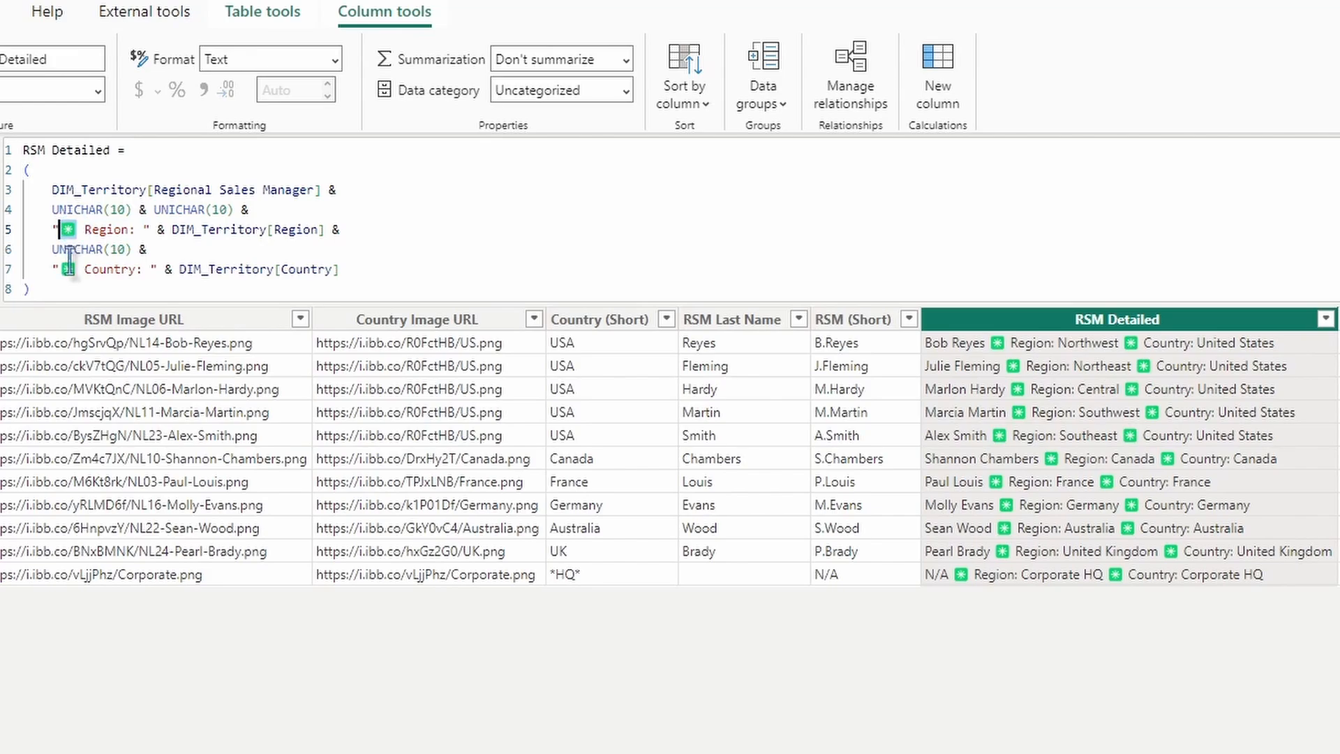
pyautogui.doubleClick(68, 269)
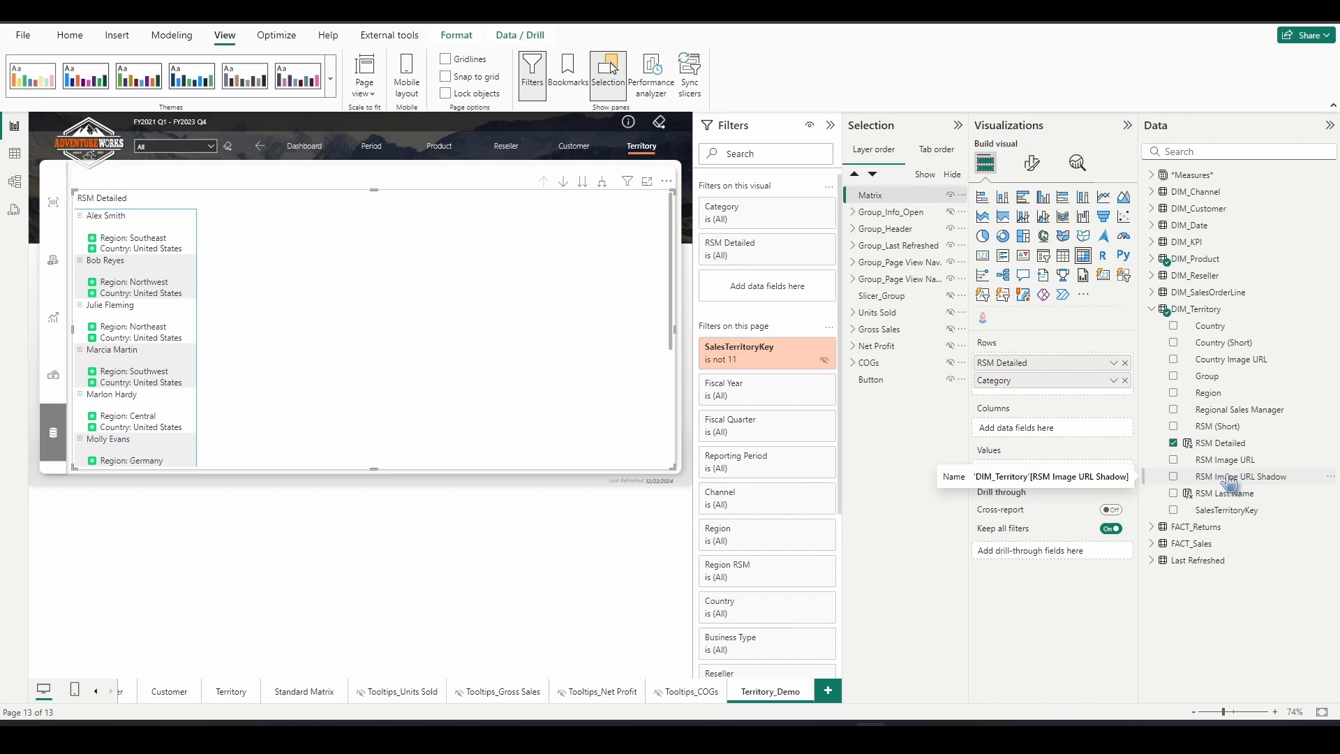
# Add RSM Image URL Shadow to the report matrix's rows between RSM Detailed and Category, and expand the row hierarchy
pyautogui.moveTo(1230, 481); pyautogui.dragTo(1051, 370)
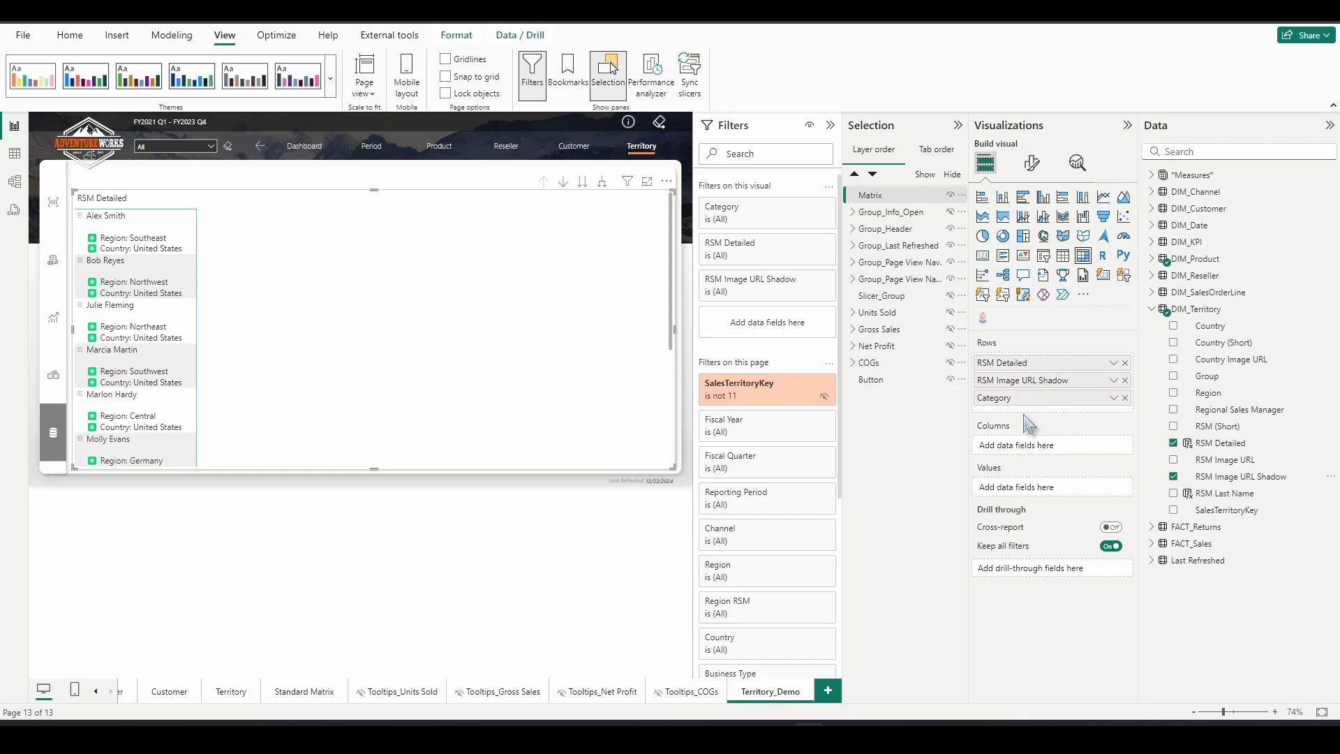
pyautogui.rightClick(82, 226)
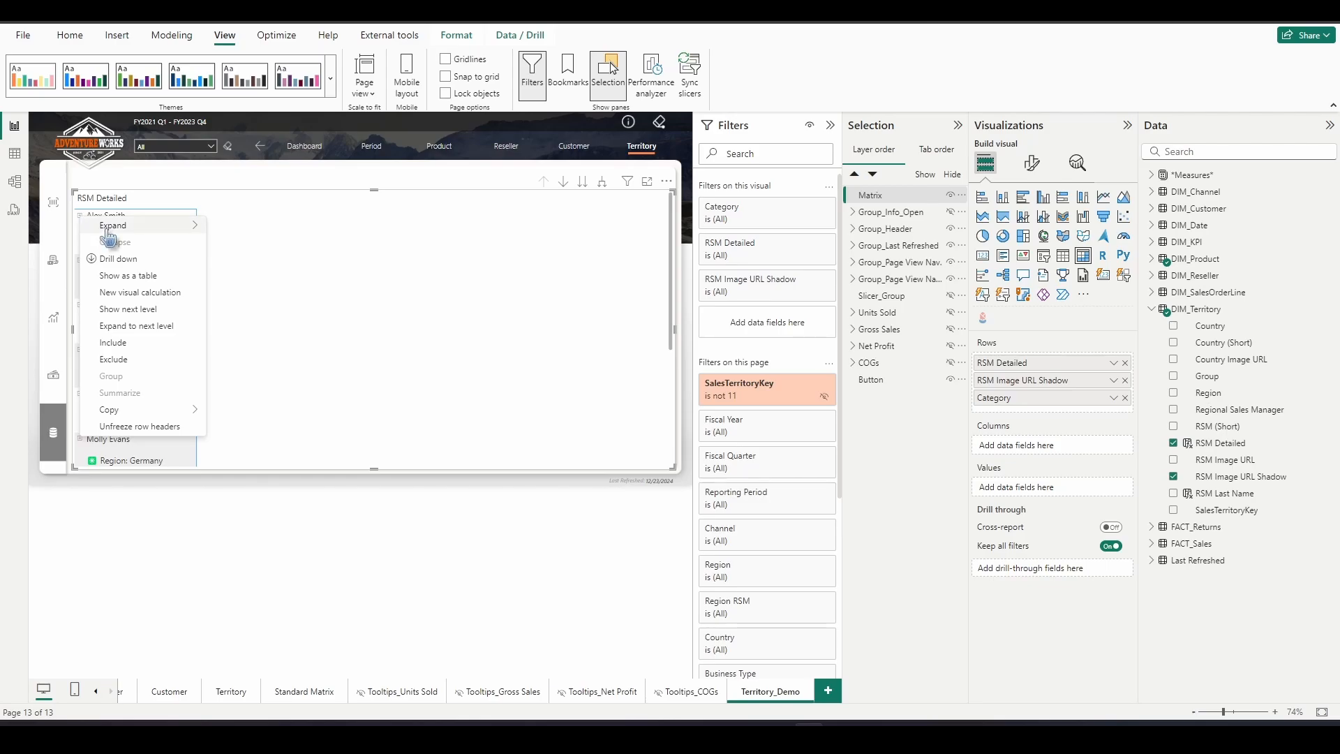
pyautogui.moveTo(115, 226)
pyautogui.click(222, 260)
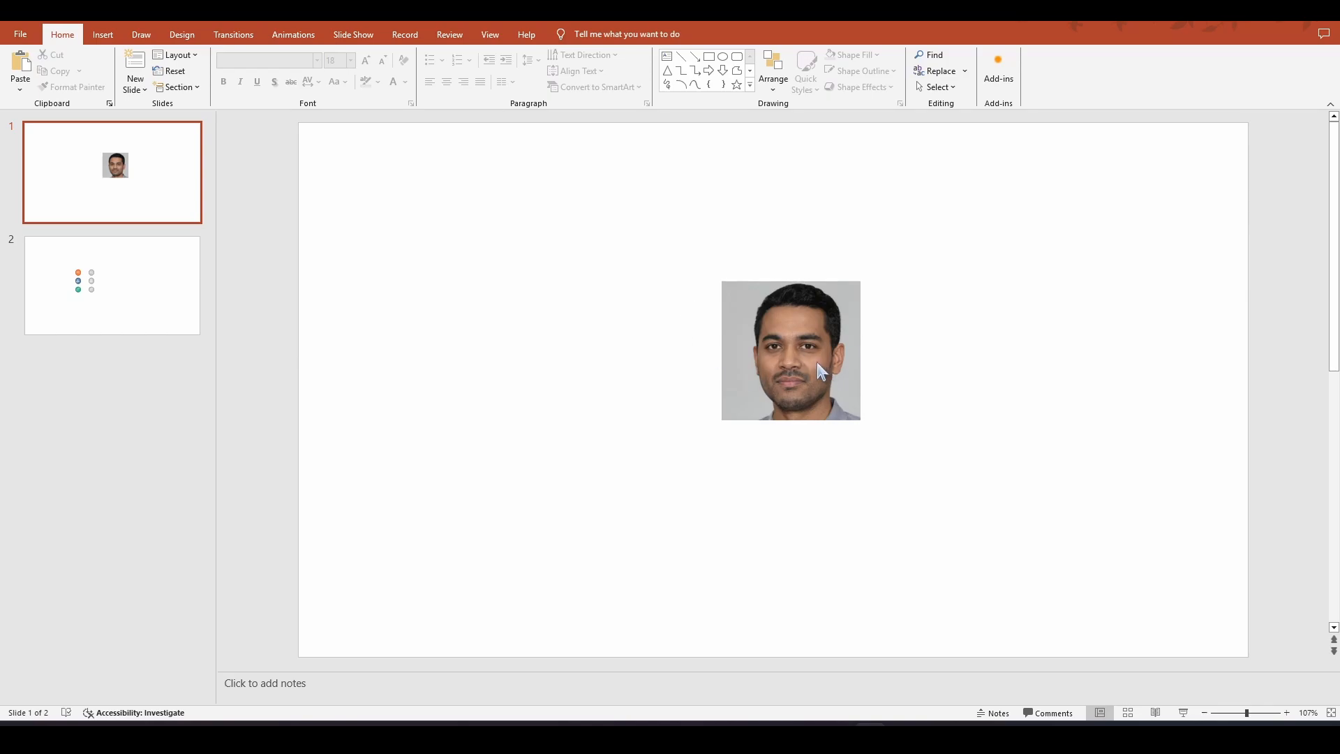
# Switch to PowerPoint and apply the soft-edged oval picture style to the manager portrait on slide 1
pyautogui.click(790, 364)
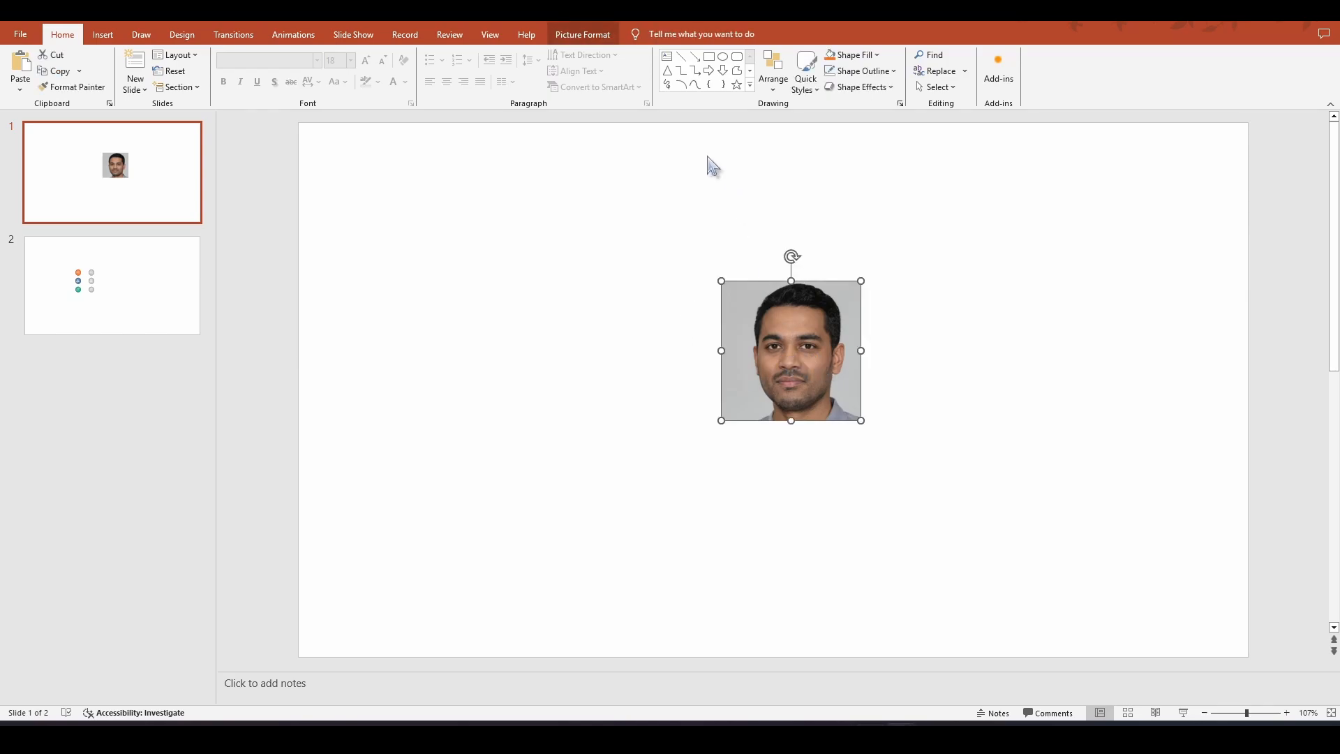
pyautogui.click(598, 42)
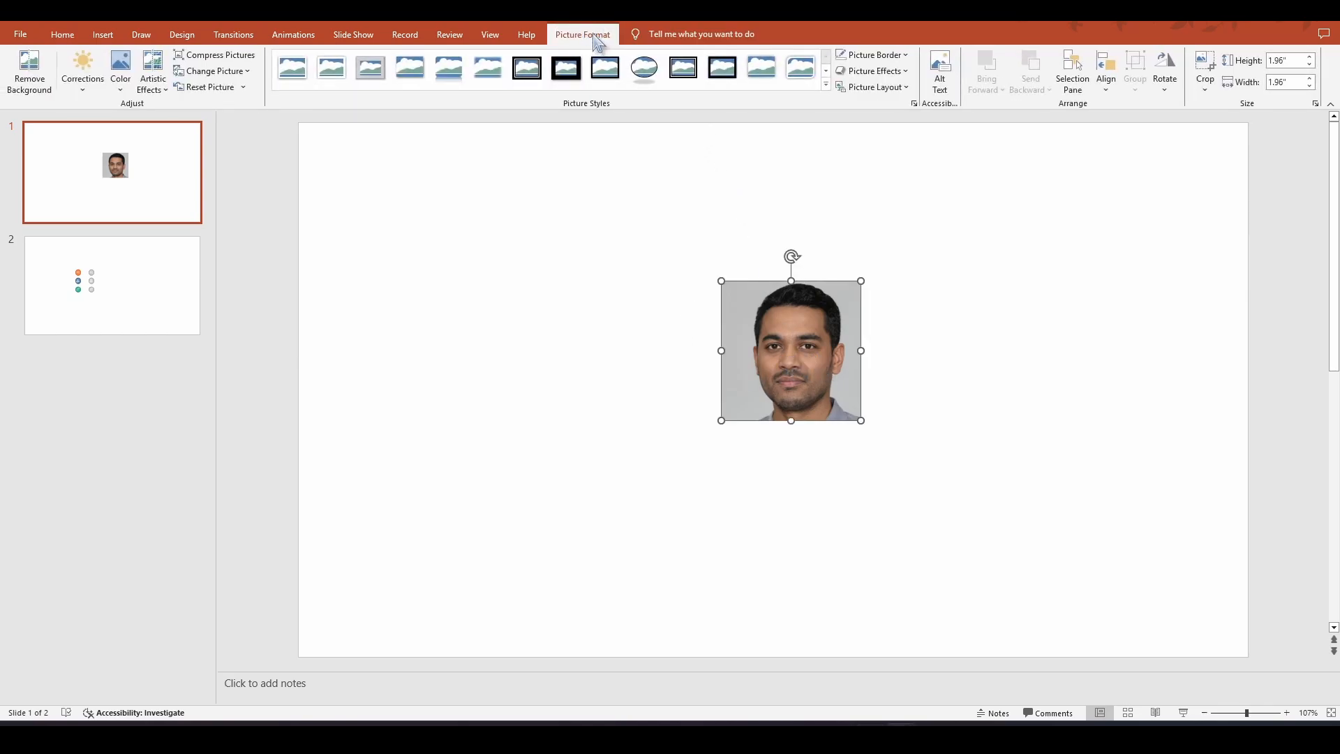
pyautogui.click(826, 84)
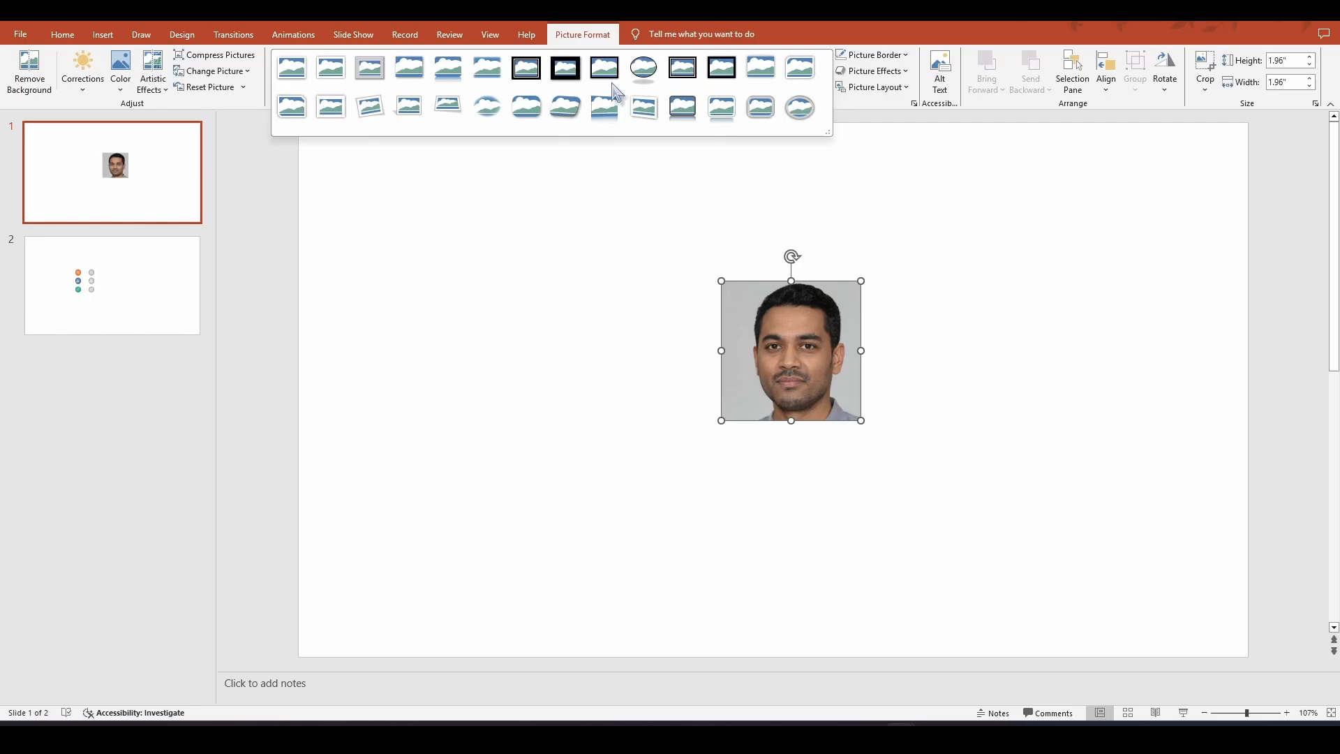
pyautogui.click(488, 111)
# Remove the soft edges from the oval manager portrait so that its outline is crisp
pyautogui.rightClick(801, 346)
pyautogui.click(841, 605)
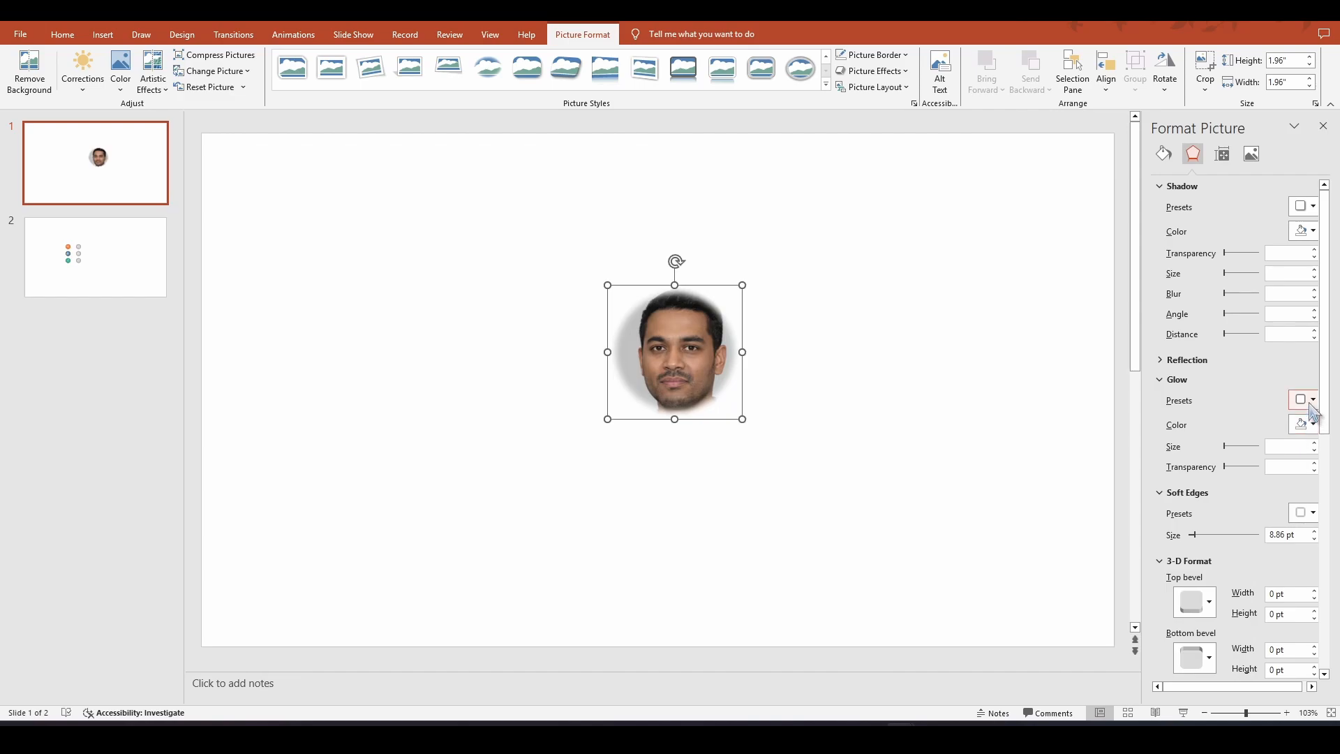
pyautogui.click(1313, 517)
pyautogui.click(1260, 552)
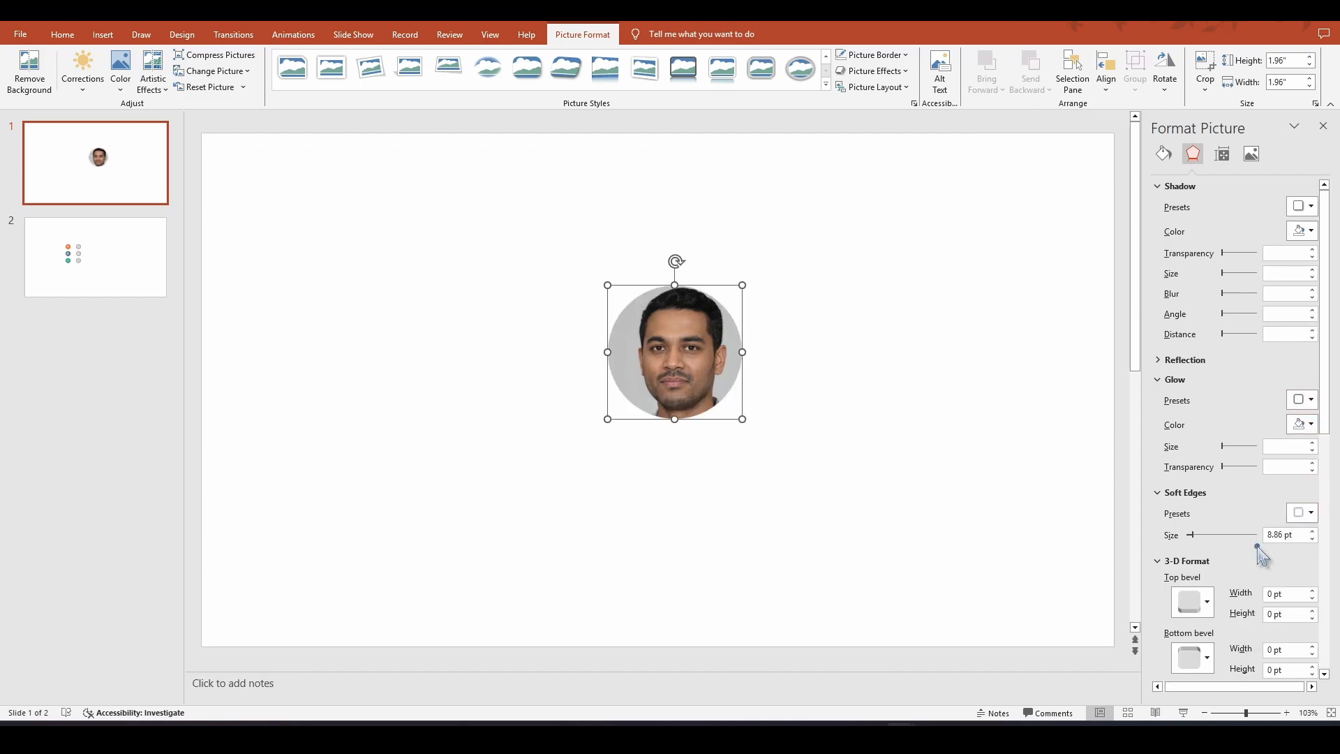
# Apply the Perspective: Below shadow to the round manager portrait
pyautogui.click(874, 75)
pyautogui.moveTo(869, 122)
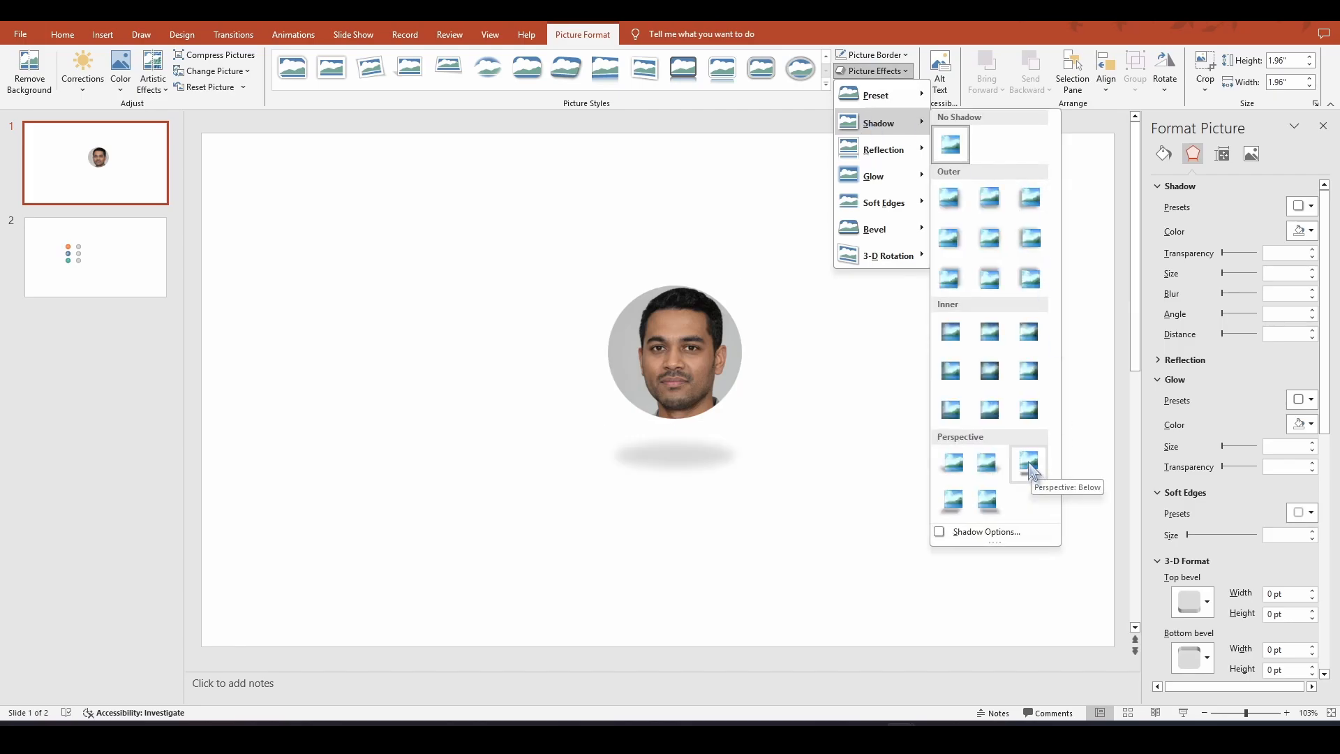
pyautogui.click(1031, 472)
# Move the shadowed portrait up and to the left on the slide and set its height to 1 inch
pyautogui.click(607, 359)
pyautogui.moveTo(692, 350); pyautogui.dragTo(603, 311)
pyautogui.click(1281, 62)
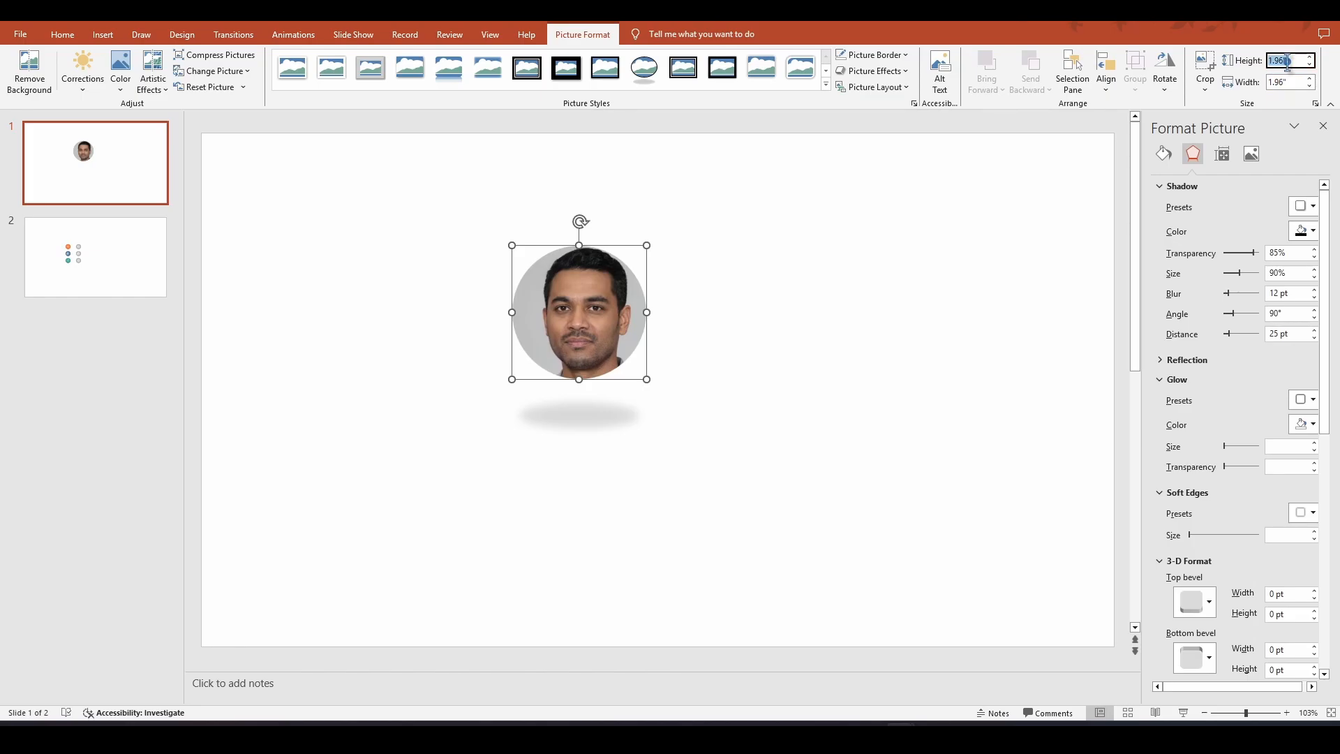
pyautogui.write('1')
pyautogui.click(1012, 254)
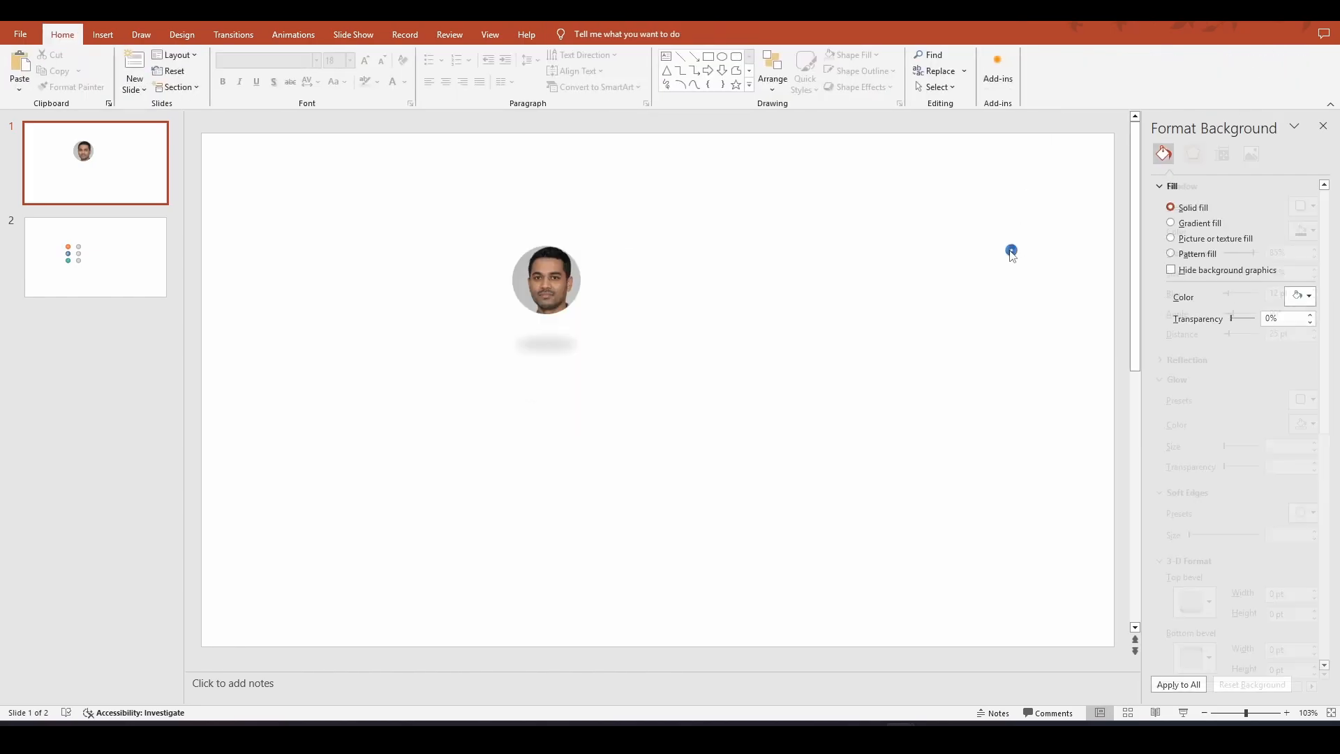
pyautogui.rightClick(564, 279)
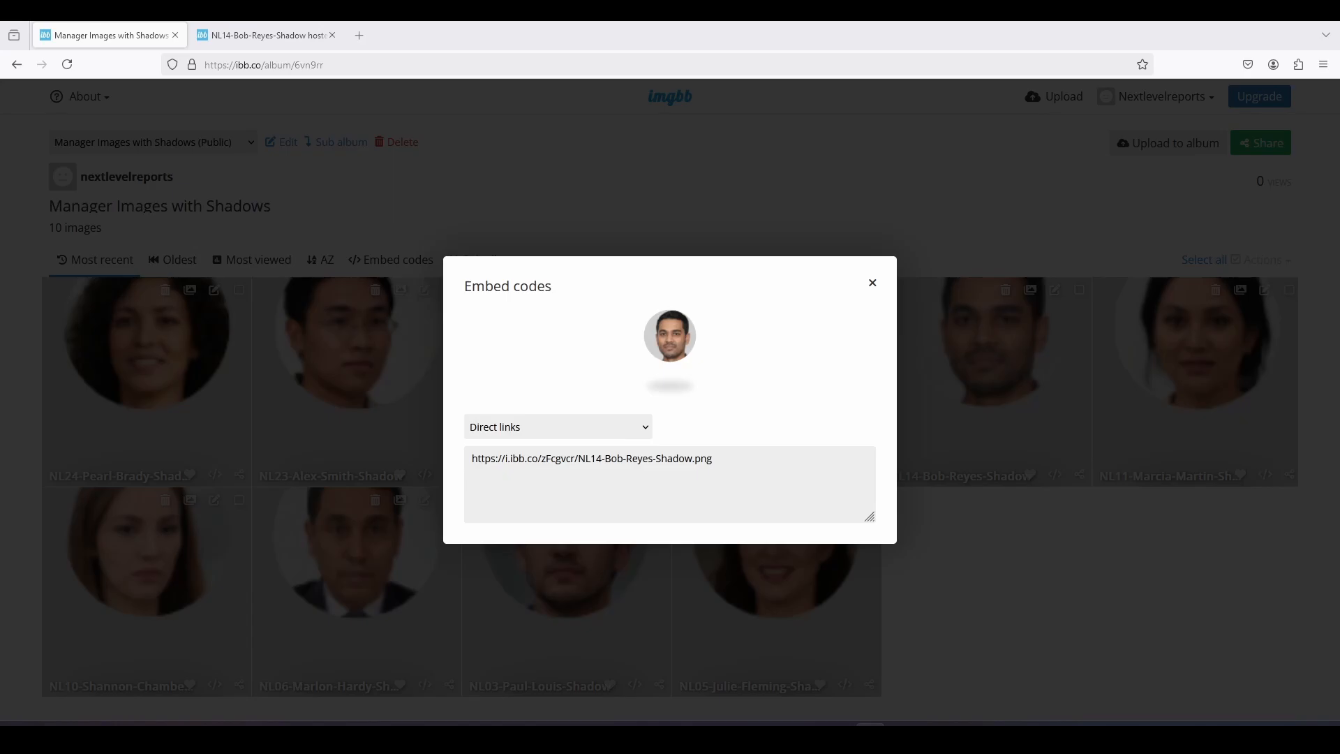
# View the shadow image's direct link in imgbb, and in Power BI examine DIM_Territory's RSM Image URL Shadow column and its Image URL data category
pyautogui.click(472, 481)
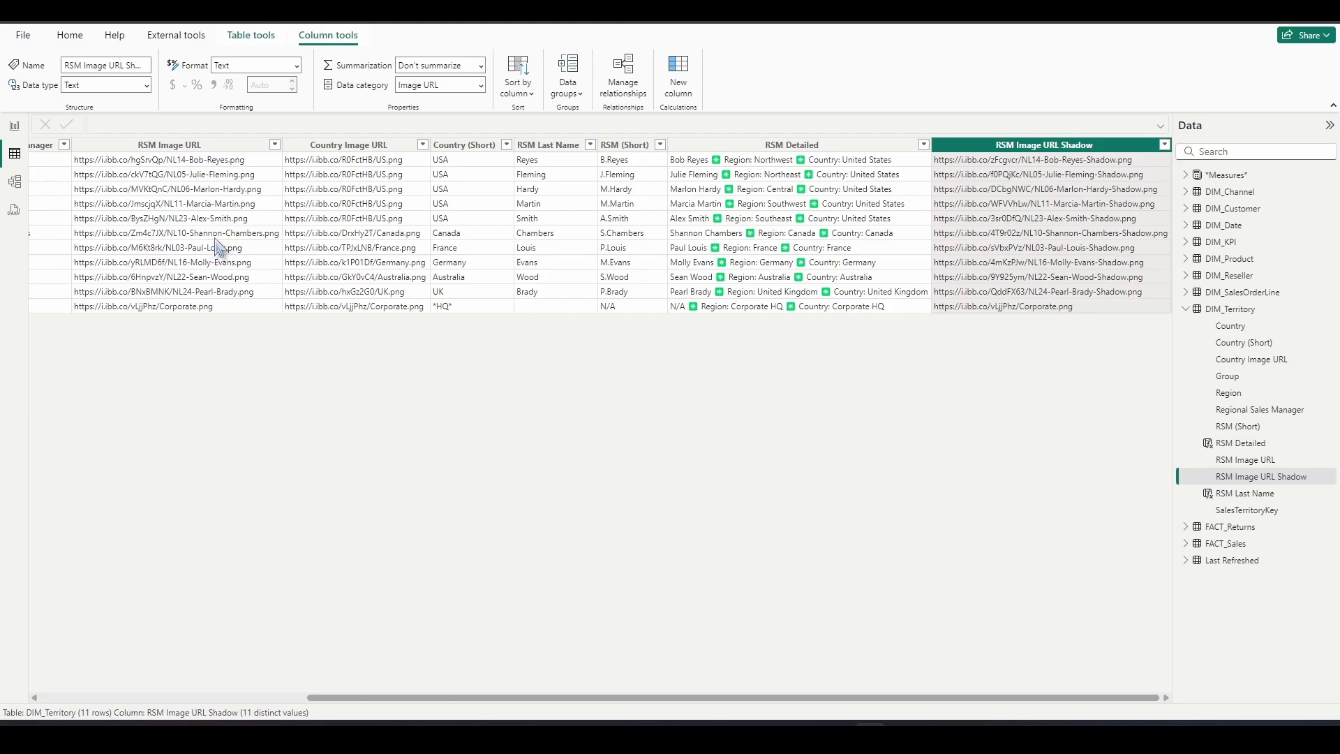
pyautogui.moveTo(504, 698); pyautogui.dragTo(126, 681)
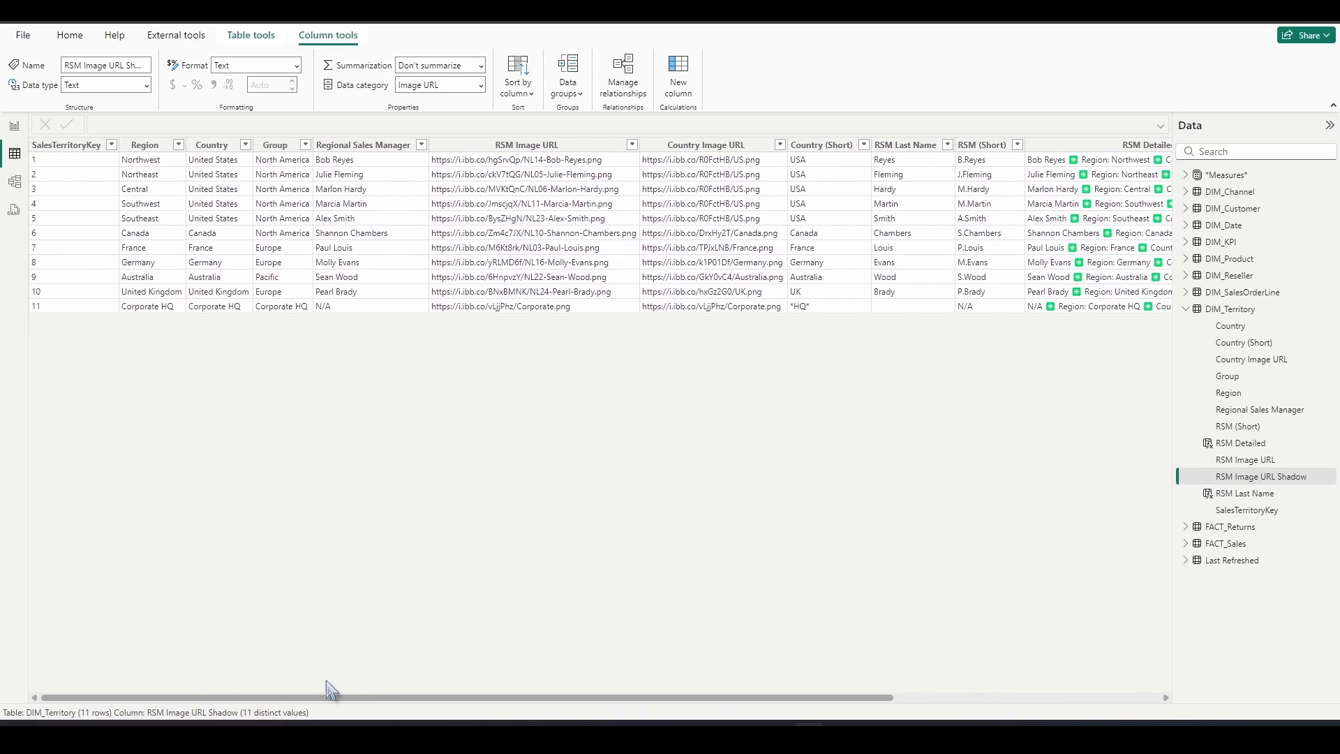
pyautogui.moveTo(325, 694); pyautogui.dragTo(1117, 287)
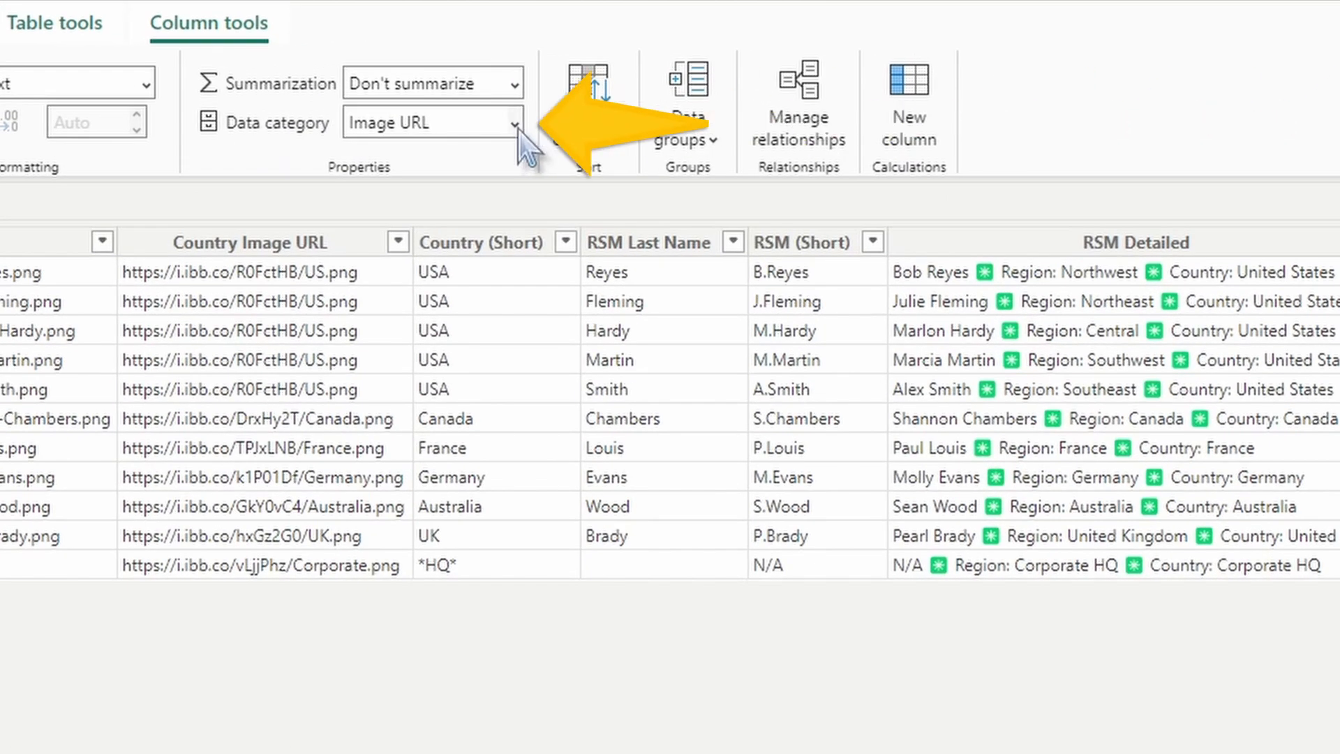
pyautogui.click(481, 85)
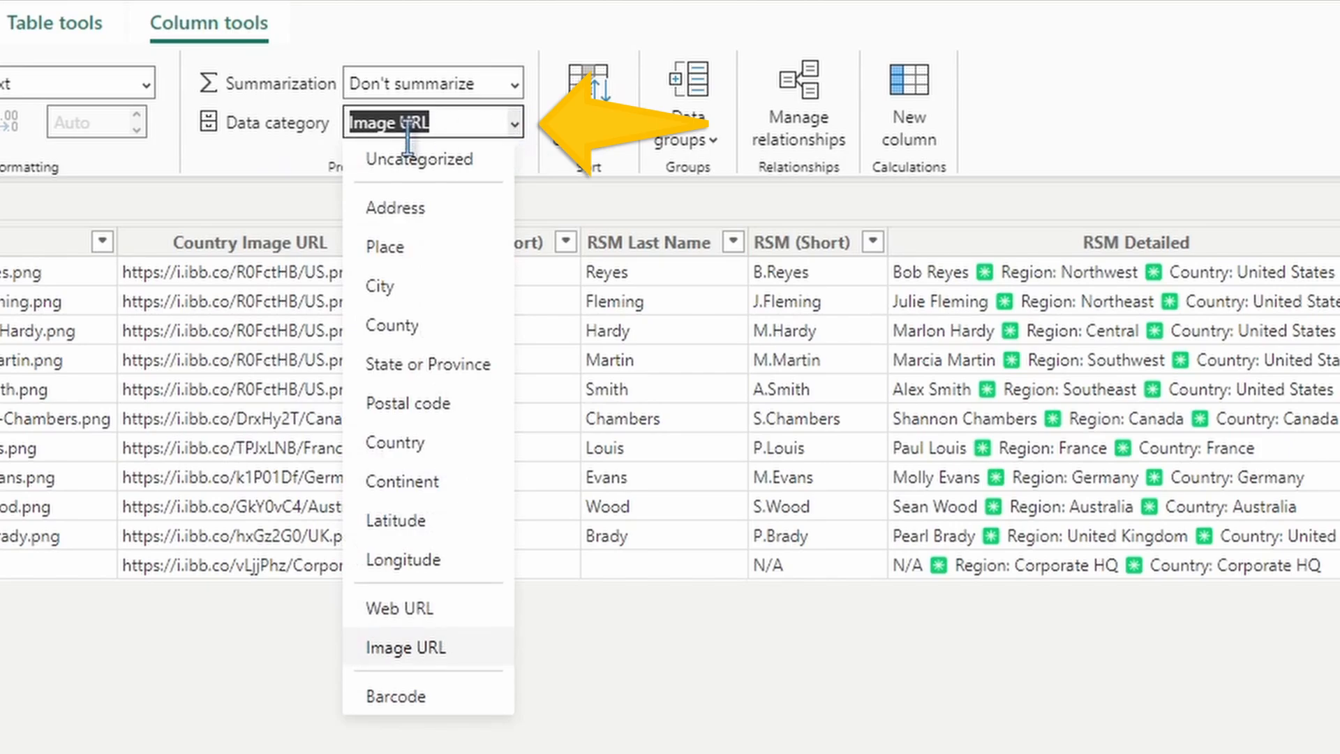
# Add the Units Sold measure to the values of the Territory_Demo matrix and display its formula
pyautogui.click(1151, 128)
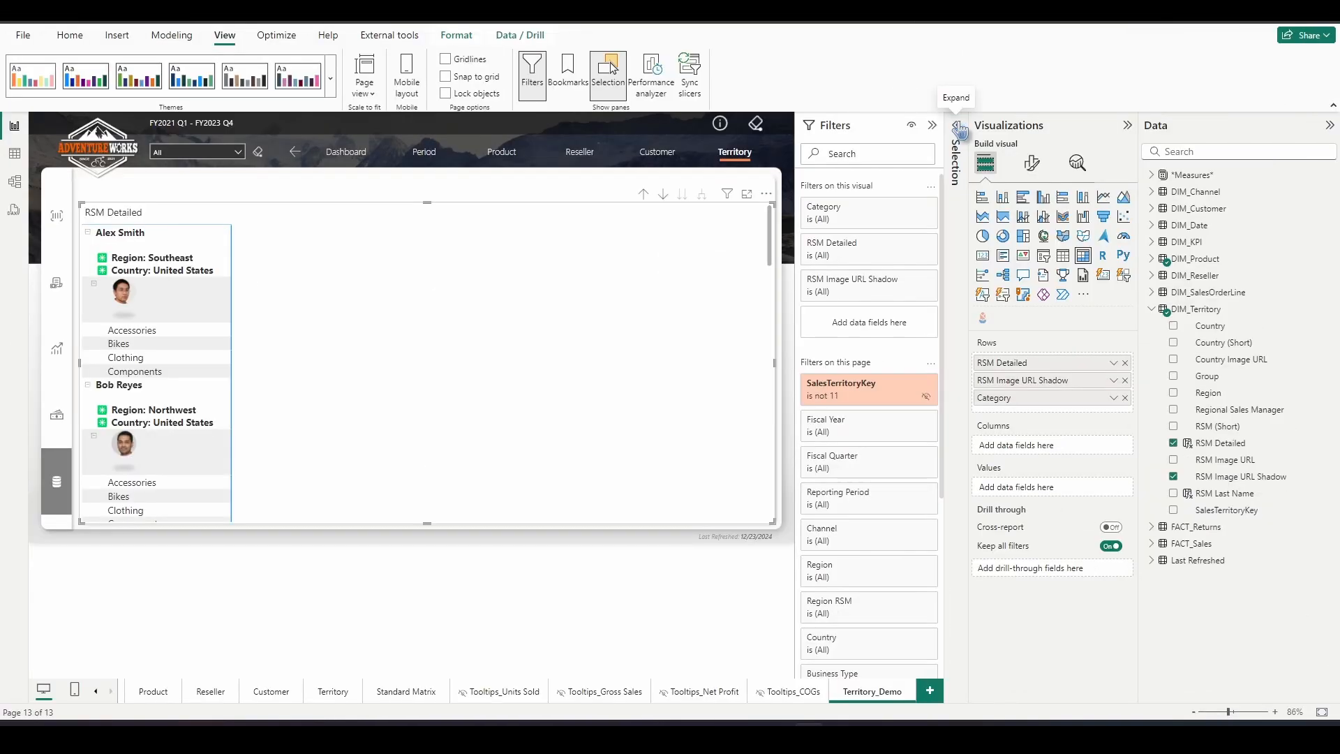
pyautogui.click(1152, 308)
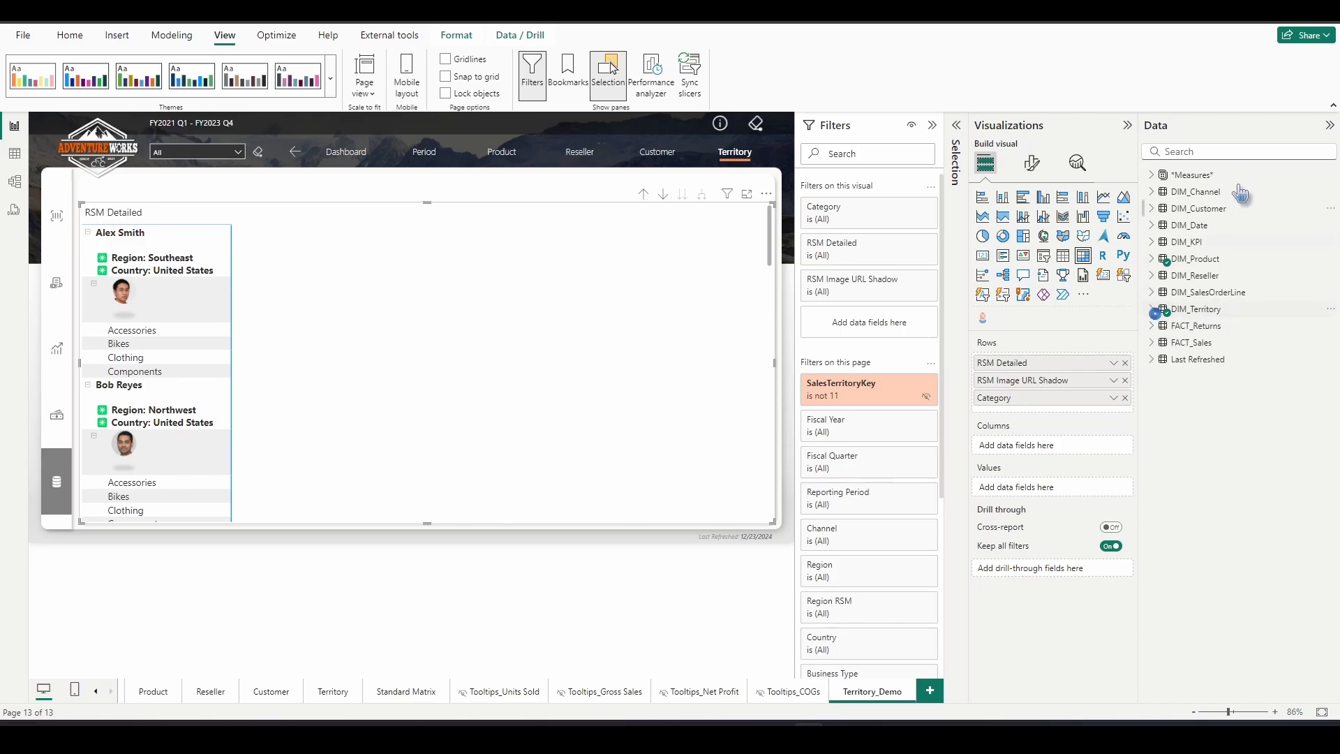
pyautogui.click(1223, 146)
pyautogui.write('units')
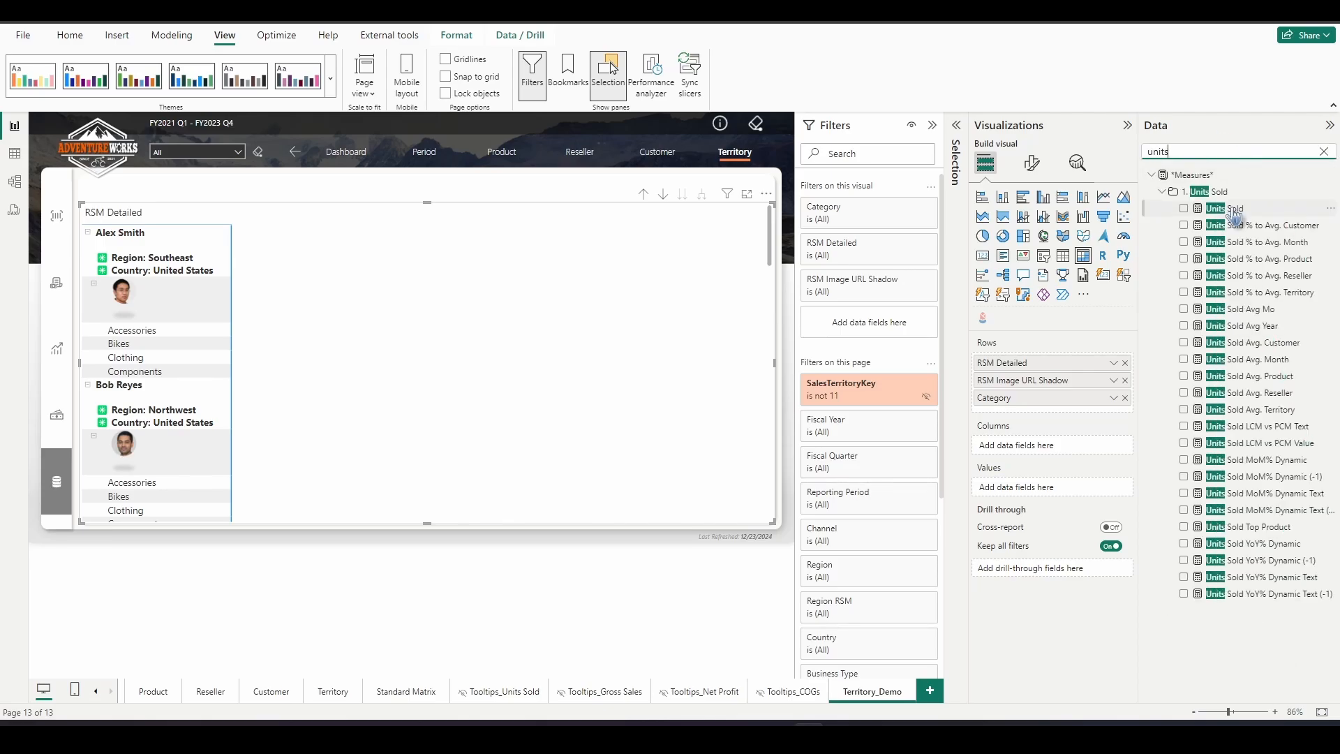
pyautogui.moveTo(1232, 208); pyautogui.dragTo(1062, 493)
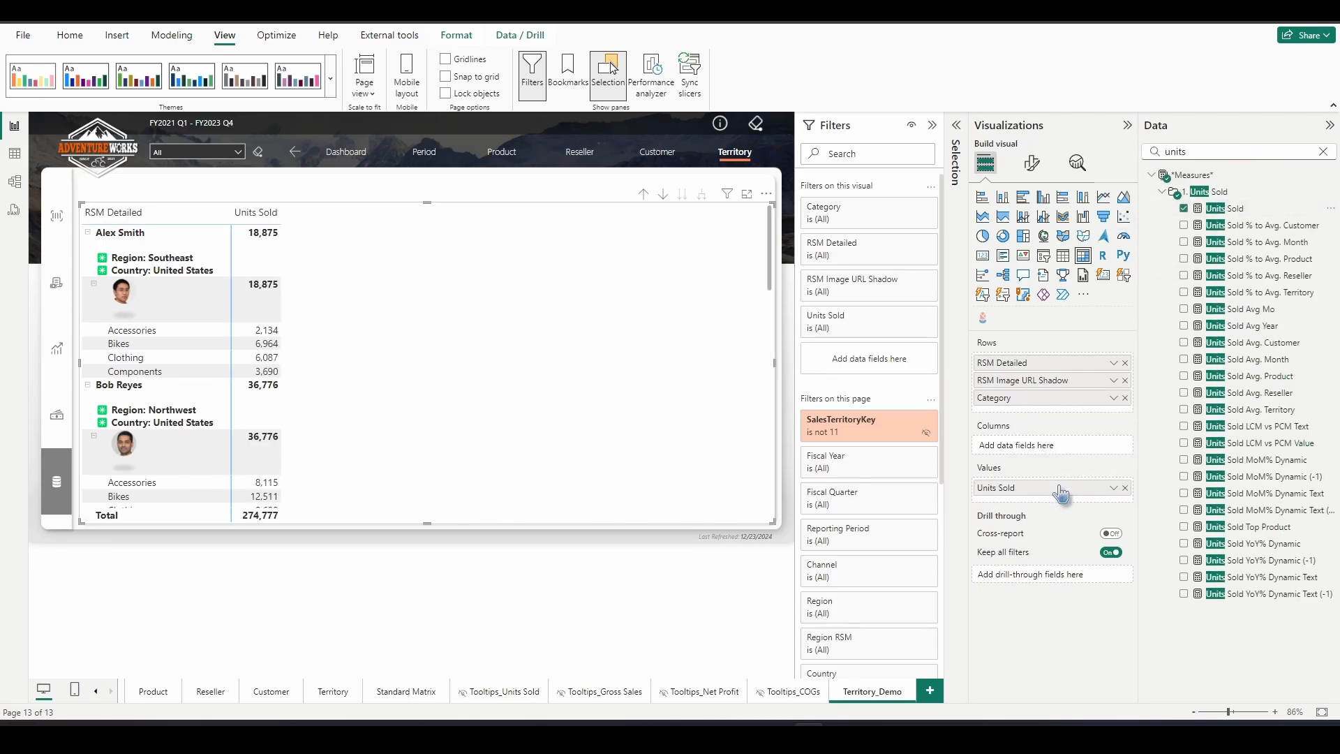
pyautogui.click(1215, 207)
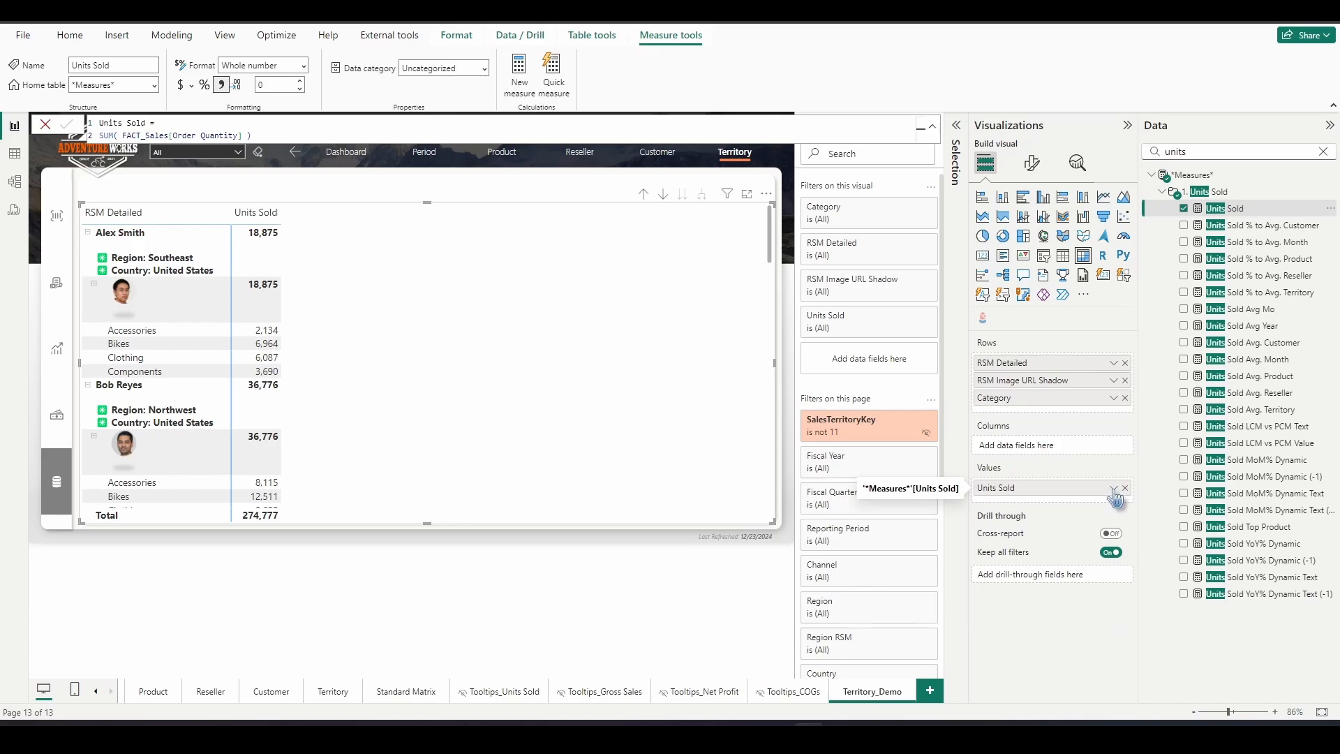
# Add a sparkline of Units Sold to the matrix with Reporting Period from DIM_Date as the X-axis
pyautogui.click(1114, 489)
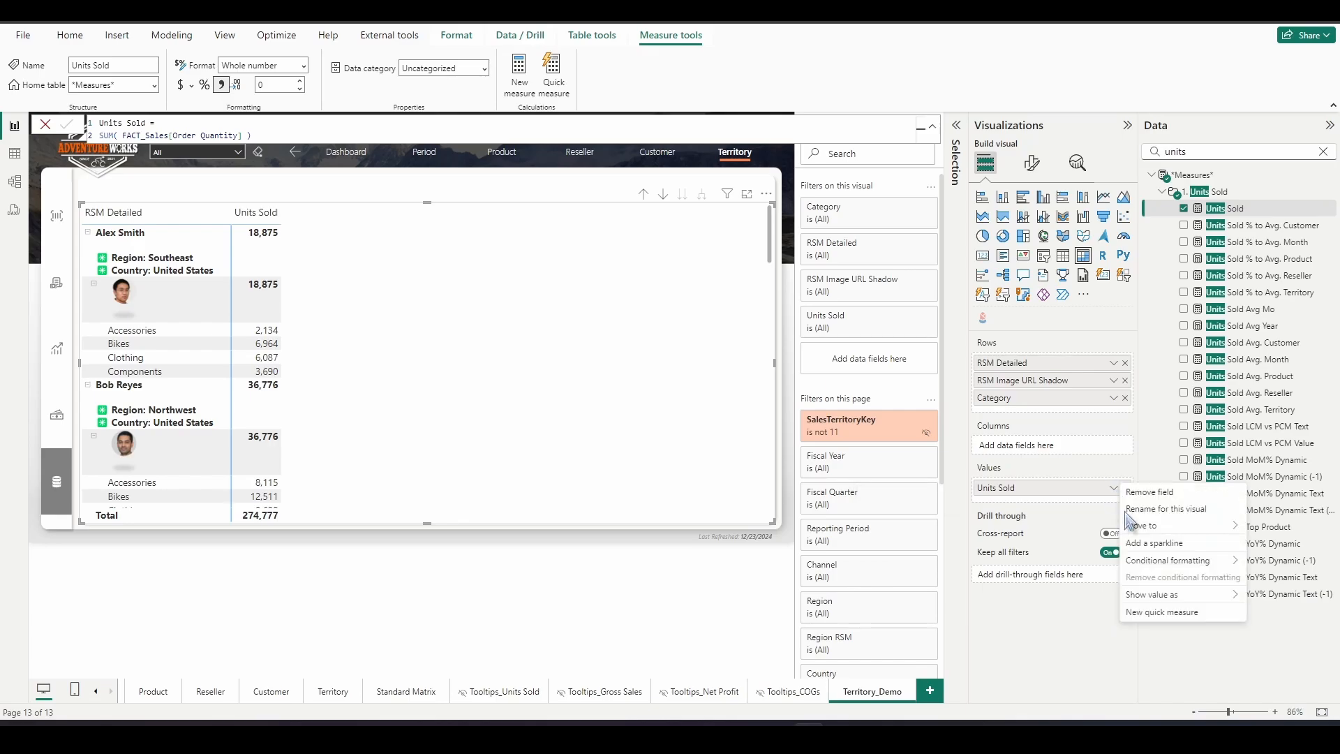
pyautogui.click(1146, 542)
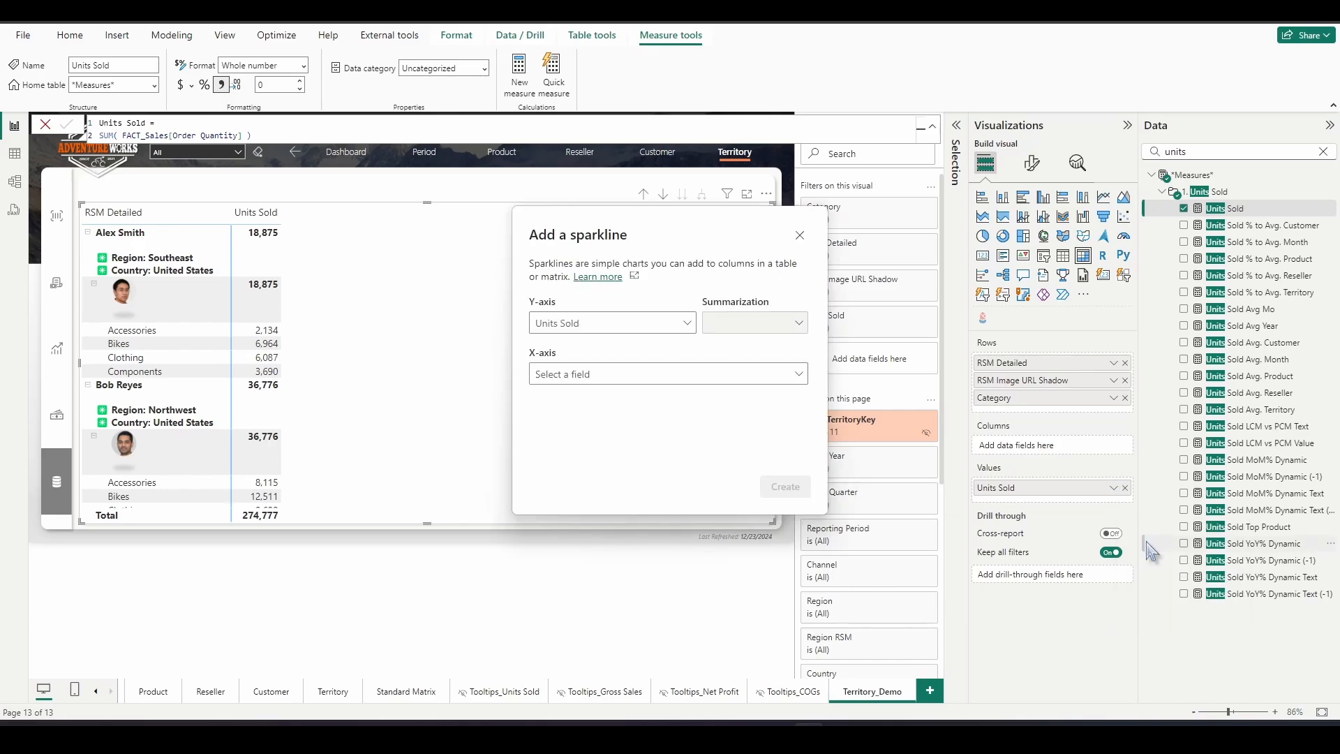
pyautogui.click(573, 377)
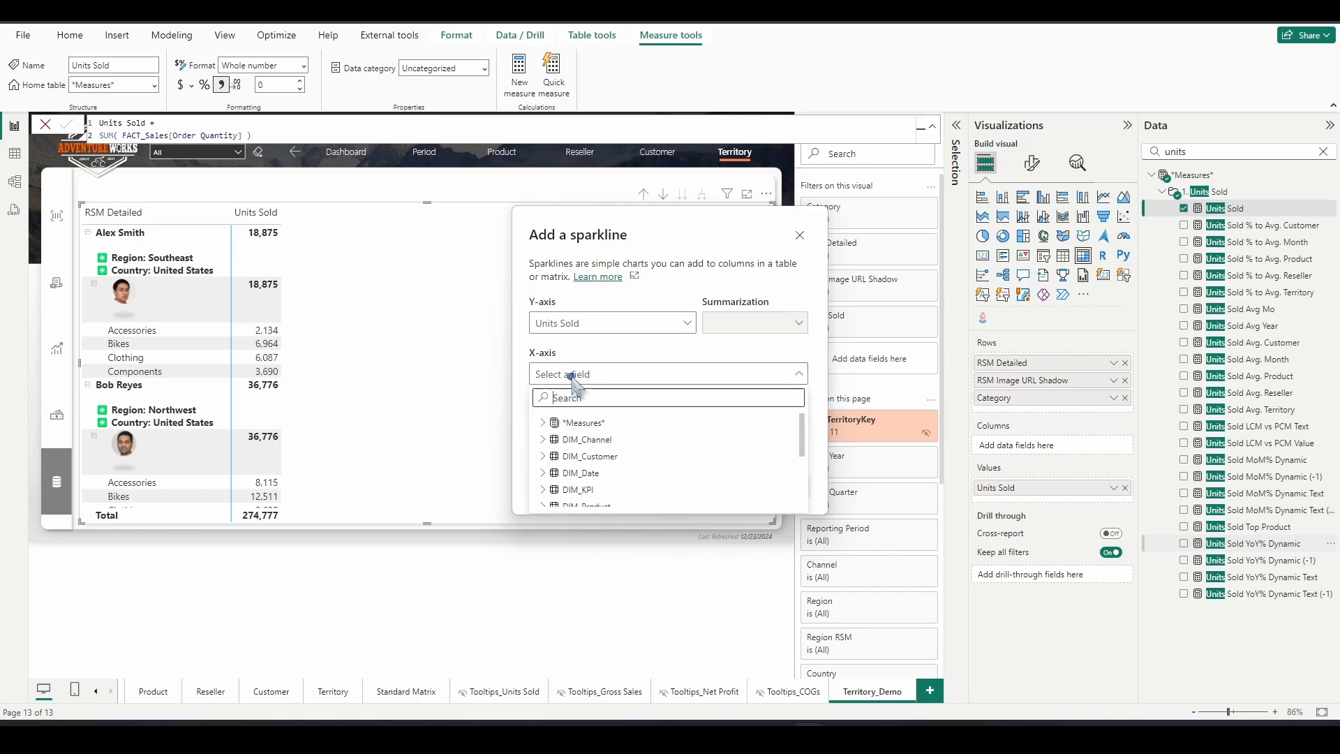
pyautogui.scroll(-2, 545, 446)
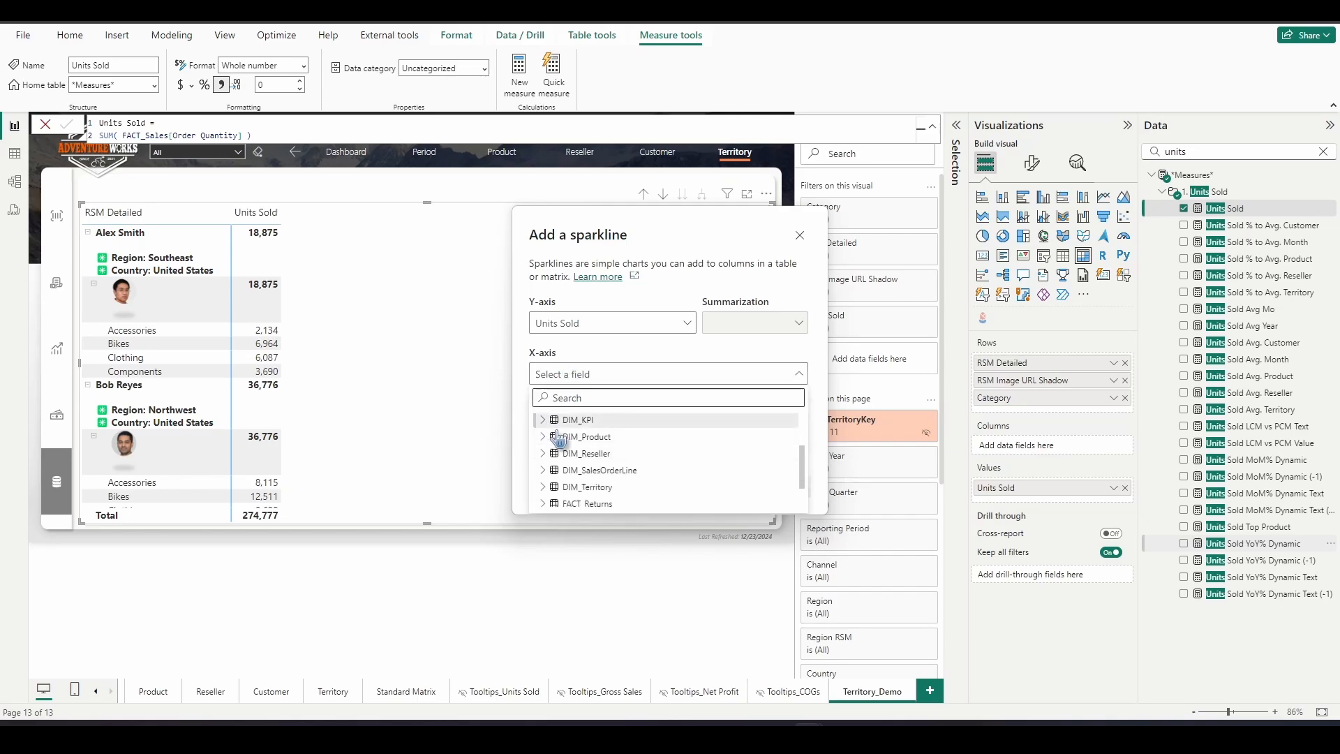
pyautogui.scroll(2, 558, 460)
pyautogui.click(543, 472)
pyautogui.scroll(-3, 663, 468)
pyautogui.scroll(-3, 670, 469)
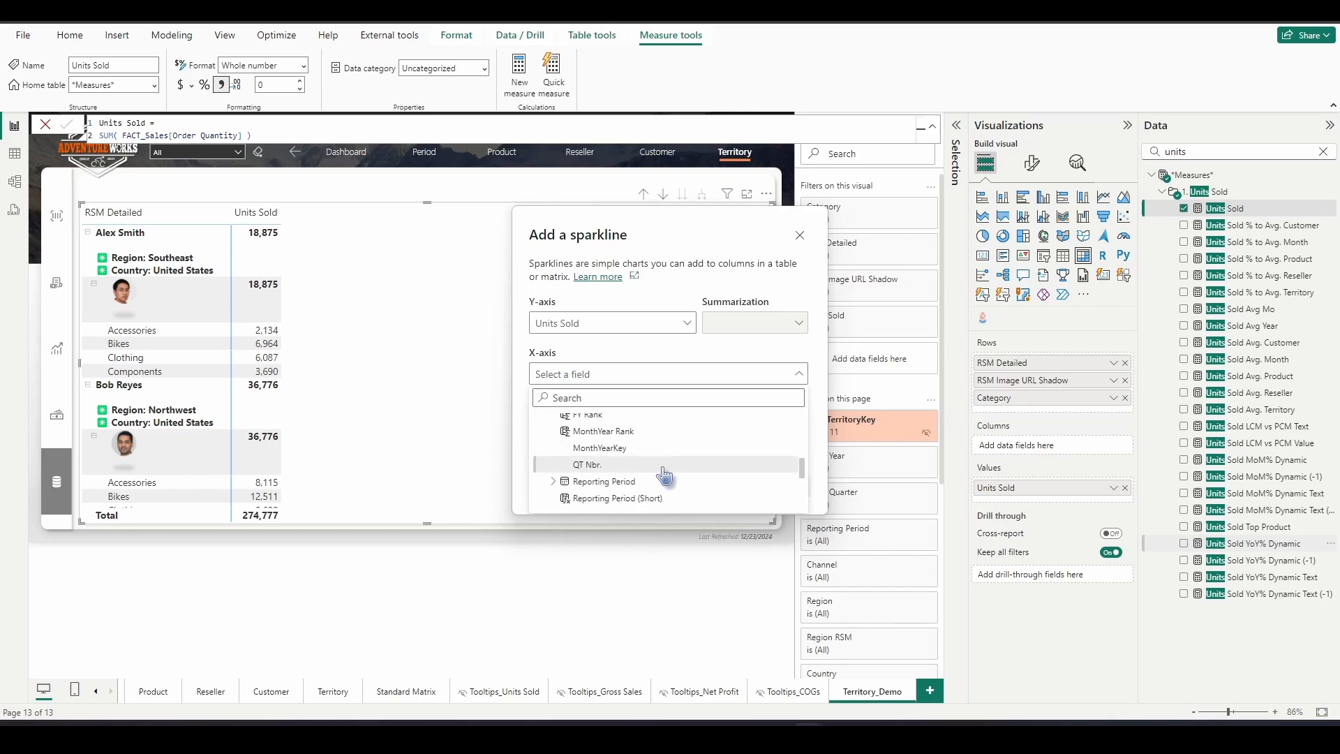
pyautogui.click(604, 483)
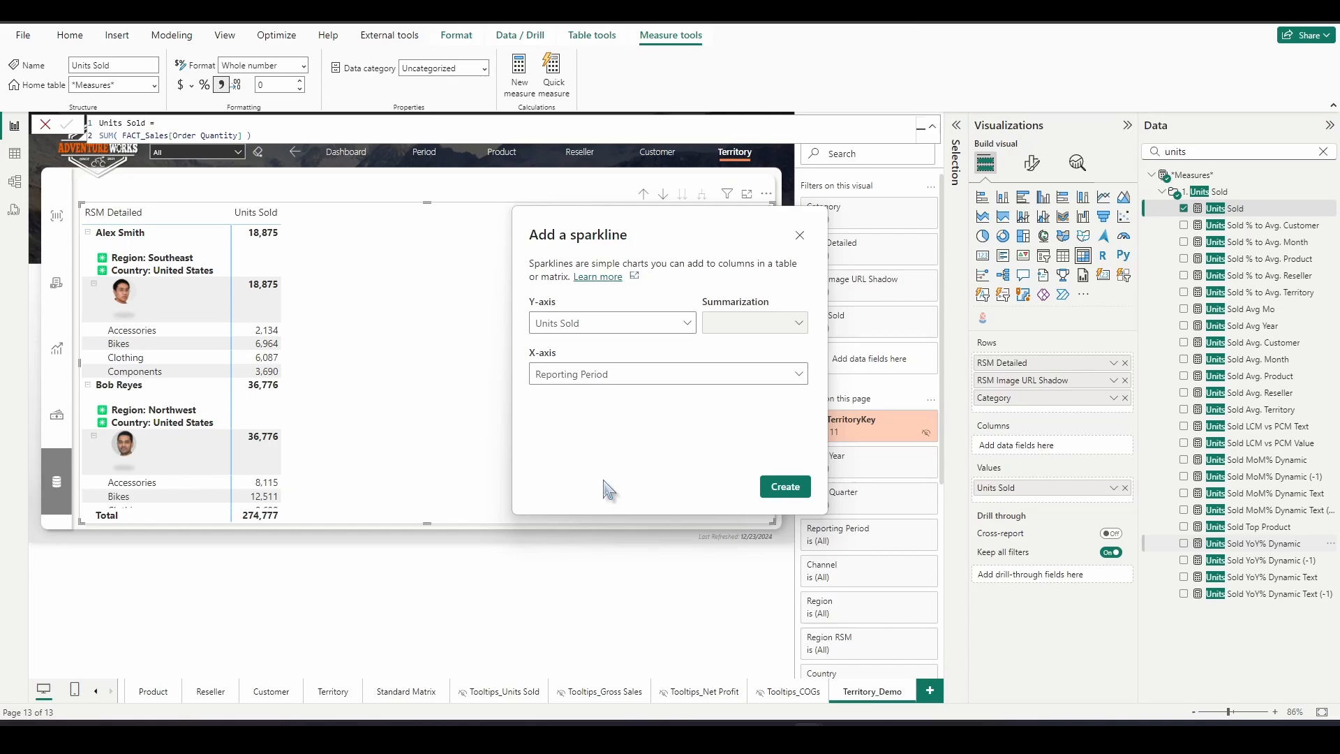
pyautogui.click(785, 487)
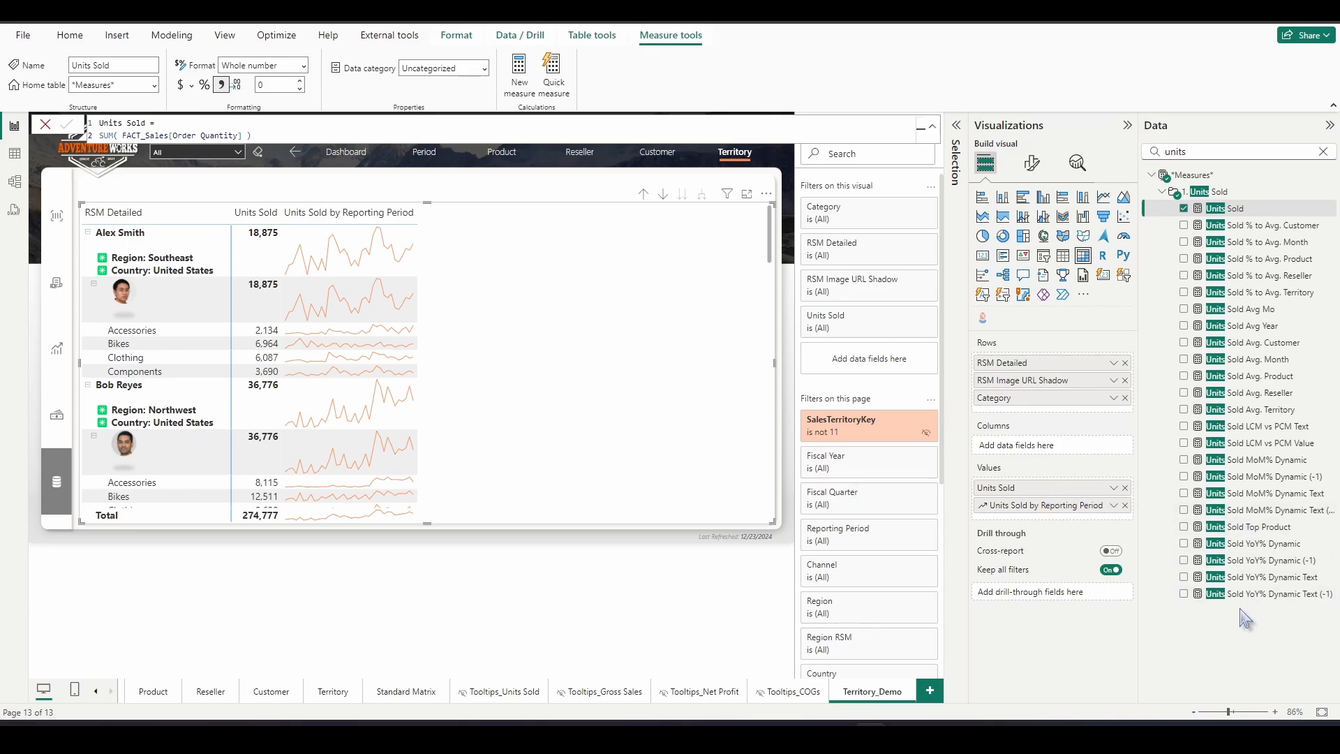
# Add the measures Units Sold MoM% Dynamic (-1), Variance Period MoM (-1) and Units Sold Top Product to the matrix's values
pyautogui.moveTo(1256, 482); pyautogui.dragTo(1058, 523)
pyautogui.click(1242, 476)
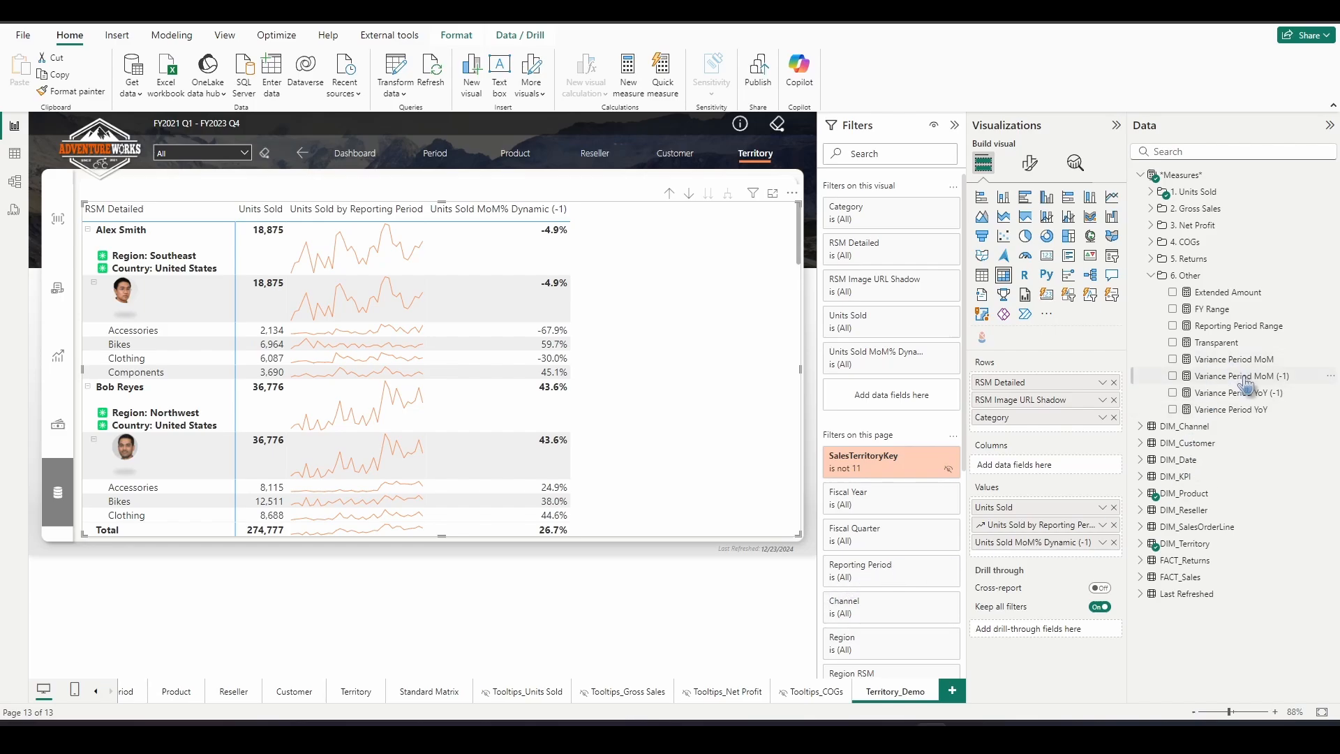
pyautogui.moveTo(1260, 383); pyautogui.dragTo(1061, 564)
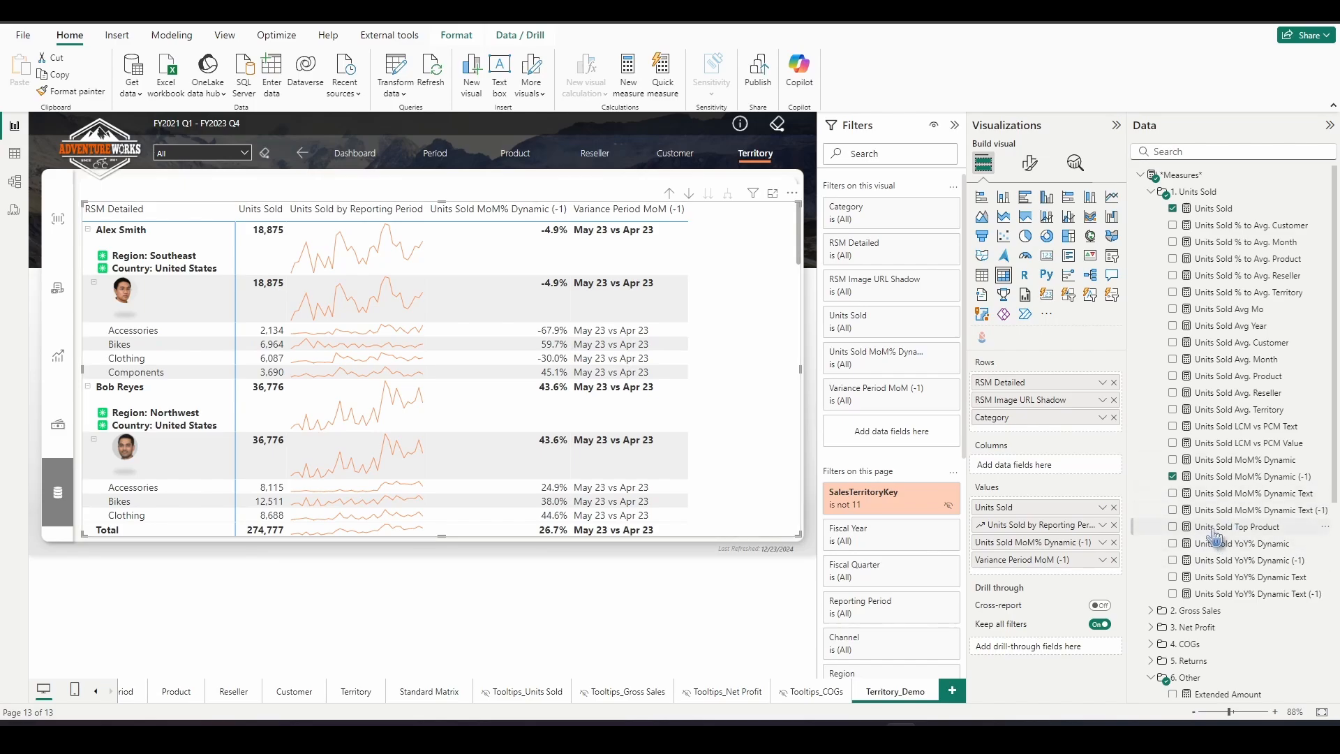
pyautogui.moveTo(1213, 527); pyautogui.dragTo(1061, 577)
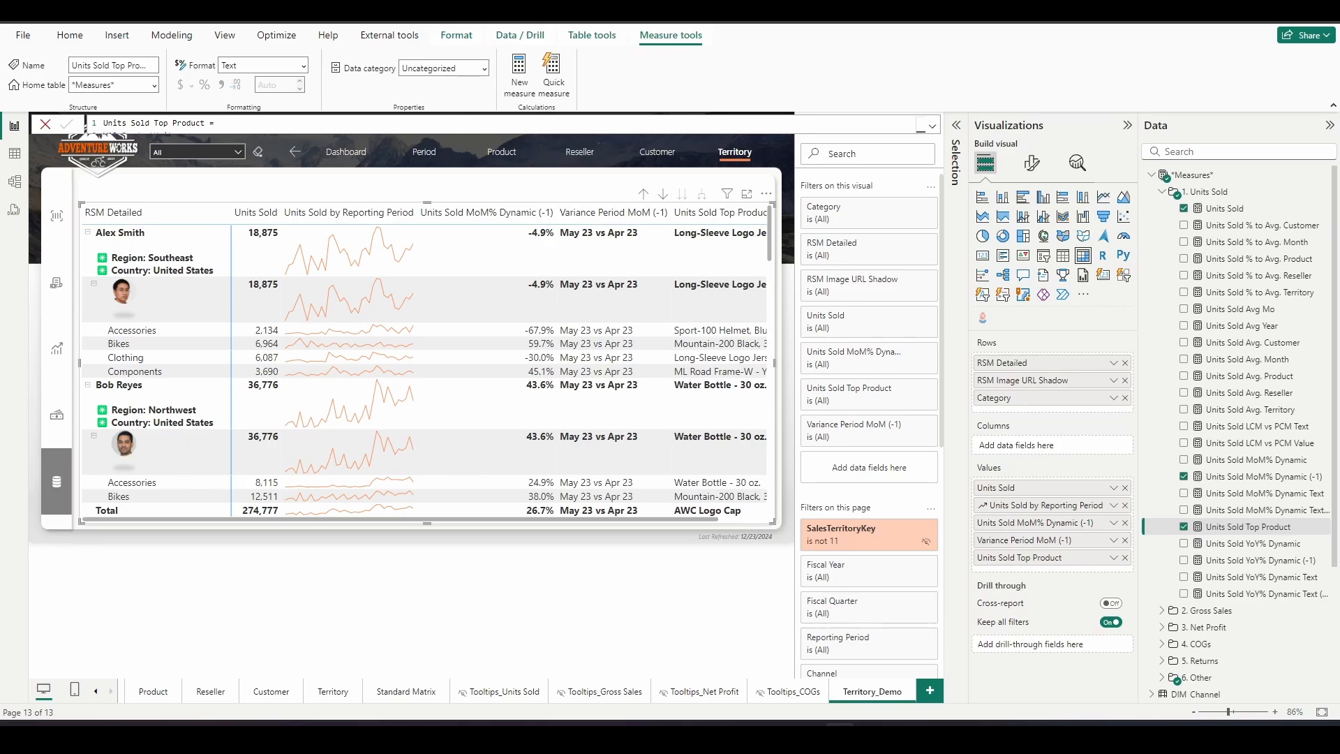
# Collapse the data field list to widen the report canvas, and set the matrix's padding to 0 px on all four sides
pyautogui.click(1329, 125)
pyautogui.click(1311, 125)
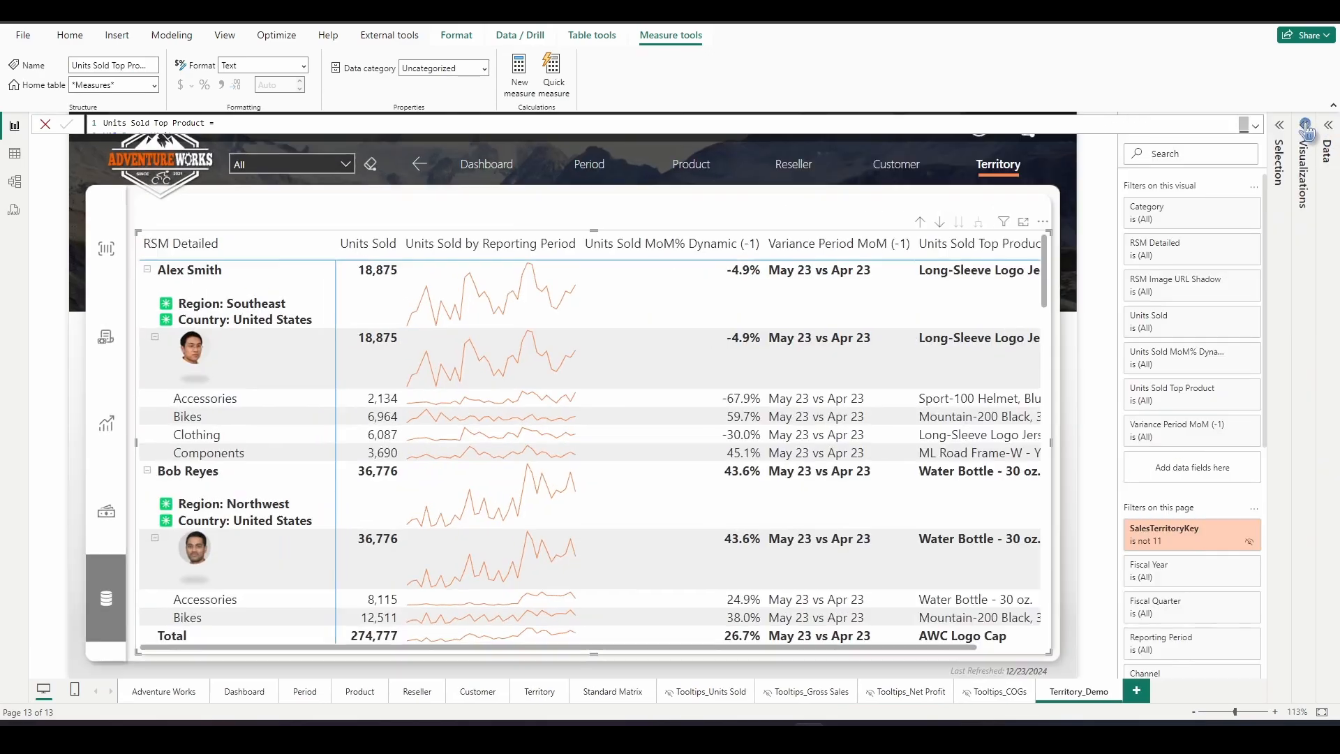
pyautogui.click(1296, 152)
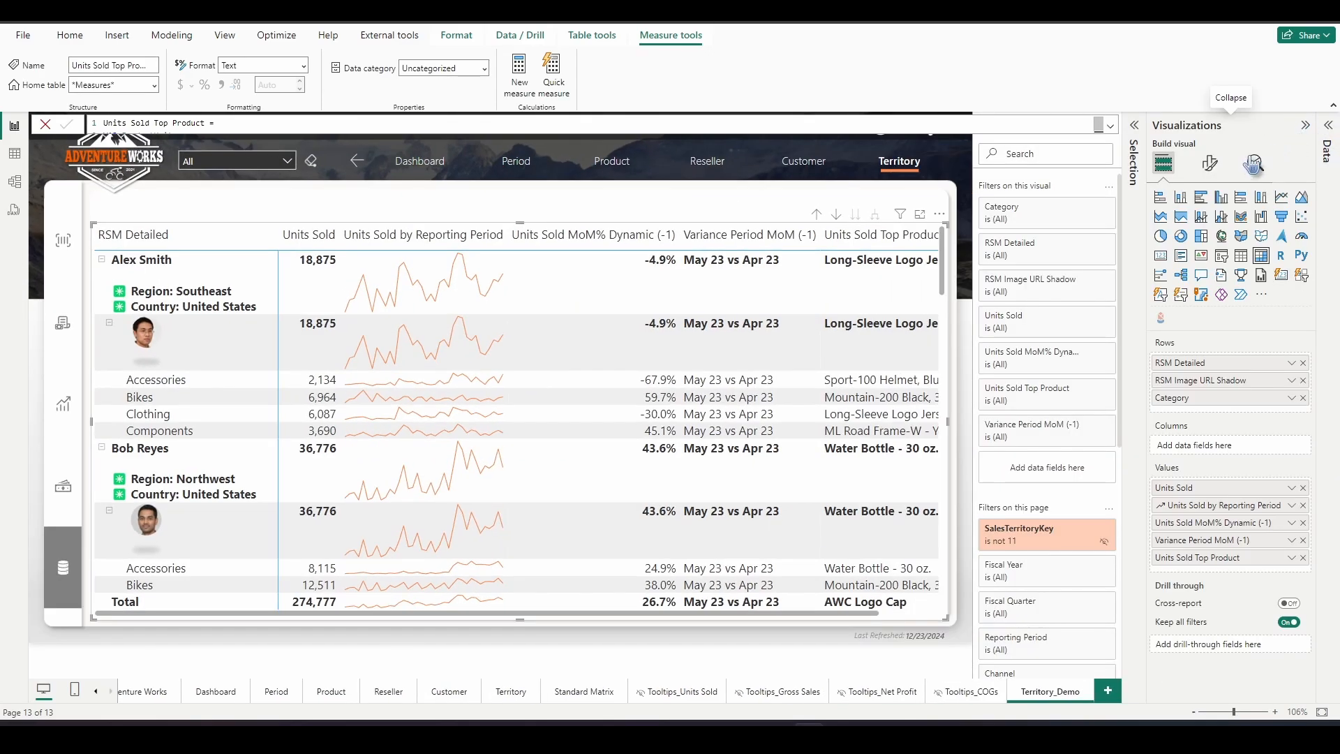
pyautogui.click(1211, 166)
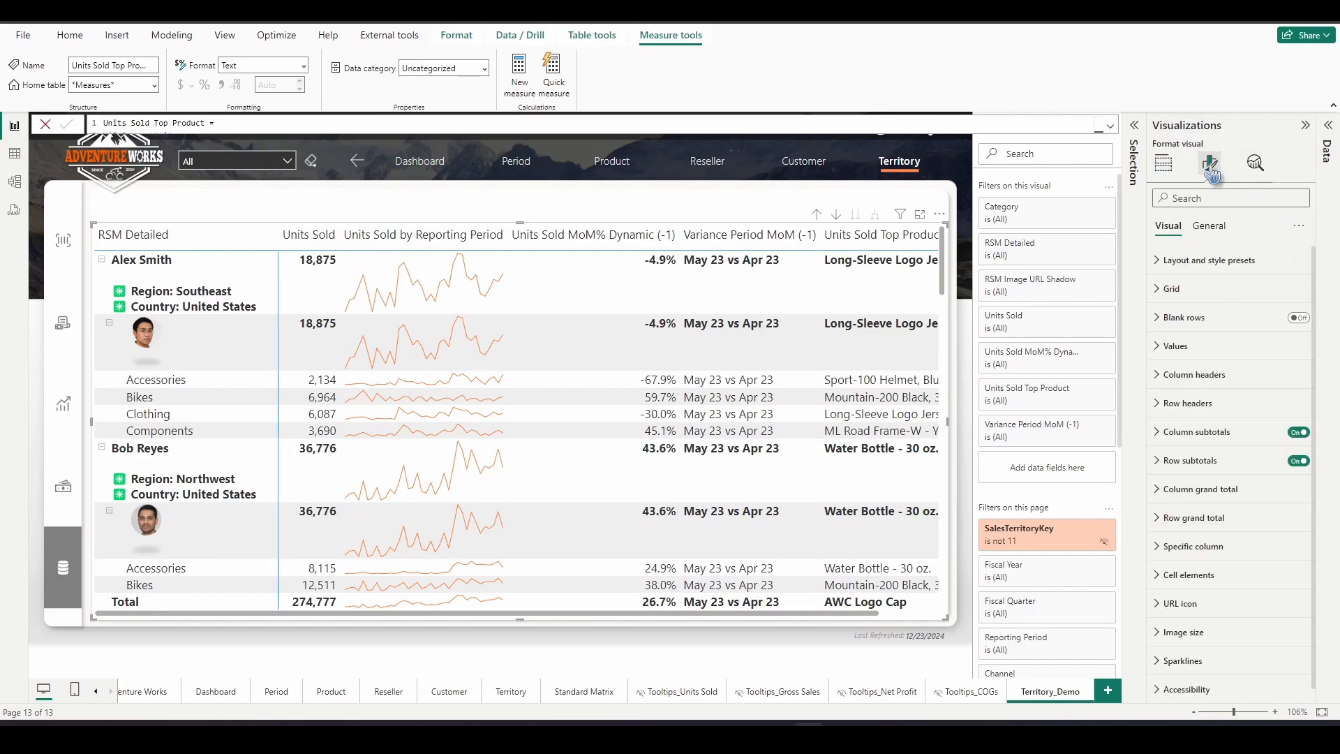
pyautogui.click(1218, 232)
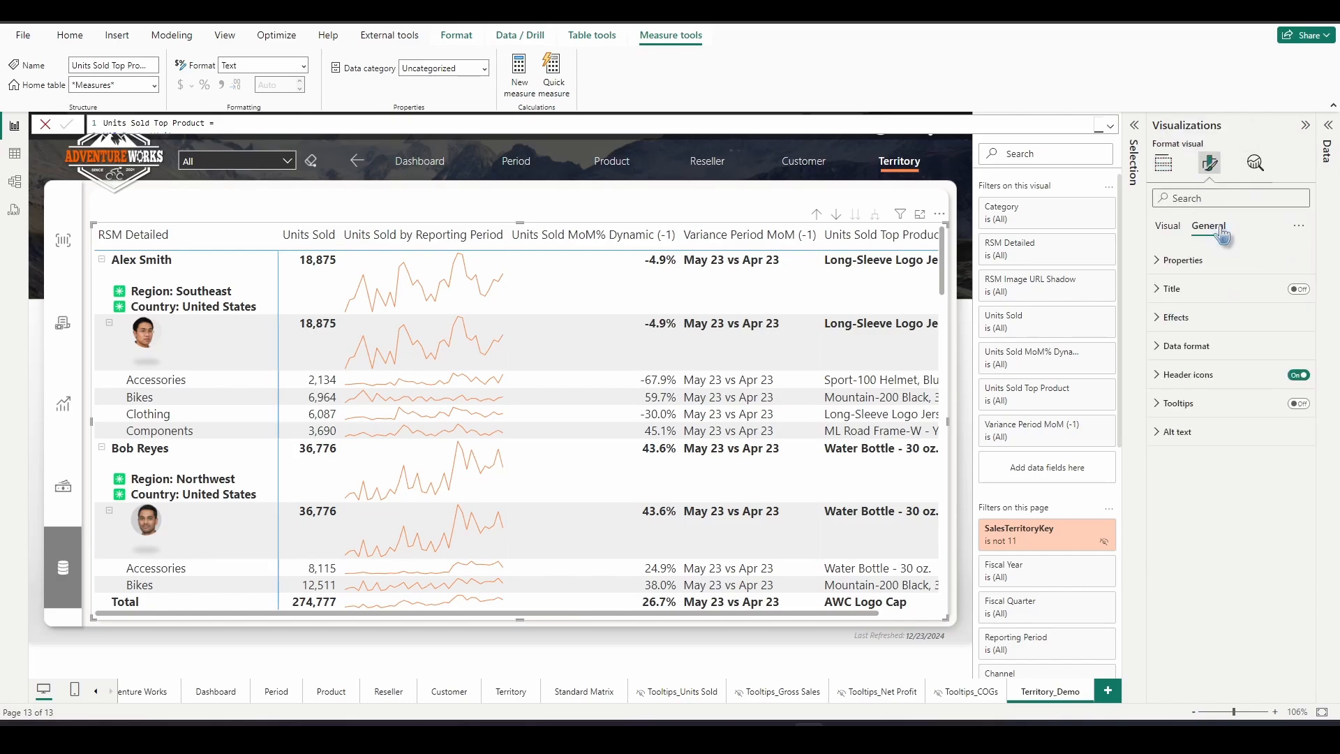
pyautogui.click(1193, 258)
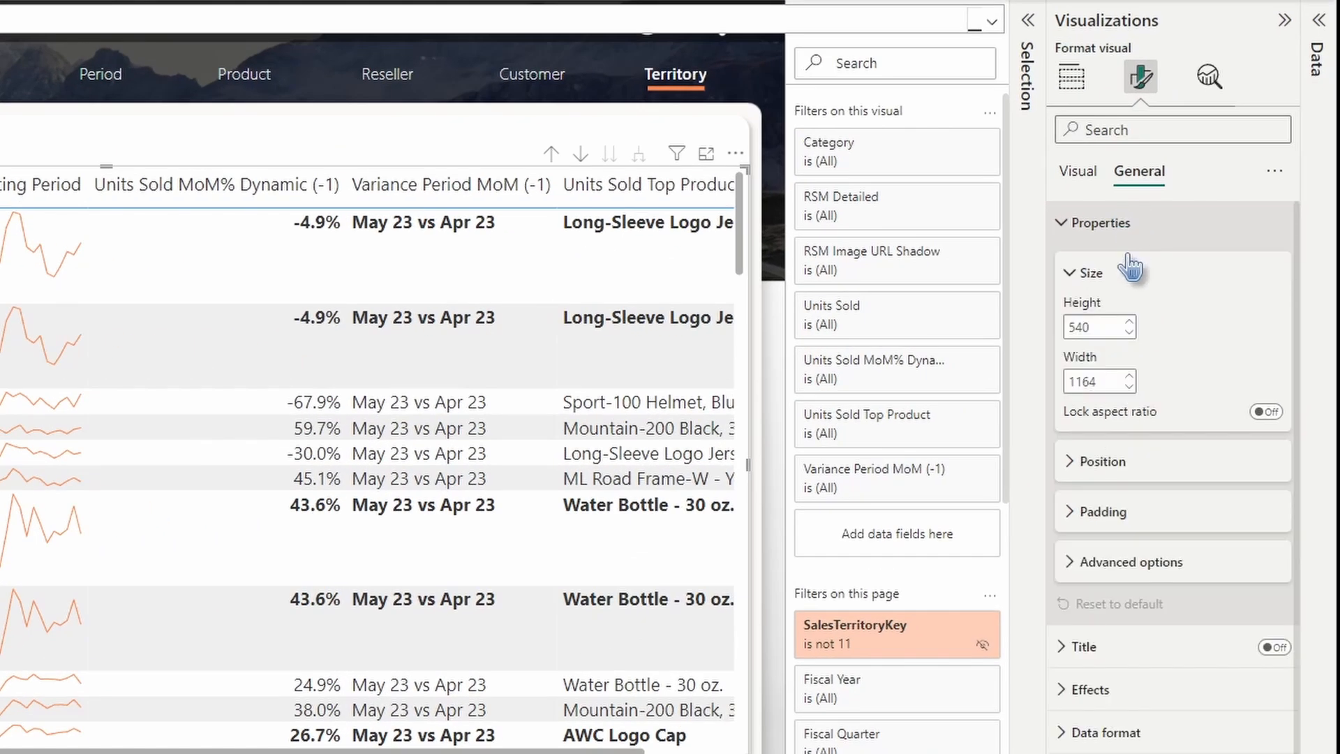
pyautogui.click(1121, 514)
pyautogui.scroll(-2, 1135, 547)
pyautogui.click(1134, 424)
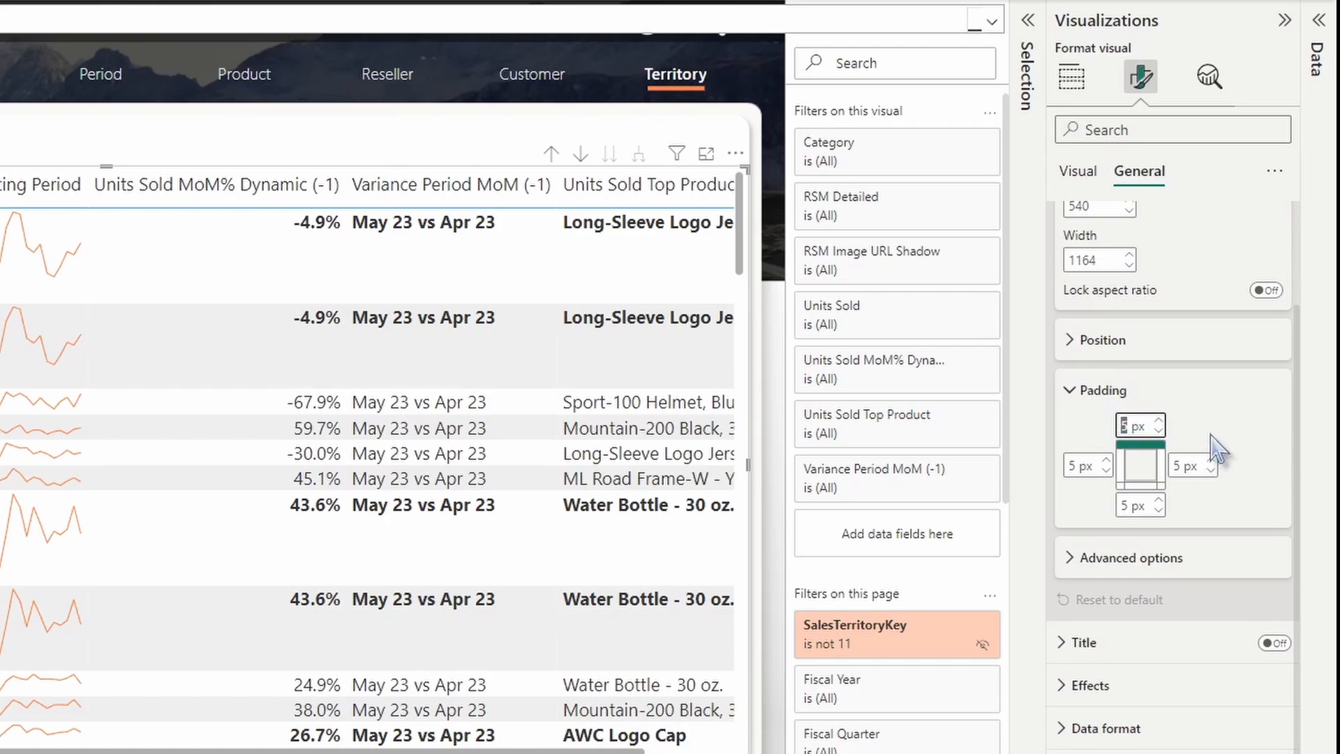
pyautogui.click(1073, 465)
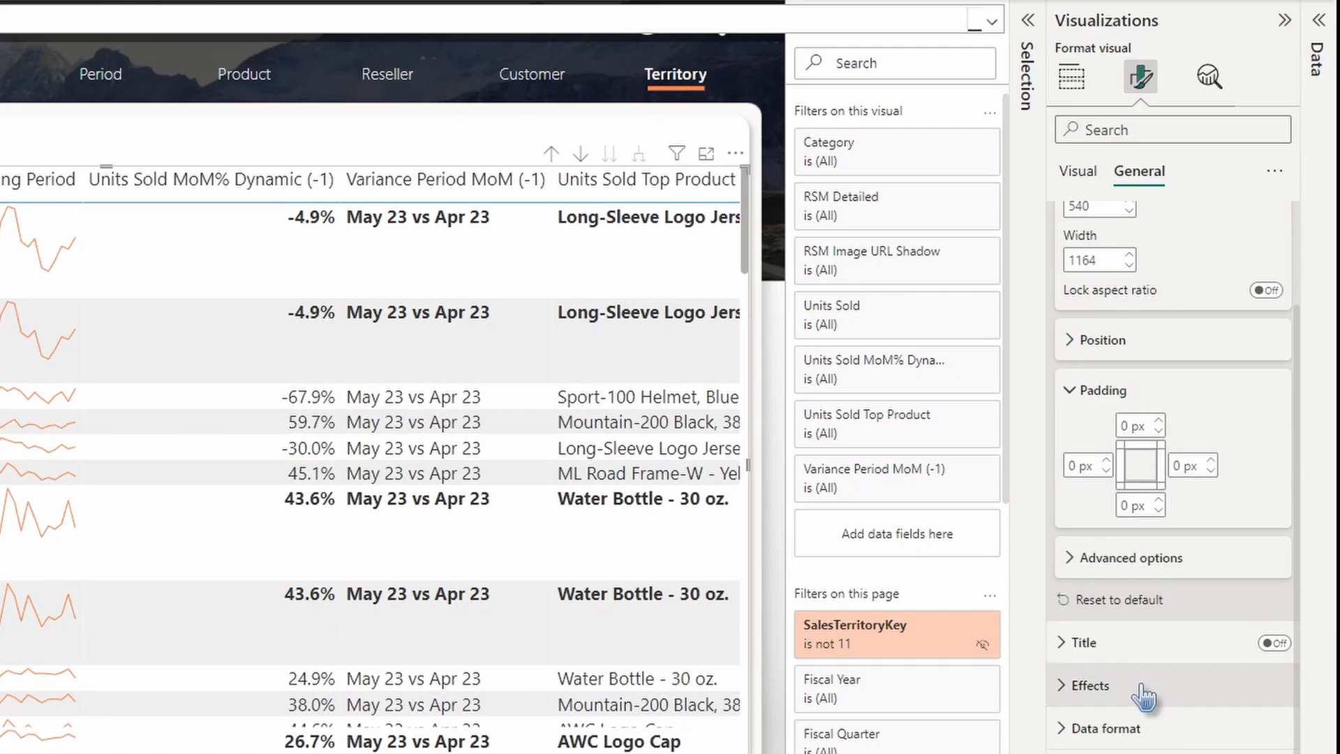
# Turn off the matrix's background in its effects settings
pyautogui.click(1090, 685)
pyautogui.scroll(-3, 1164, 628)
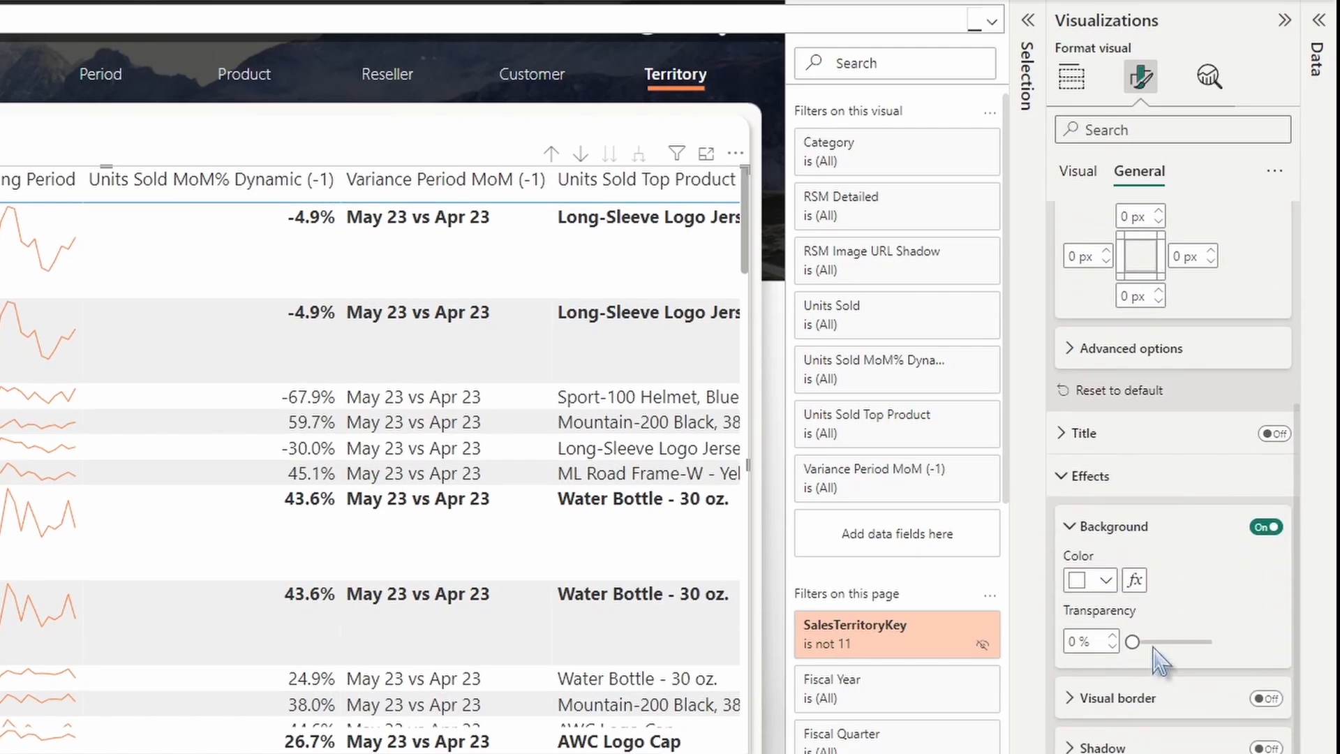
pyautogui.click(1265, 529)
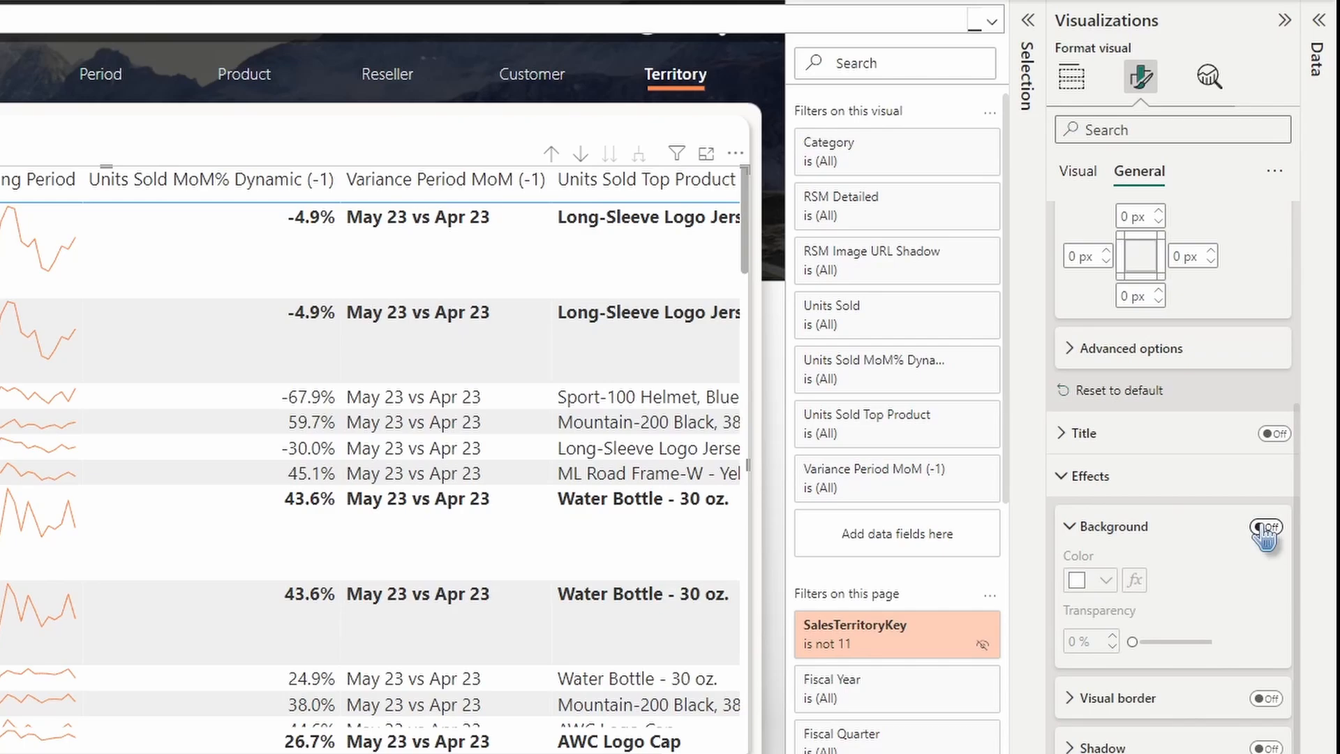
# Apply the Minimal style preset to the matrix and switch its layout to Tabular
pyautogui.click(1078, 174)
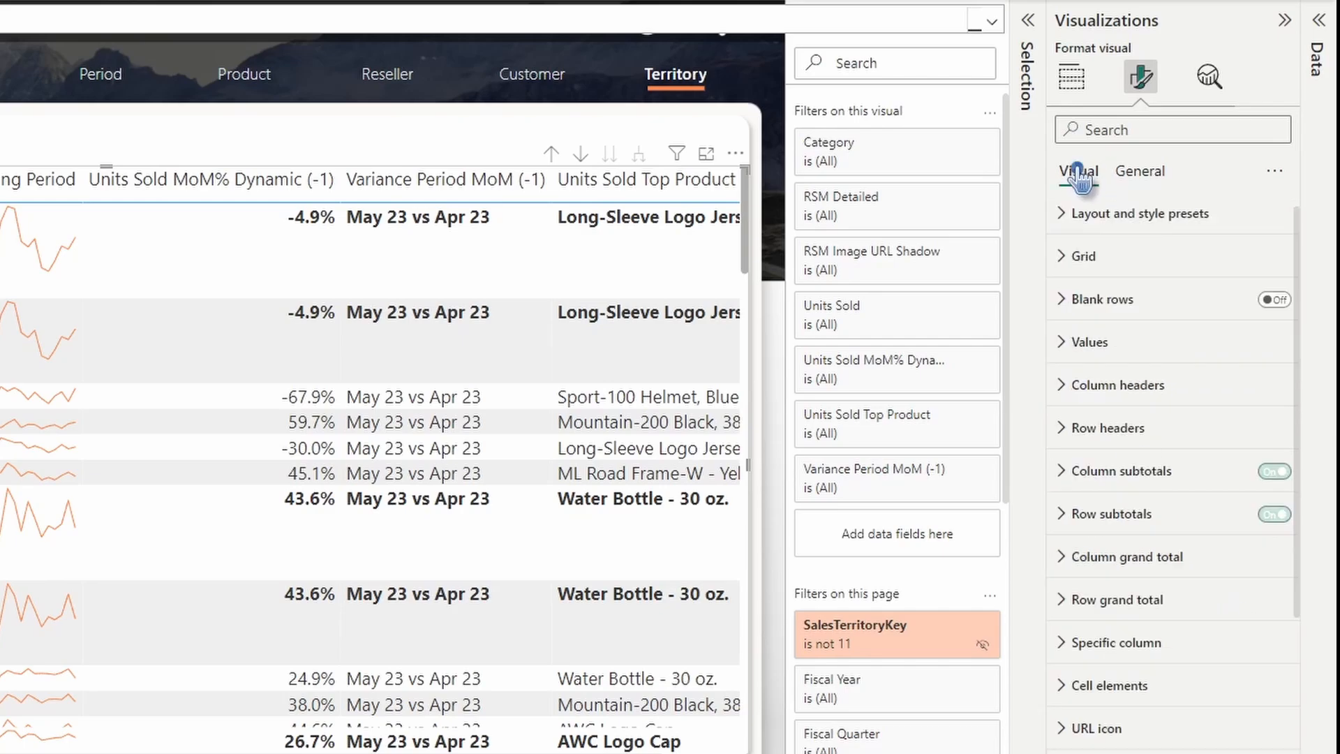
pyautogui.click(1122, 227)
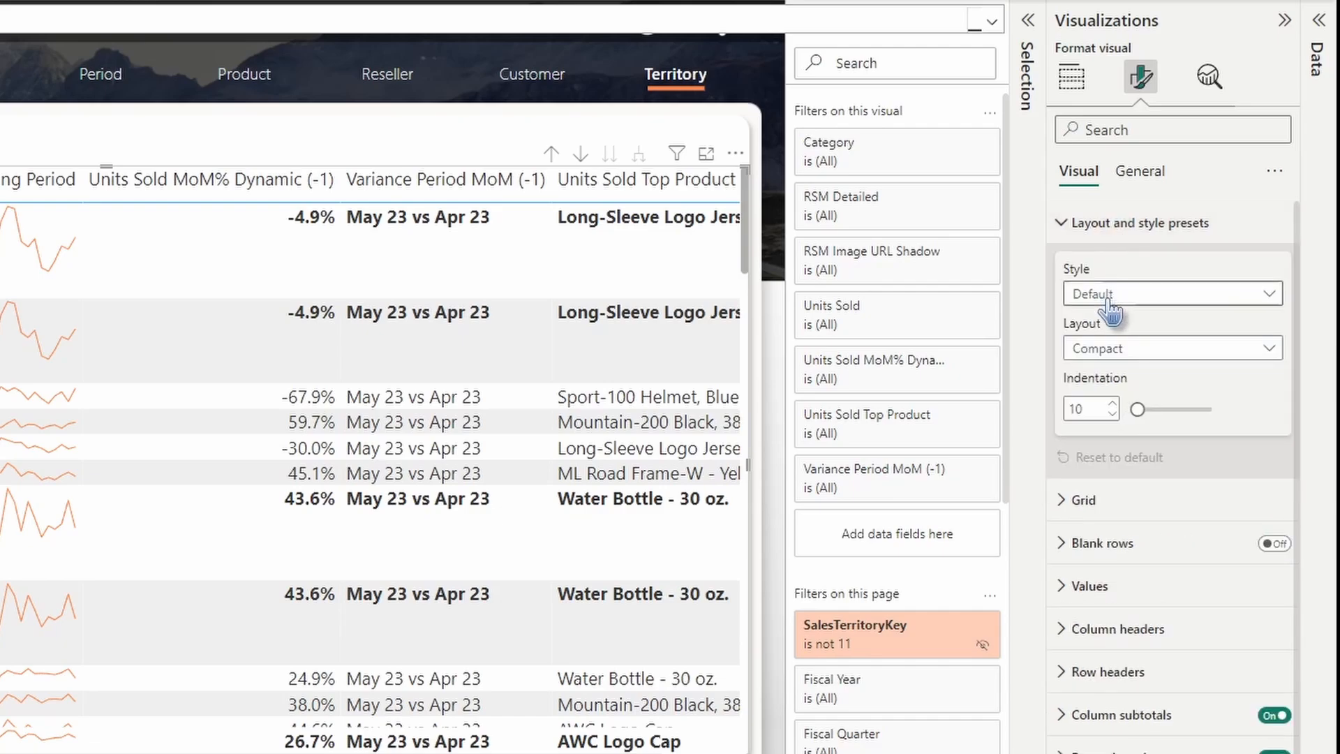
pyautogui.click(1114, 294)
pyautogui.click(1110, 369)
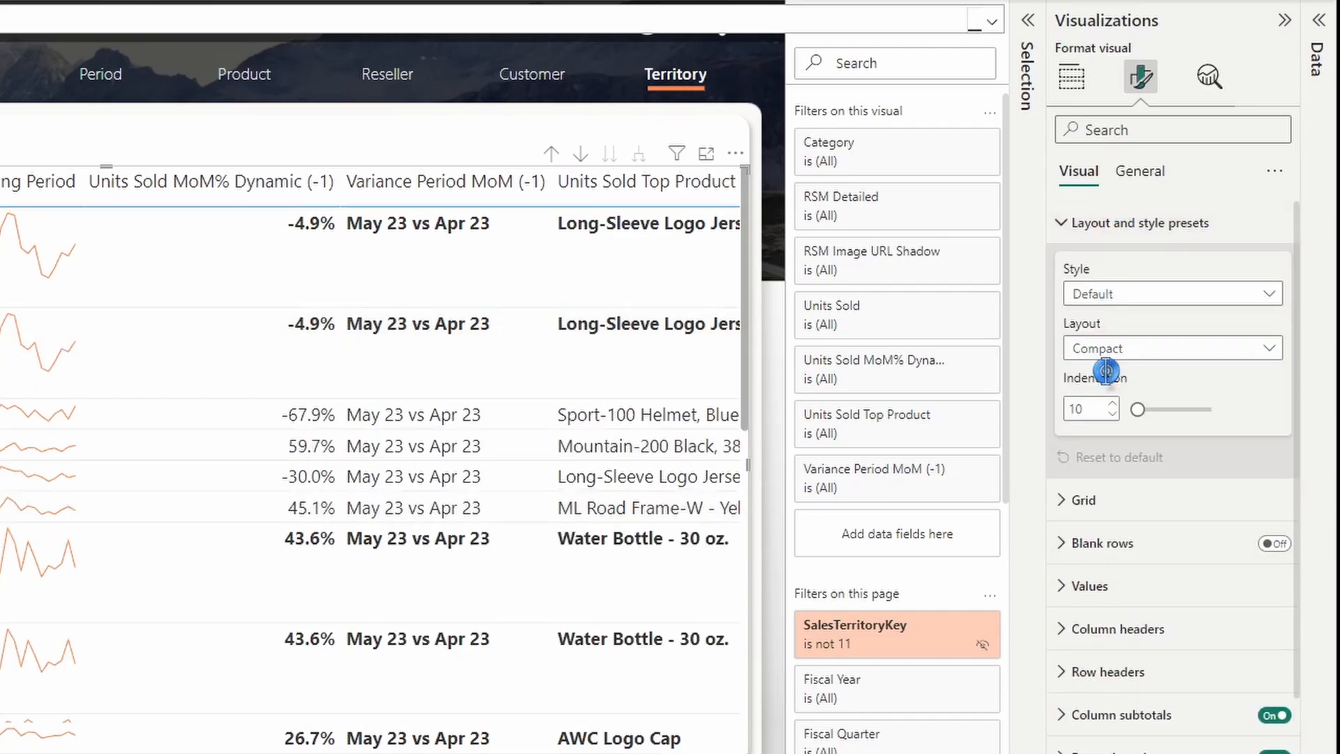
pyautogui.click(1114, 348)
pyautogui.click(1096, 424)
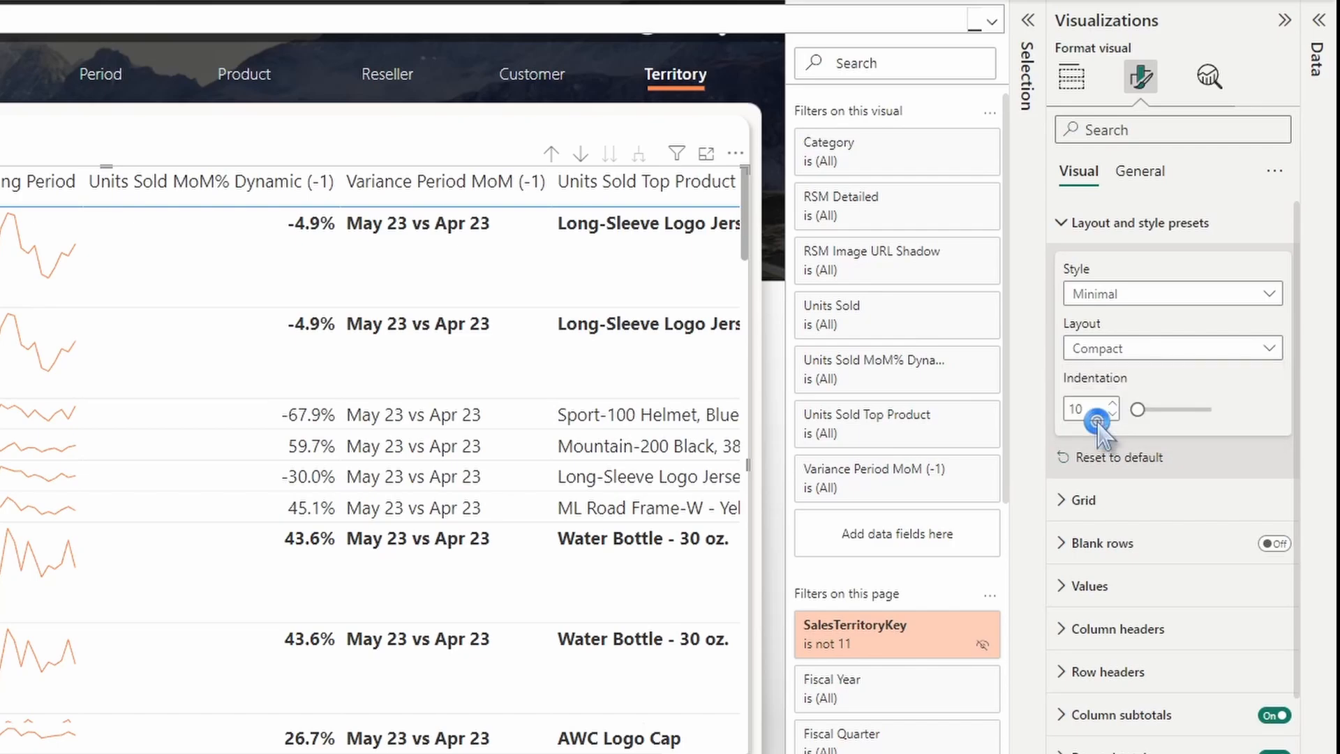
# Turn off the horizontal gridlines in the matrix's grid settings
pyautogui.click(1117, 223)
pyautogui.click(1084, 266)
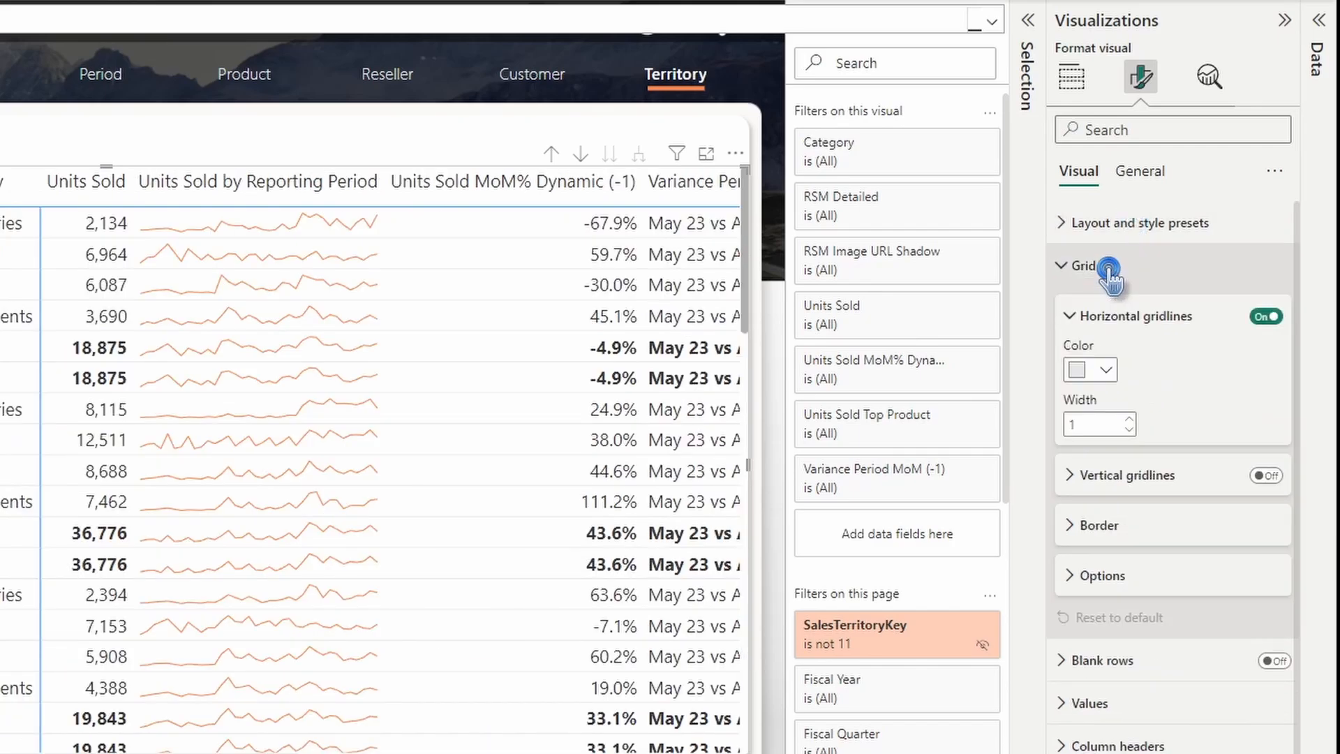
pyautogui.click(1263, 318)
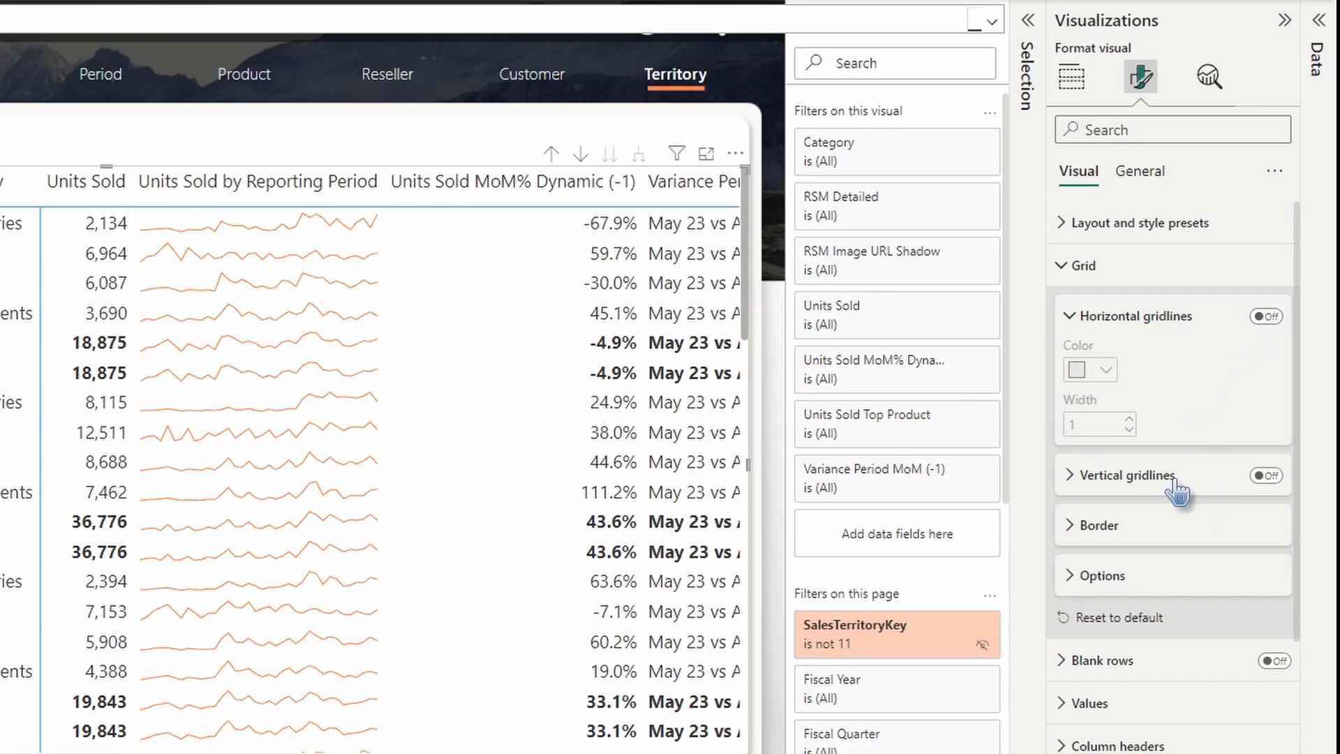
# Remove the grid's bottom border from the column headers and right border from the row headers, and check the values section's borders
pyautogui.click(1131, 523)
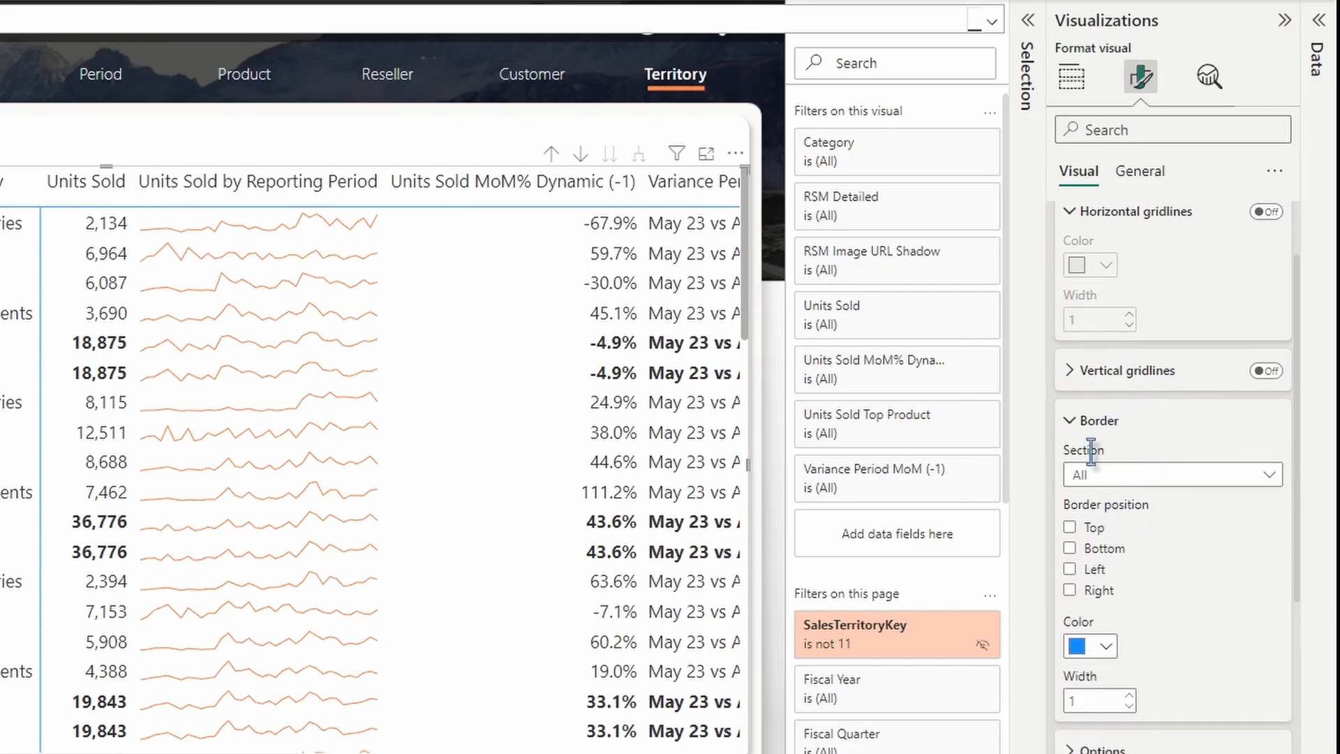
pyautogui.click(1131, 476)
pyautogui.click(1110, 525)
pyautogui.click(1102, 550)
pyautogui.click(1069, 548)
pyautogui.click(1123, 474)
pyautogui.click(1090, 545)
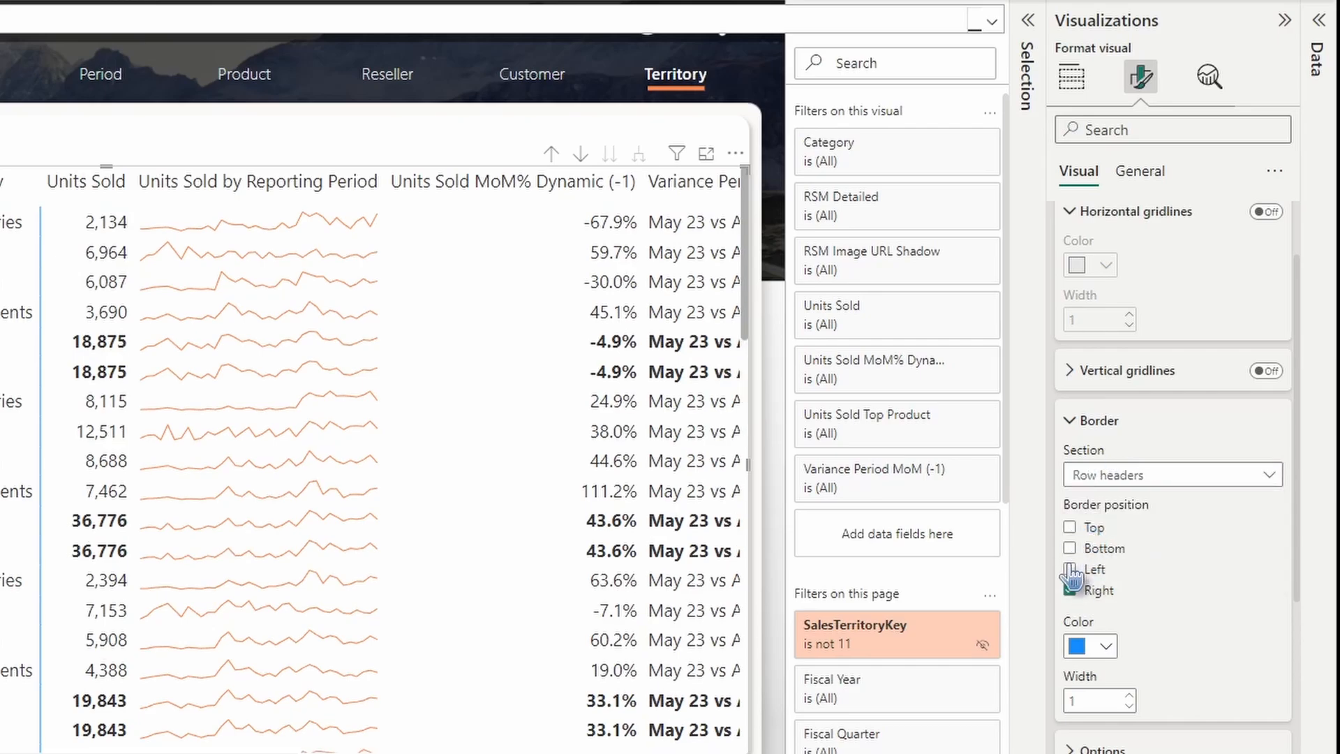
pyautogui.click(1134, 475)
pyautogui.click(1106, 574)
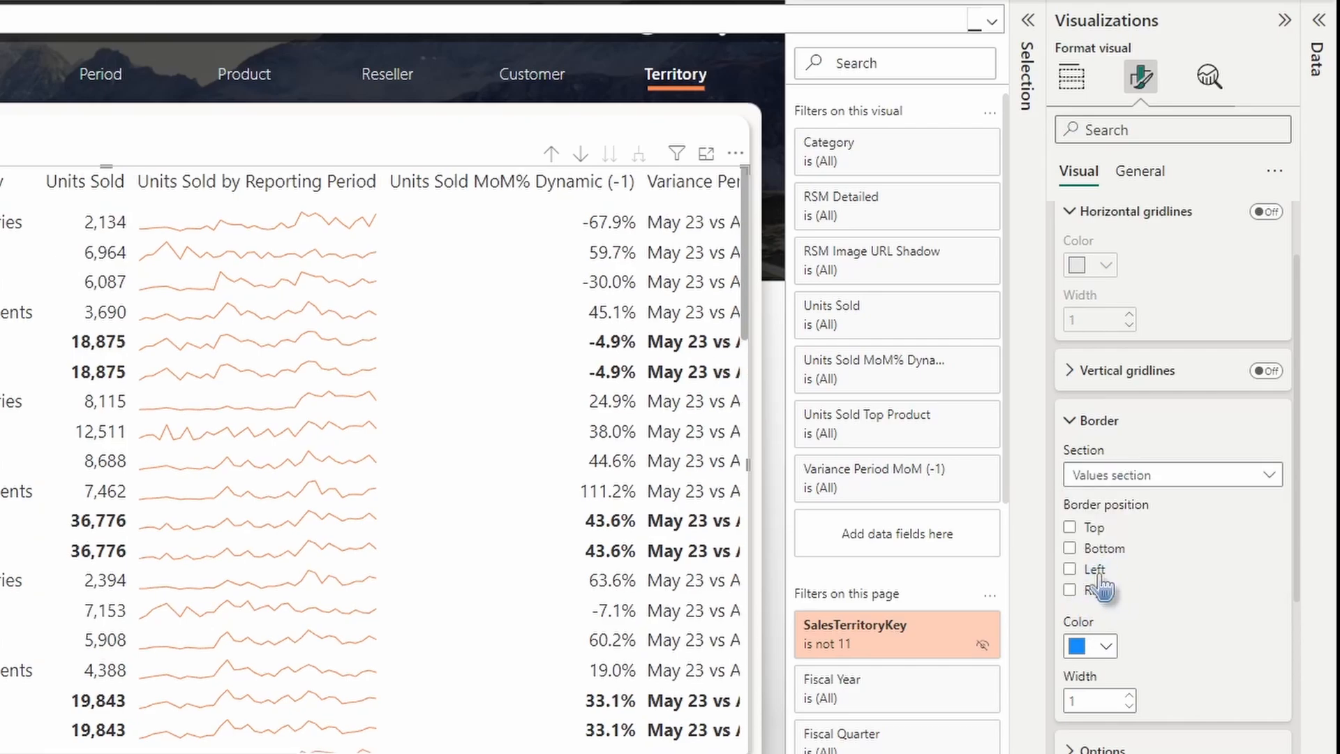
pyautogui.click(1099, 421)
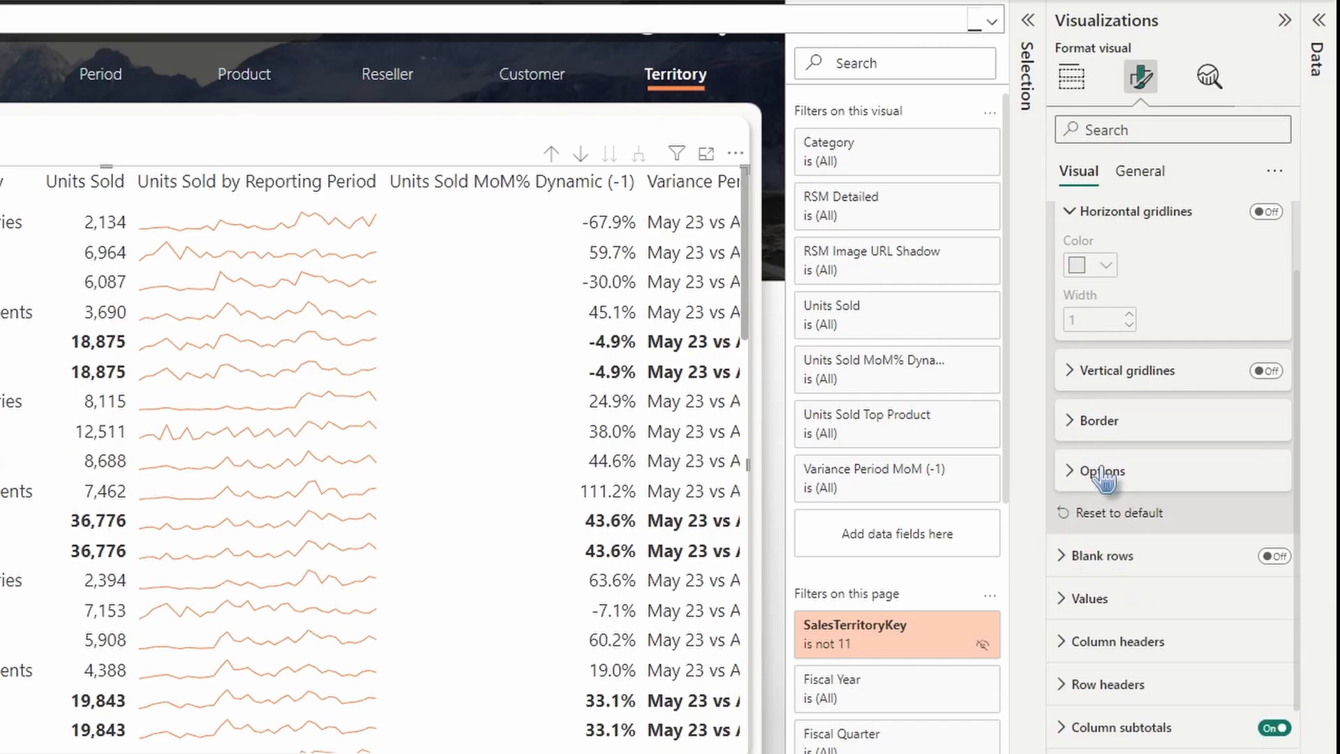
# Set the grid's row padding to 4 and turn on blank rows for the matrix
pyautogui.click(1107, 470)
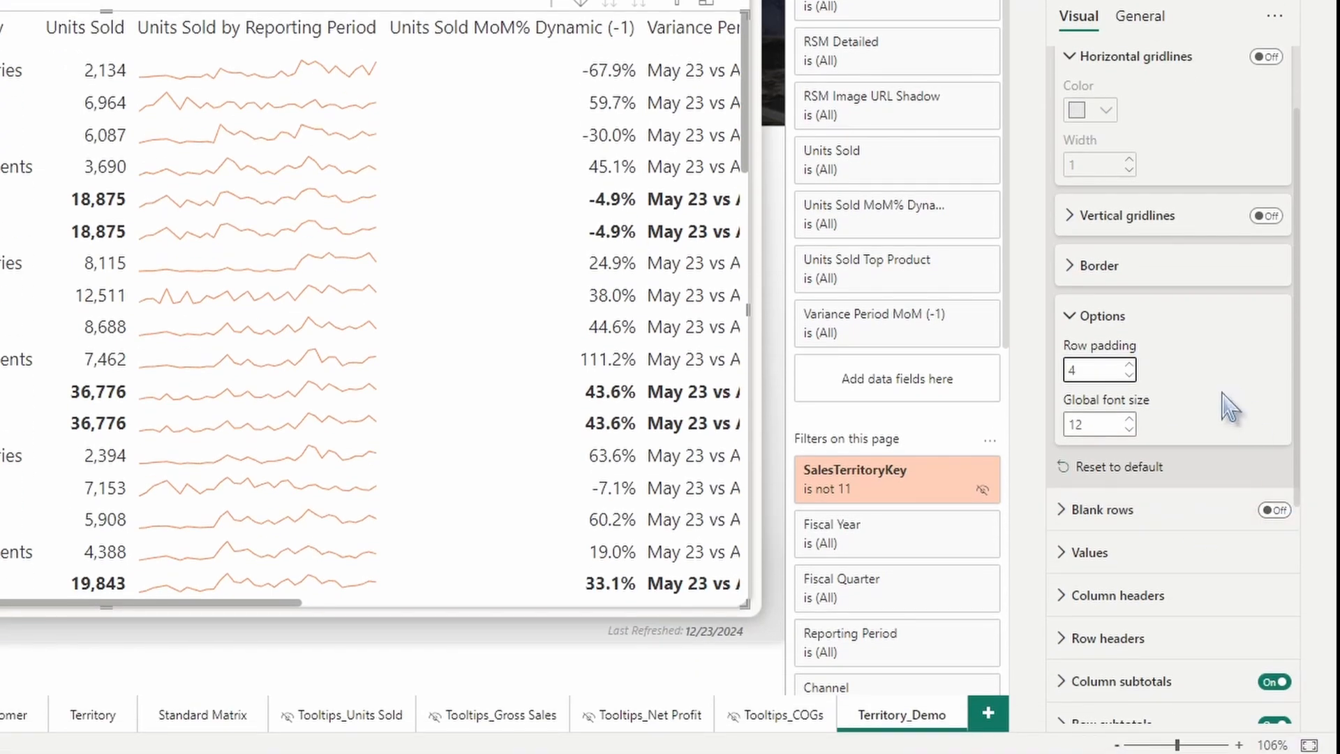
pyautogui.click(1274, 511)
pyautogui.click(1159, 318)
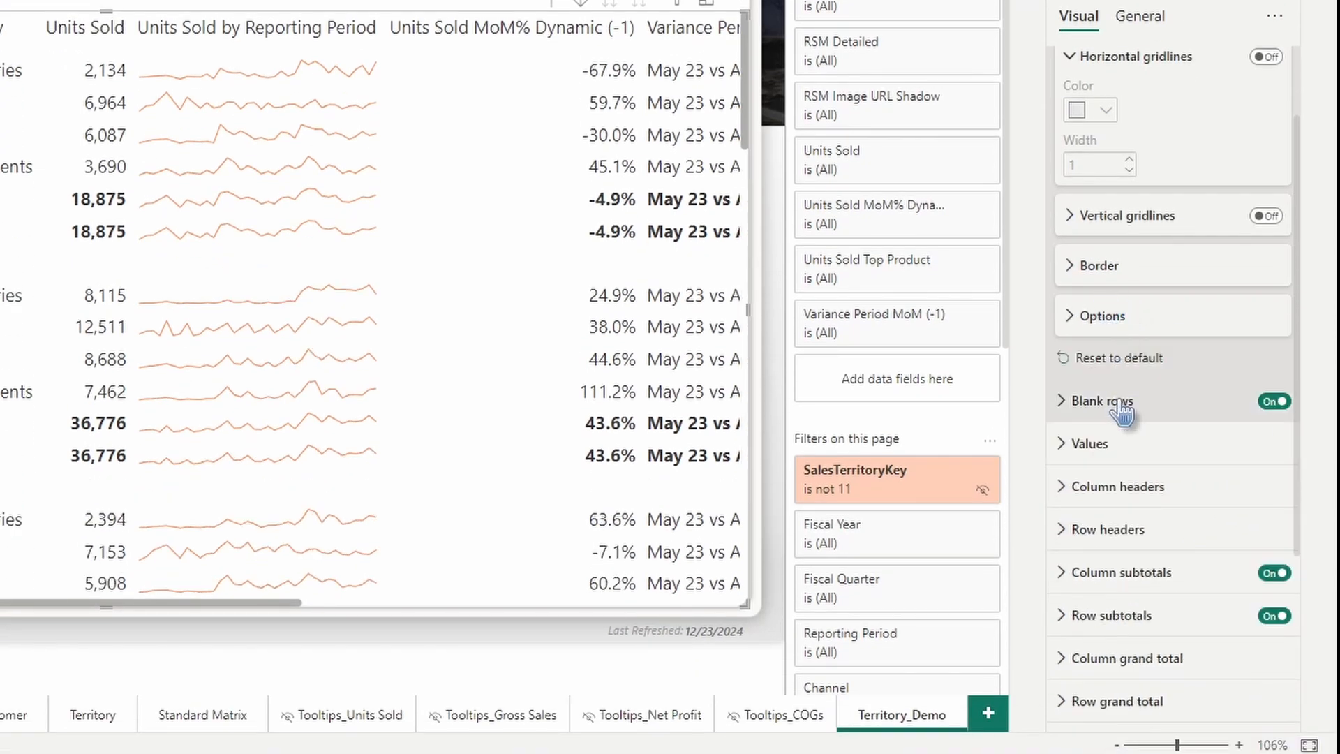
# Give the matrix's blank rows a custom light grey fill color
pyautogui.click(1129, 403)
pyautogui.scroll(-3, 1124, 391)
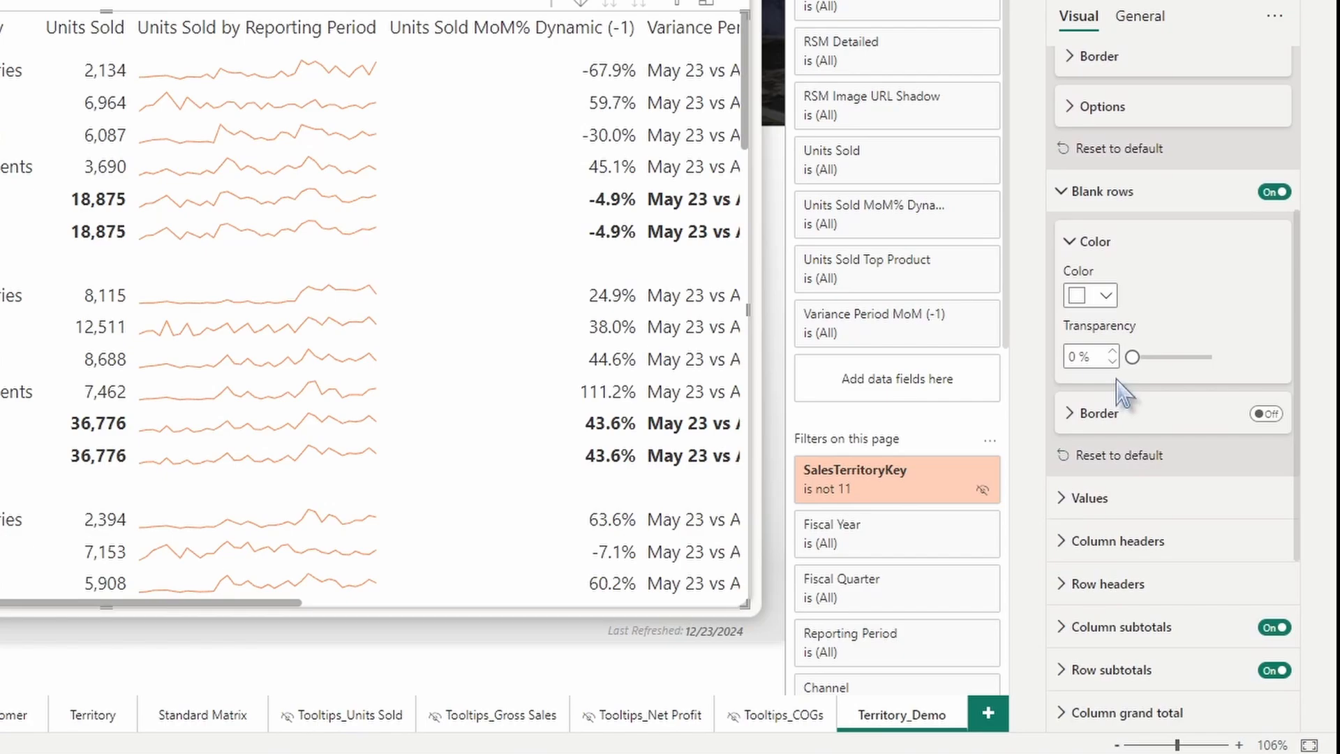
pyautogui.click(1106, 296)
pyautogui.click(1025, 652)
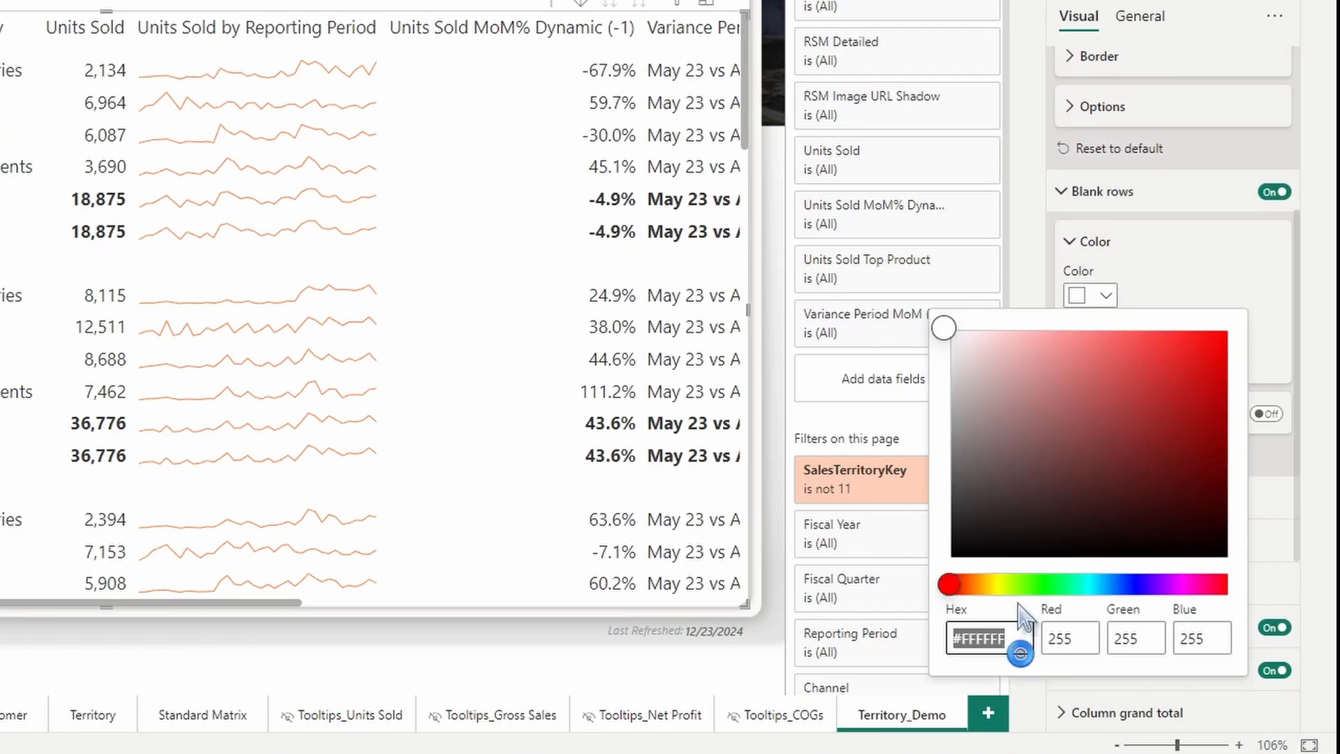
pyautogui.click(1013, 642)
pyautogui.doubleClick(1016, 643)
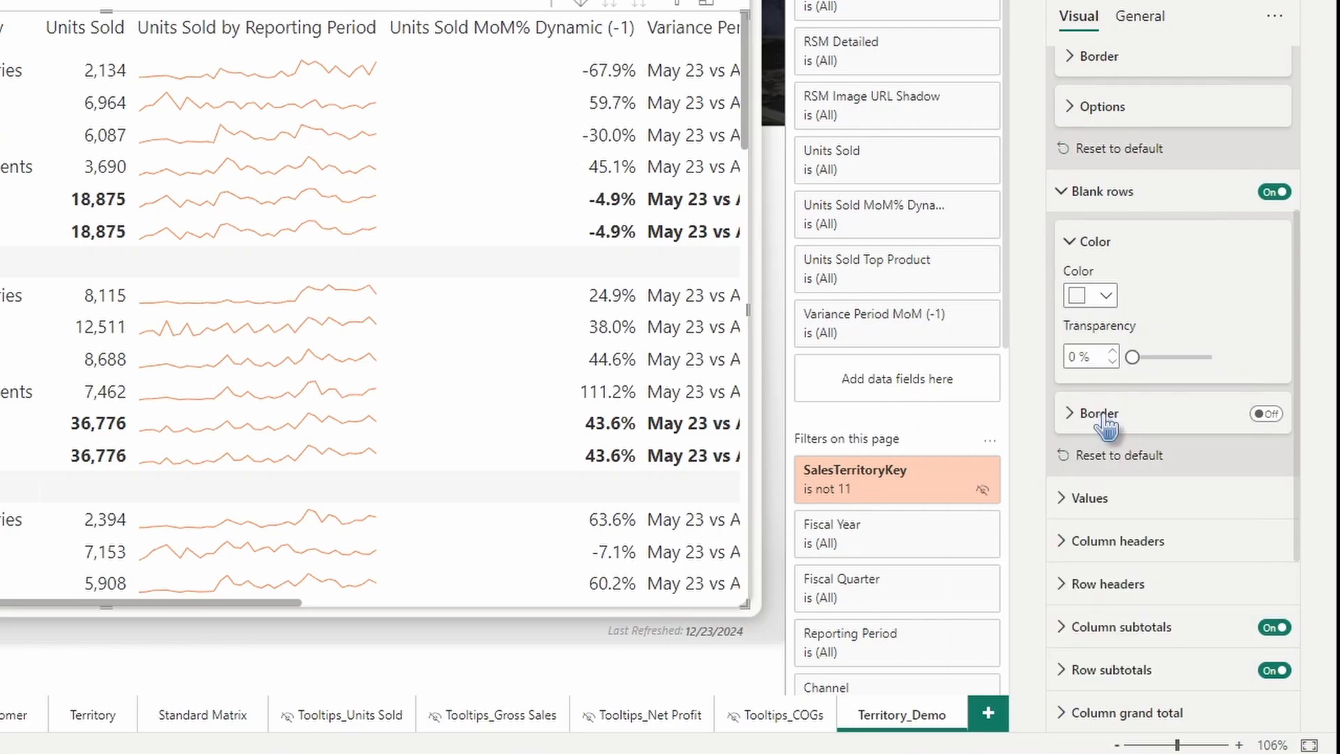
pyautogui.click(1125, 191)
# Set the font of the matrix's values to Segoe UI at size 10
pyautogui.click(1121, 237)
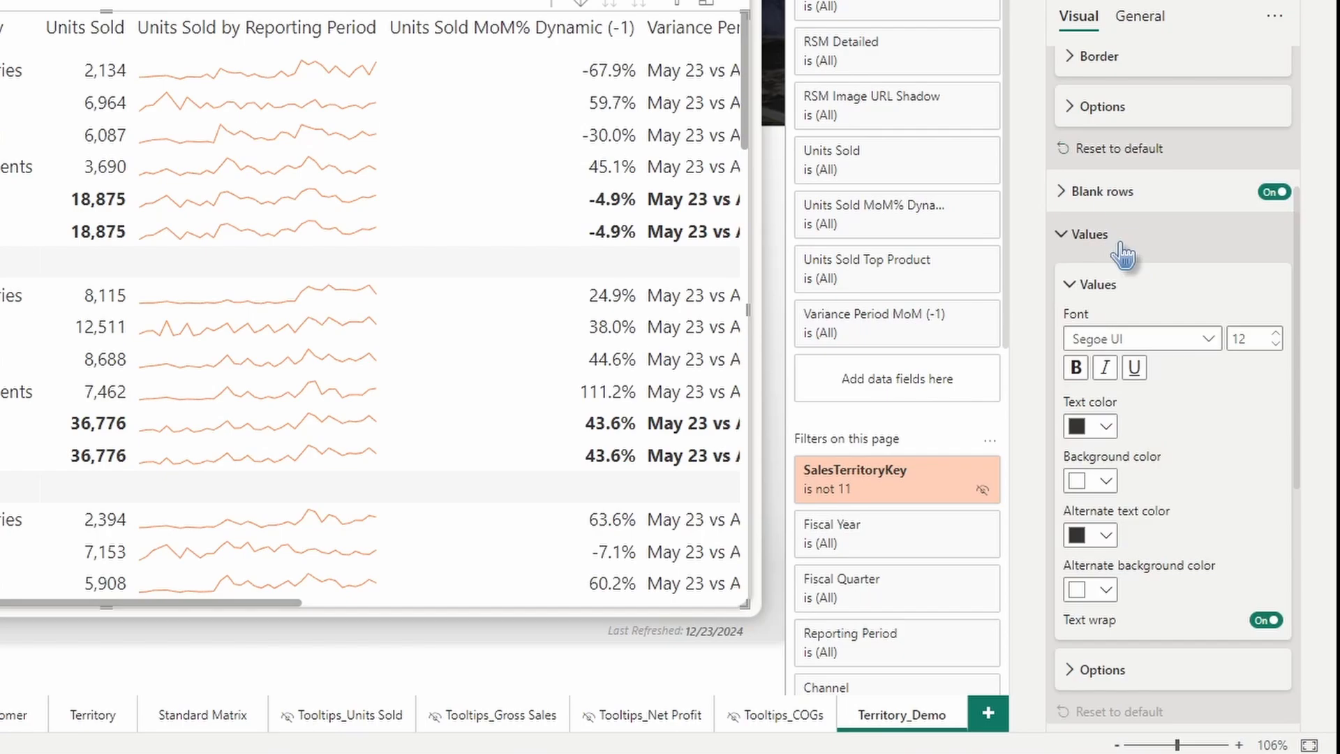
pyautogui.click(1140, 339)
pyautogui.click(1109, 521)
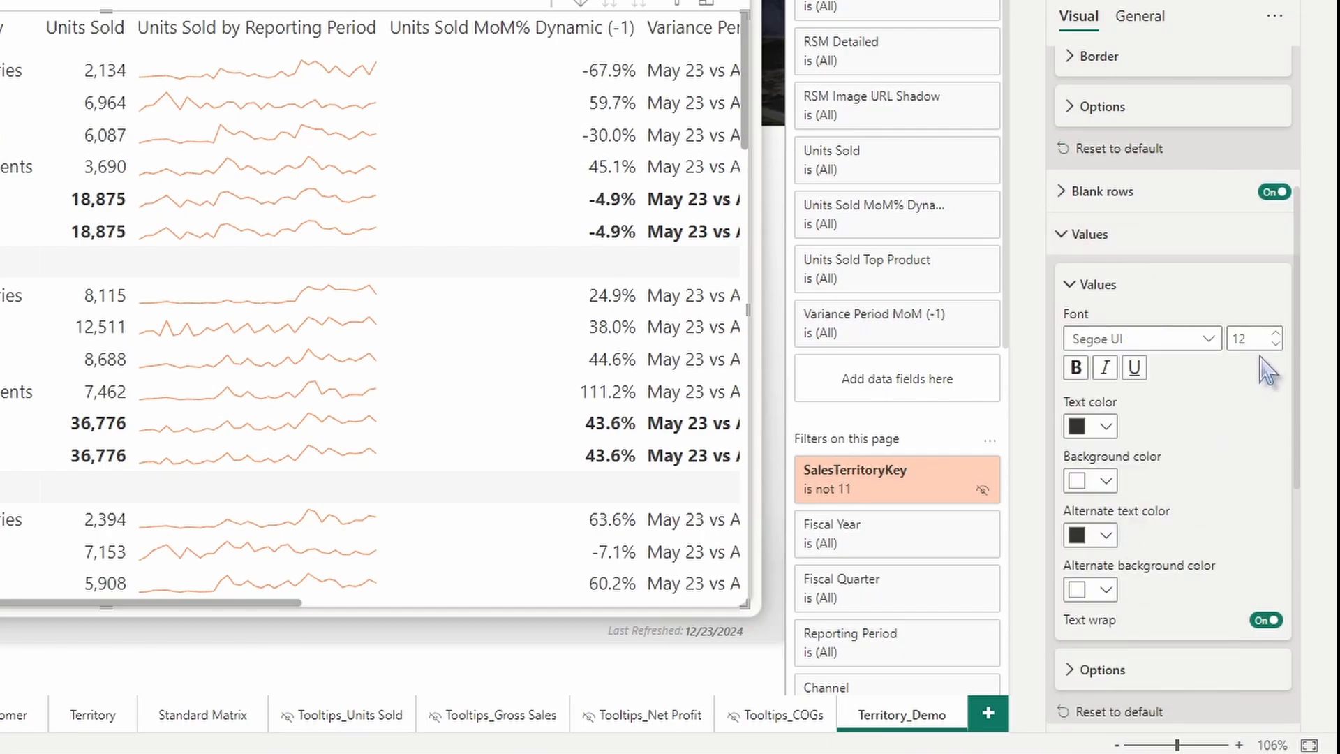
pyautogui.click(1276, 344)
pyautogui.click(1276, 344)
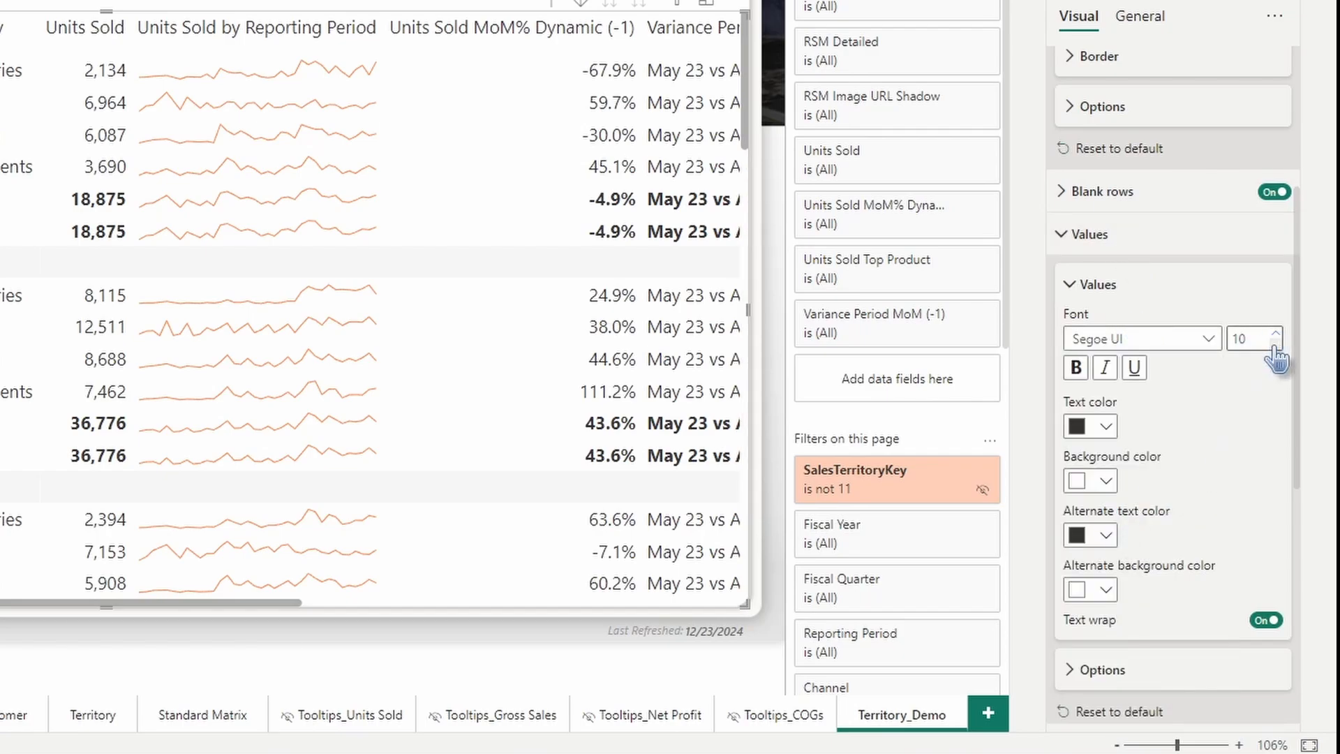
# Set the text color and alternate text color of the matrix's values to #333333
pyautogui.click(1103, 427)
pyautogui.click(1020, 382)
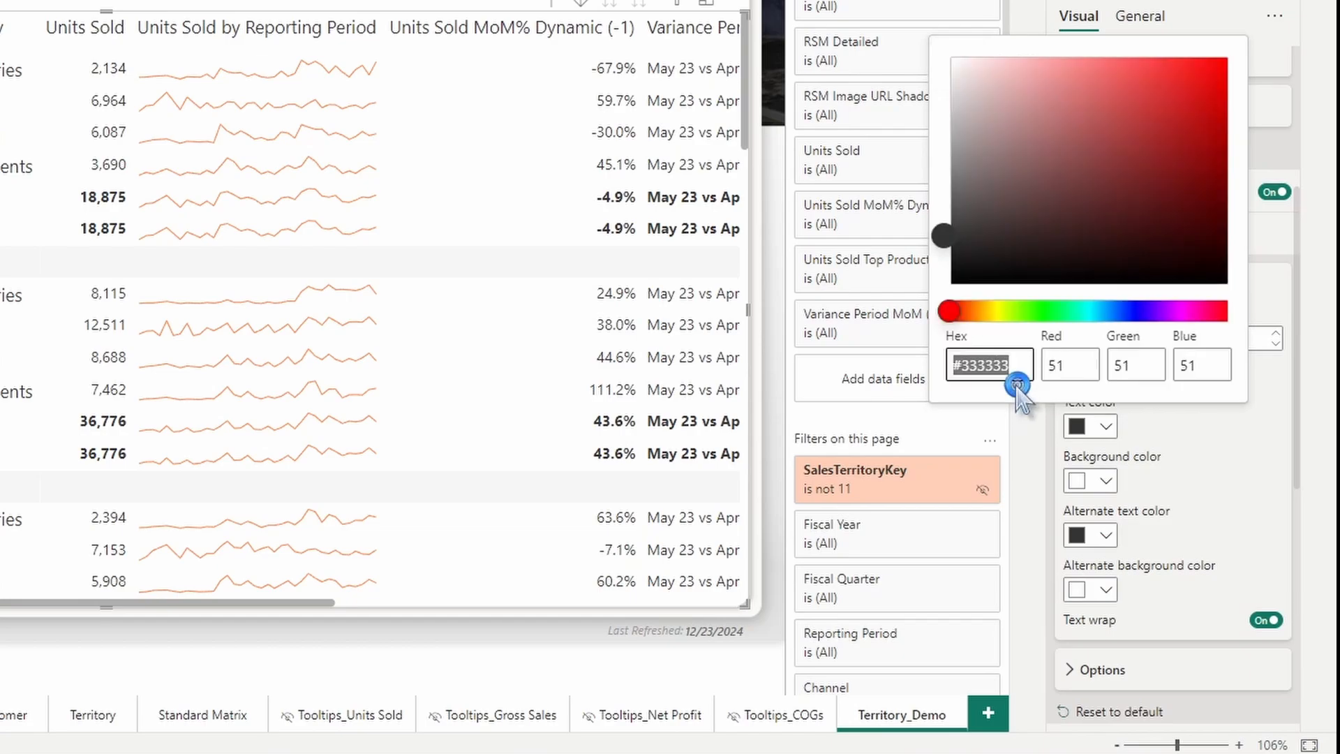
pyautogui.moveTo(1024, 365); pyautogui.dragTo(965, 366)
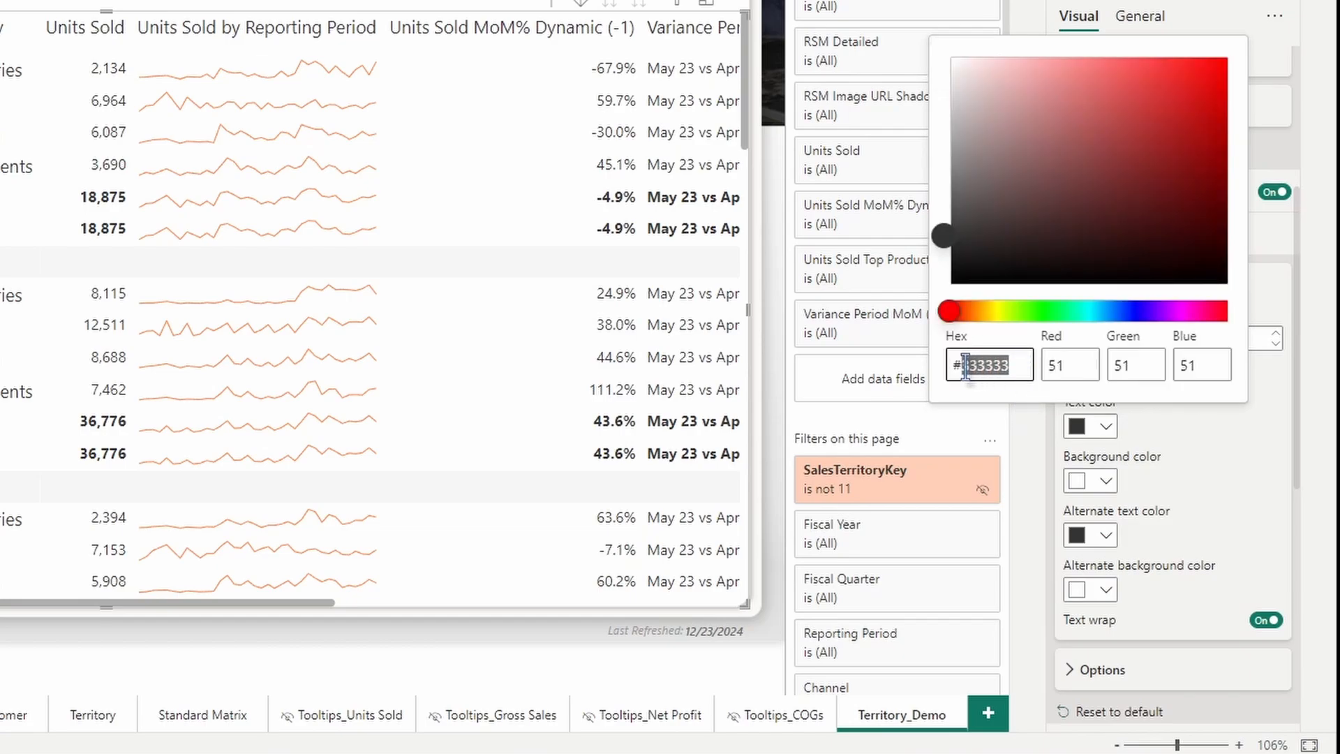
pyautogui.click(1017, 368)
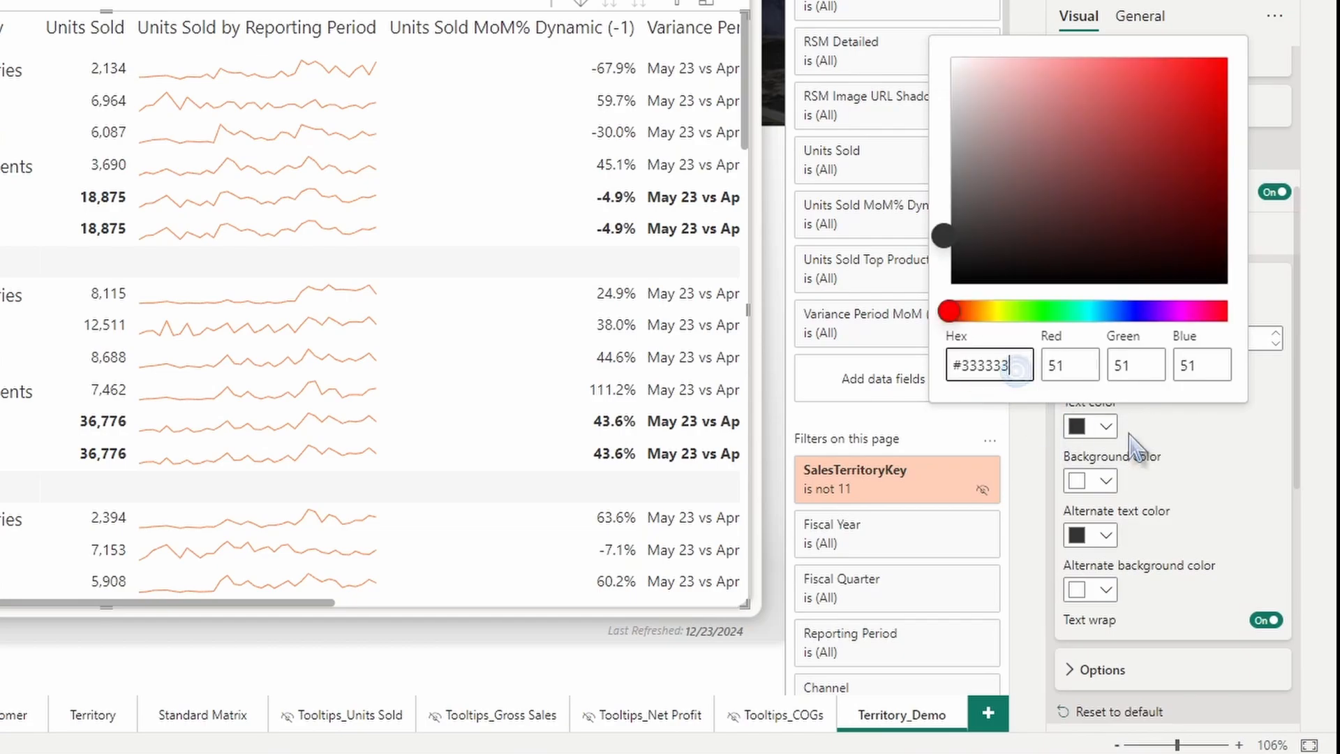
pyautogui.click(1110, 541)
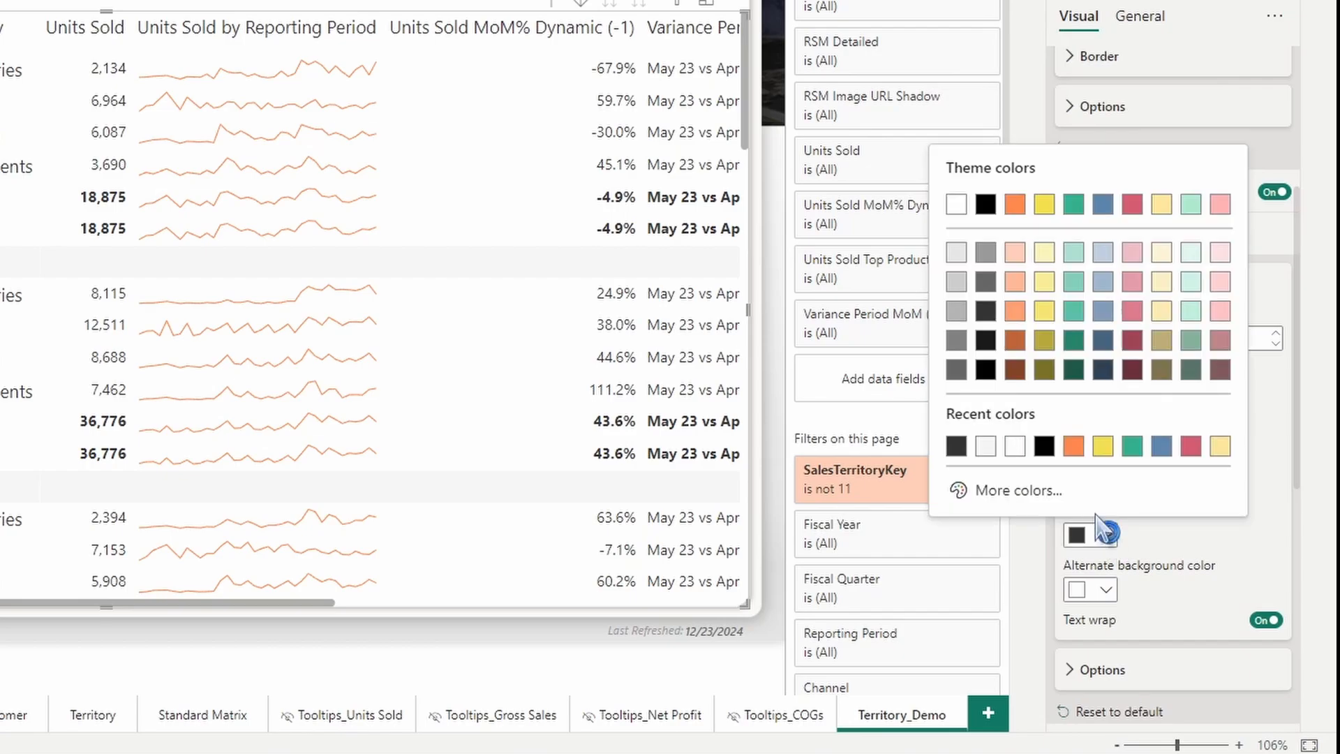
pyautogui.click(994, 488)
pyautogui.click(1016, 479)
pyautogui.click(1211, 540)
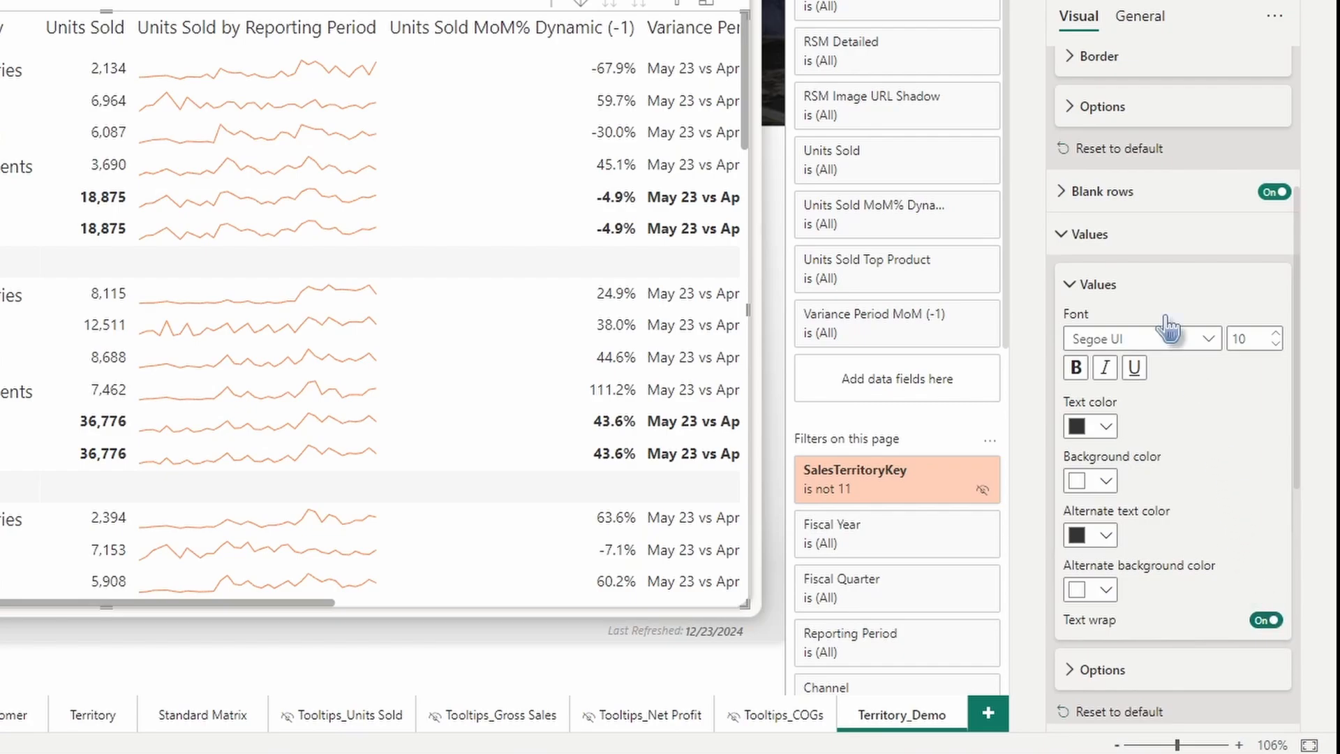
pyautogui.click(1115, 283)
# Set the column headers' font to Segoe UI Bold at size 10
pyautogui.click(1115, 279)
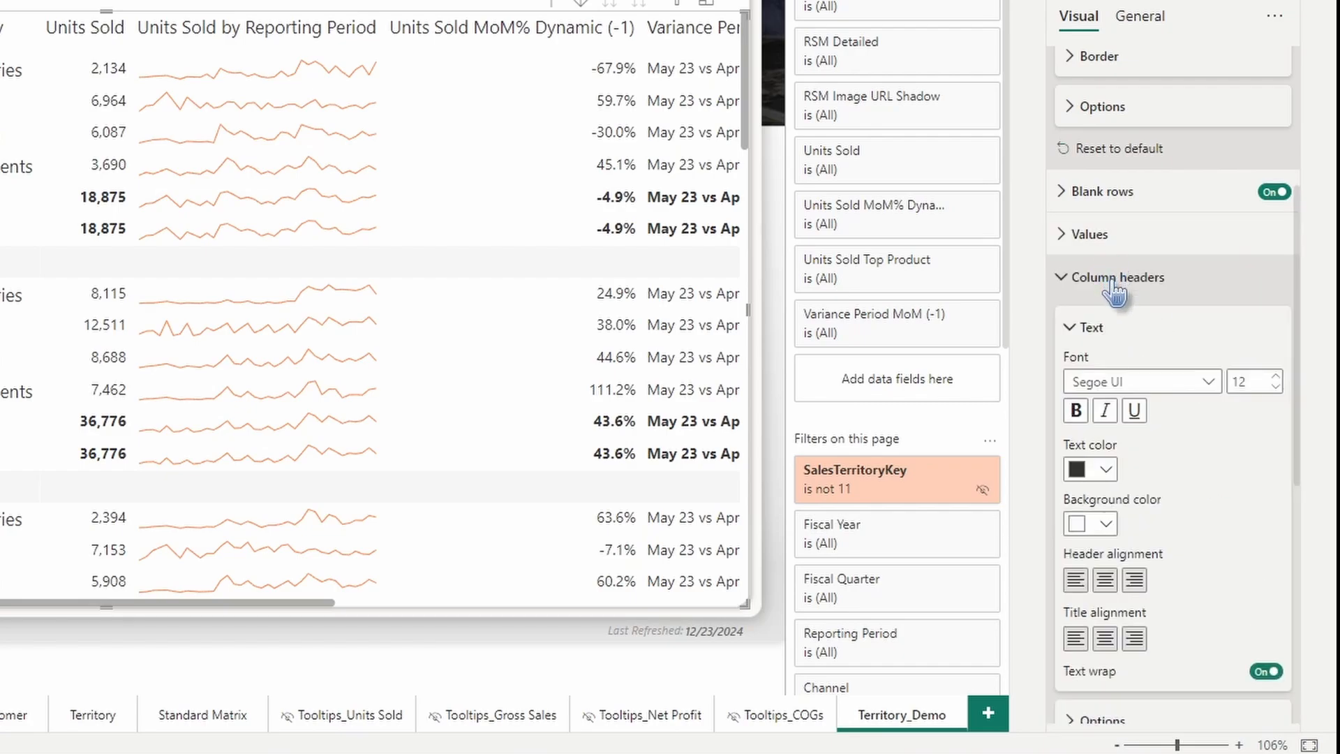
pyautogui.scroll(-2, 1144, 307)
pyautogui.click(1140, 277)
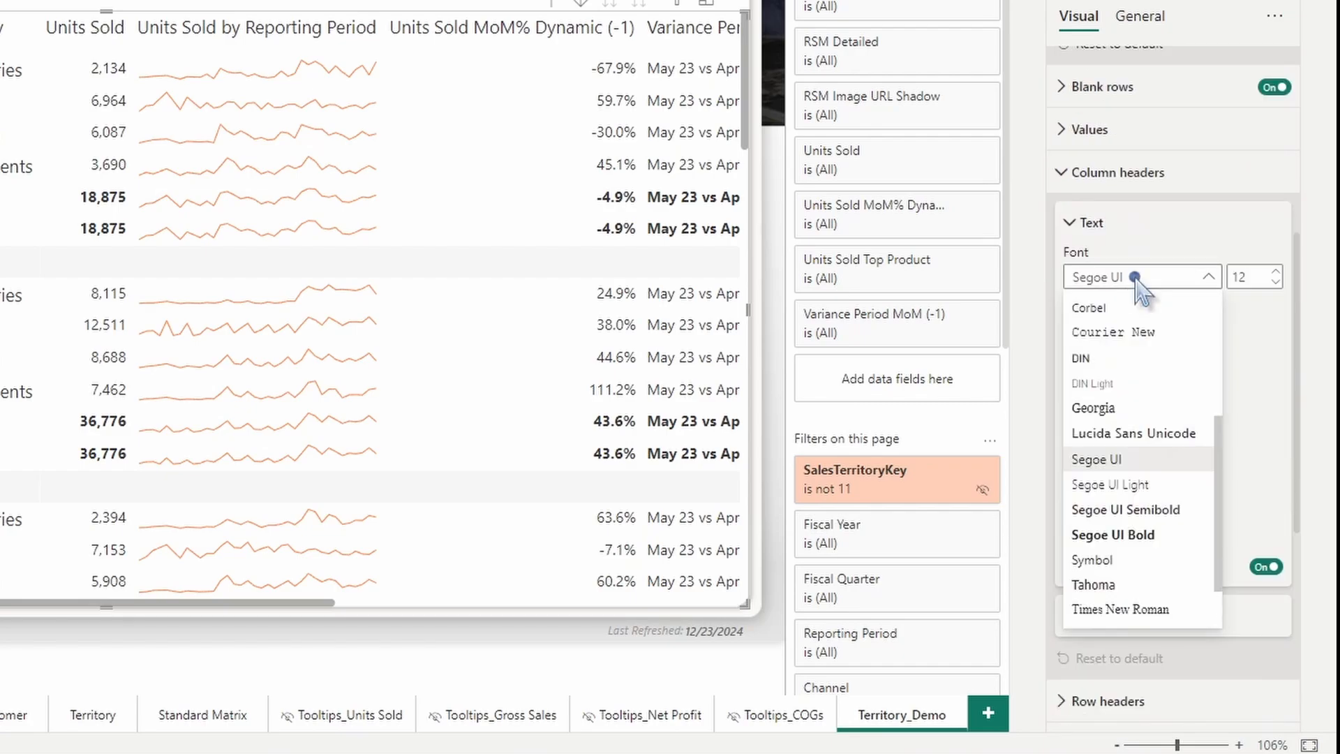
pyautogui.click(1116, 535)
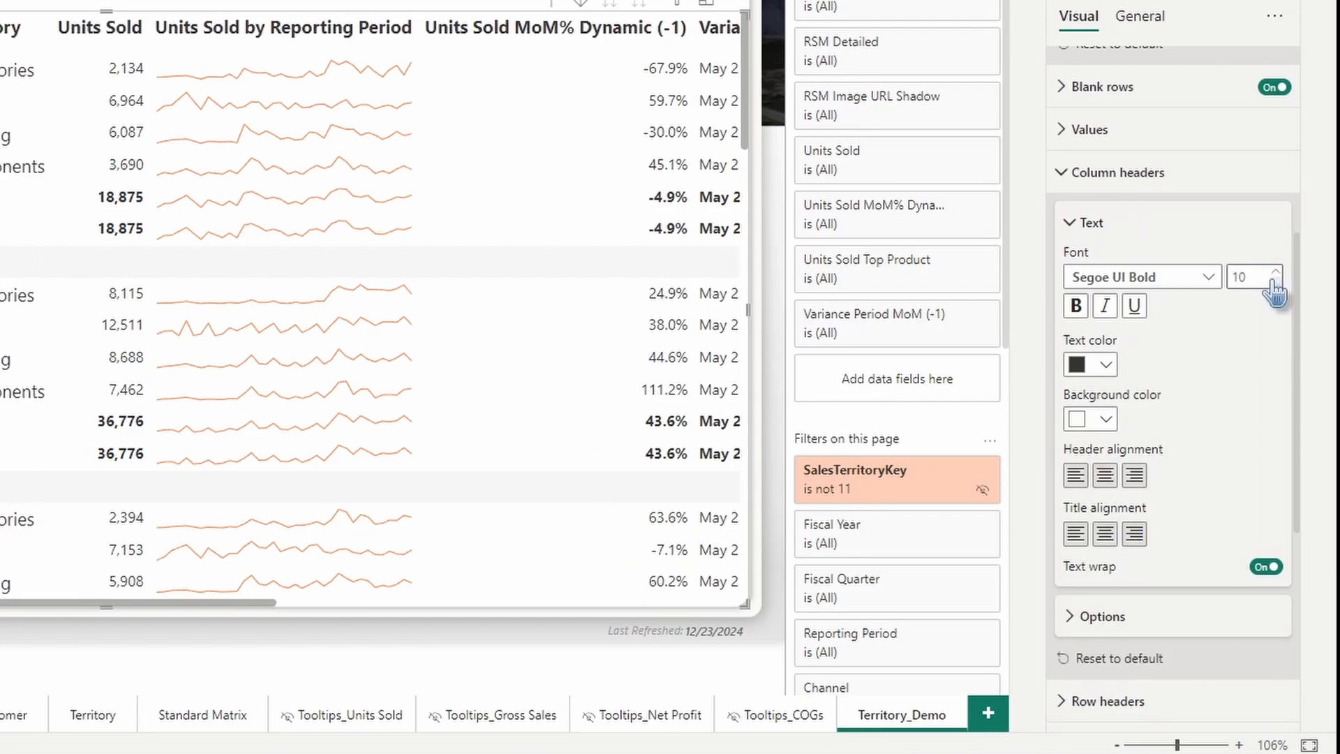
# Set the column headers' text color to #333333 and their background to the recently used light grey
pyautogui.click(1106, 365)
pyautogui.click(1019, 719)
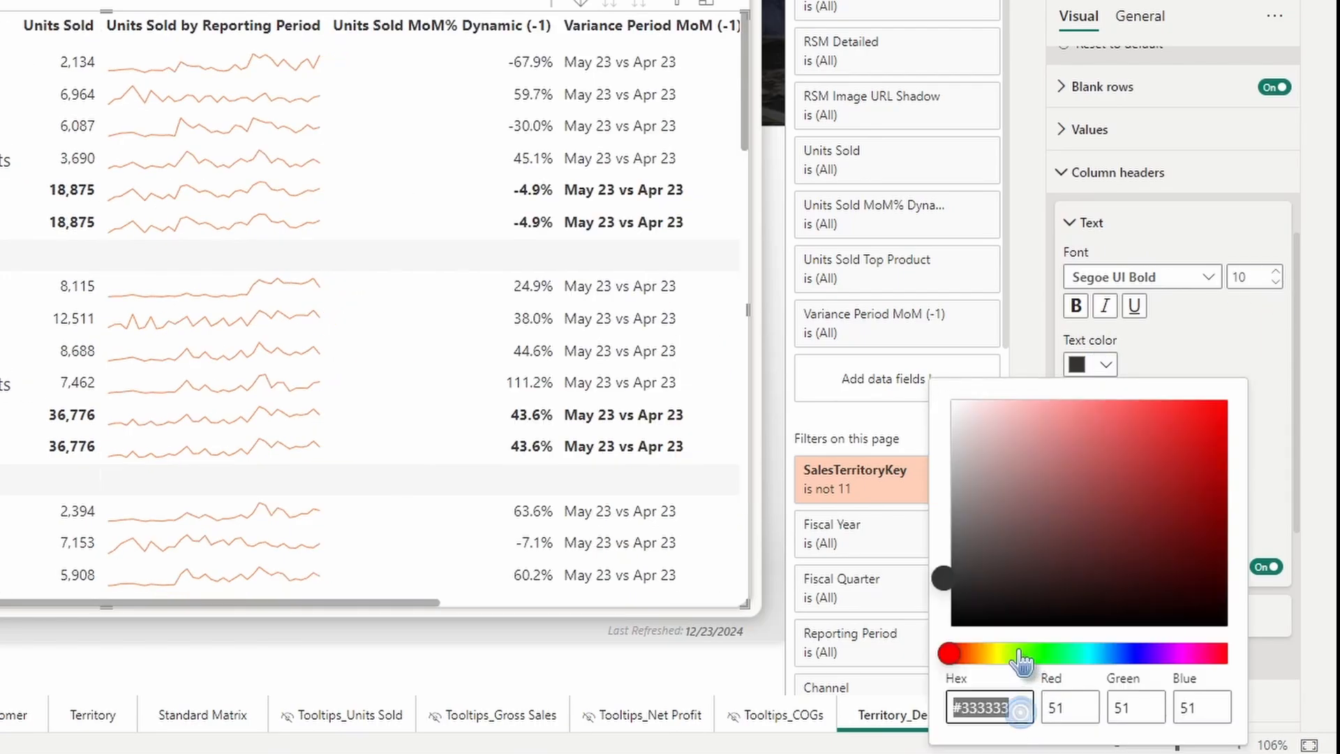
pyautogui.click(1198, 352)
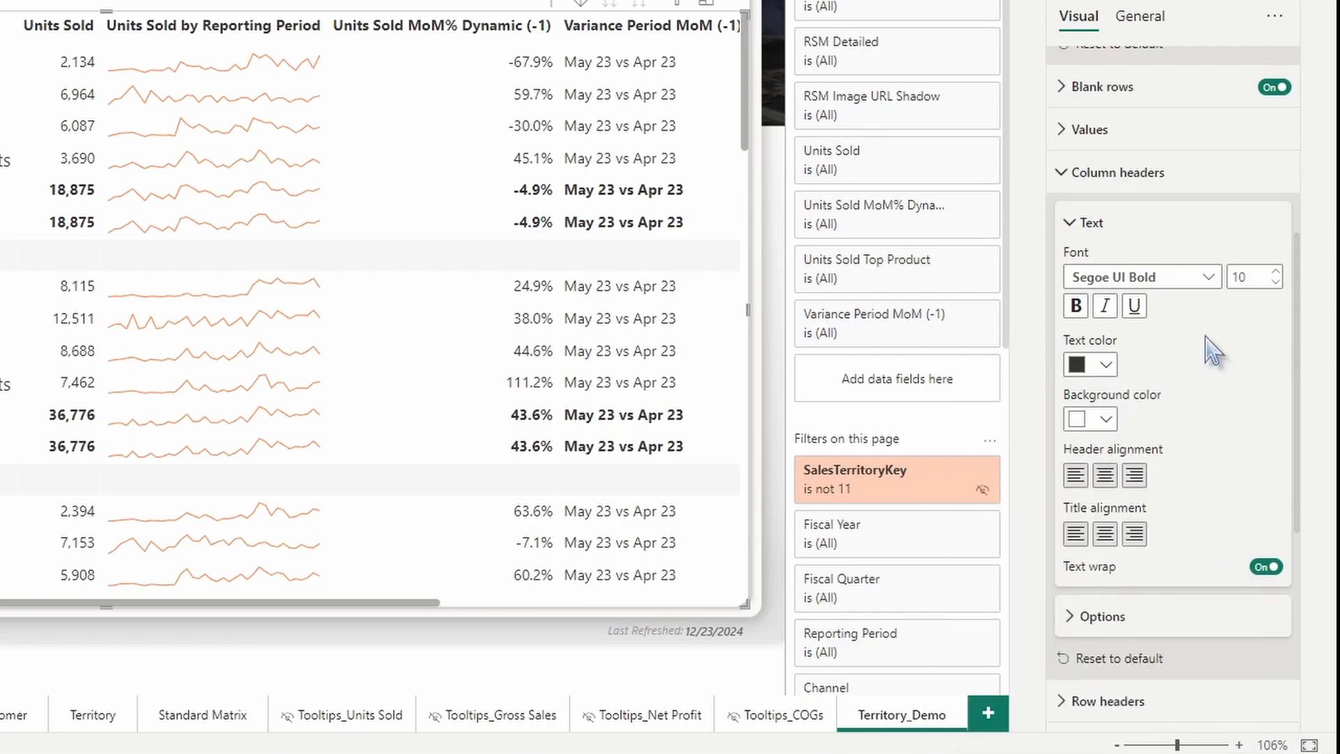
pyautogui.click(1108, 419)
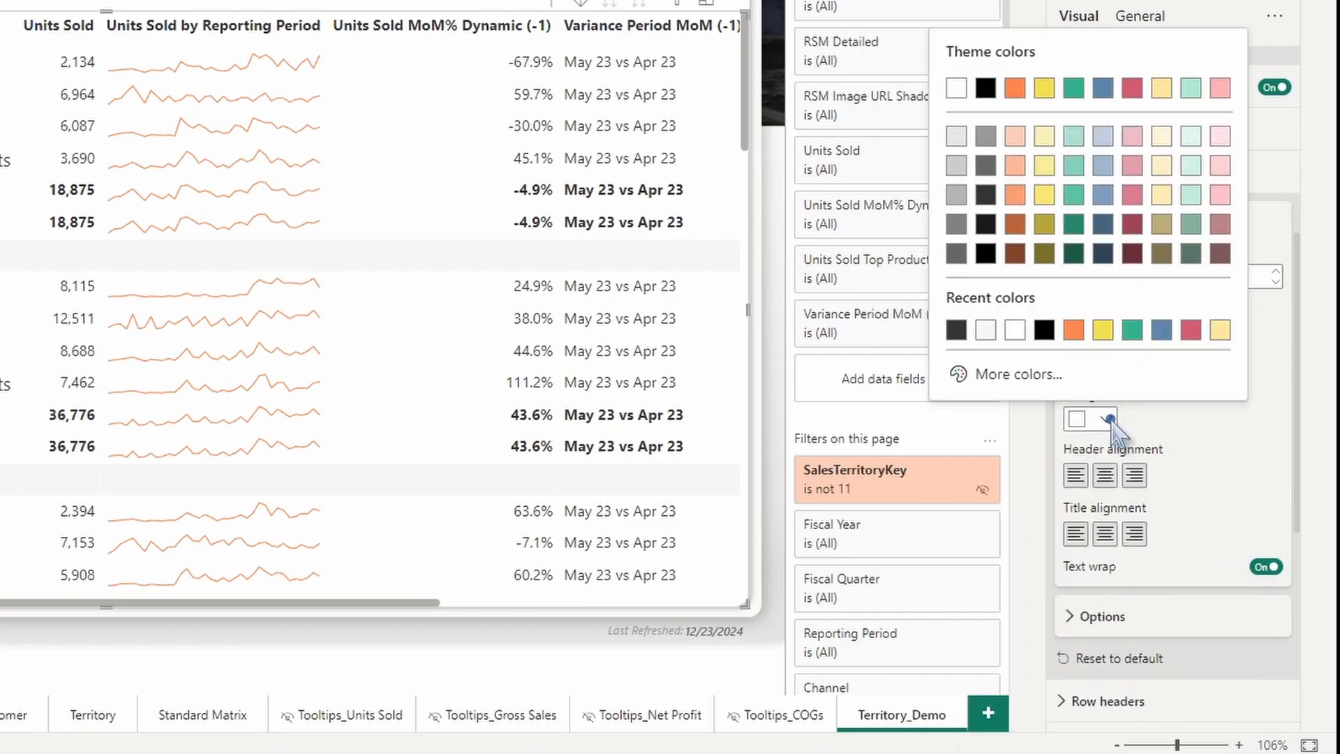
pyautogui.click(986, 331)
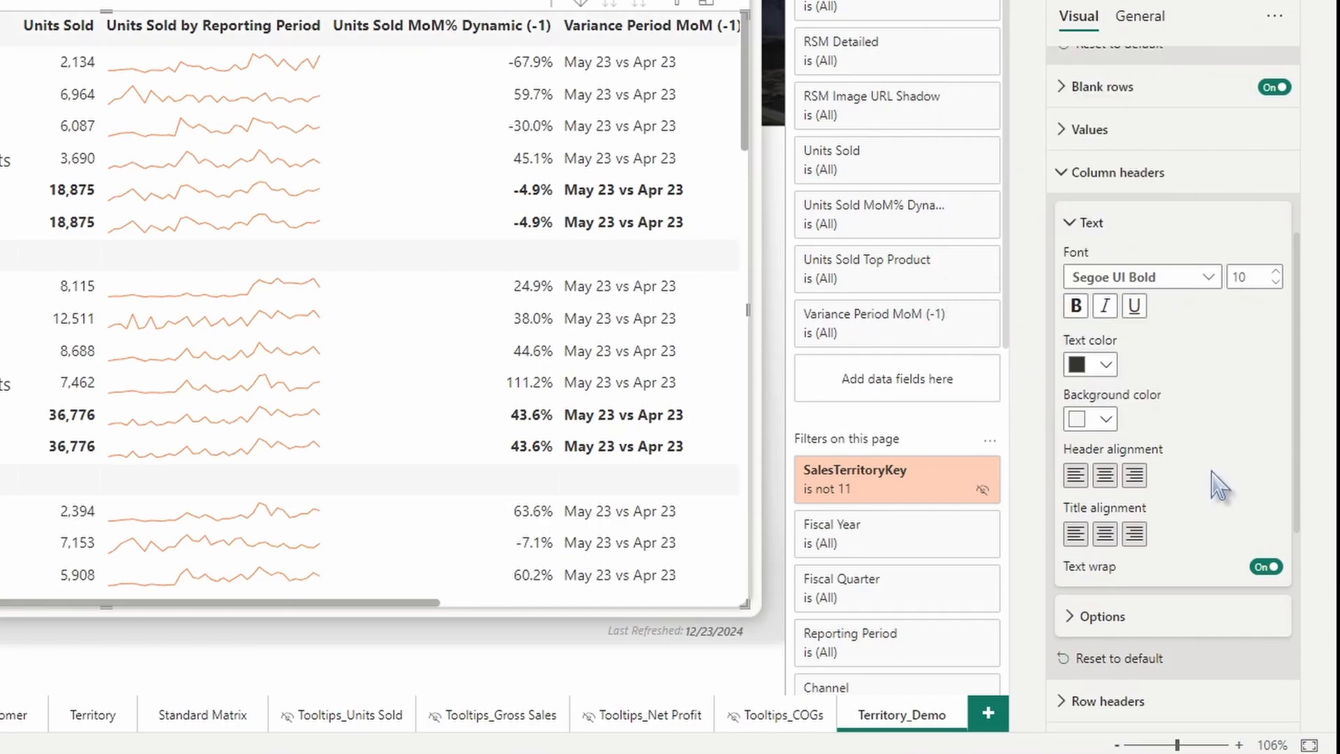
# Turn off auto-size width for the matrix's column headers
pyautogui.scroll(-3, 1173, 530)
pyautogui.scroll(3, 1165, 509)
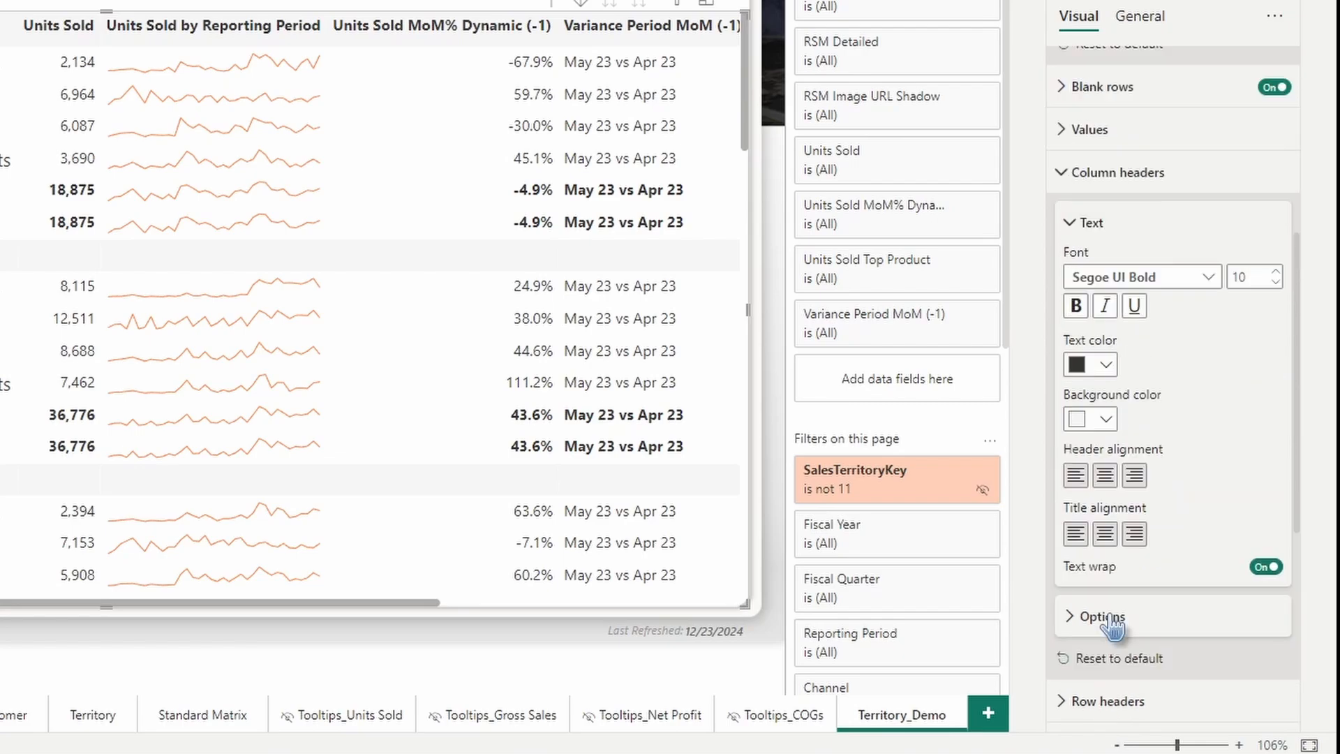
pyautogui.click(1109, 617)
pyautogui.scroll(-3, 1130, 559)
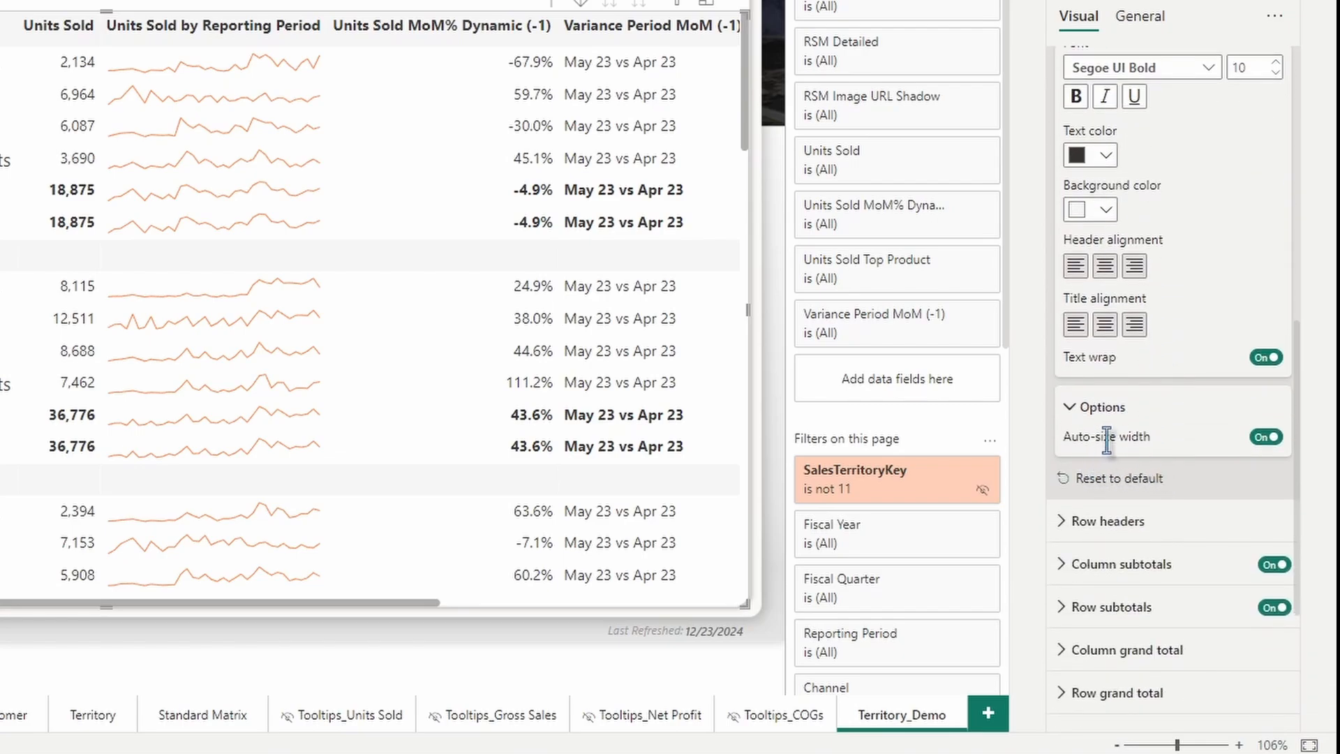
pyautogui.click(1262, 439)
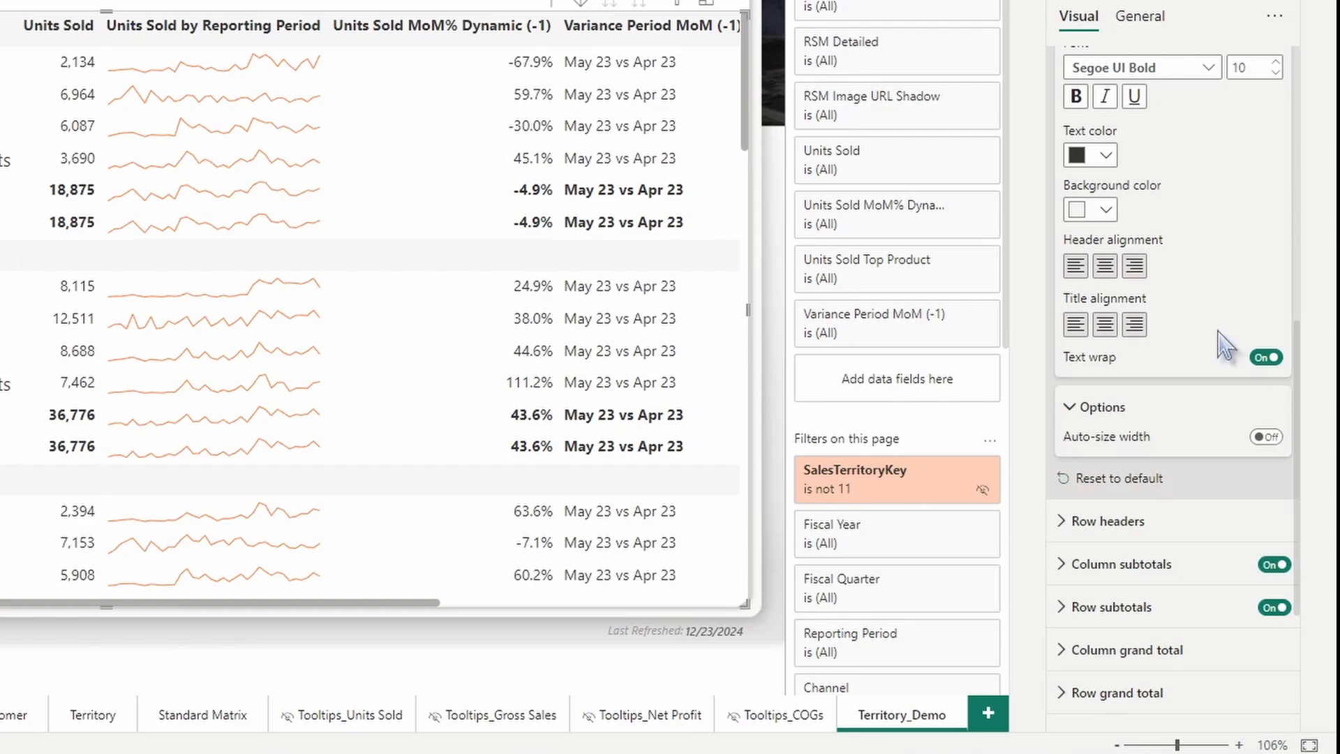
# Set the matrix row headers' font size to 10 and their text color to the recently used dark grey
pyautogui.scroll(2, 1195, 338)
pyautogui.click(1095, 119)
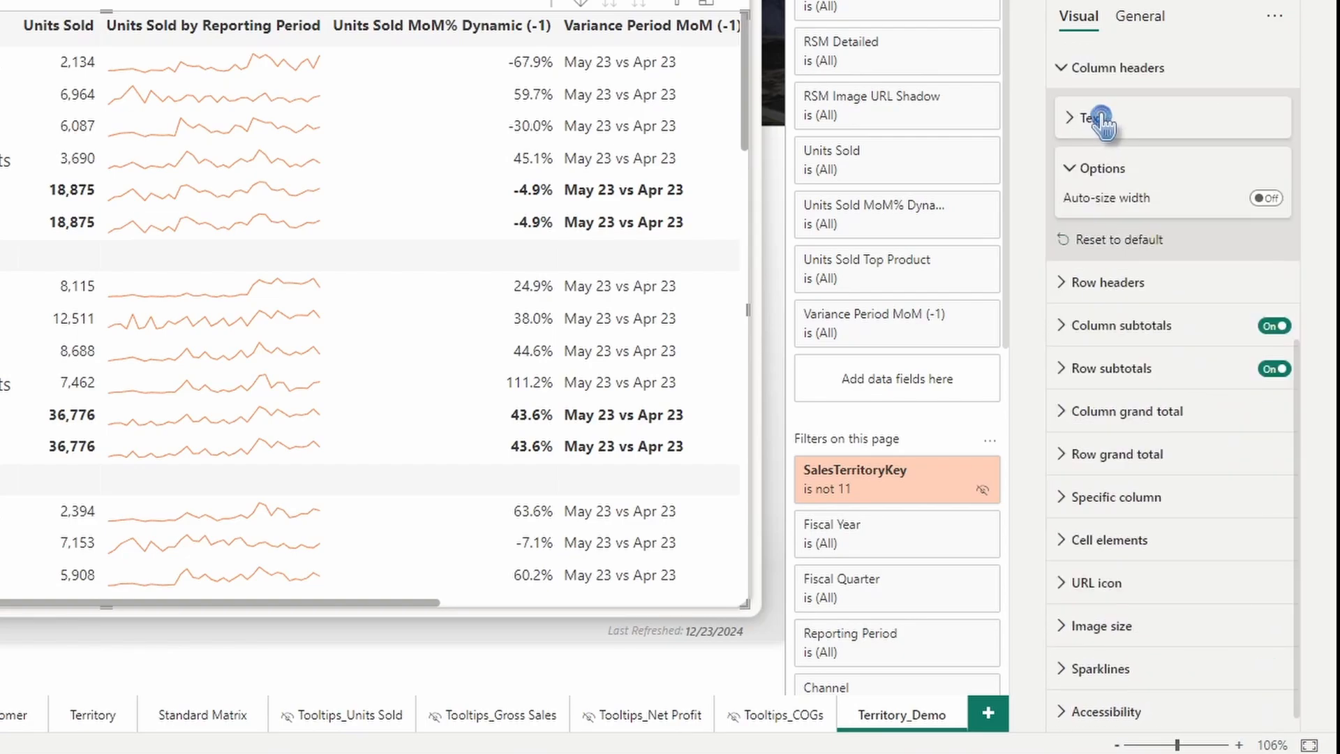
pyautogui.click(1173, 289)
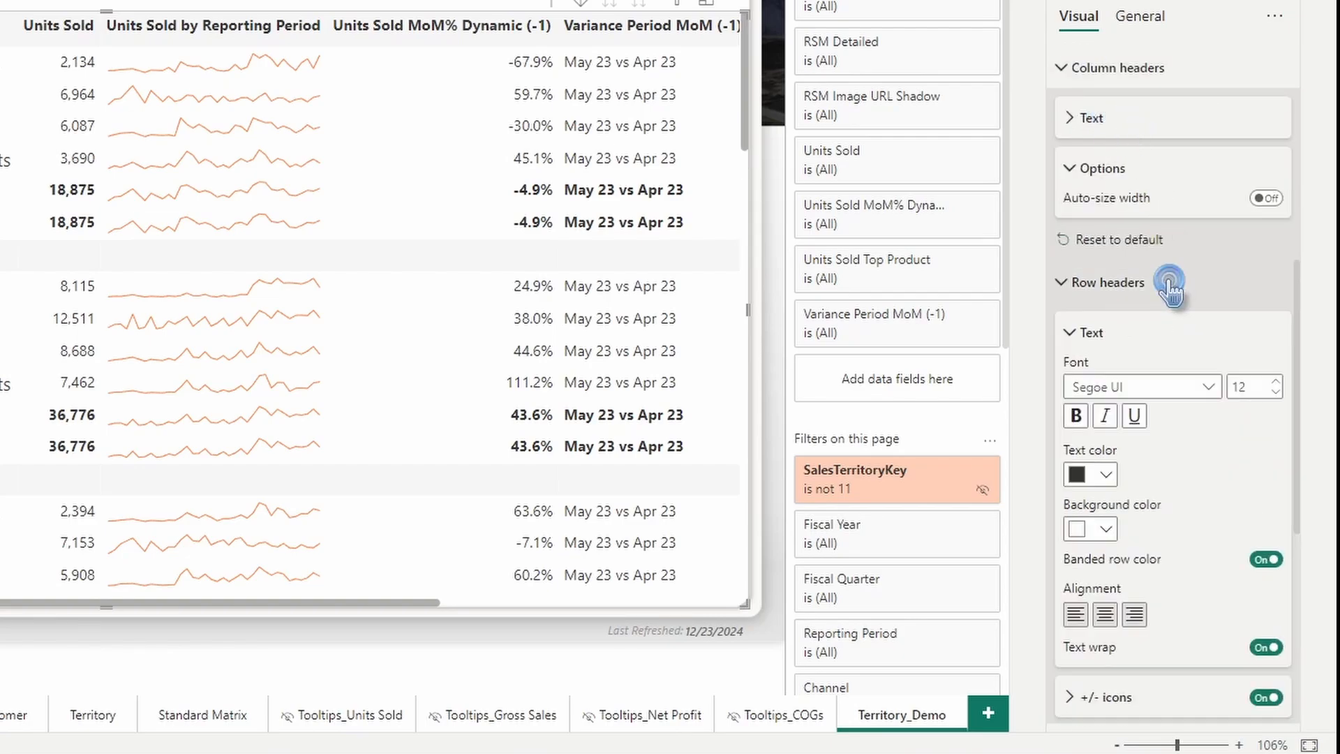
pyautogui.click(1155, 398)
pyautogui.click(1208, 387)
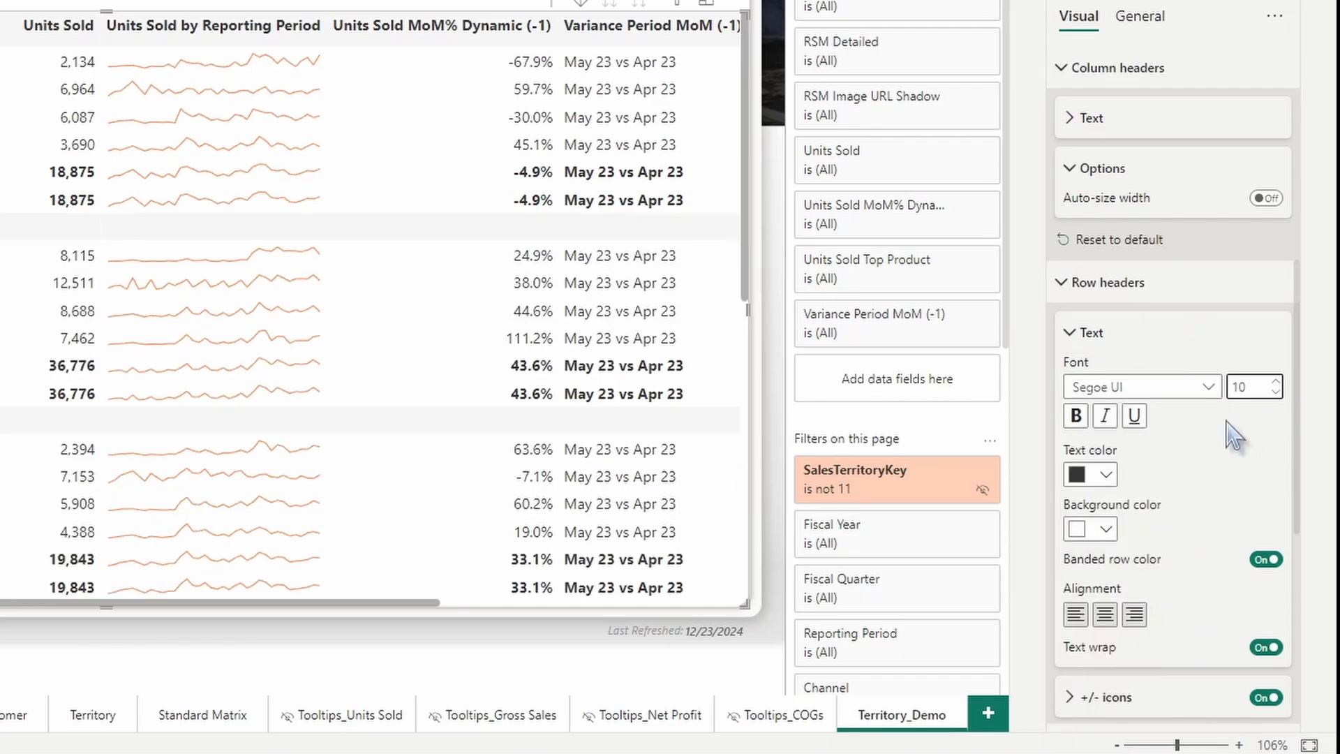
pyautogui.click(1103, 474)
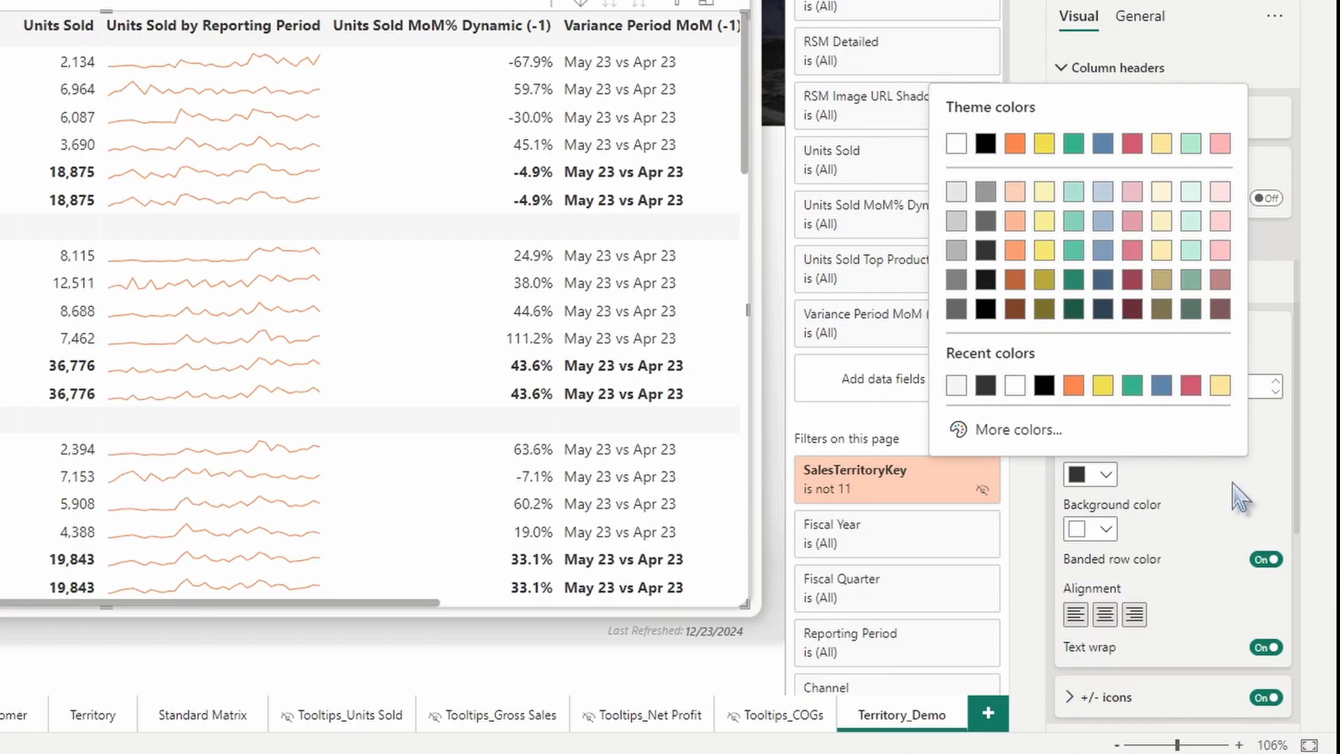
pyautogui.click(990, 388)
# Turn off the row headers' +/- icons along with the matrix's column and row subtotals
pyautogui.scroll(-2, 1253, 534)
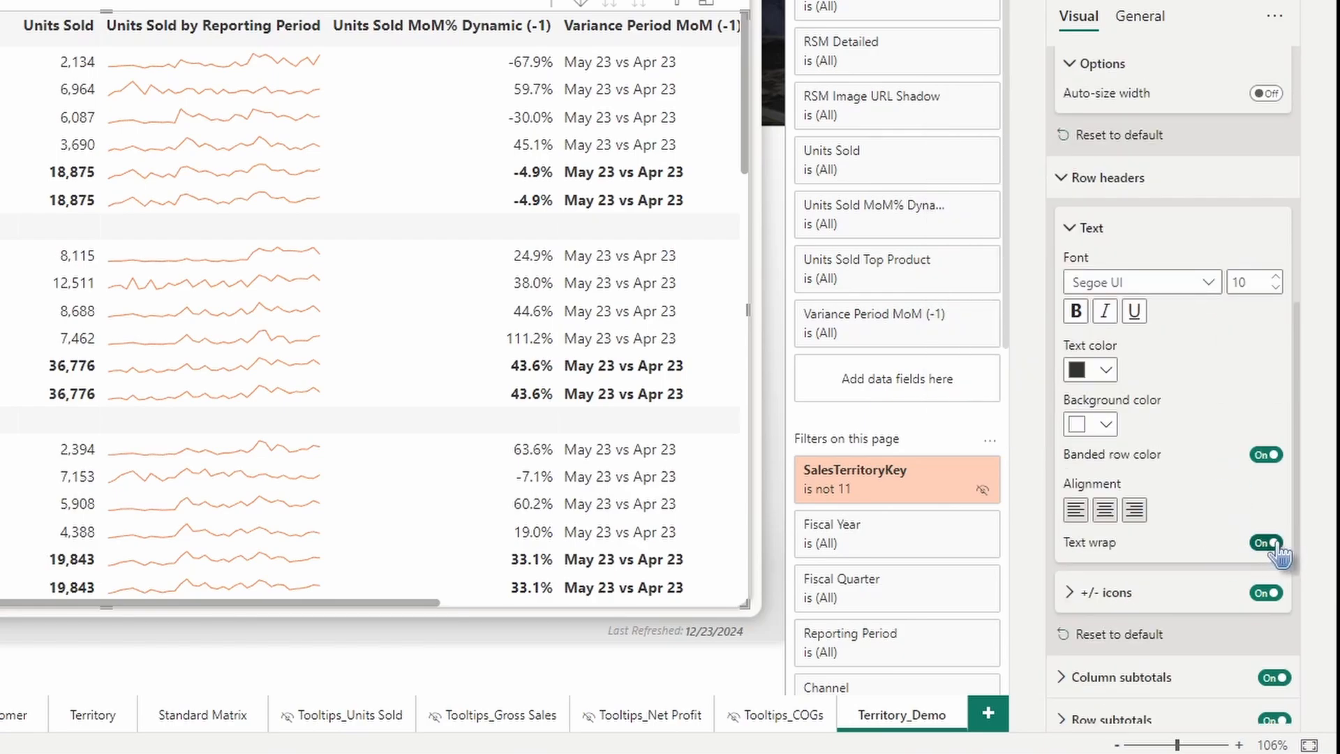
pyautogui.click(1266, 594)
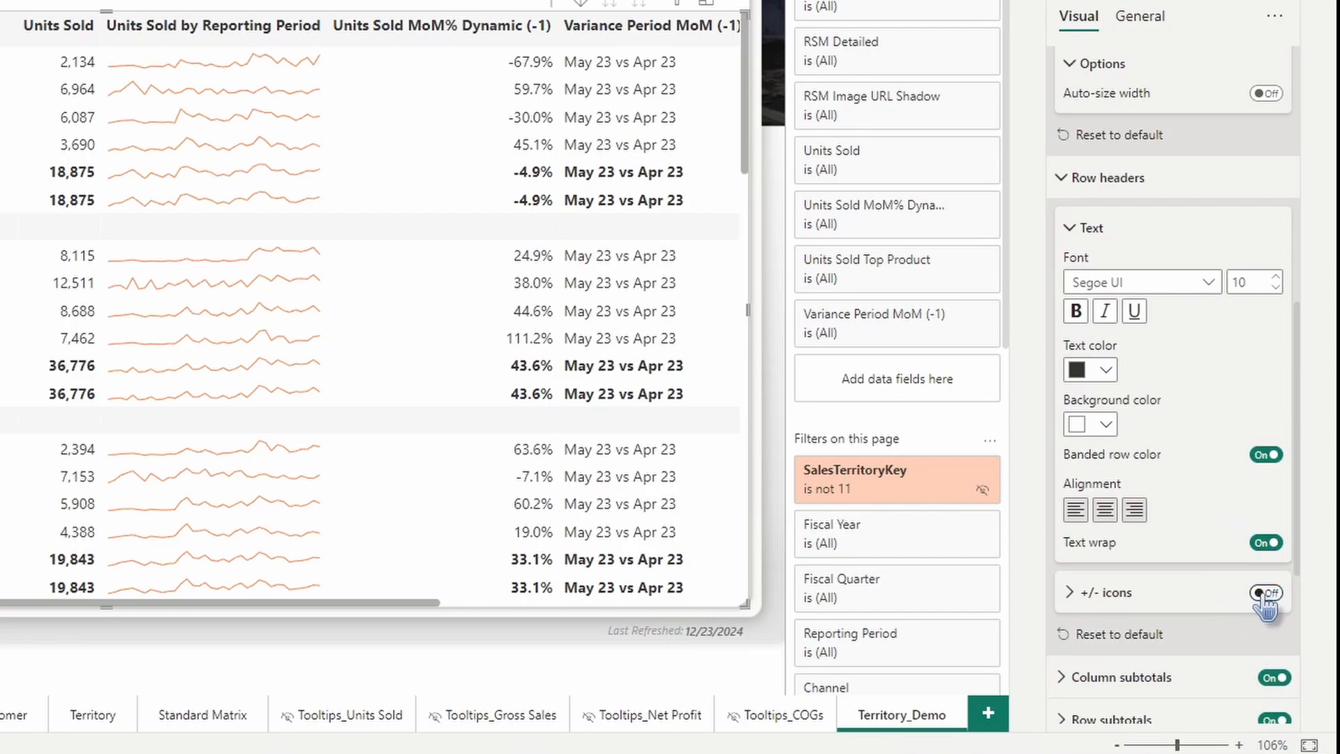
pyautogui.scroll(-5, 1229, 488)
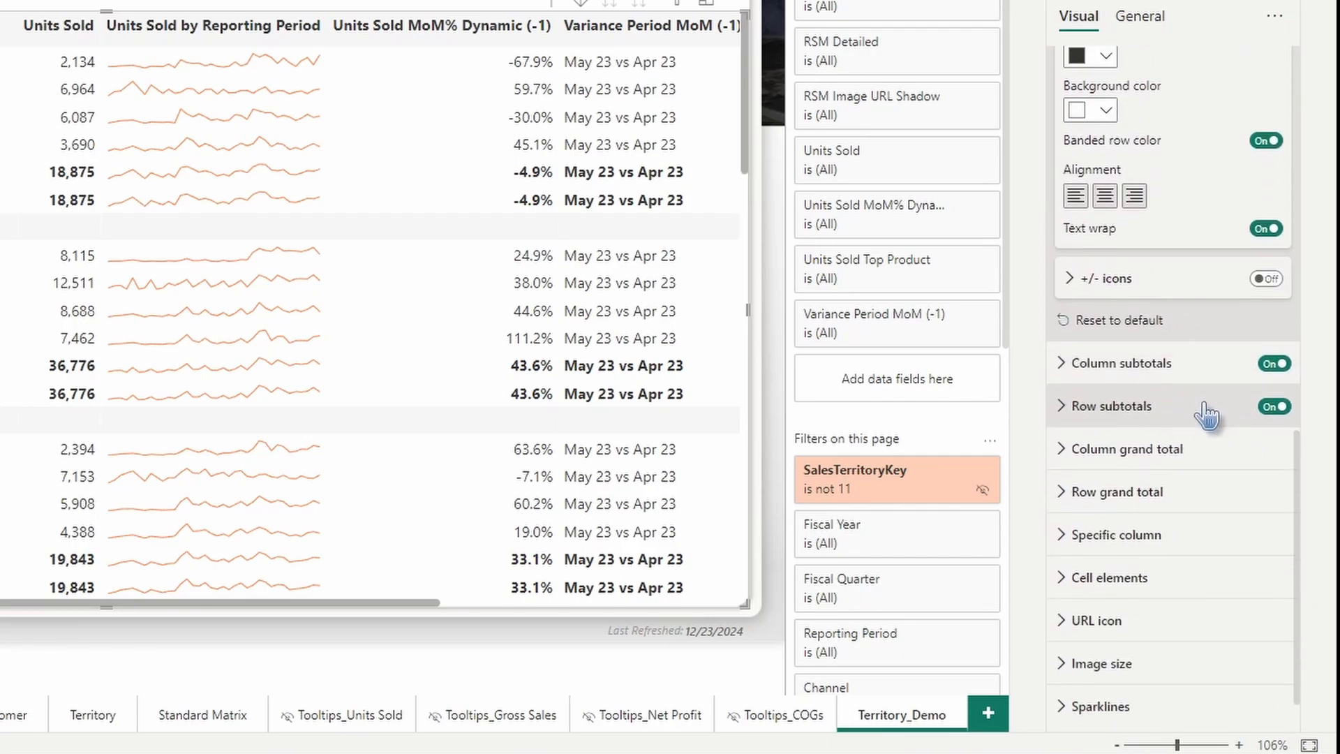
pyautogui.click(1272, 366)
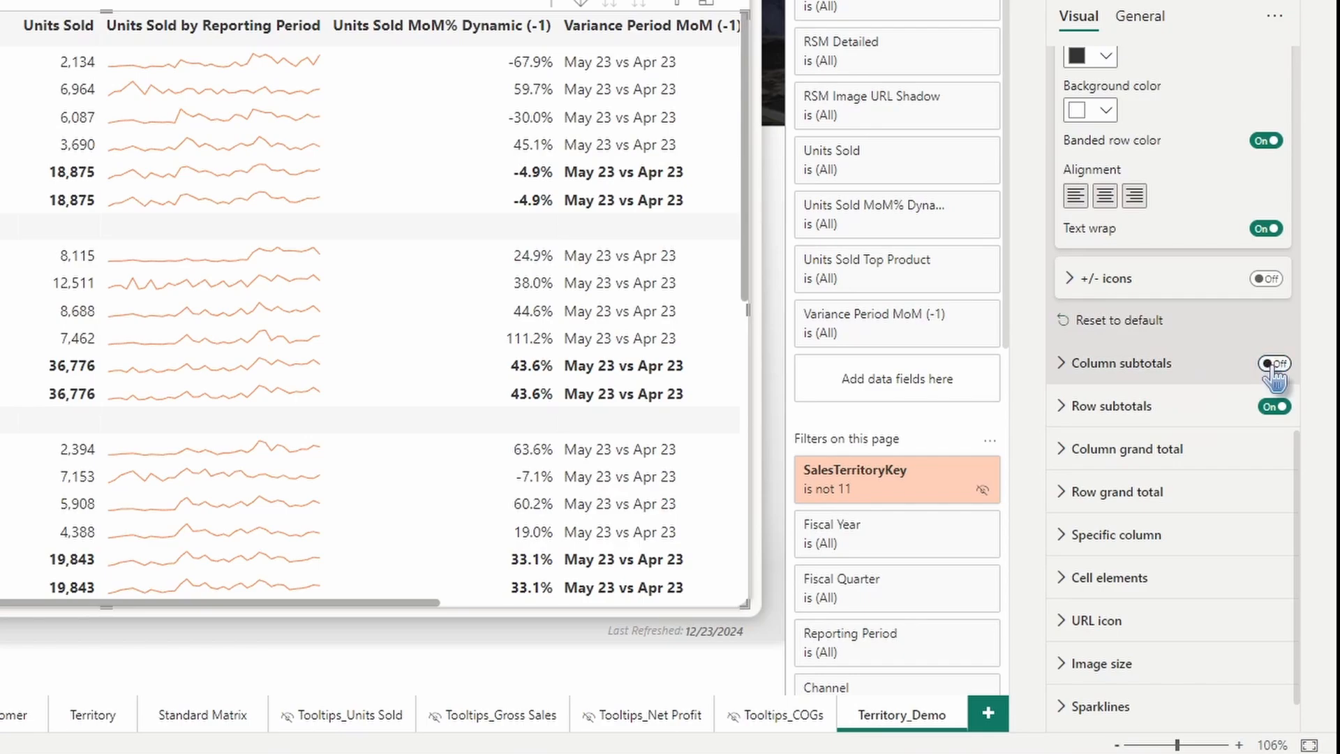
pyautogui.click(1268, 406)
pyautogui.scroll(1, 1180, 475)
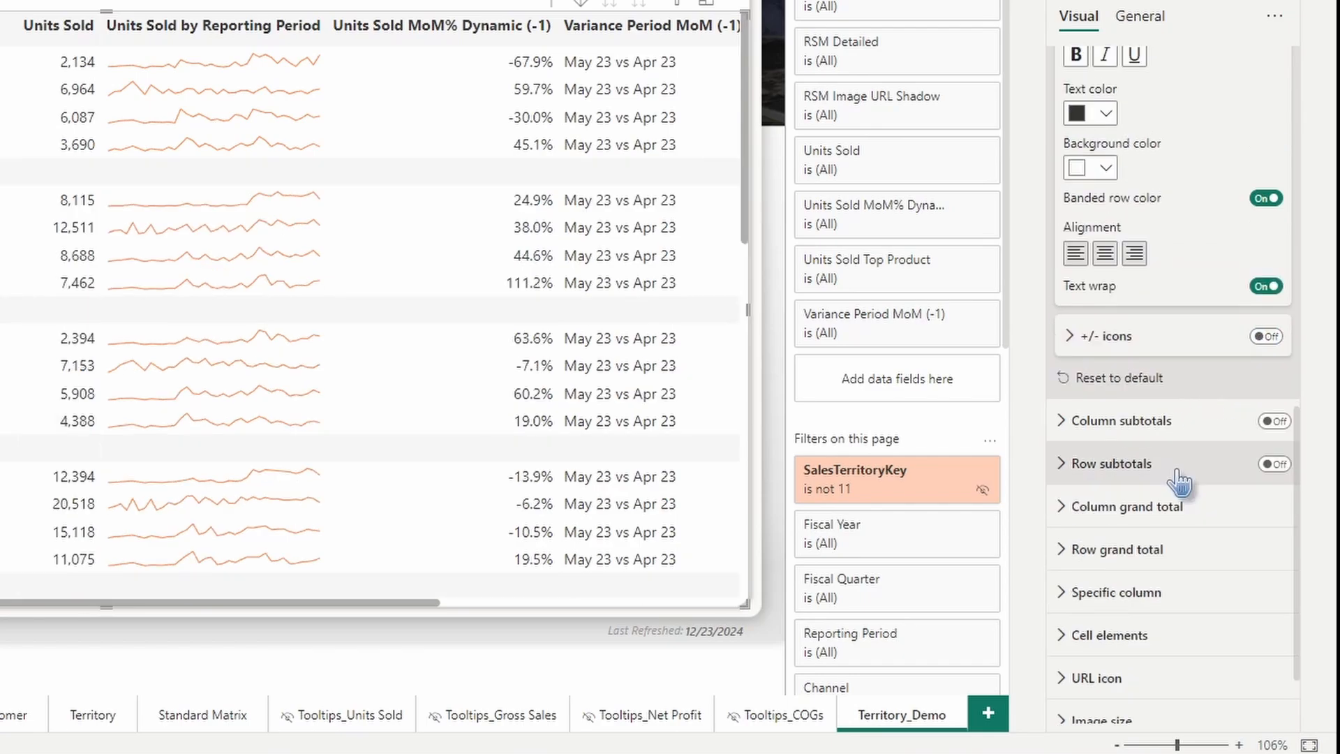
# Left-align the Units Sold column, applying its specific column settings to the header and total as well
pyautogui.scroll(-2, 1158, 478)
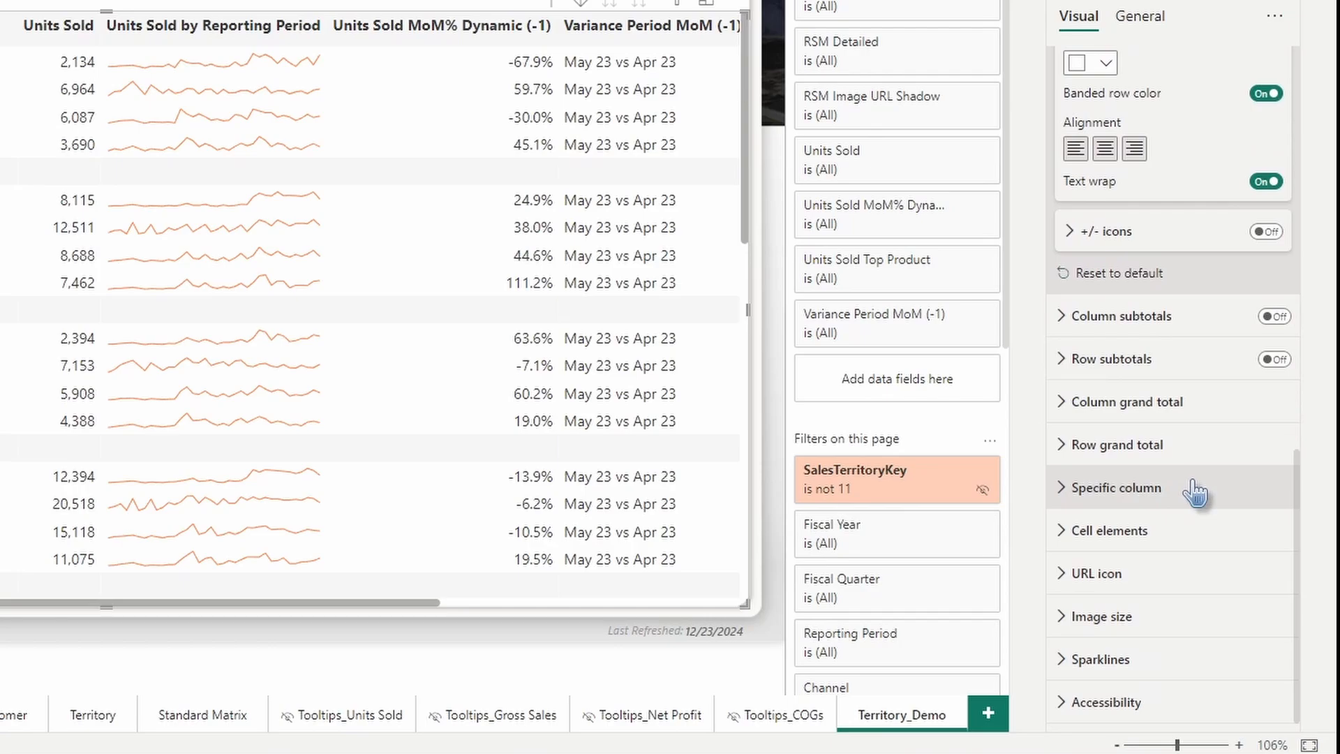
pyautogui.click(1145, 489)
pyautogui.scroll(-2, 1139, 492)
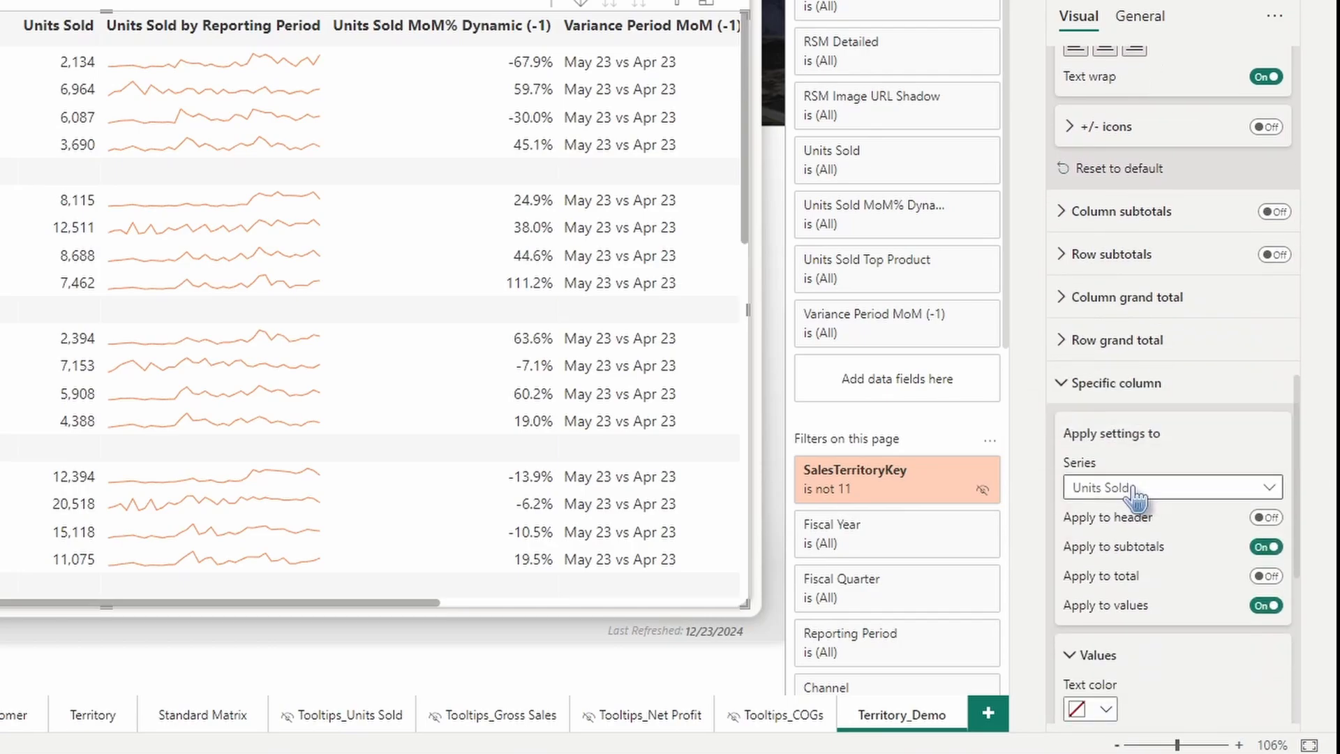
pyautogui.scroll(-2, 1138, 497)
pyautogui.click(1139, 386)
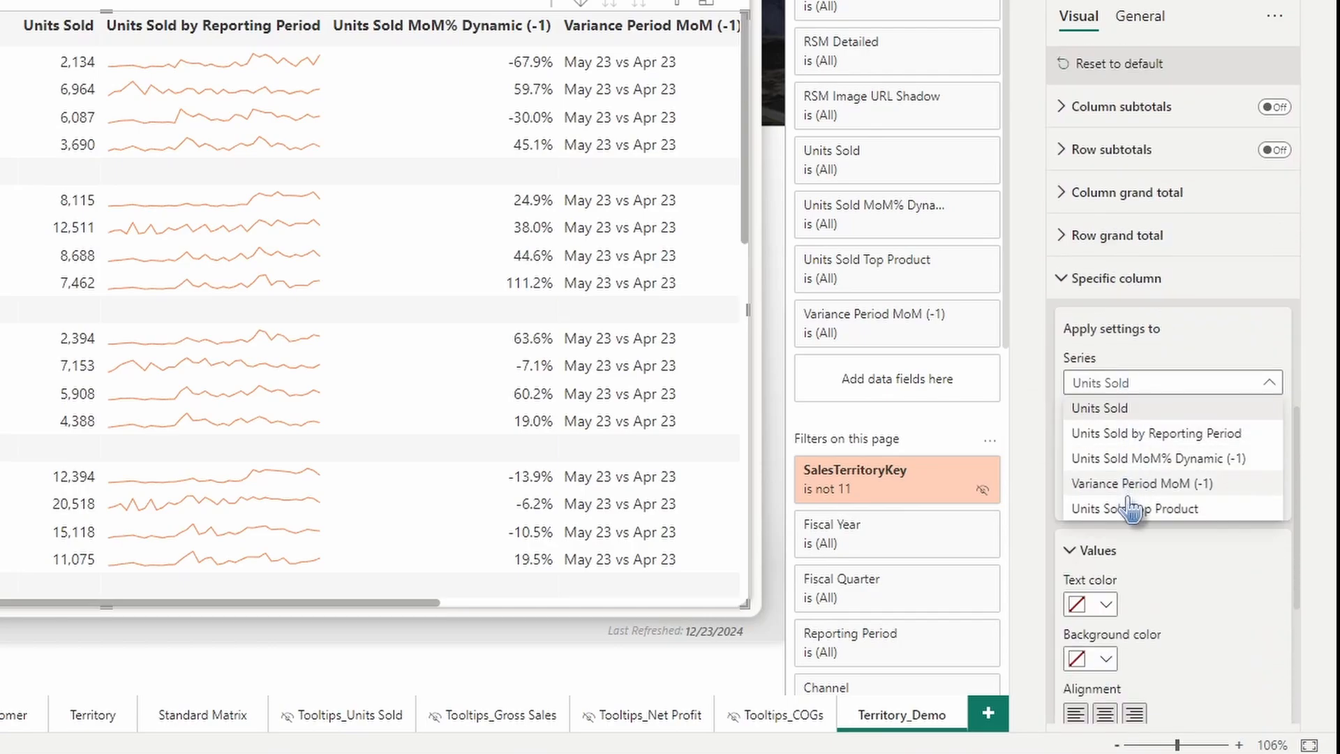
pyautogui.click(1195, 356)
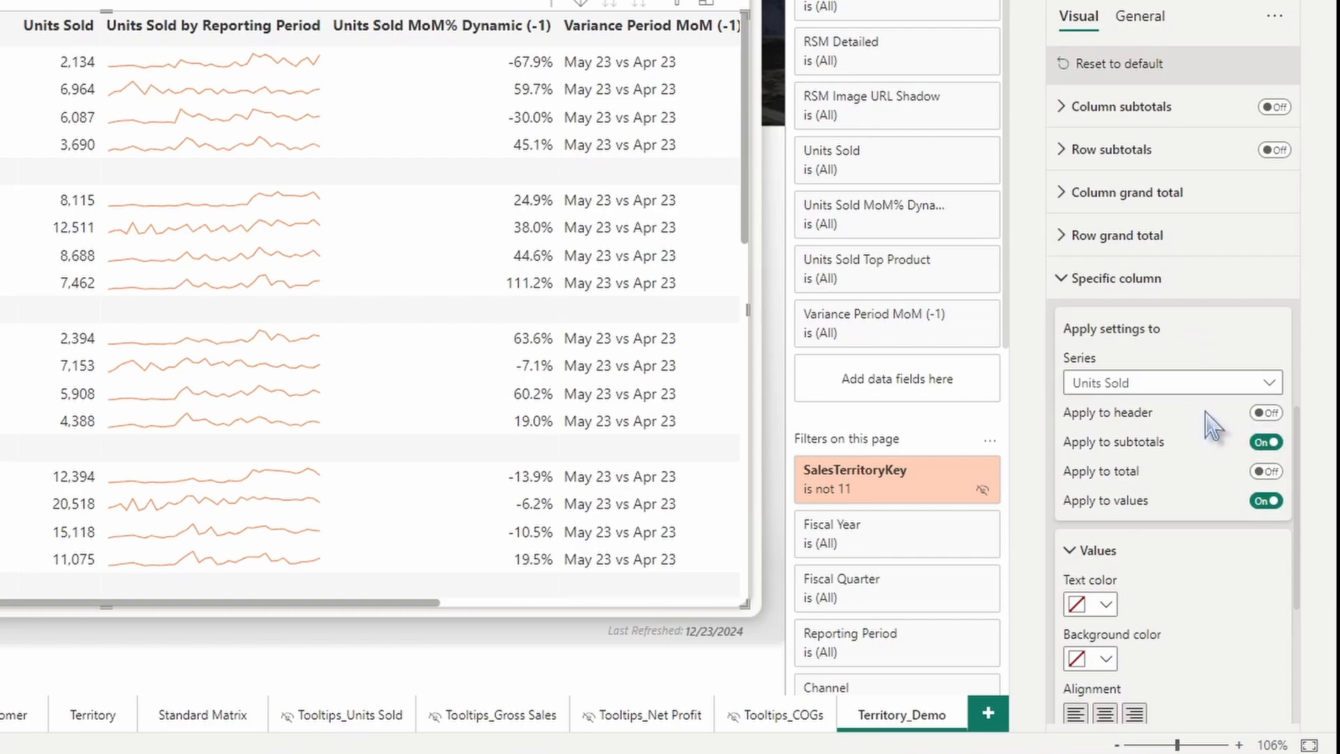
pyautogui.click(1279, 413)
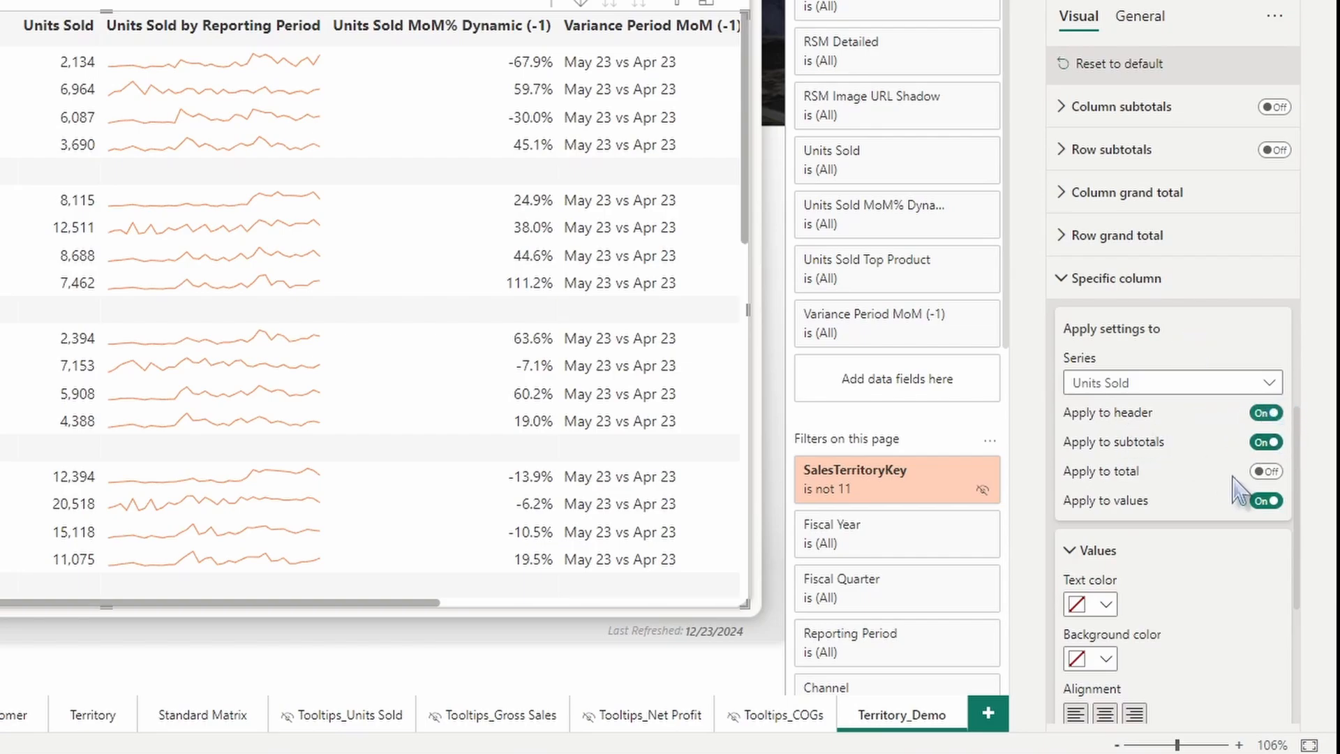
pyautogui.click(1266, 472)
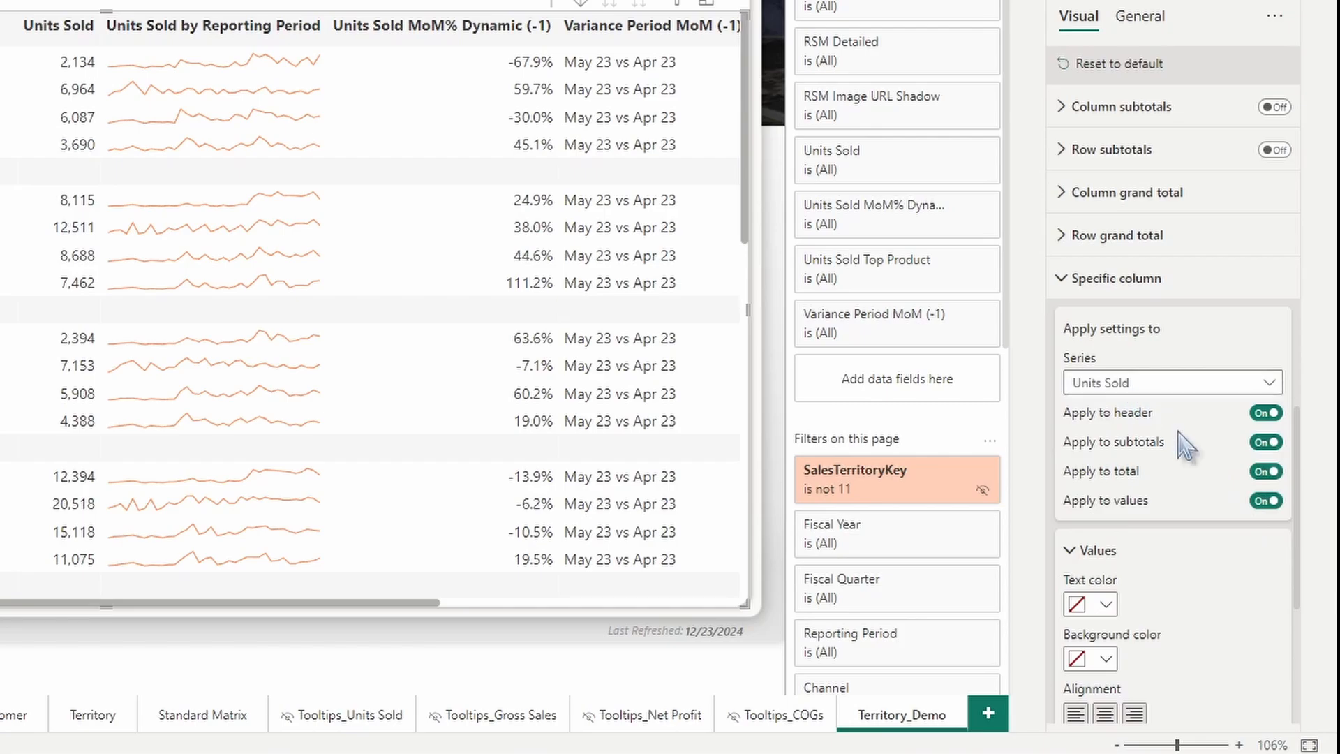
pyautogui.scroll(-2, 1182, 443)
pyautogui.click(1076, 609)
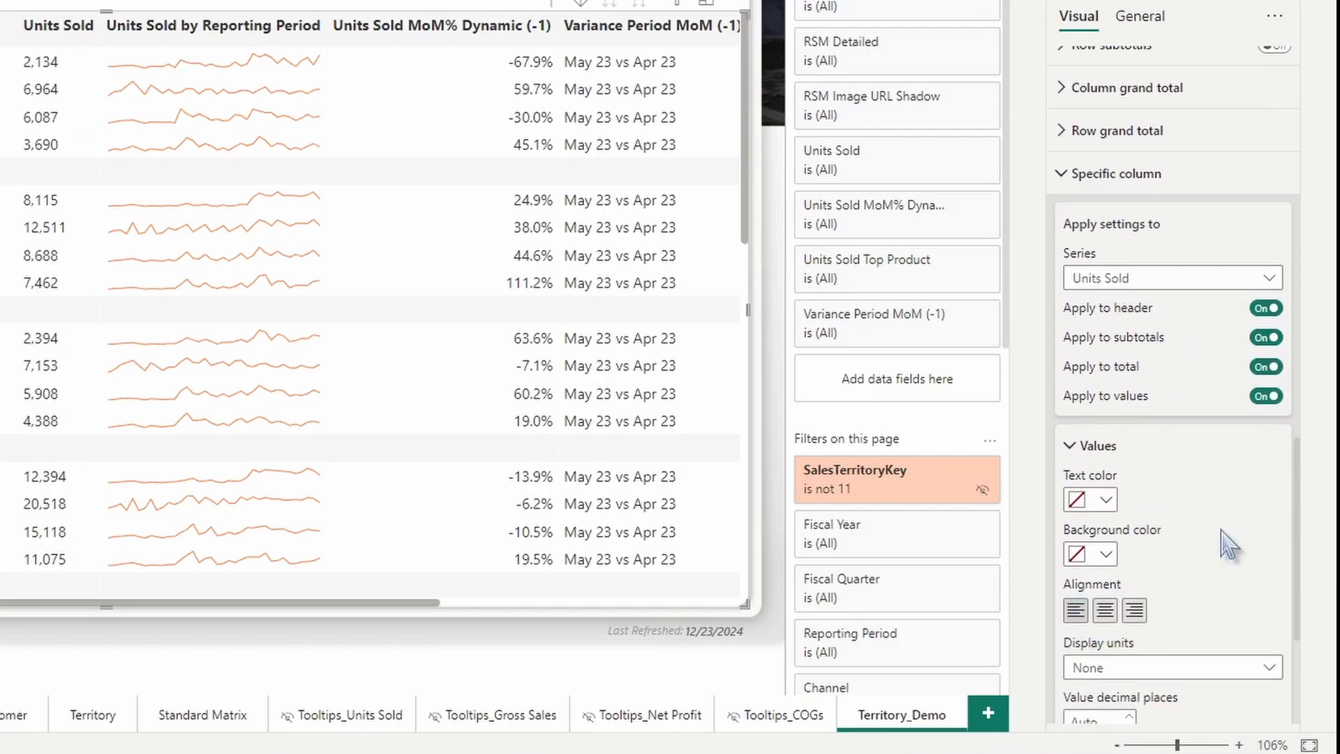
# Left-align the Units Sold by Reporting Period column, including header and total, and left-align the Units Sold MoM% Dynamic (-1) column
pyautogui.click(1148, 279)
pyautogui.click(1159, 328)
pyautogui.click(1267, 308)
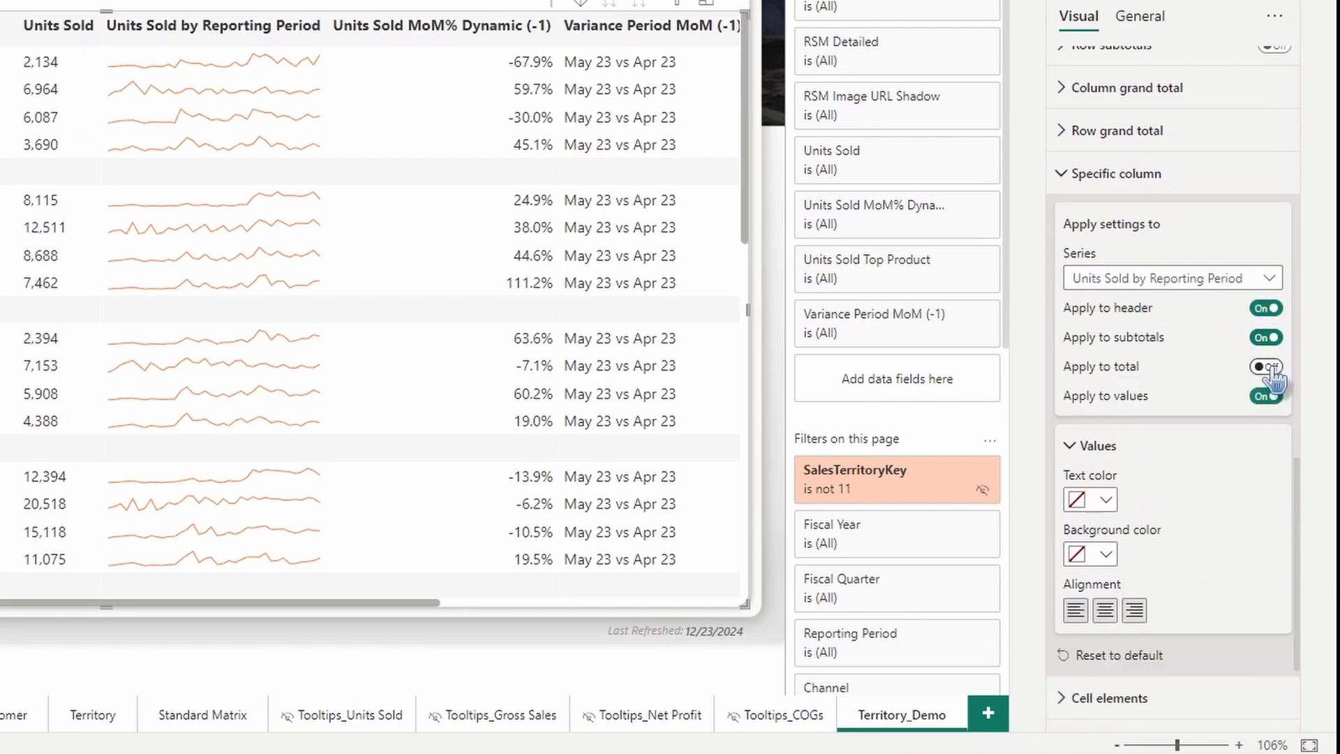
pyautogui.click(1267, 366)
pyautogui.click(1076, 609)
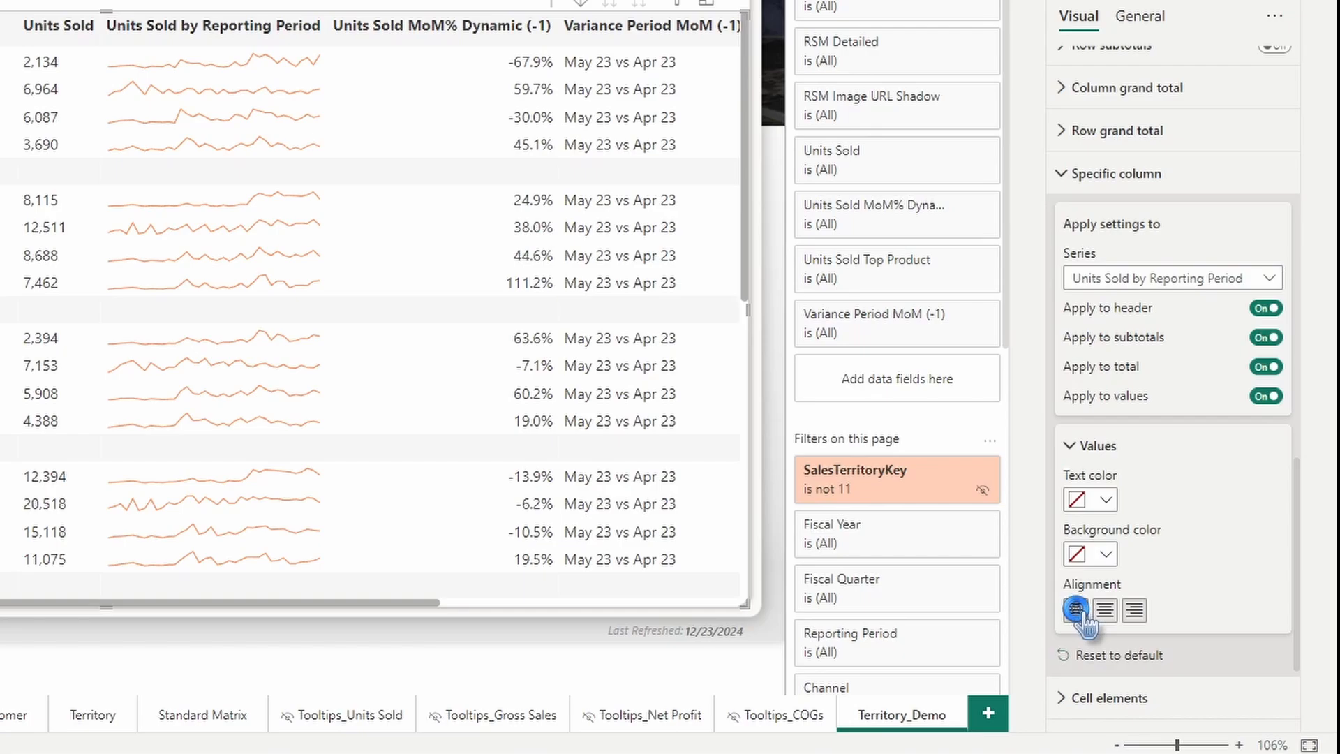
pyautogui.click(1159, 278)
pyautogui.click(1159, 352)
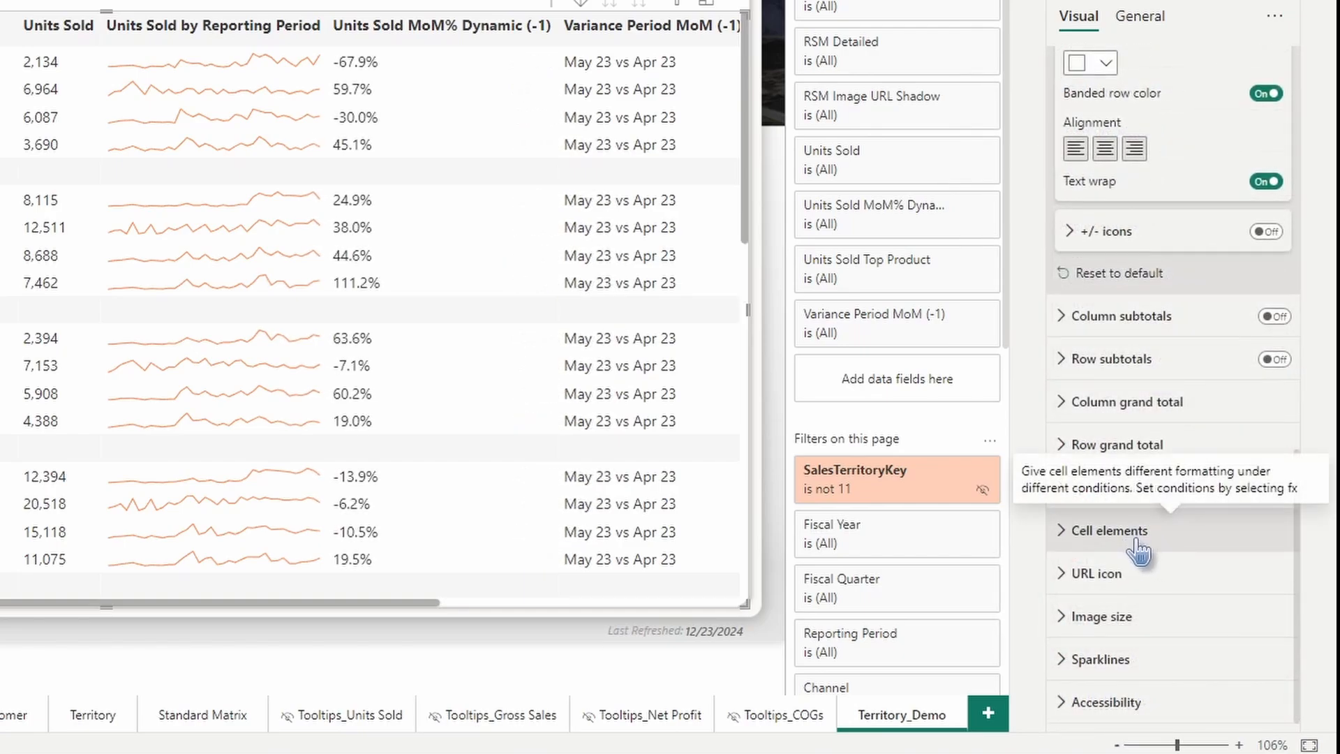
# Add data bars to the Units Sold cells, using the lightest orange theme tint for both positive and negative bars
pyautogui.click(1110, 530)
pyautogui.scroll(-3, 1155, 377)
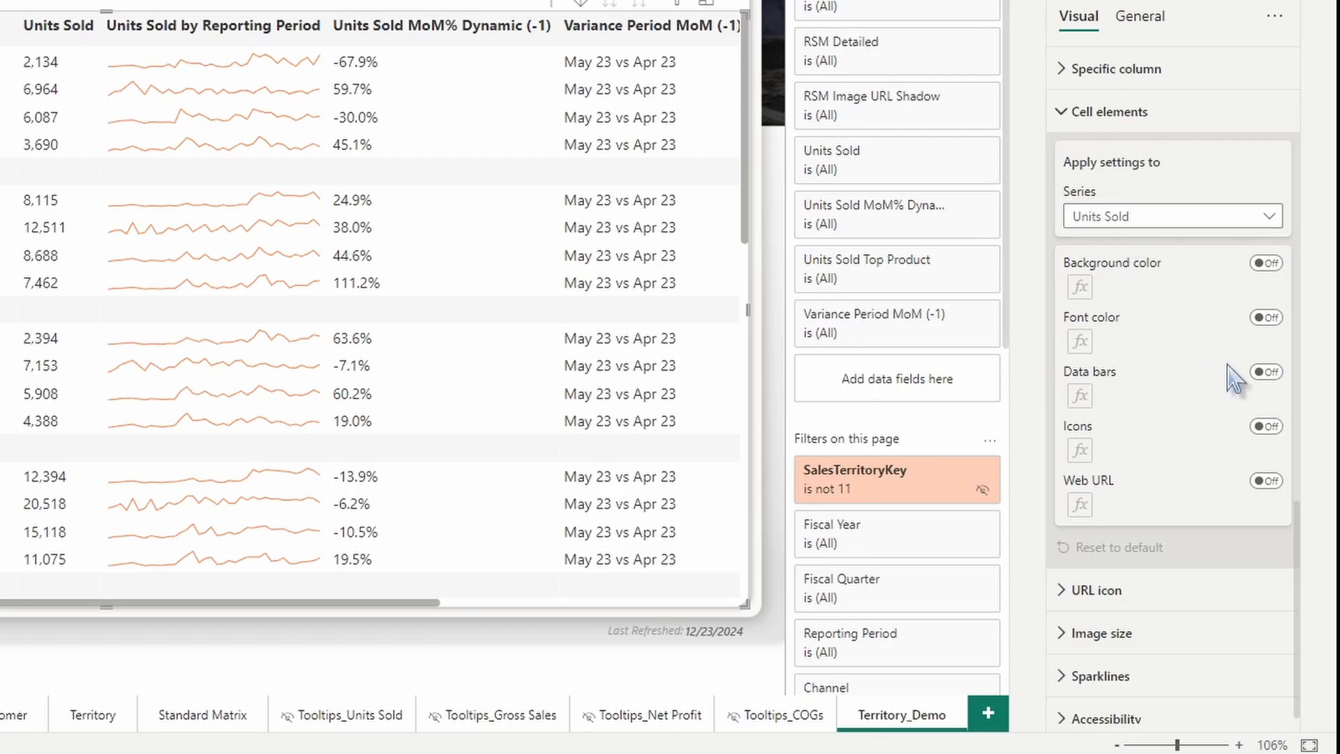
pyautogui.click(1267, 372)
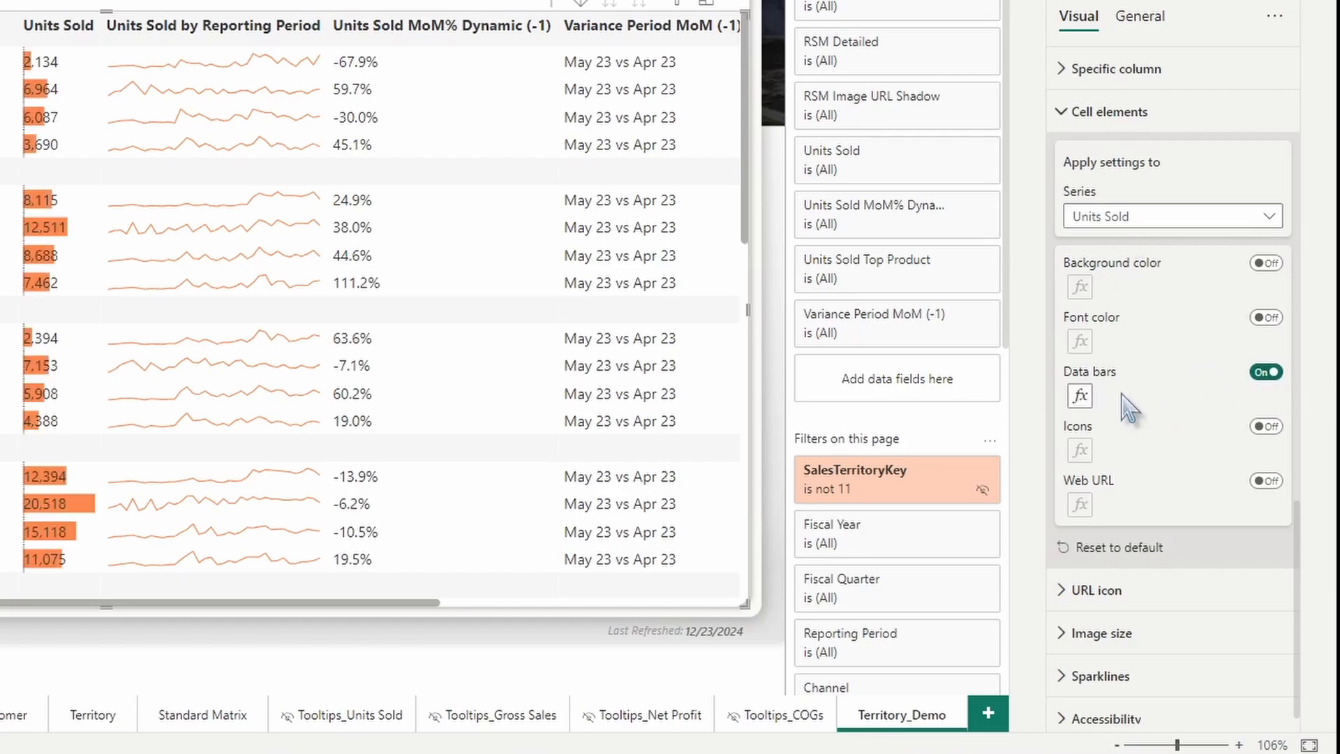
pyautogui.click(1081, 396)
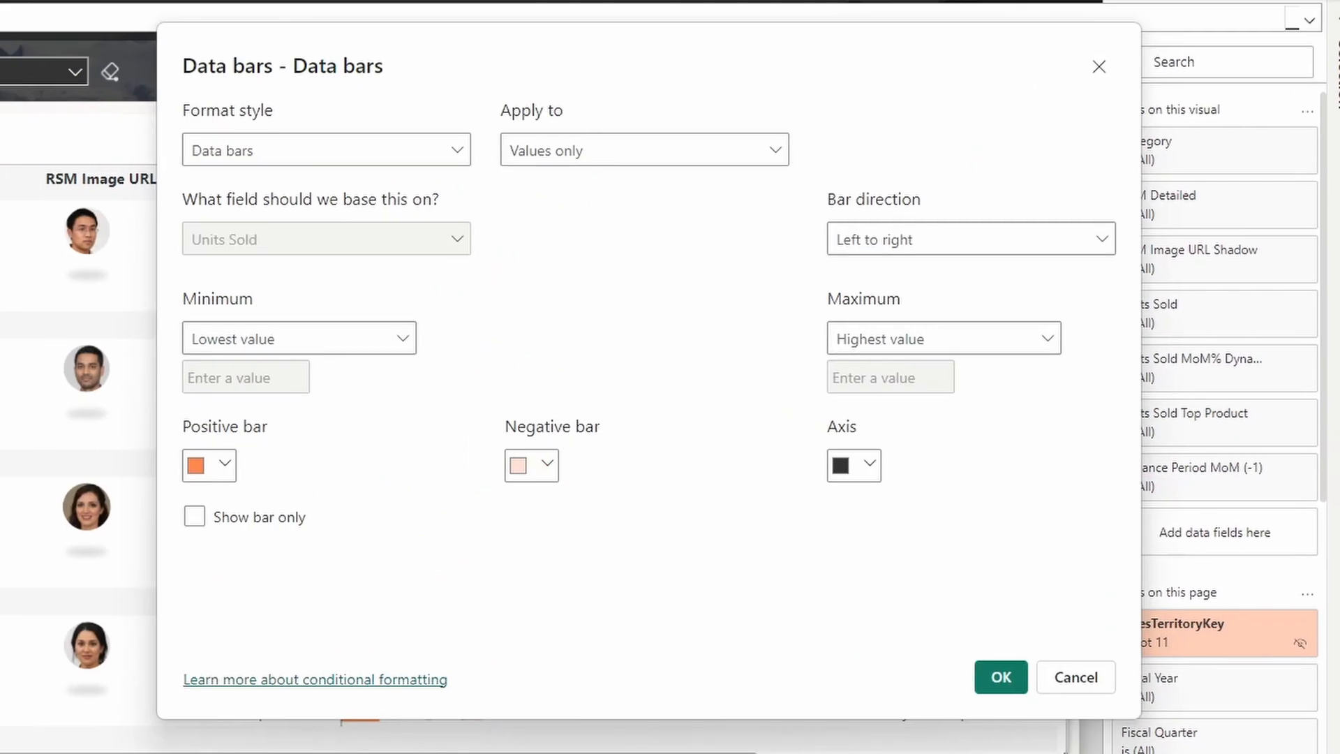
pyautogui.click(220, 466)
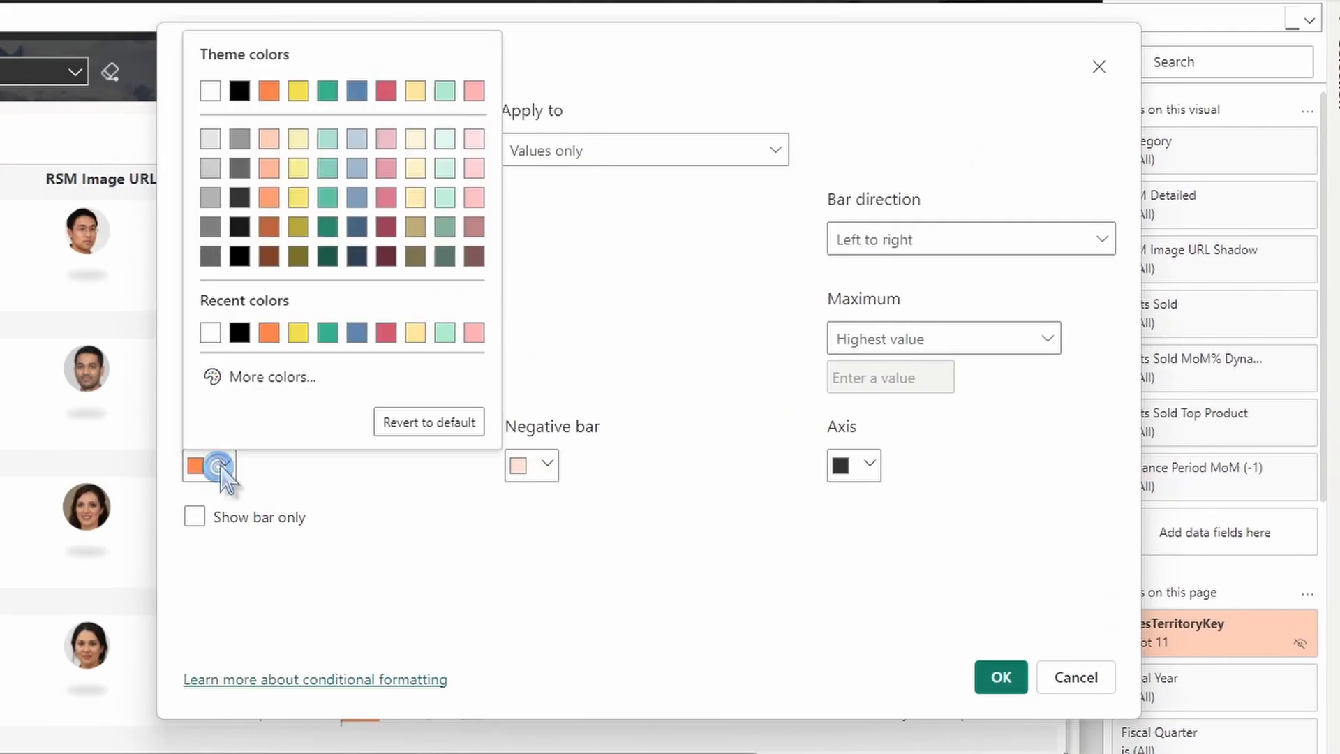
pyautogui.click(268, 139)
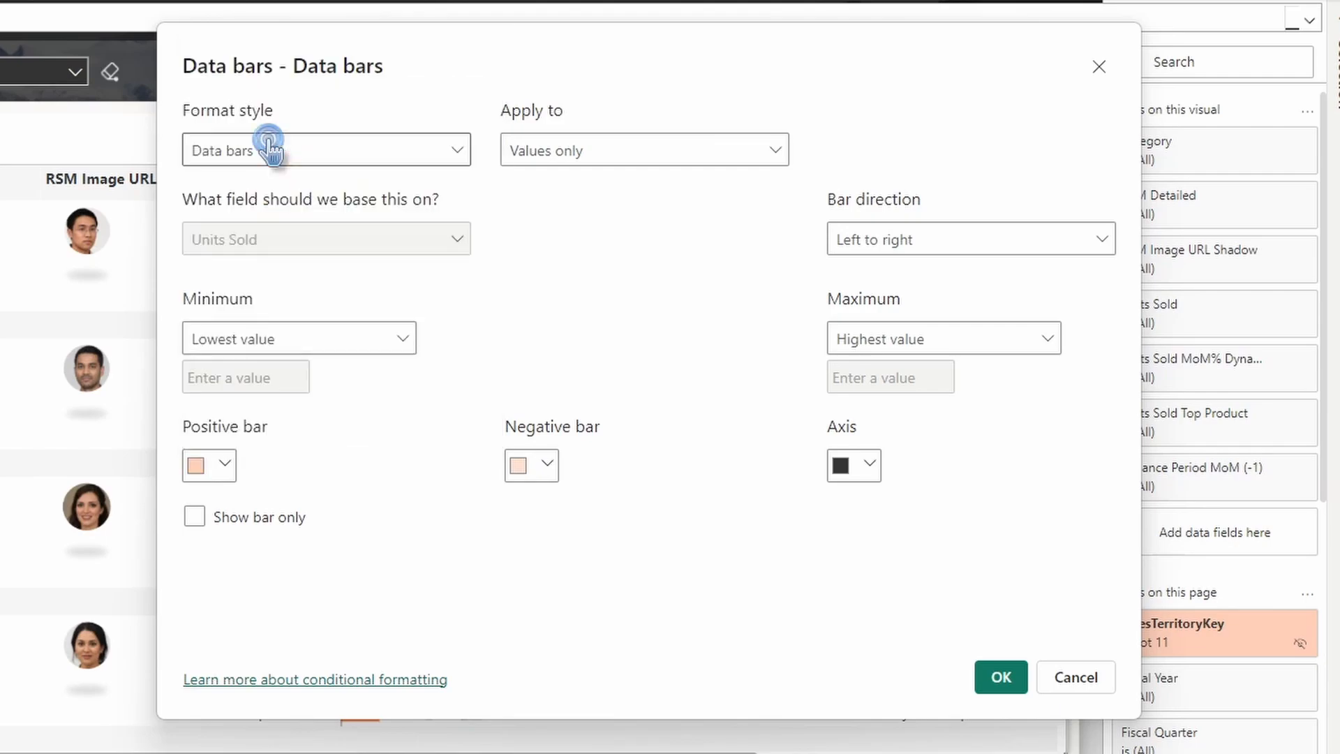
pyautogui.click(552, 474)
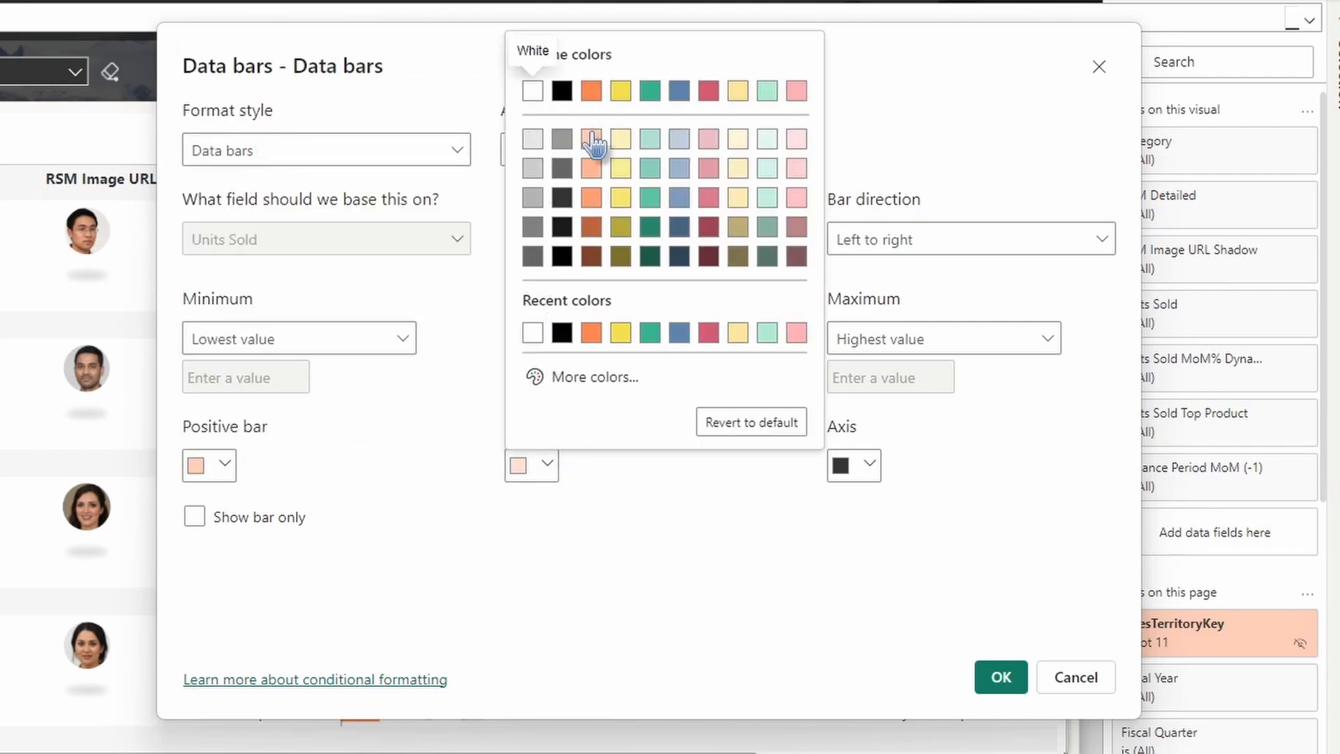
pyautogui.click(591, 139)
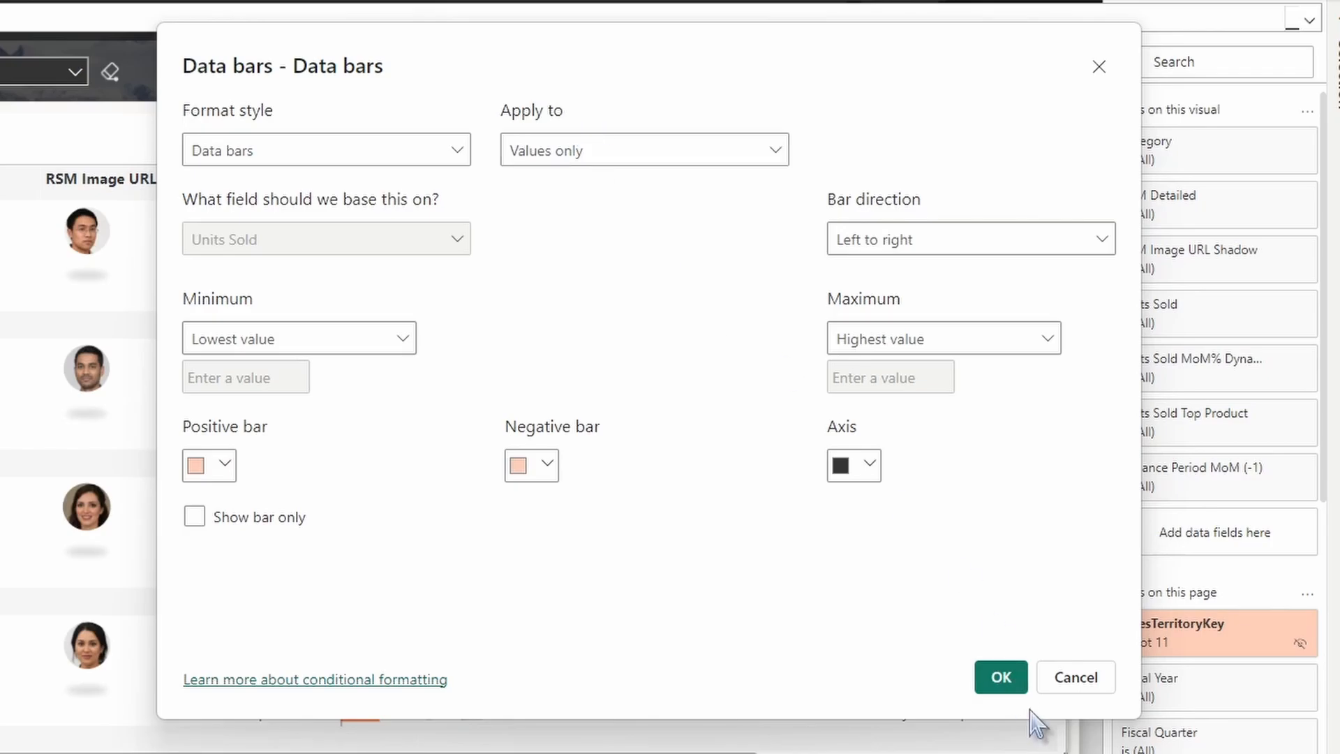
pyautogui.click(1000, 677)
# Add rule-based background colors to Units Sold MoM% Dynamic (-1): light red from Min to below 0, light green from 0 to Max
pyautogui.click(1163, 214)
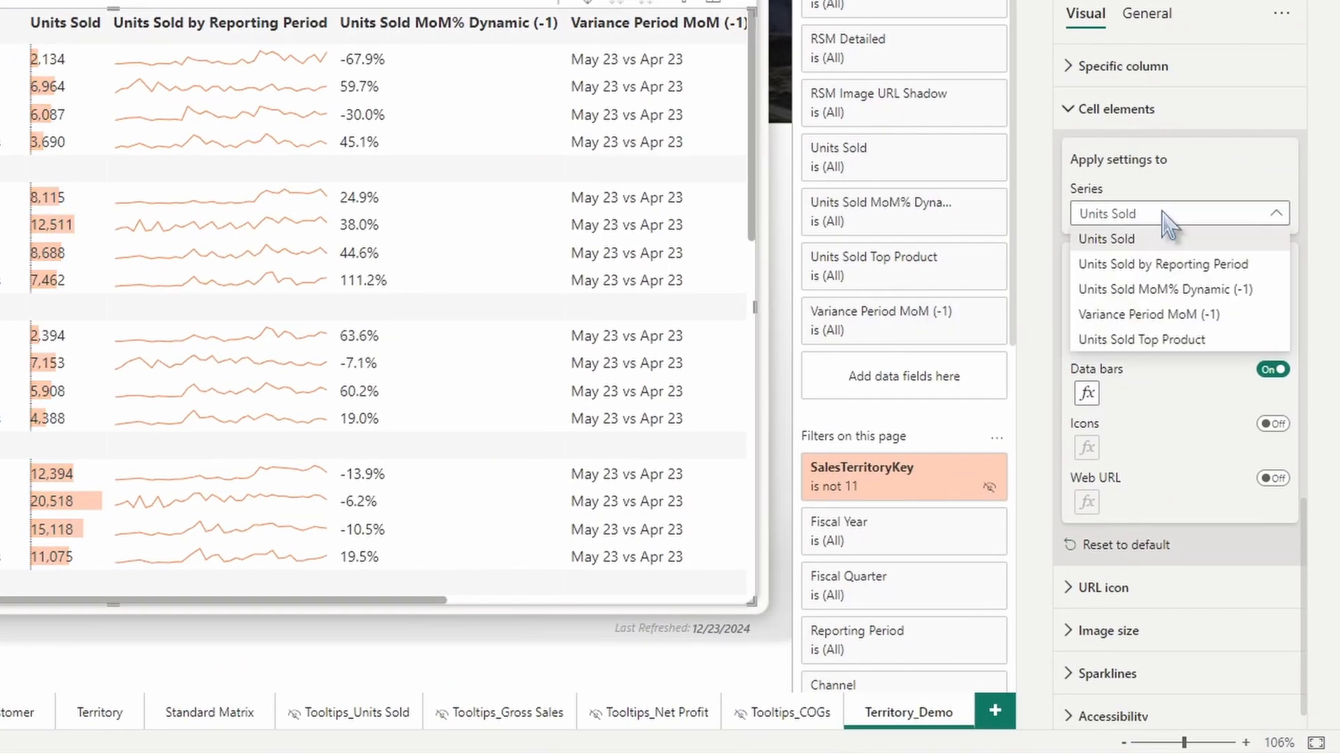
pyautogui.click(1143, 283)
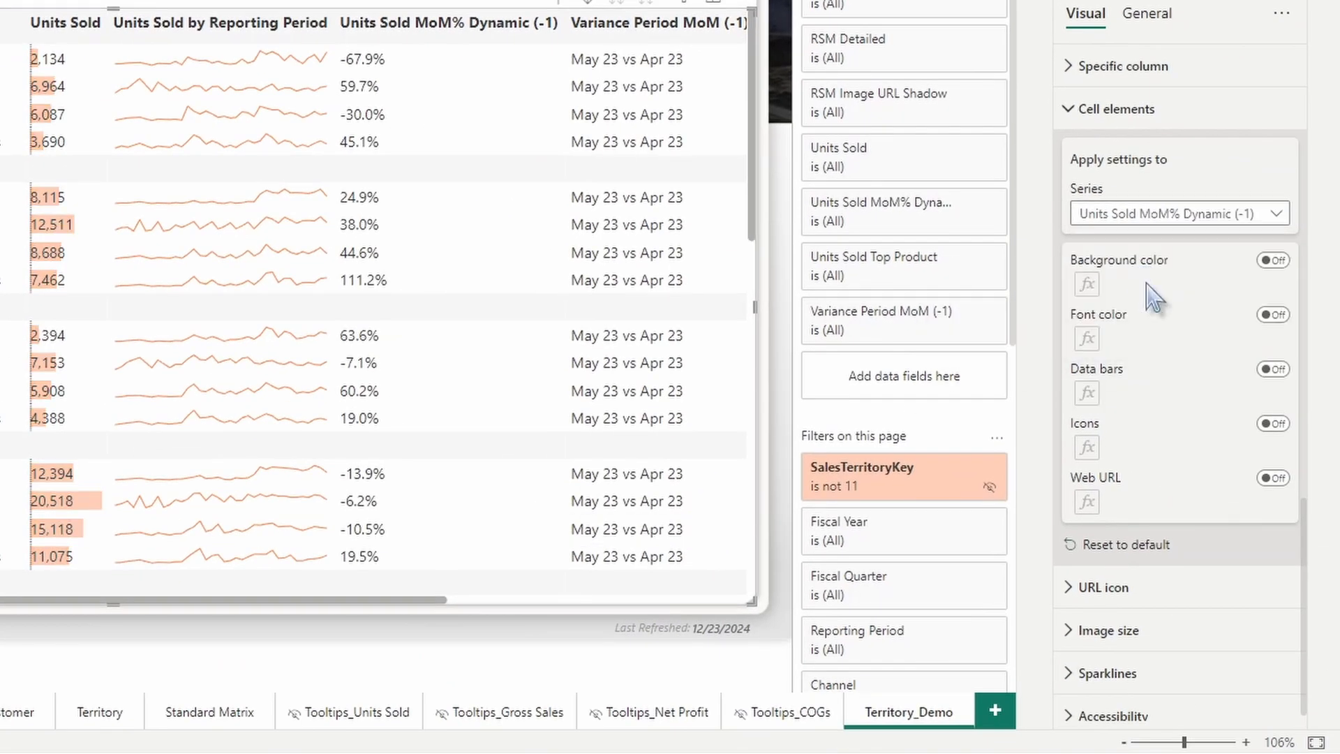
pyautogui.click(1277, 261)
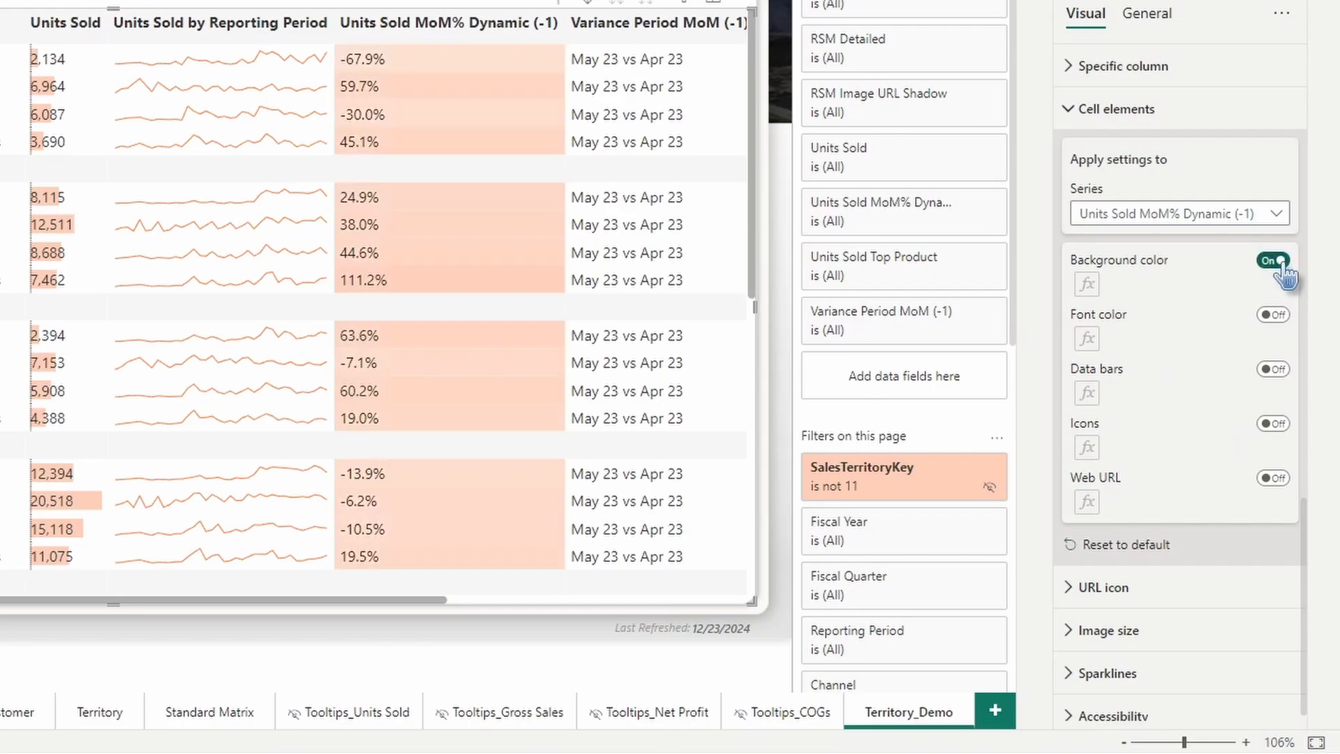
pyautogui.click(1087, 284)
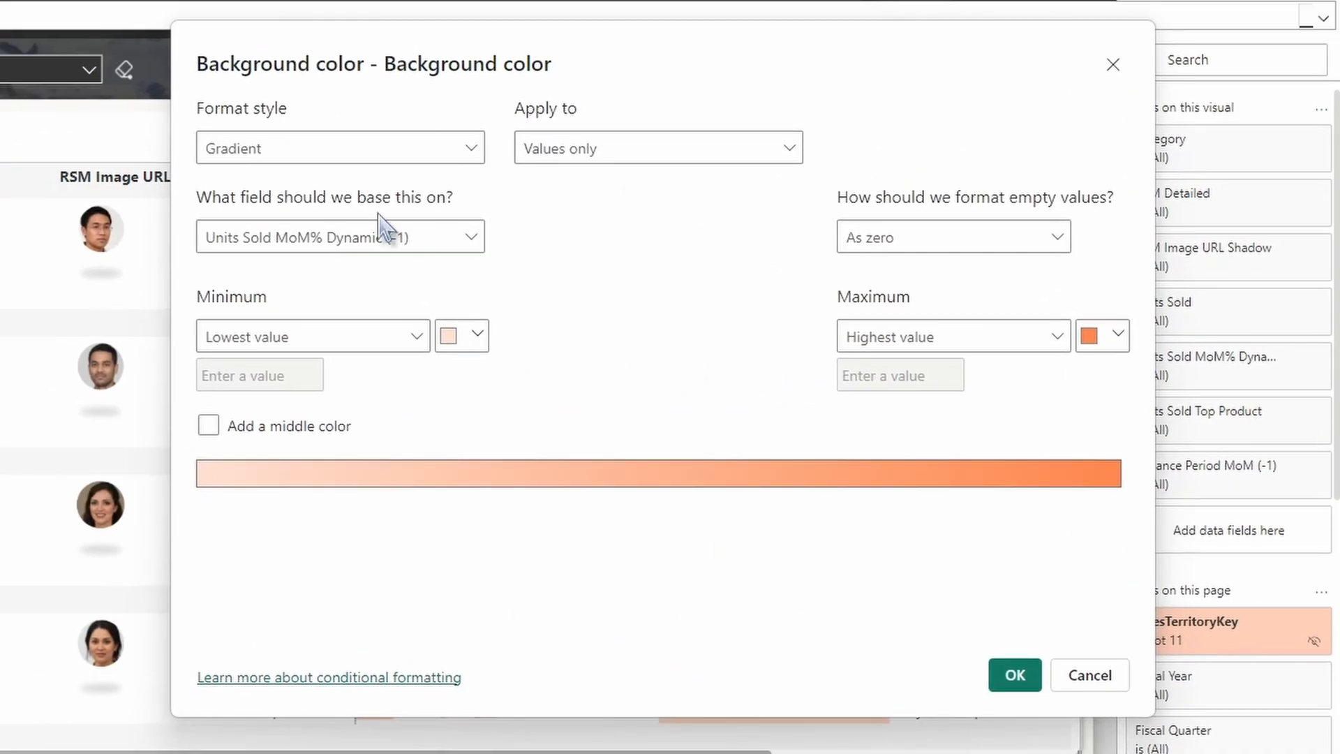
pyautogui.click(301, 150)
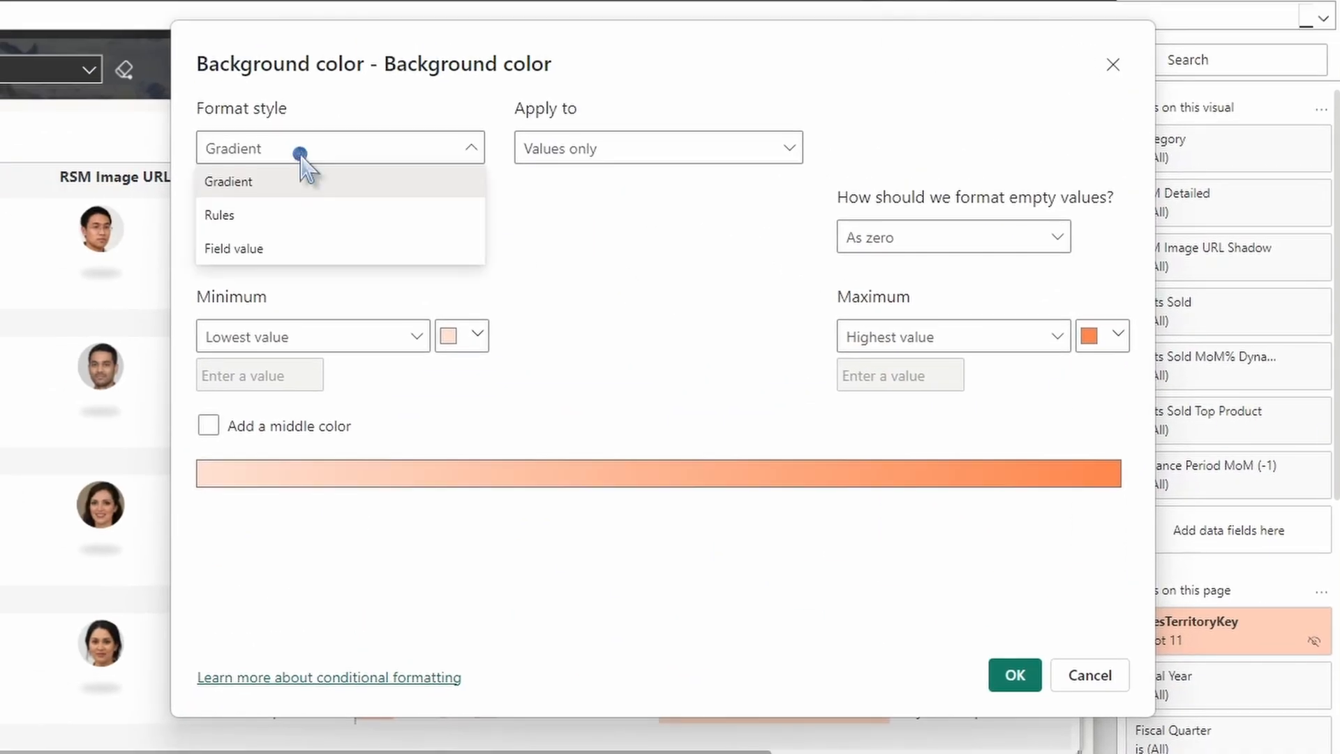
pyautogui.click(227, 215)
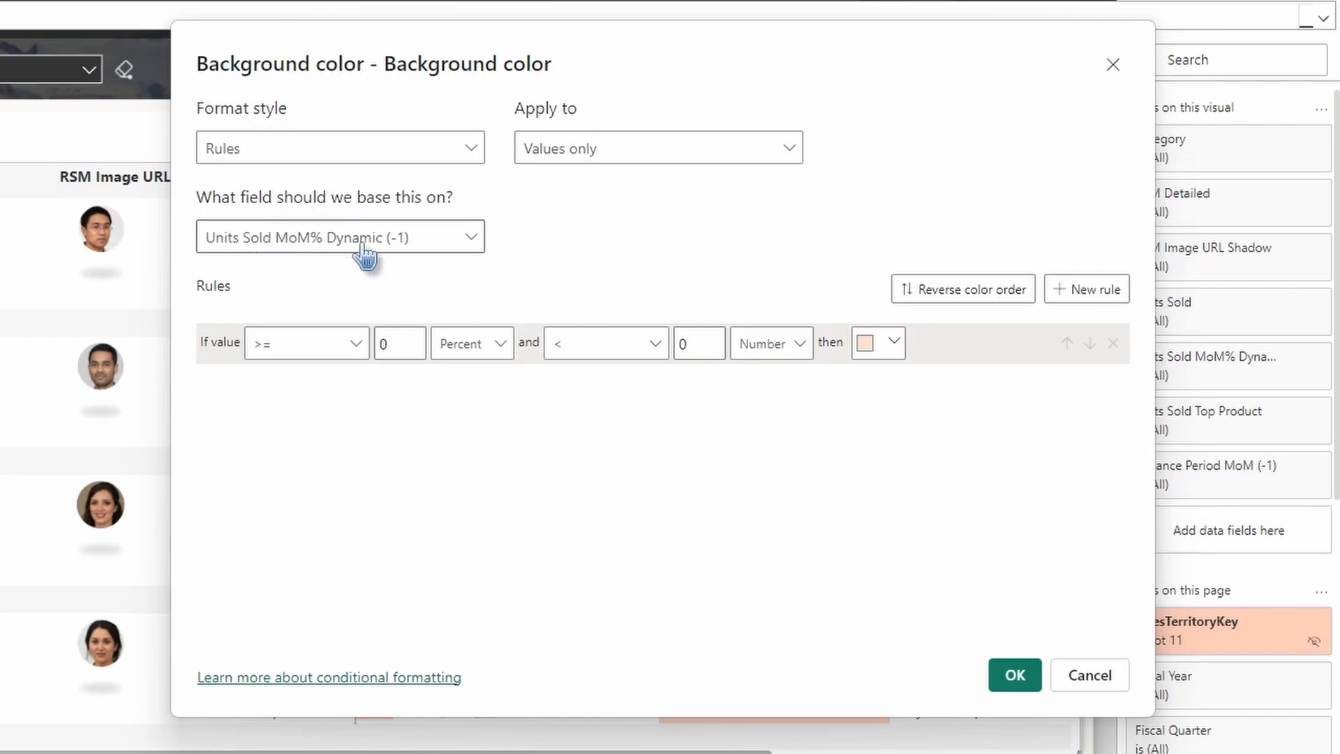
pyautogui.click(1108, 290)
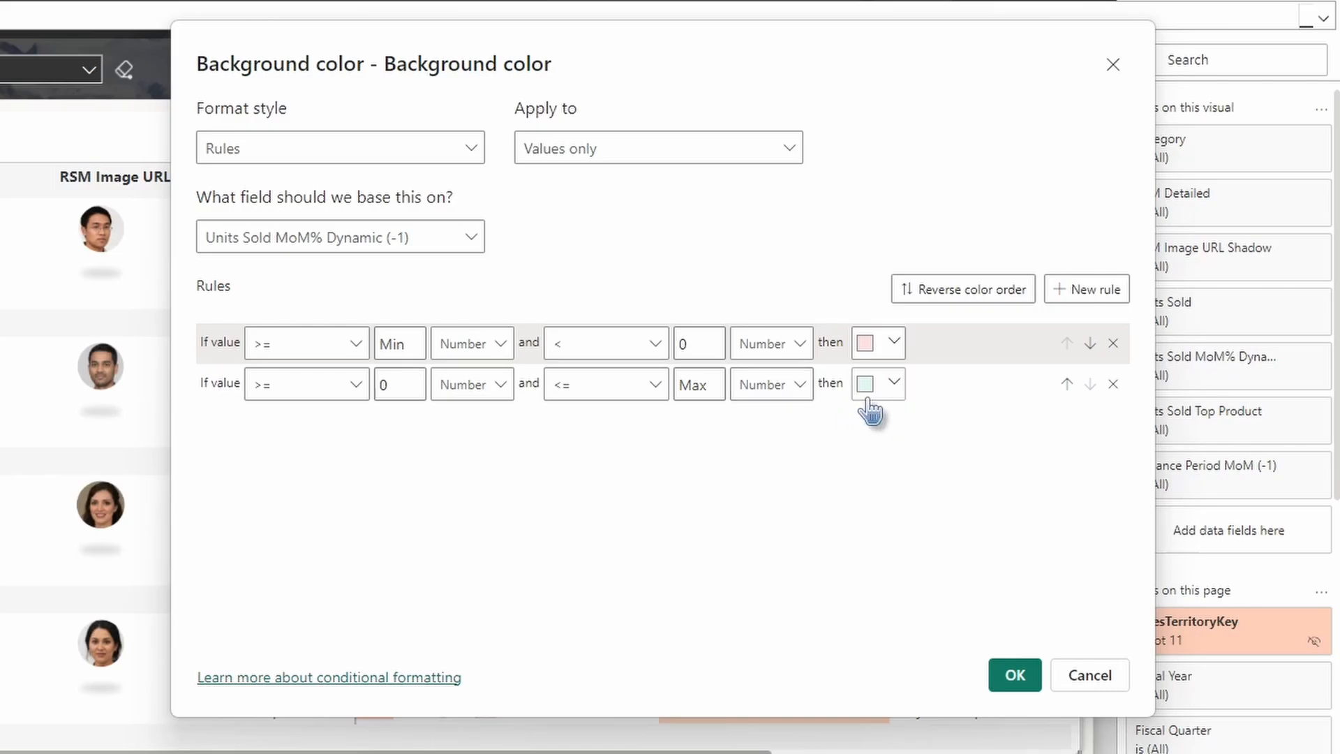
pyautogui.click(1015, 677)
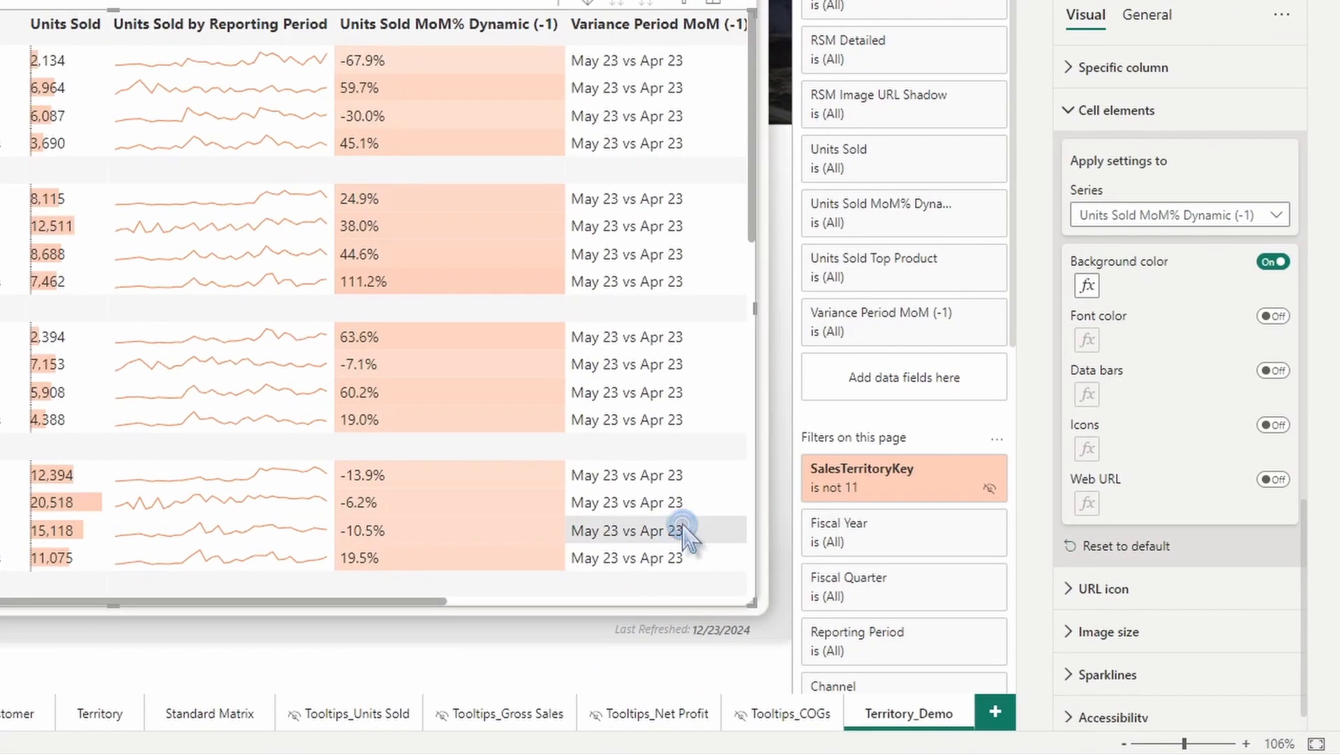
# Add rule-based icons to Units Sold MoM% Dynamic (-1): red down triangle from Min to below 0, green up triangle from 0 to Max
pyautogui.click(1274, 425)
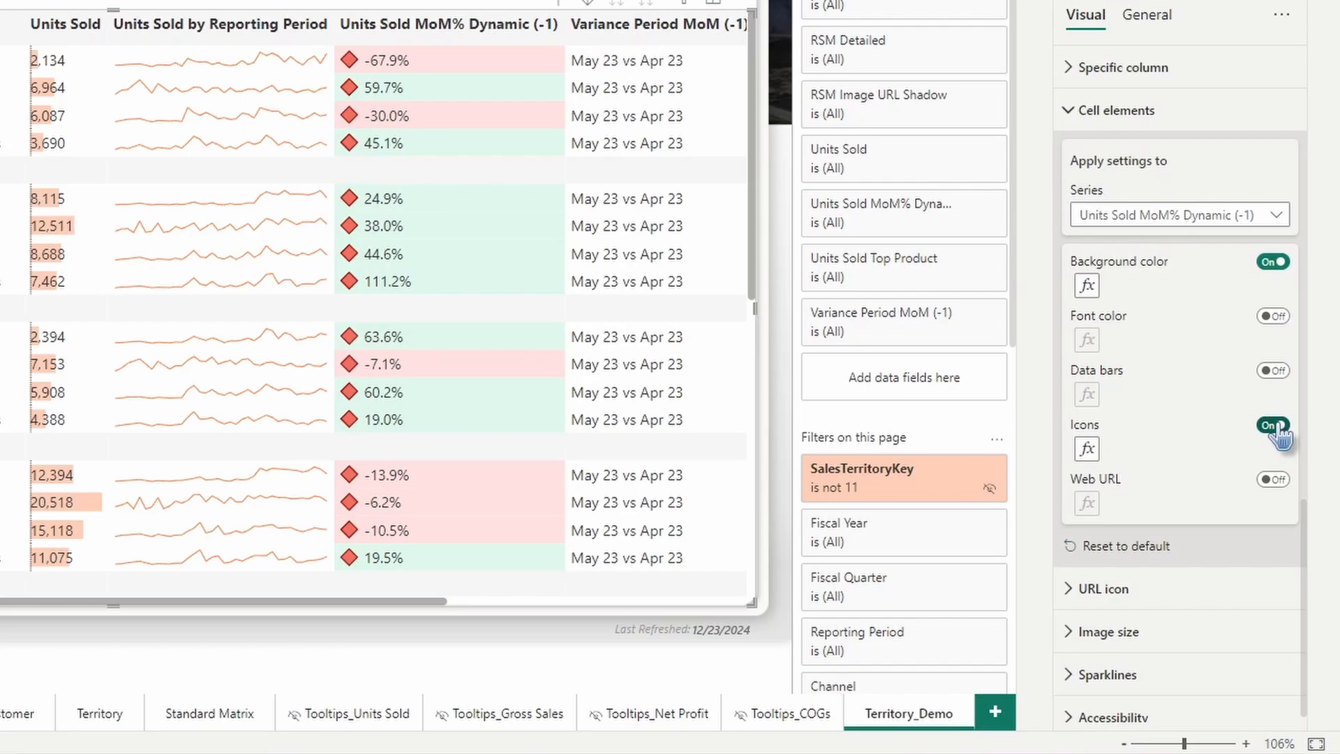
pyautogui.click(1087, 450)
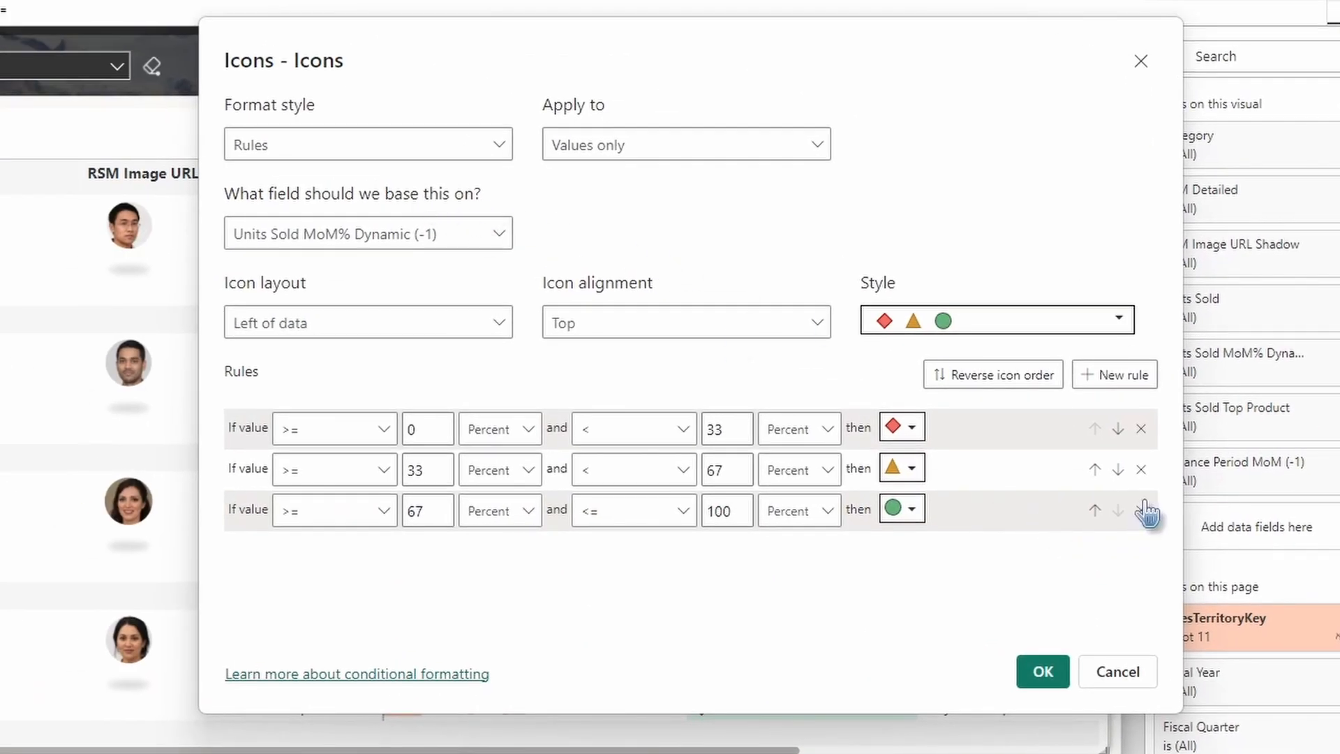
pyautogui.click(1143, 510)
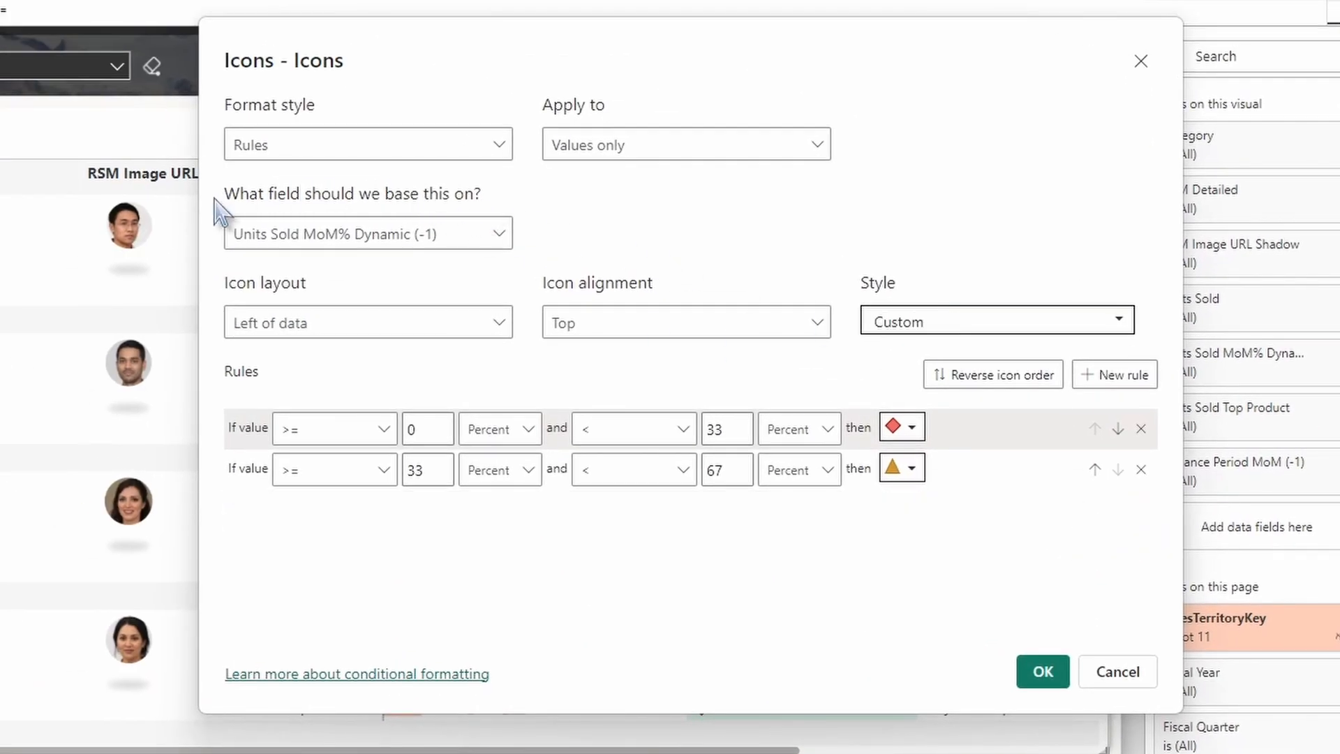
pyautogui.click(911, 428)
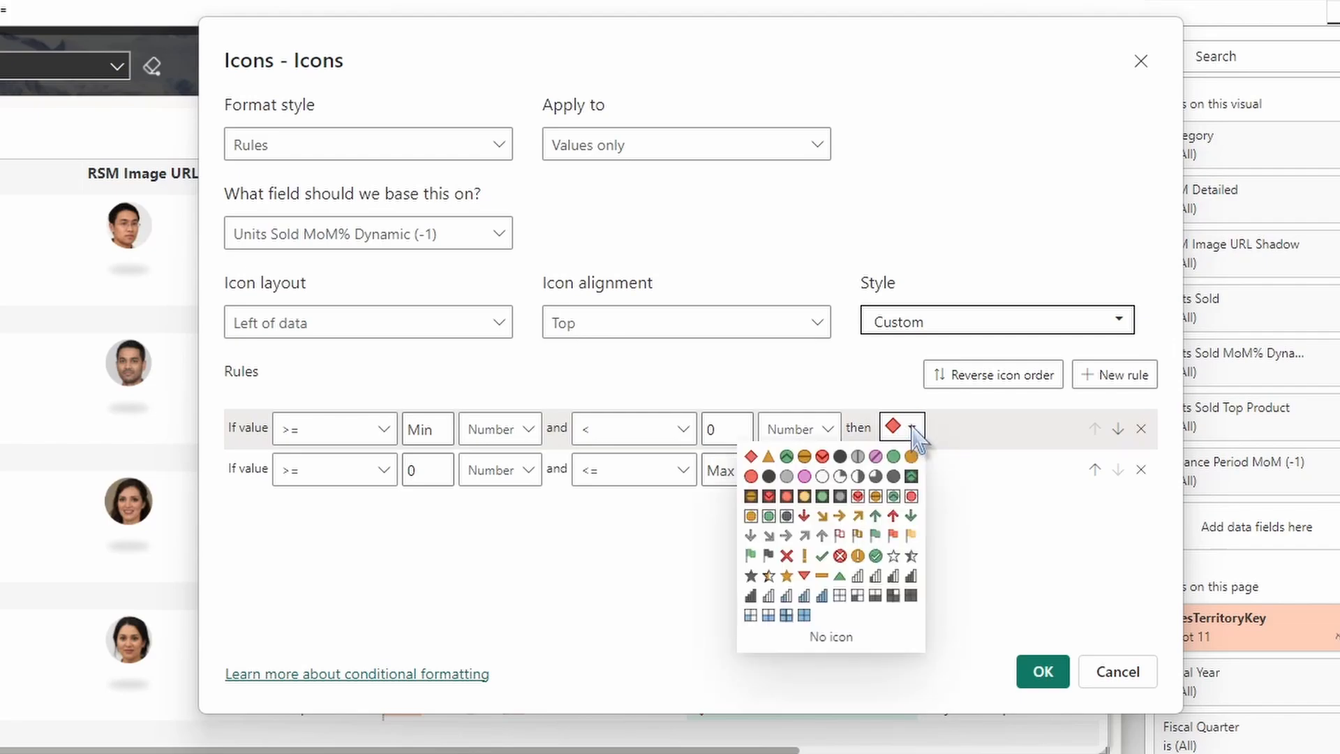
pyautogui.click(806, 576)
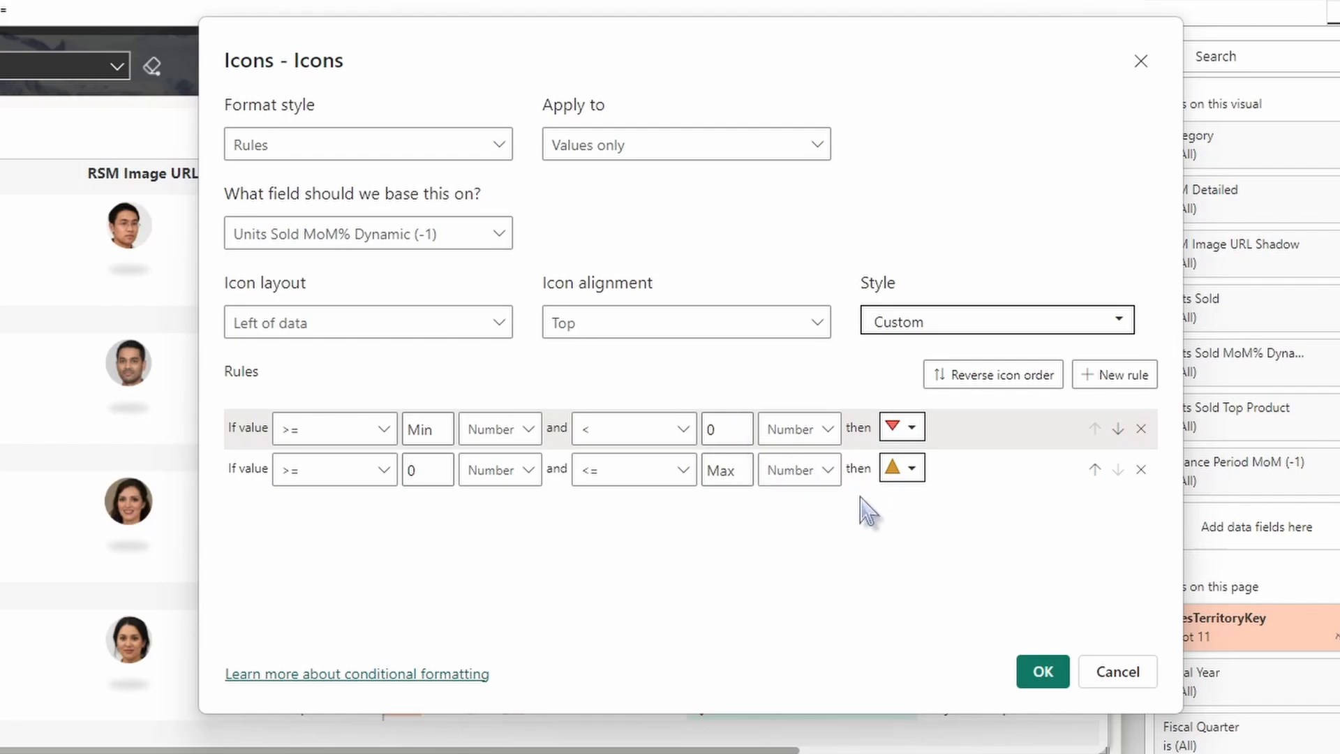
pyautogui.click(906, 469)
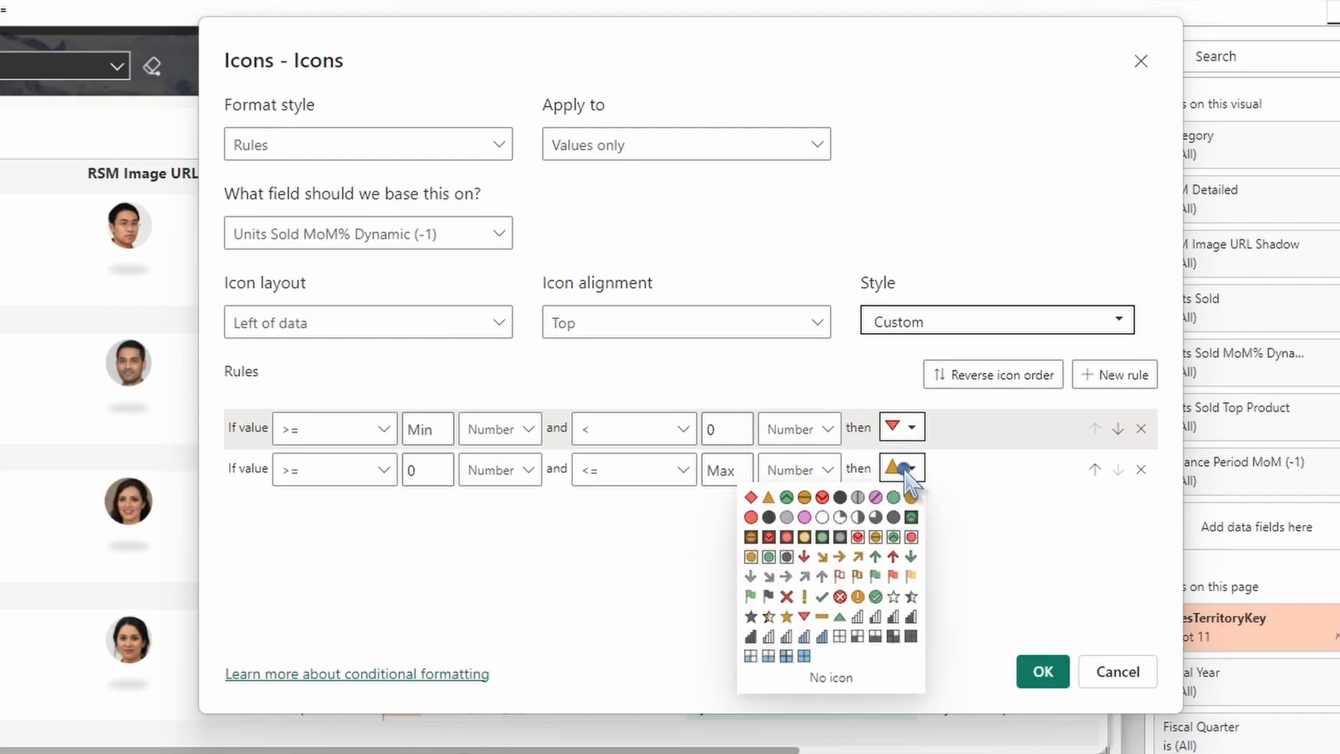
pyautogui.click(840, 617)
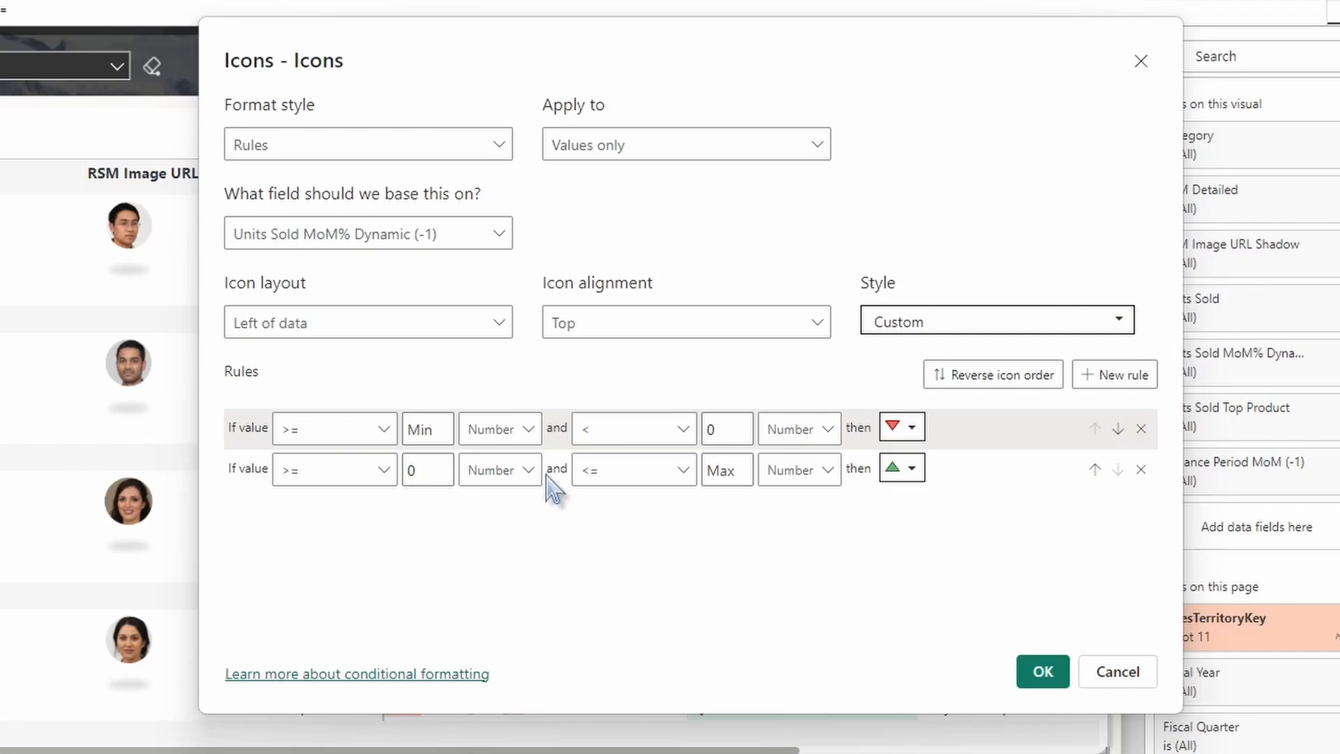
pyautogui.click(1043, 671)
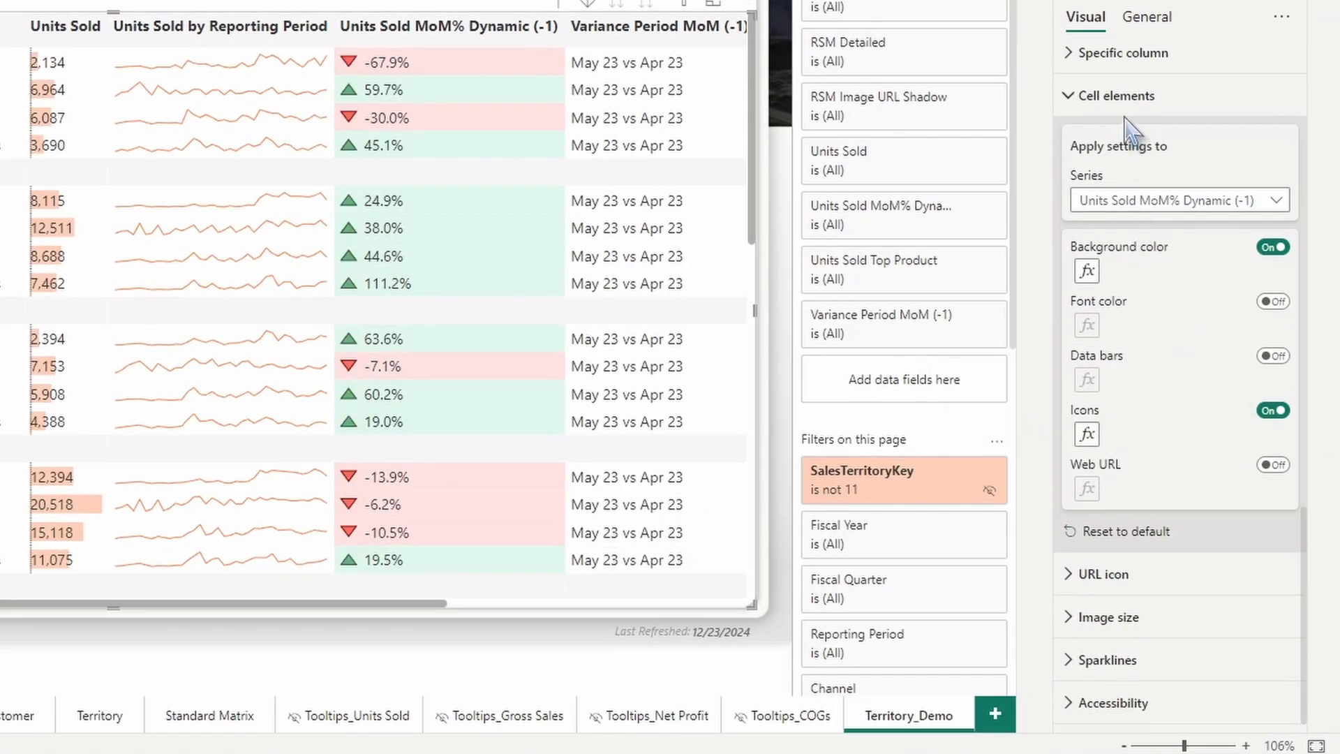
# Set the matrix image size to 100 px in both height and width
pyautogui.click(1125, 112)
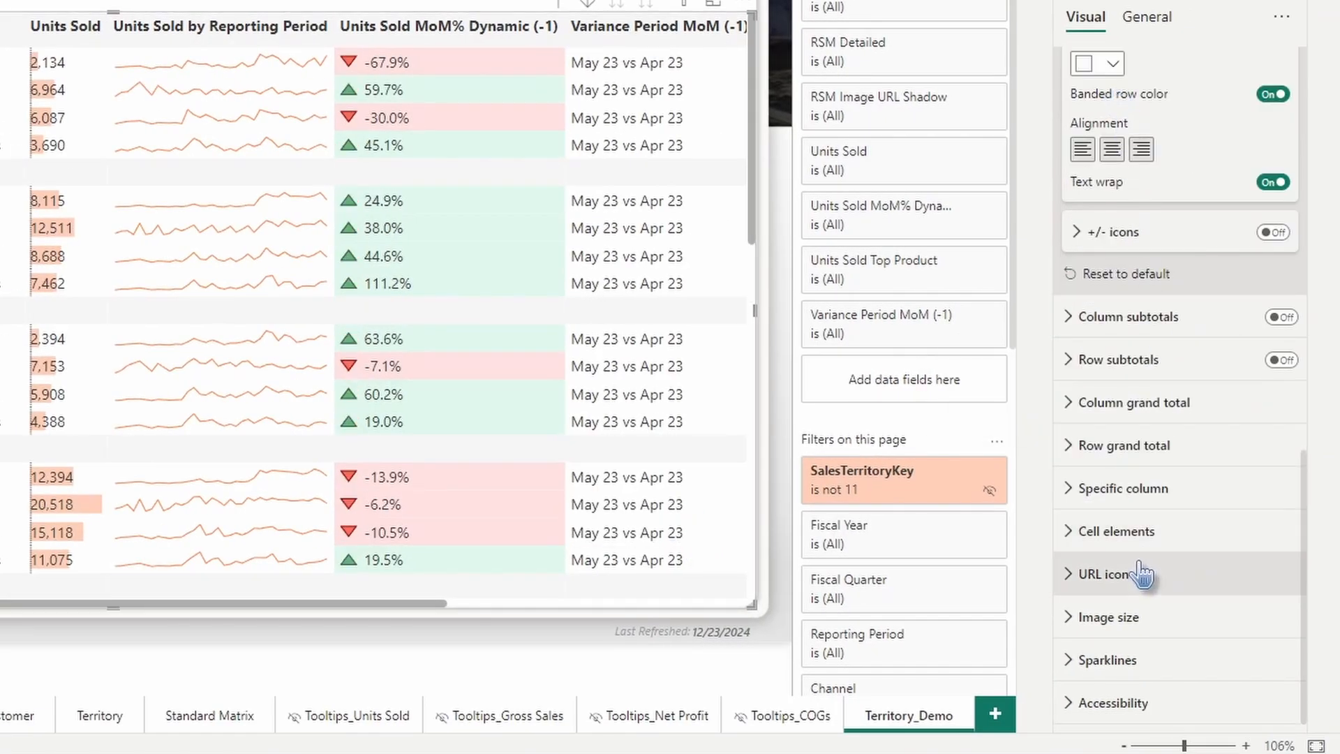
pyautogui.click(1142, 621)
pyautogui.scroll(-2, 1180, 564)
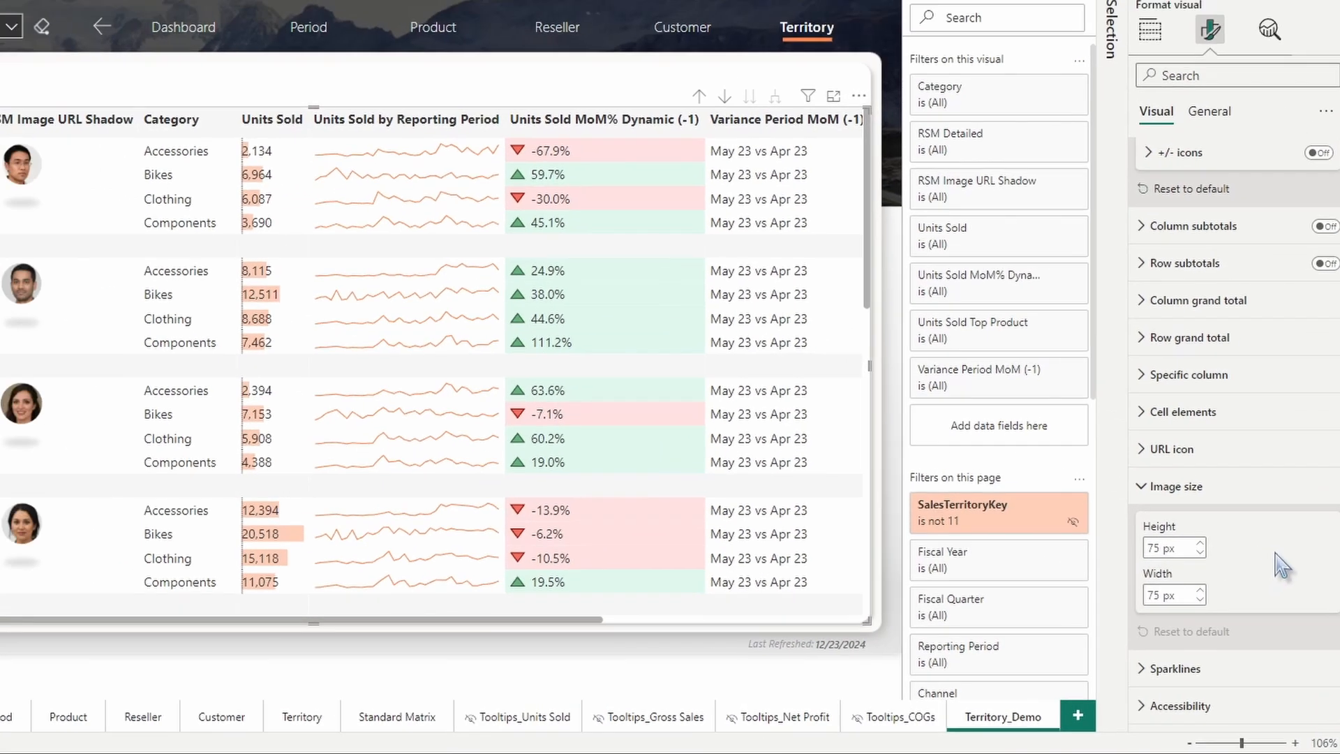
pyautogui.doubleClick(1156, 548)
pyautogui.write('100')
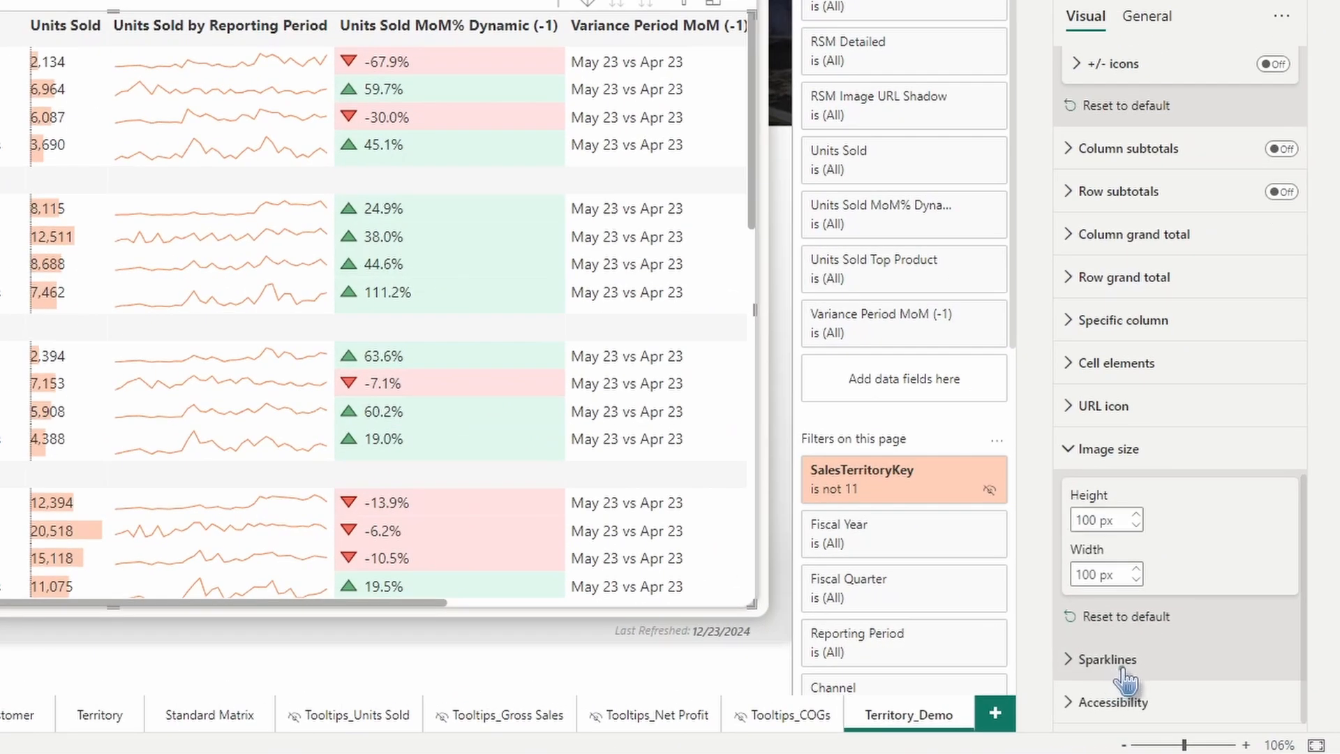
# Show markers at the highest point of the Units Sold by Reporting Period sparklines
pyautogui.click(1181, 654)
pyautogui.scroll(-2, 1175, 611)
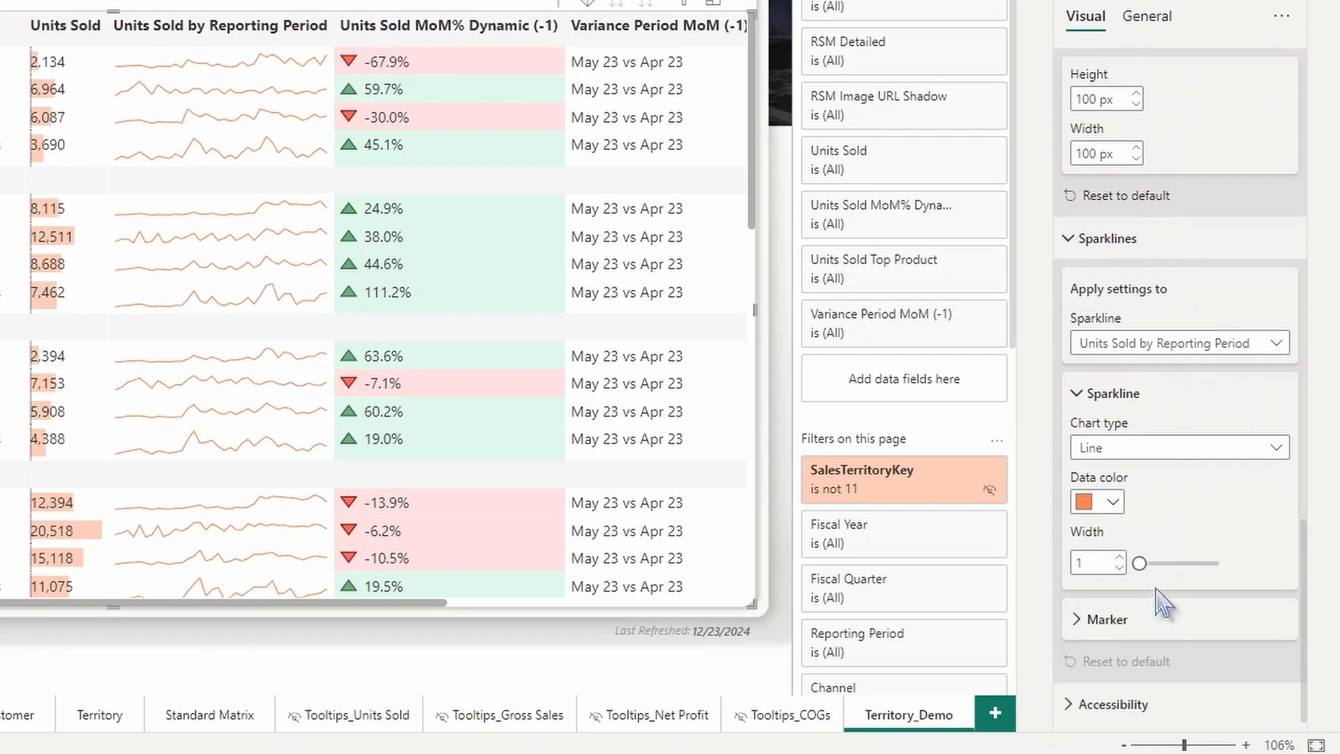
pyautogui.scroll(-2, 1154, 598)
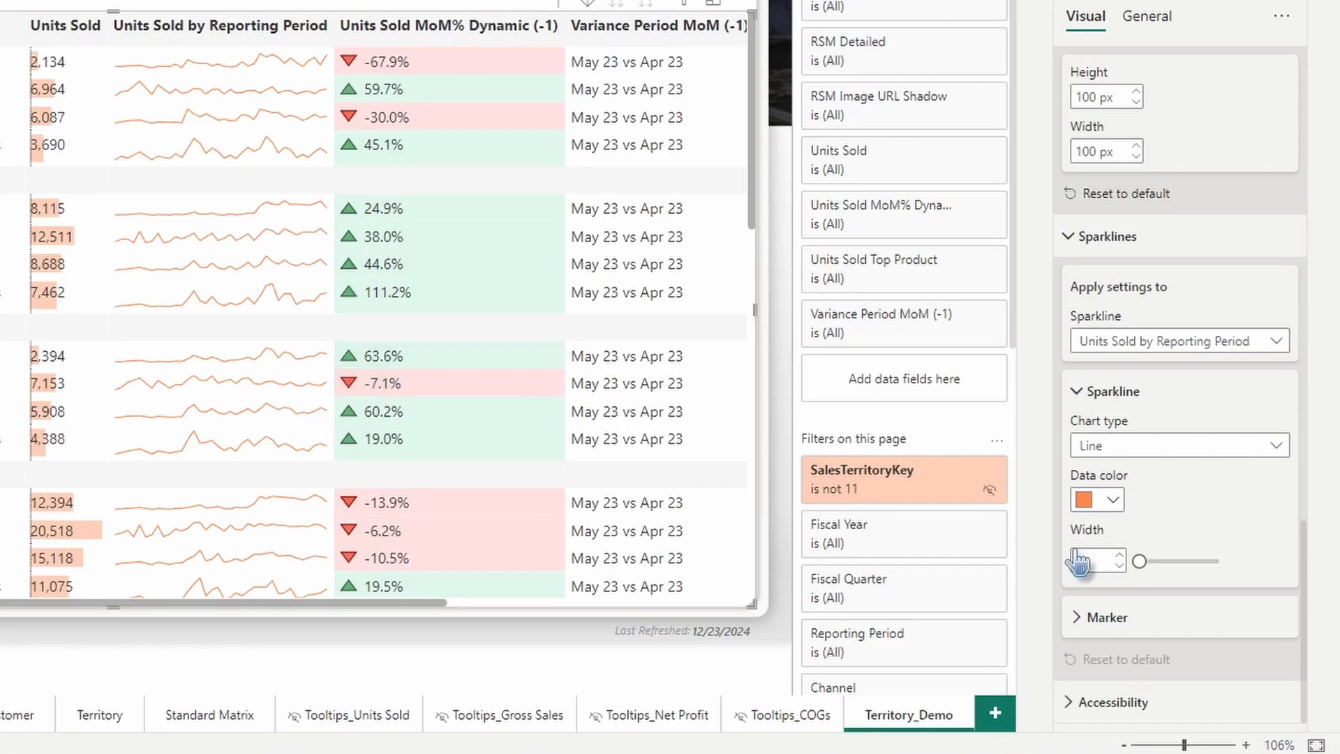
pyautogui.click(1142, 617)
pyautogui.scroll(-2, 1159, 607)
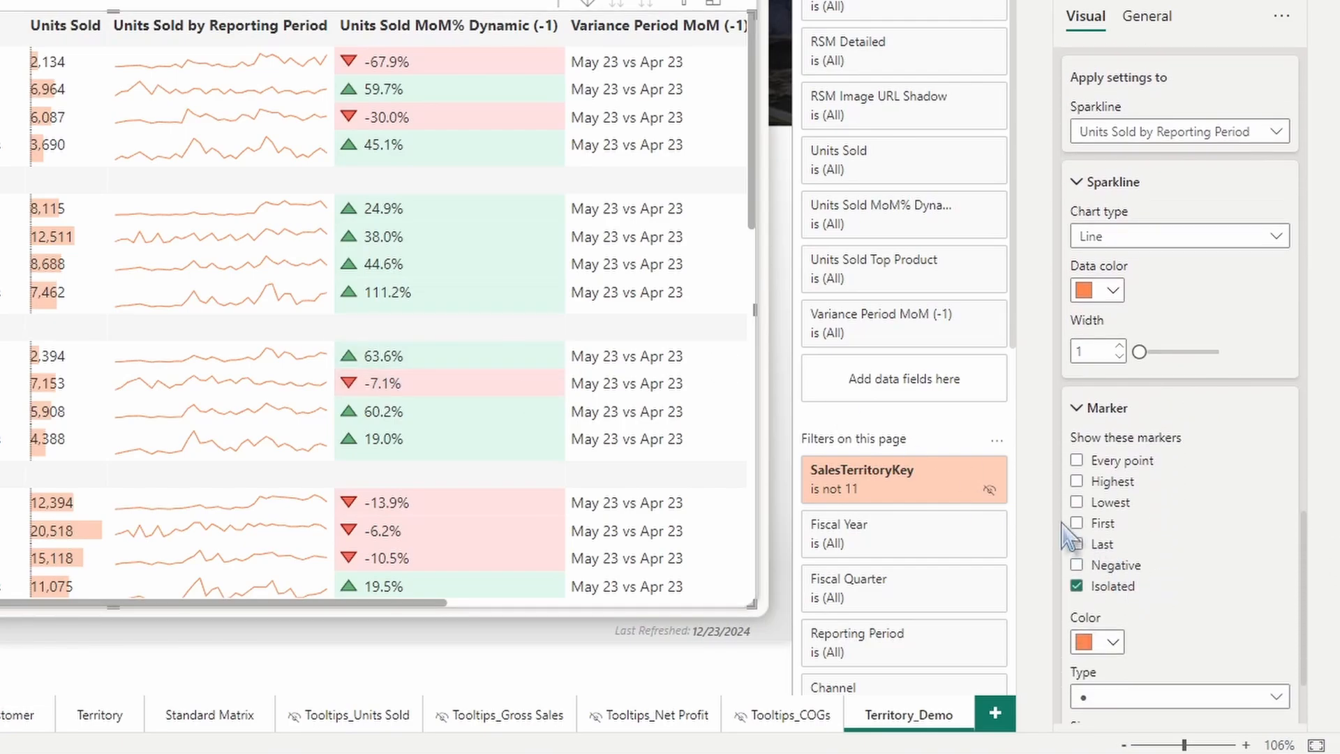
pyautogui.click(1077, 482)
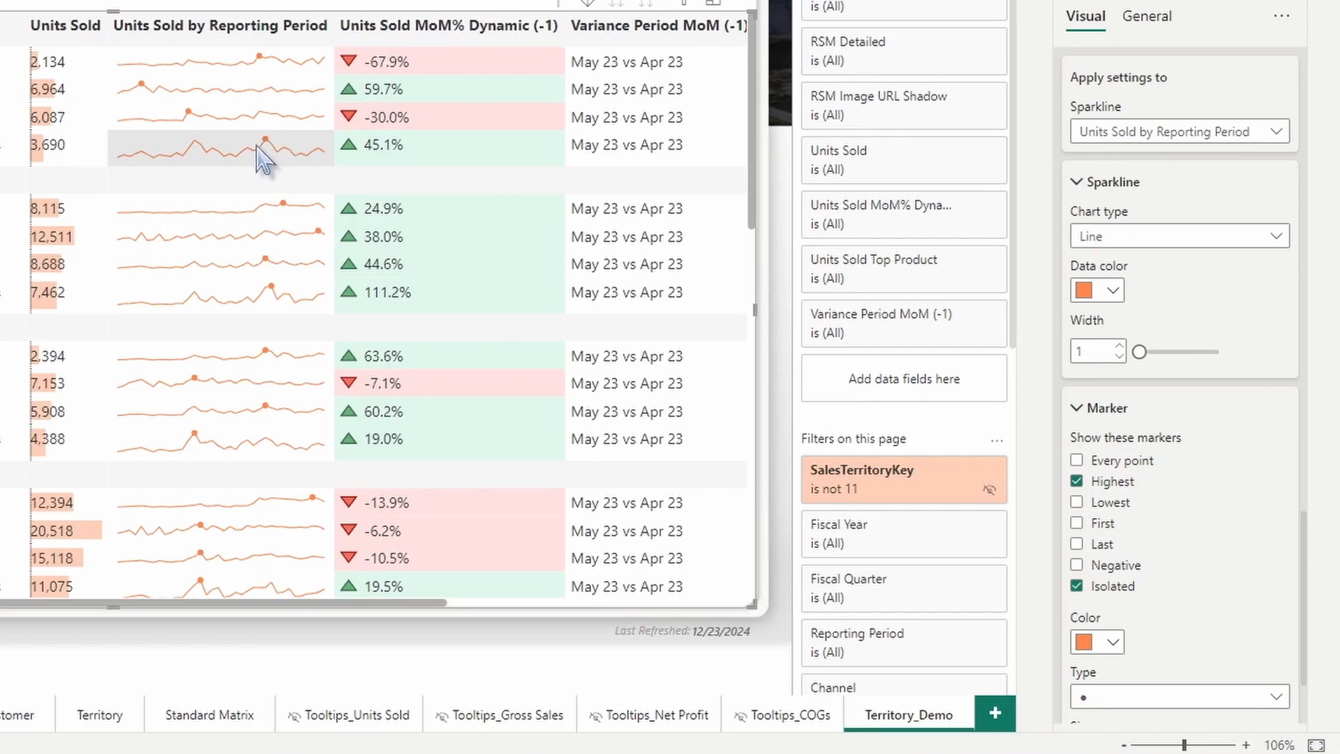
# Change the sparkline markers to triangles and color them dark gray #333333
pyautogui.scroll(-3, 1180, 488)
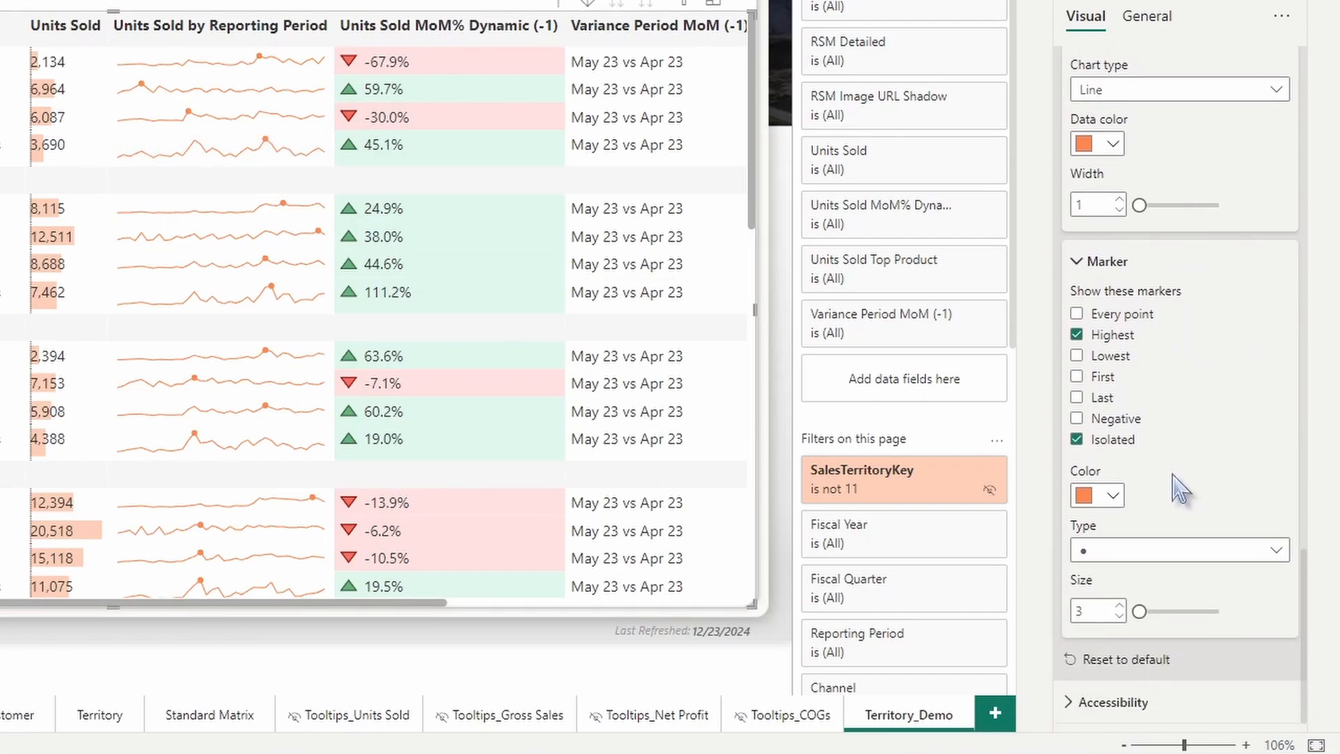
pyautogui.click(1144, 550)
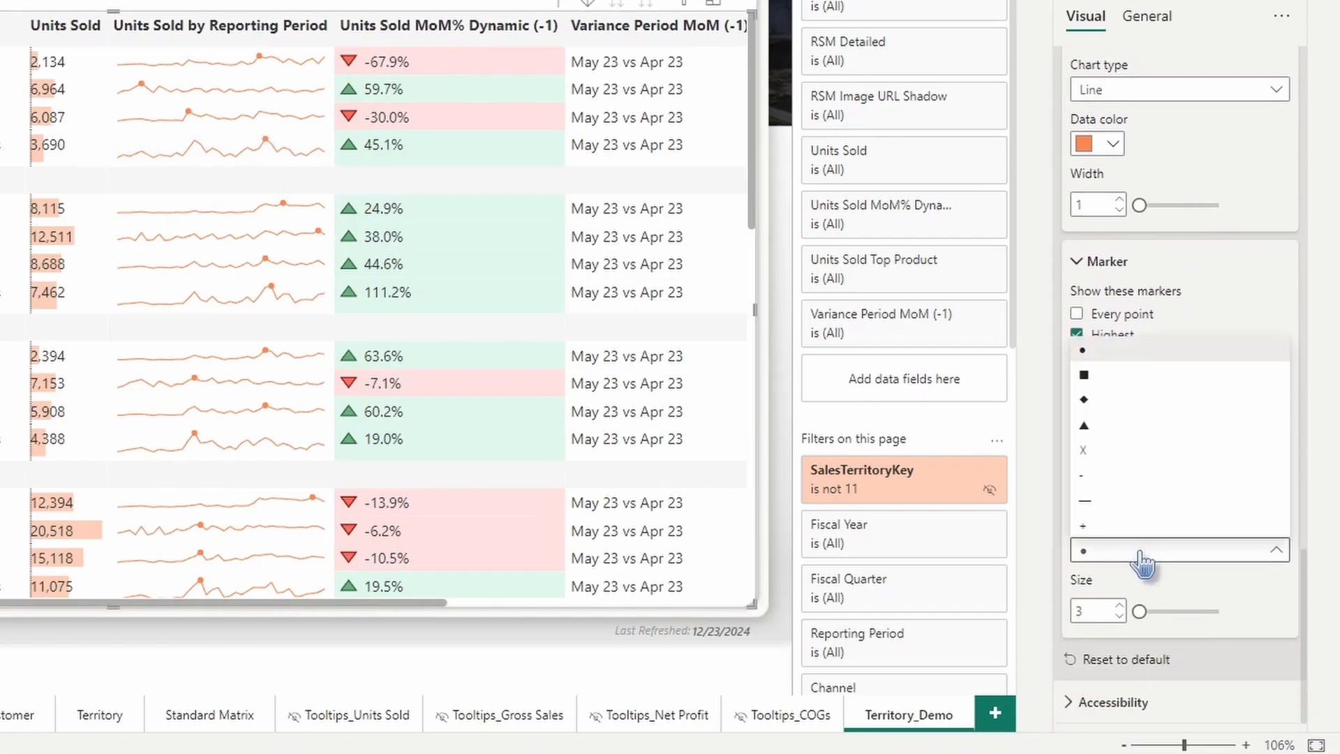
pyautogui.click(1085, 427)
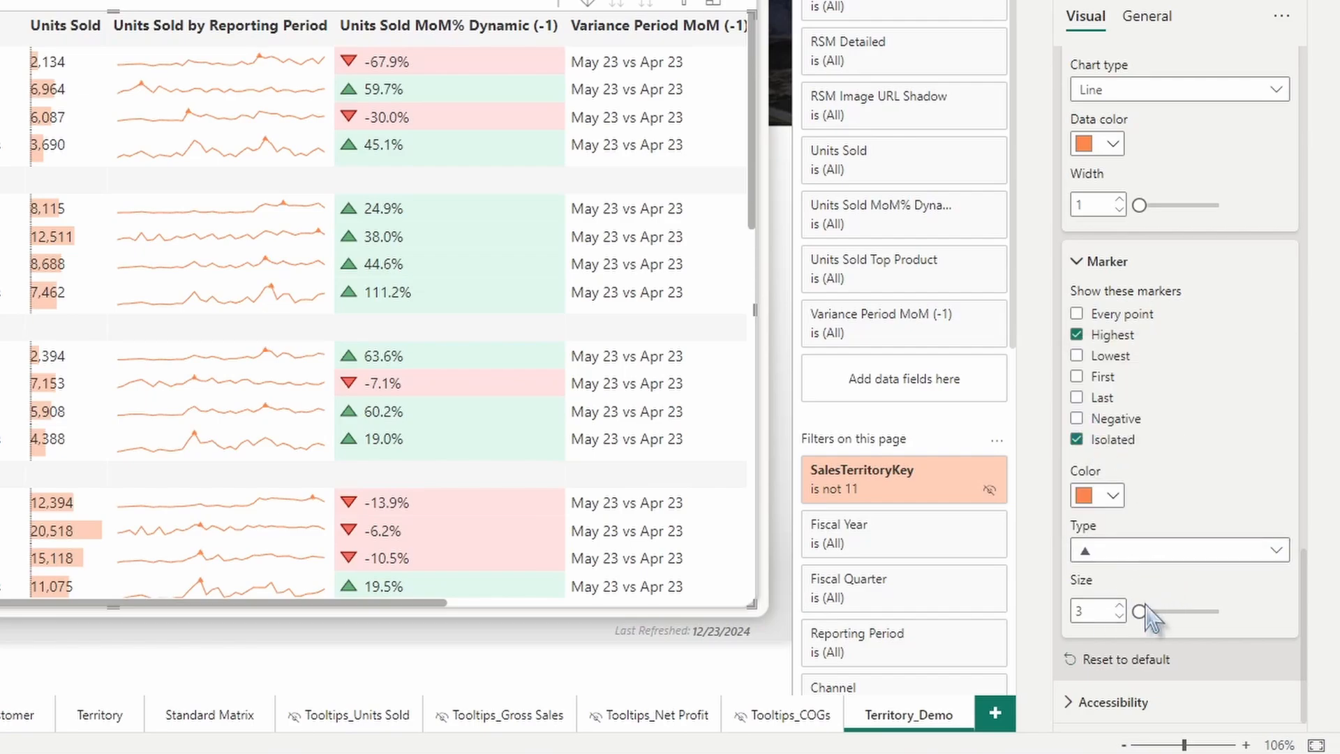
pyautogui.click(1114, 497)
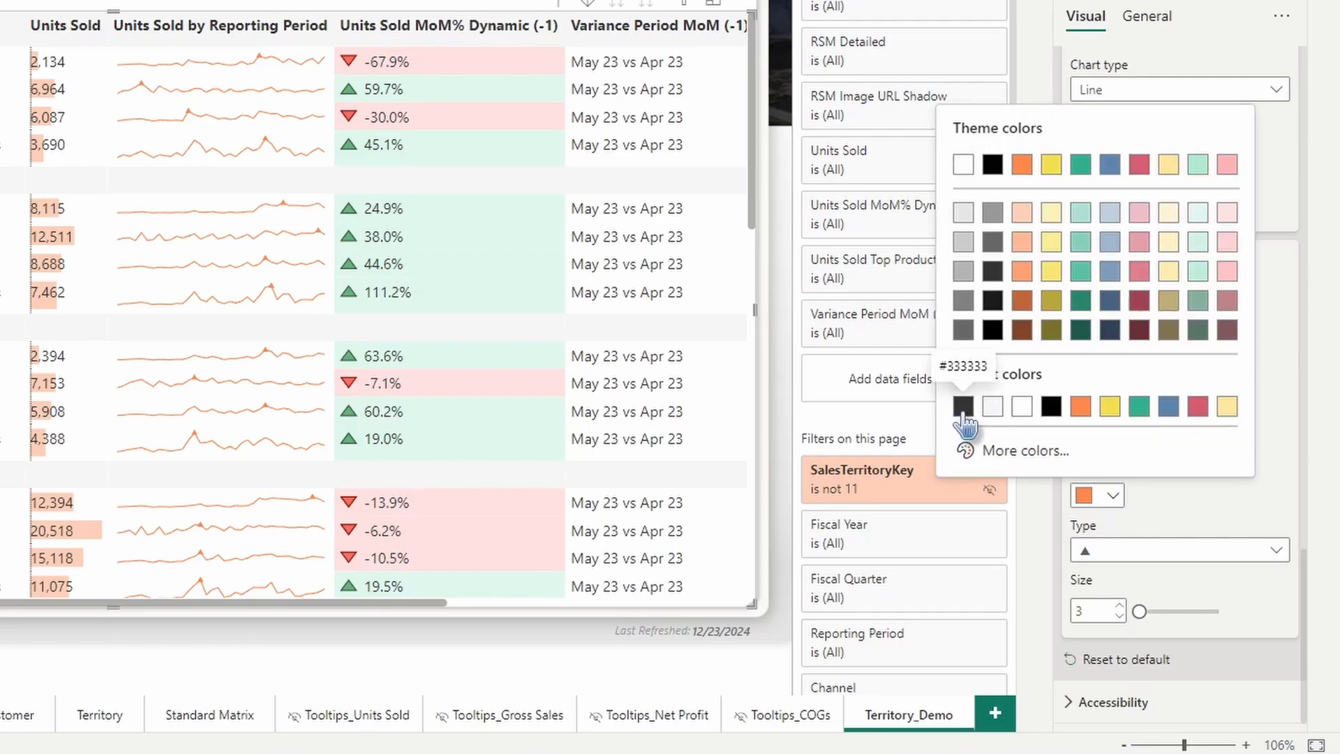
pyautogui.click(964, 407)
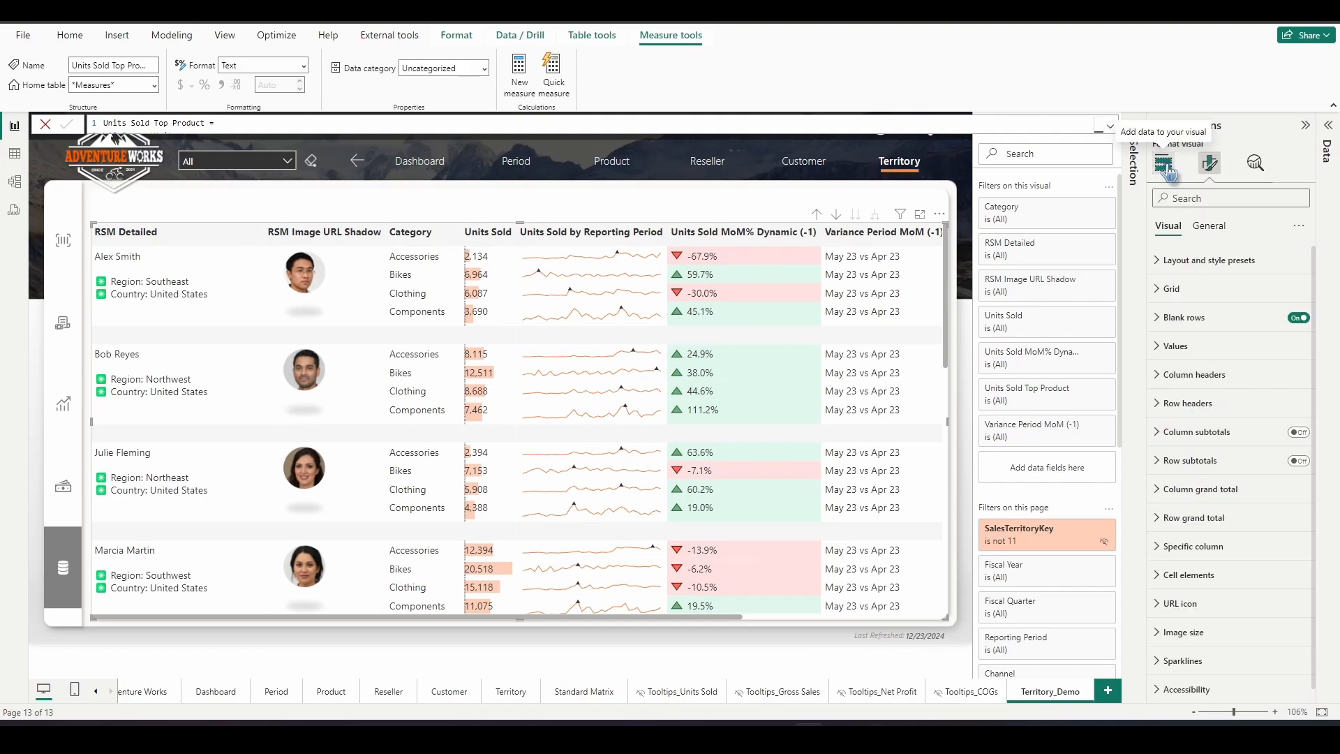
# Rename the RSM Detailed row field as Retail Sales Manager and blank out the display name of RSM Image URL Shadow
pyautogui.click(1163, 165)
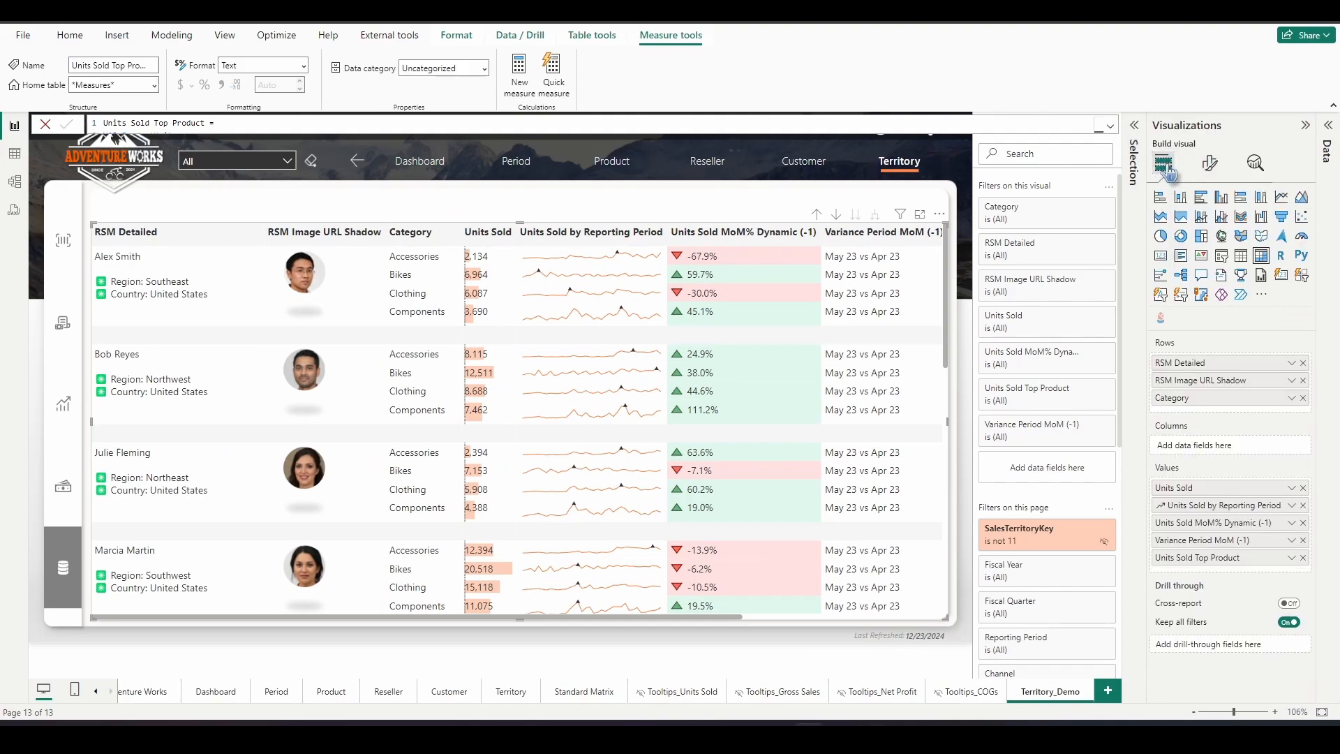
pyautogui.doubleClick(1212, 363)
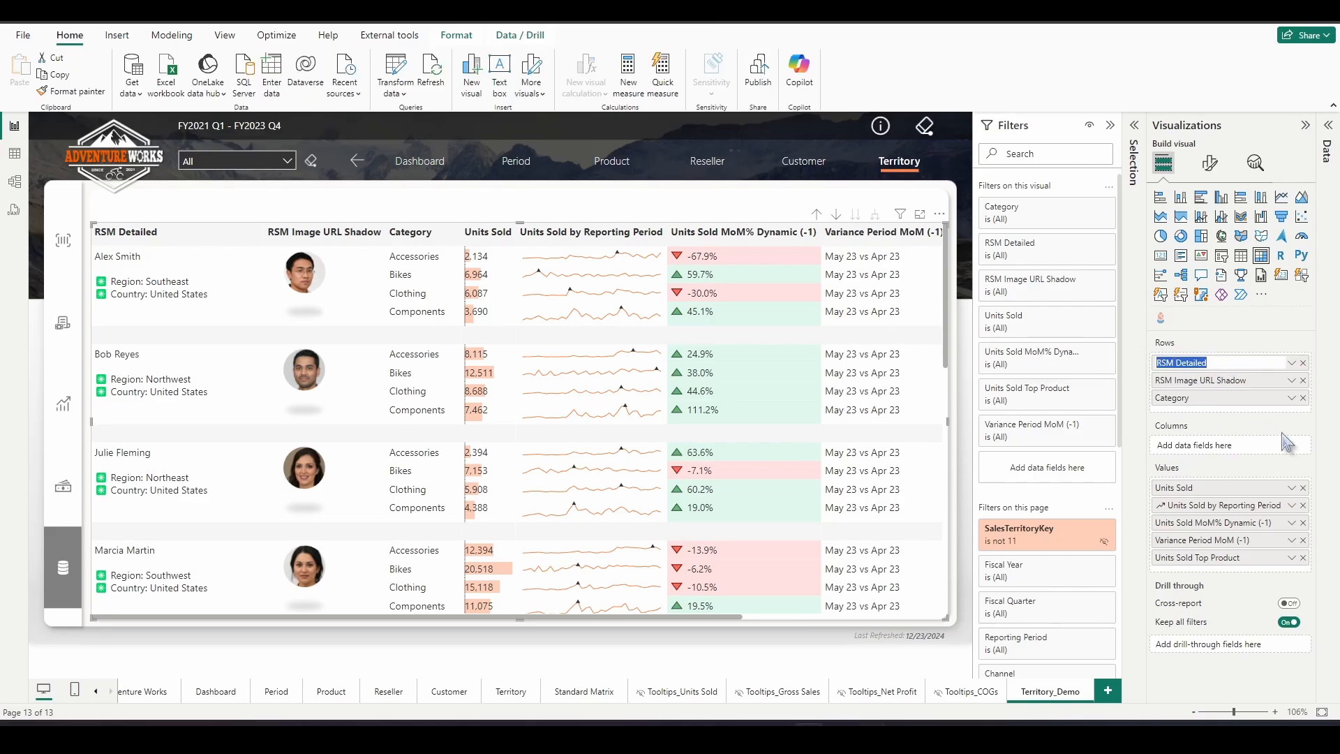
pyautogui.write('Retail Sales Manager')
pyautogui.press('Return')
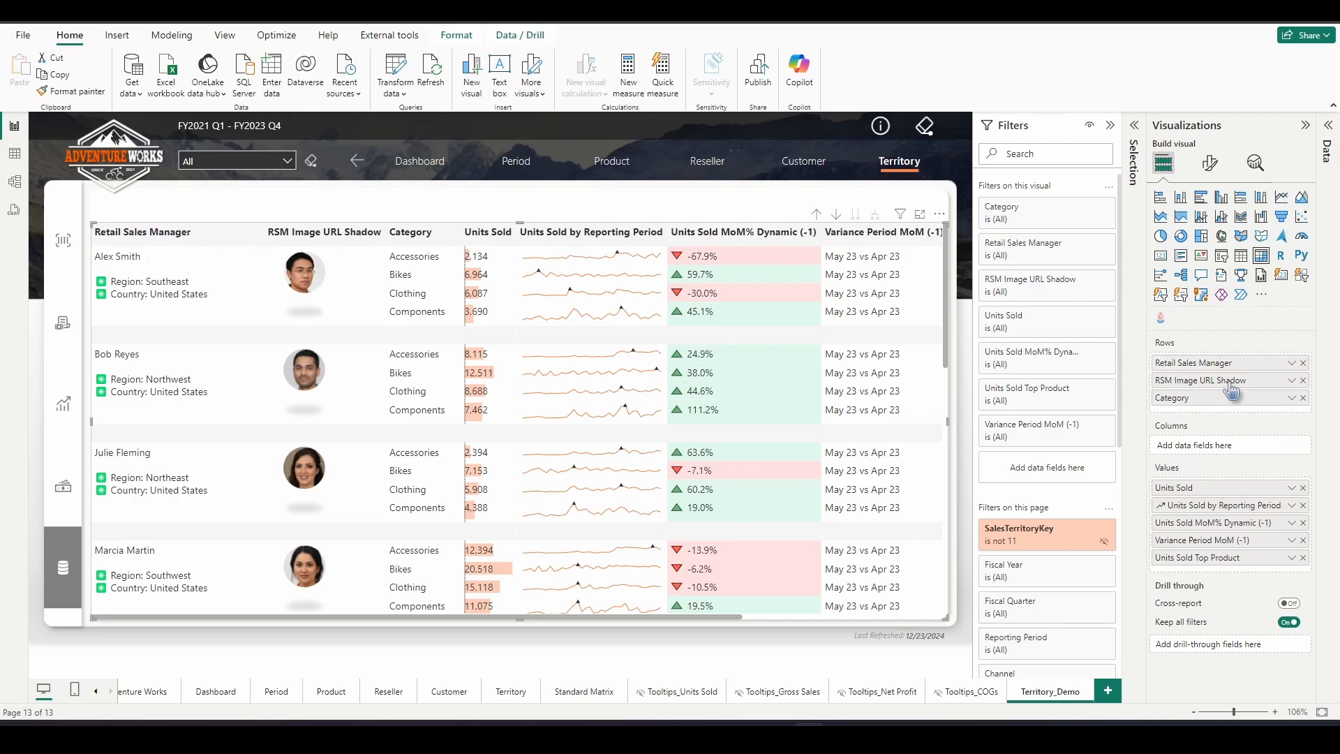
pyautogui.moveTo(1259, 381); pyautogui.dragTo(1112, 383)
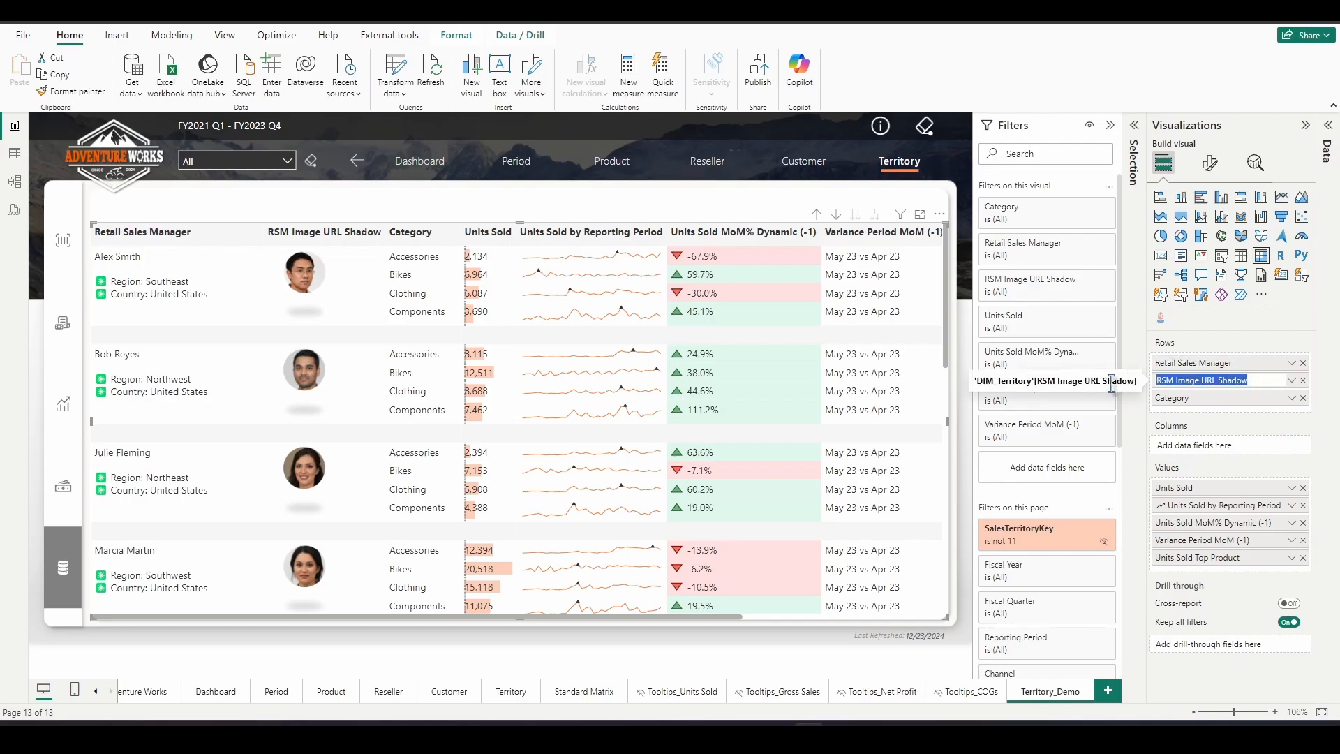
pyautogui.press('BackSpace')
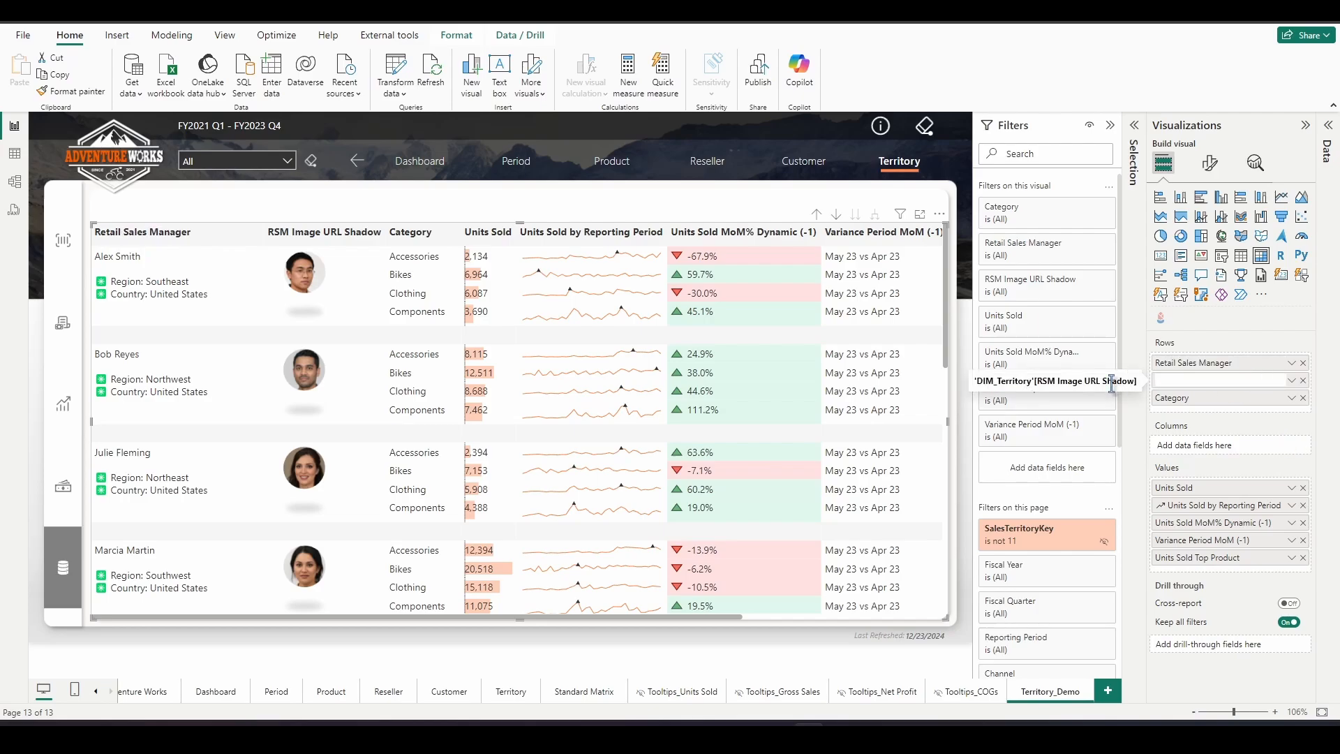
pyautogui.press('Return')
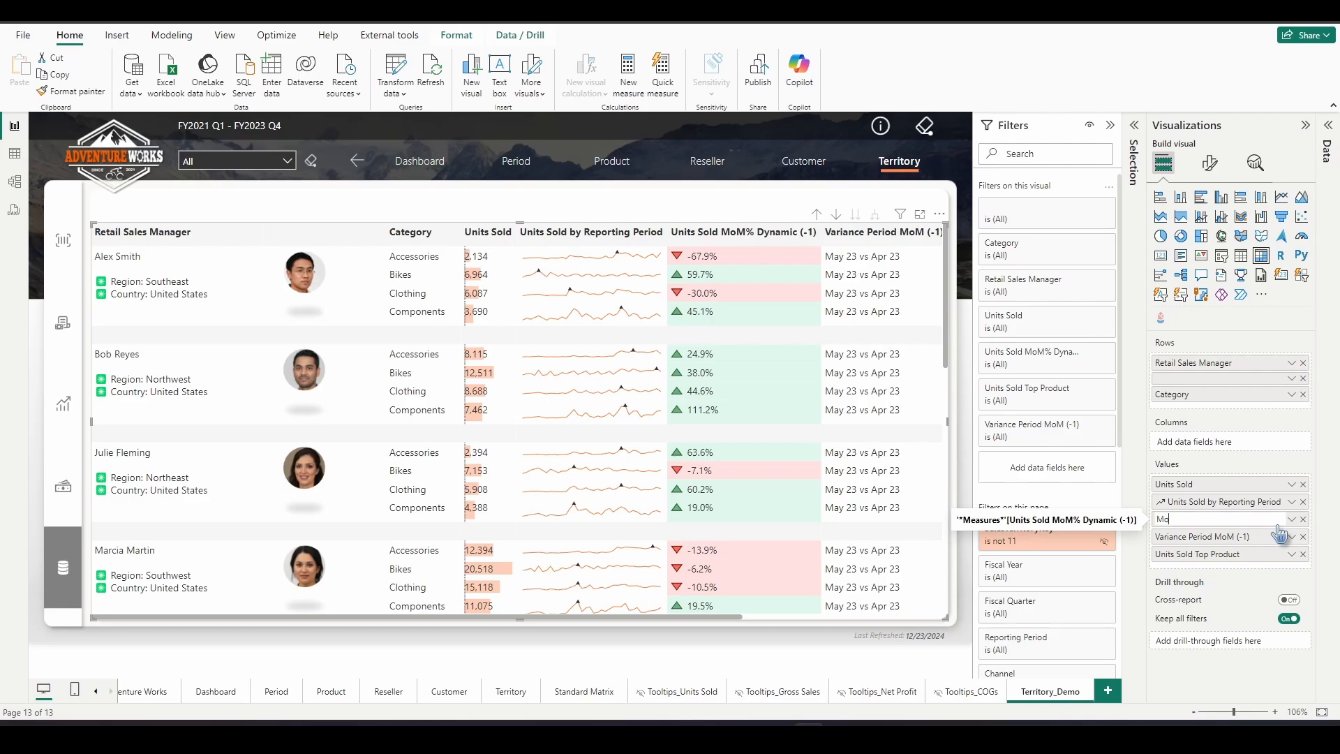
# Rename Units Sold MoM% Dynamic (-1) as MoM% and Variance Period MoM (-1) as MoM Period in the matrix values
pyautogui.write('M%')
pyautogui.press('Return')
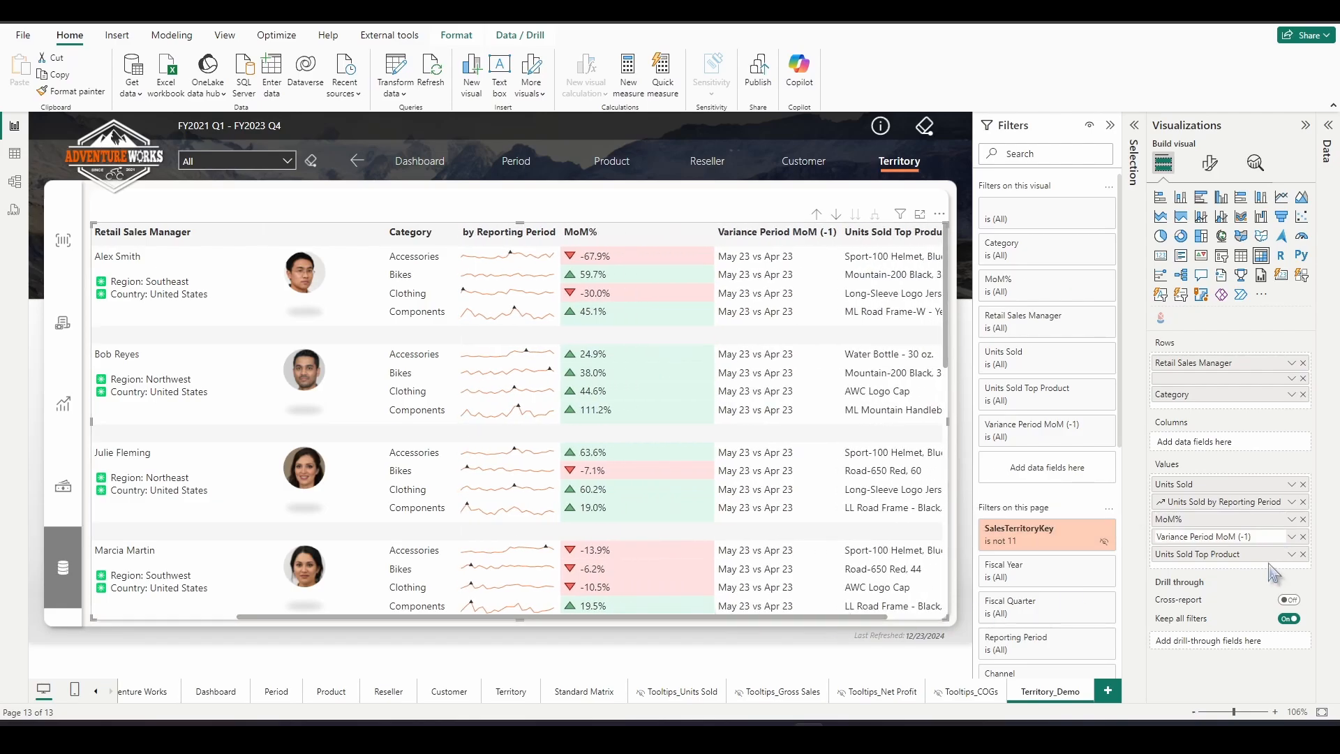
pyautogui.doubleClick(1268, 537)
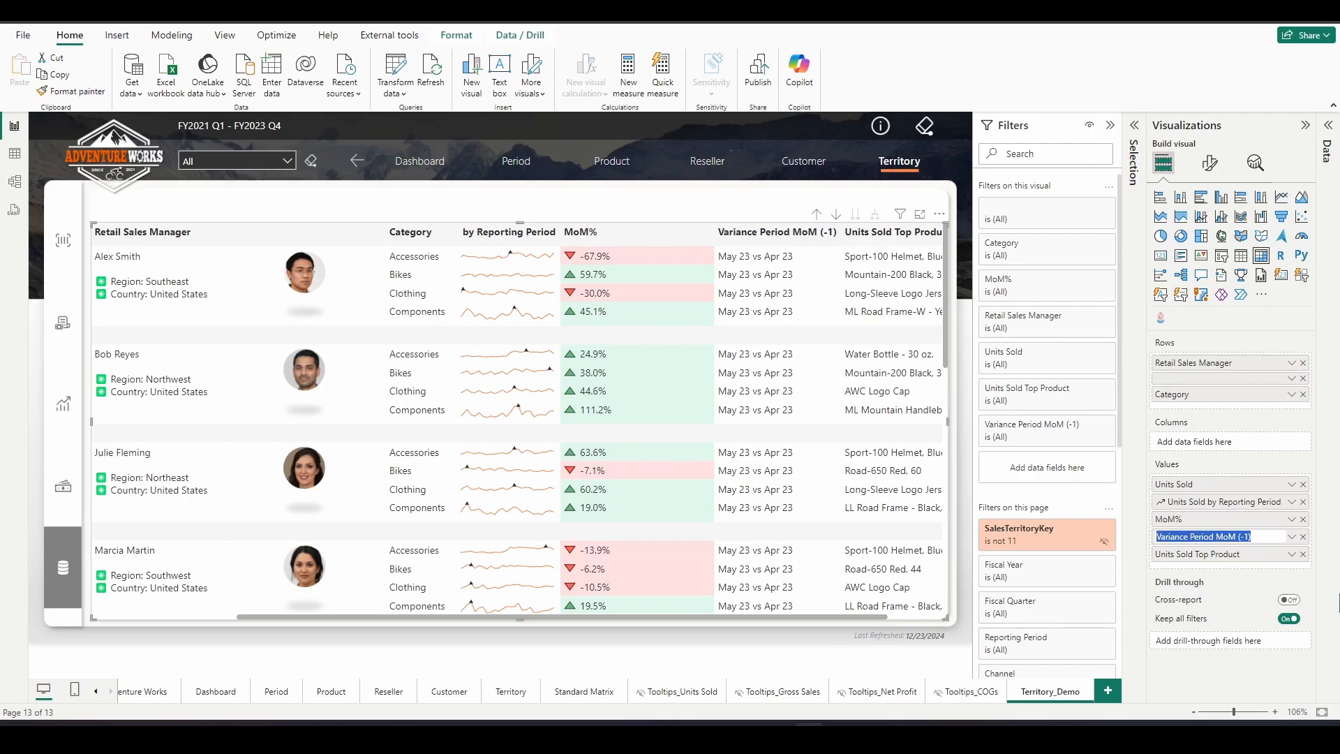
pyautogui.write('Mo')
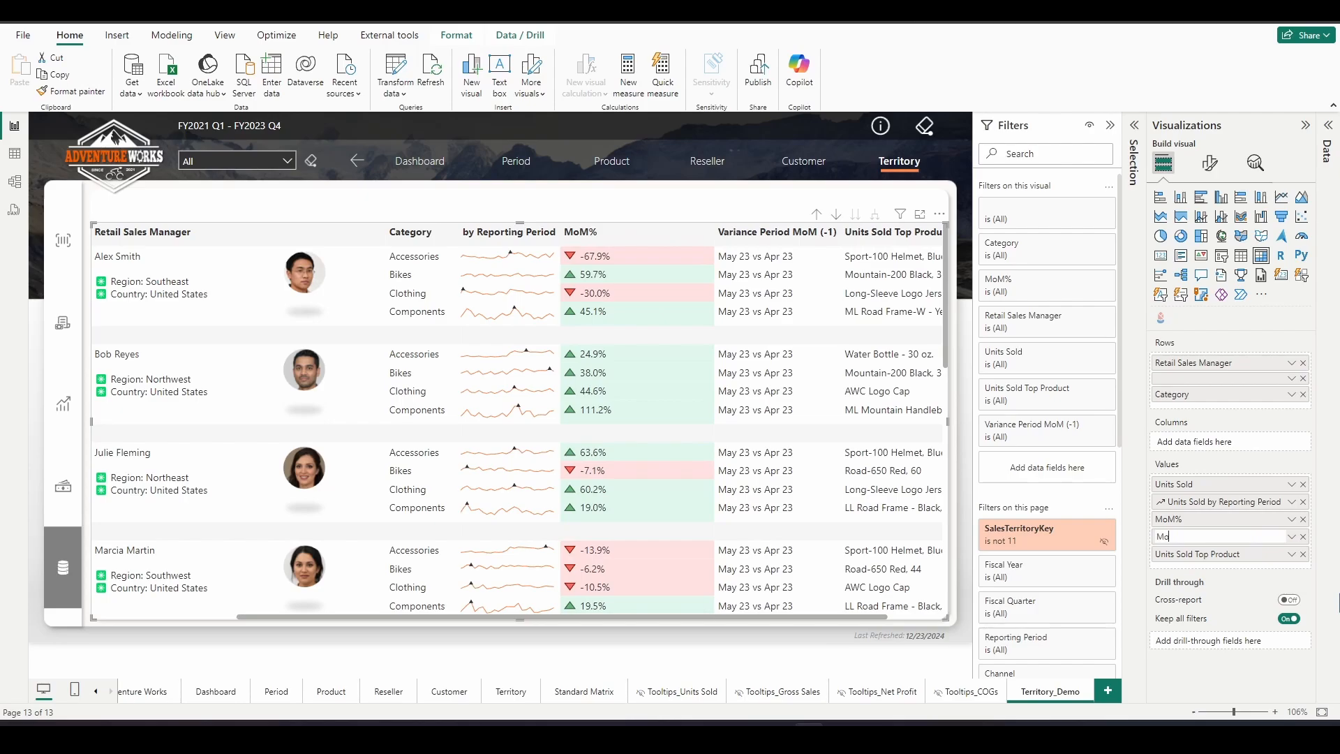
pyautogui.write('M Period')
pyautogui.press('Return')
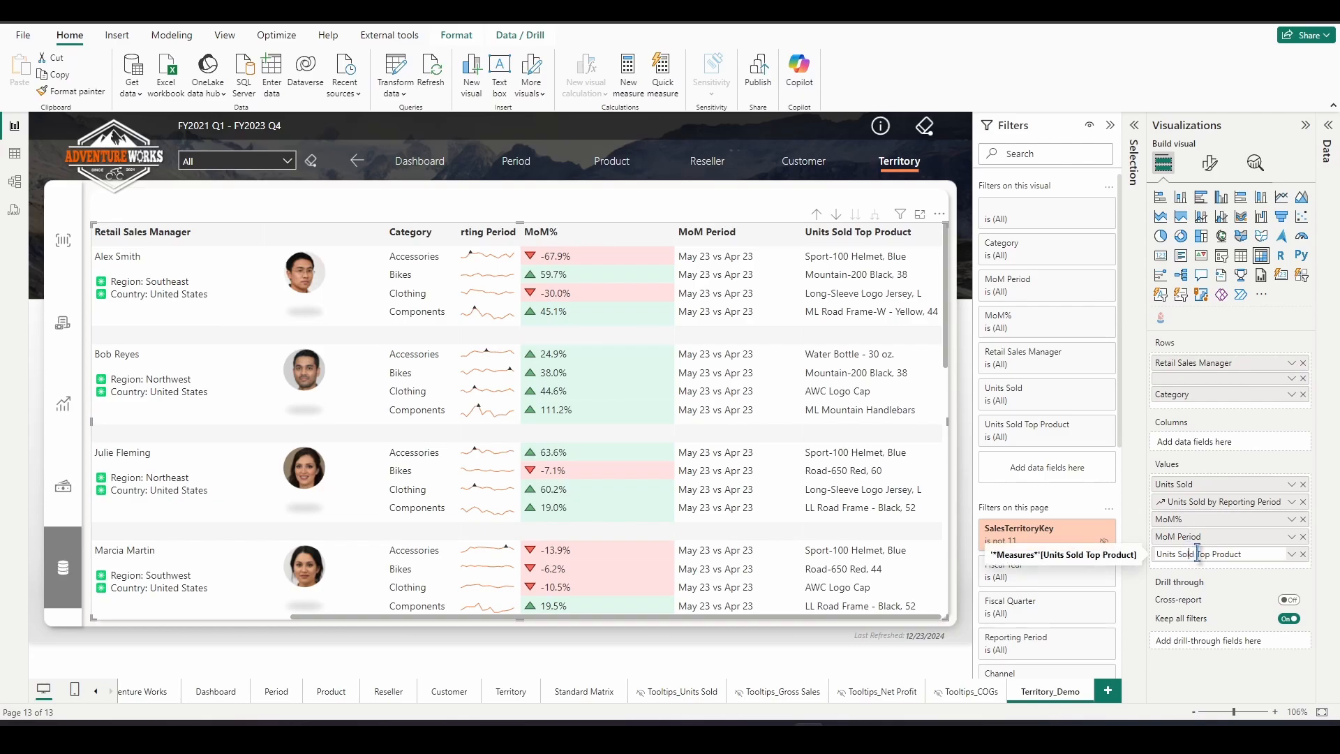
# Shorten the display name of the Units Sold Top Product value to Top Product
pyautogui.moveTo(1198, 554); pyautogui.dragTo(1128, 556)
pyautogui.press('BackSpace')
pyautogui.press('Return')
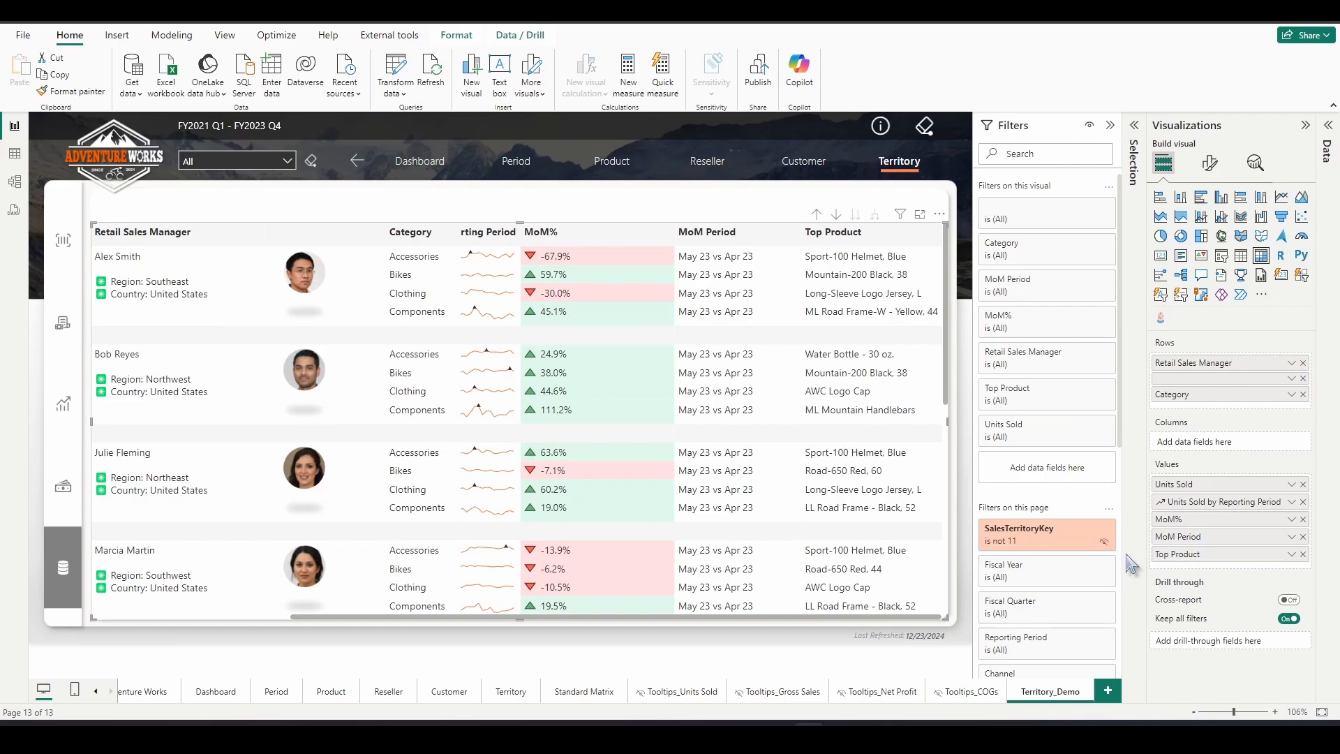
# Narrow the Retail Sales Manager column and tighten the other matrix columns so that everything through Top Product fits the visual's width
pyautogui.moveTo(551, 617); pyautogui.dragTo(274, 613)
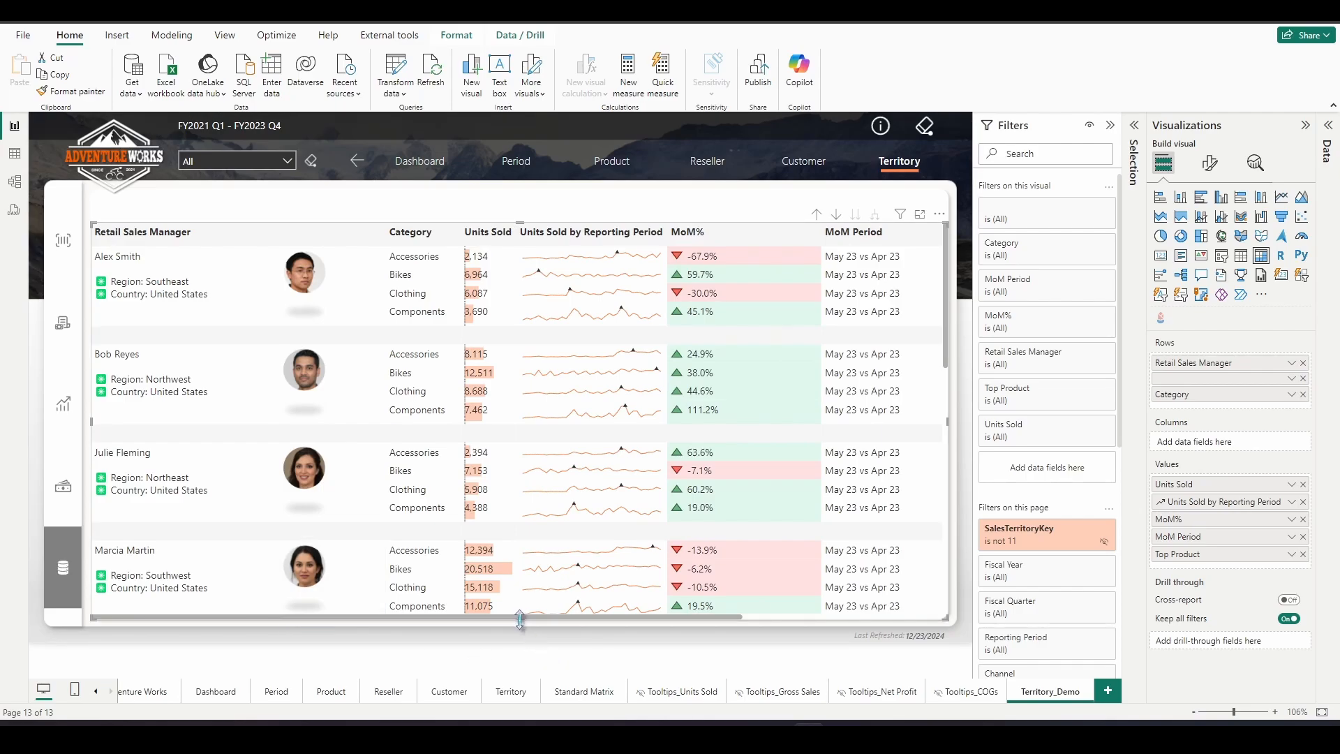
pyautogui.moveTo(541, 617)
pyautogui.mouseDown()
pyautogui.moveTo(883, 628)
pyautogui.moveTo(377, 628)
pyautogui.moveTo(876, 651)
pyautogui.moveTo(349, 647)
pyautogui.mouseUp()
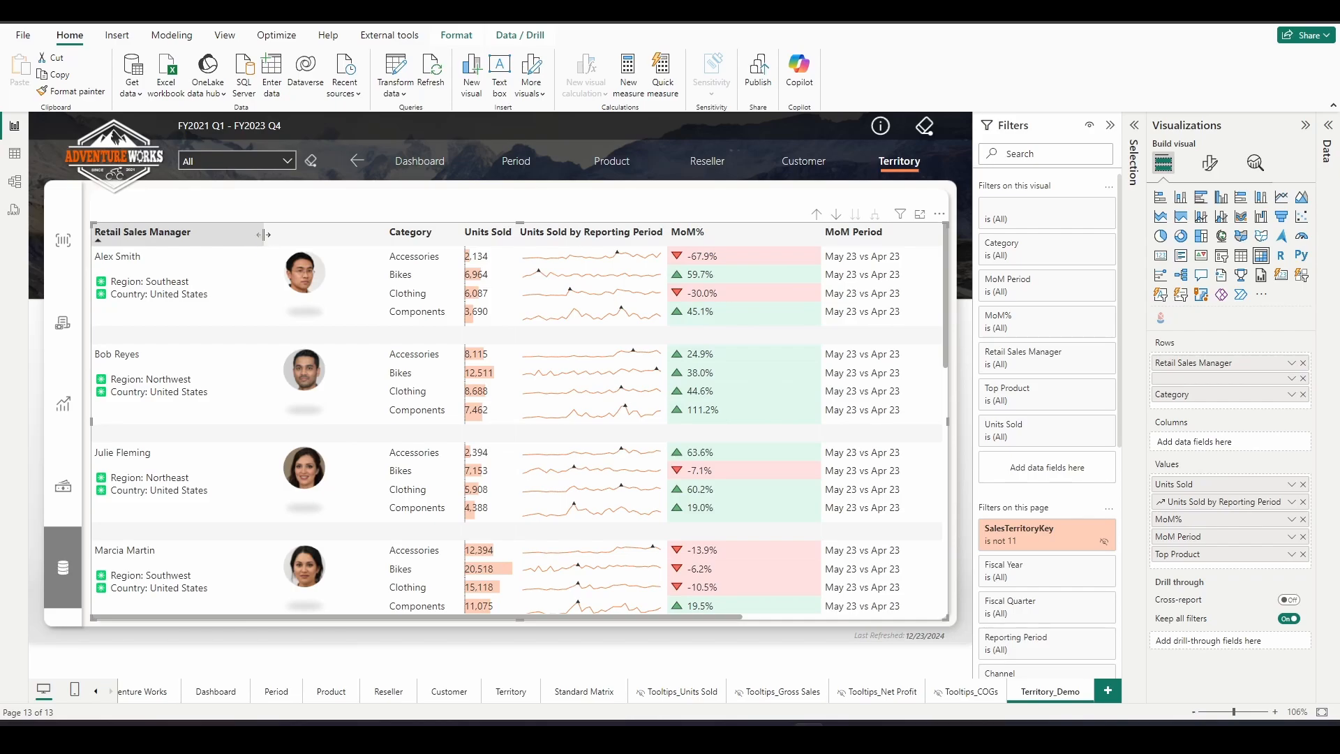
pyautogui.moveTo(263, 236); pyautogui.dragTo(227, 241)
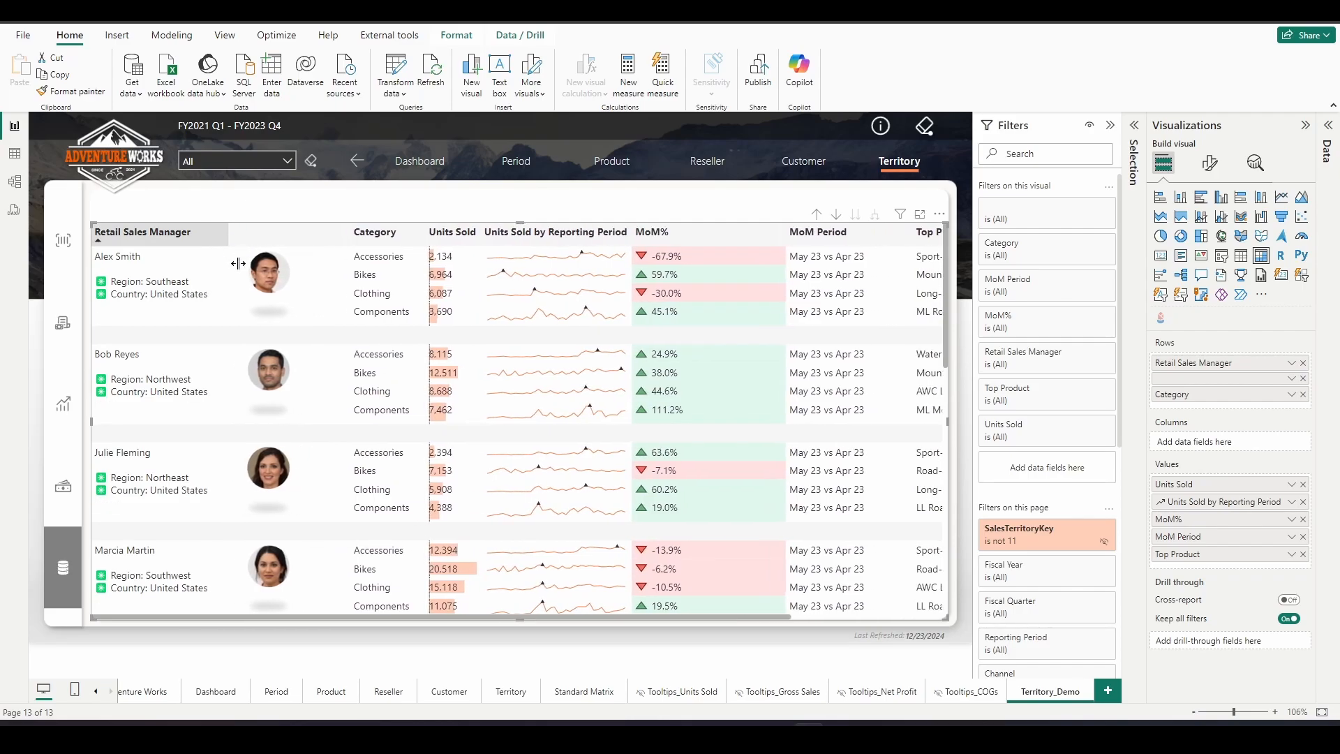
pyautogui.scroll(-10, 325, 463)
pyautogui.scroll(10, 325, 463)
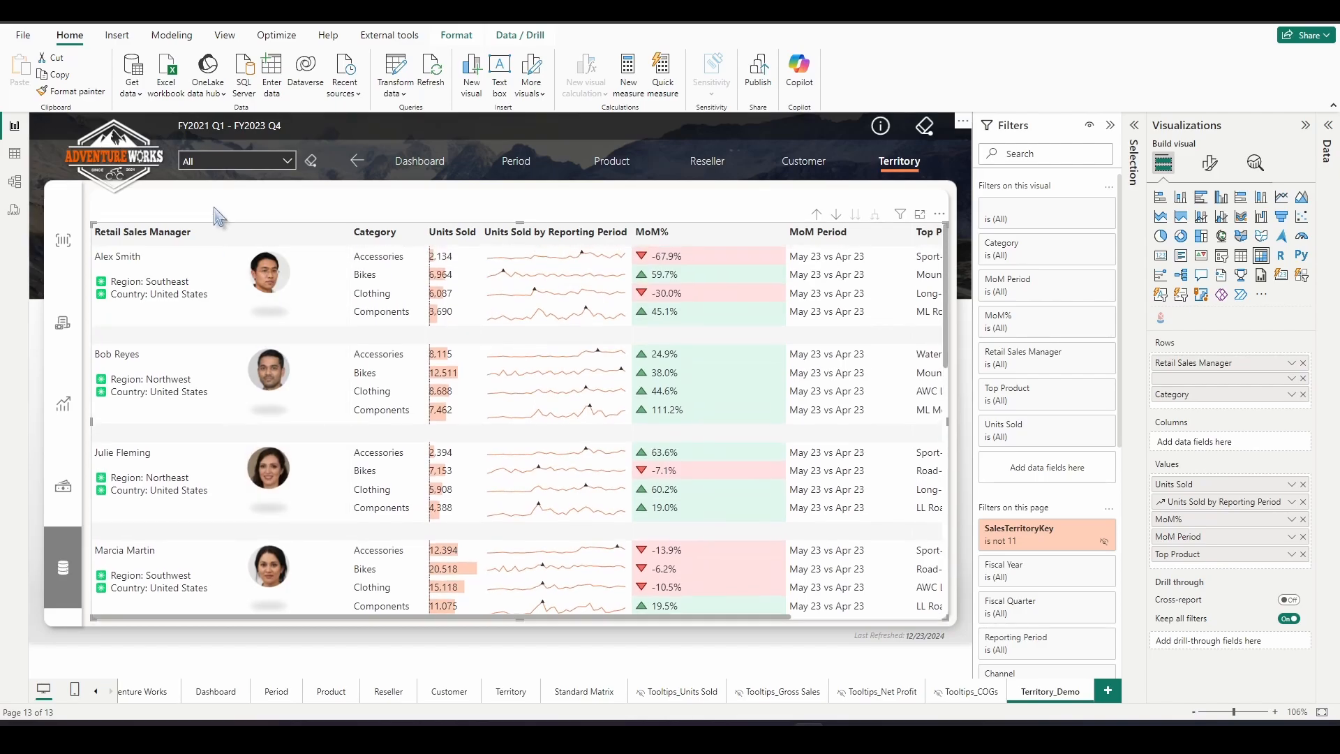
pyautogui.moveTo(224, 234); pyautogui.dragTo(227, 234)
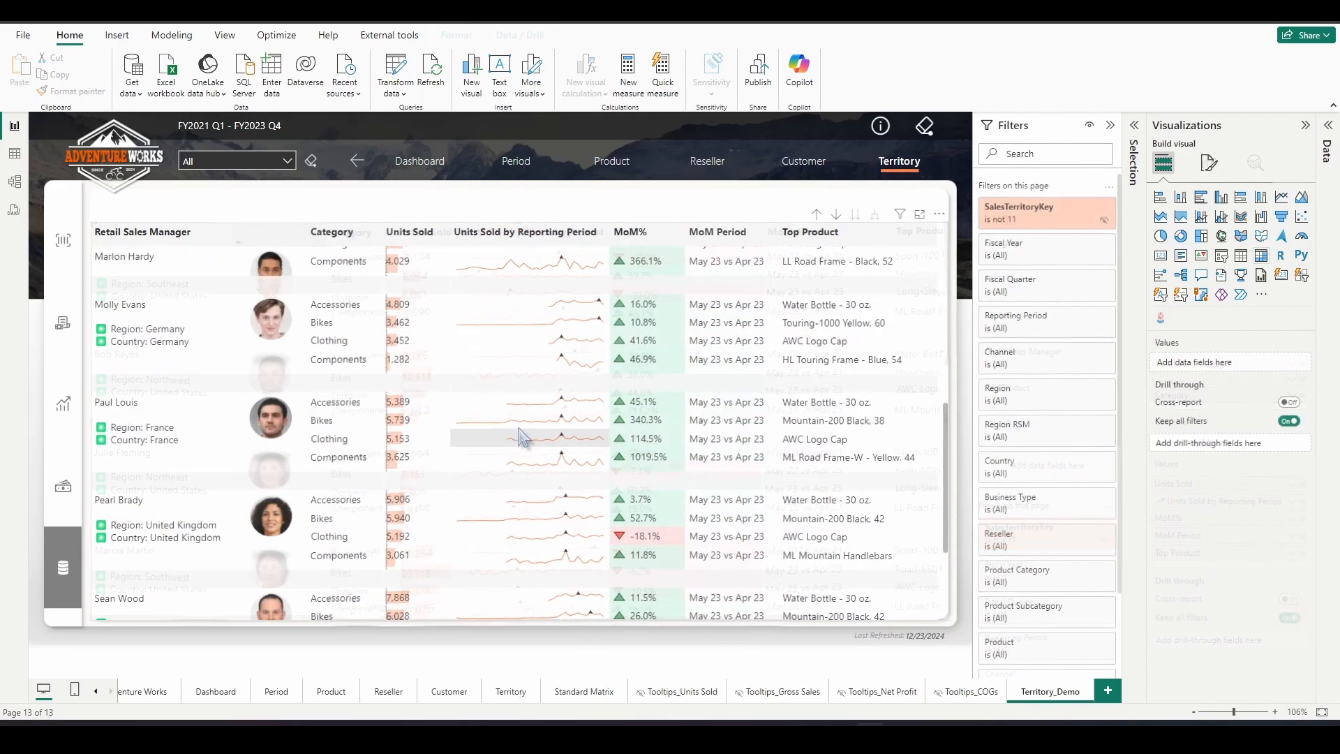
pyautogui.scroll(-5, 509, 437)
pyautogui.scroll(10, 509, 437)
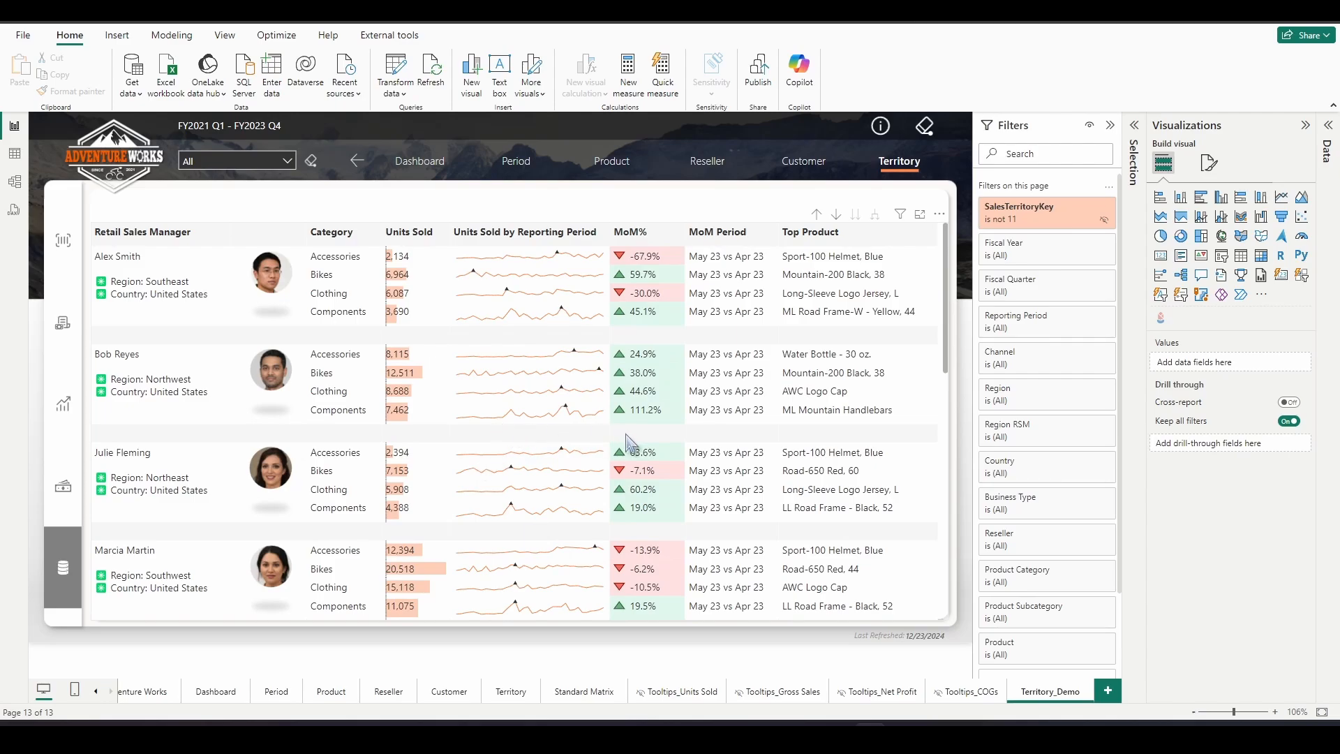
# Sort the territory matrix by Units Sold in descending order and look through its rows
pyautogui.click(422, 236)
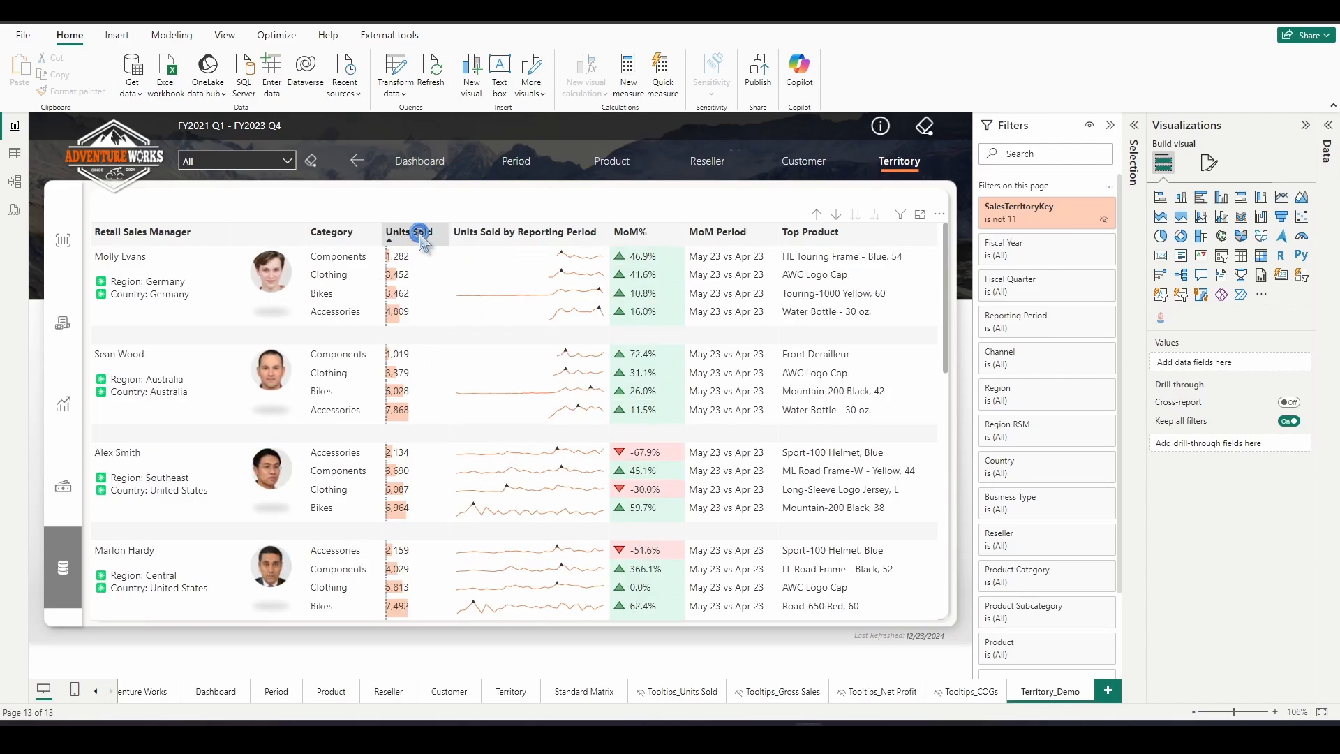
pyautogui.click(422, 236)
pyautogui.scroll(-10, 429, 363)
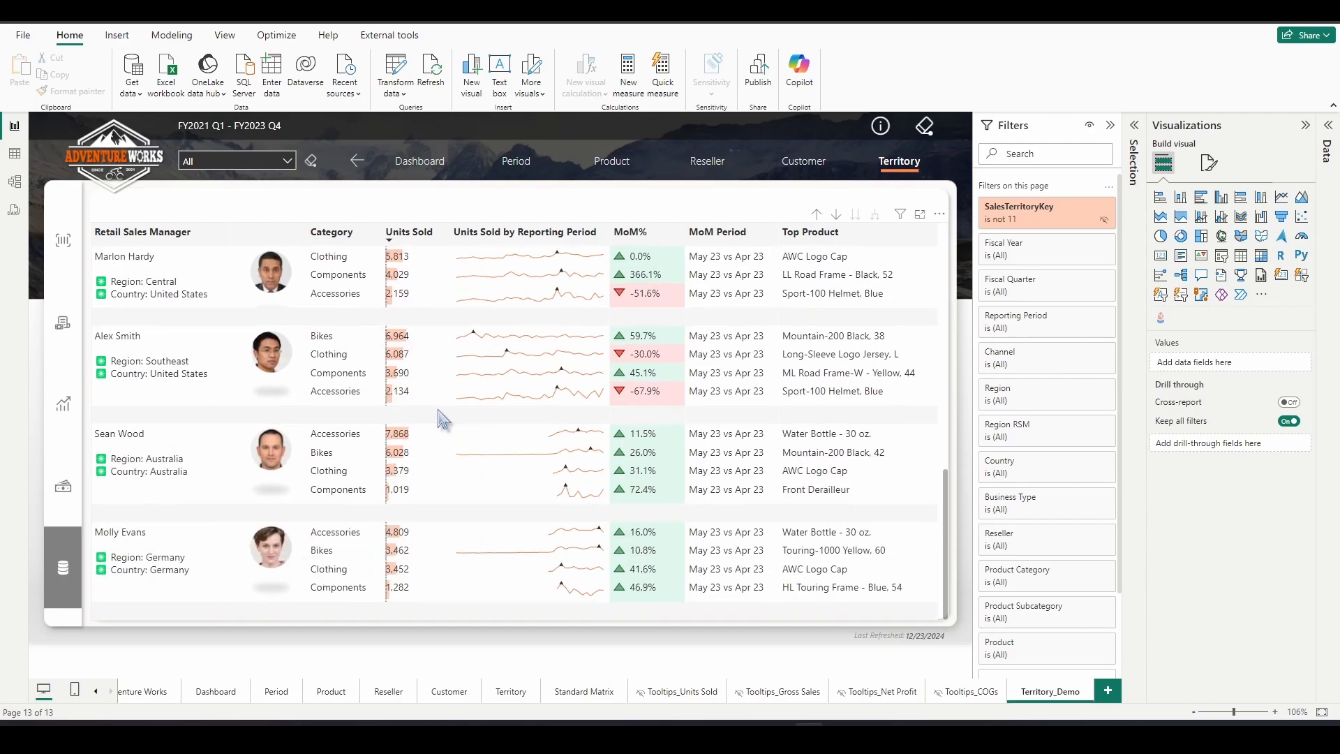
pyautogui.scroll(10, 441, 419)
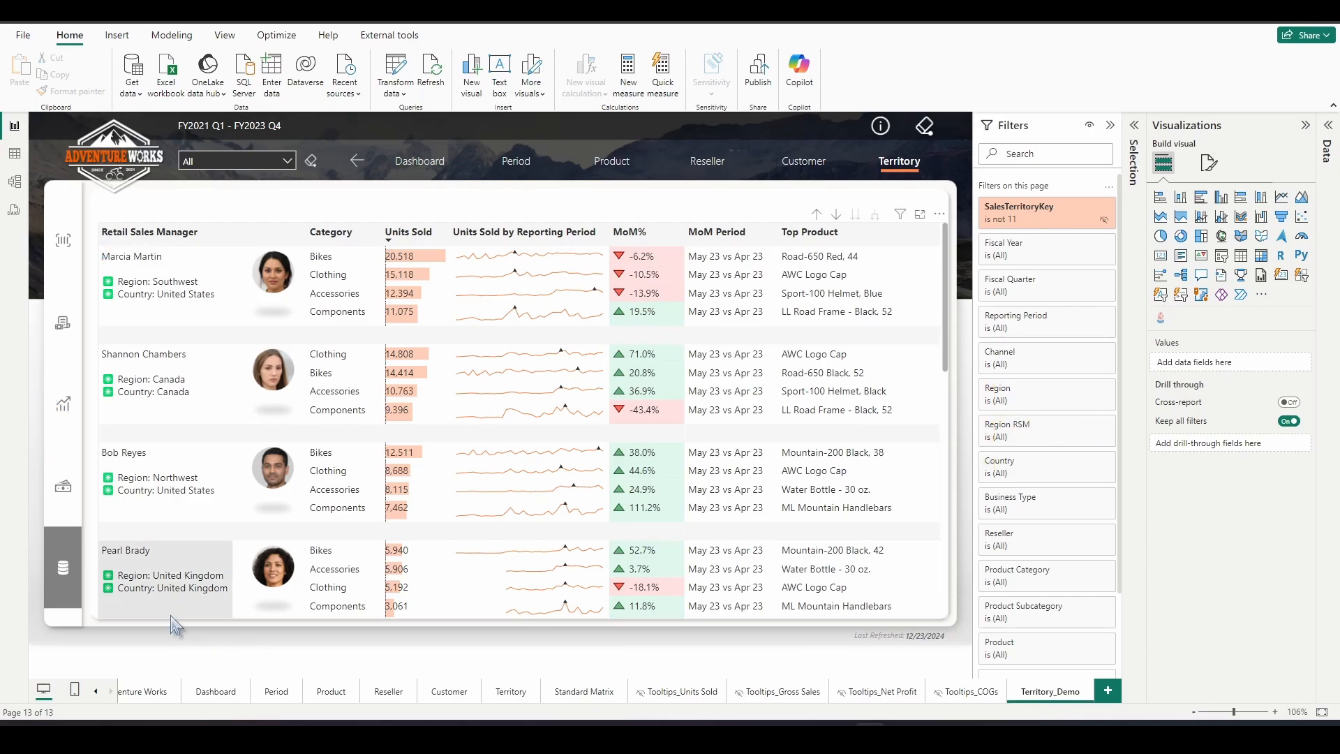
pyautogui.scroll(-3, 155, 604)
pyautogui.scroll(3, 209, 584)
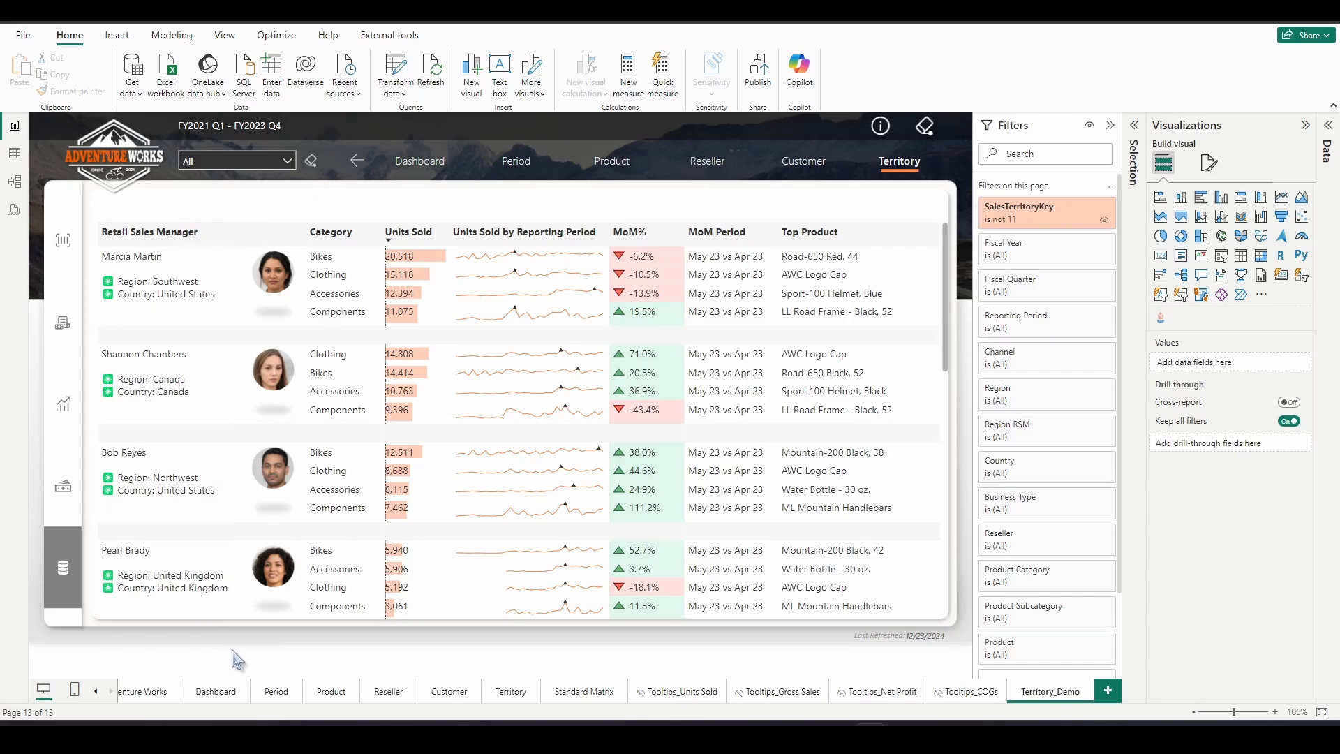
# Insert a blank button and place it above the matrix's Retail Sales Manager column
pyautogui.click(116, 36)
pyautogui.click(462, 70)
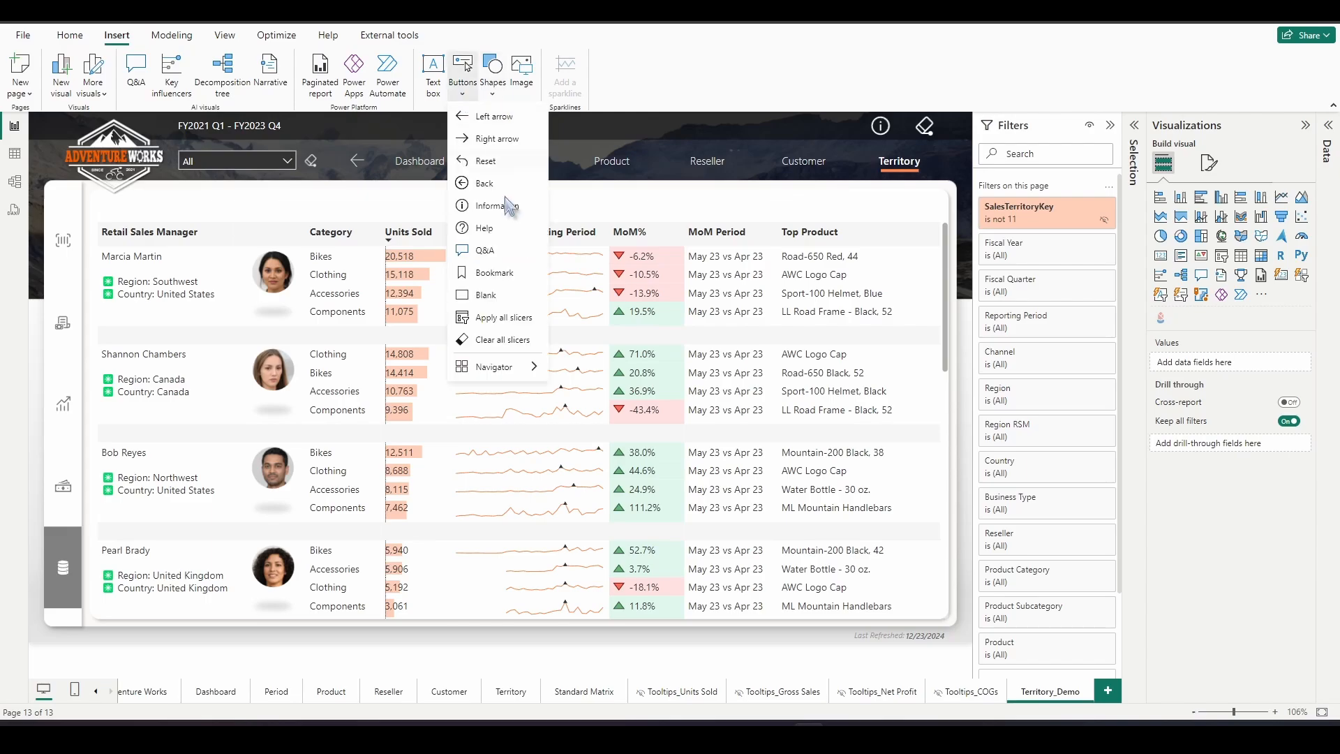
pyautogui.click(495, 300)
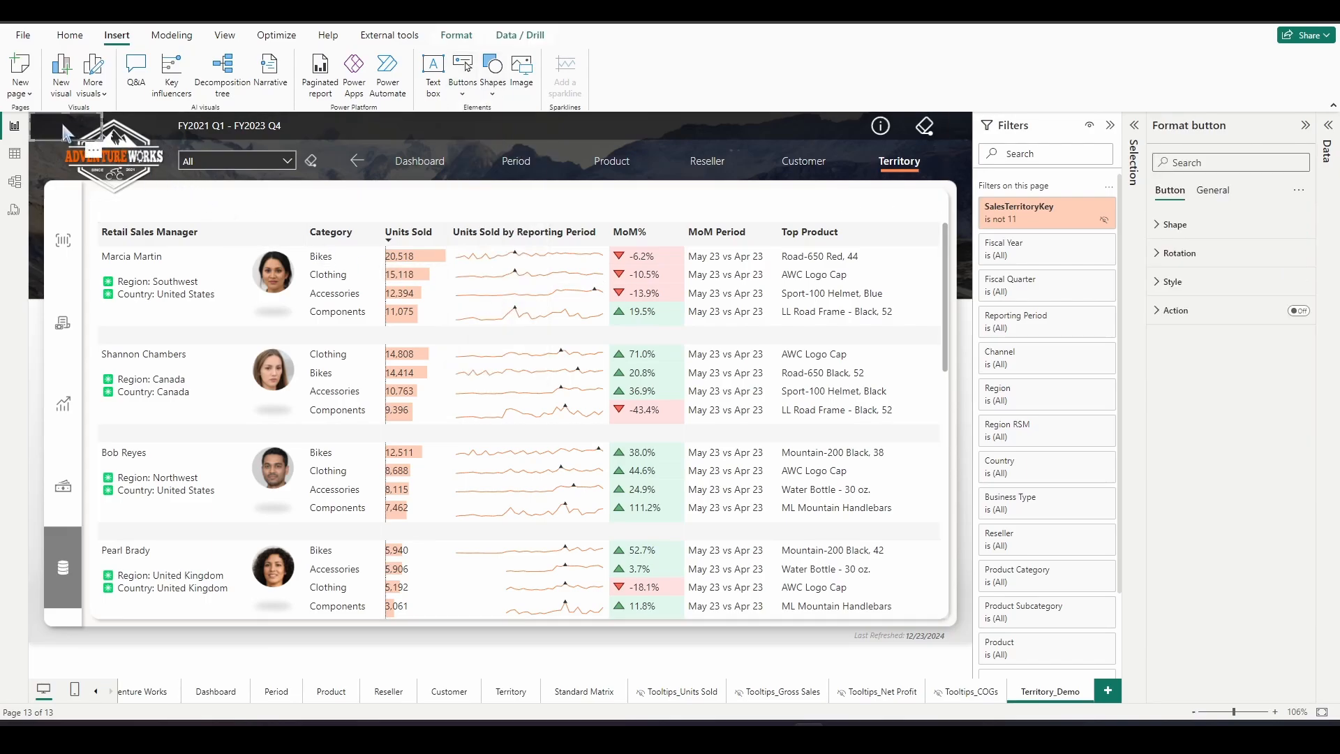
pyautogui.moveTo(62, 122); pyautogui.dragTo(180, 221)
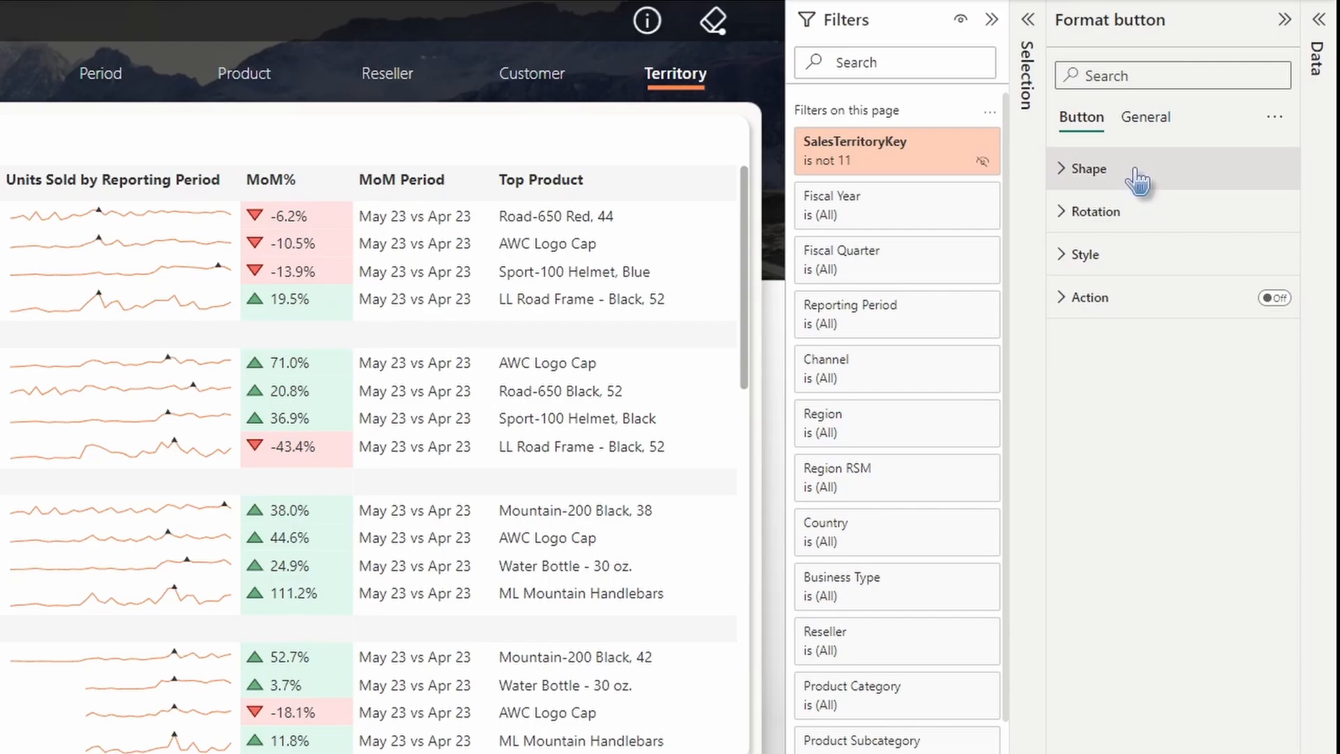
# Change the new button's shape to Rounded tab, both top
pyautogui.click(1136, 171)
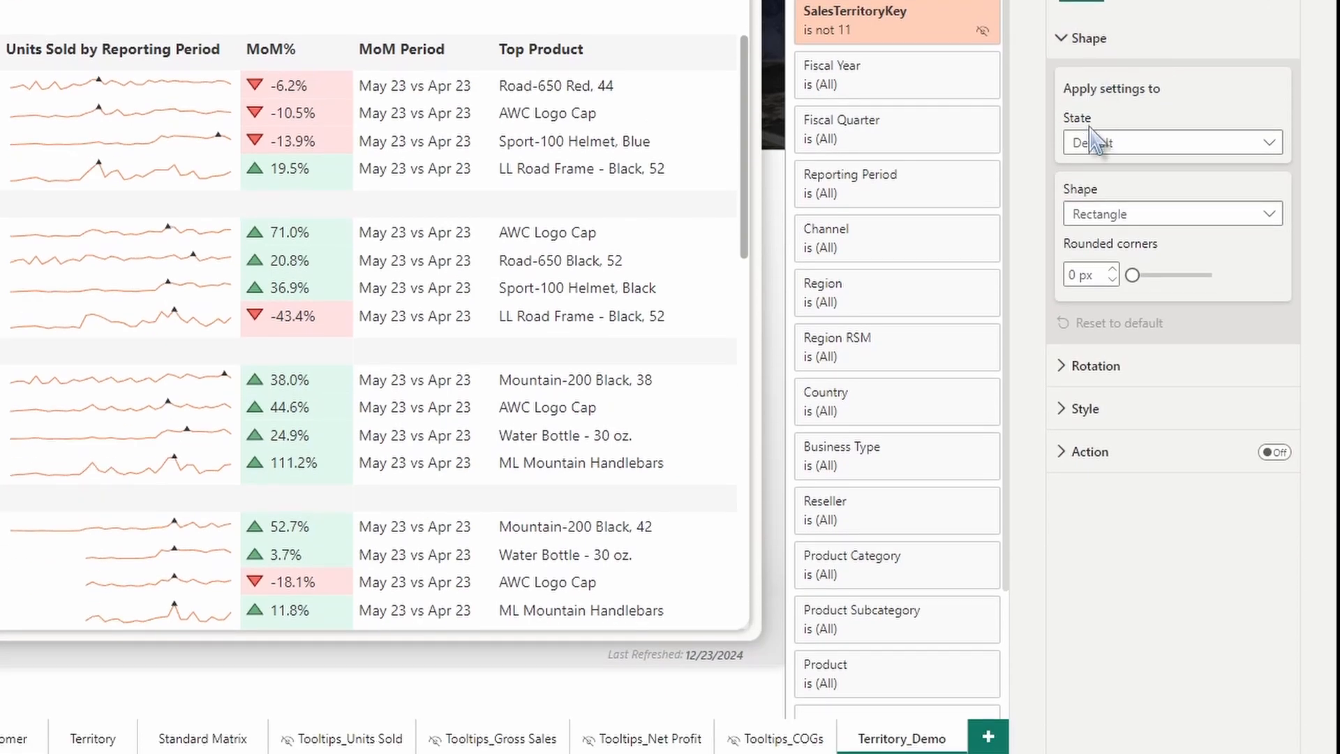
pyautogui.click(1125, 213)
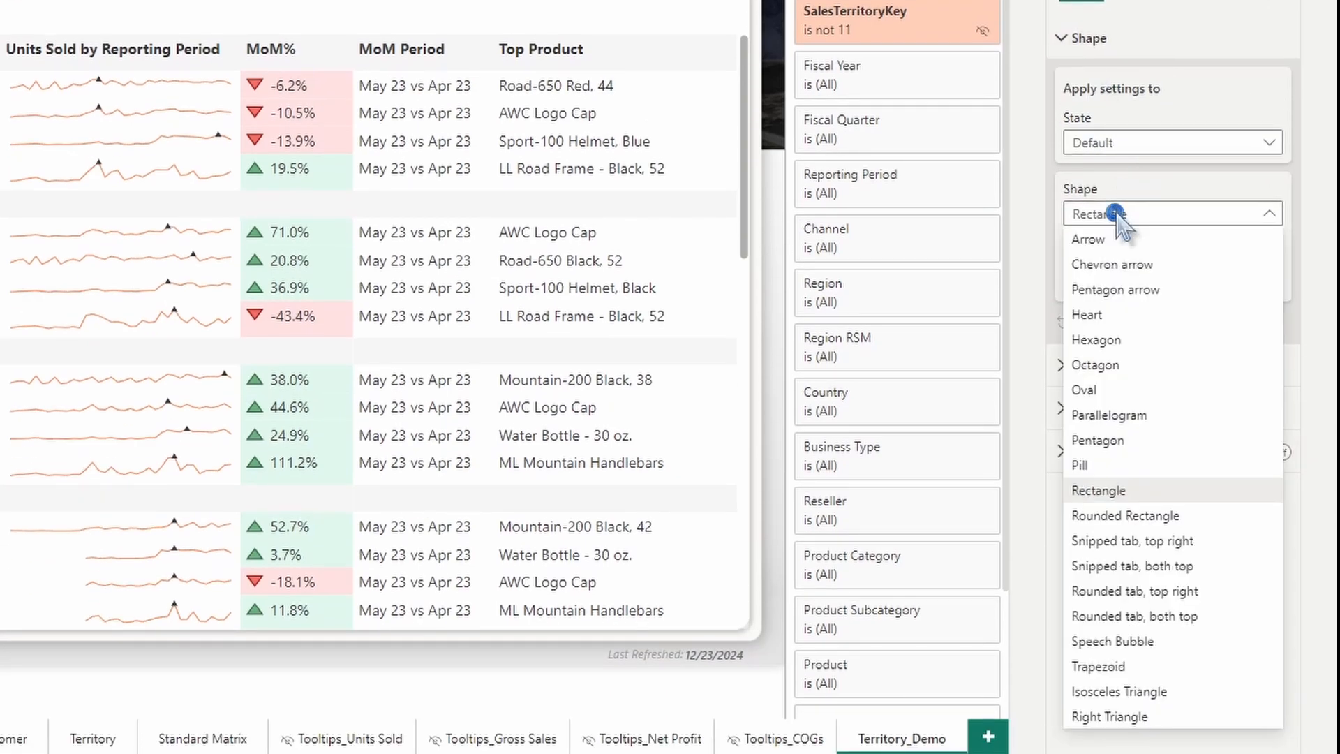
pyautogui.click(1173, 617)
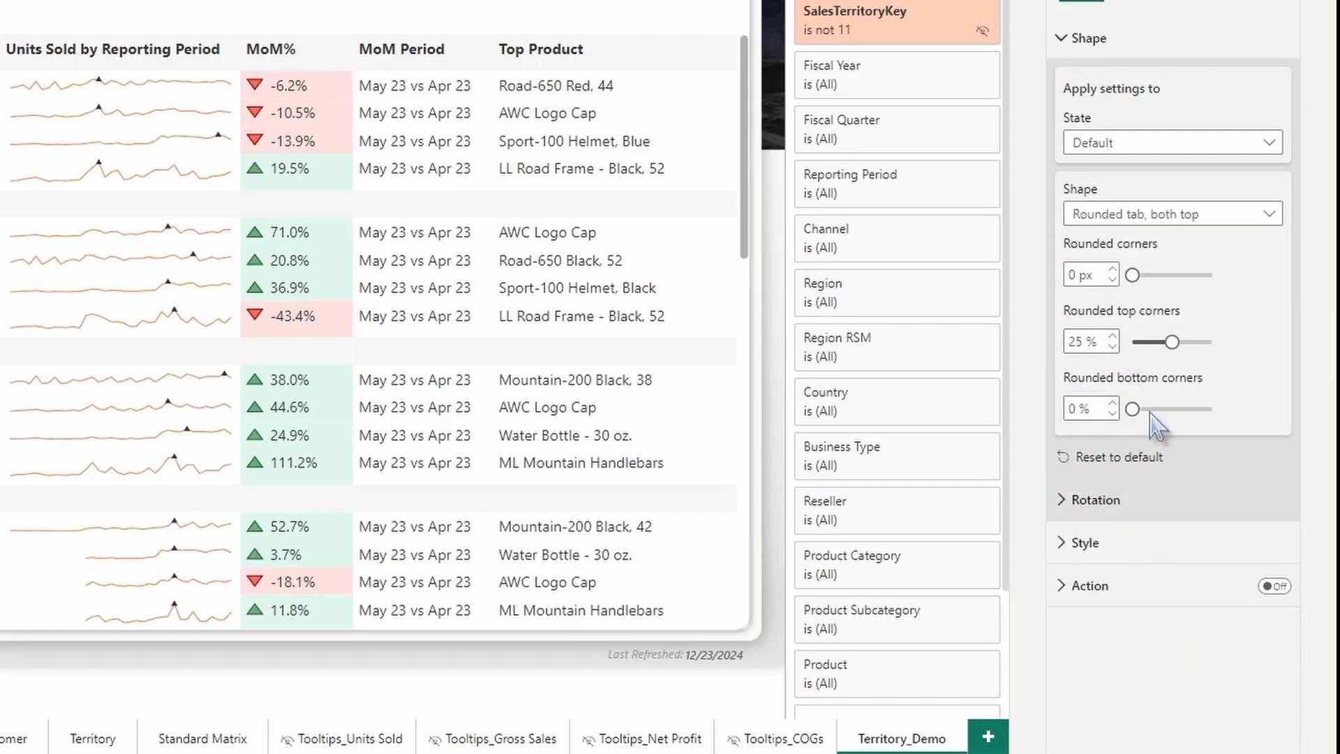
pyautogui.click(1101, 38)
# Enable the button's text in the default state and label it "Units Sold"
pyautogui.click(1125, 132)
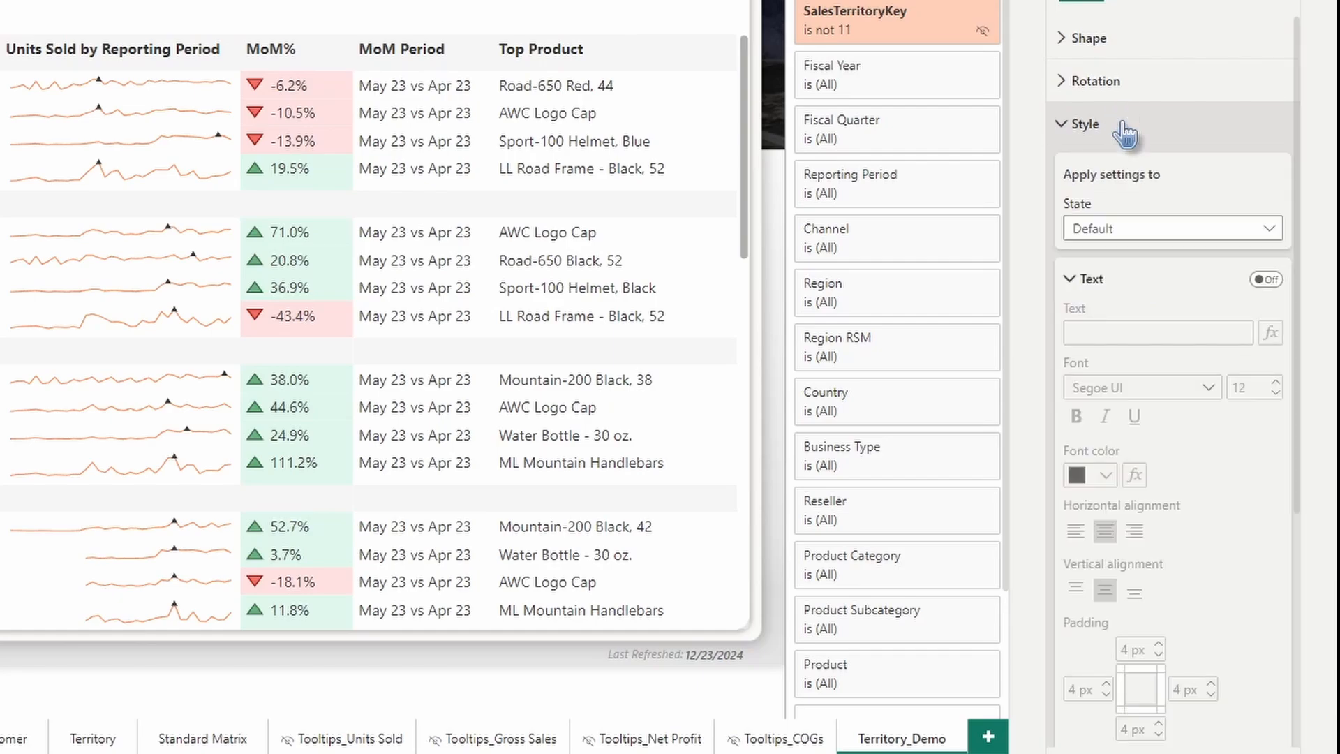
pyautogui.click(1278, 284)
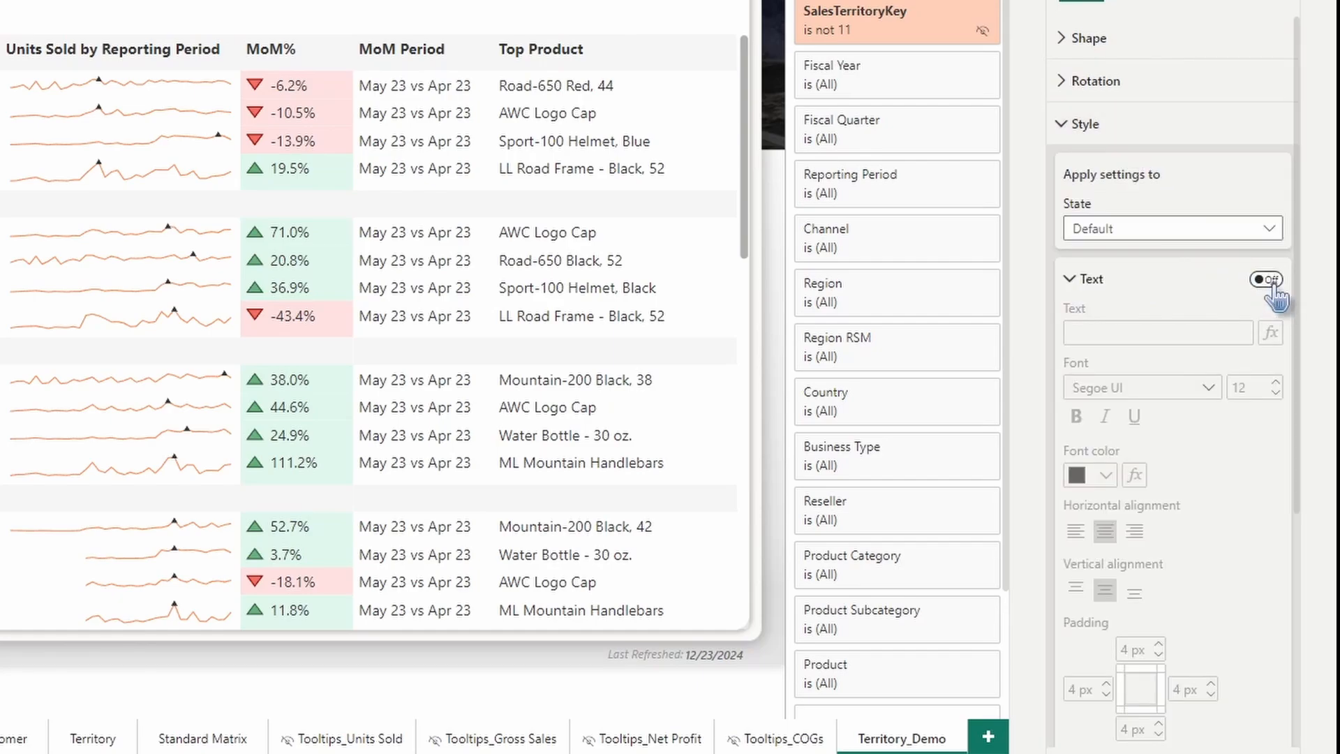
pyautogui.click(1128, 338)
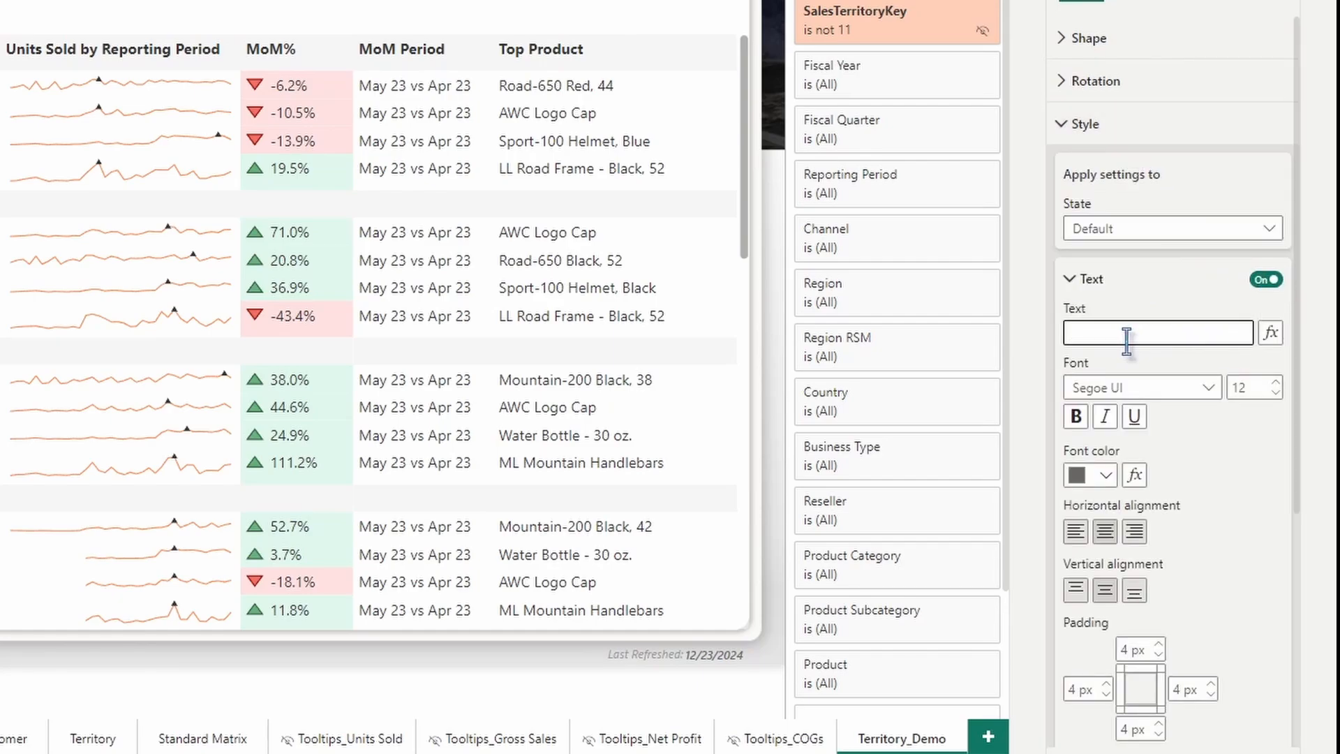
pyautogui.write('Units Sold')
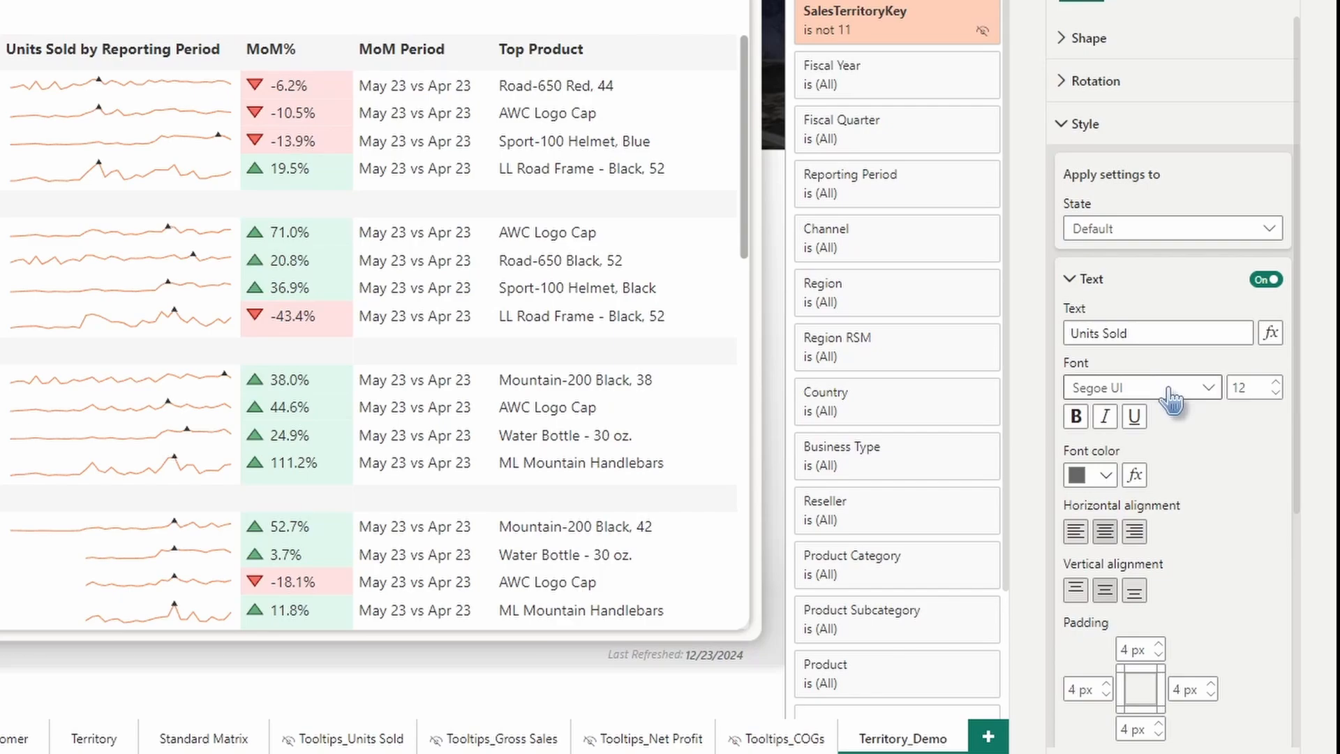
# Format the button text as underlined Segoe UI Bold, size 11, in dark gray
pyautogui.click(1168, 387)
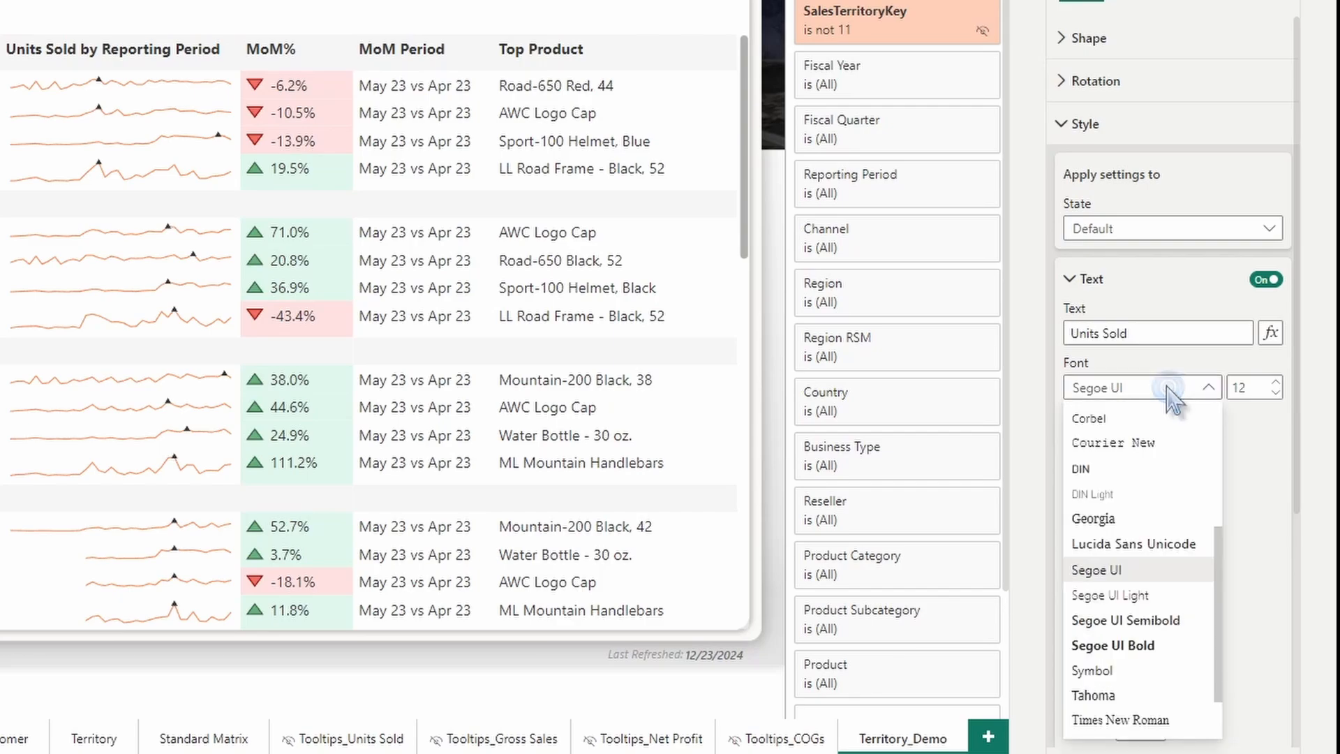
pyautogui.click(1157, 646)
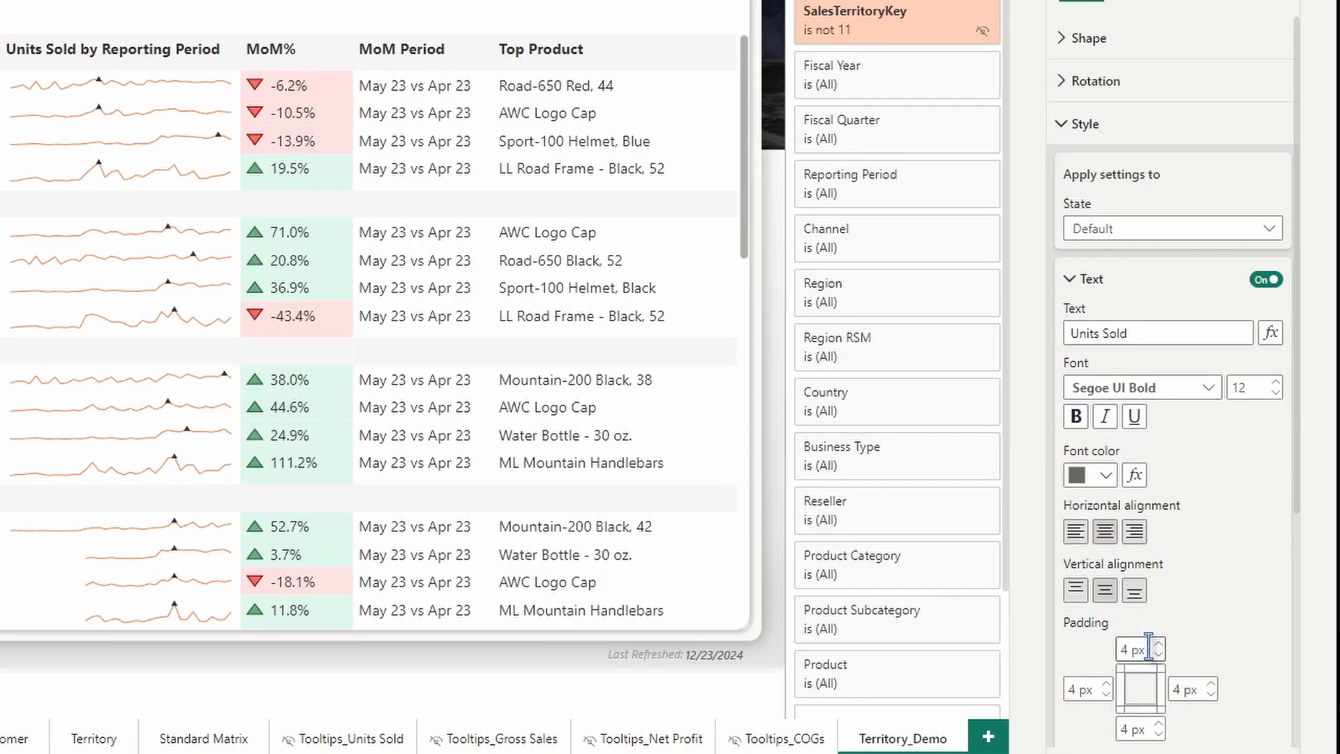
pyautogui.click(1134, 417)
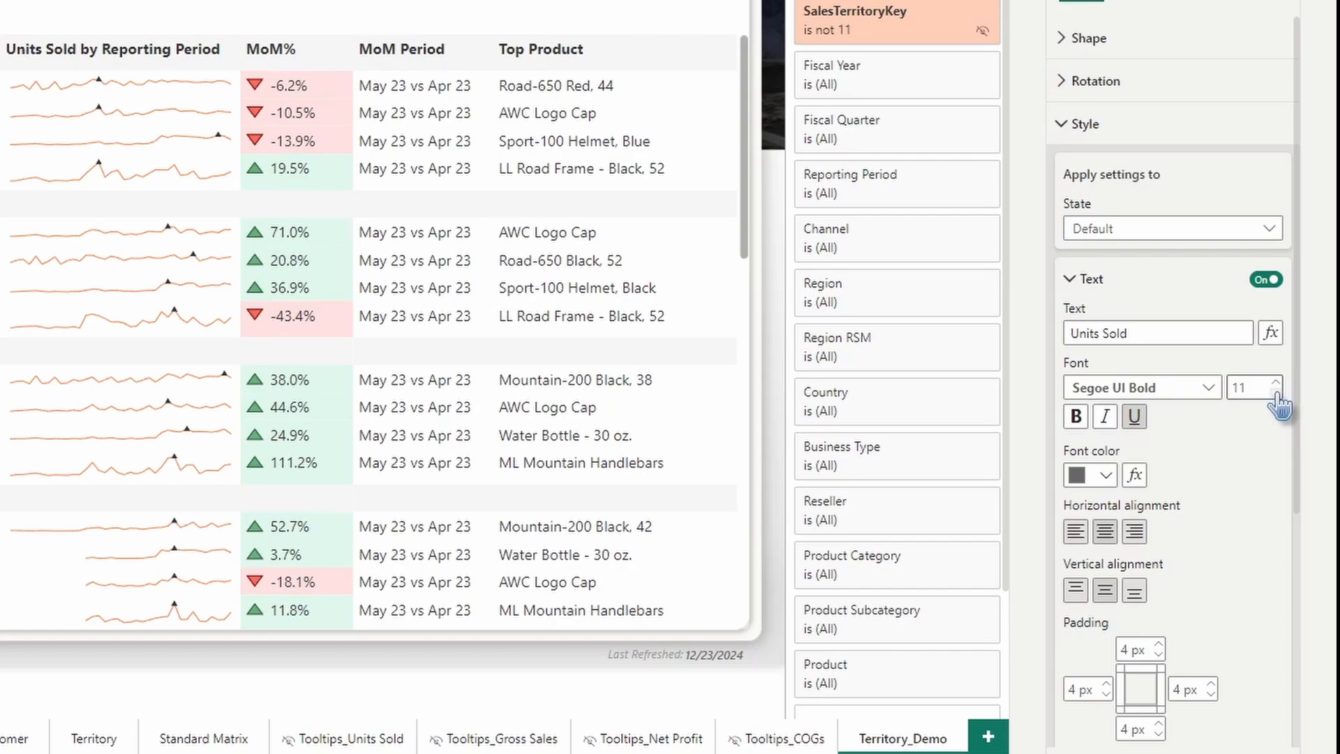
pyautogui.click(1107, 475)
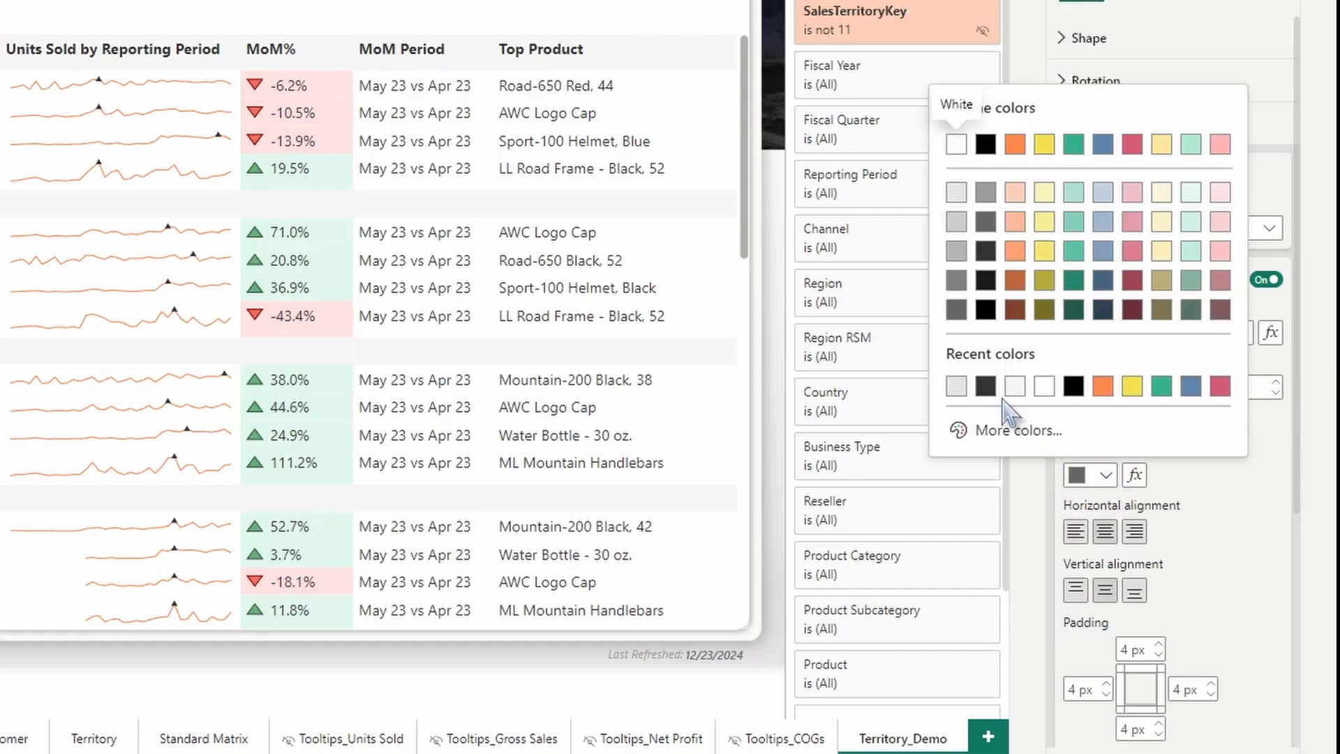
pyautogui.click(986, 386)
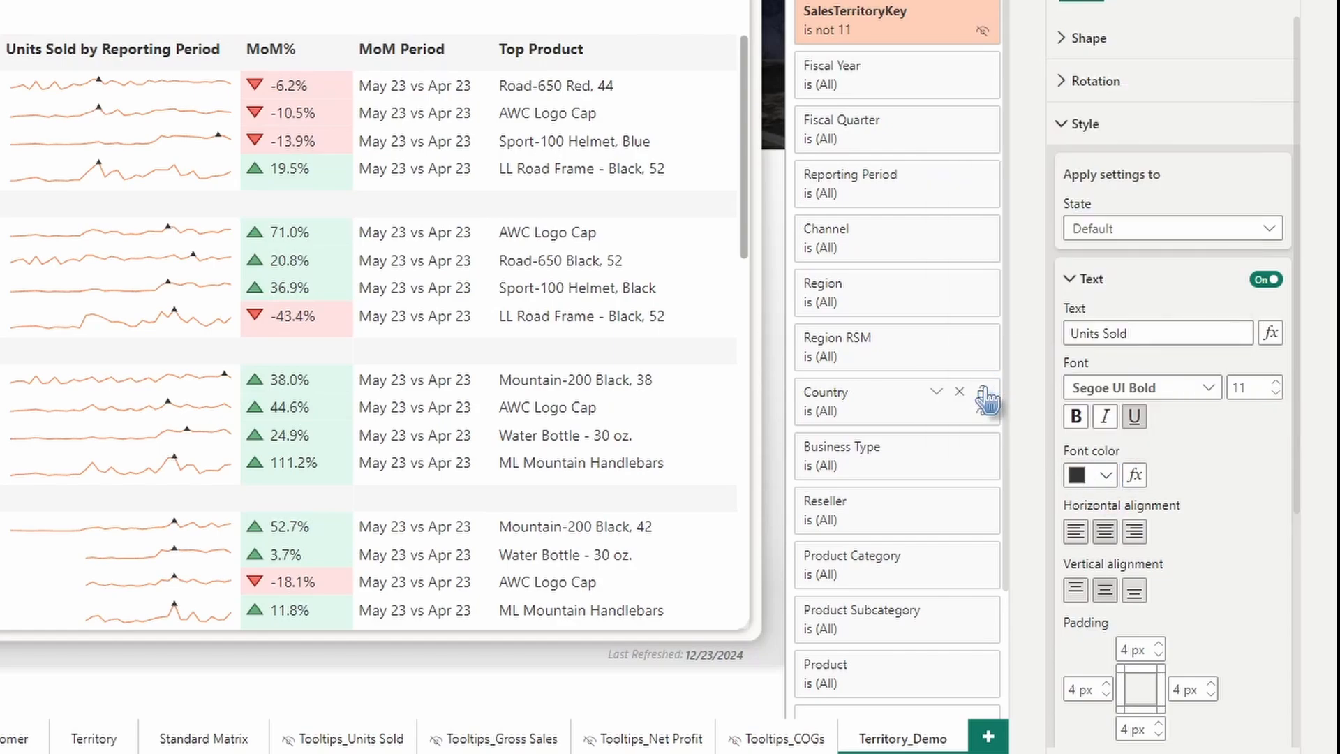
# Left-align the button text and set its padding to 45 px on the left and 0 px on the other sides
pyautogui.scroll(-2, 1182, 449)
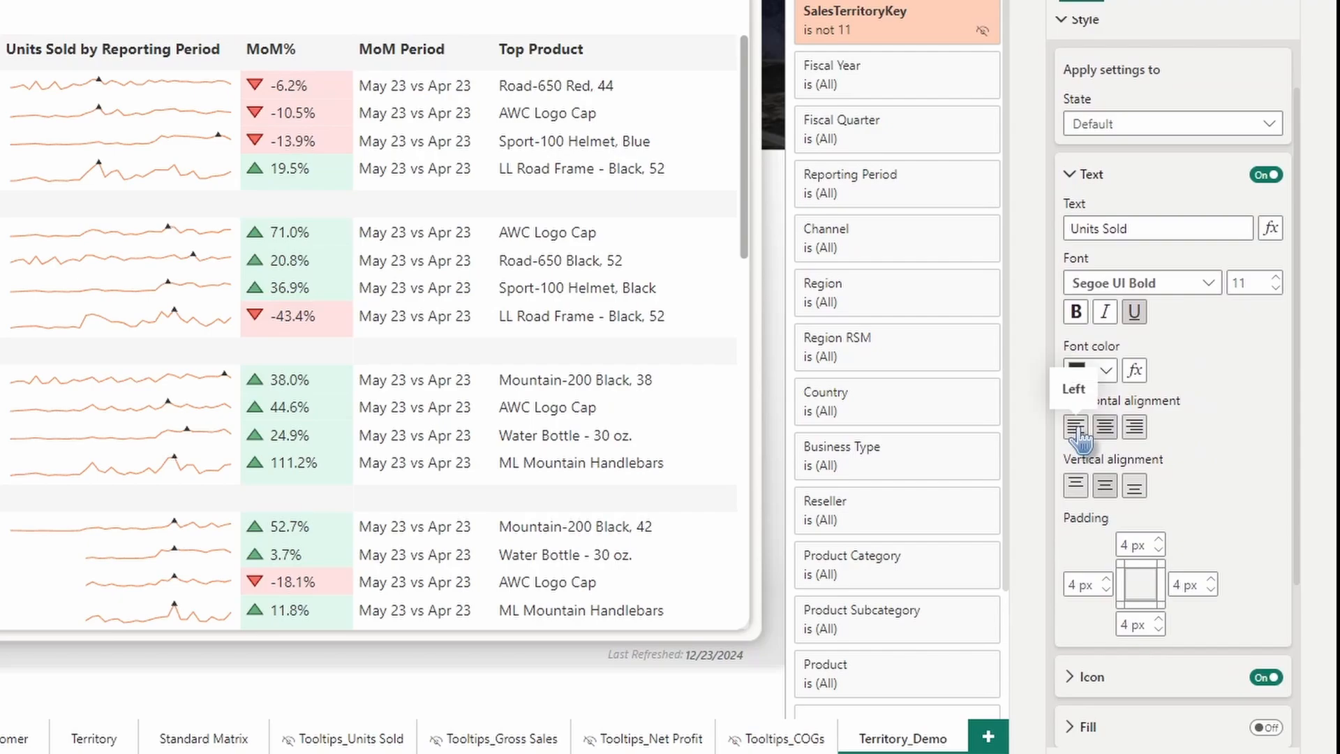
pyautogui.click(1077, 428)
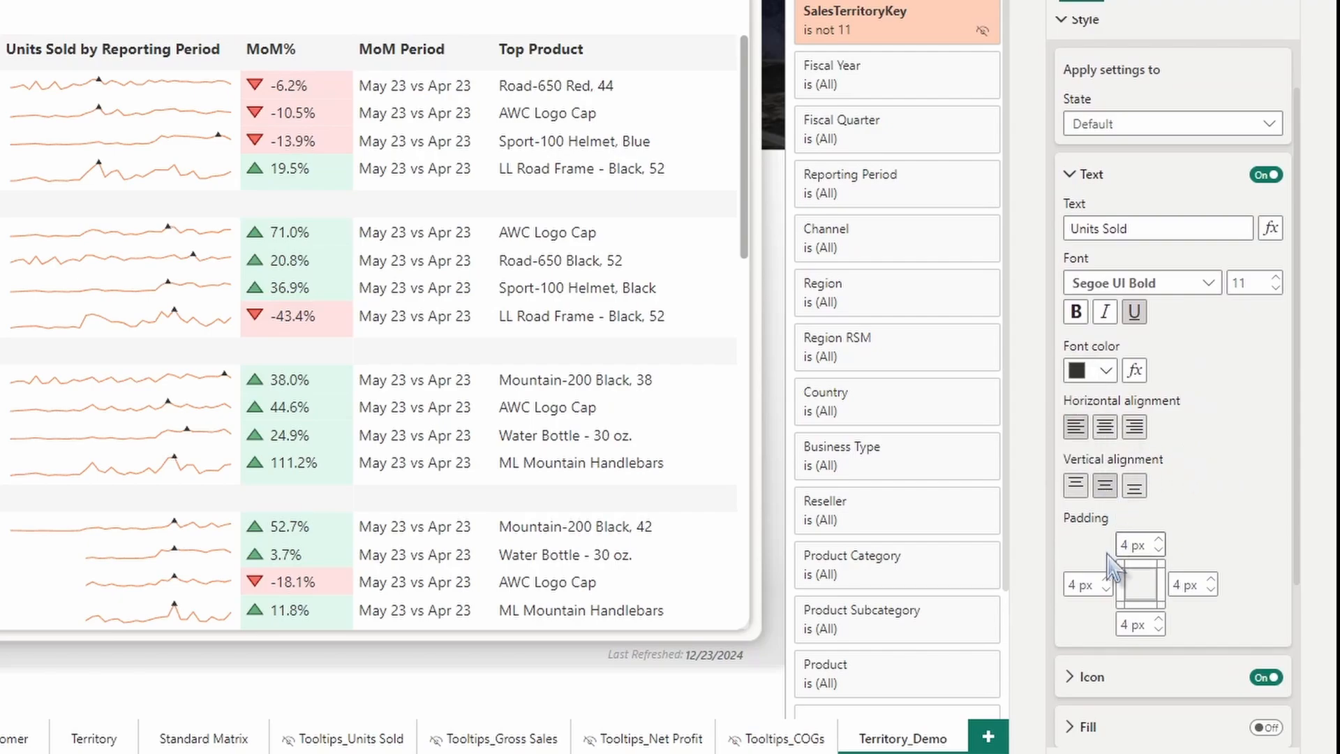
pyautogui.click(1073, 584)
pyautogui.write('45')
pyautogui.click(1129, 544)
pyautogui.click(1180, 583)
pyautogui.scroll(-2, 1206, 470)
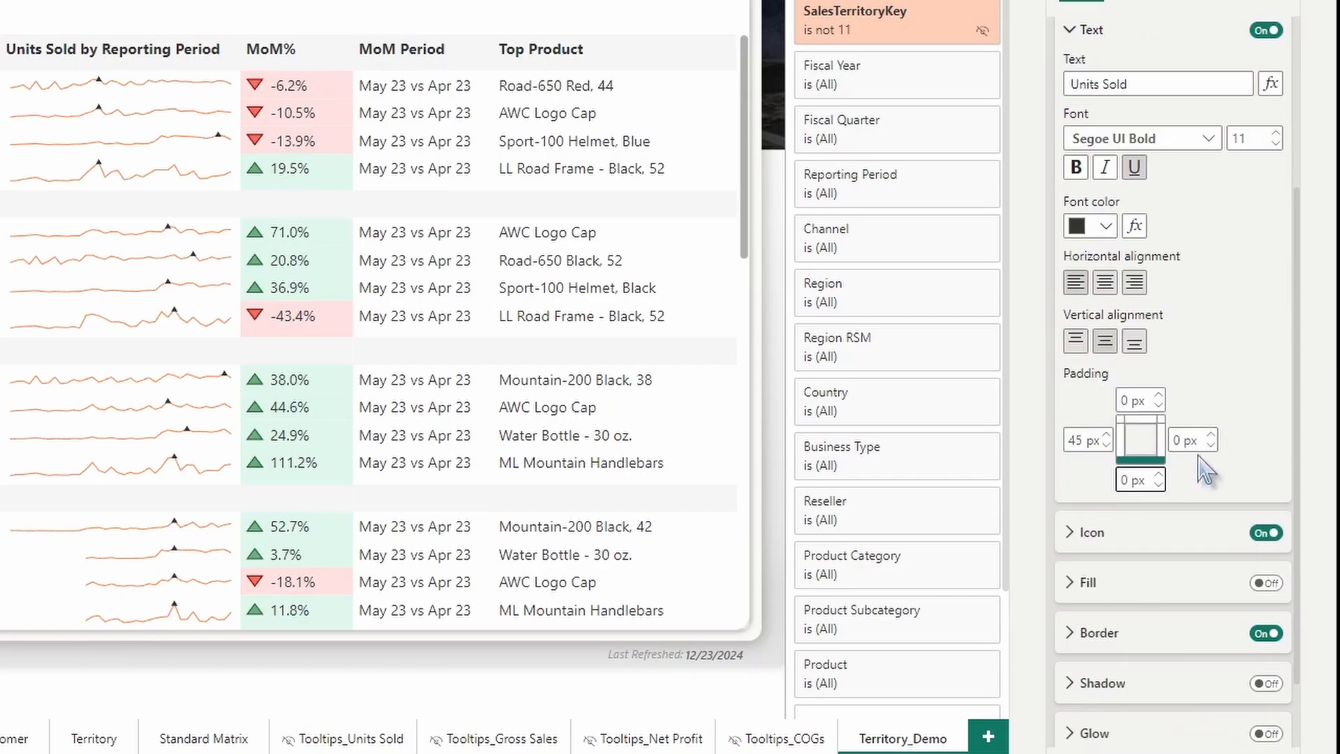
# Set the button's icon type to Custom and load the image "Units Sold Button Icon - Active.png"
pyautogui.scroll(-3, 1196, 315)
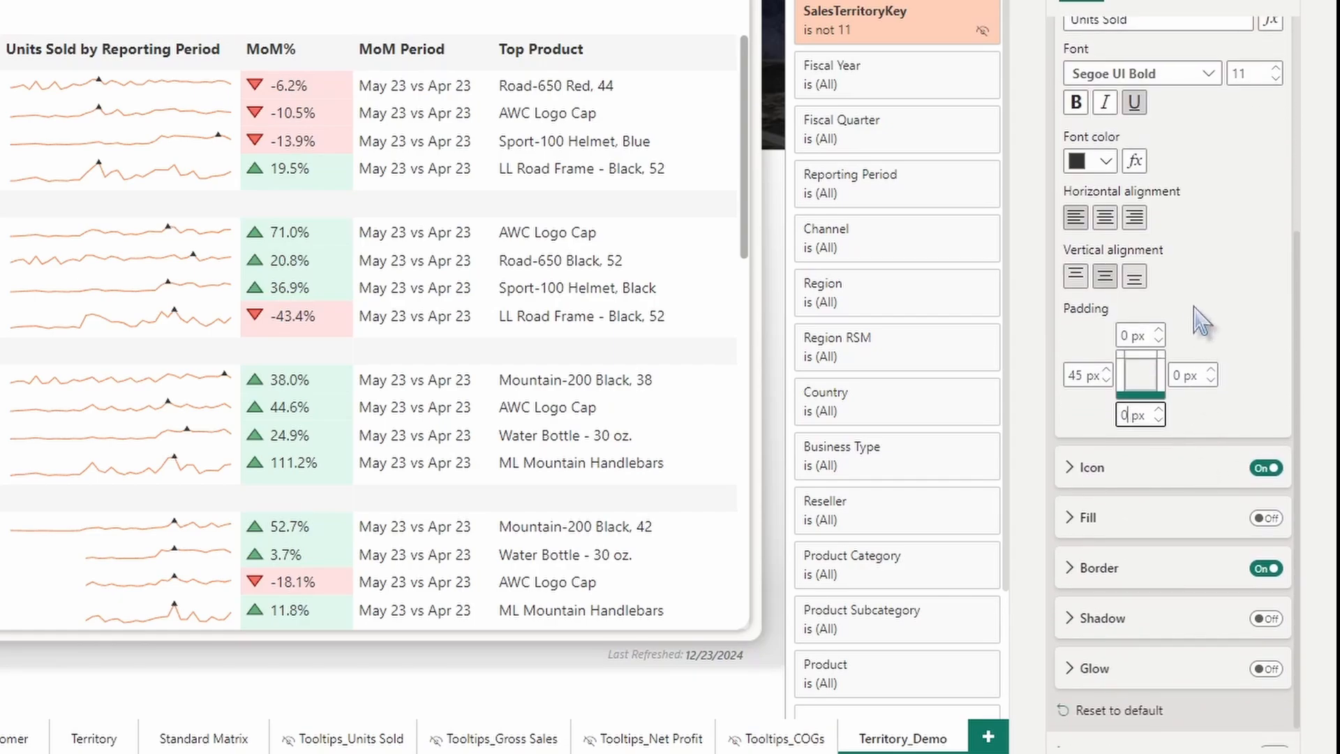
pyautogui.click(1090, 440)
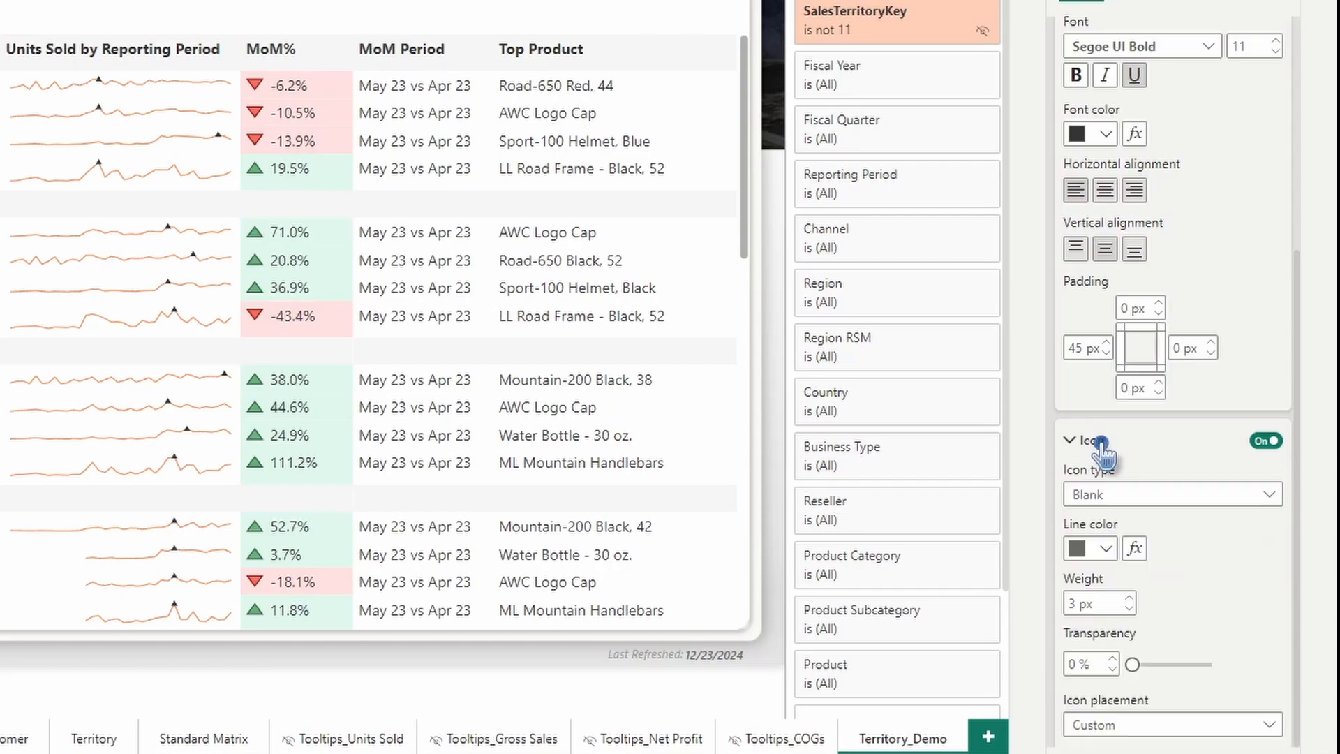
pyautogui.scroll(-4, 1110, 460)
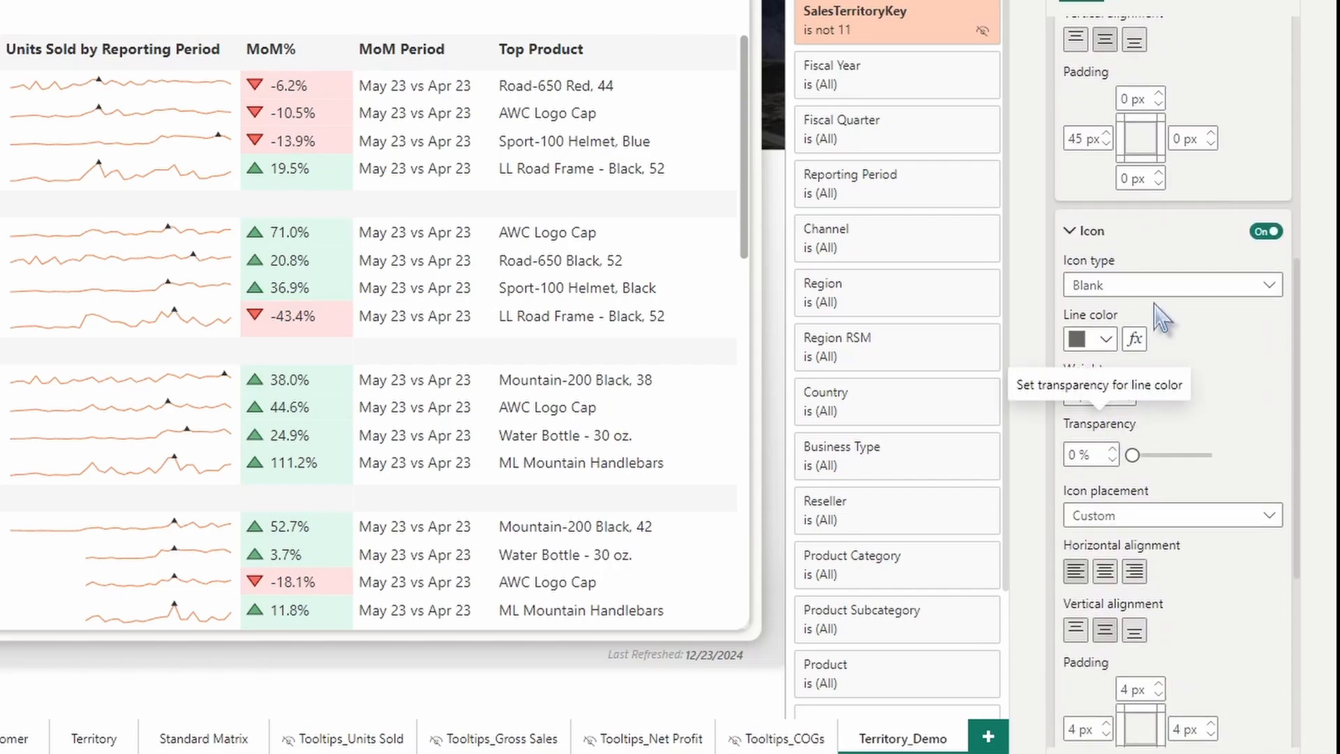
pyautogui.click(1148, 286)
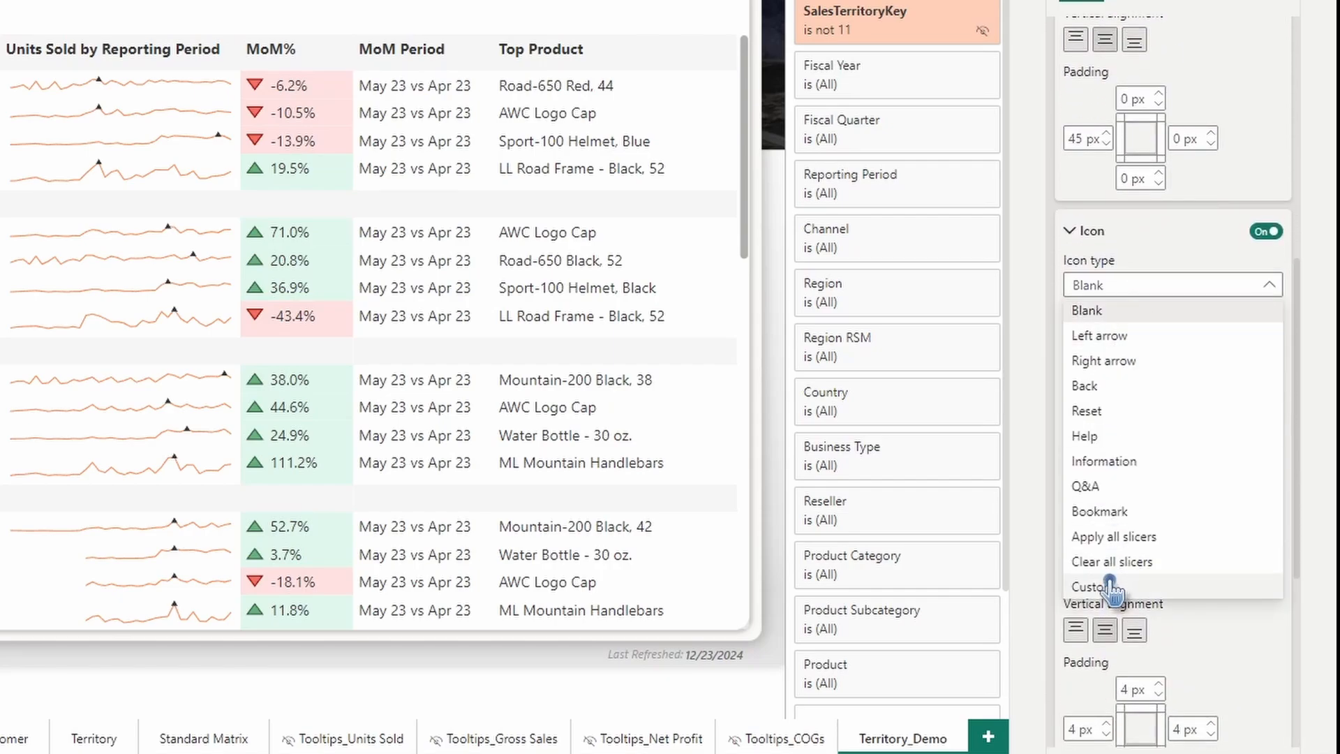
pyautogui.click(1115, 588)
pyautogui.click(1134, 319)
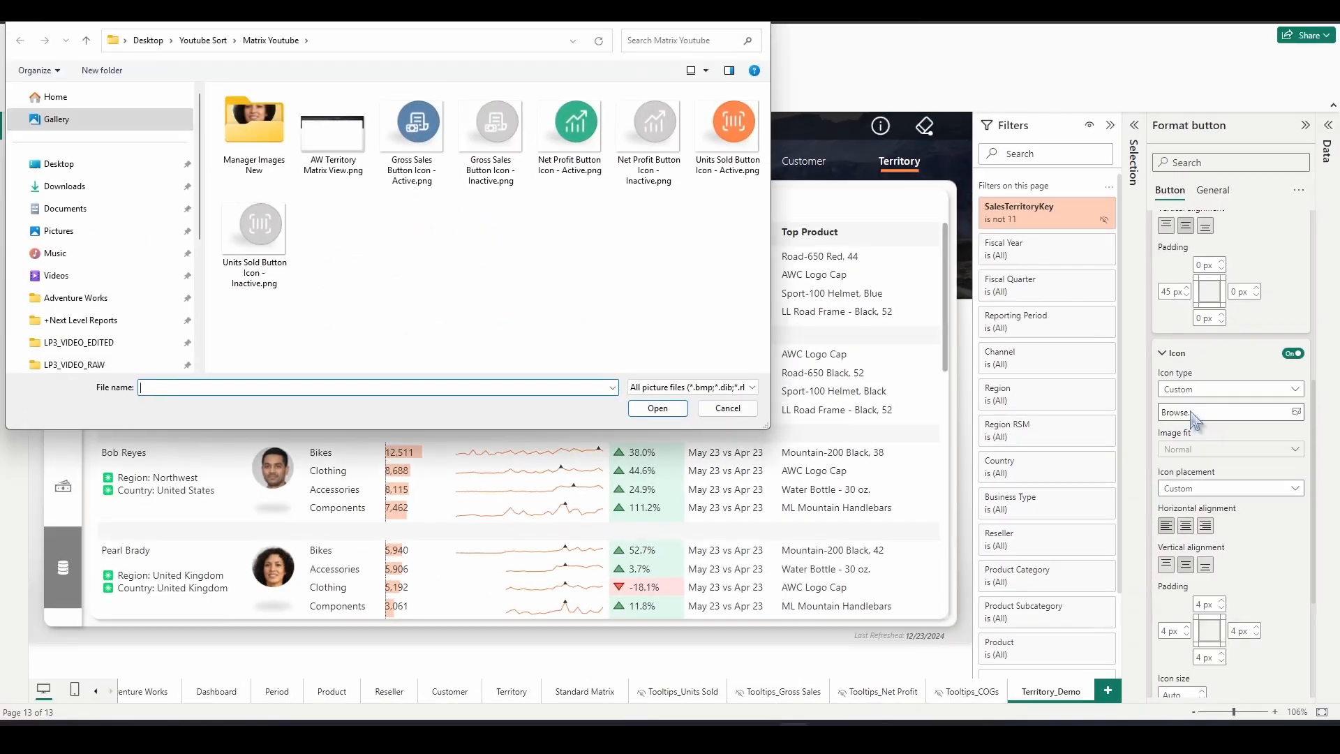
pyautogui.click(736, 127)
pyautogui.click(653, 408)
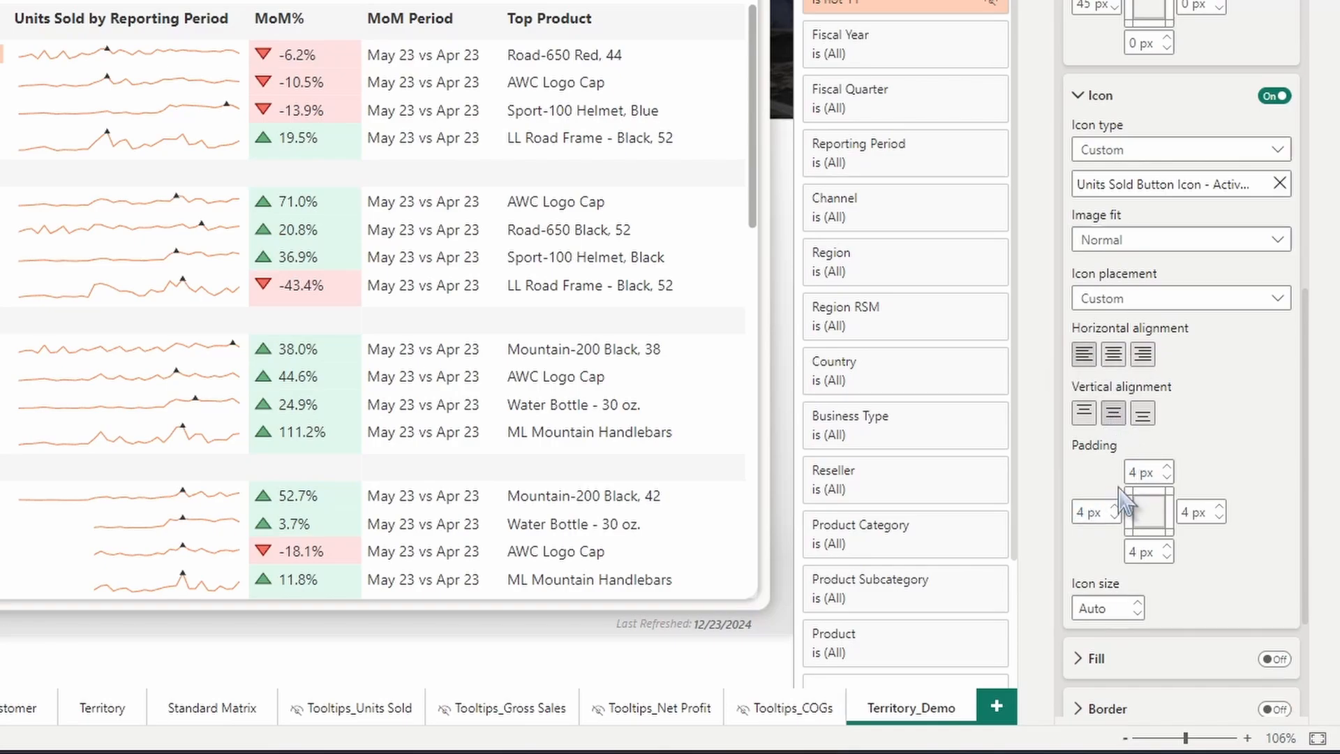
# Set the icon's padding to 2 px on all sides and its size to 35
pyautogui.click(1080, 513)
pyautogui.write('2')
pyautogui.click(1137, 472)
pyautogui.write('2')
pyautogui.click(1187, 513)
pyautogui.write('2')
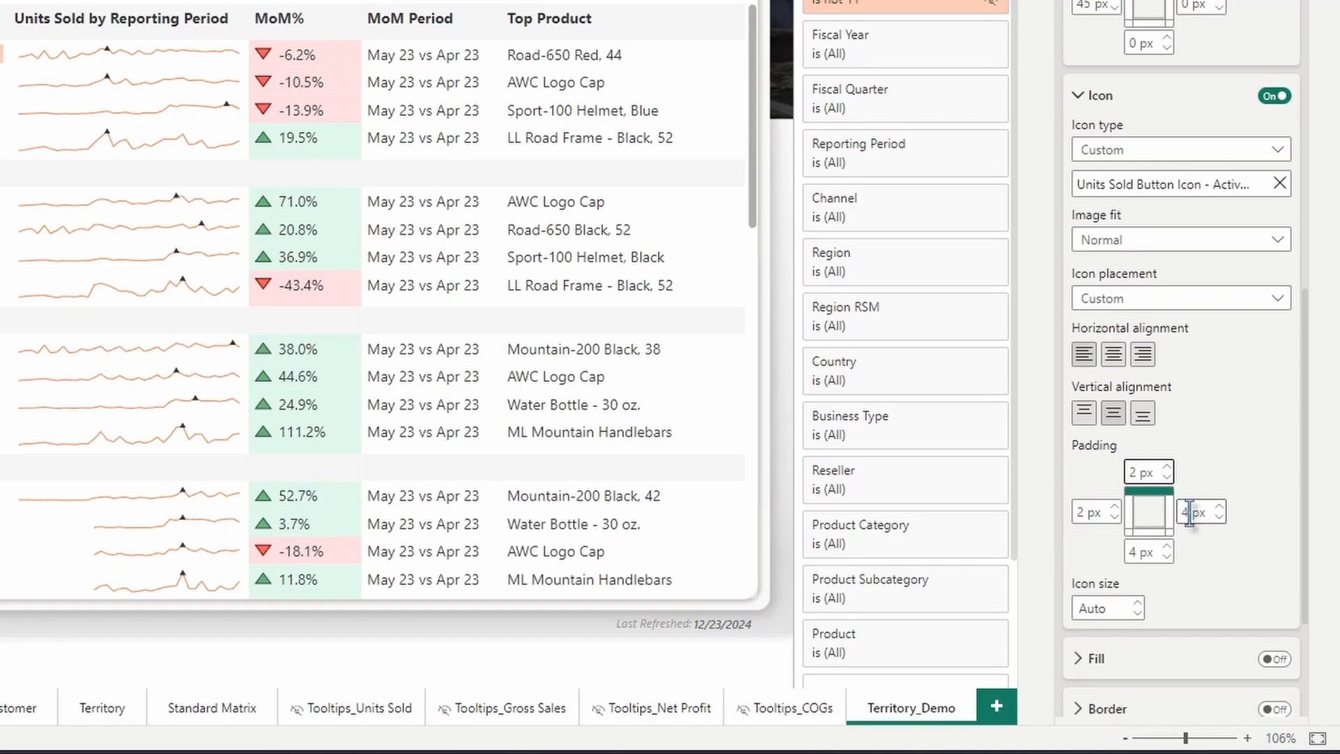
pyautogui.click(1095, 606)
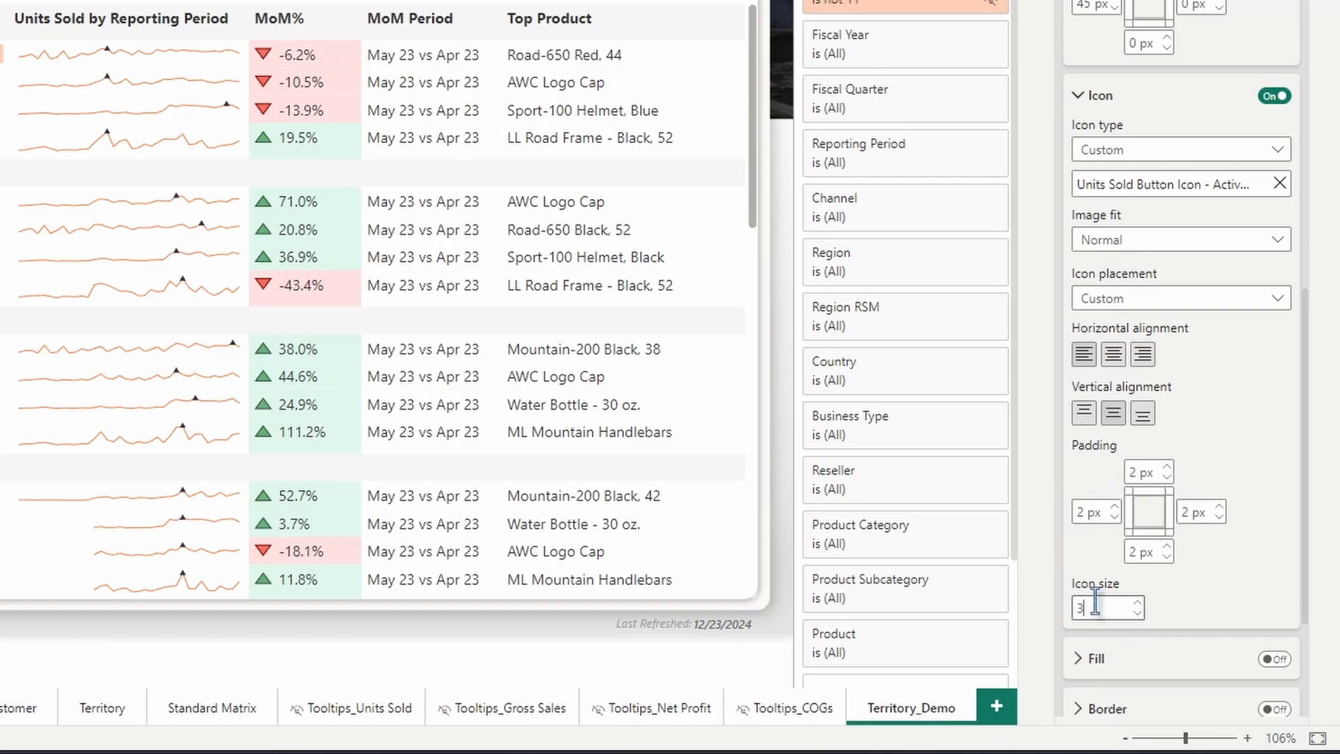
pyautogui.scroll(-3, 1197, 383)
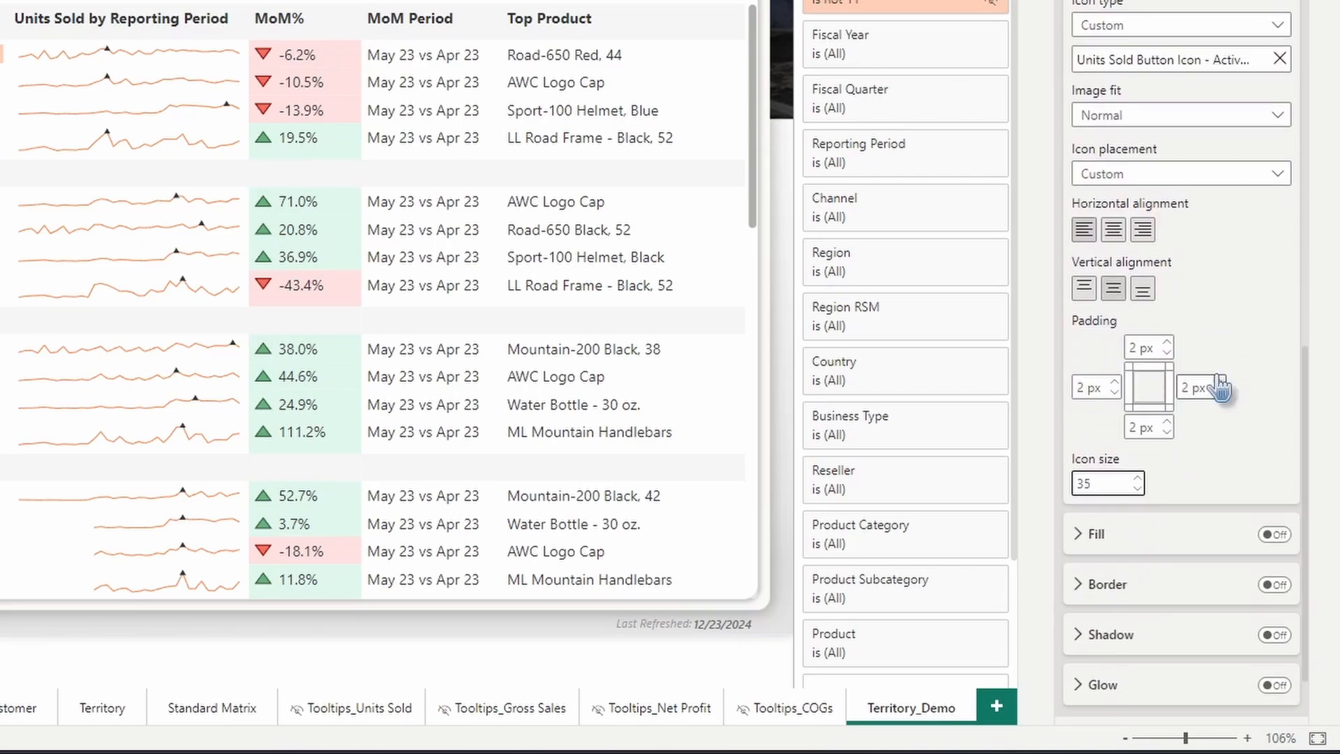
# Enable the button's fill with 0% transparency and a very light gray color
pyautogui.click(1274, 460)
pyautogui.click(1142, 475)
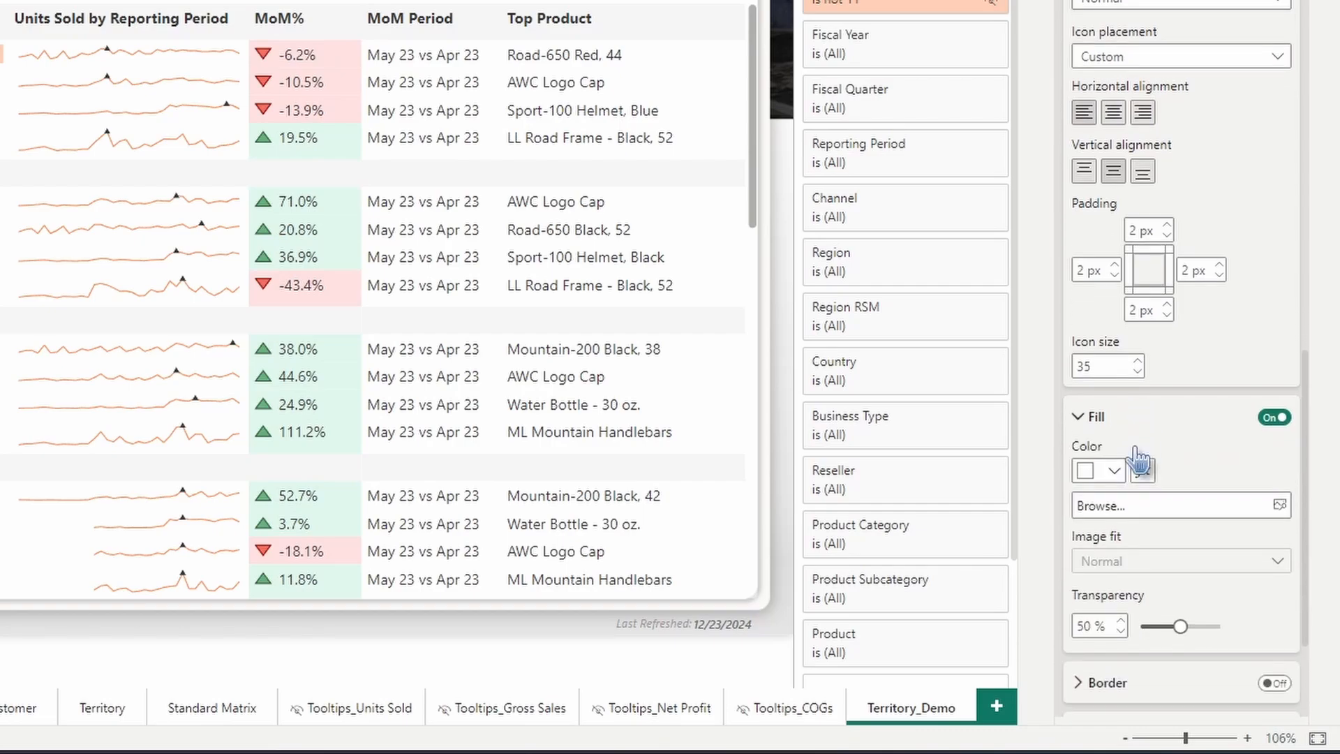
pyautogui.scroll(-2, 1143, 428)
pyautogui.moveTo(1178, 562); pyautogui.dragTo(1142, 564)
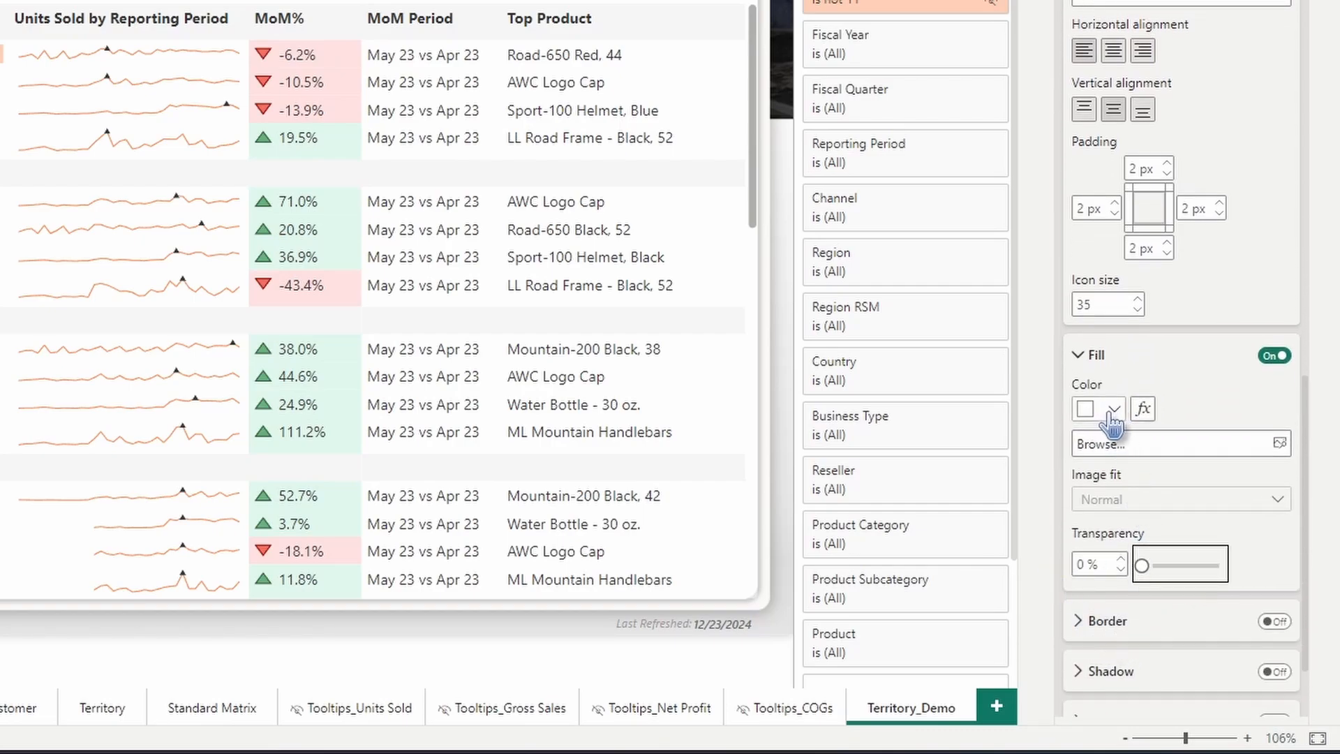
pyautogui.click(1114, 410)
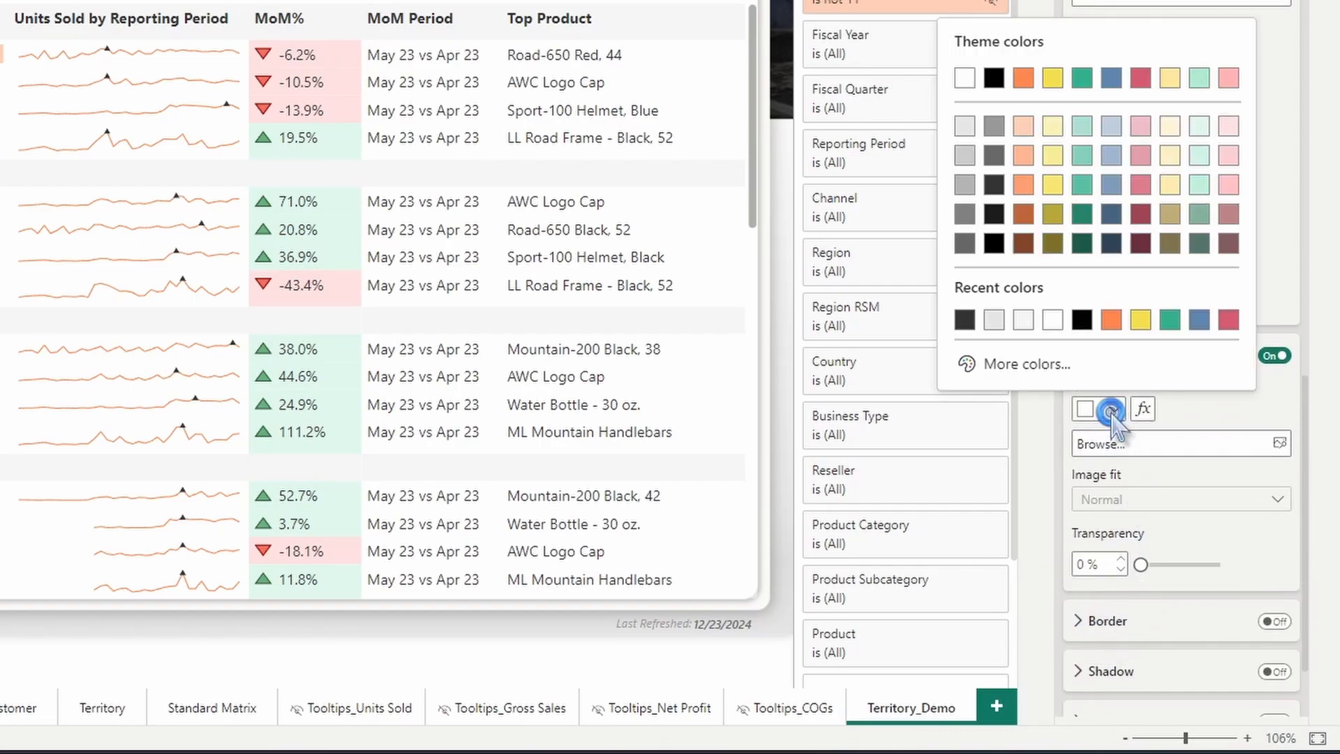
pyautogui.click(1026, 319)
pyautogui.scroll(-3, 1155, 619)
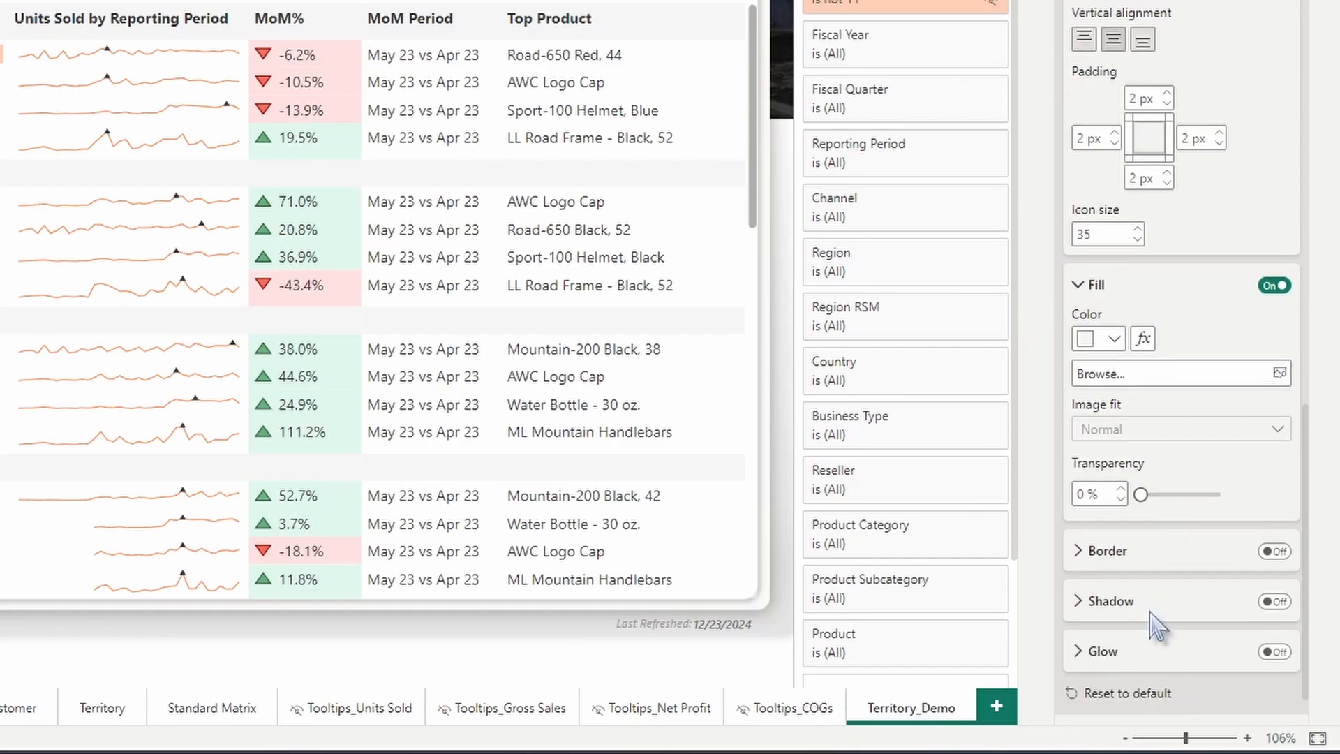
# Enable the button's border and set its color to the light gray among the recent colors
pyautogui.click(1276, 511)
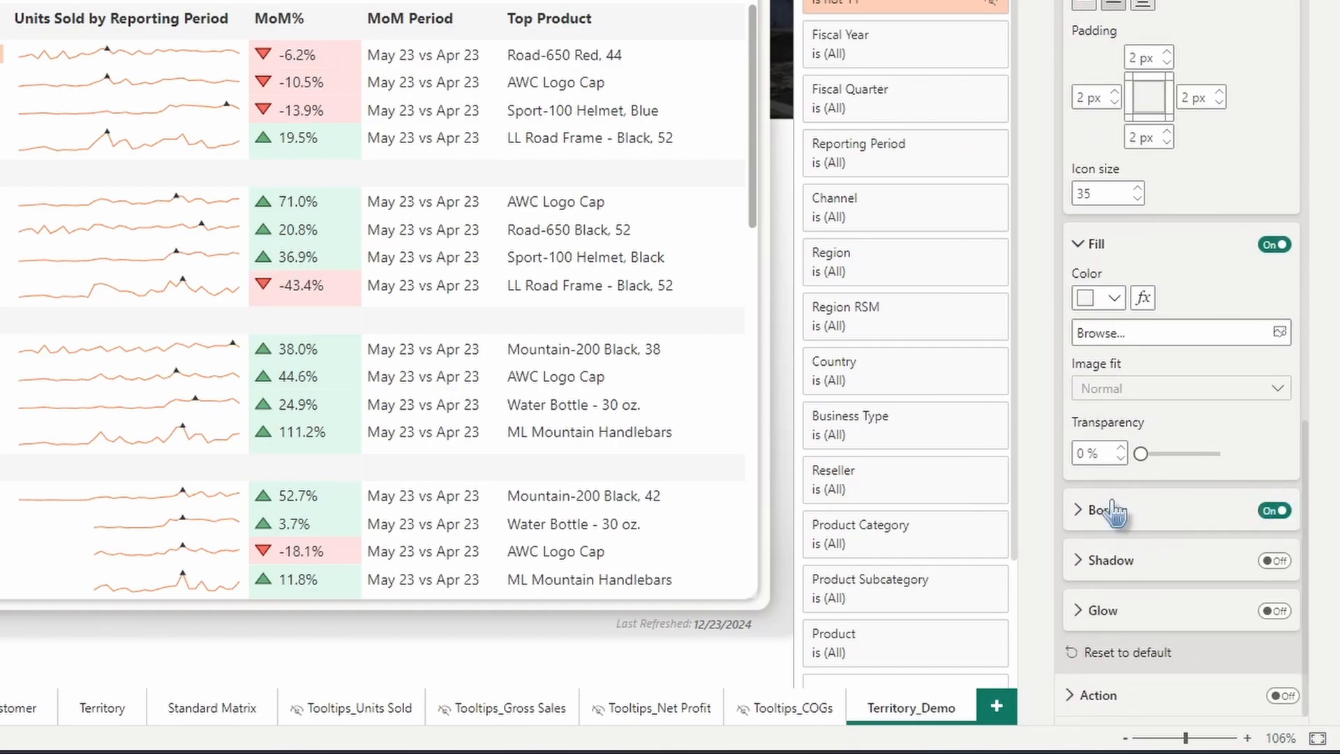
pyautogui.click(1113, 510)
pyautogui.scroll(-5, 1130, 489)
pyautogui.click(1116, 388)
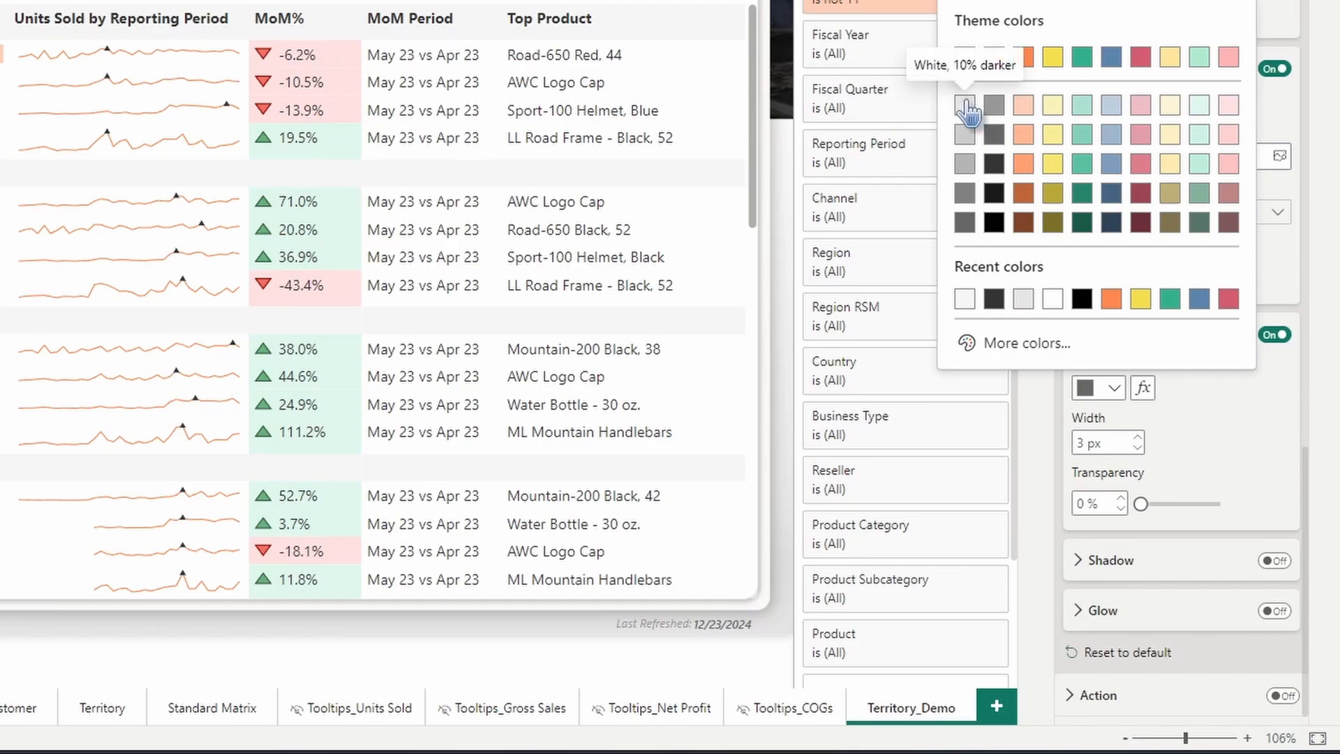
pyautogui.click(1026, 304)
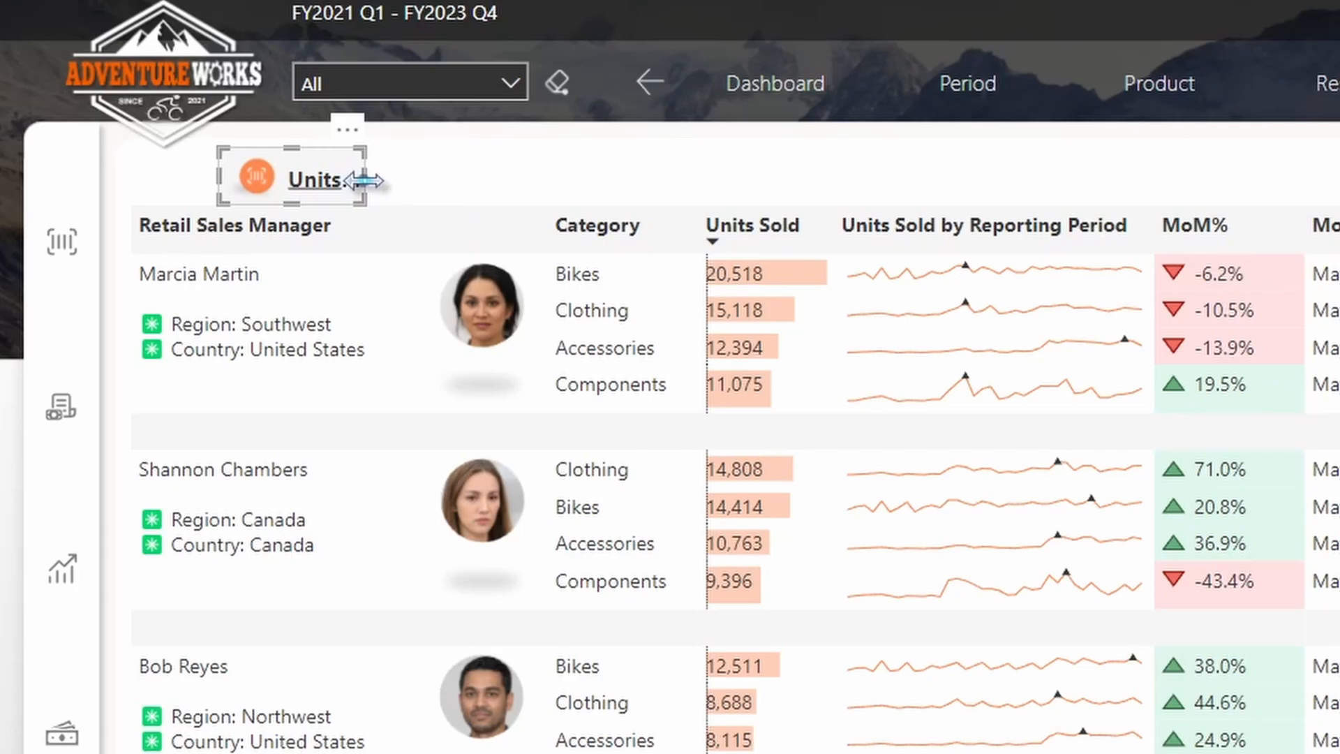
# Resize the button to about 145 wide and 39 high so its full label fits, and show its size properties
pyautogui.moveTo(213, 210); pyautogui.dragTo(246, 217)
pyautogui.moveTo(420, 177); pyautogui.dragTo(432, 178)
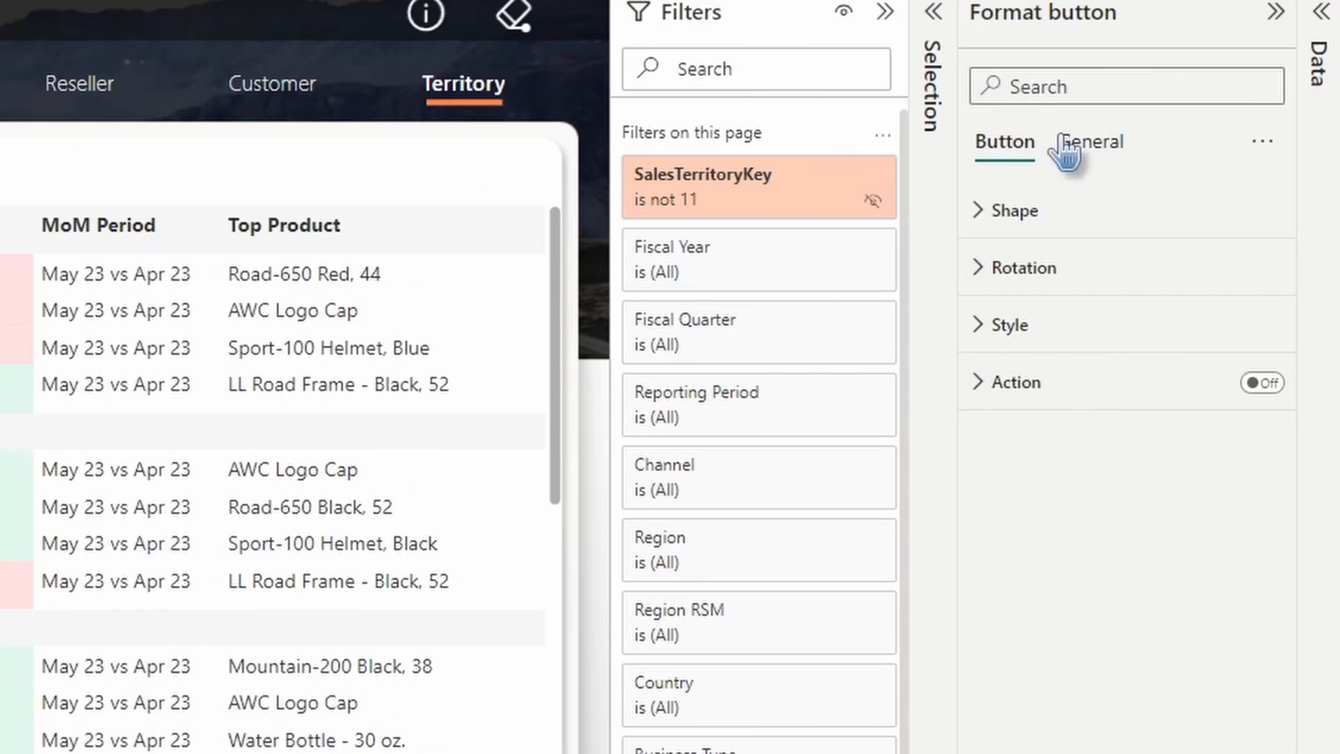
pyautogui.click(1089, 142)
pyautogui.click(1094, 225)
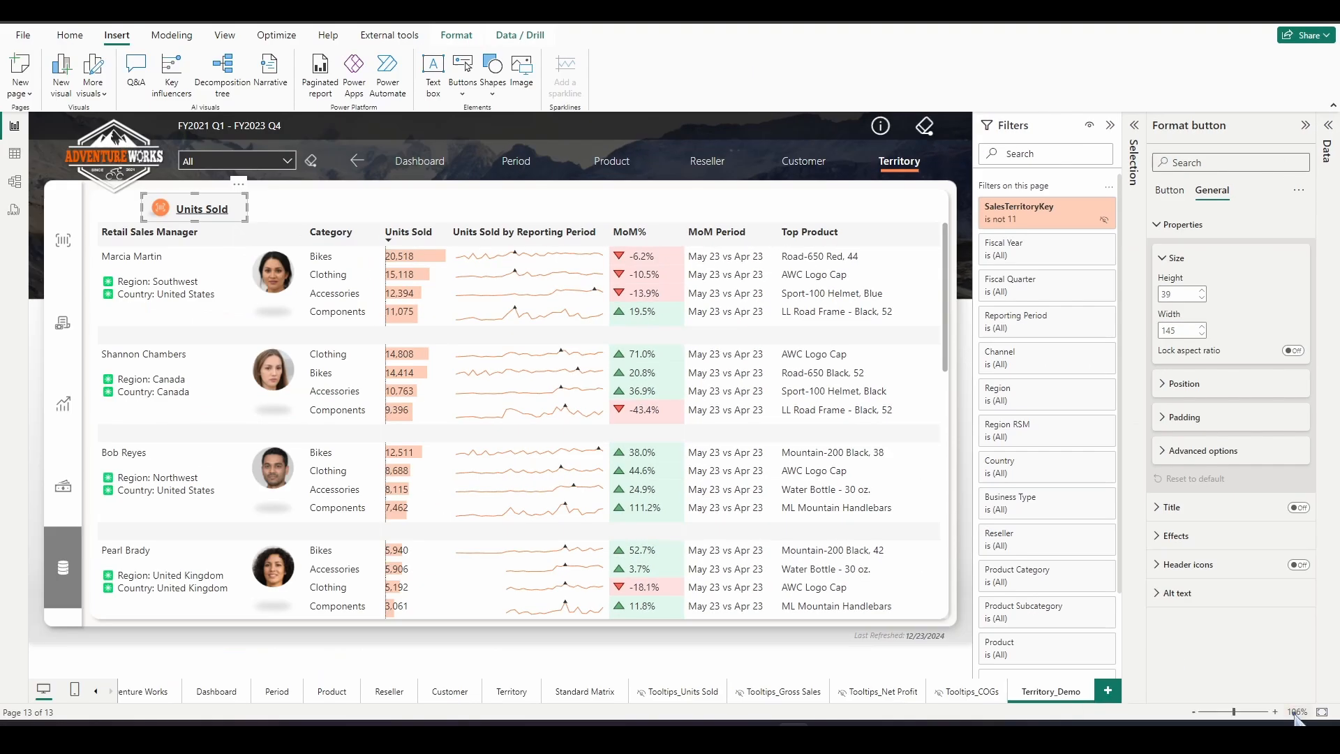
# Place the Units Sold button beneath the matrix in the layer order and nudge it down behind the matrix's upper edge
pyautogui.click(1297, 712)
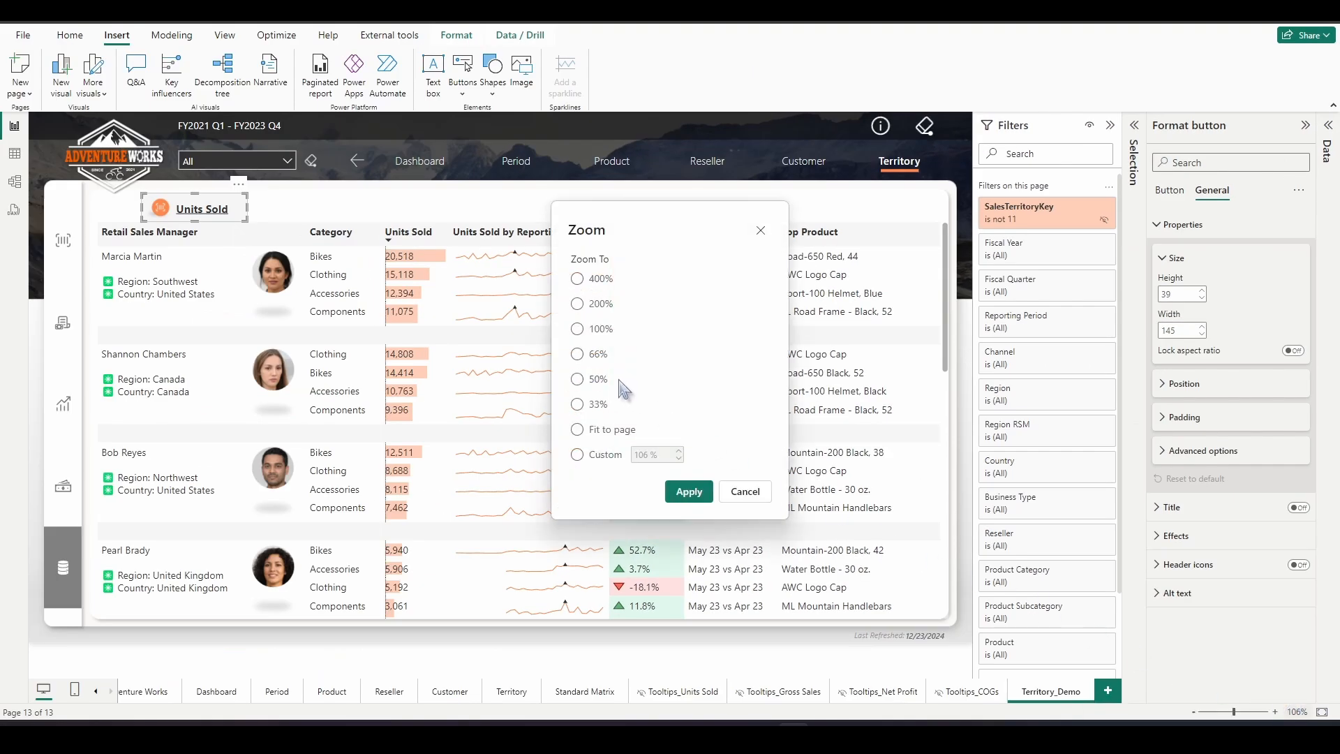
pyautogui.click(688, 491)
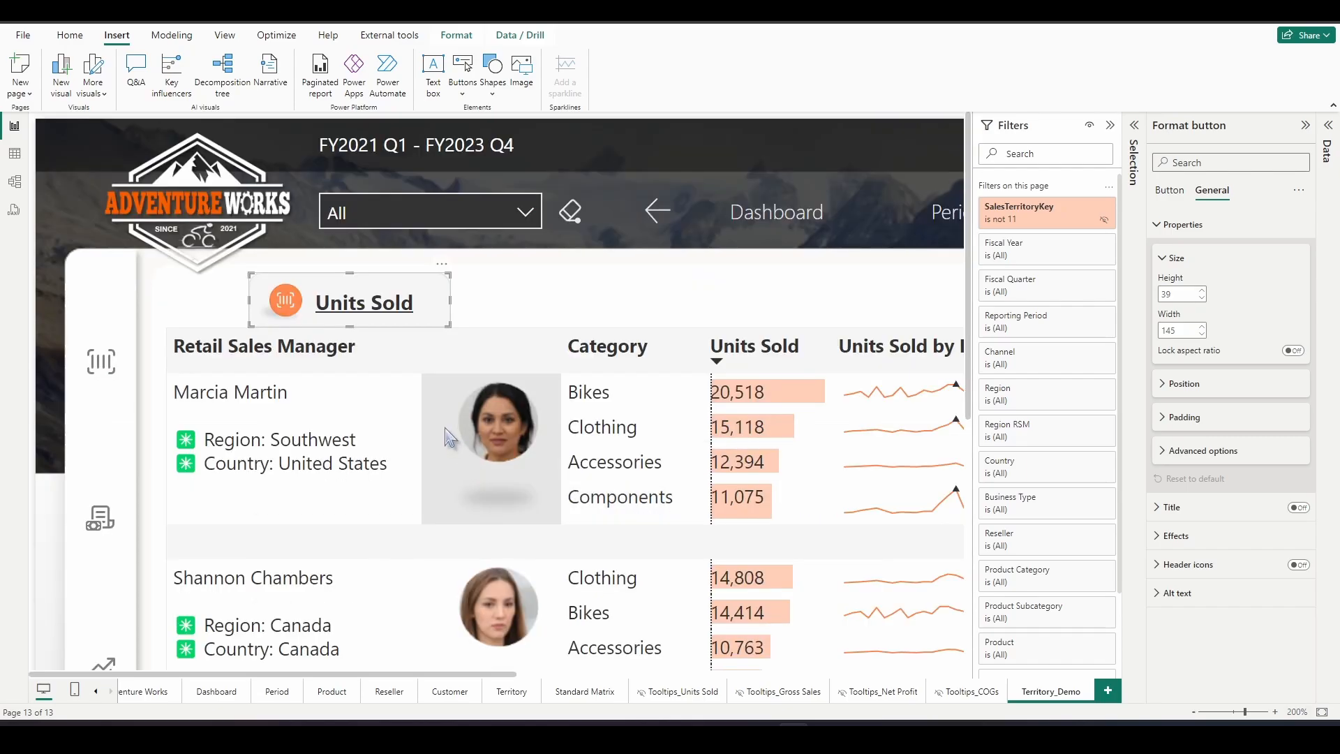
pyautogui.click(509, 312)
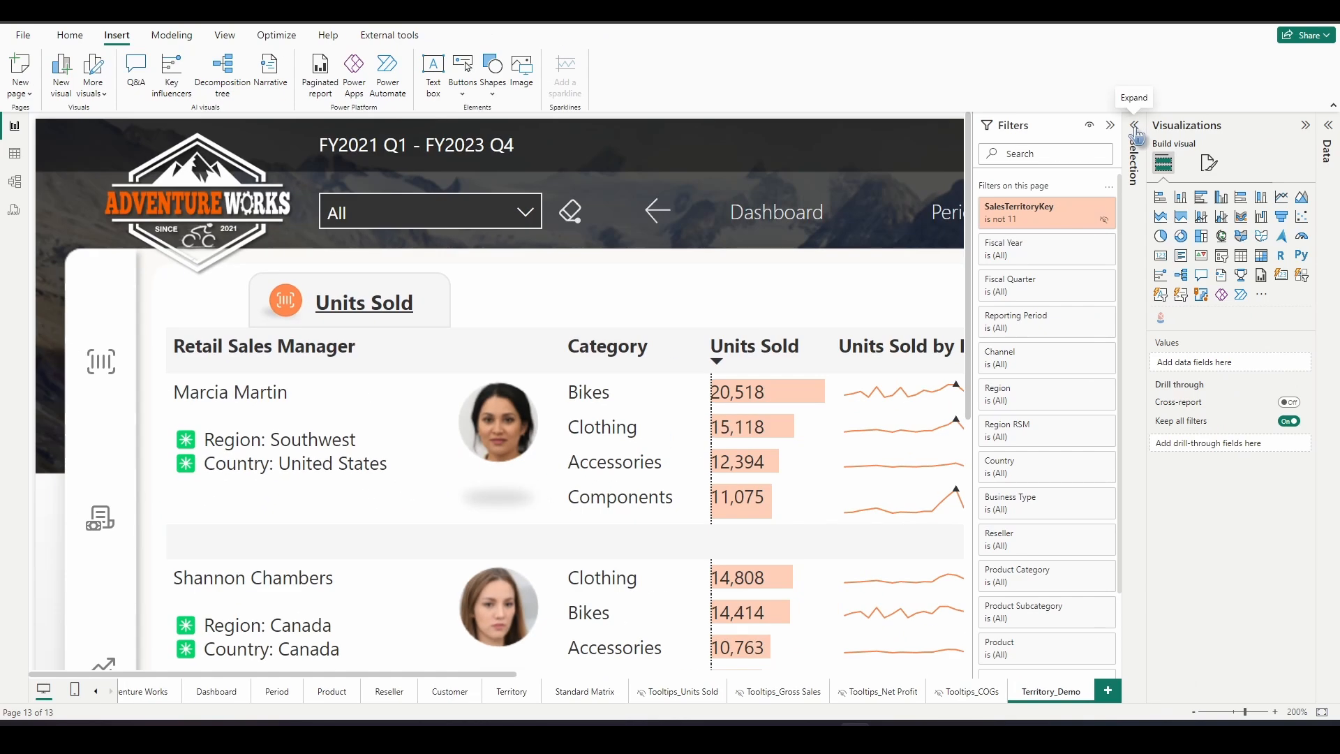
pyautogui.click(1136, 130)
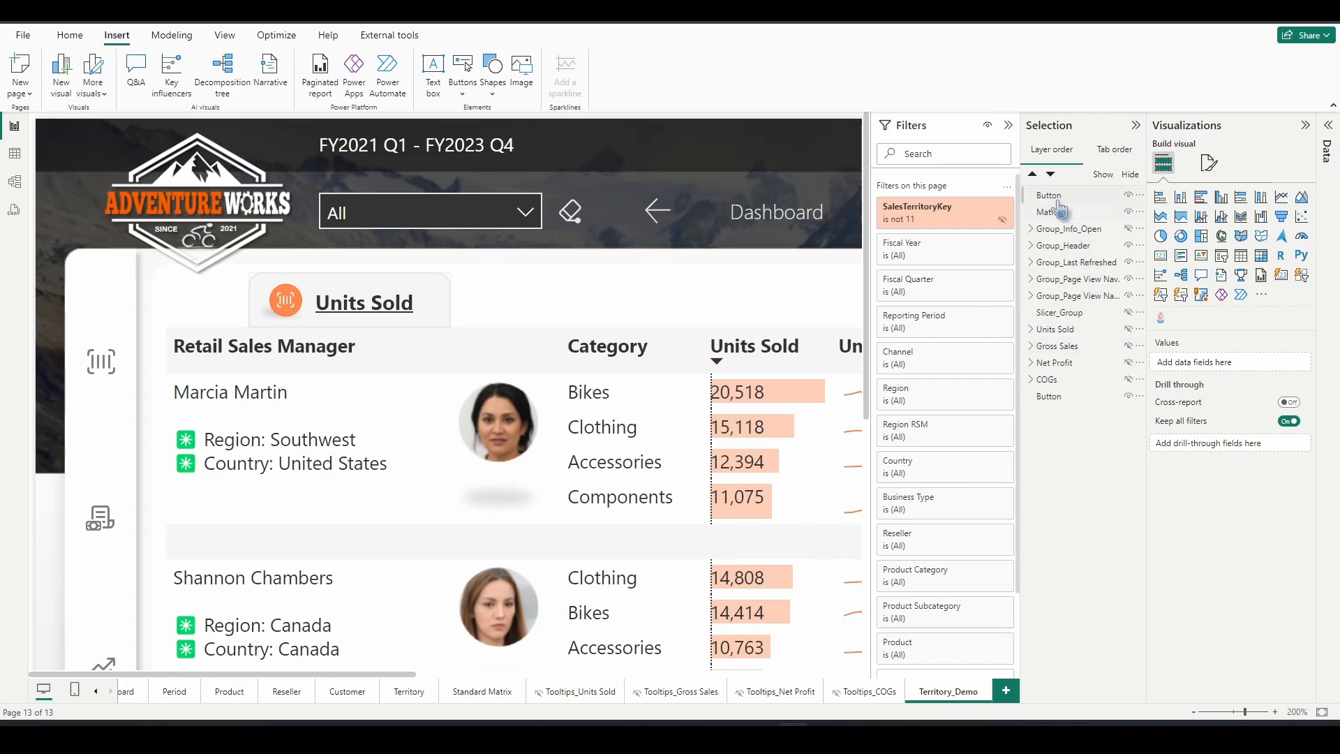
pyautogui.moveTo(1057, 203); pyautogui.dragTo(1070, 230)
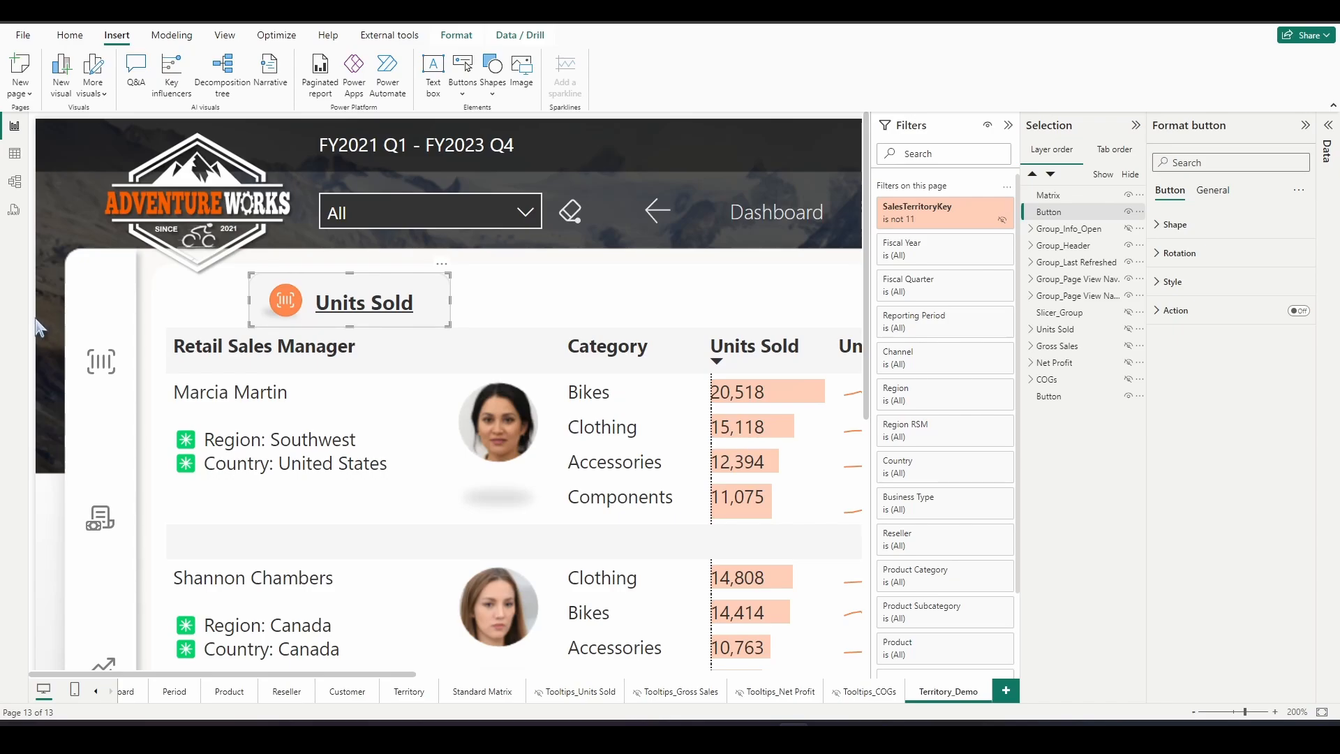
pyautogui.click(34, 154)
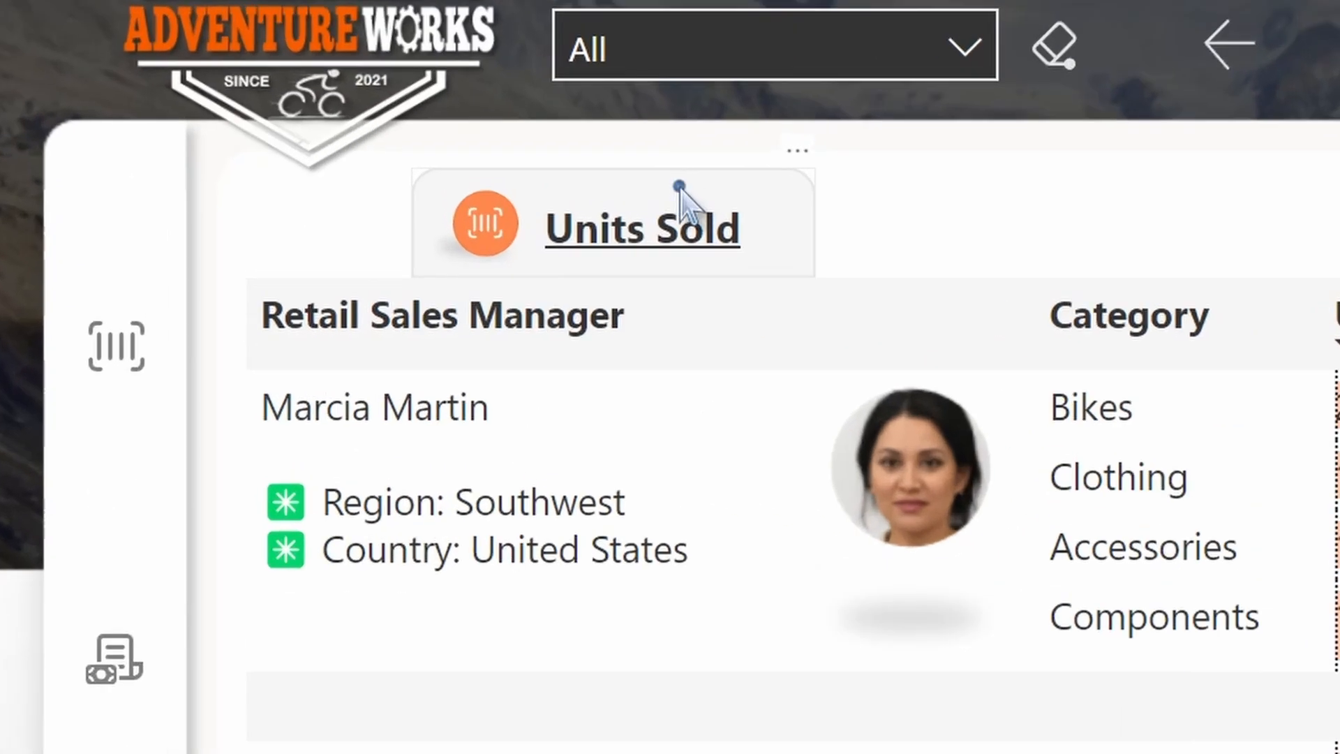
pyautogui.click(383, 282)
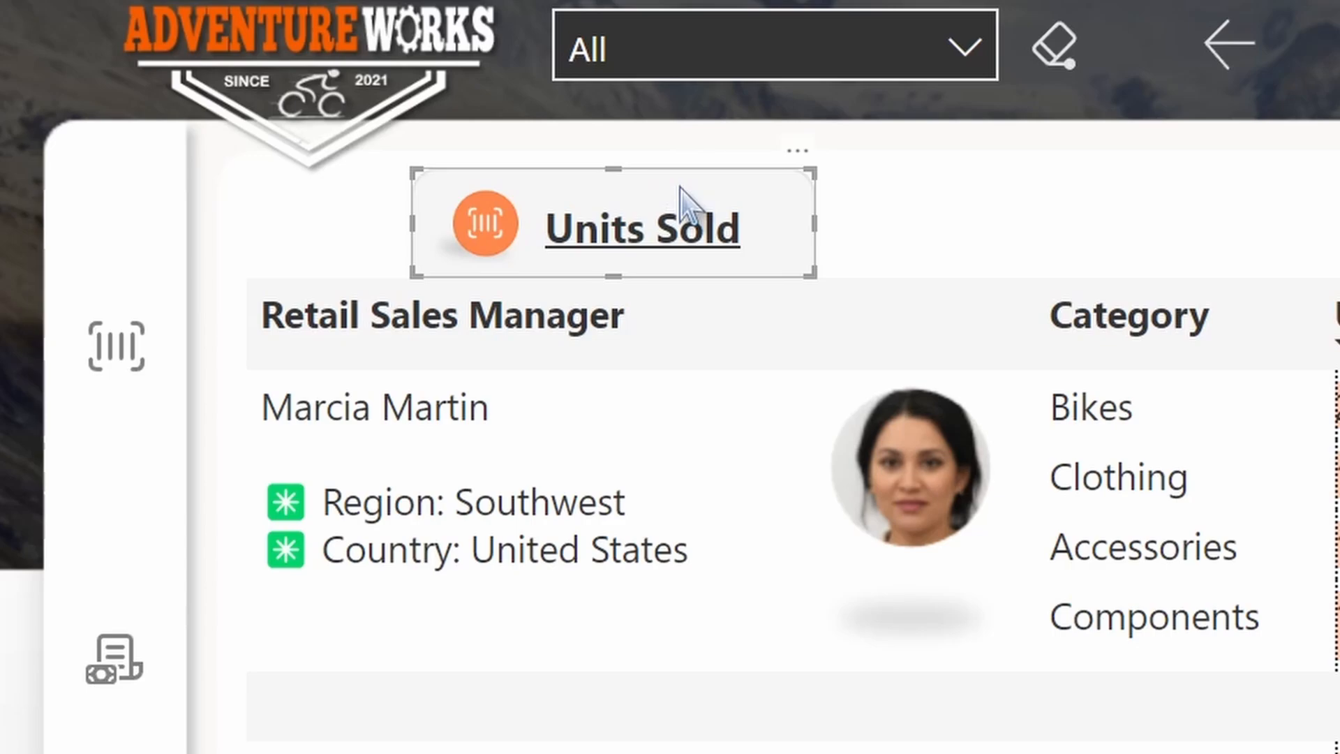
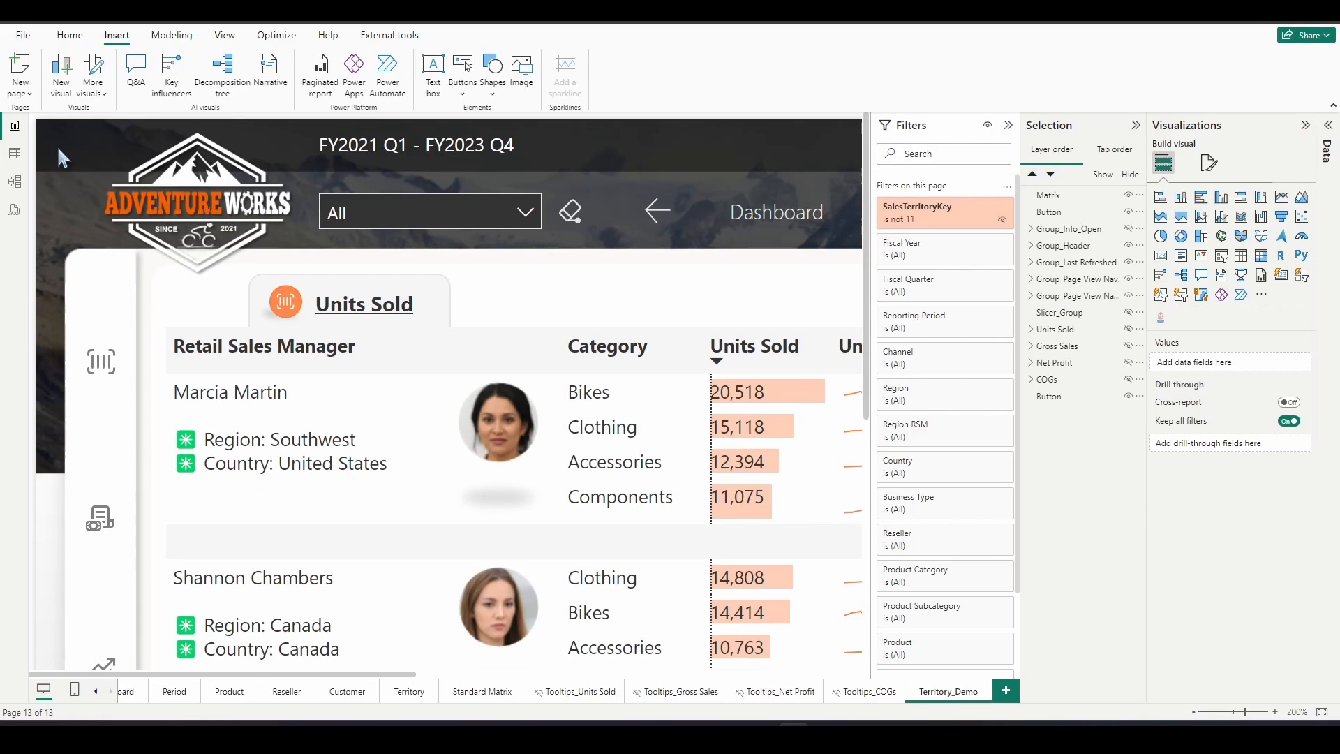
# Duplicate the Units Sold button twice and place the copies in a row beside the original
pyautogui.click(384, 291)
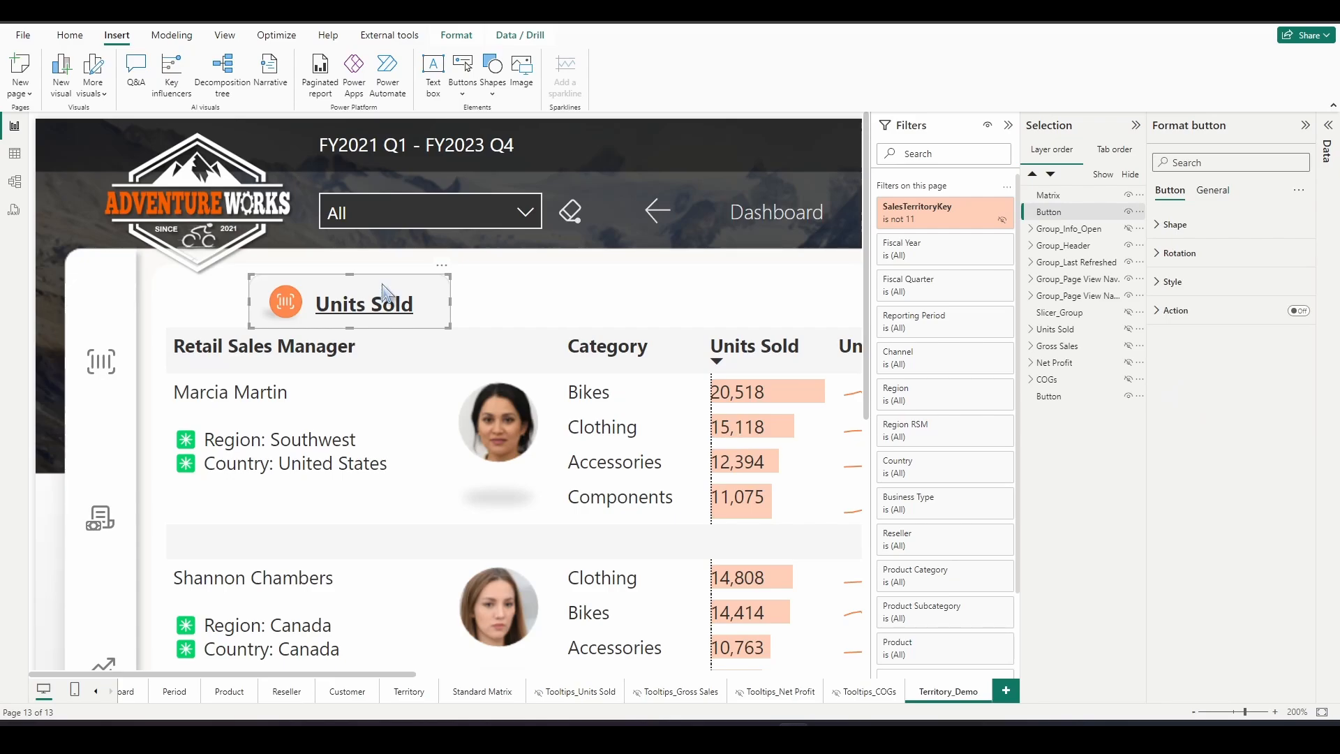
pyautogui.hotkey('ctrl', 'v')
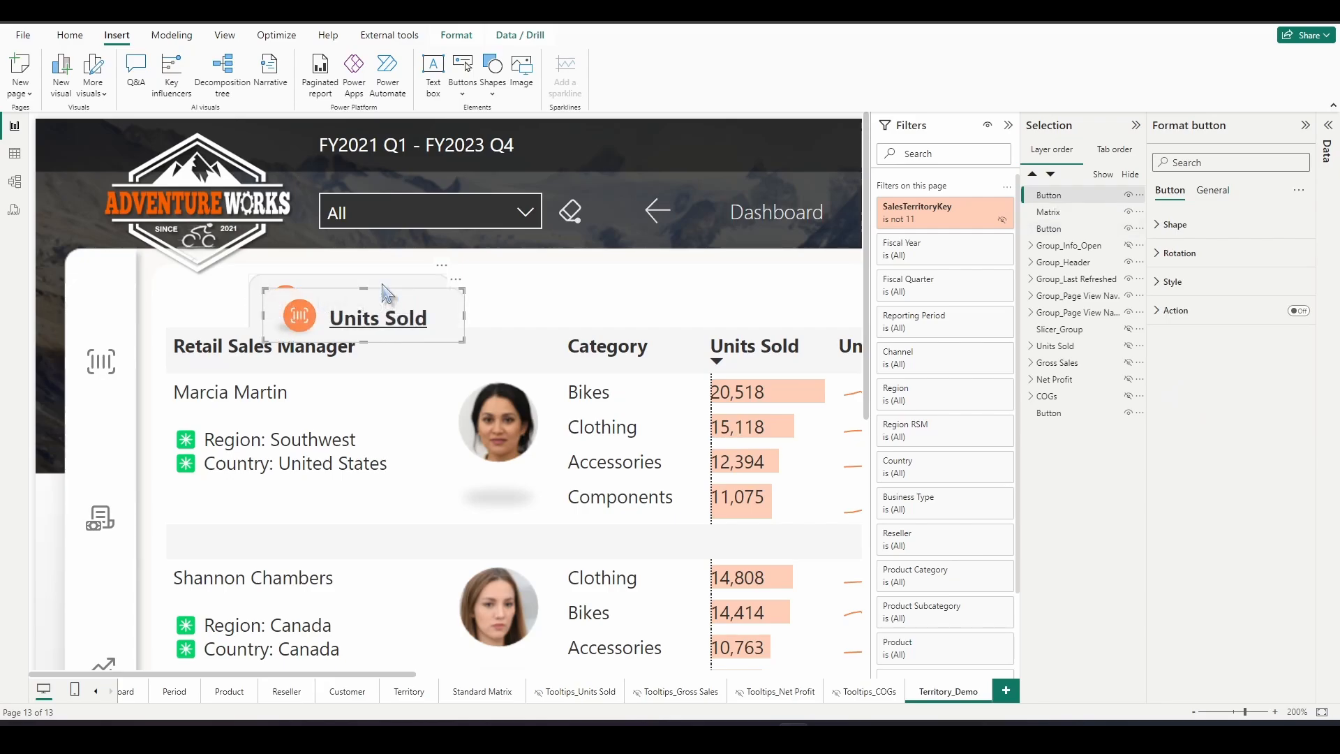
pyautogui.hotkey('ctrl', 'v')
pyautogui.moveTo(323, 314); pyautogui.dragTo(733, 306)
pyautogui.moveTo(388, 308); pyautogui.dragTo(579, 307)
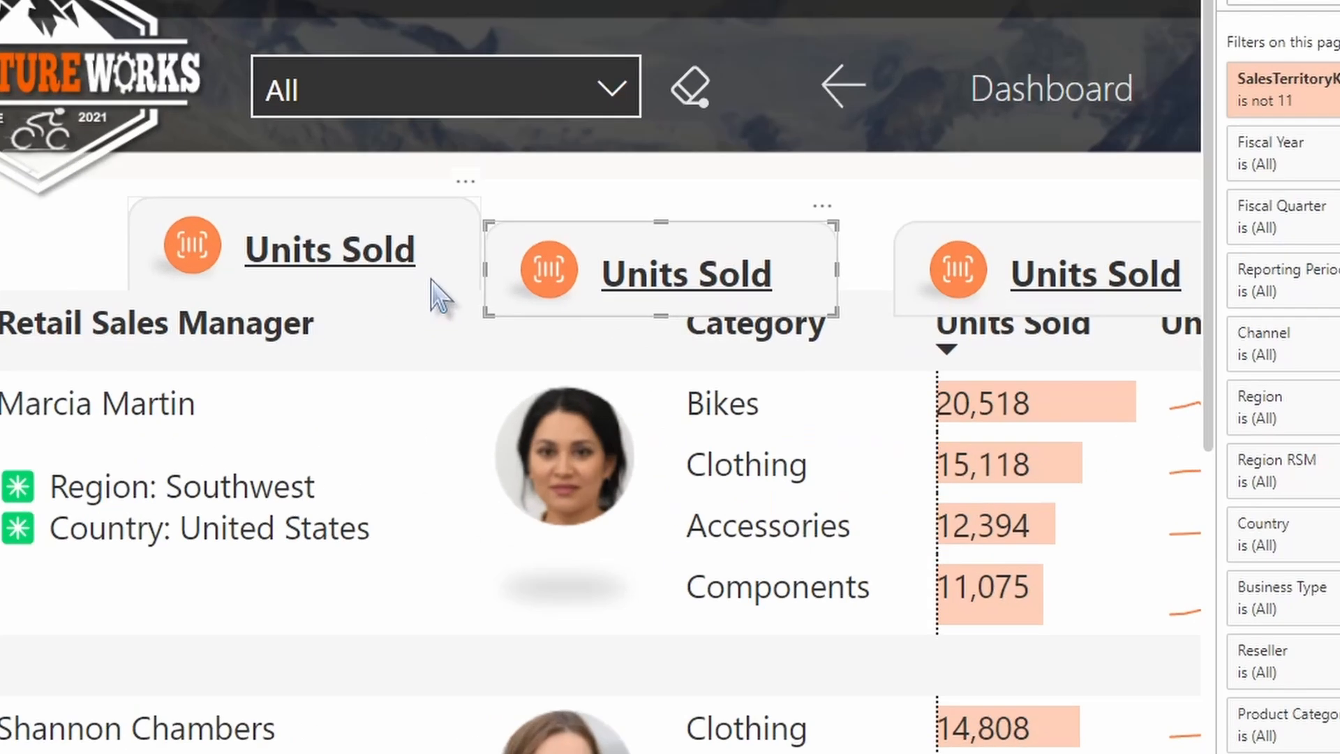
# Shift the third button toward the second so that the three tab buttons sit directly next to each other
pyautogui.press('Escape')
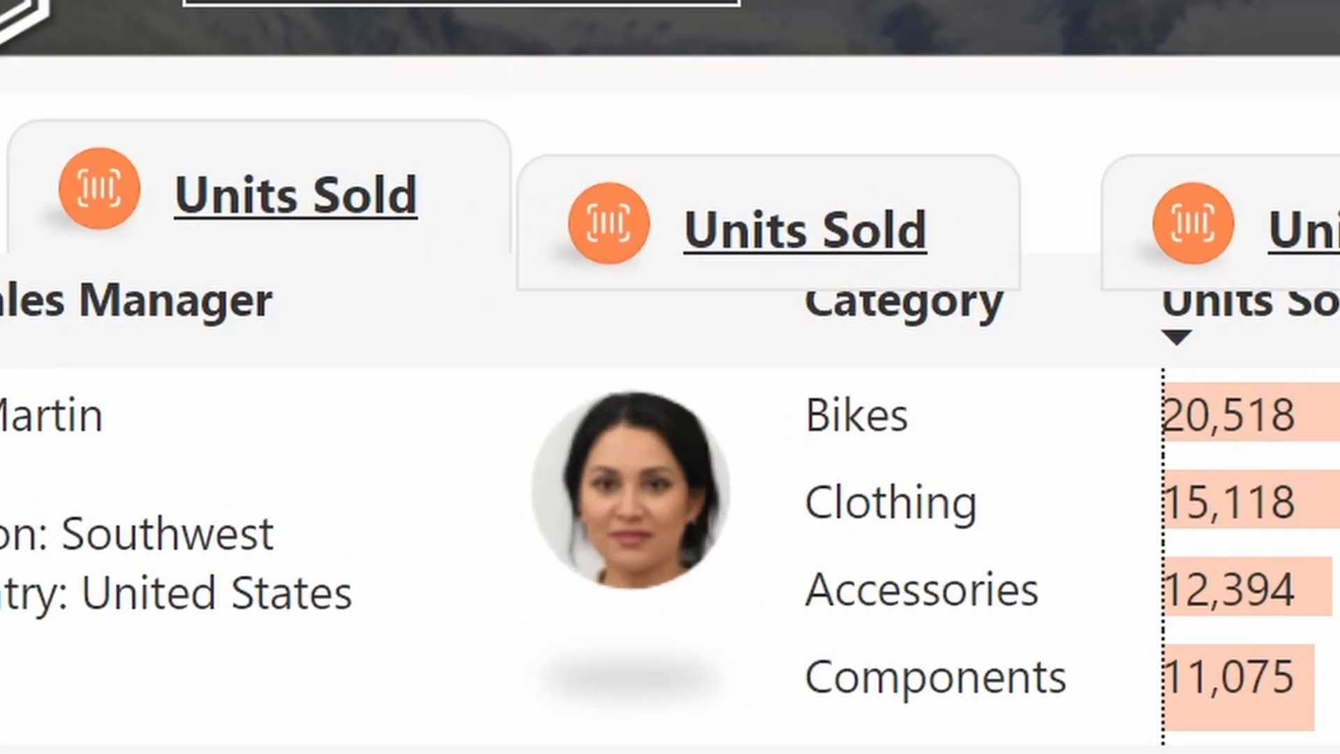
pyautogui.click(651, 173)
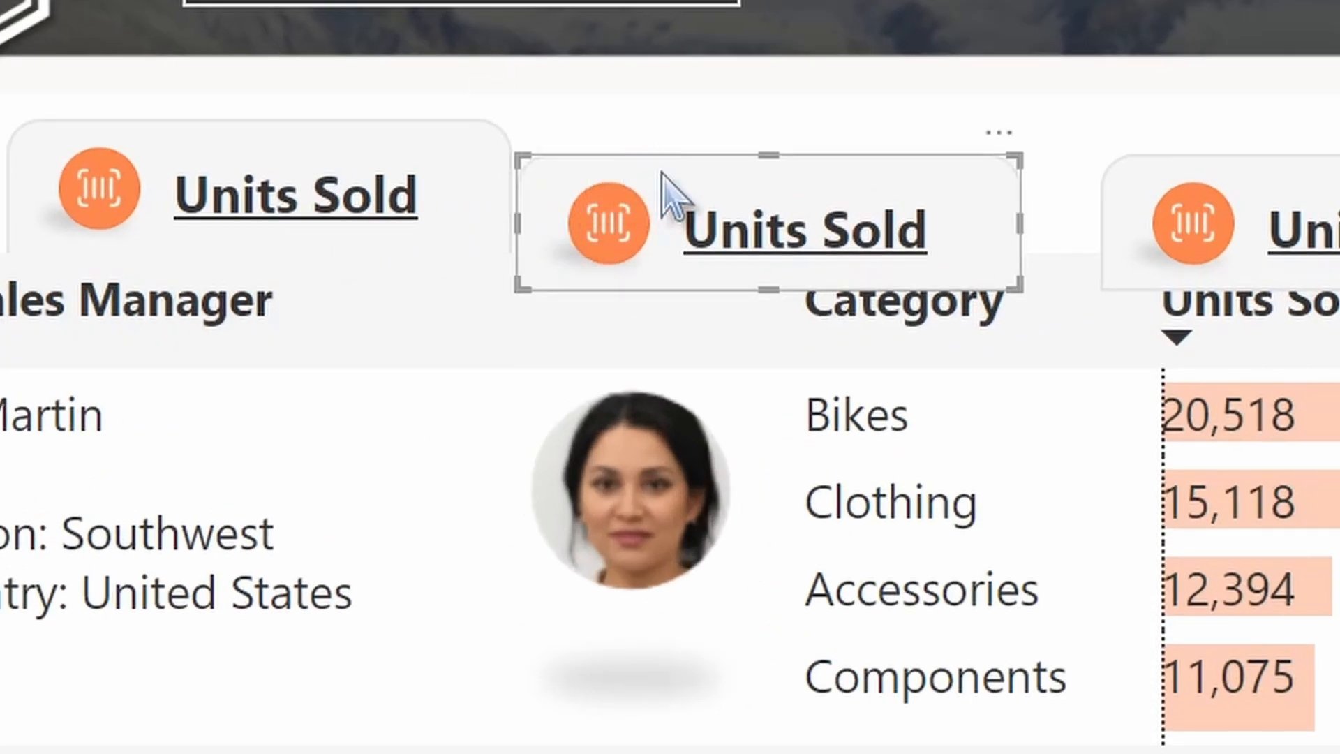
pyautogui.click(1280, 166)
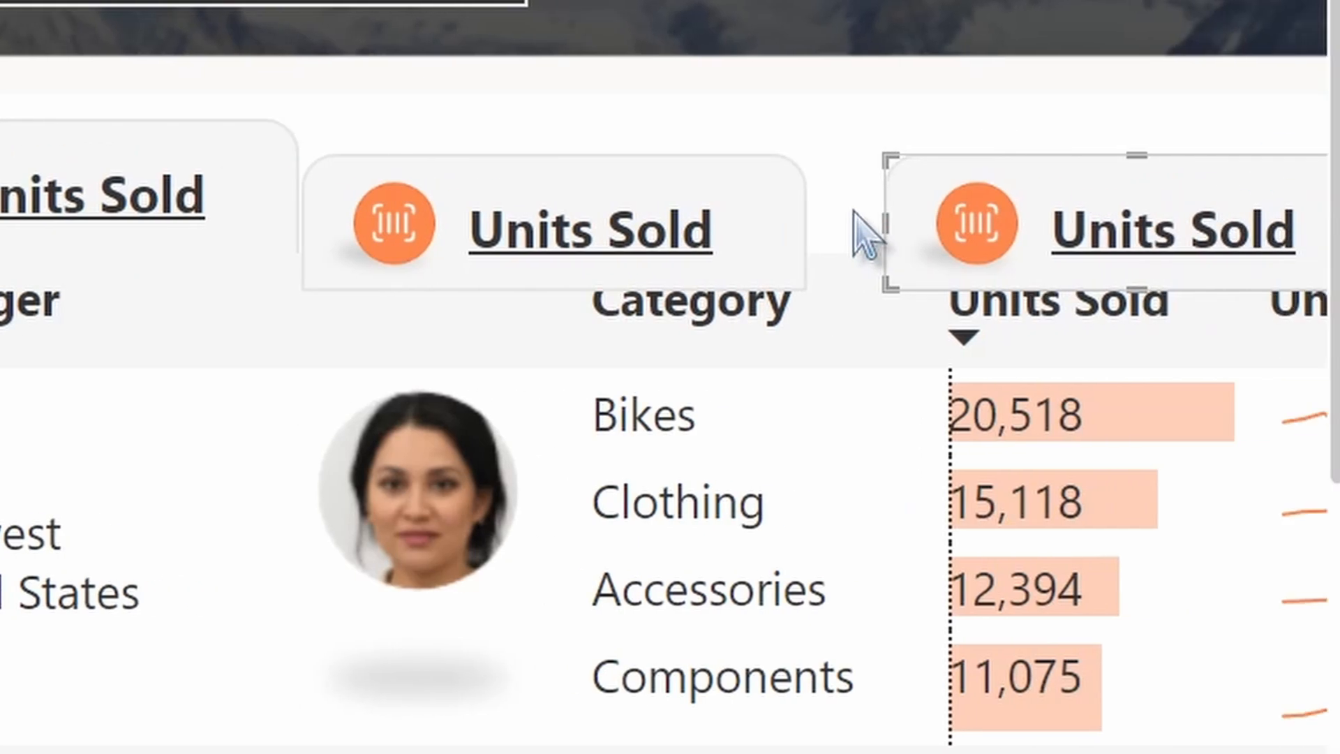
pyautogui.moveTo(1282, 173); pyautogui.dragTo(1237, 183)
pyautogui.moveTo(1021, 180); pyautogui.dragTo(1007, 186)
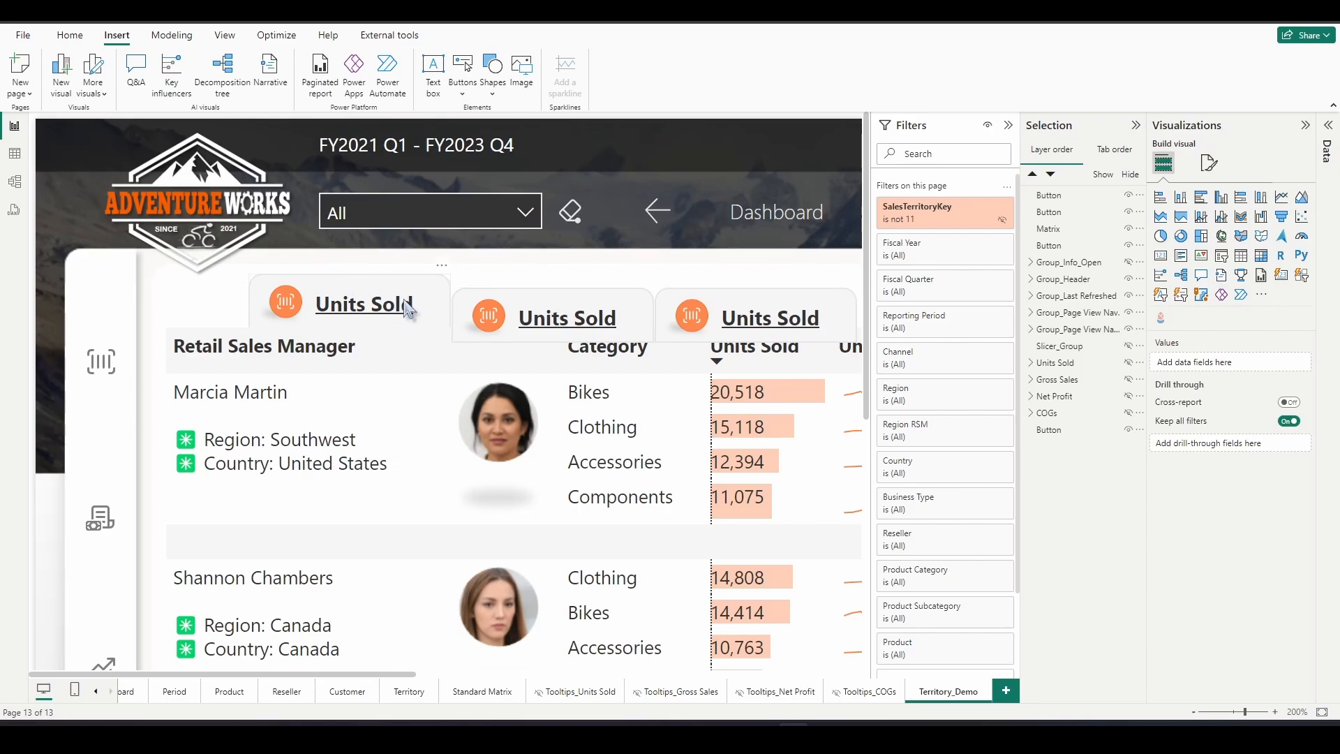
# Align the tops of the three tab buttons and distribute them horizontally
pyautogui.click(410, 293)
pyautogui.keyDown('ctrl'); pyautogui.click(486, 306); pyautogui.keyUp('ctrl')
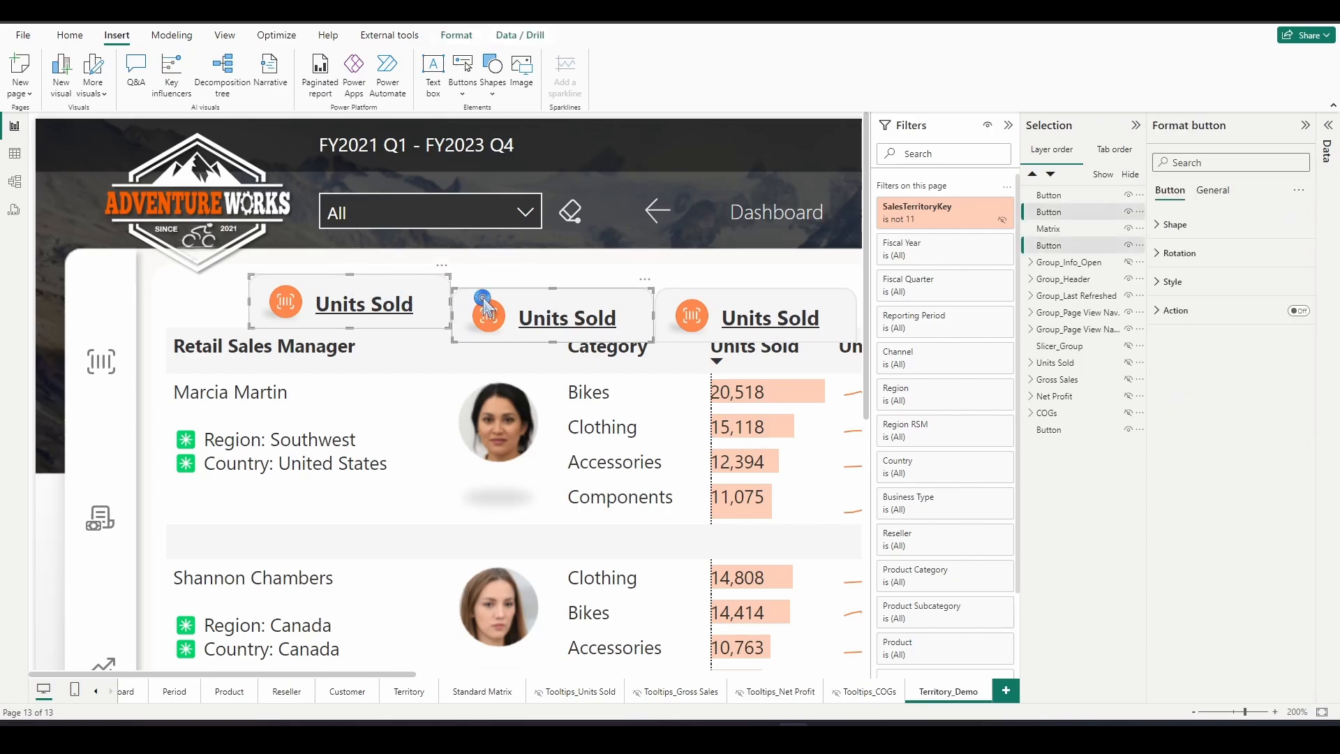
pyautogui.keyDown('ctrl'); pyautogui.click(687, 305); pyautogui.keyUp('ctrl')
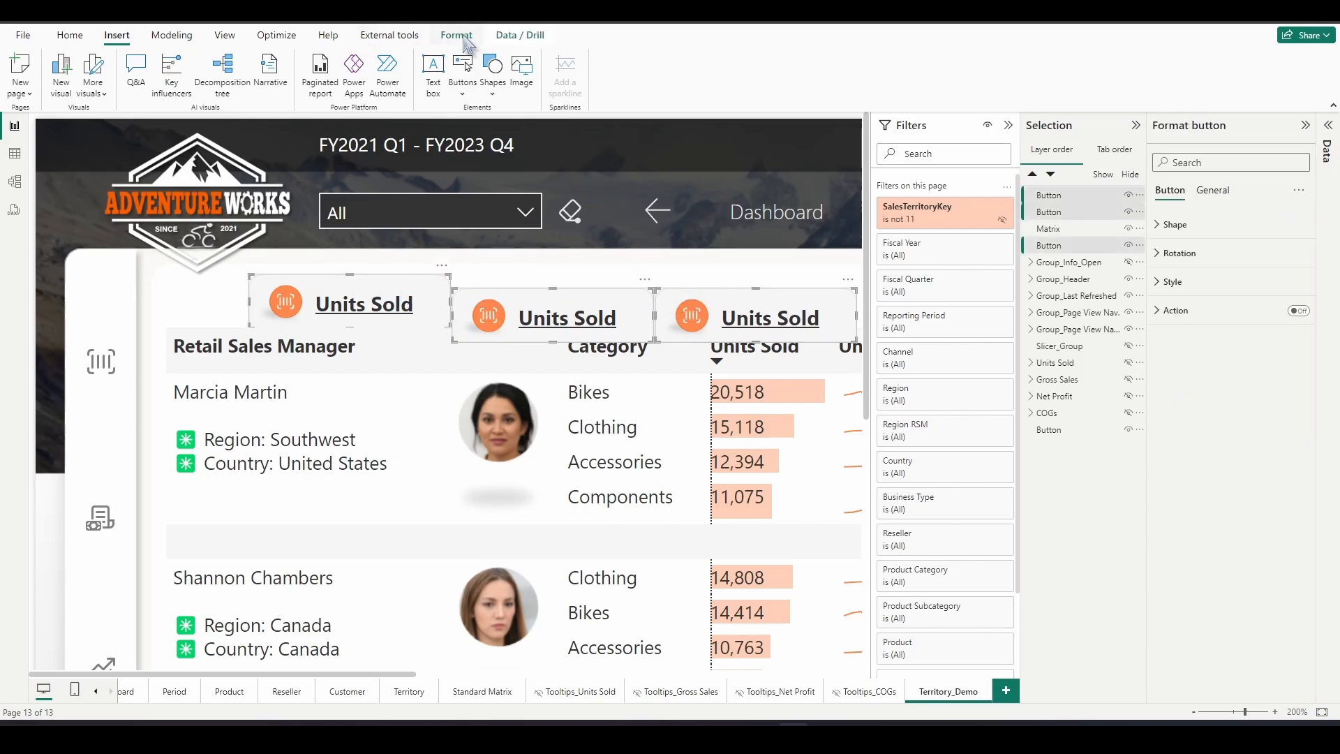
pyautogui.click(456, 35)
pyautogui.click(303, 77)
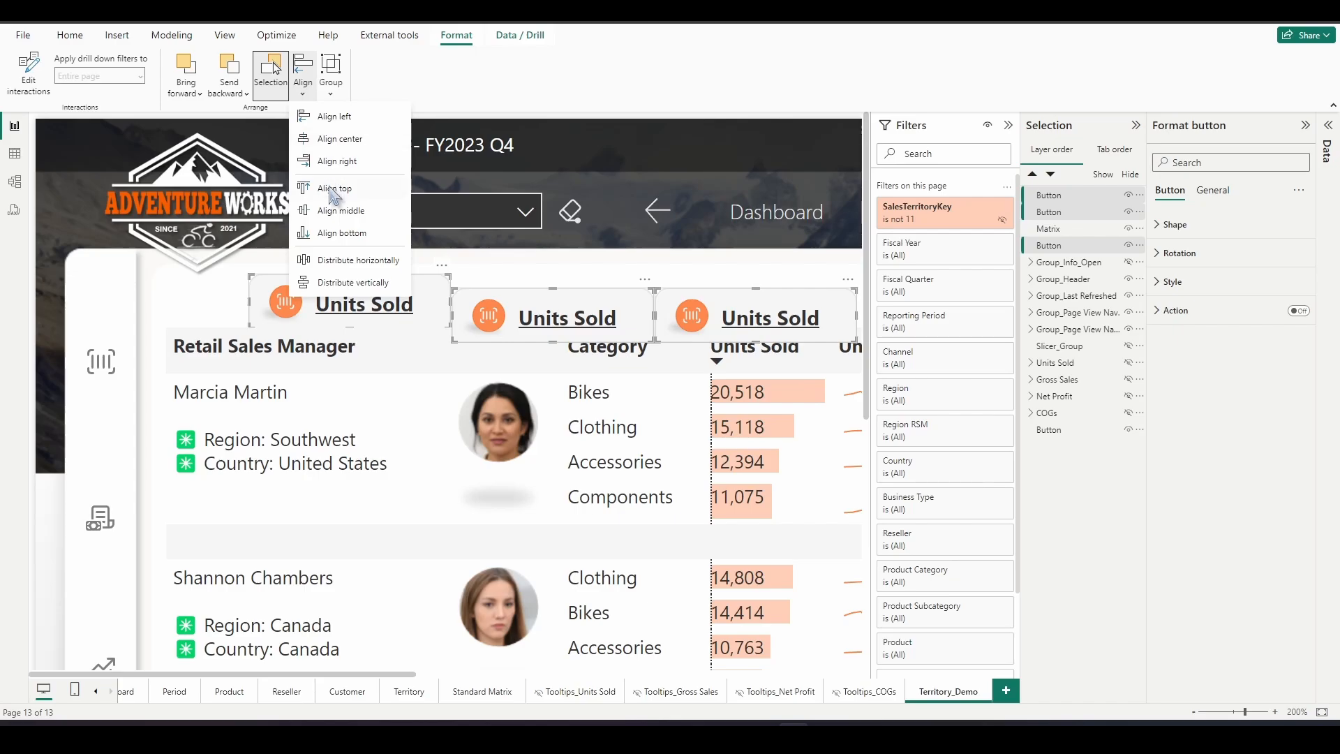
pyautogui.click(336, 194)
pyautogui.click(303, 77)
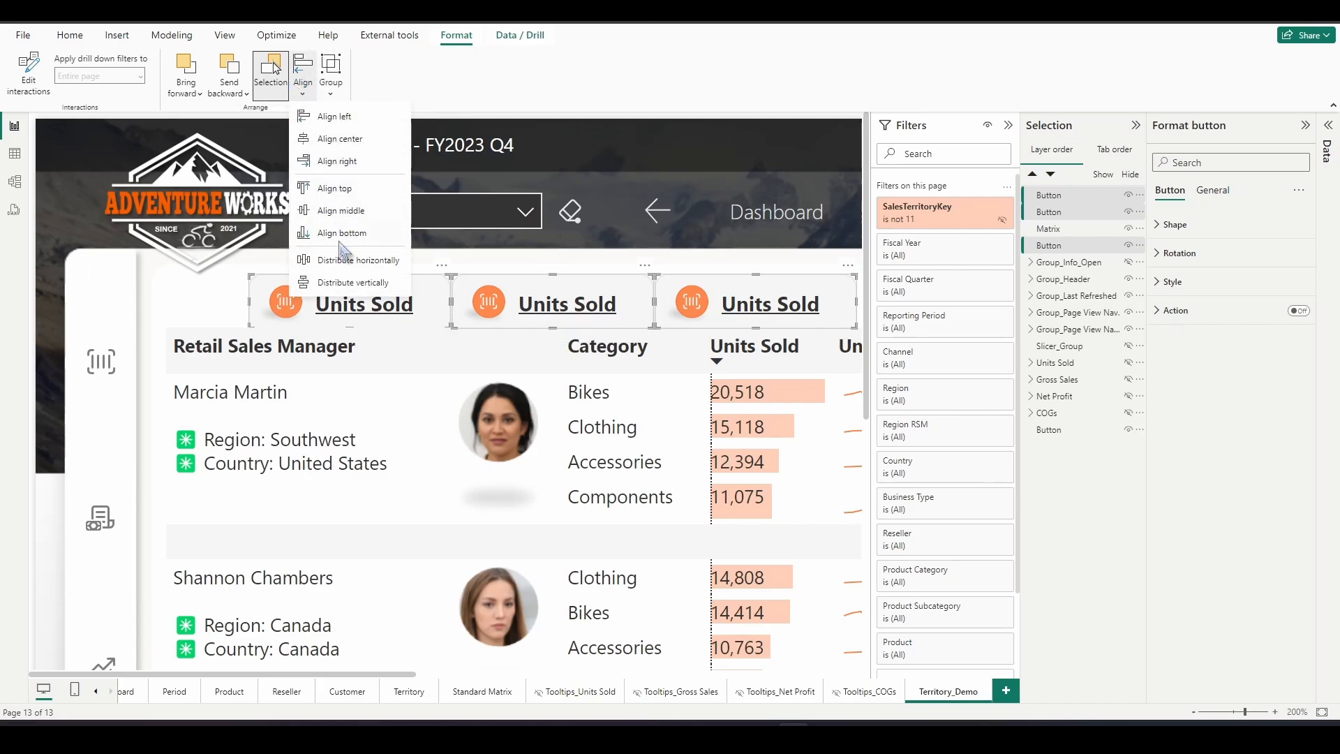
pyautogui.click(353, 263)
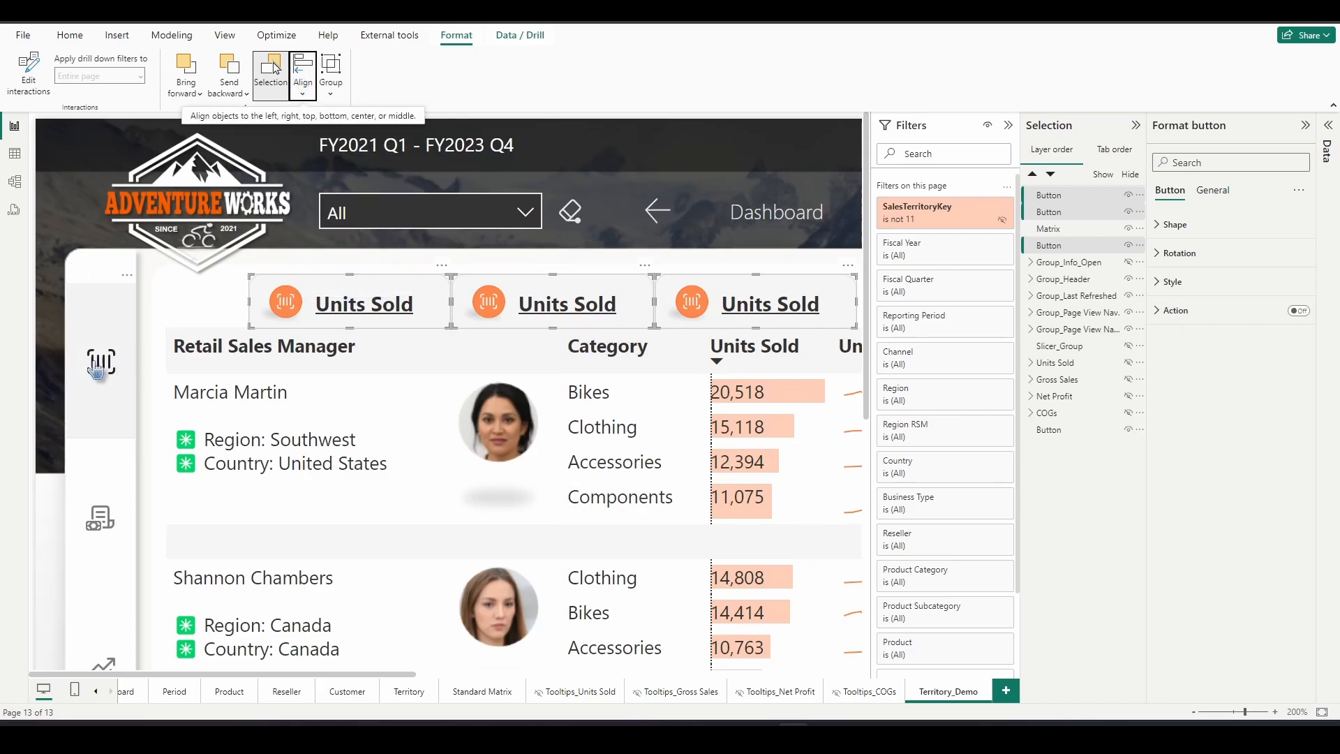
pyautogui.click(35, 383)
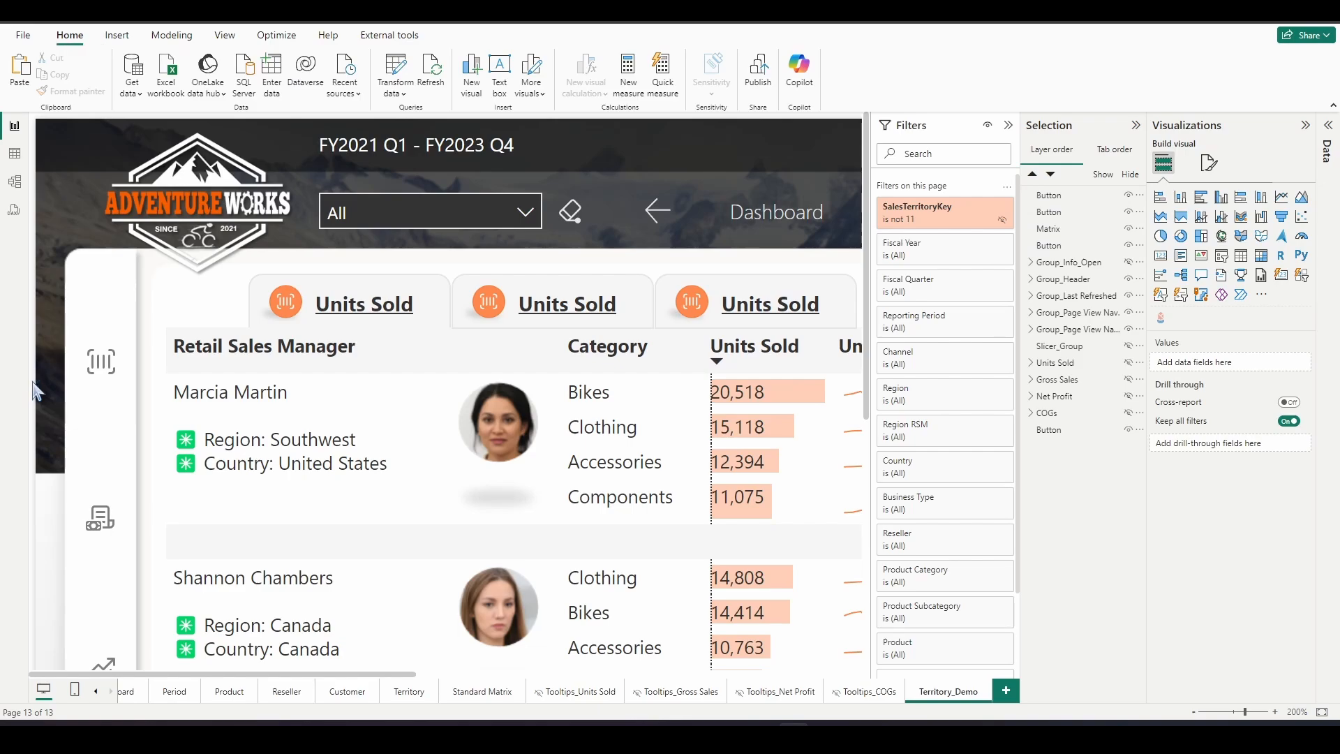
# Bring the matrix to the front of the layer order, above all three tab buttons
pyautogui.click(1051, 230)
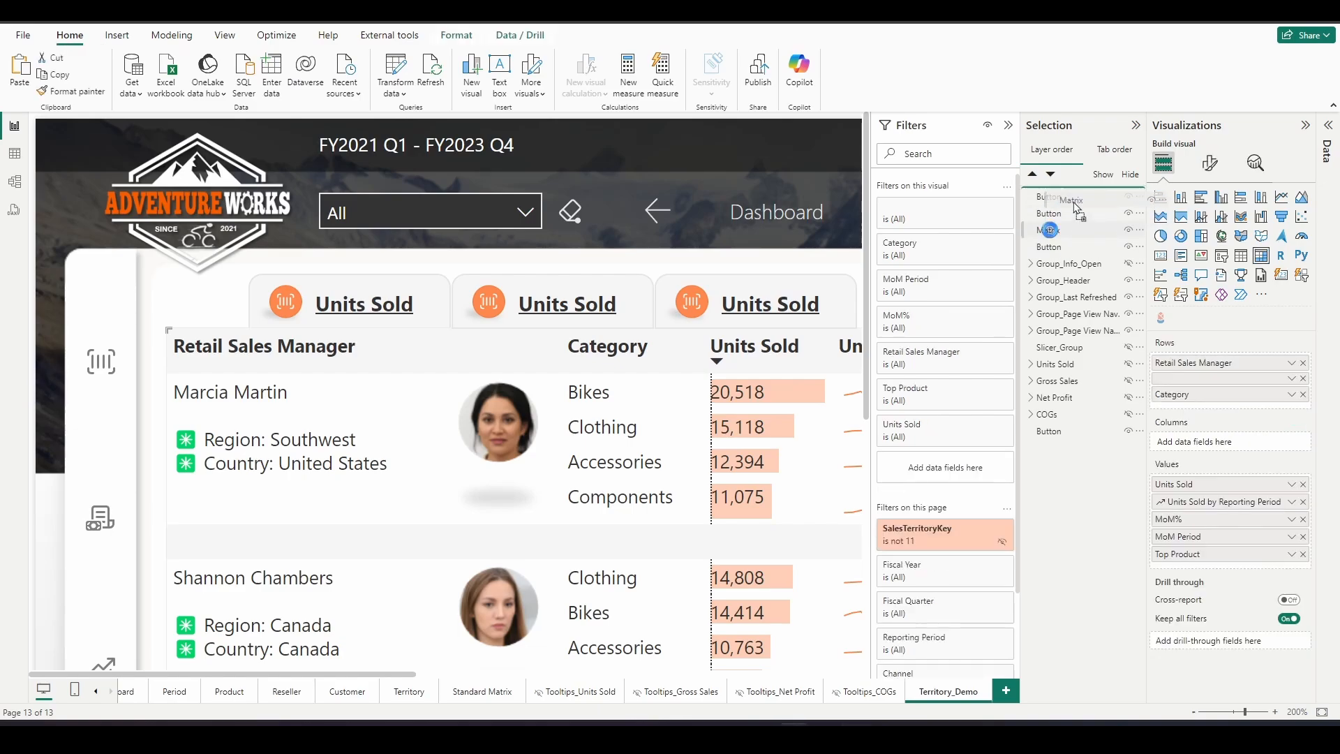
pyautogui.moveTo(1050, 230); pyautogui.dragTo(1058, 199)
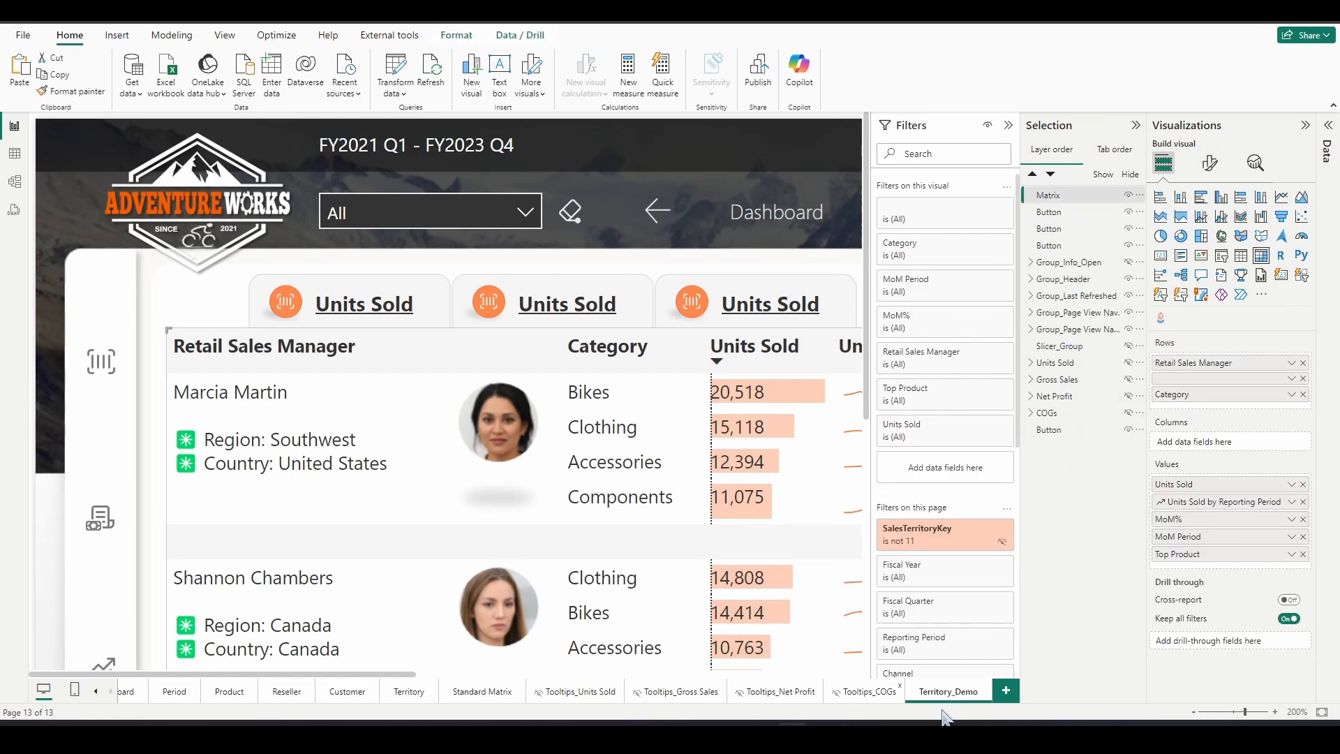
pyautogui.click(809, 587)
# Change the second tab button's text to "Gross Sales"
pyautogui.click(1297, 712)
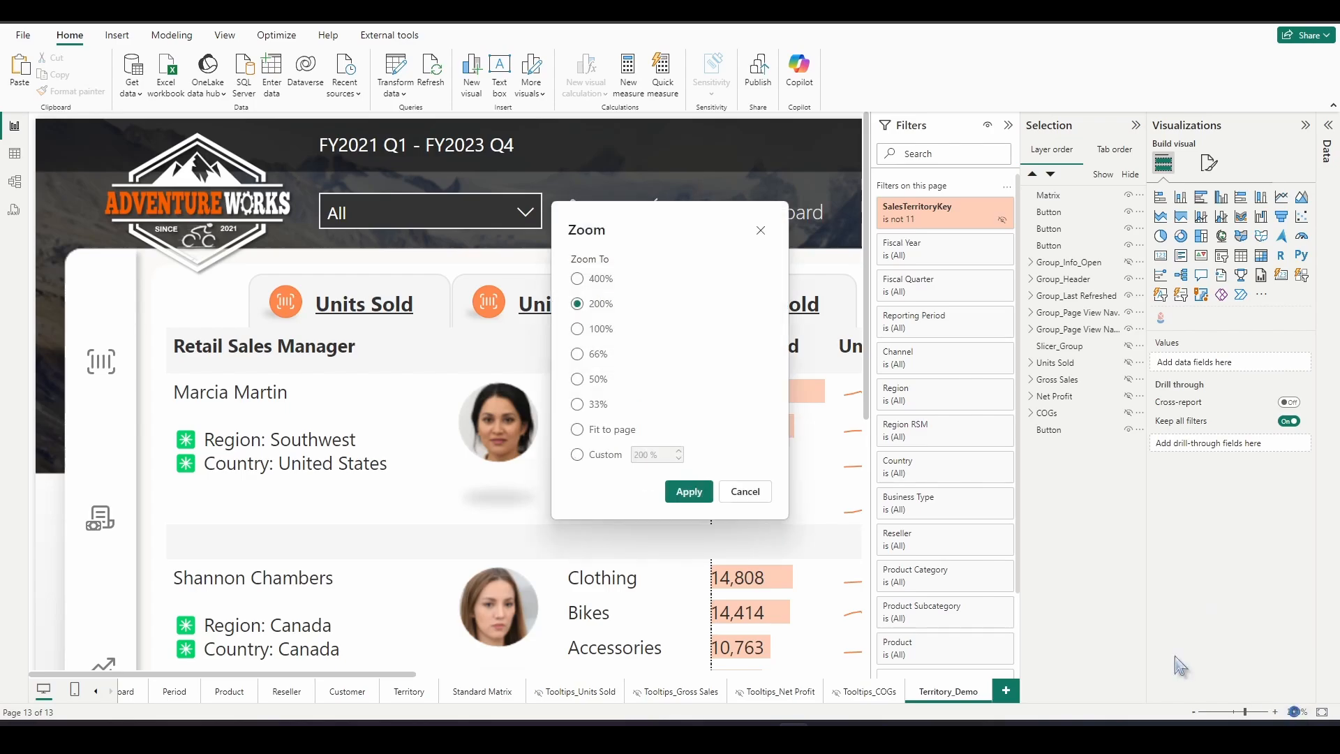
pyautogui.click(577, 329)
pyautogui.click(689, 492)
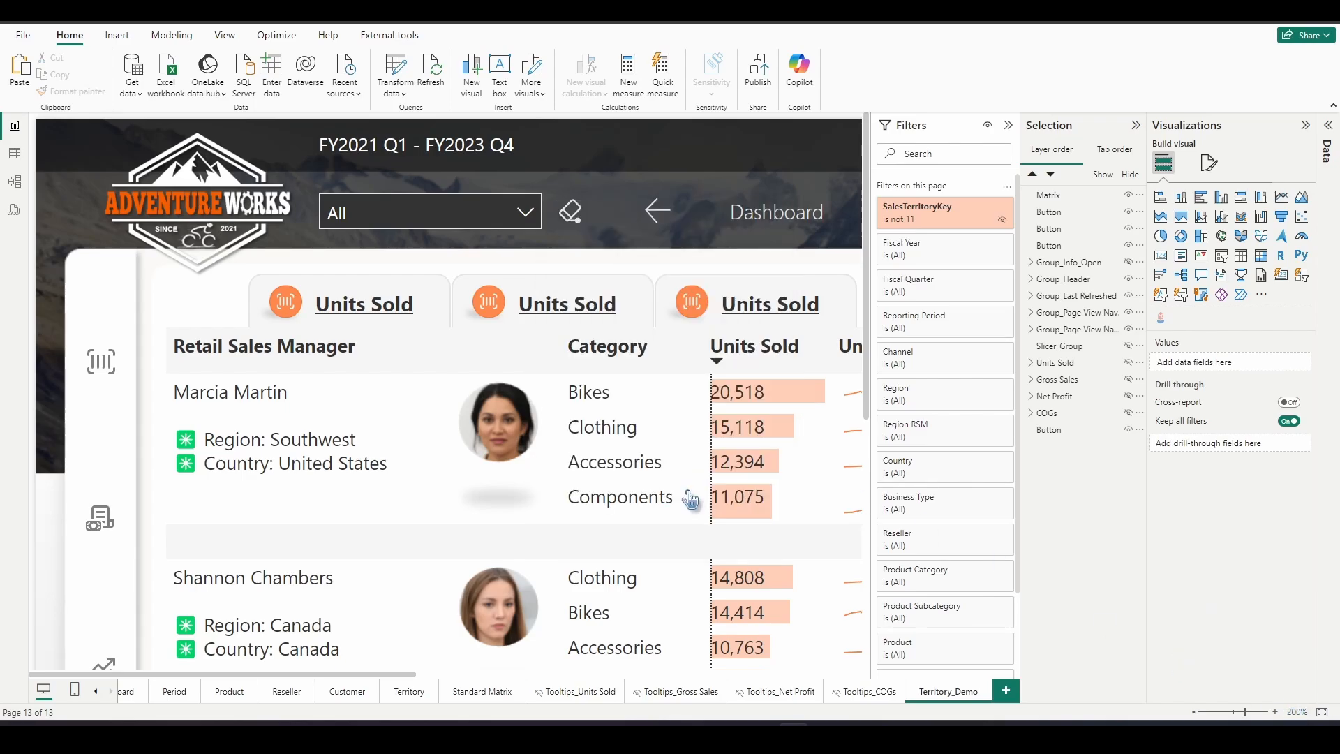
pyautogui.click(307, 209)
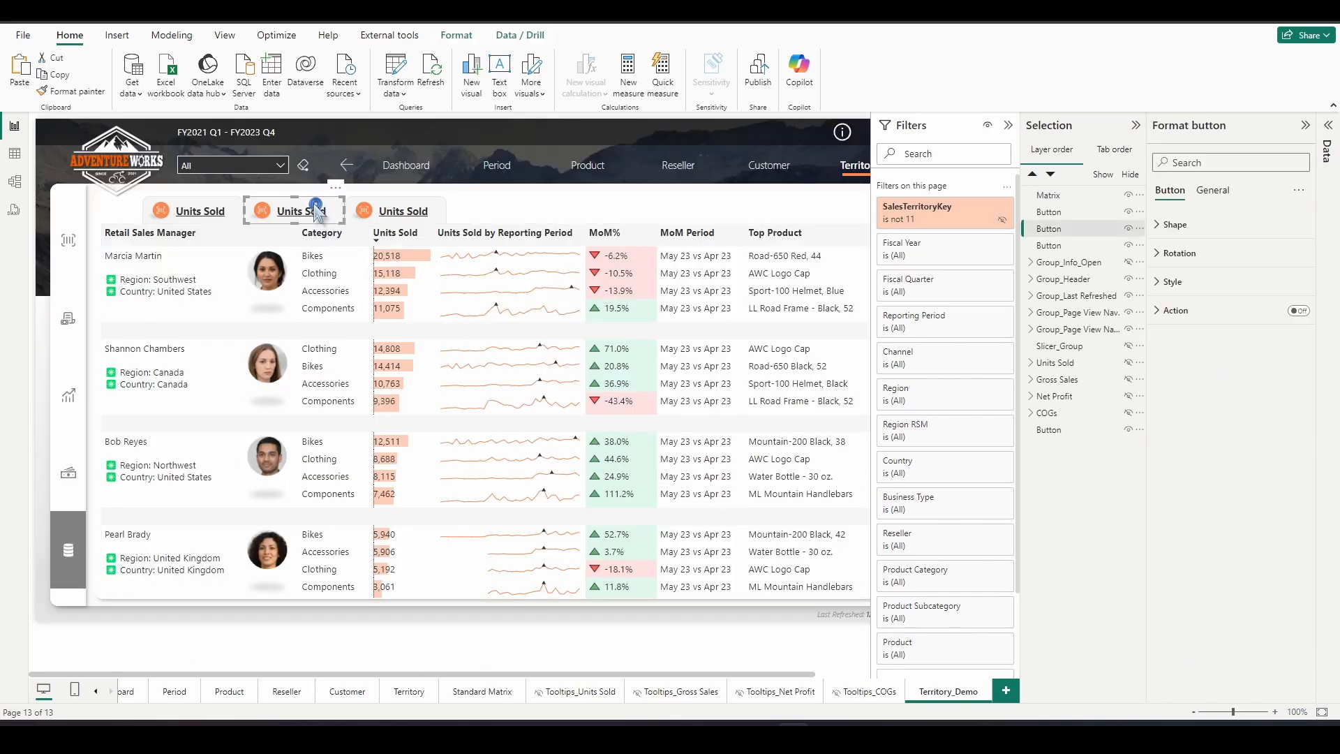
pyautogui.click(1222, 289)
pyautogui.moveTo(1214, 420); pyautogui.dragTo(1081, 412)
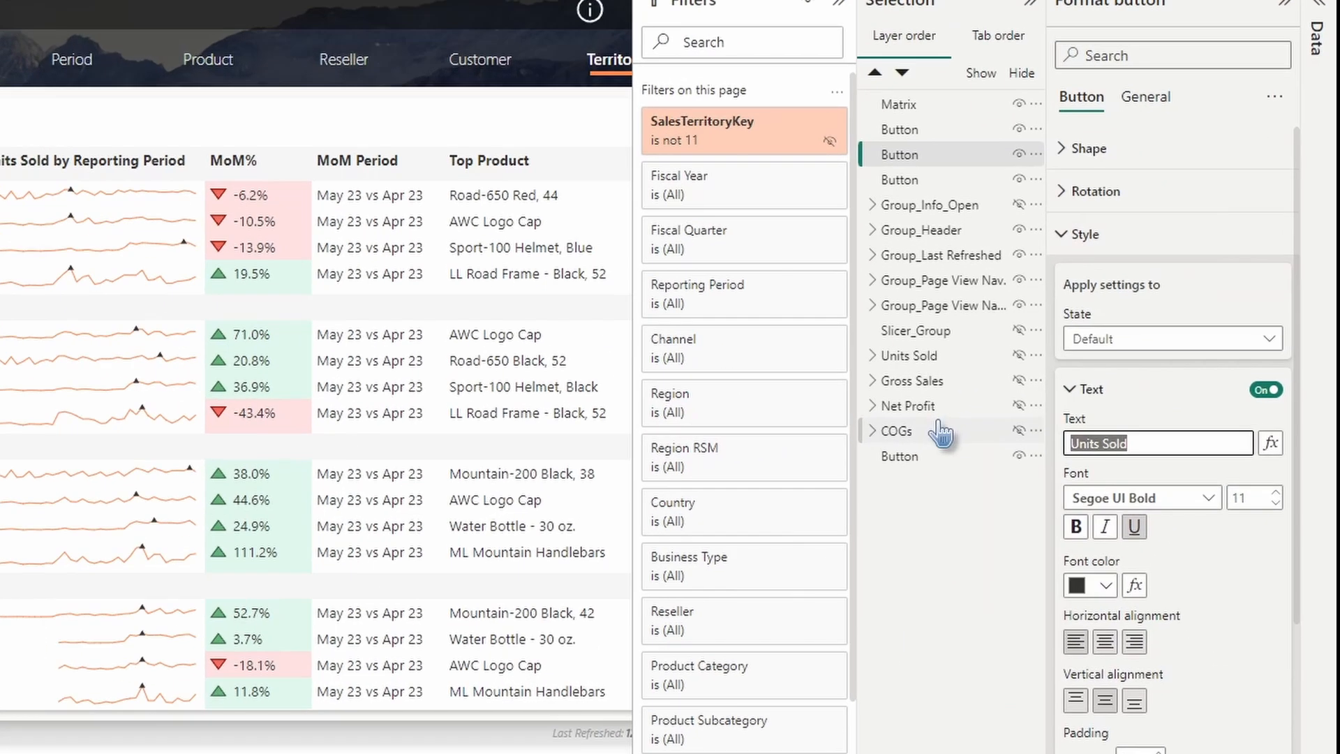
pyautogui.write('Gross Sales')
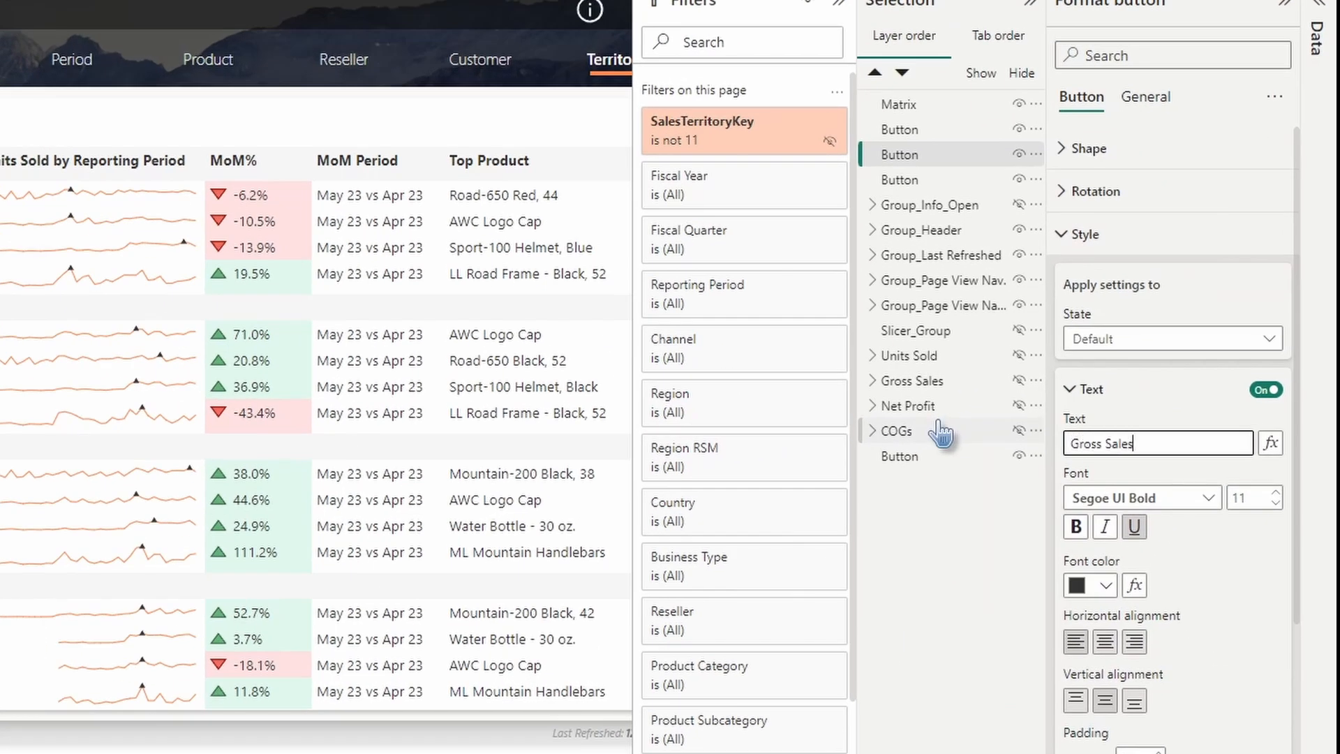
# Change the third tab button's text to "Net Profit"
pyautogui.click(190, 115)
pyautogui.moveTo(1069, 444); pyautogui.dragTo(1168, 523)
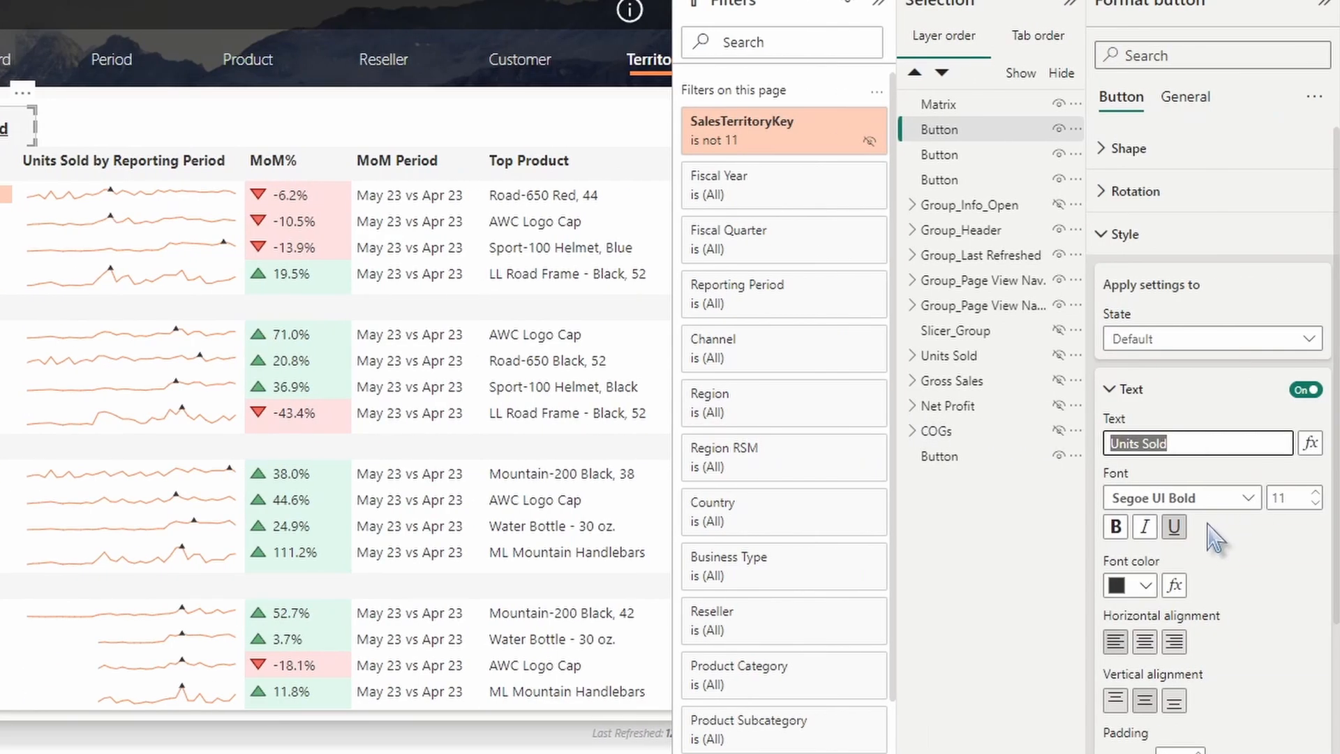
pyautogui.write('Net ')
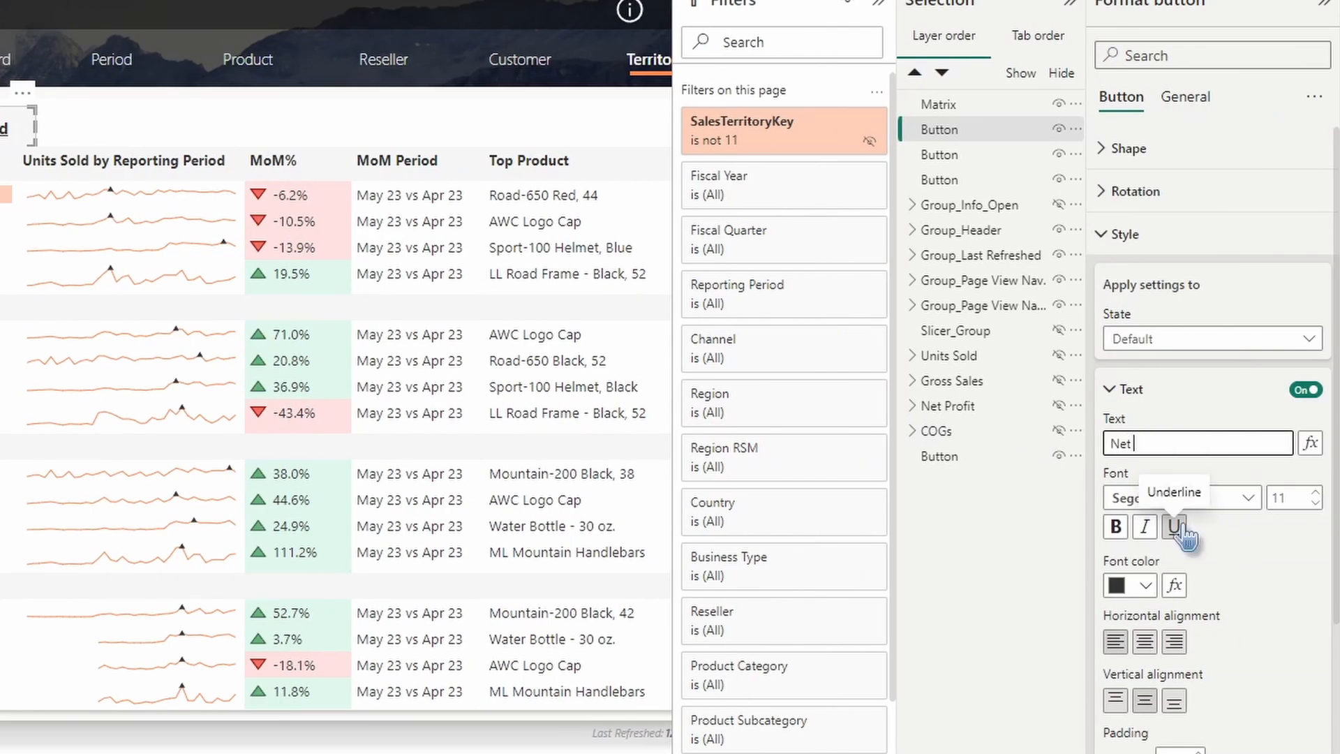
pyautogui.write('Profit')
# Set the Gross Sales button's default-state text to the Segoe UI font and remove its underline
pyautogui.click(310, 209)
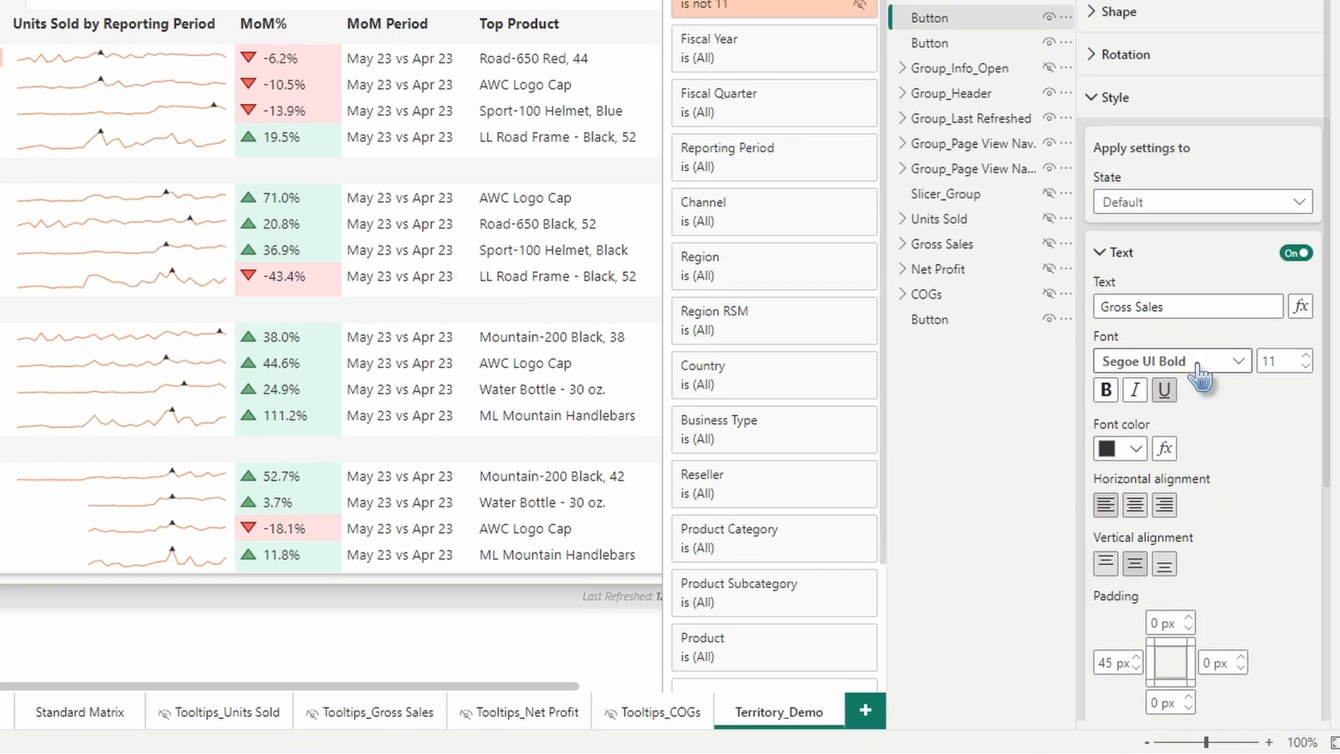
pyautogui.click(1195, 457)
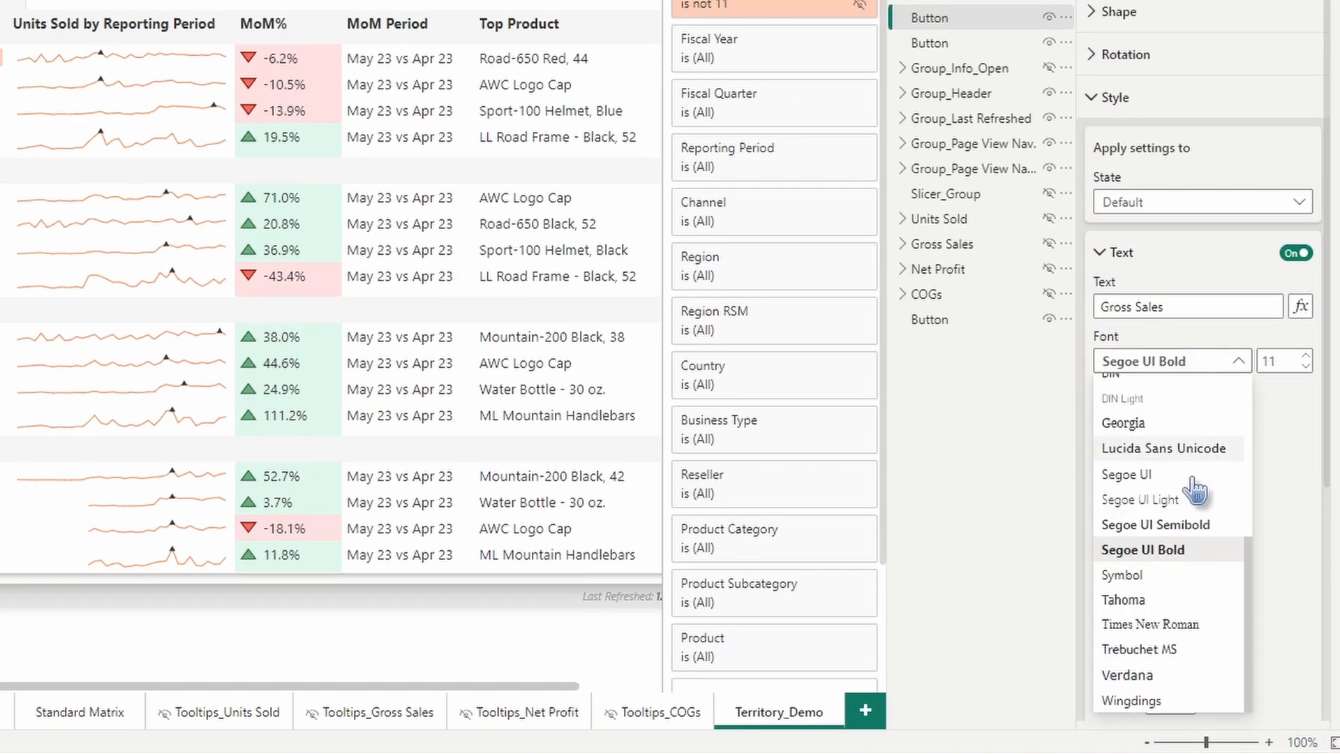
pyautogui.click(1201, 533)
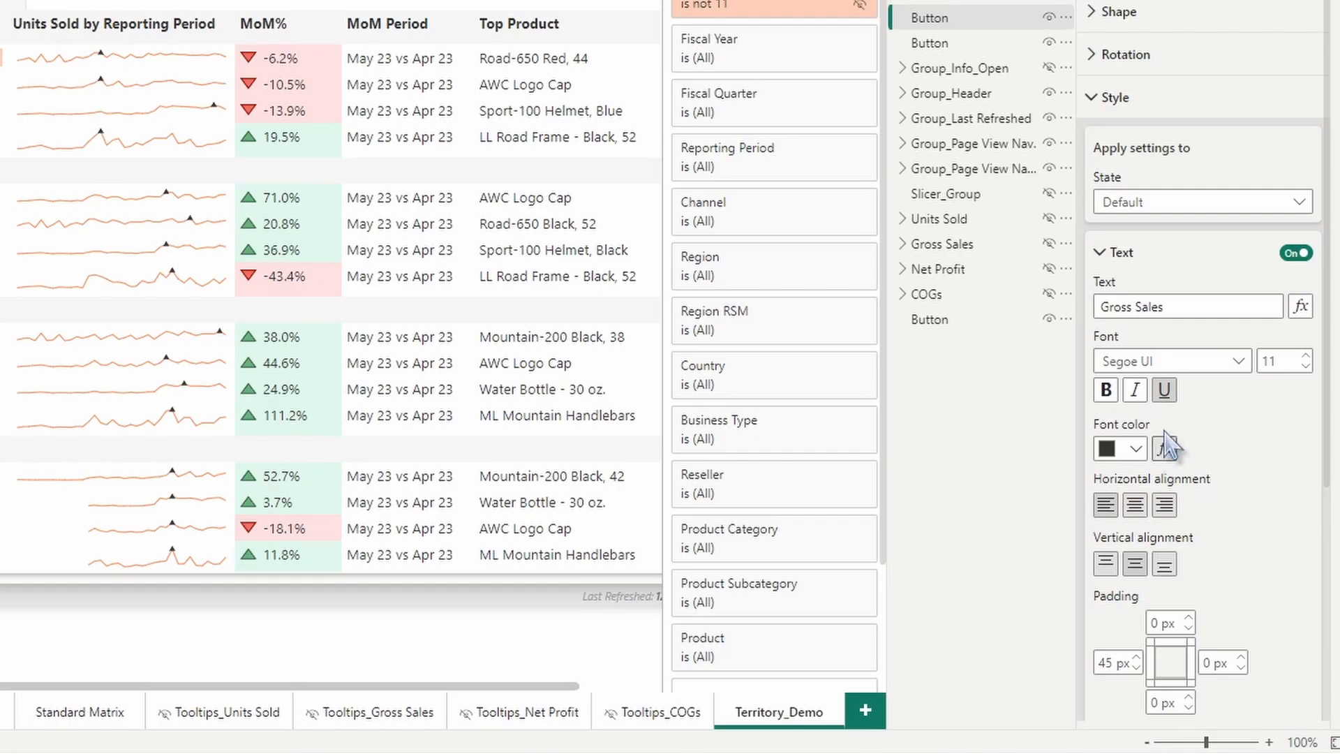
pyautogui.click(1164, 391)
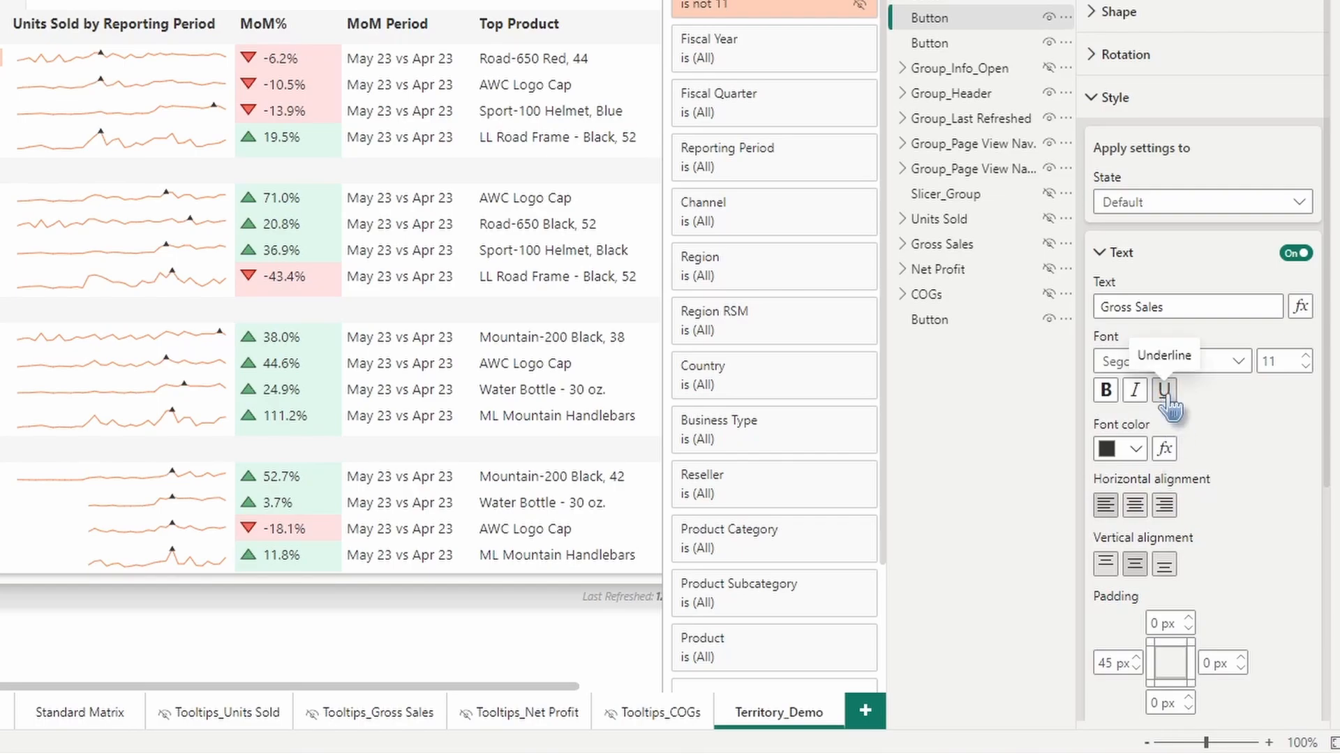
# Use "Gross Sales Button Icon - Inactive.png" as the Gross Sales button's default-state icon
pyautogui.scroll(-5, 1166, 419)
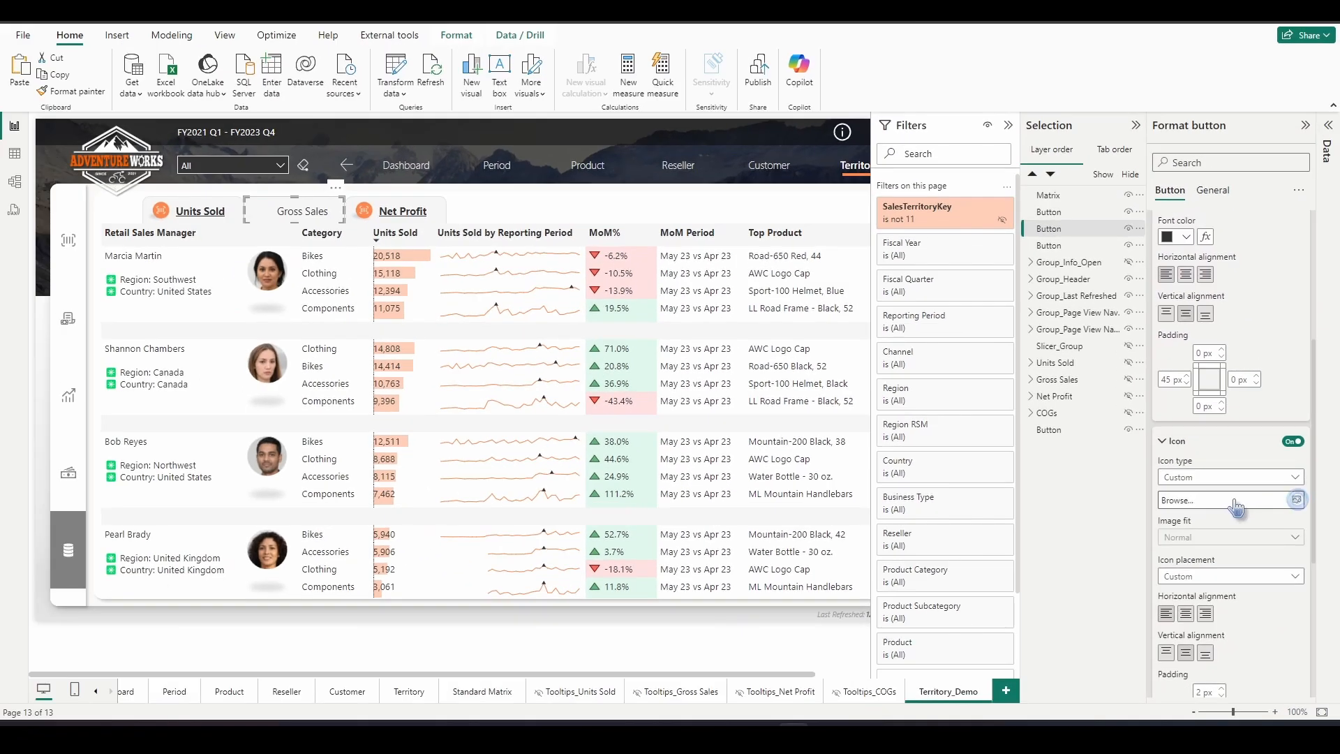
pyautogui.click(1237, 507)
pyautogui.click(495, 133)
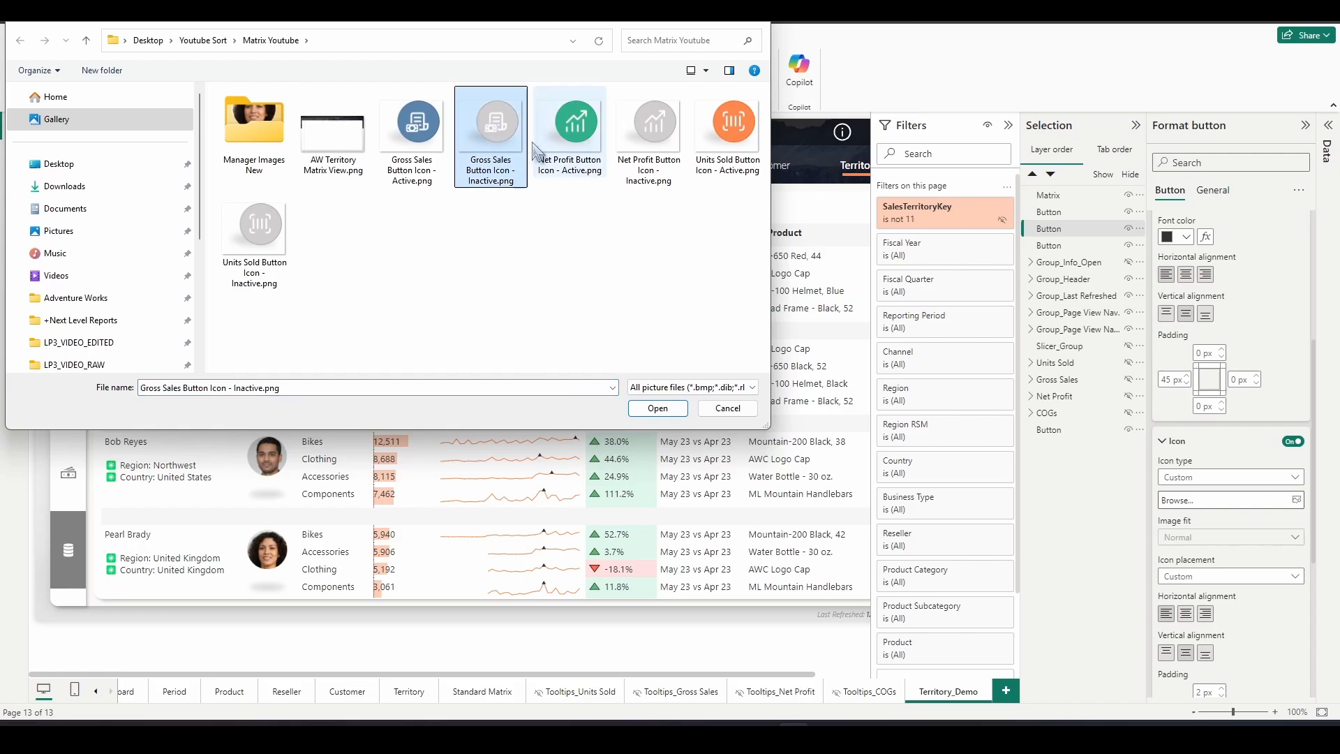
pyautogui.click(665, 412)
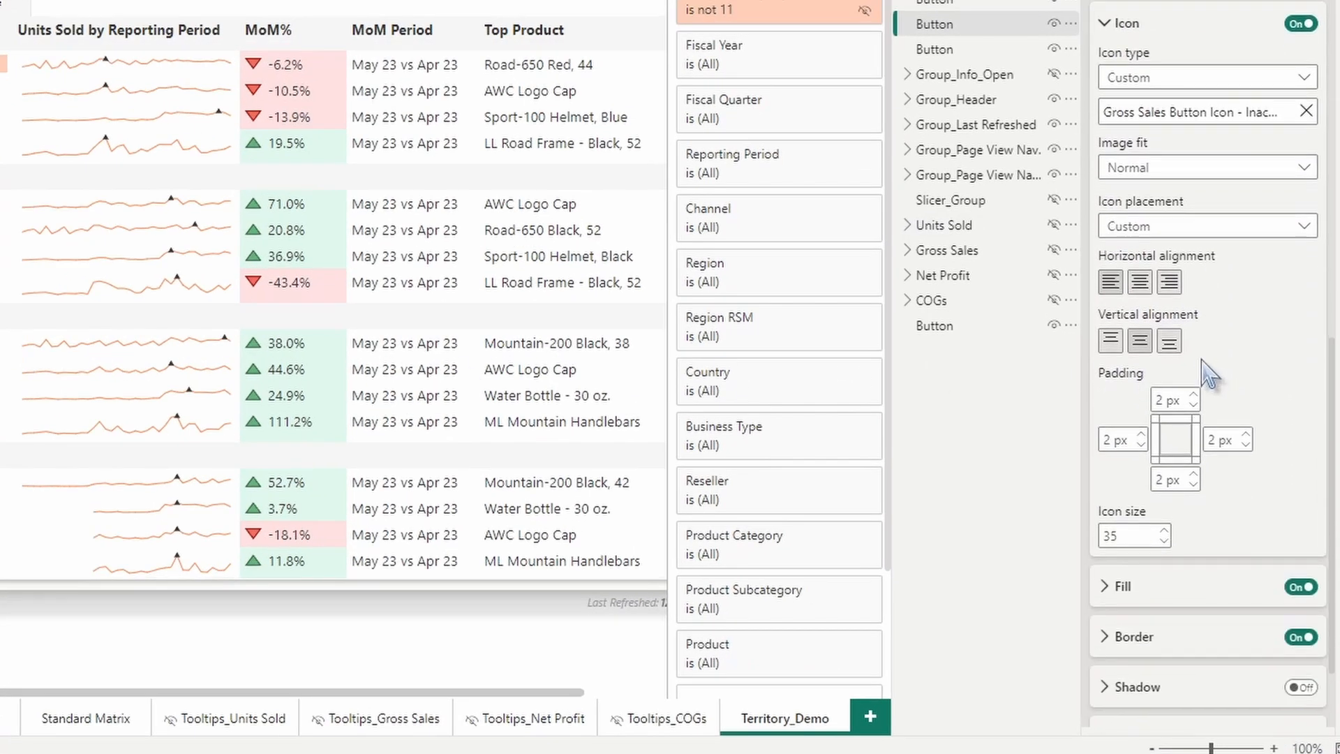
# Set the Gross Sales button's default-state fill colour to white
pyautogui.scroll(-2, 1210, 375)
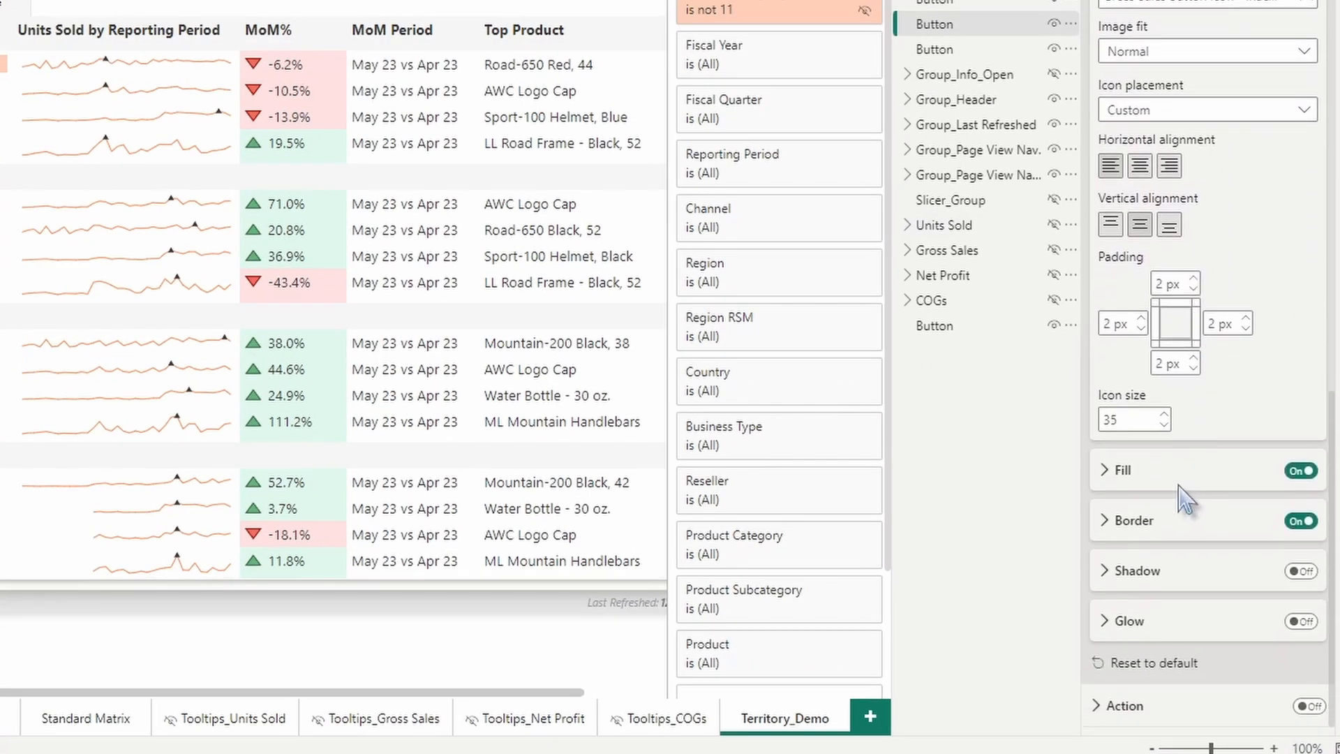
pyautogui.click(1151, 470)
pyautogui.click(1141, 529)
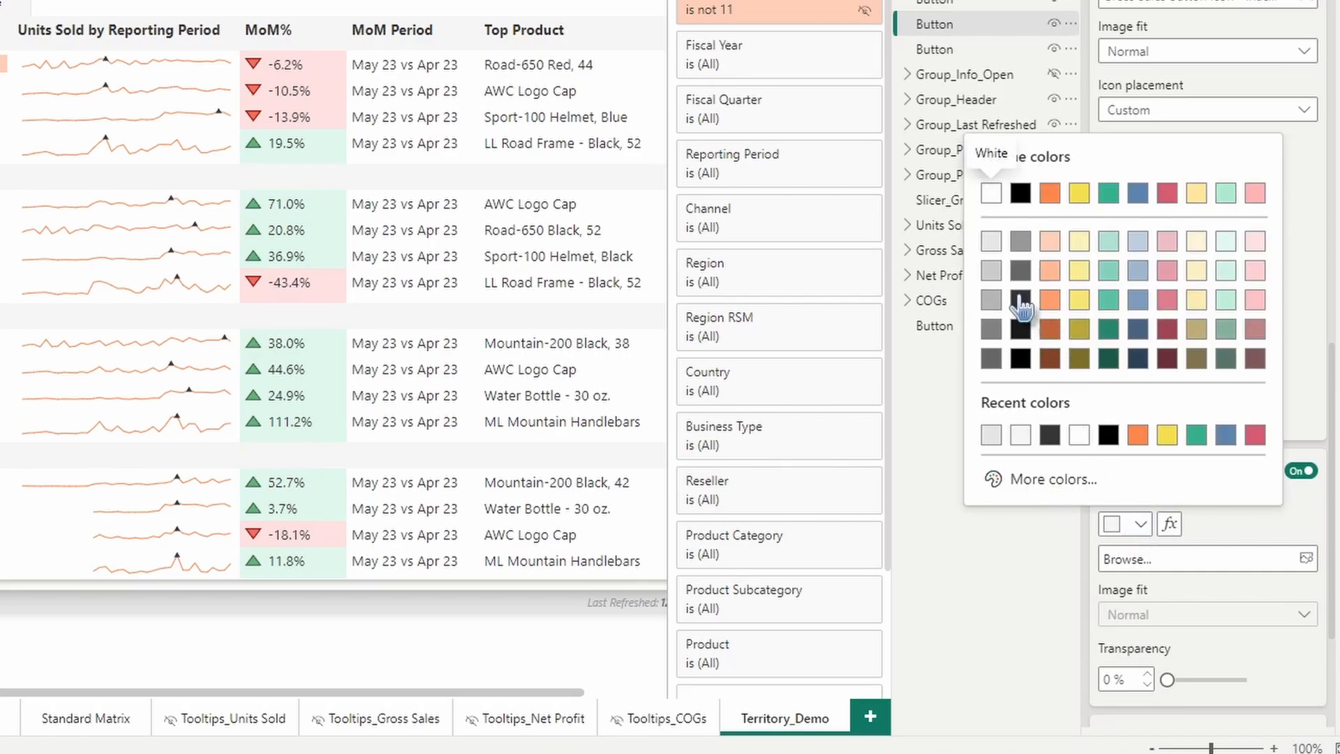
pyautogui.click(995, 194)
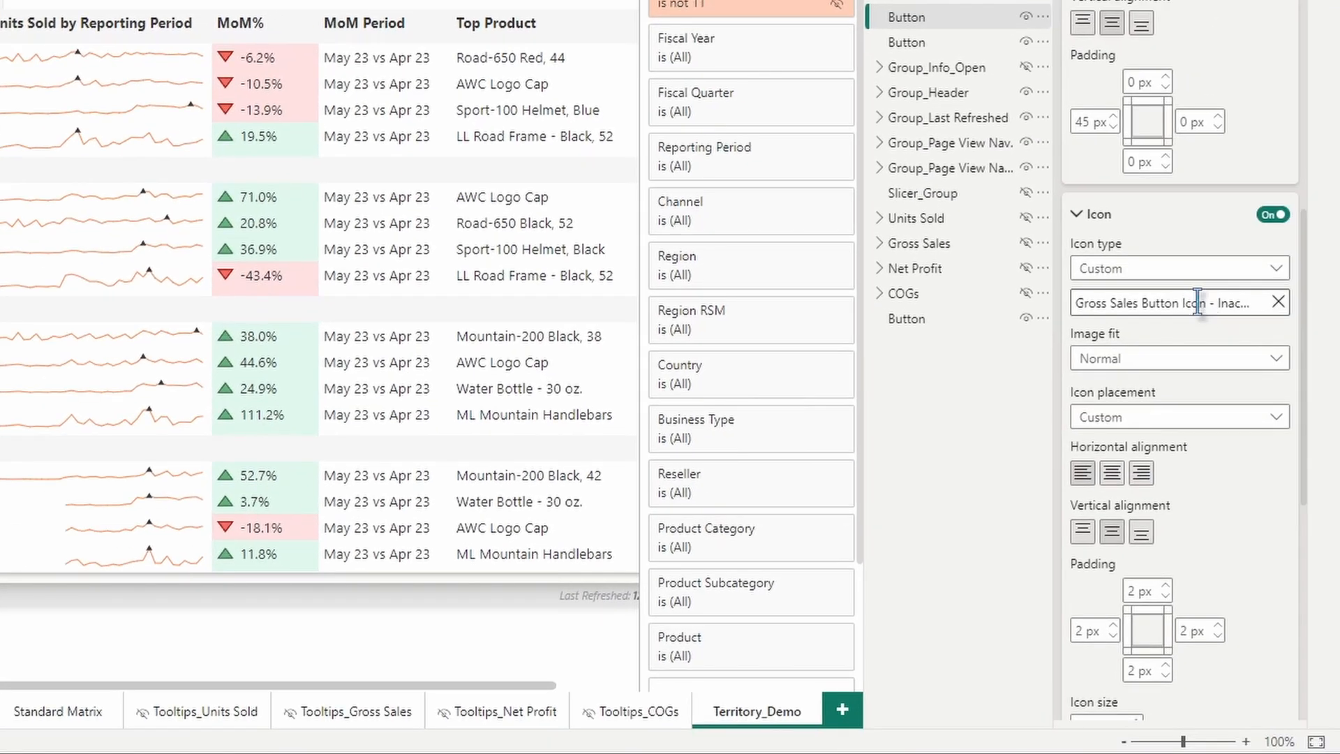
# Set the Gross Sales button's text font to Segoe UI Semibold for the On hover state
pyautogui.scroll(5, 1187, 293)
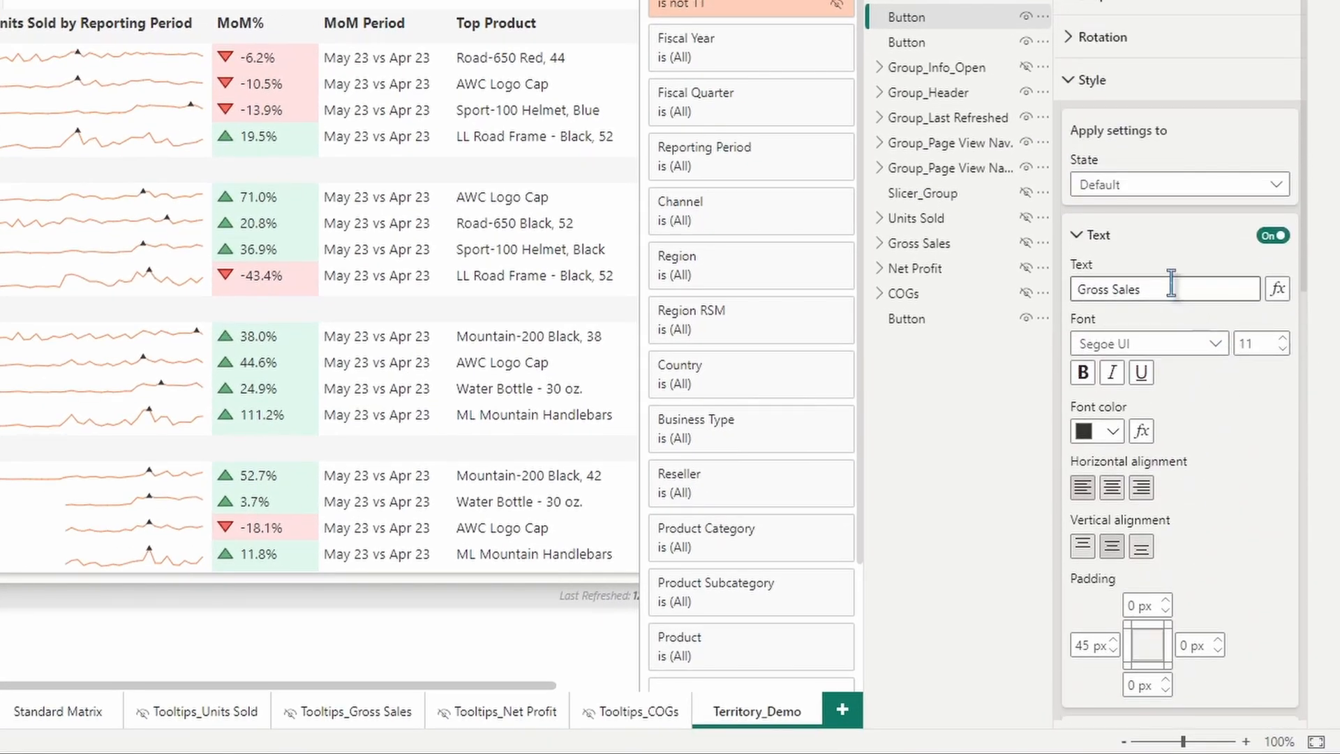
pyautogui.click(1144, 192)
pyautogui.click(1106, 227)
pyautogui.scroll(-5, 1194, 296)
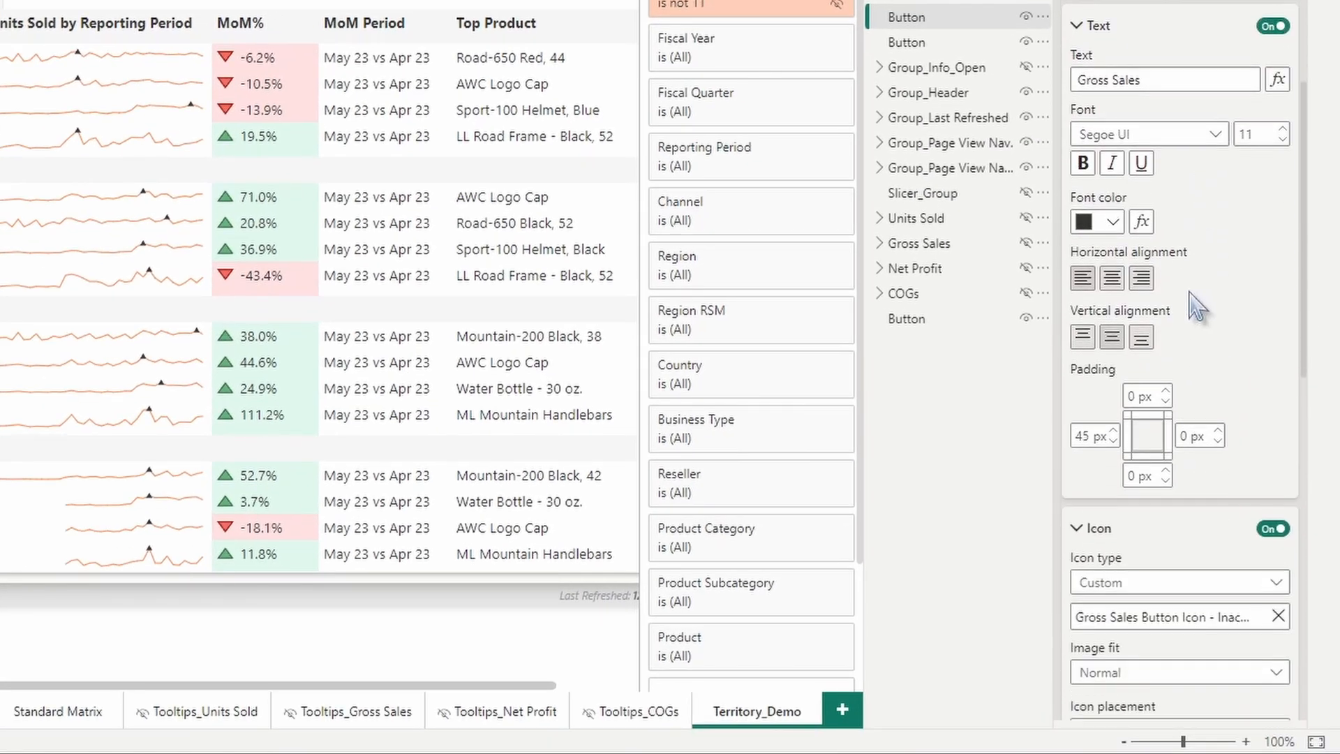
pyautogui.scroll(-3, 1188, 287)
pyautogui.scroll(5, 1195, 299)
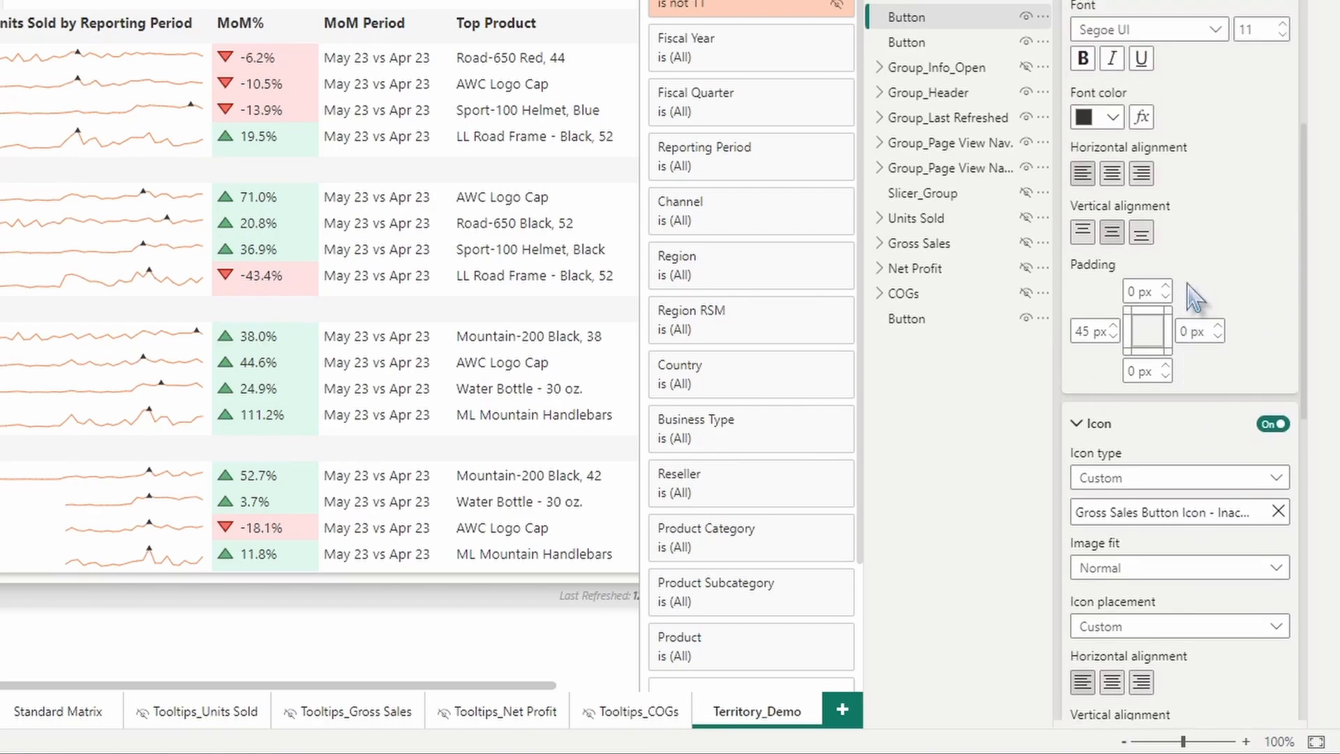
pyautogui.click(1215, 133)
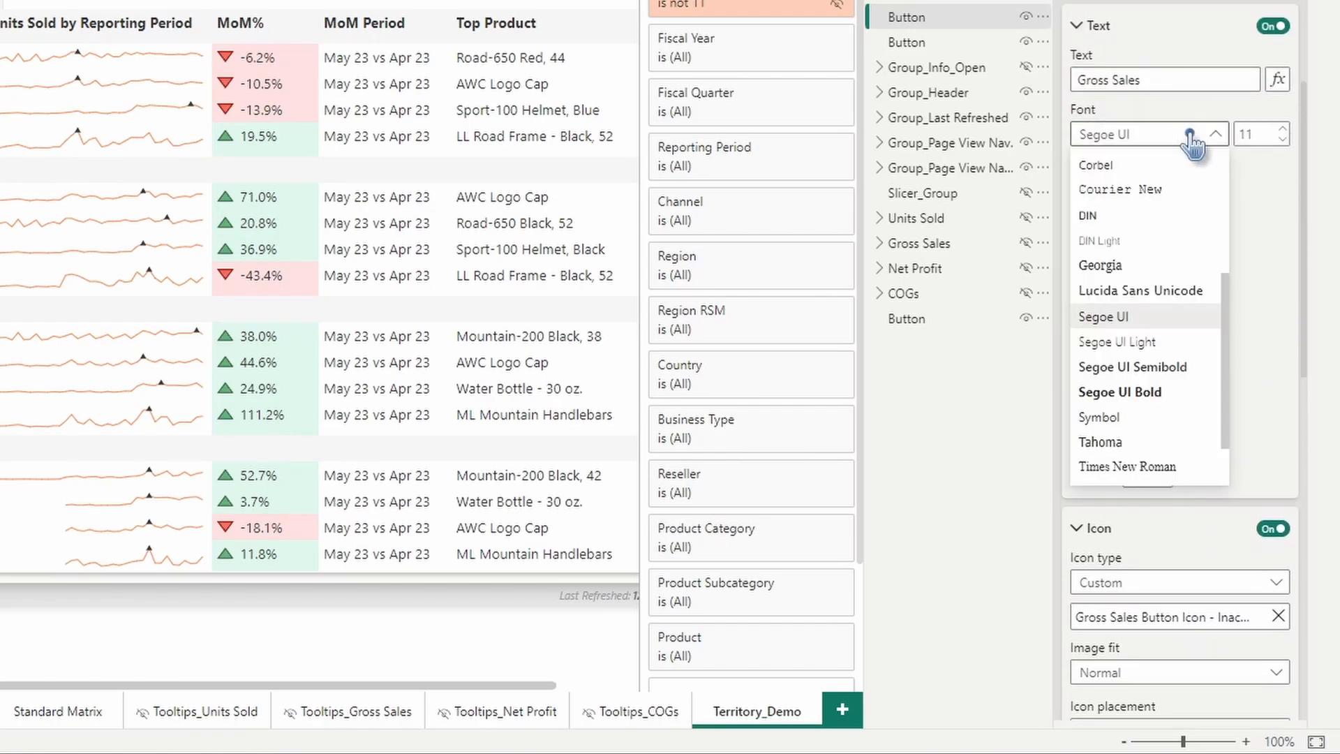
pyautogui.click(1167, 377)
# Replace the Gross Sales button's On hover icon with "Gross Sales Button Icon - Active.png"
pyautogui.scroll(-3, 1180, 377)
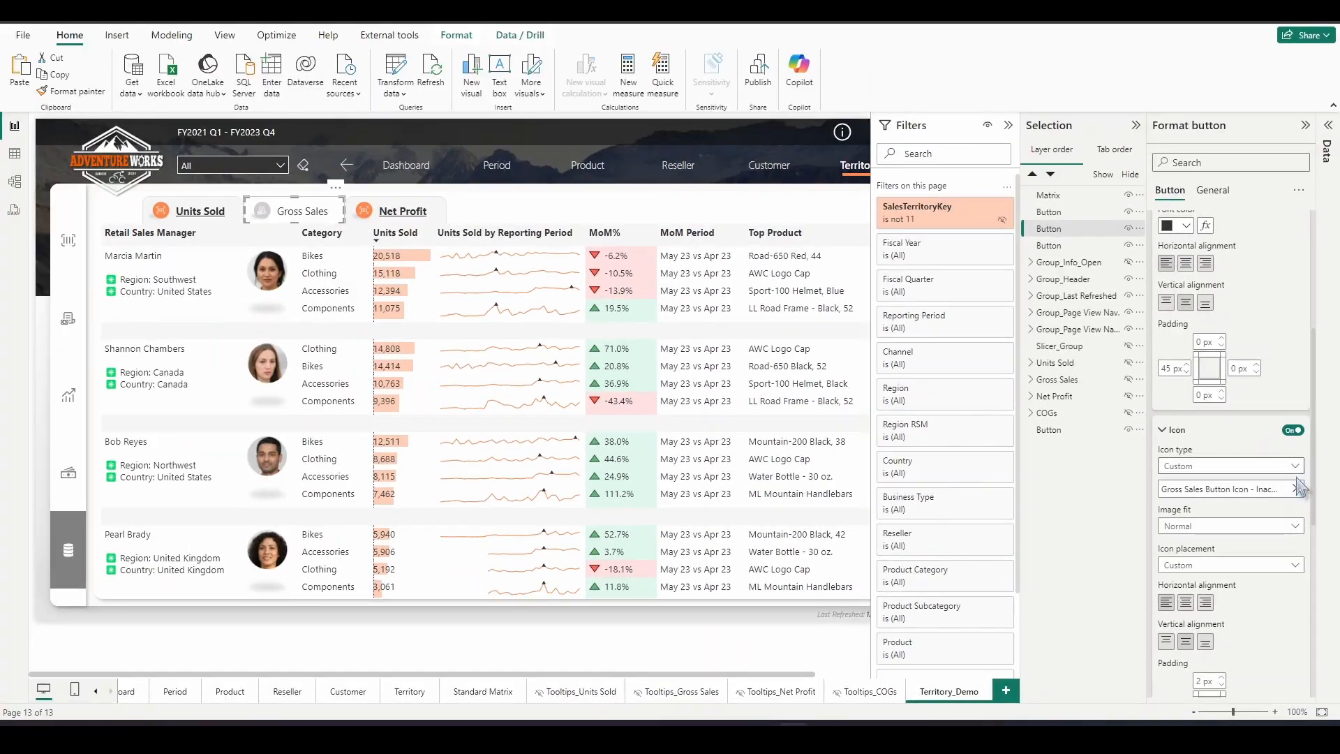
pyautogui.click(1280, 415)
pyautogui.click(1281, 414)
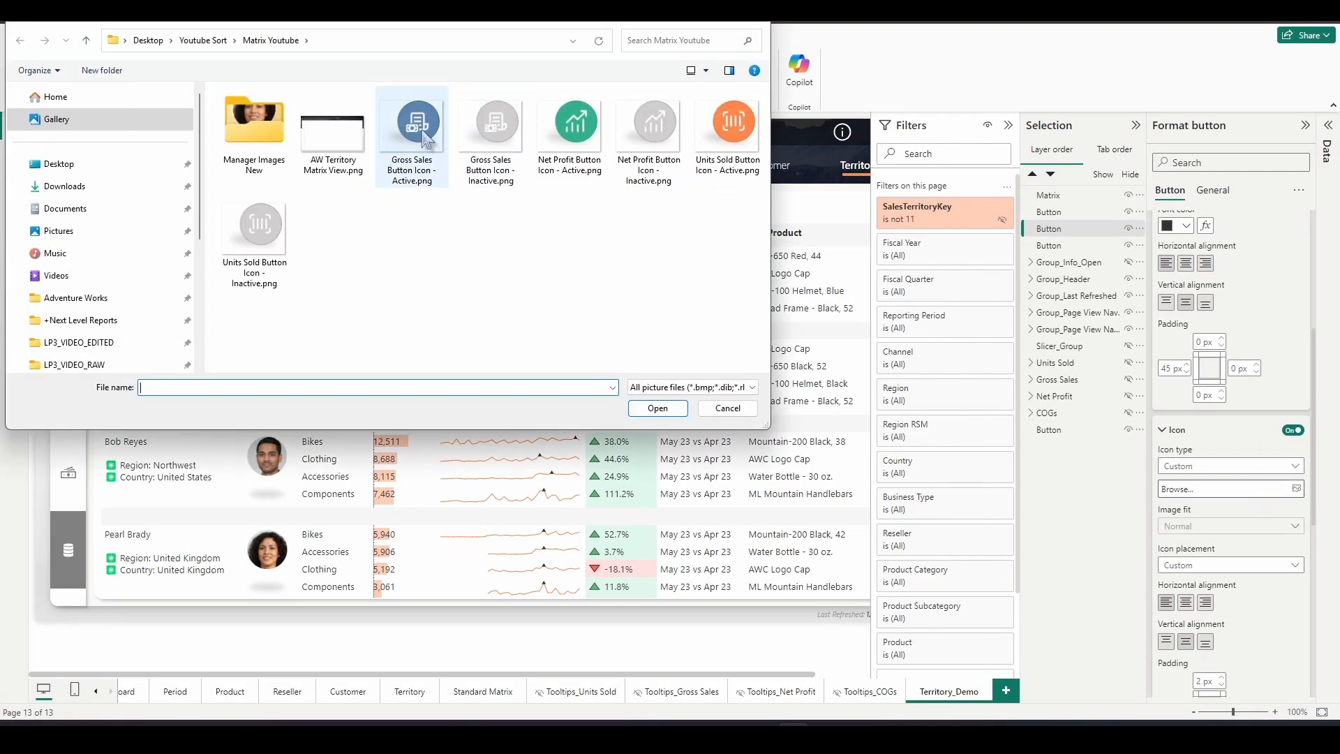
pyautogui.click(418, 126)
pyautogui.click(656, 409)
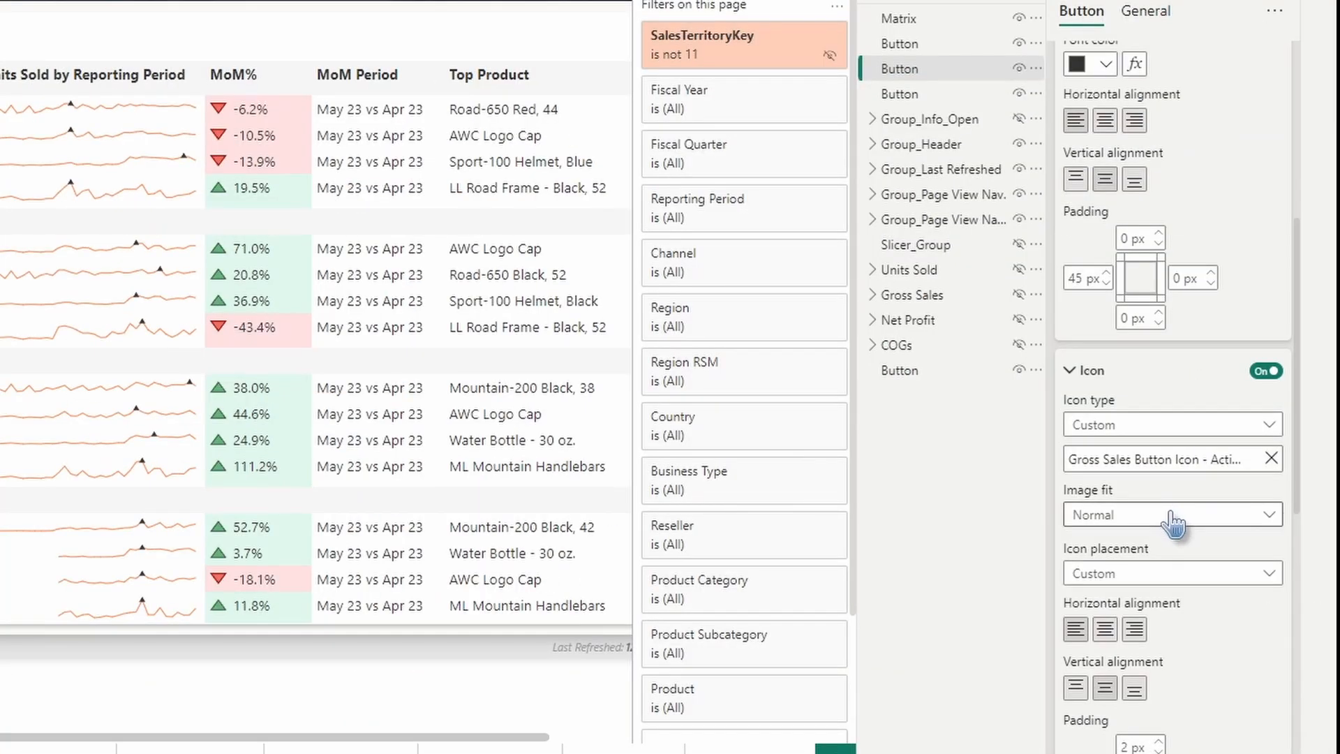
# Enable the Gross Sales button's text for the On press state and format it as underlined Segoe UI Bold
pyautogui.scroll(8, 1152, 523)
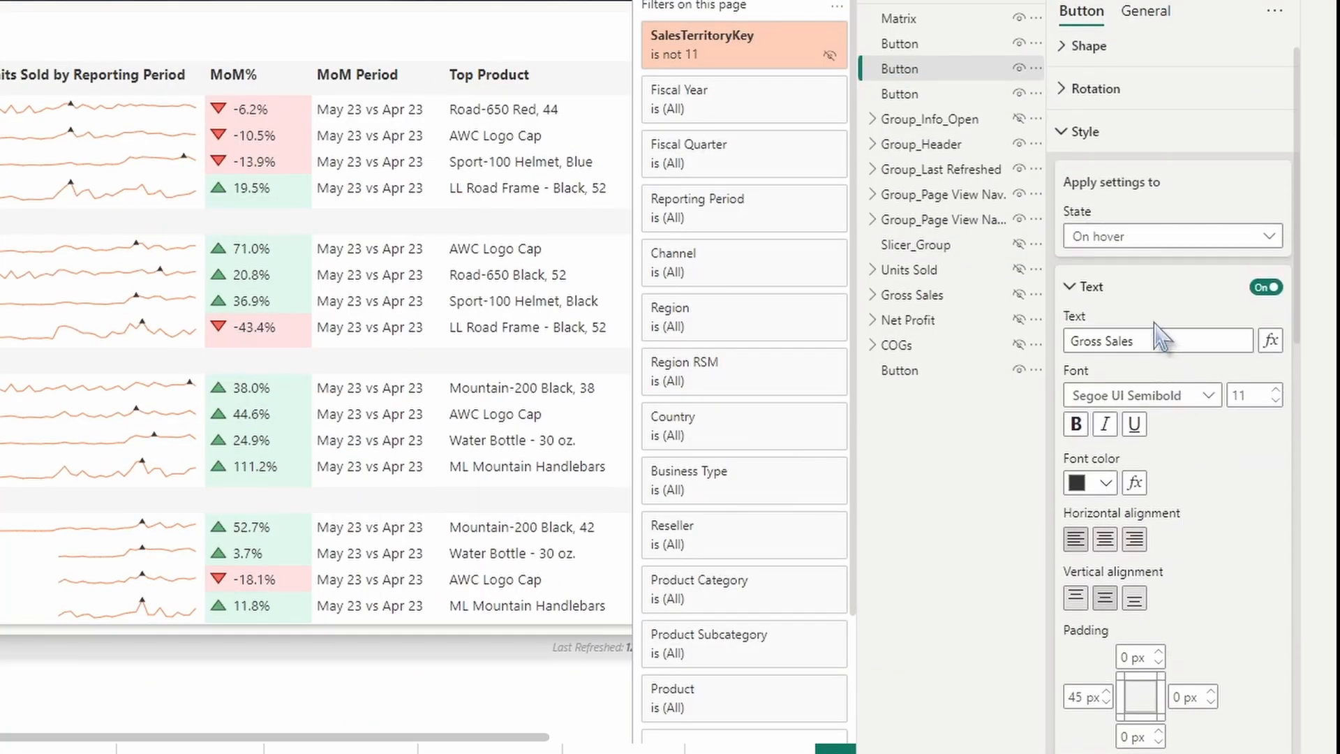
pyautogui.click(1146, 234)
pyautogui.click(1114, 308)
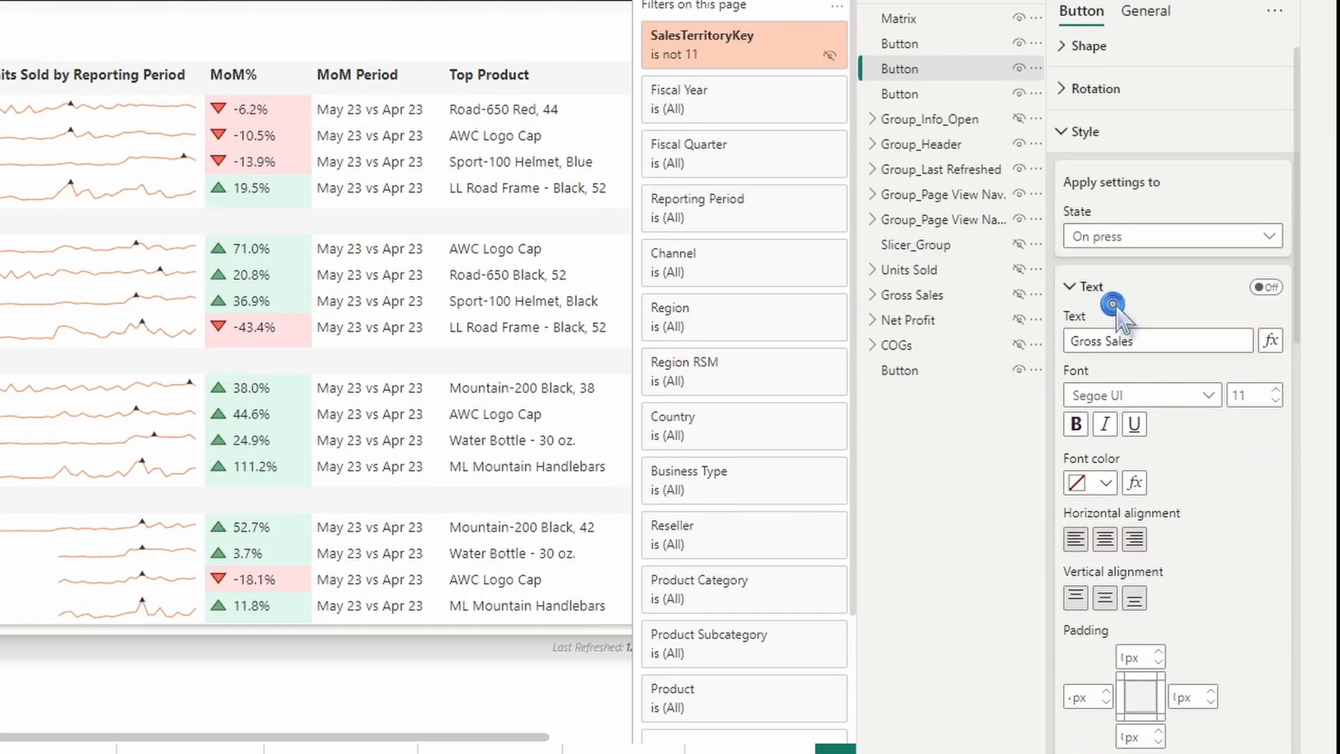
pyautogui.click(1148, 395)
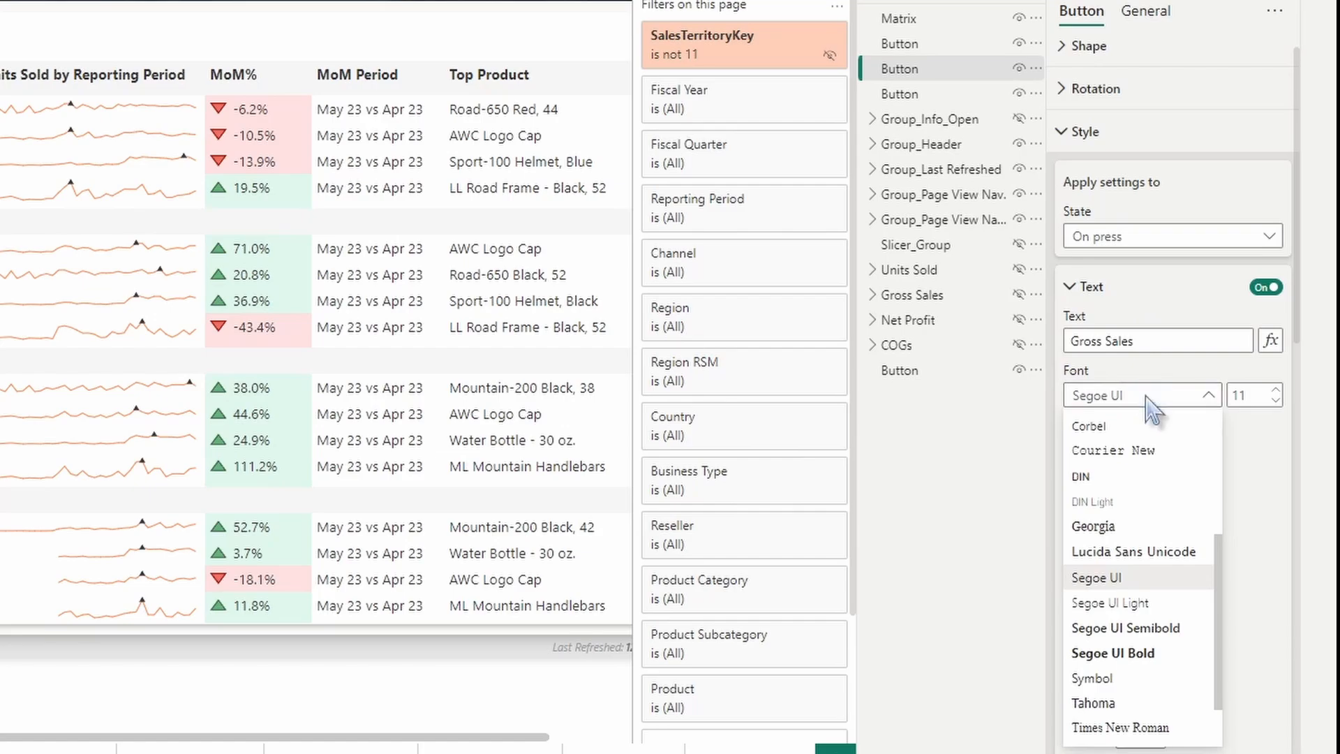
pyautogui.click(1145, 654)
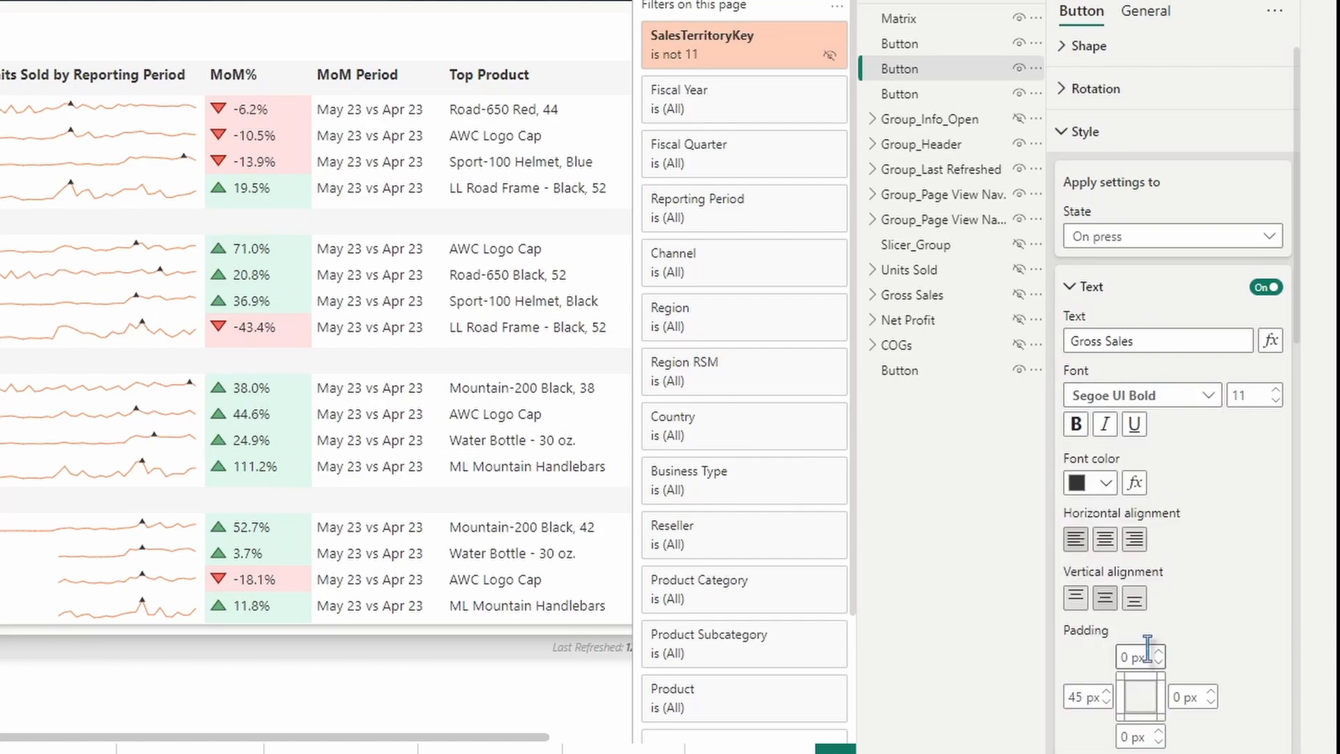
# Set the Gross Sales button's On press fill colour to #F6F6F6
pyautogui.scroll(-5, 1159, 482)
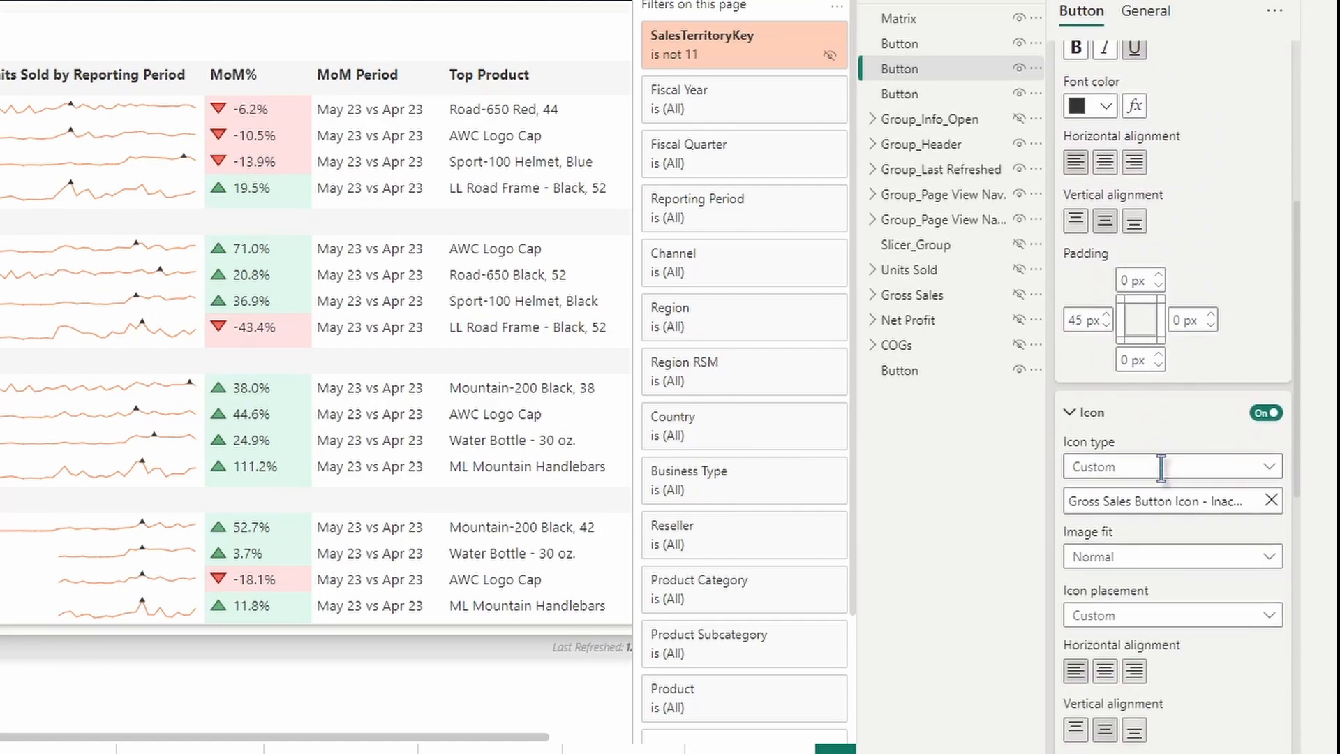
pyautogui.scroll(-7, 1160, 467)
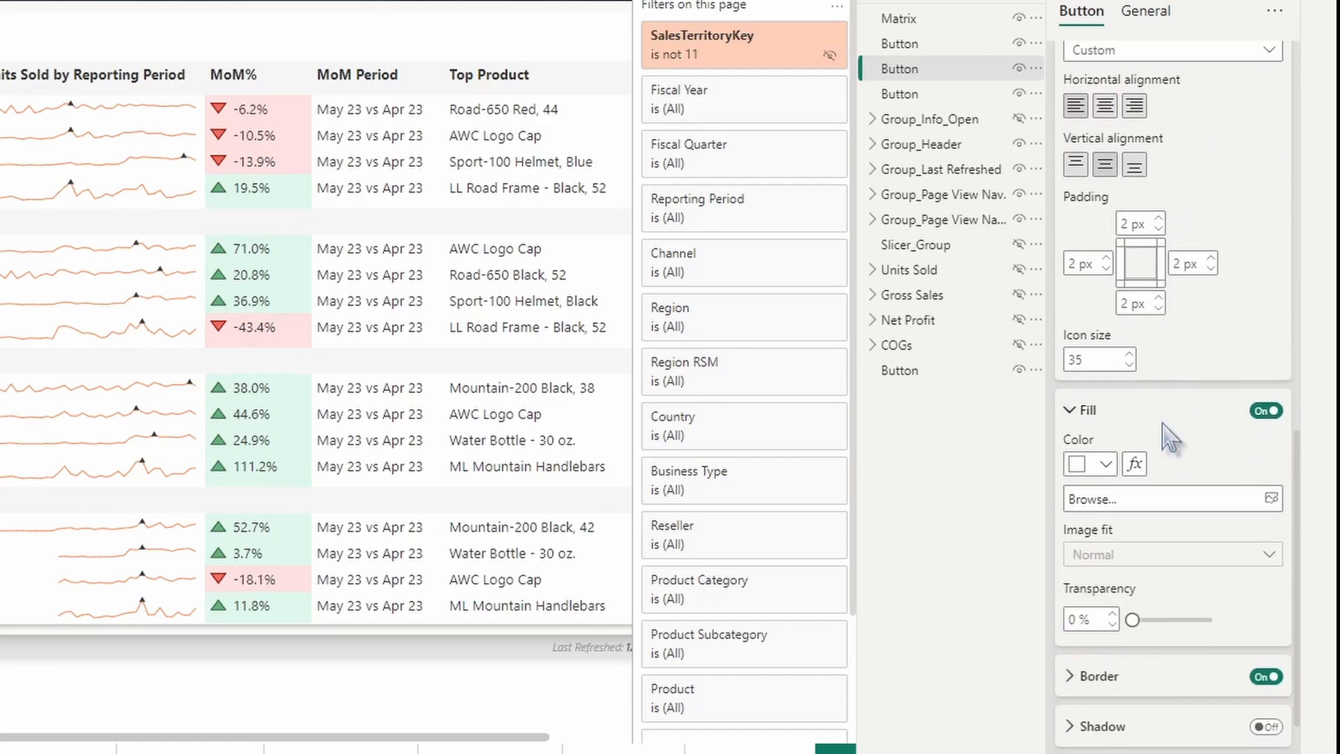
pyautogui.click(1105, 463)
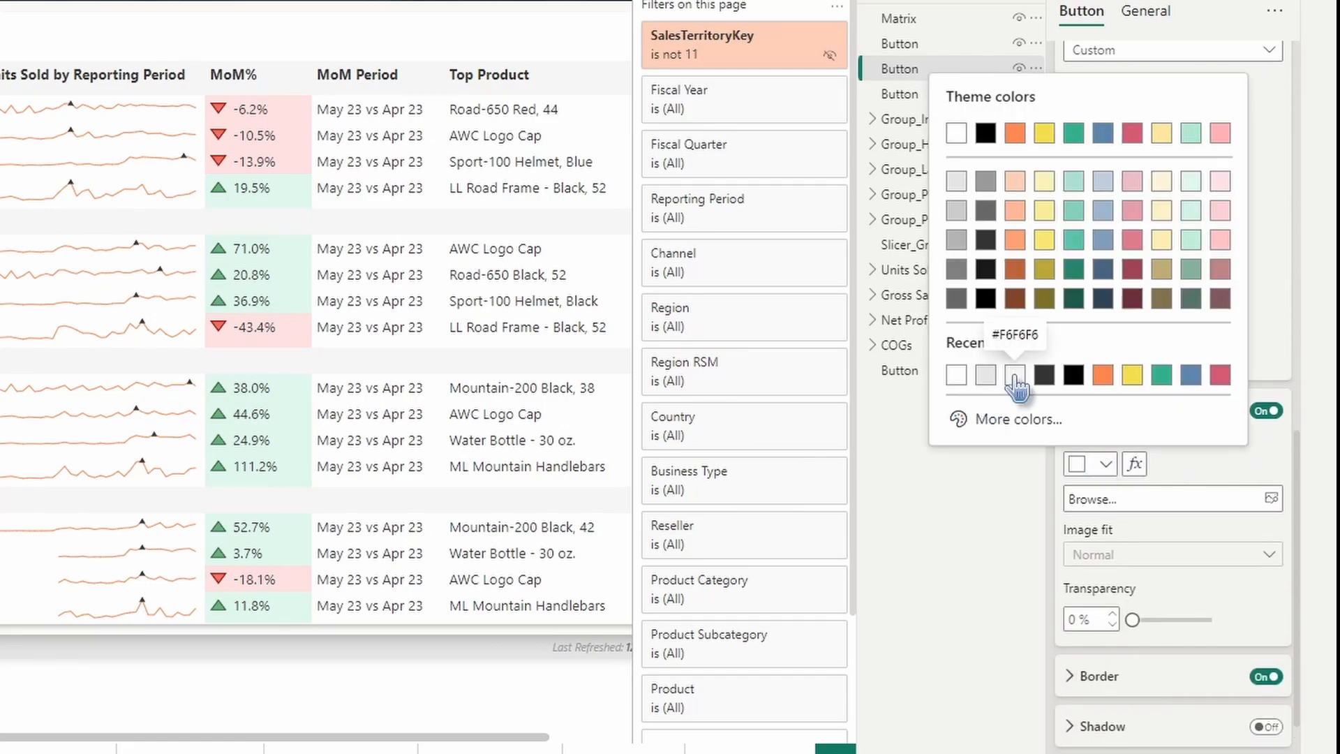
pyautogui.click(1015, 375)
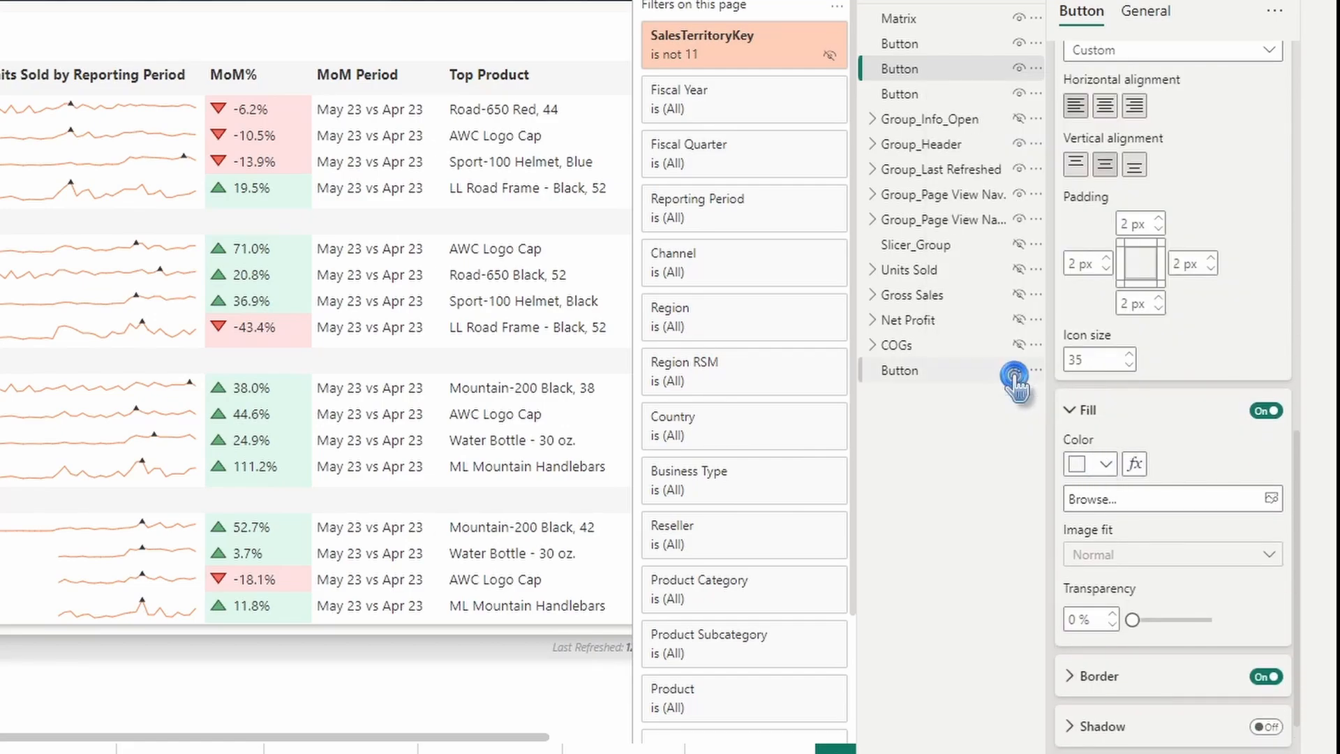
# Replace the Gross Sales button's On press icon with "Gross Sales Button Icon - Active.png"
pyautogui.scroll(6, 1172, 481)
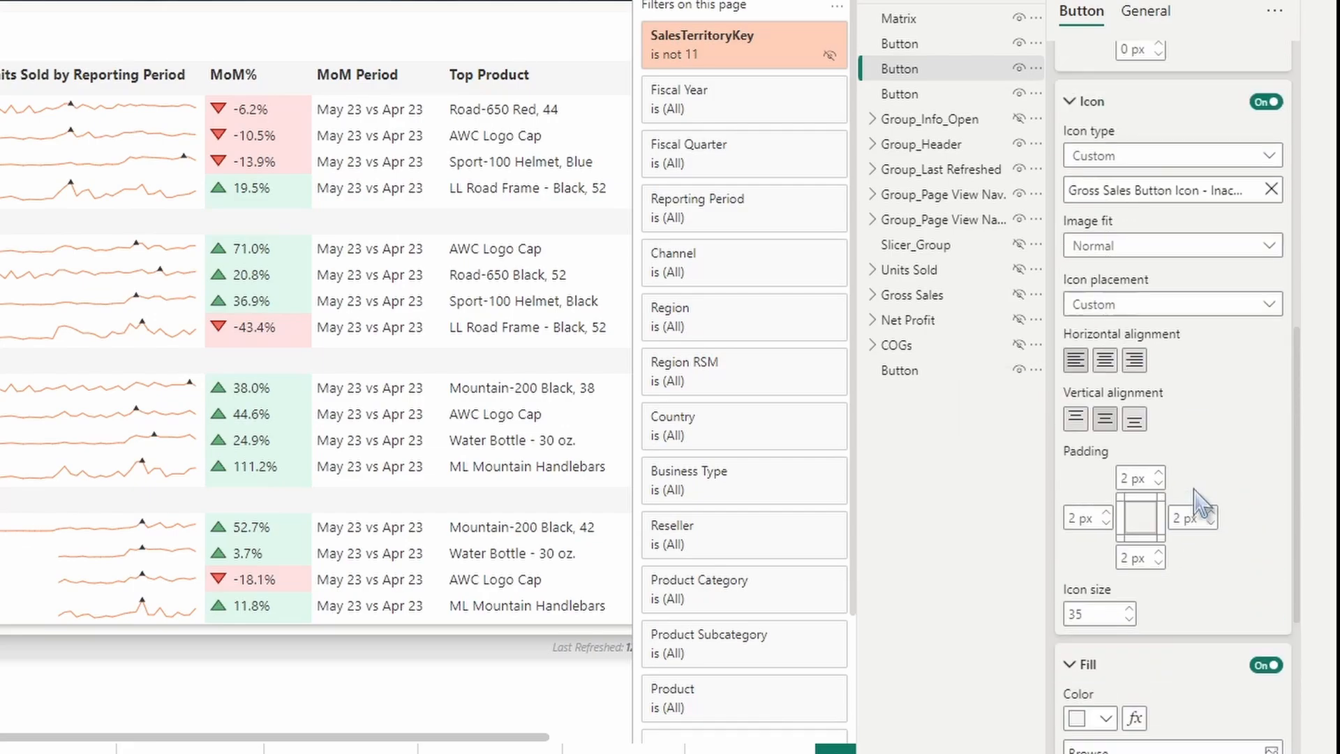
pyautogui.click(1274, 458)
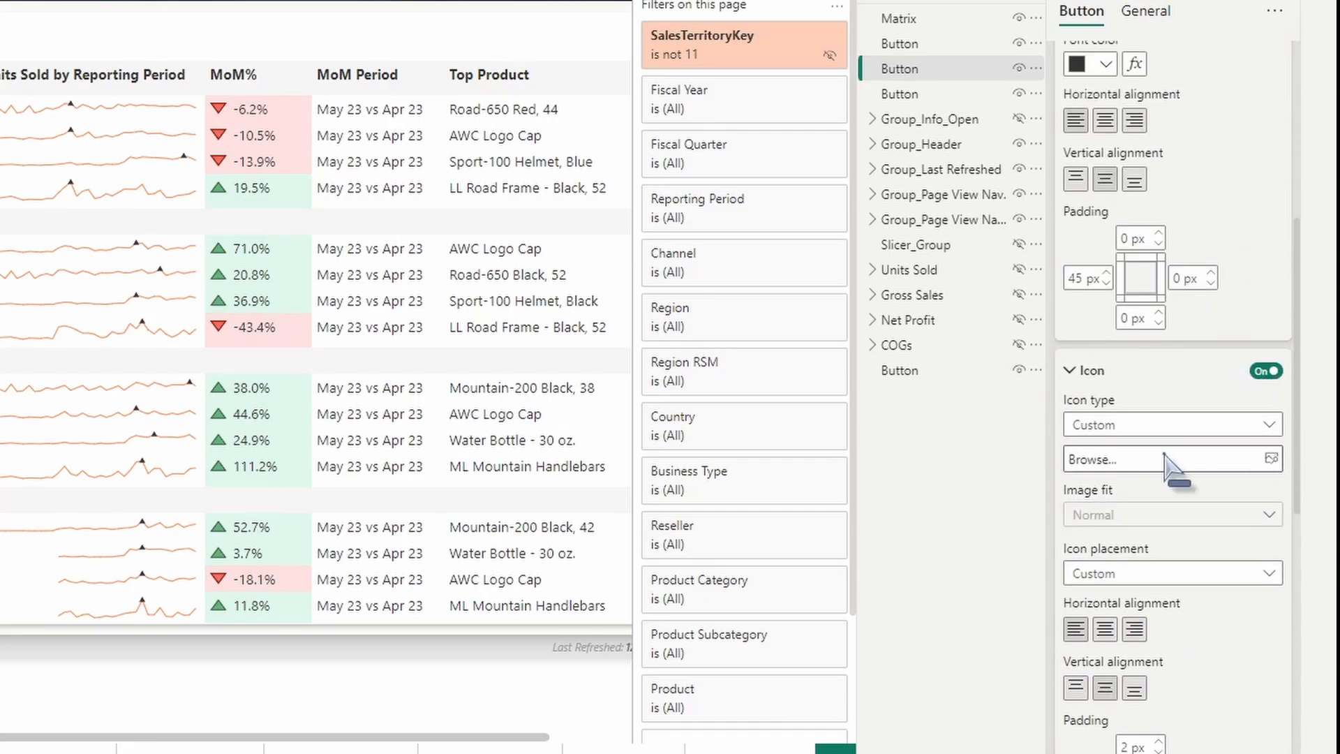
pyautogui.click(1176, 460)
pyautogui.click(412, 140)
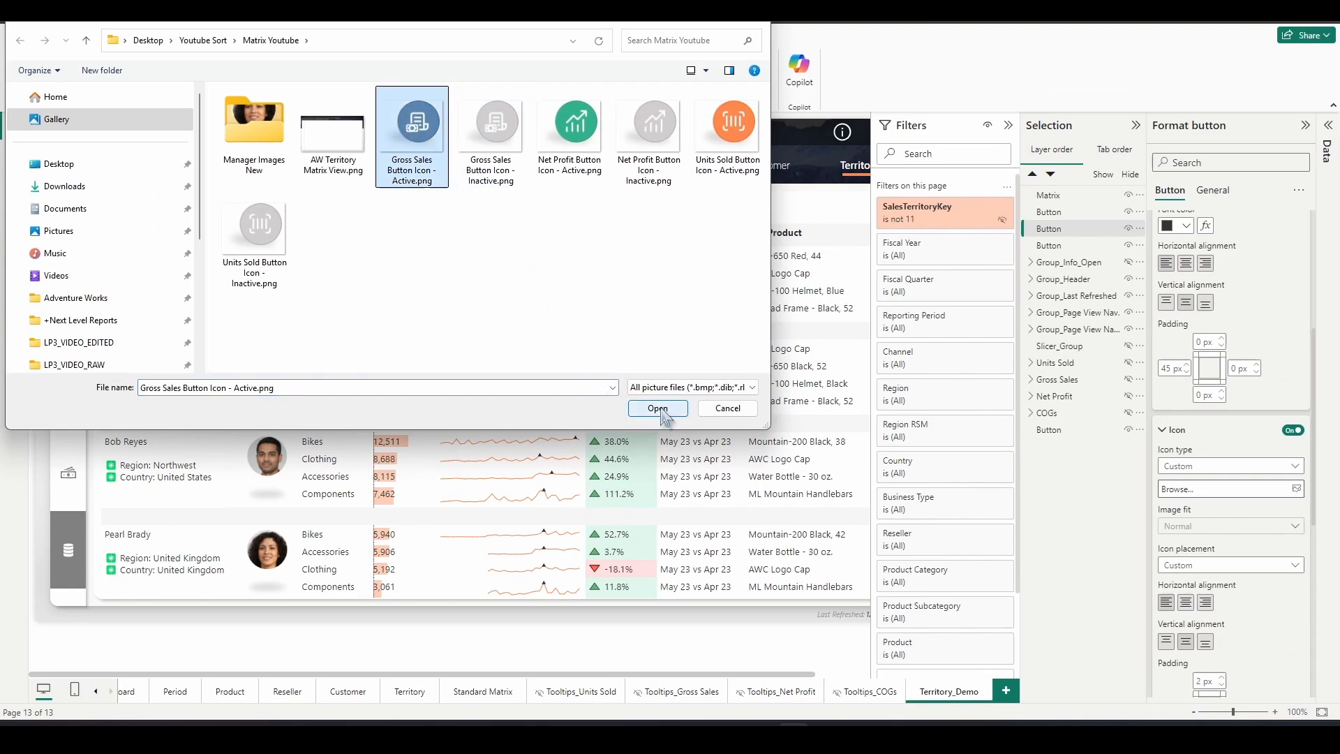
pyautogui.click(657, 409)
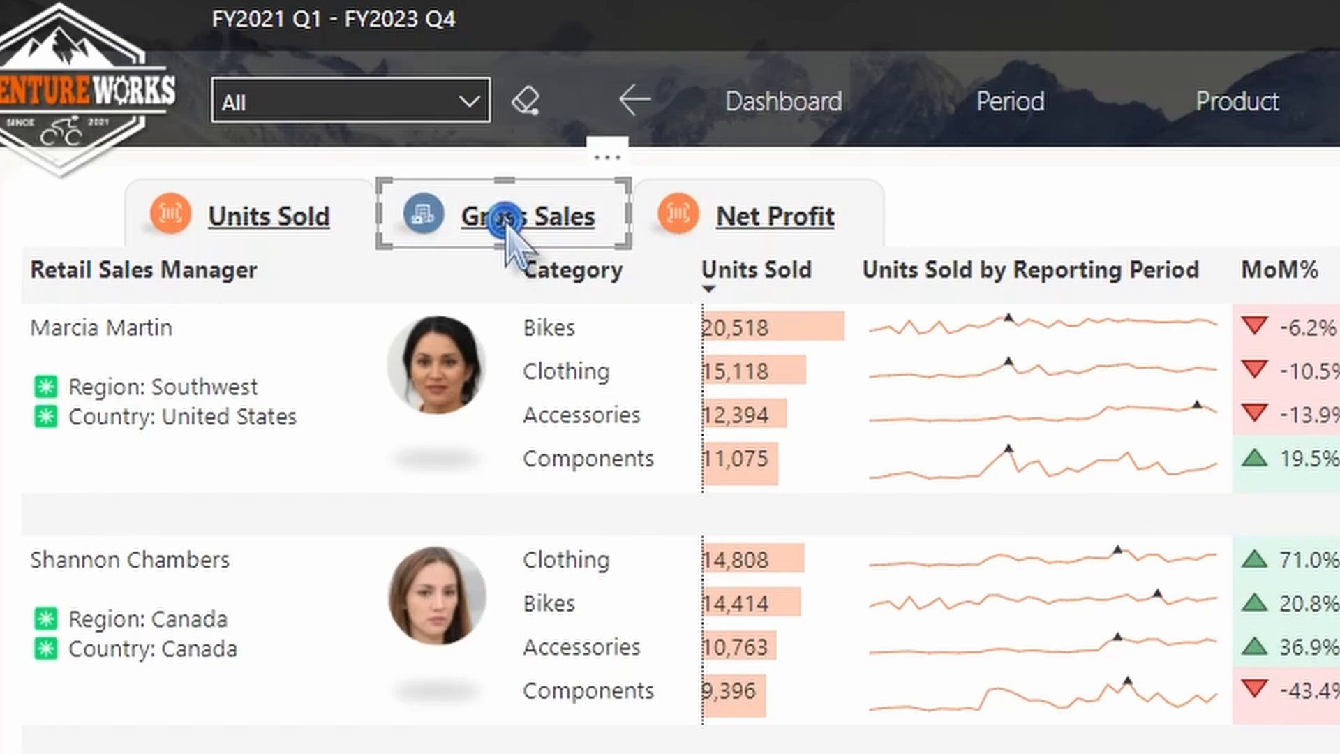
# Test the pressed-state appearance of the Gross Sales and Net Profit tab buttons on the report page
pyautogui.click(504, 220)
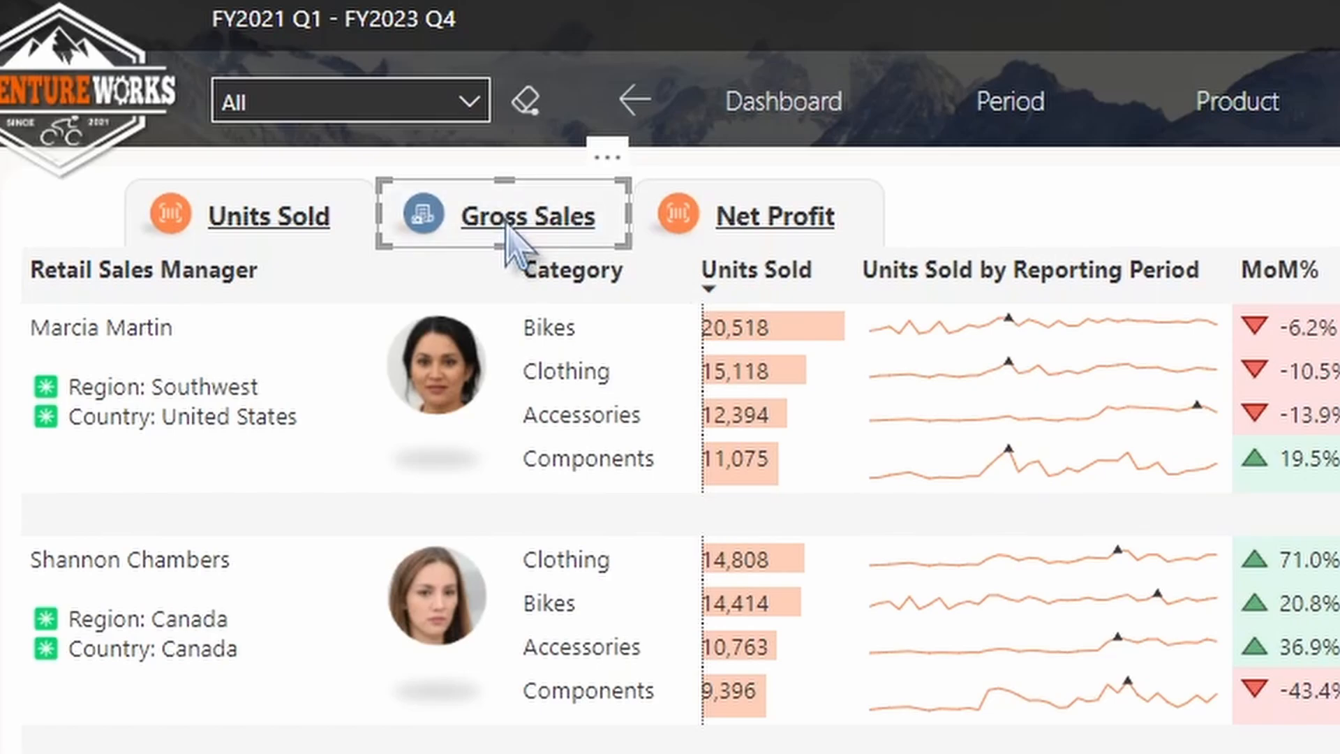
pyautogui.click(504, 221)
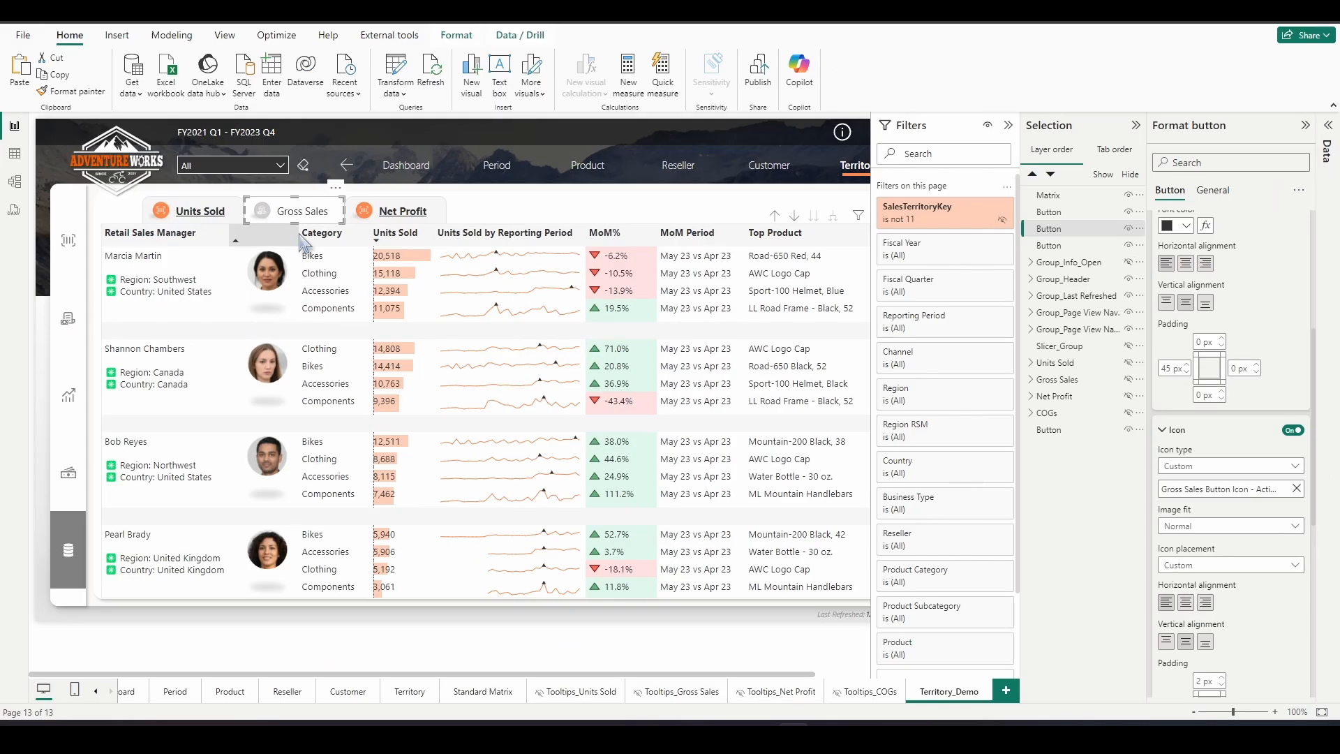
pyautogui.click(417, 213)
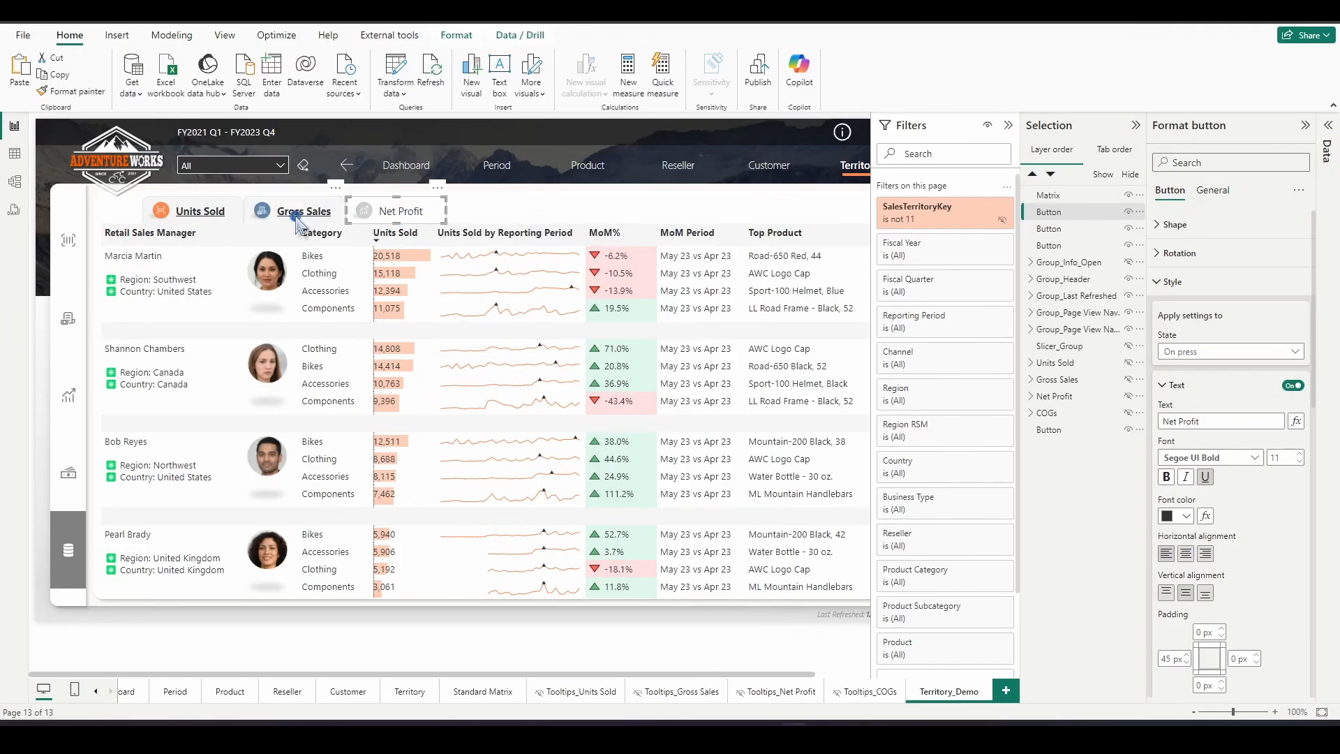
pyautogui.click(299, 220)
pyautogui.click(391, 213)
pyautogui.click(307, 213)
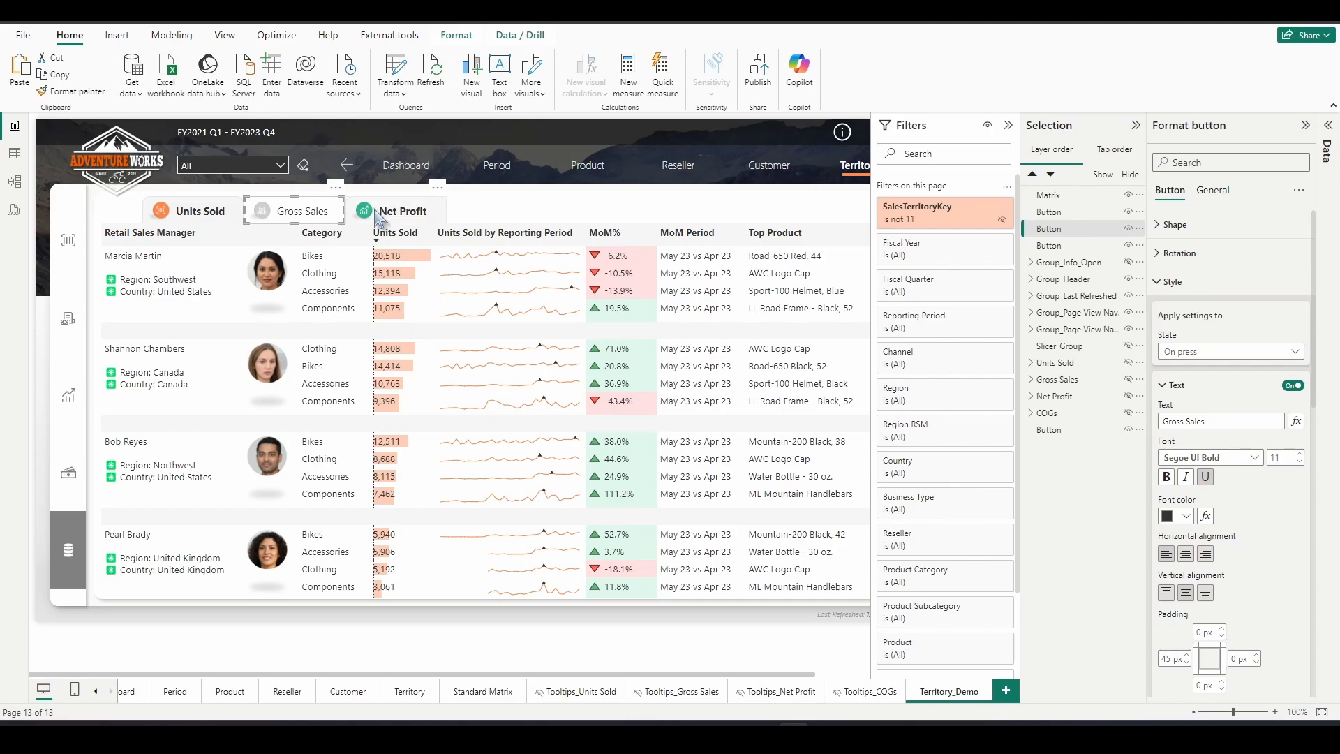
# Check the appearance of the Net Profit and Gross Sales tab buttons on the report page and clear the selection
pyautogui.click(391, 212)
pyautogui.click(303, 211)
pyautogui.press('Escape')
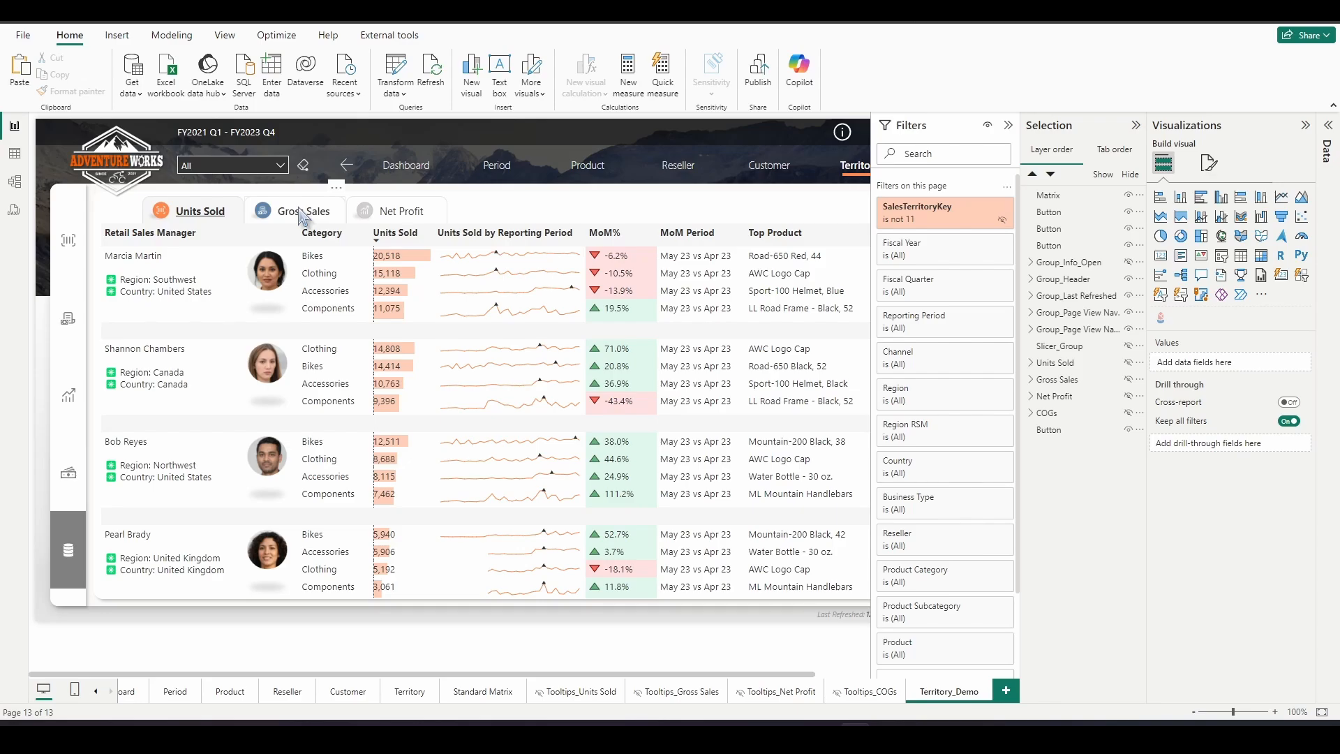
# Move the background button directly beneath the three tab buttons in the layer order and group all four with the matrix
pyautogui.moveTo(1049, 429); pyautogui.dragTo(1094, 265)
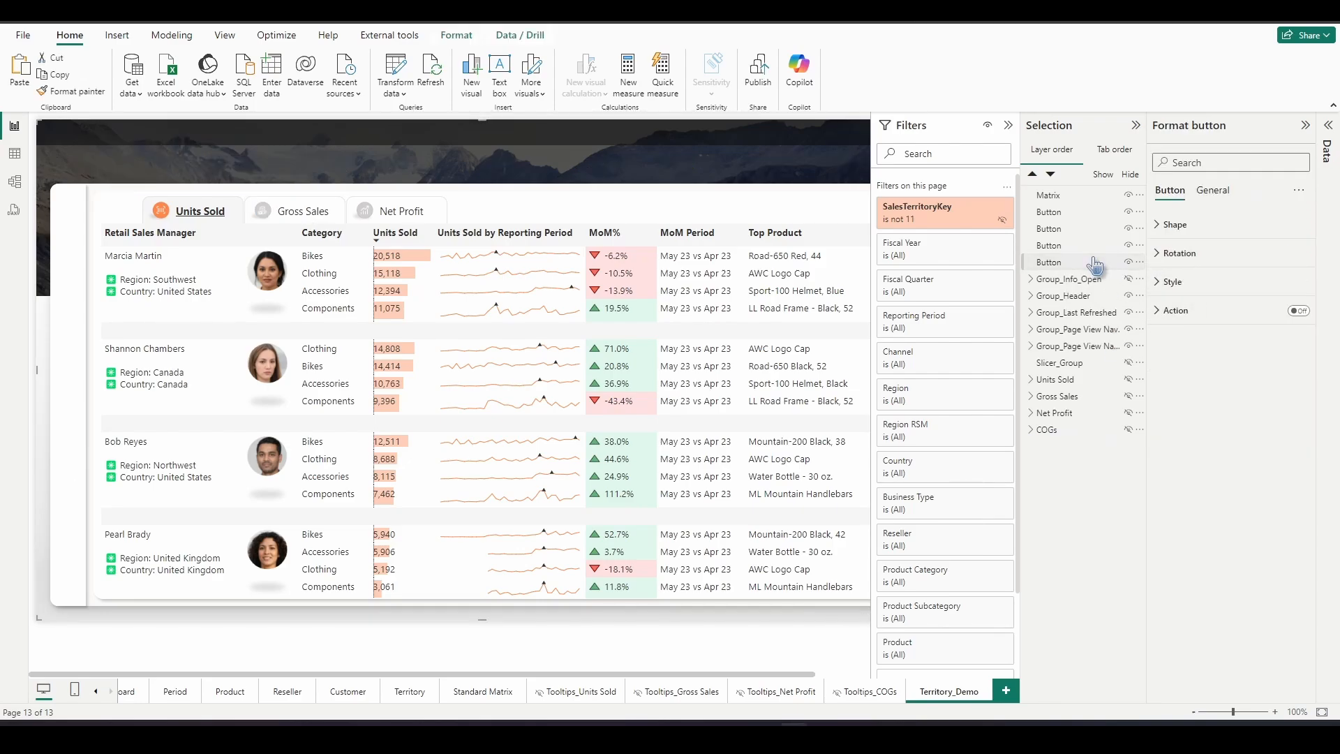
pyautogui.keyDown('ctrl'); pyautogui.click(1054, 245); pyautogui.keyUp('ctrl')
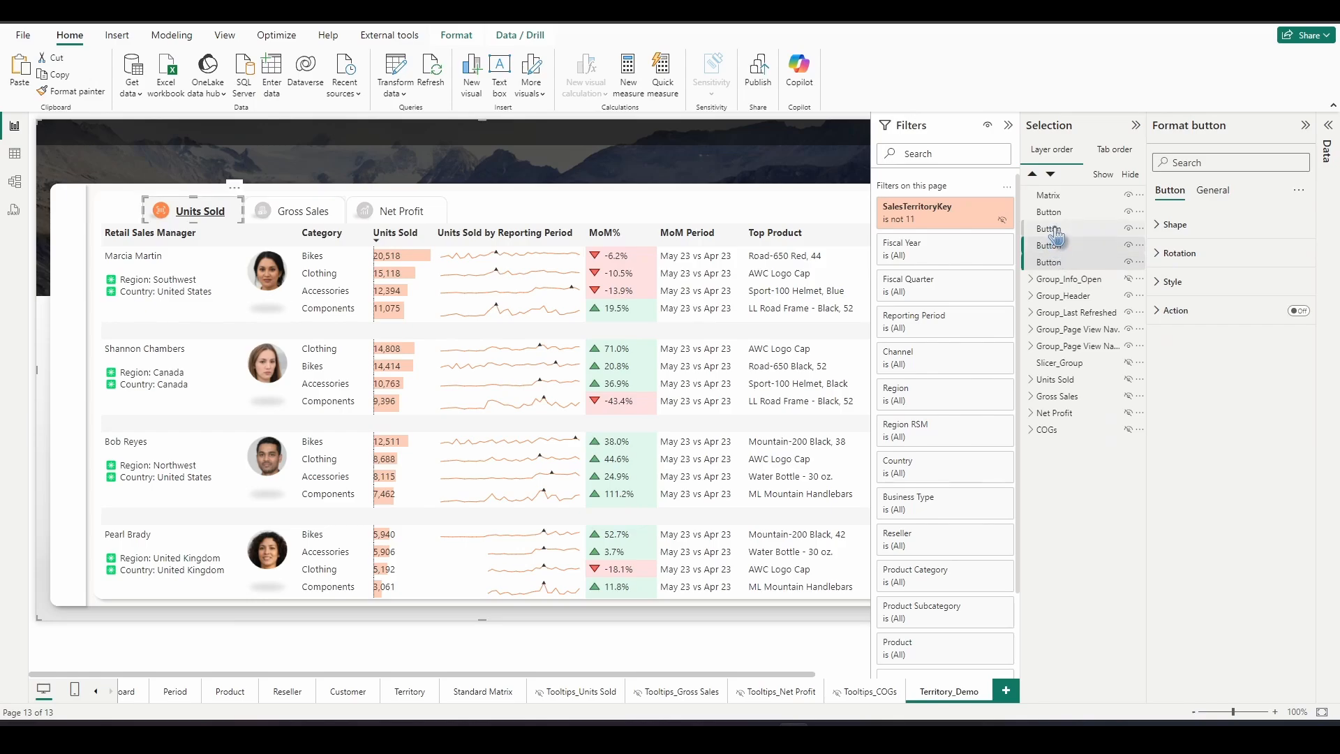
pyautogui.keyDown('ctrl'); pyautogui.click(1052, 228); pyautogui.keyUp('ctrl')
pyautogui.keyDown('ctrl'); pyautogui.click(1052, 212); pyautogui.keyUp('ctrl')
pyautogui.rightClick(1059, 204)
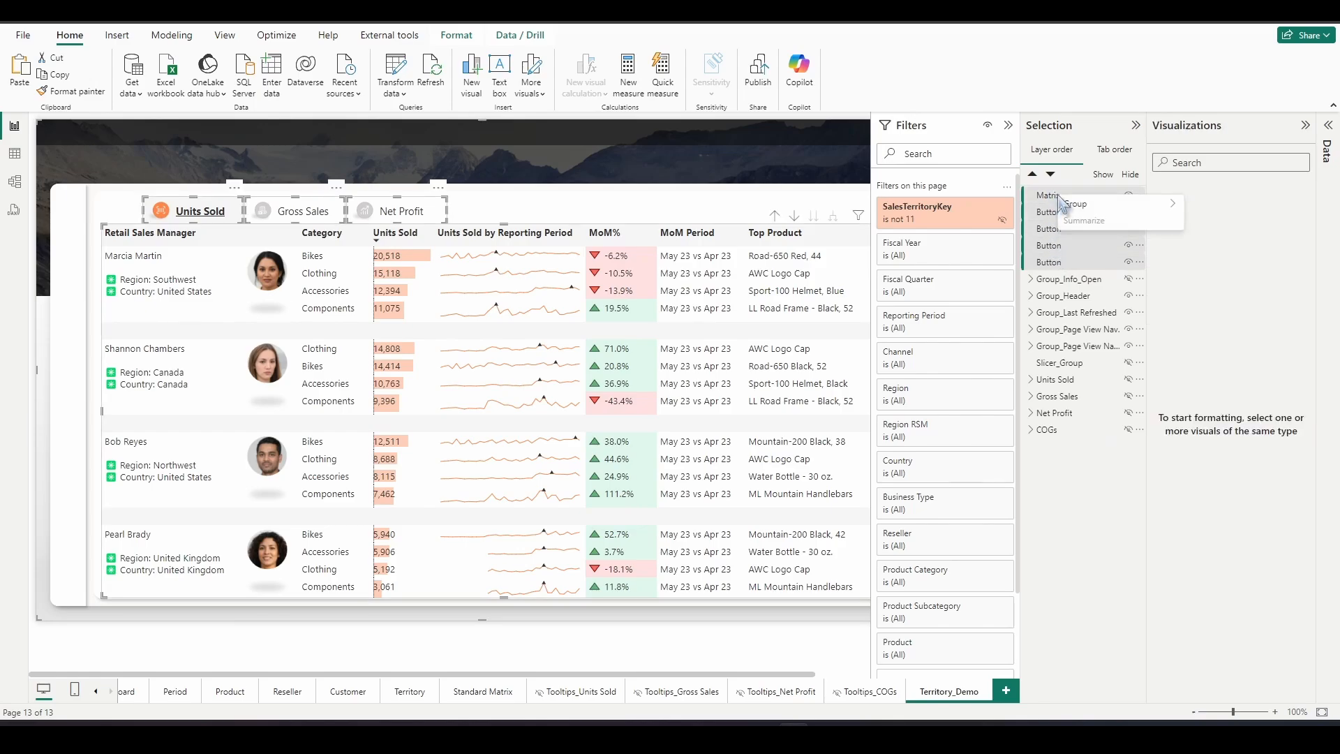
pyautogui.moveTo(1109, 208)
pyautogui.click(1223, 207)
# Move the new group to the end of the layer order, below COGs, and expand it
pyautogui.moveTo(1051, 195); pyautogui.dragTo(1087, 370)
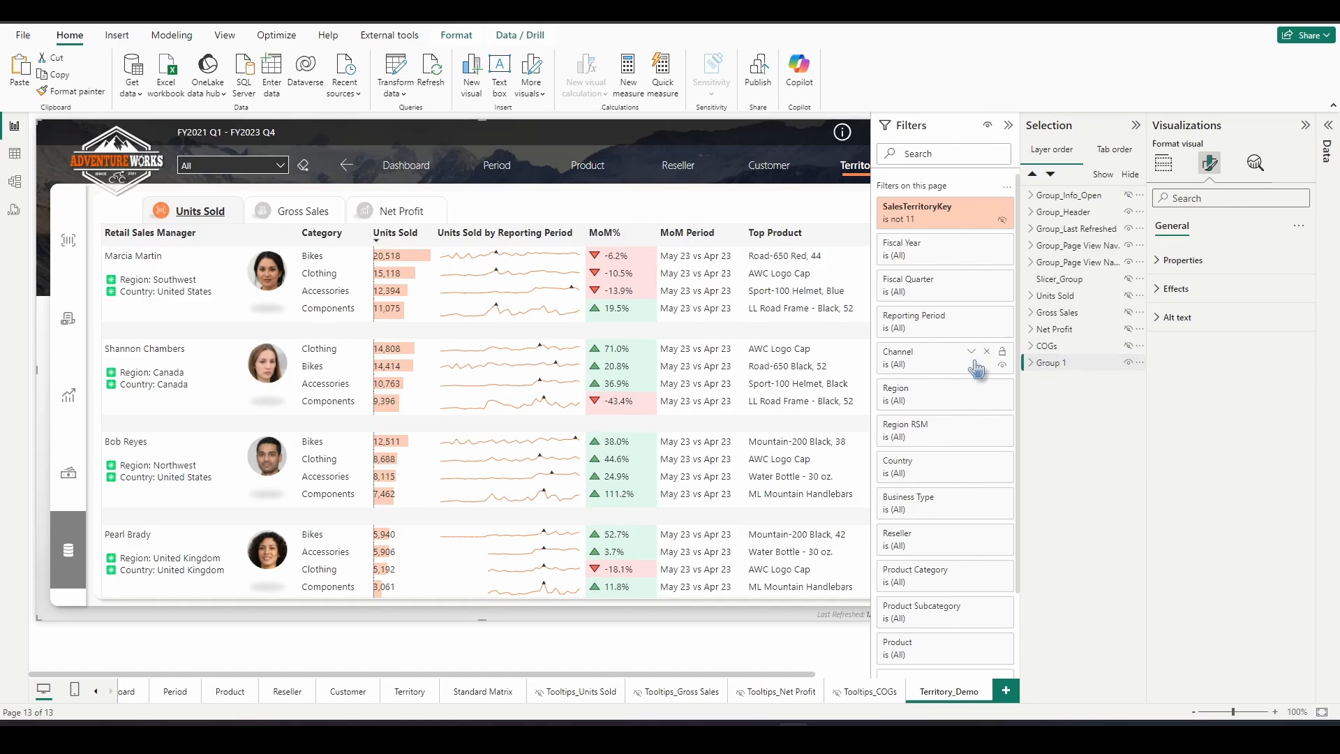
pyautogui.click(1075, 364)
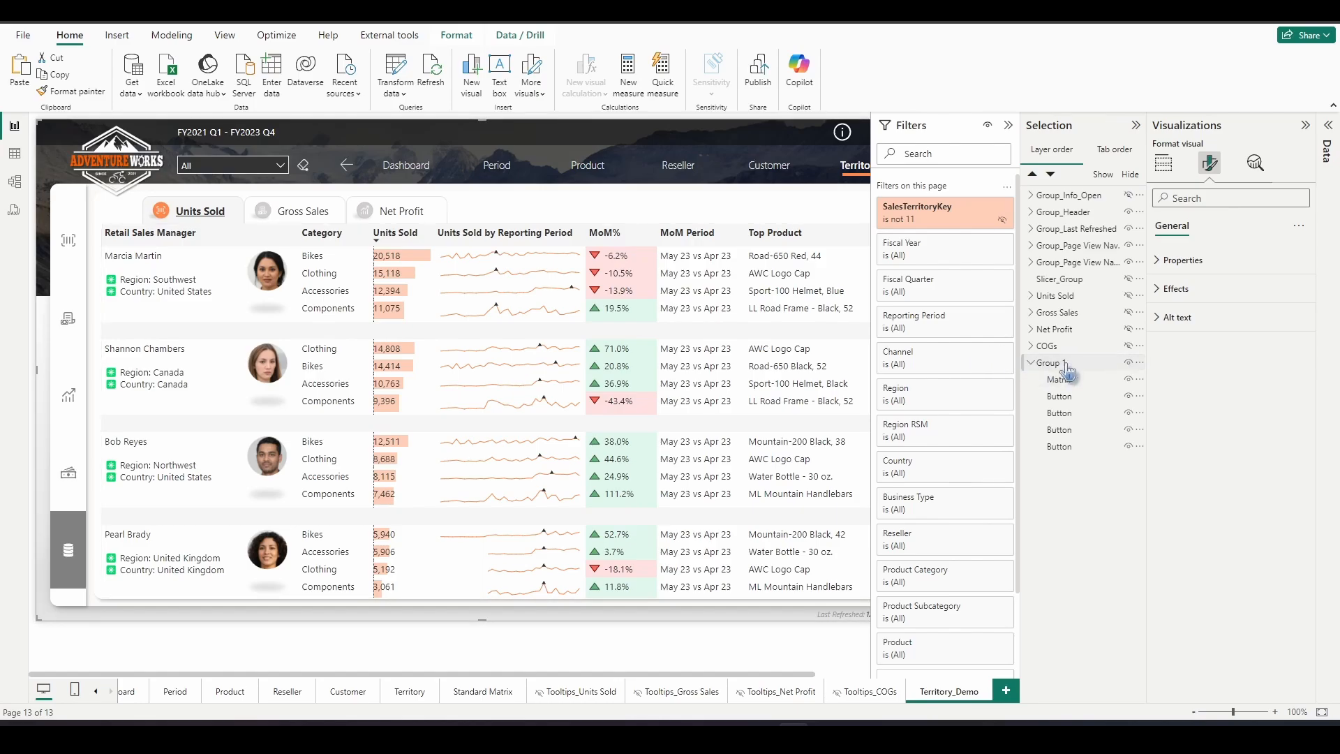
pyautogui.doubleClick(1075, 363)
pyautogui.press('Return')
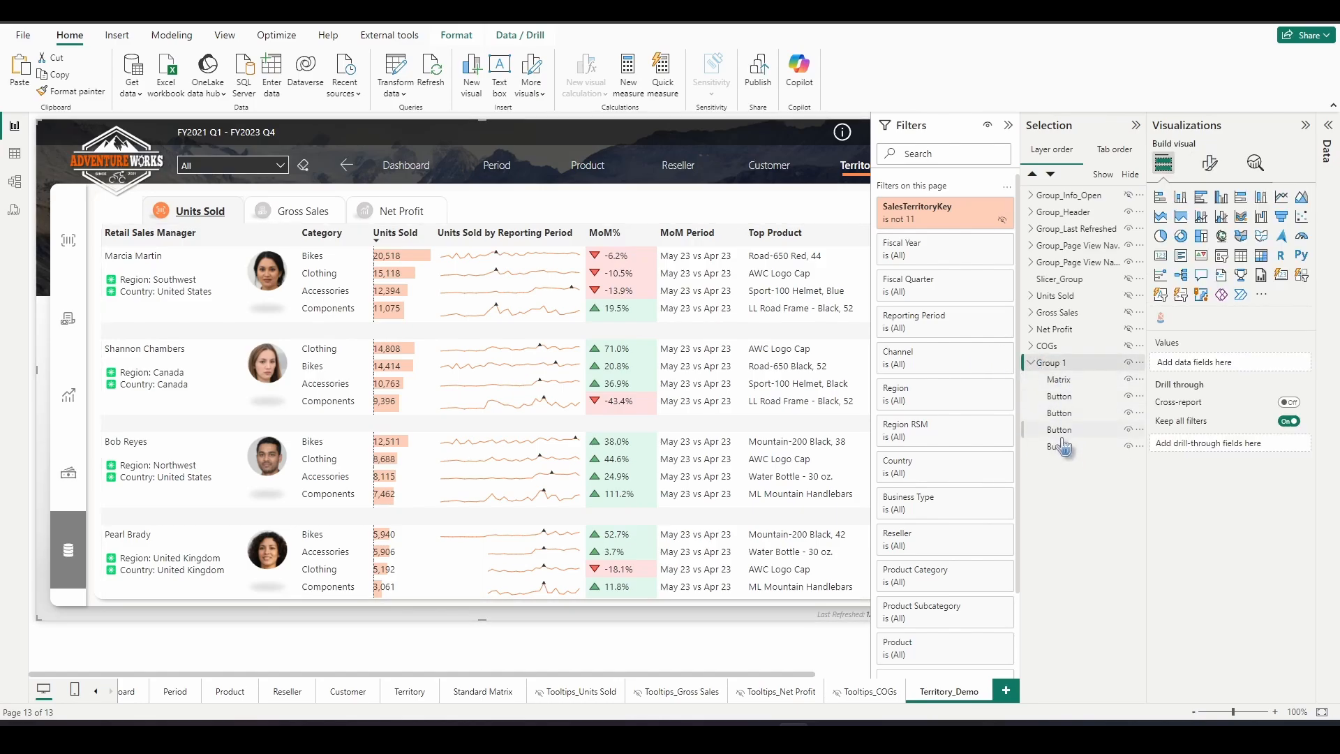
# Toggle the visibility of the matrix and the last button in Group 1 to identify them
pyautogui.click(1128, 379)
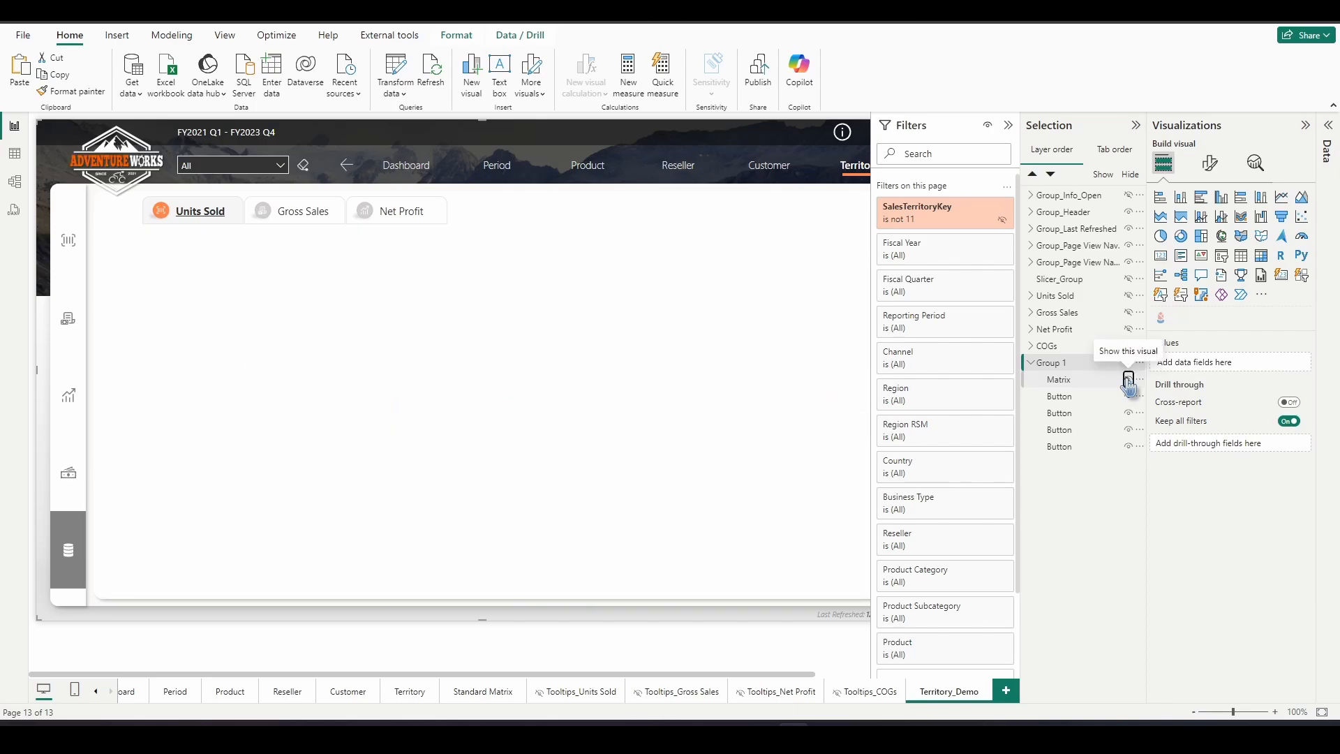
pyautogui.click(1128, 379)
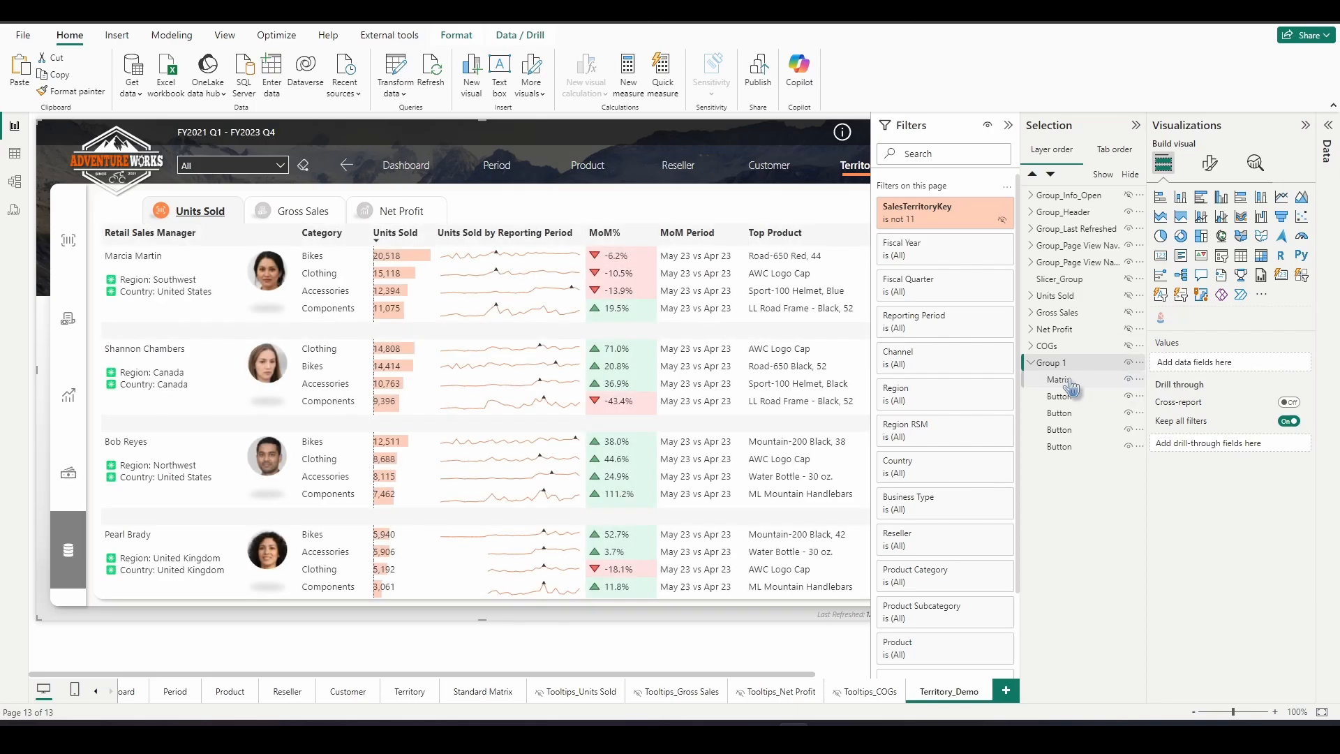
pyautogui.click(1129, 447)
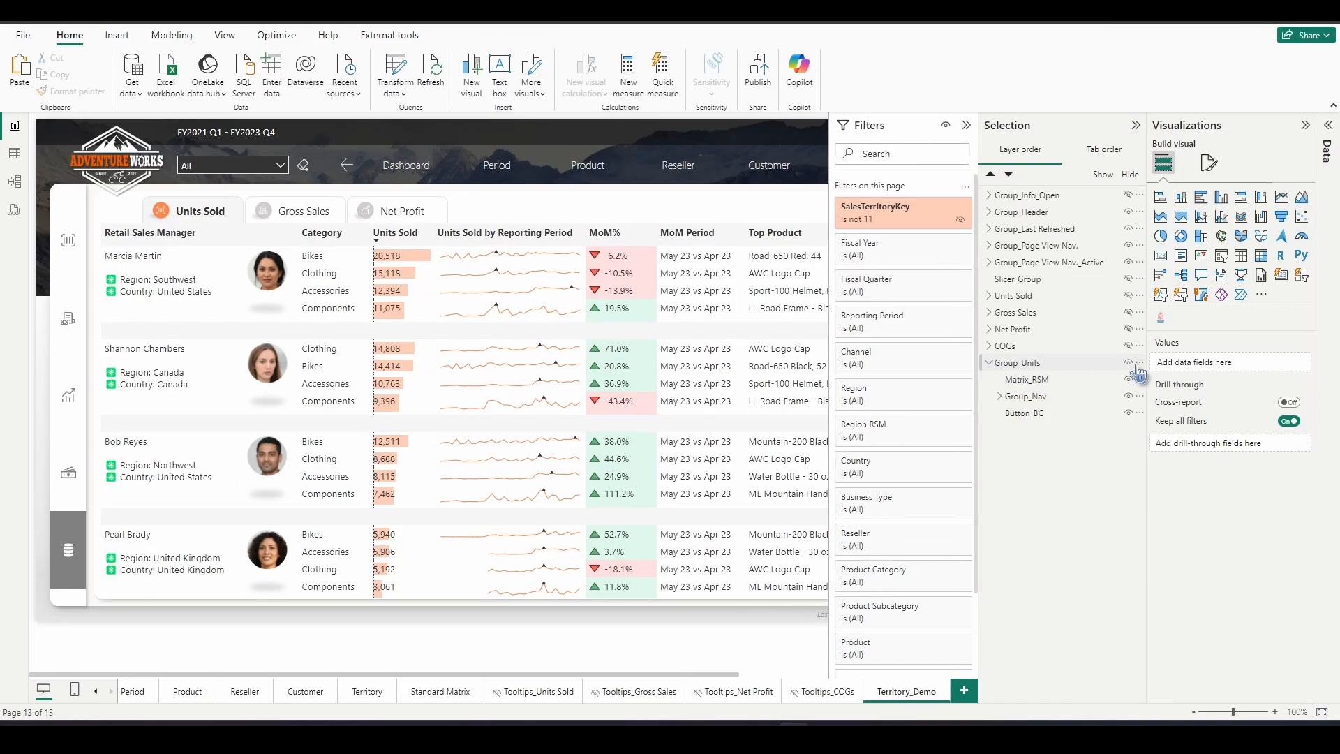
# Hide and show Group_Units and its Matrix_RSM to check what each one controls on the page
pyautogui.click(1129, 364)
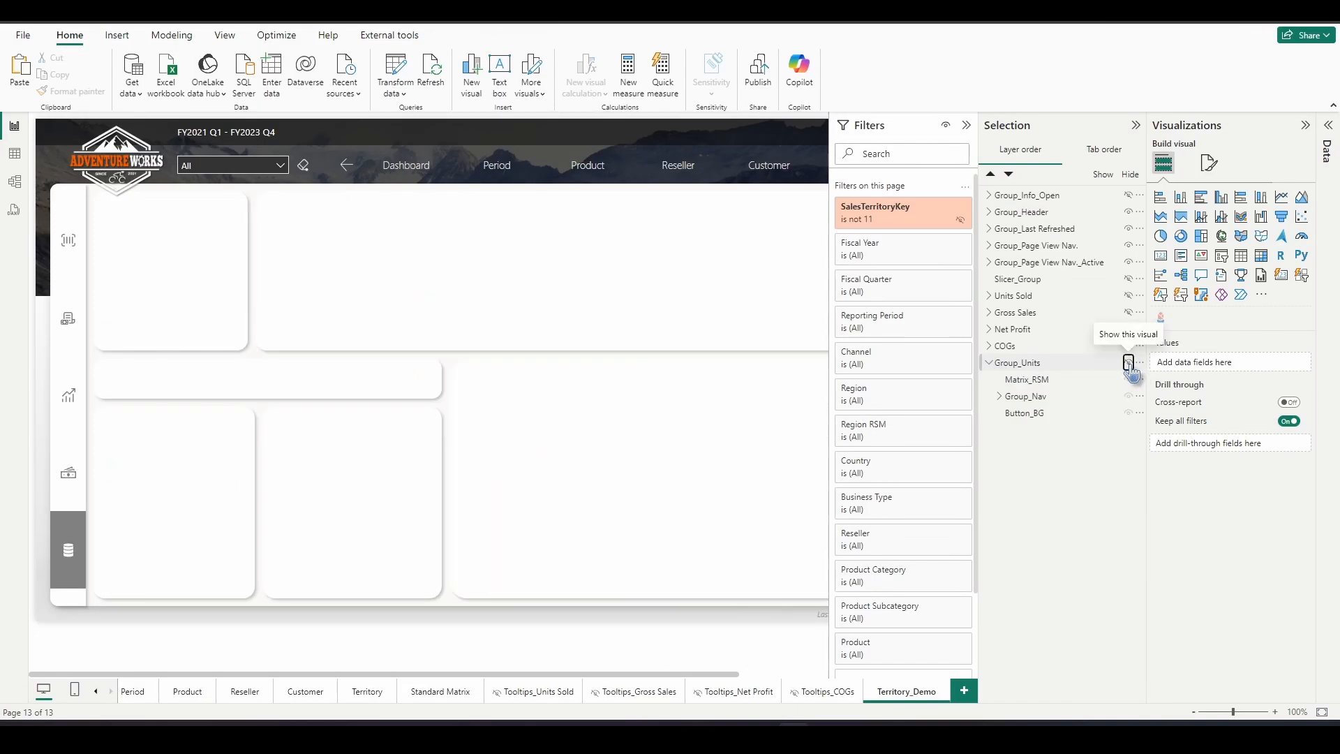
pyautogui.click(1129, 364)
pyautogui.click(1129, 363)
pyautogui.click(1129, 364)
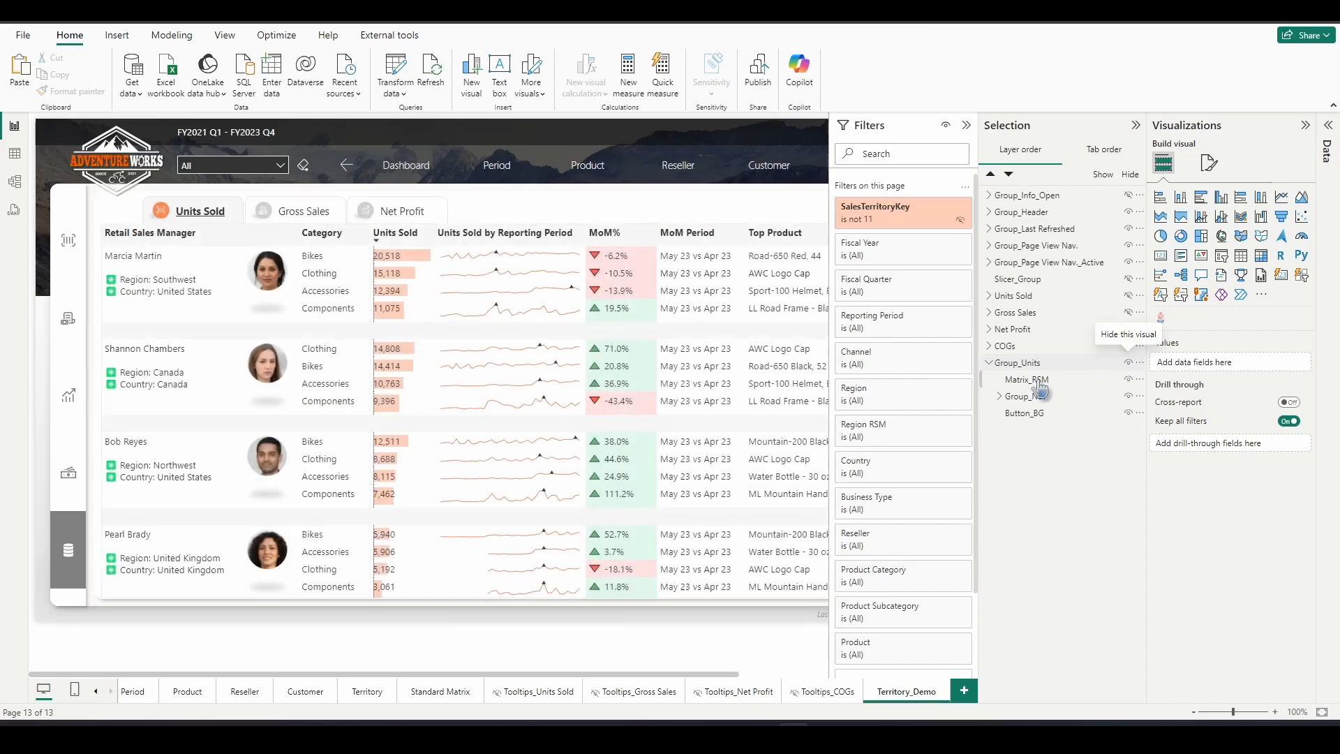
pyautogui.click(1128, 380)
pyautogui.click(1127, 379)
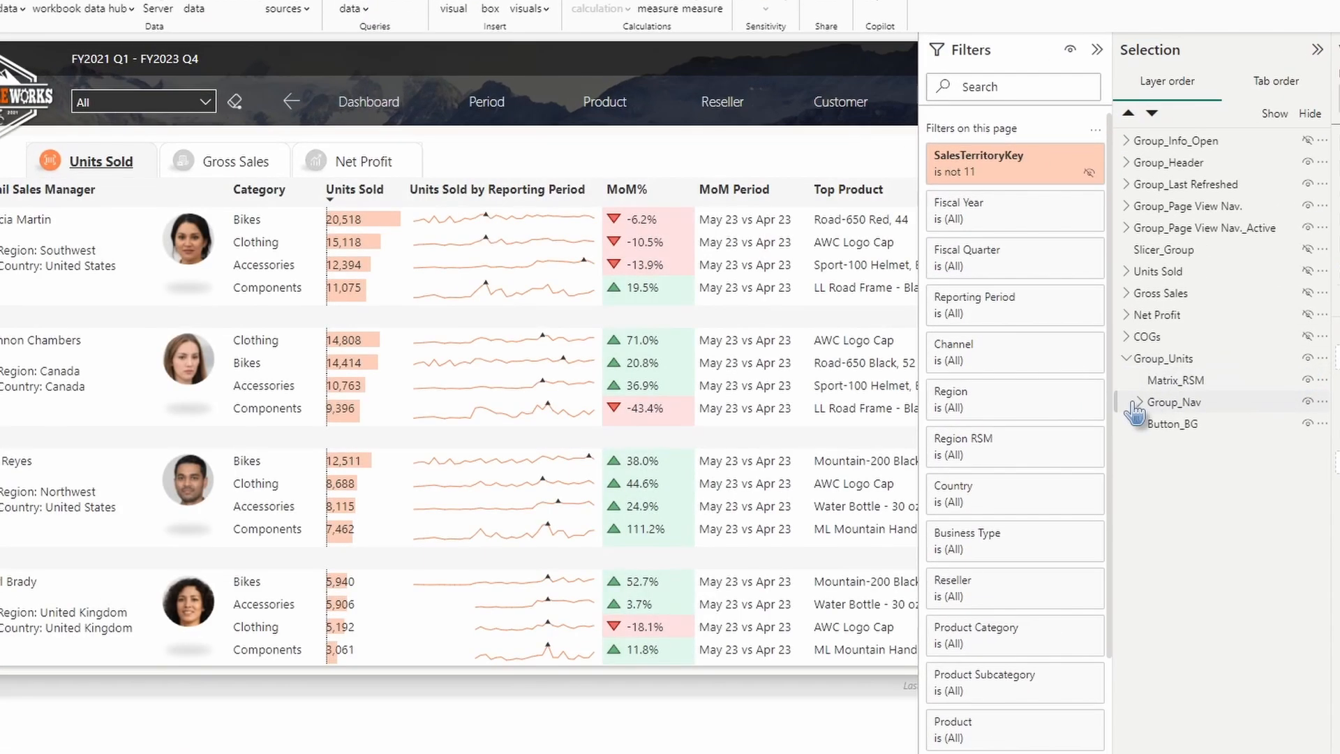
# Hide and show Group_Nav, expand it, and toggle its Units button to check what each one controls
pyautogui.click(1308, 401)
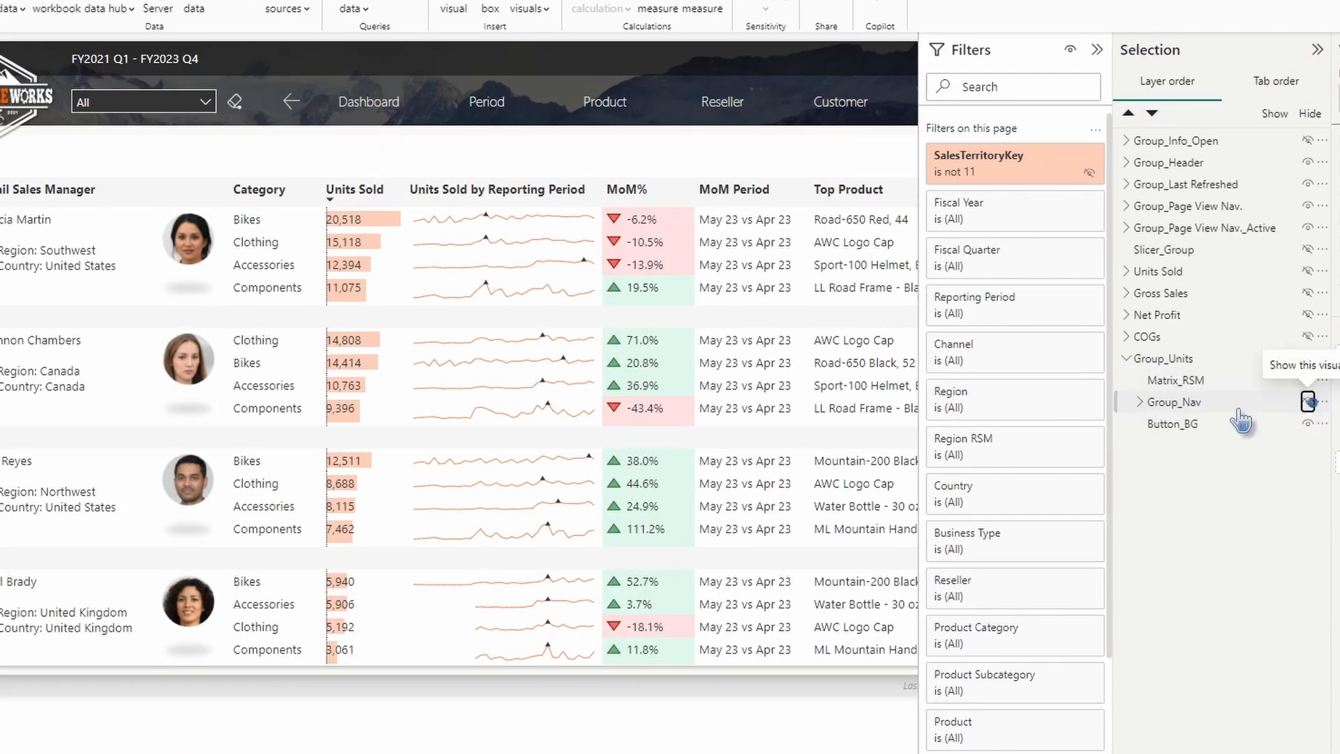
pyautogui.click(1307, 401)
pyautogui.click(1140, 402)
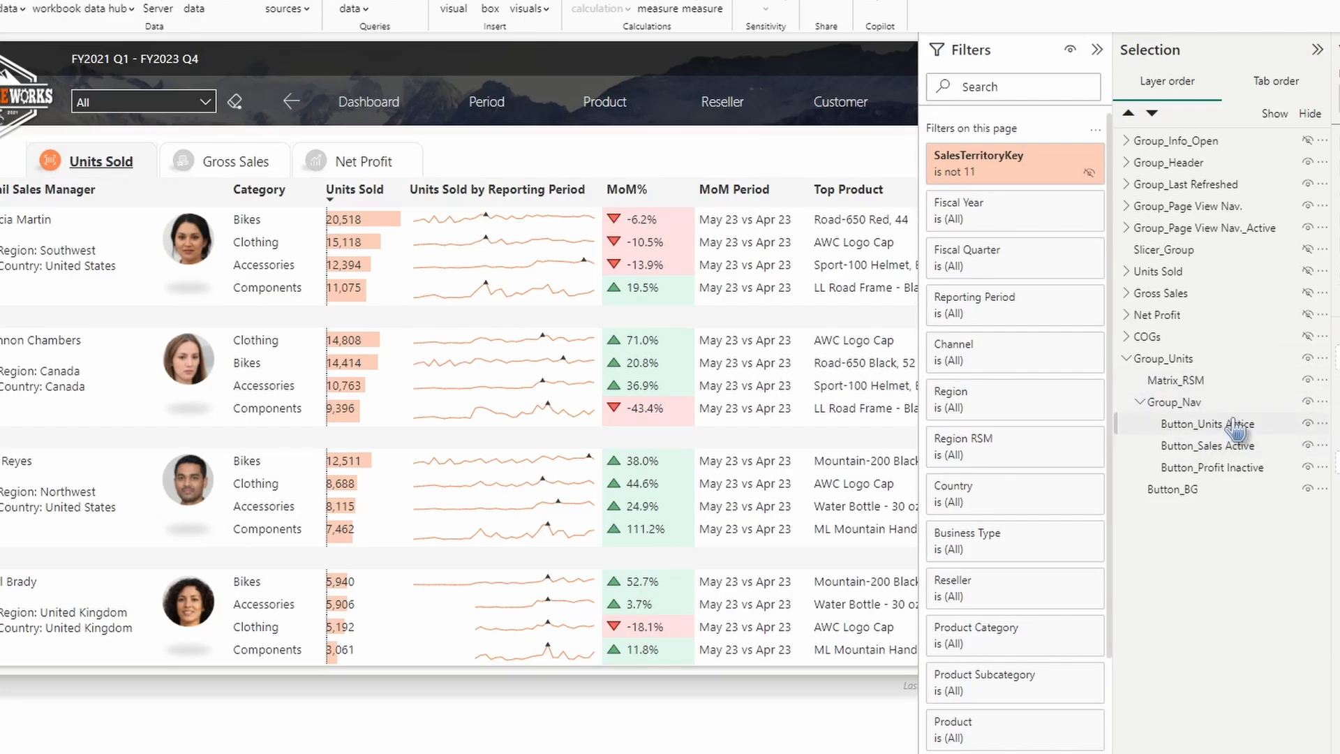
pyautogui.click(1307, 423)
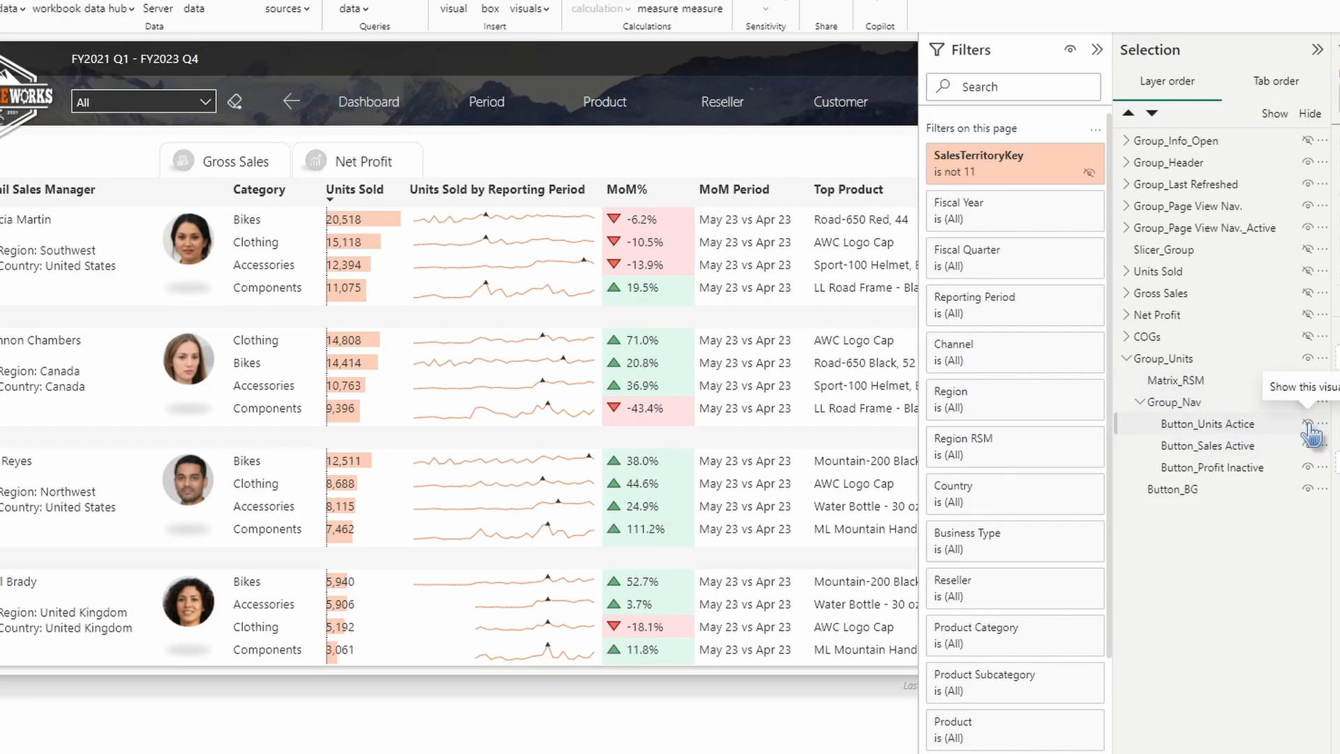
pyautogui.click(1307, 423)
# Rename Button_Sales Active inside Group_Nav as "Button_Sales Inactive"
pyautogui.doubleClick(1246, 446)
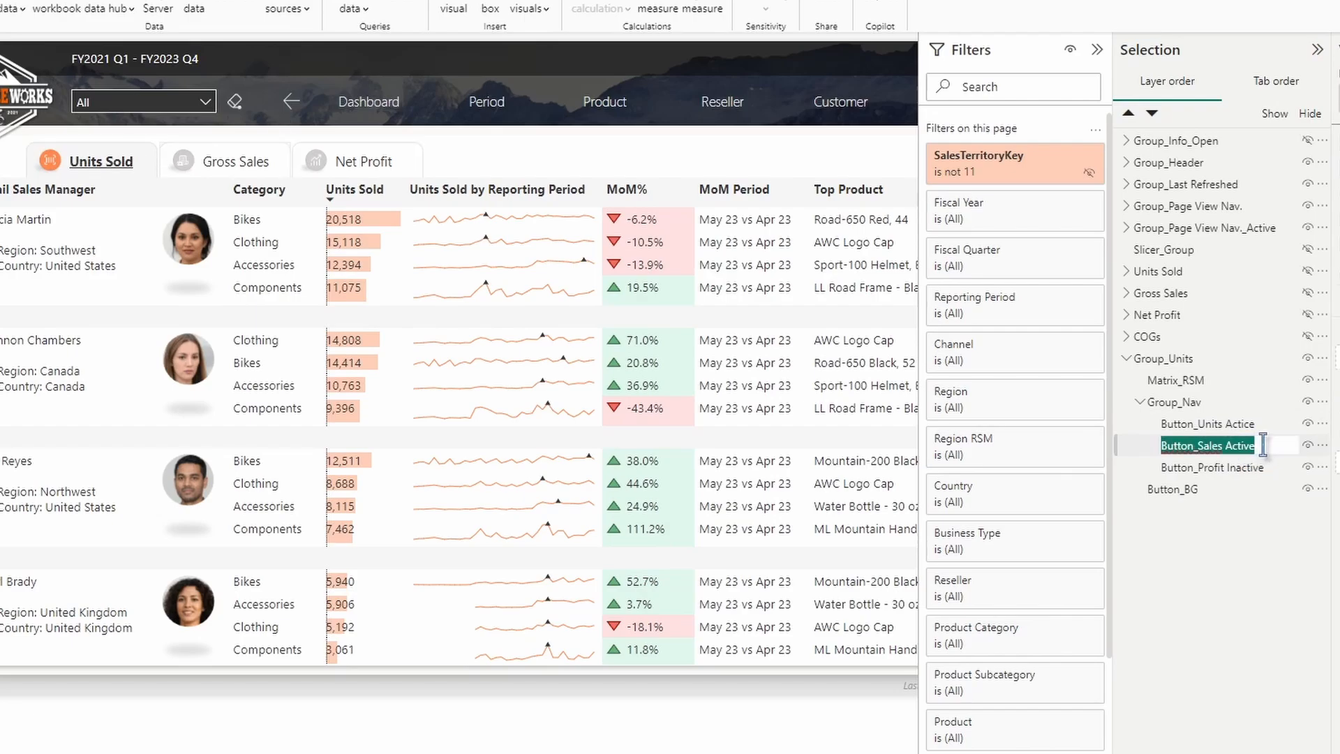
pyautogui.press('End')
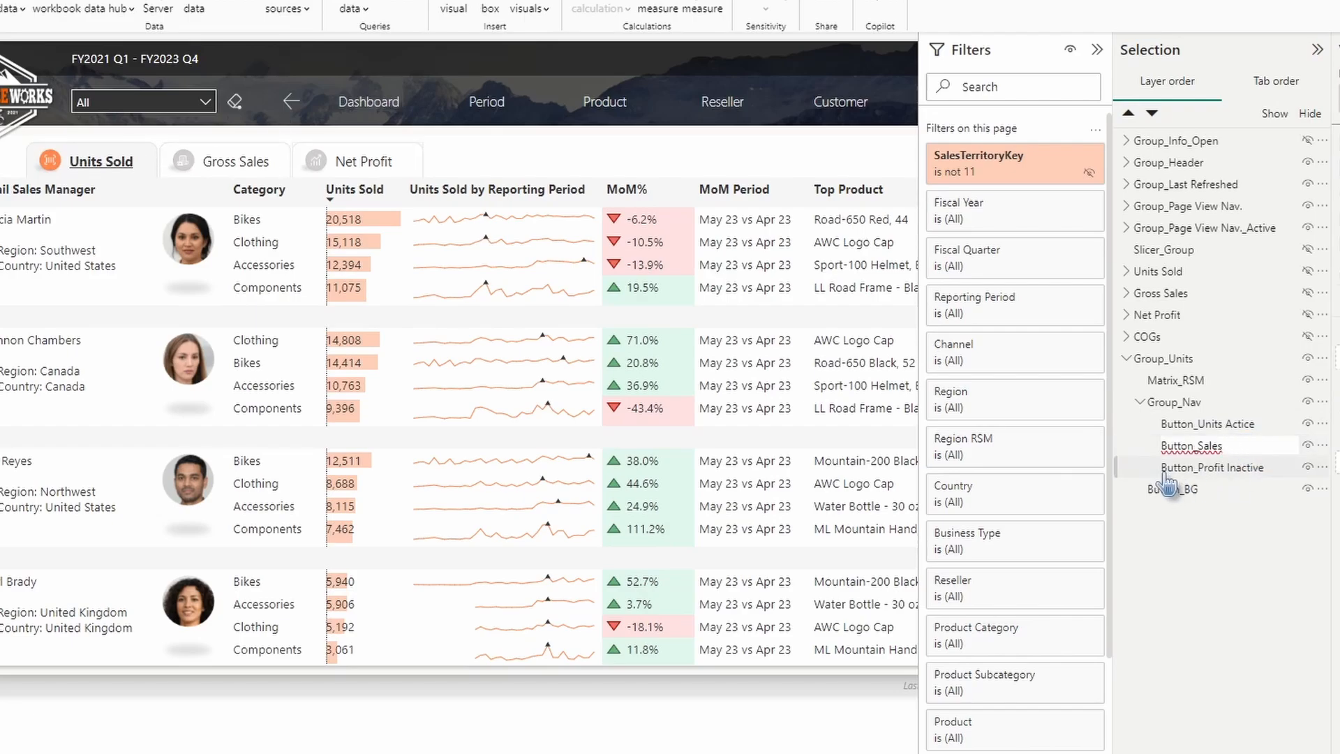
pyautogui.write('Inactive')
pyautogui.press('Return')
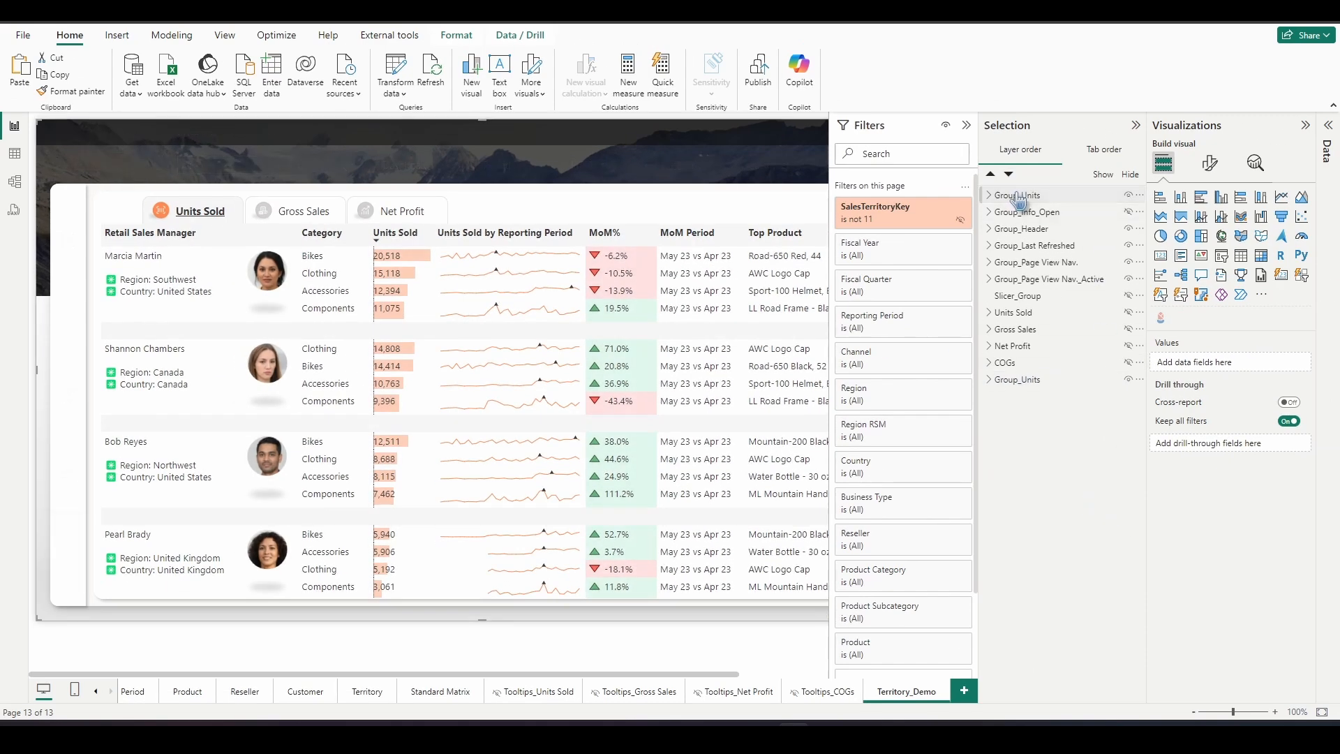
# Paste a copy of Group_Units, place it at the end of the layer order and rename it "Group_Sales"
pyautogui.hotkey('ctrl', 'v')
pyautogui.doubleClick(1053, 383)
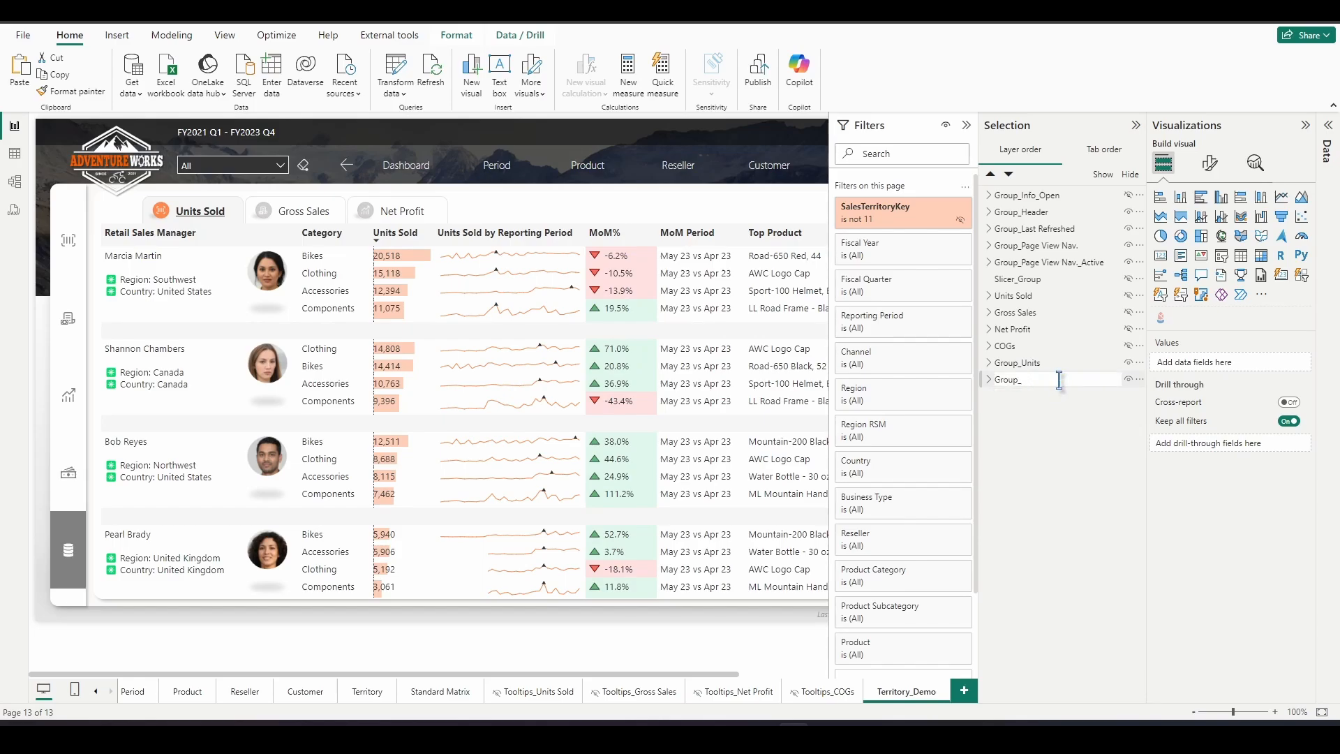
pyautogui.write('Group_Sales')
pyautogui.press('Return')
# Paste another copy of Group_Units, move it below Group_Sales in the layer order and rename it "Group_Profit"
pyautogui.hotkey('ctrl', 'v')
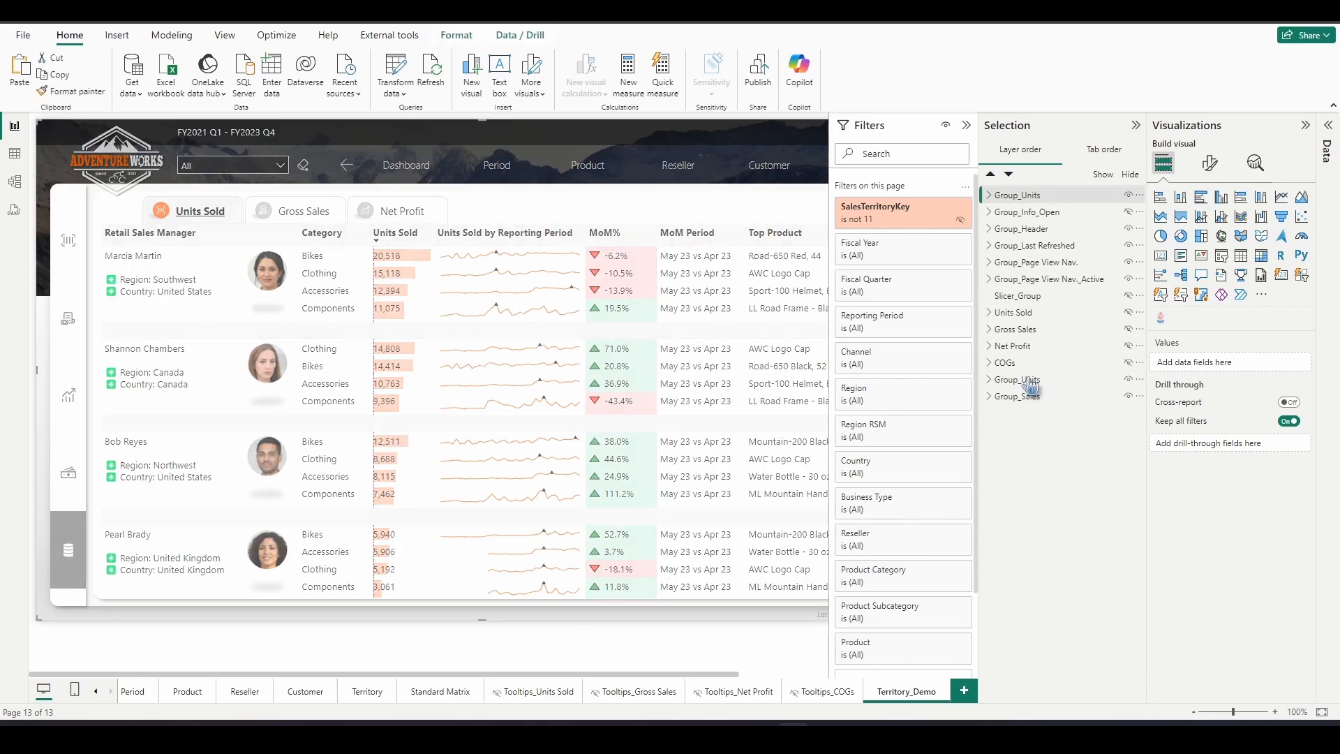
pyautogui.moveTo(1021, 203); pyautogui.dragTo(1026, 396)
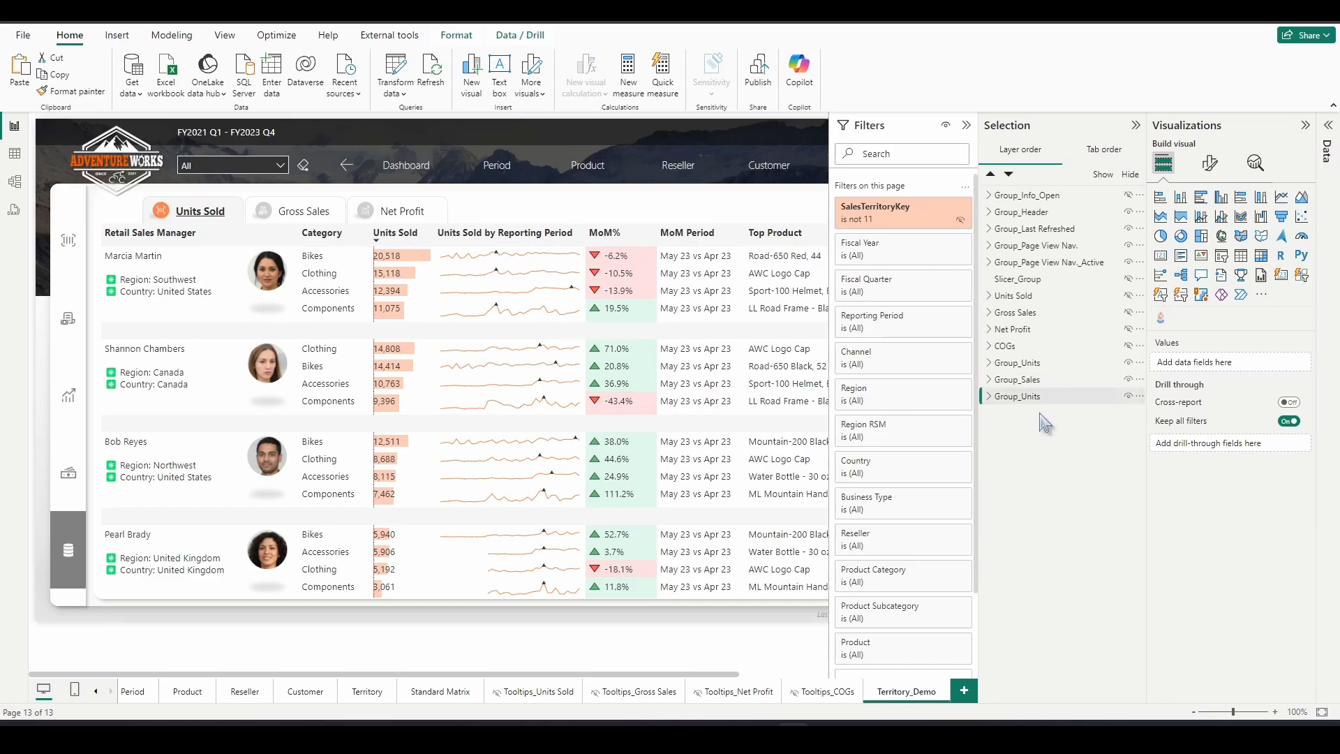
pyautogui.doubleClick(1052, 398)
pyautogui.click(1056, 397)
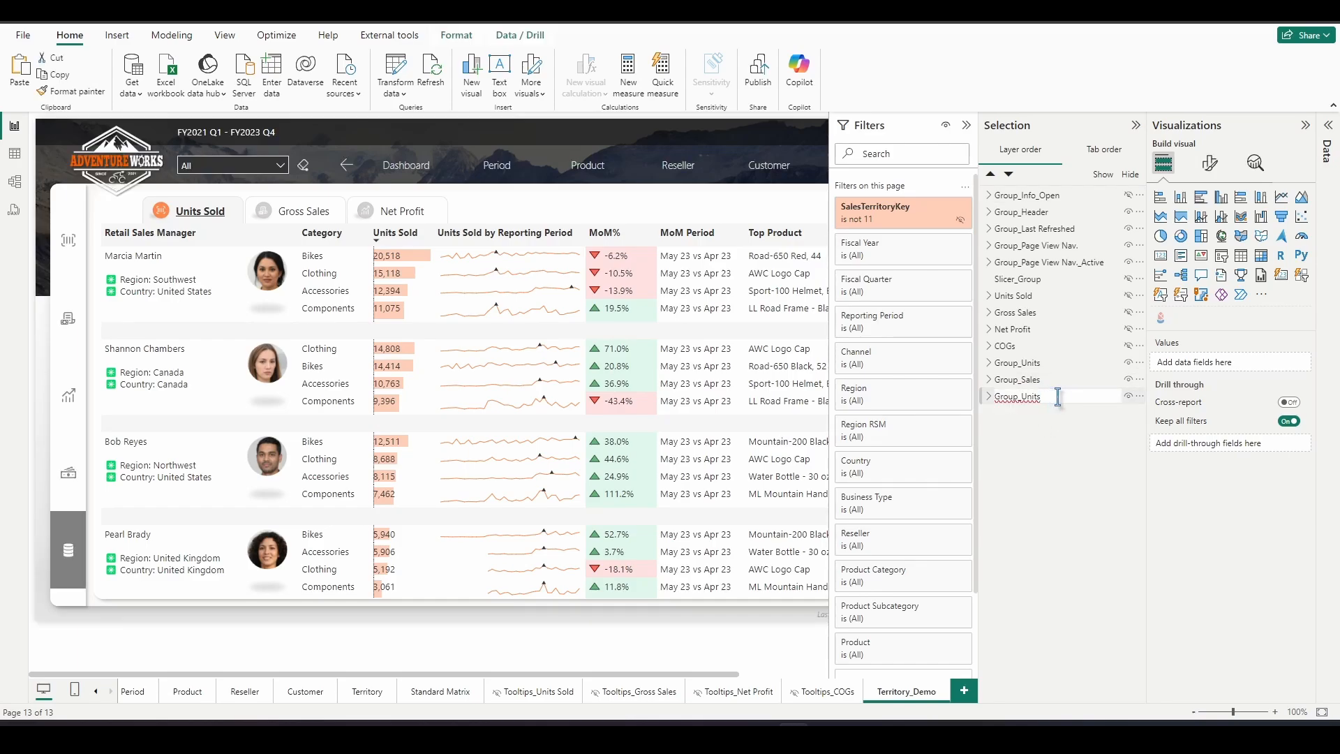
pyautogui.write('Profit')
pyautogui.press('Return')
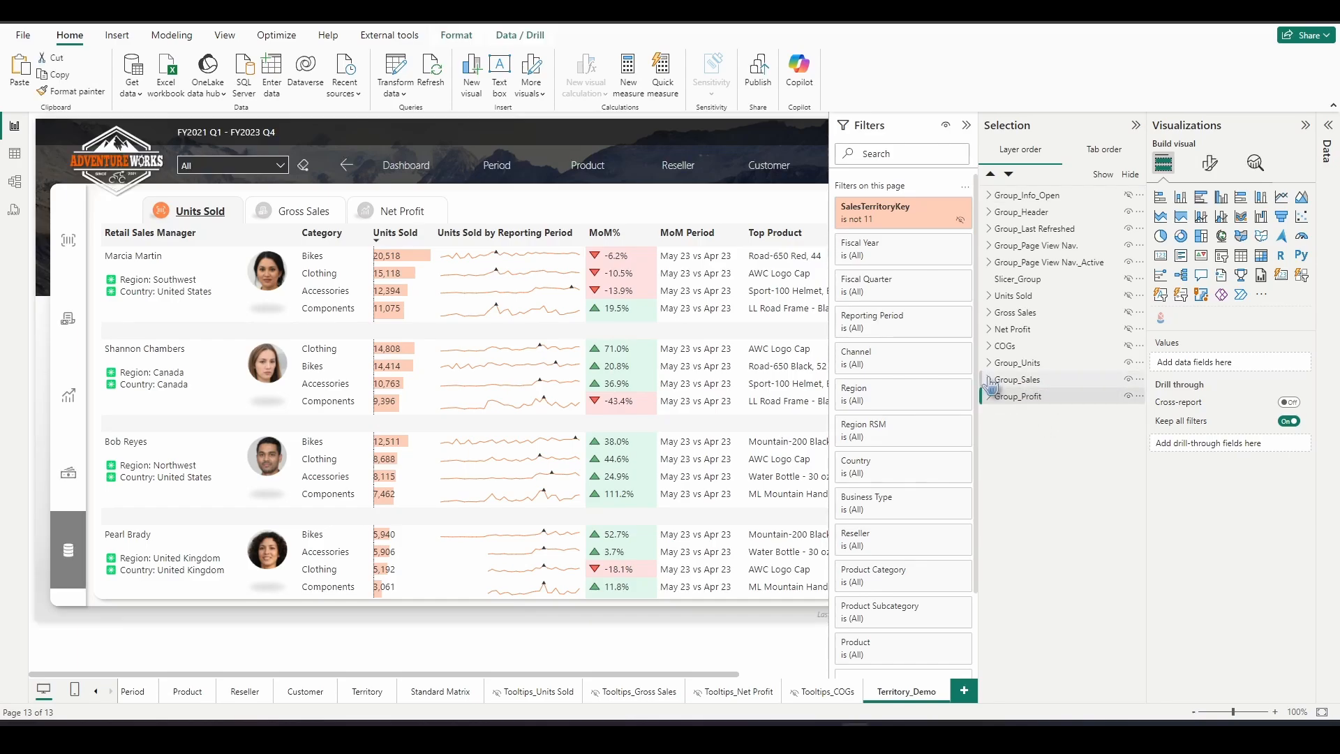
# Examine the contents of Group_Sales and Group_Profit, including each Group_Nav, and collapse both groups
pyautogui.click(988, 380)
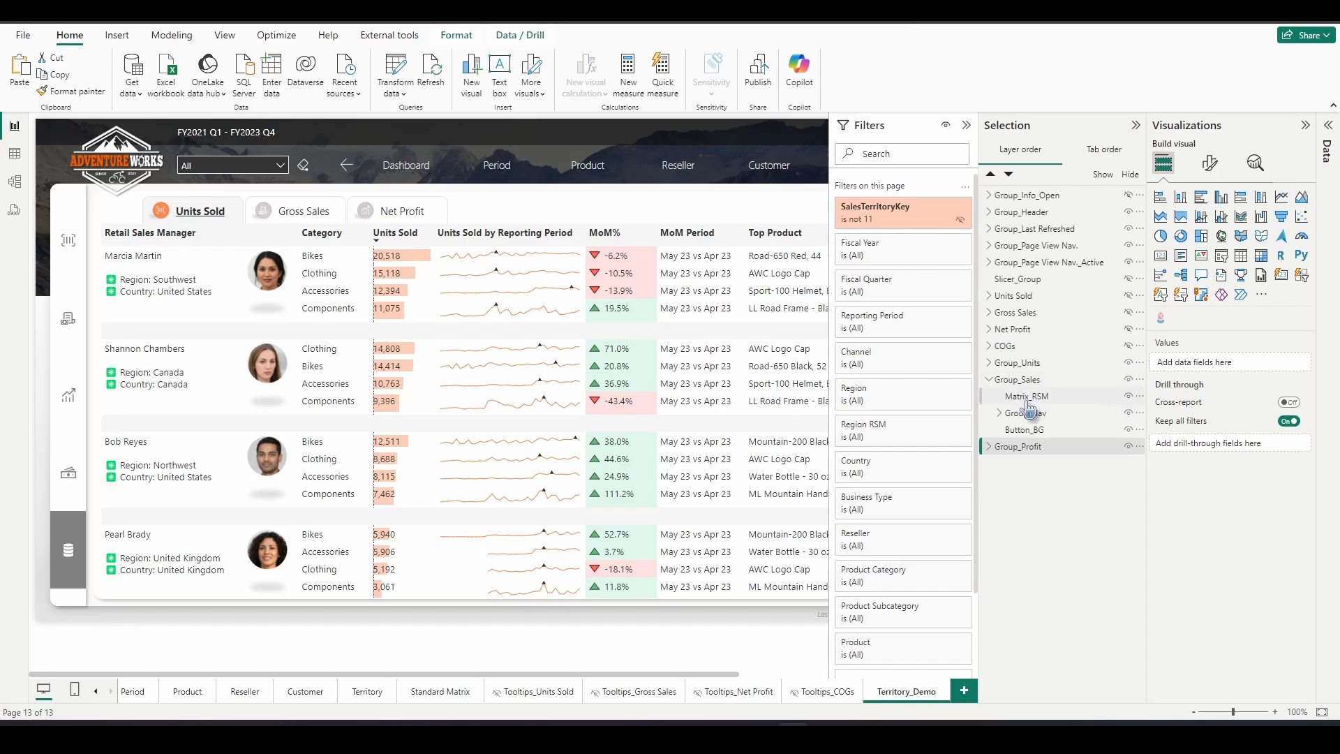
pyautogui.click(989, 446)
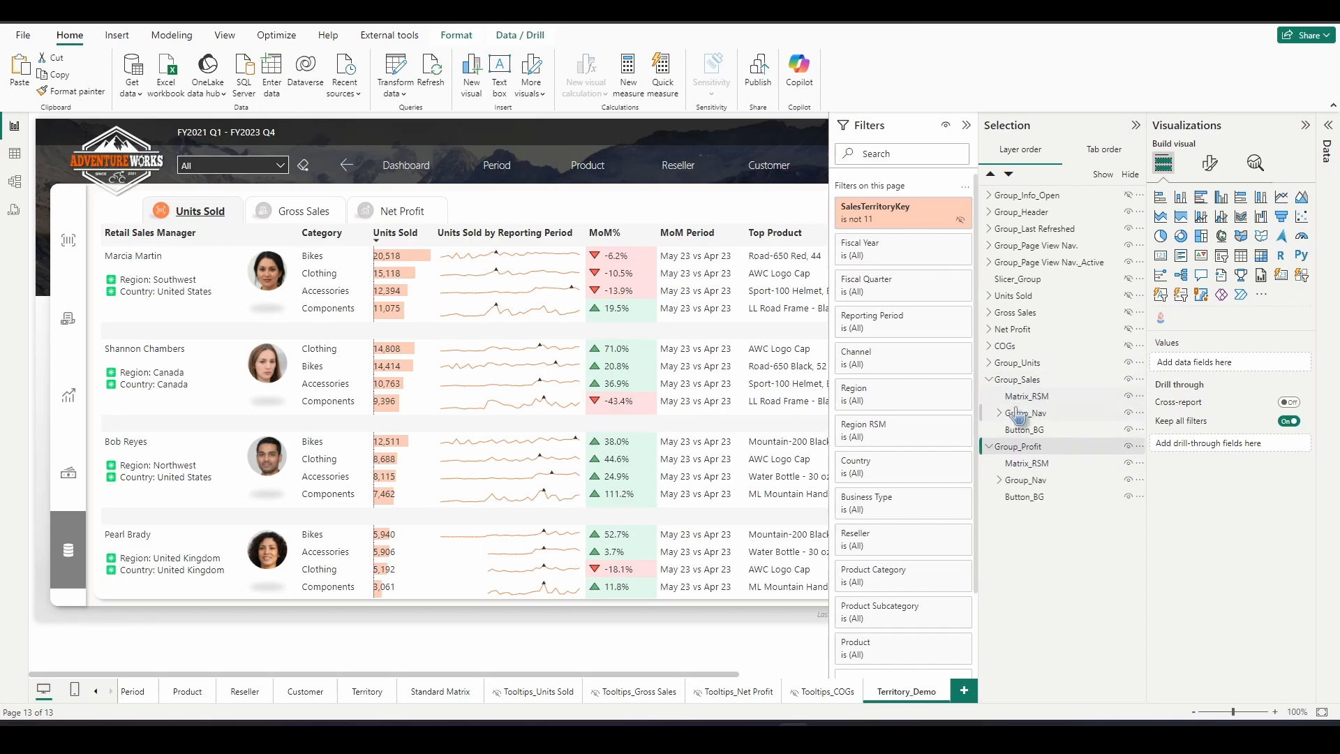
pyautogui.click(998, 413)
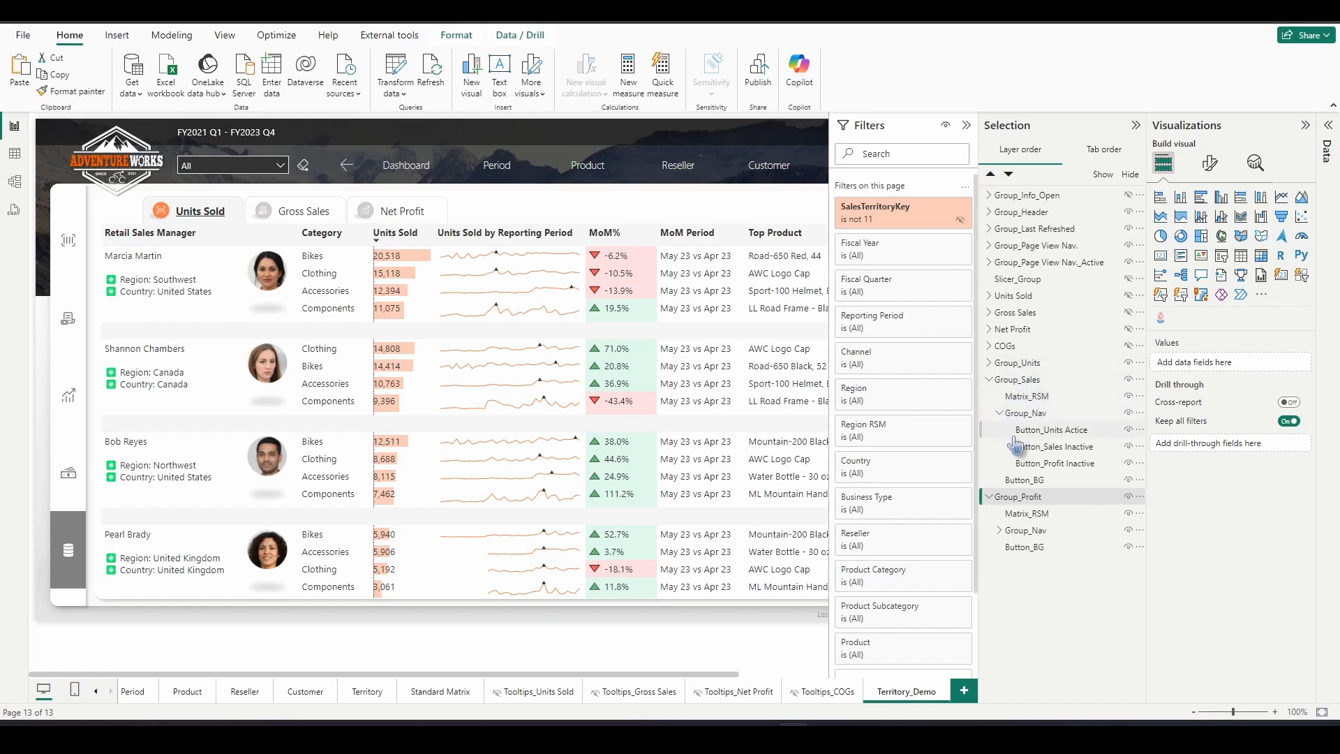
pyautogui.click(1039, 498)
pyautogui.click(999, 531)
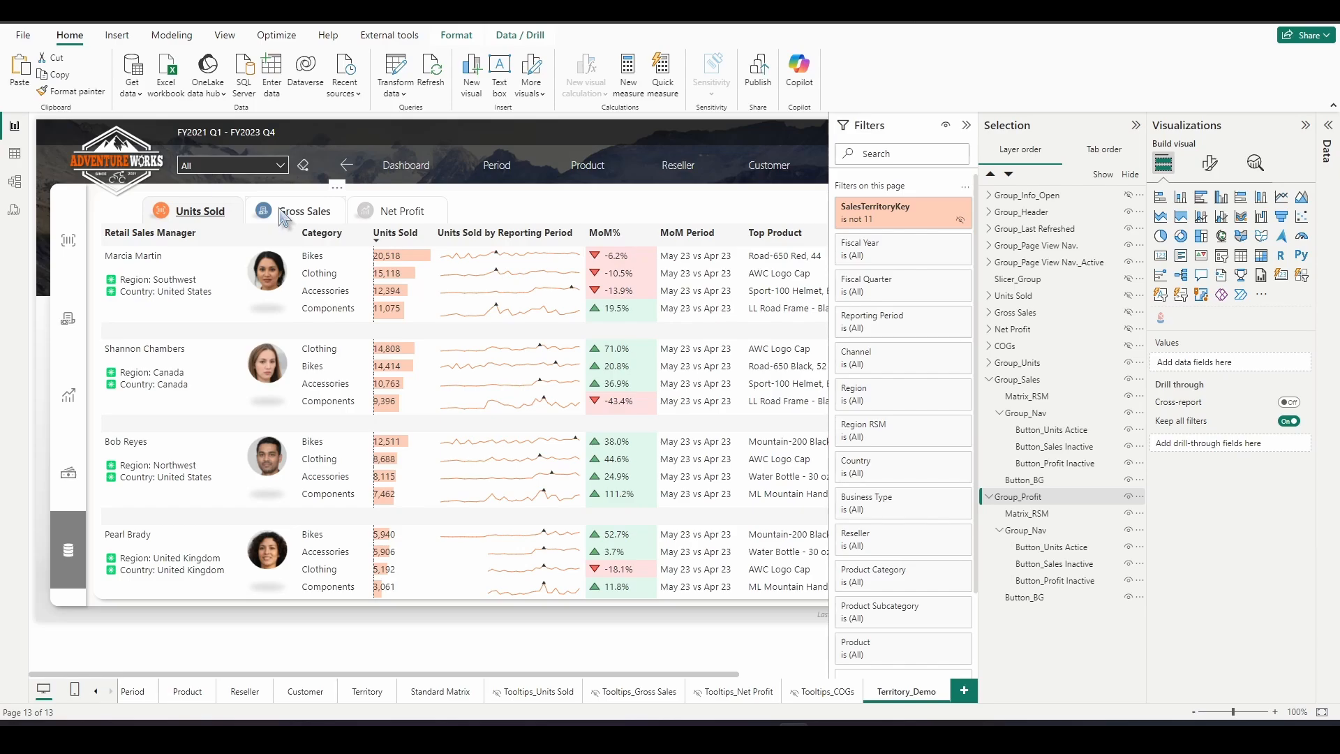
pyautogui.click(990, 380)
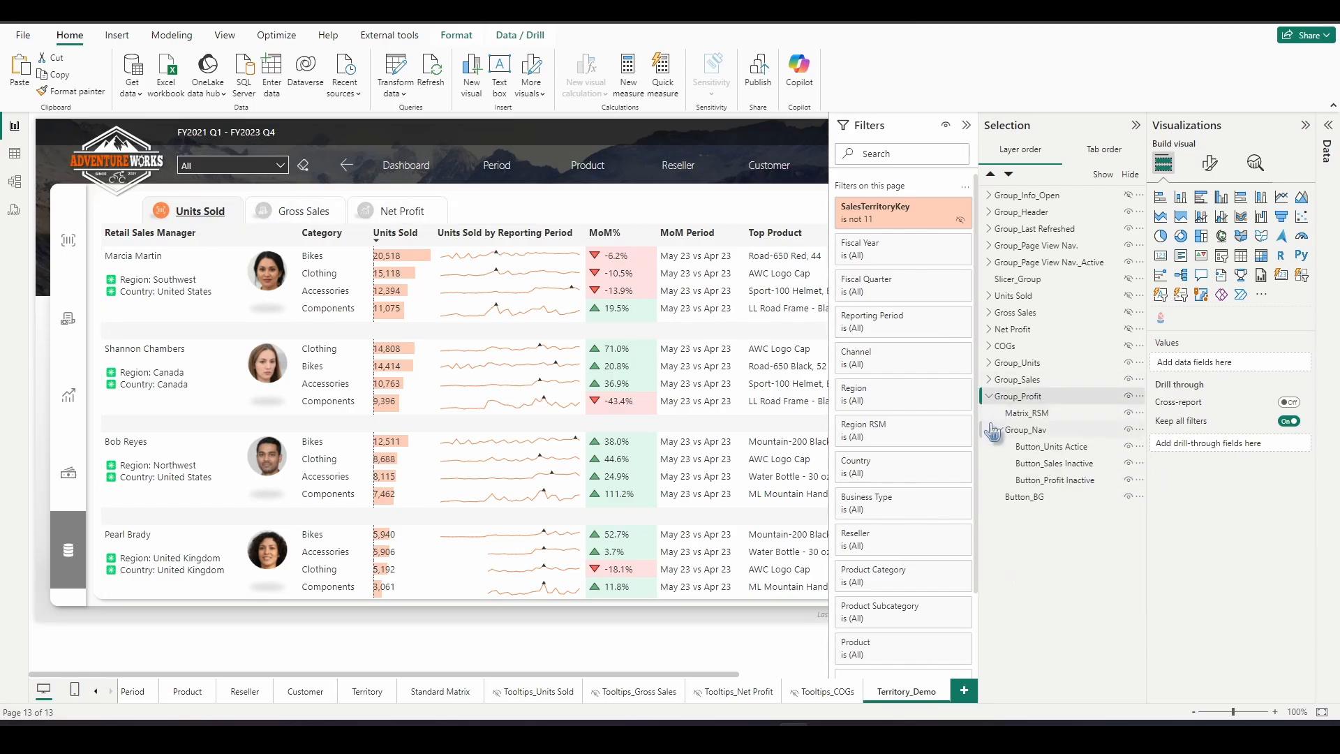
pyautogui.click(990, 396)
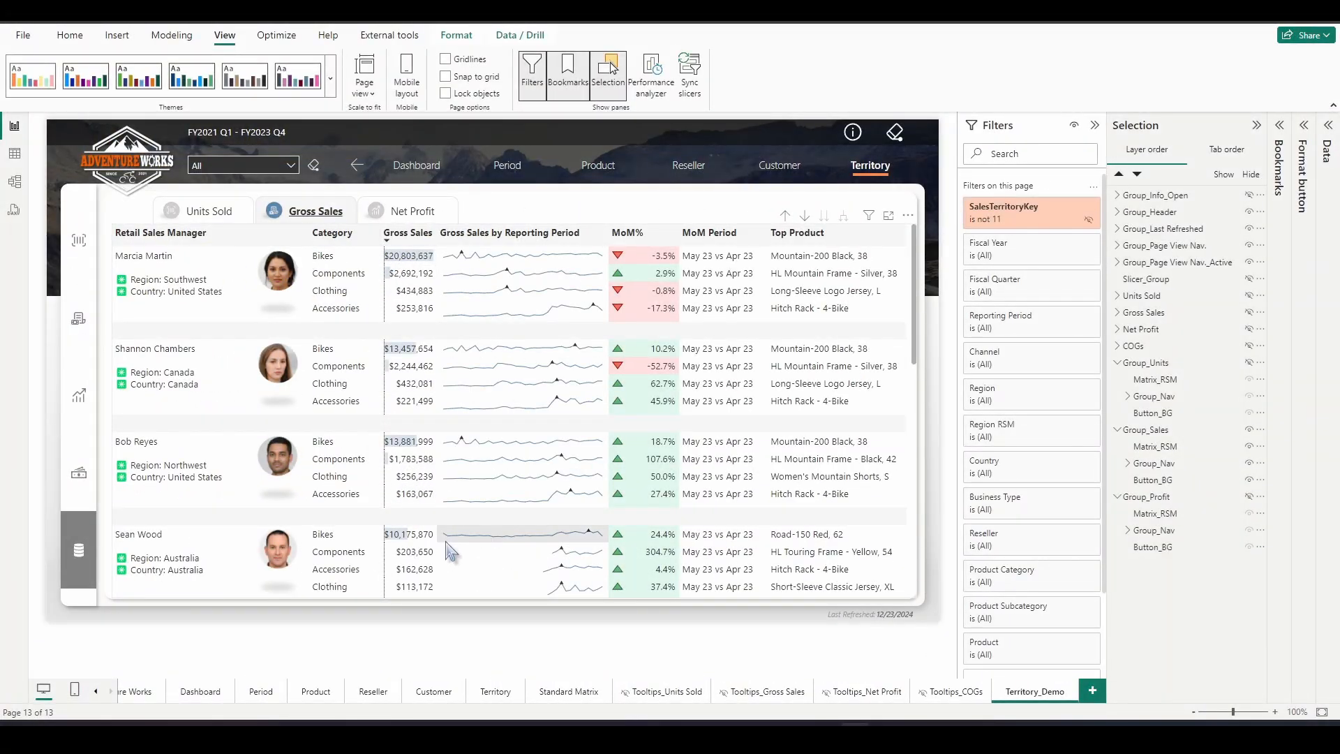
# Show the fields of Matrix_RSM in Group_Sales, expand that group's Group_Nav, and toggle Button_Units Inactive to check it
pyautogui.click(1148, 448)
pyautogui.click(1305, 132)
pyautogui.click(983, 462)
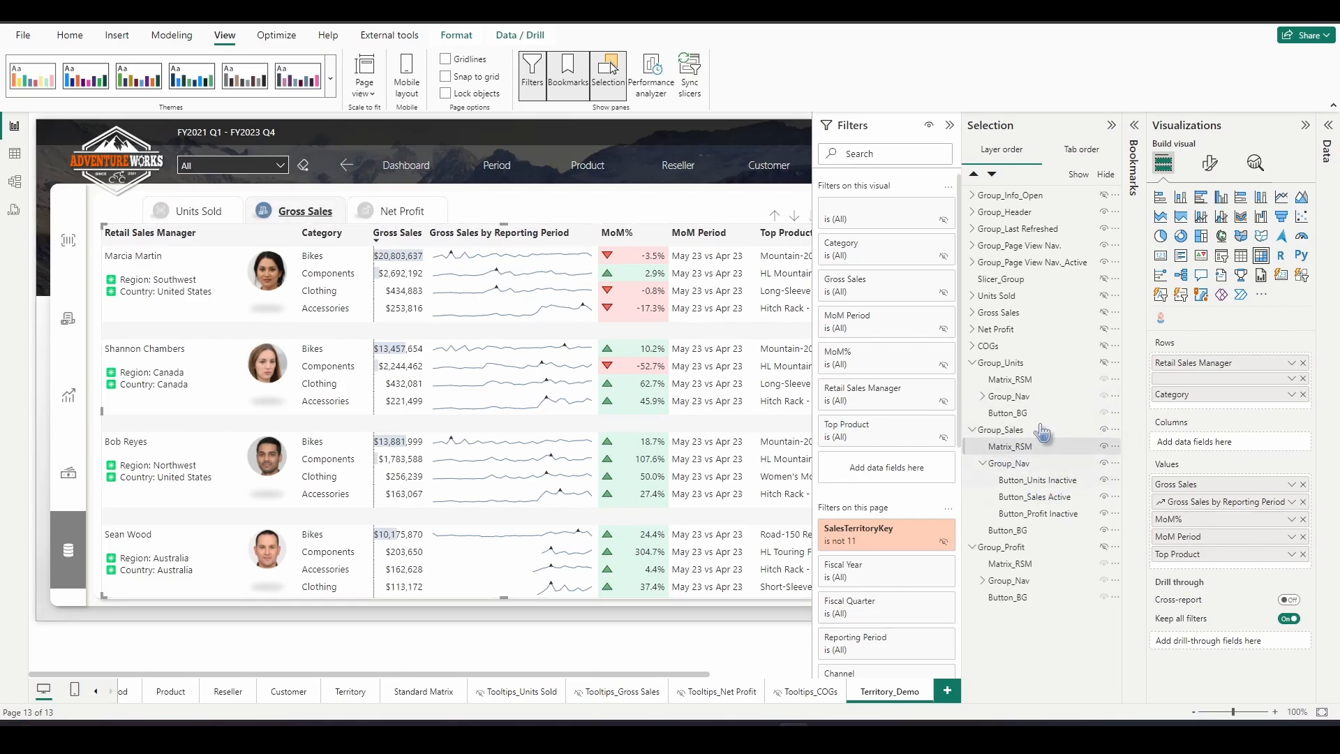
pyautogui.click(1104, 480)
pyautogui.click(1104, 480)
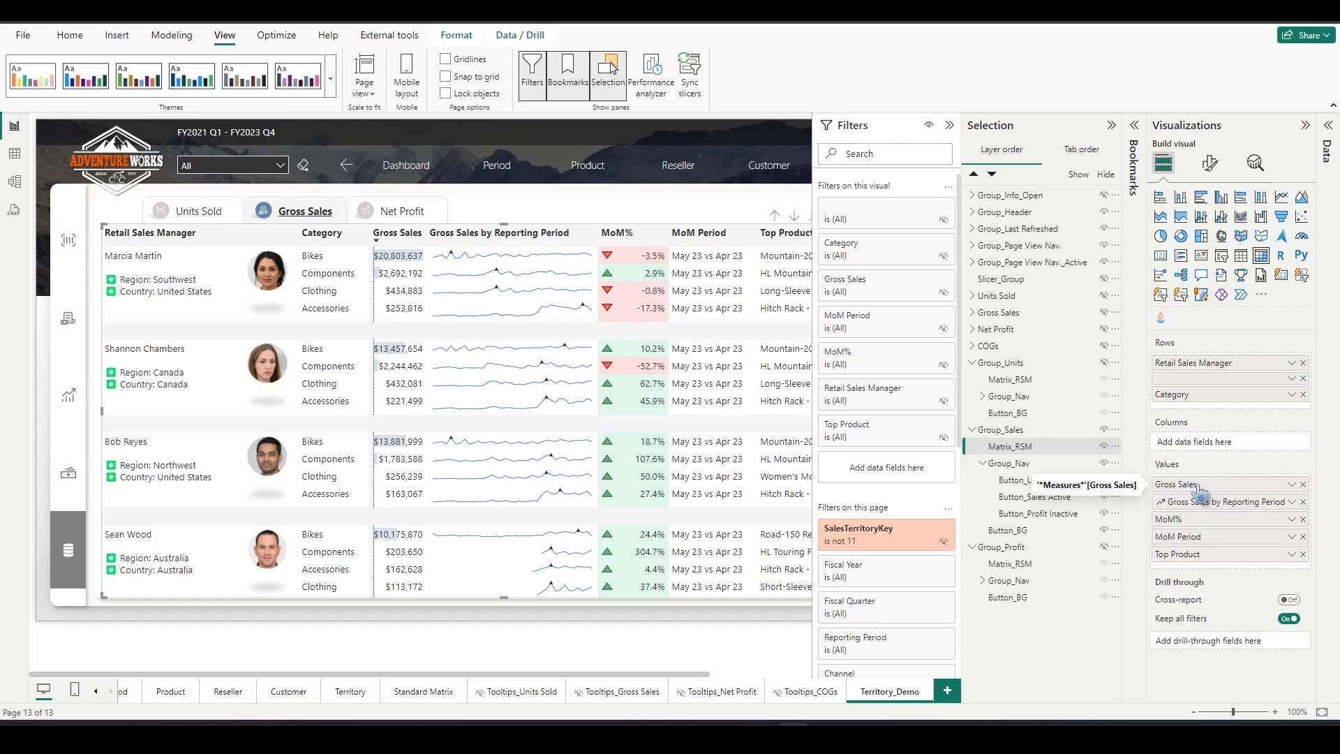
# Review the value fields and sparkline options of the Group_Sales matrix and open its visual format settings
pyautogui.click(1292, 502)
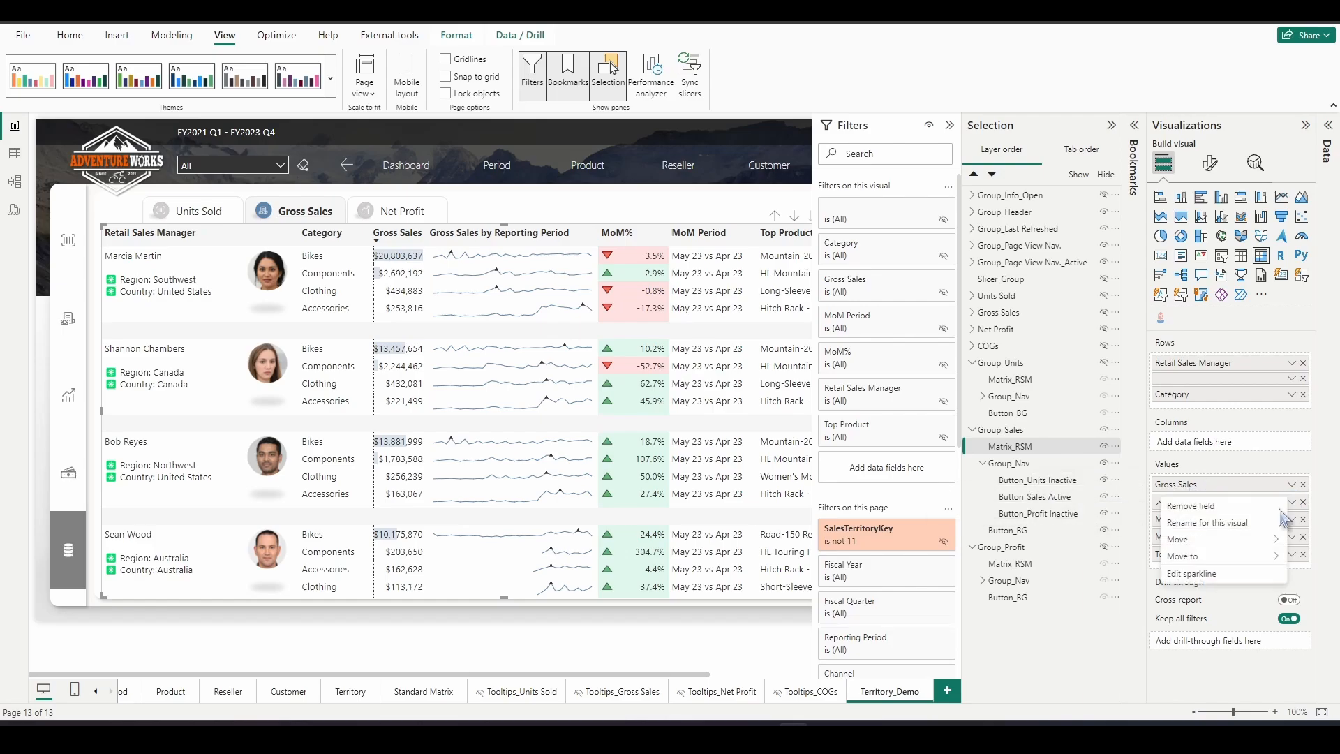
pyautogui.click(1085, 662)
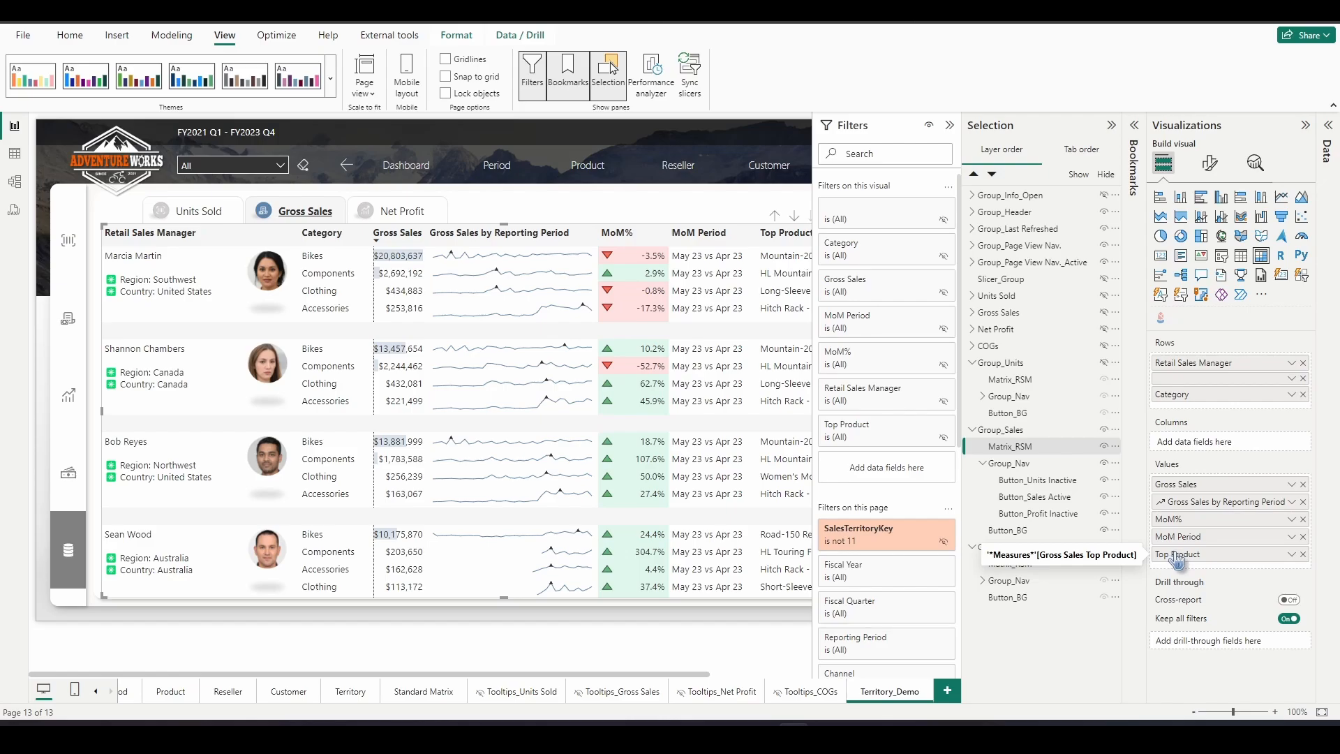
pyautogui.click(1214, 171)
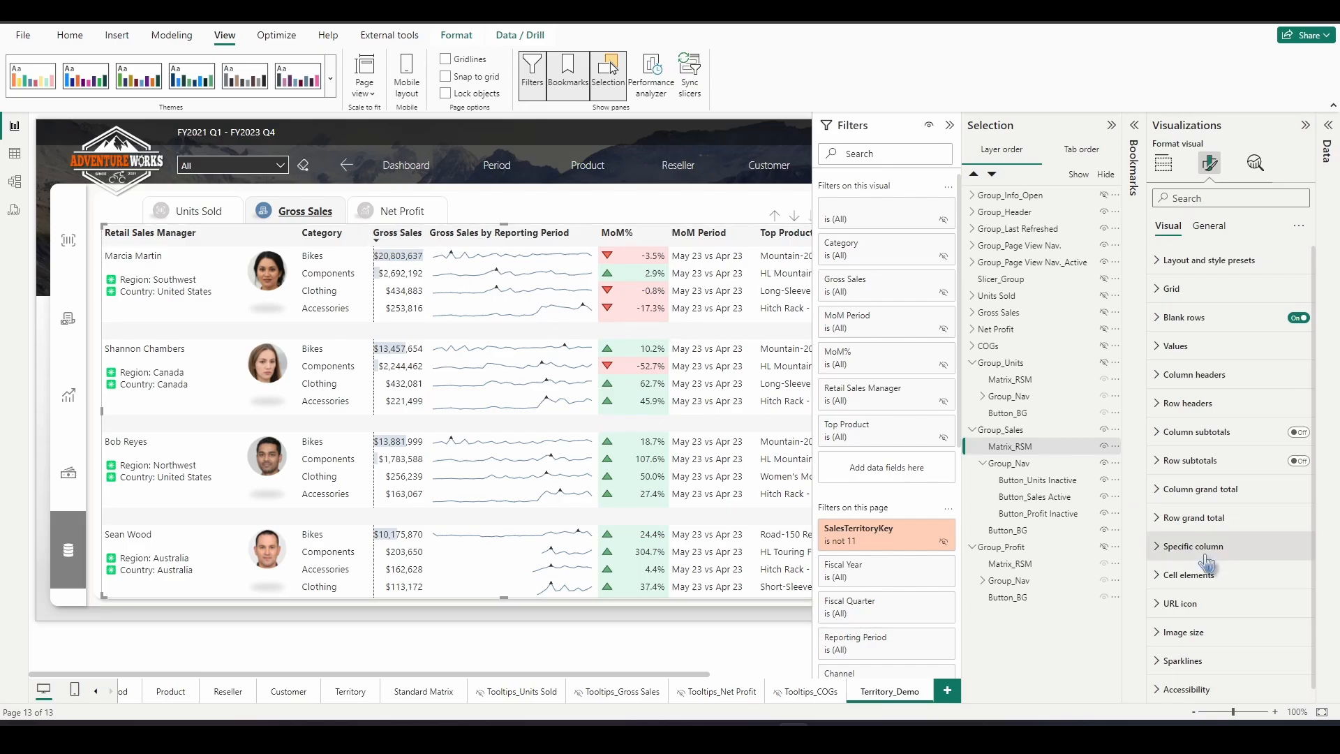
# Review the data bar settings of the Gross Sales series in the Group_Sales matrix's cell elements, leaving them unchanged
pyautogui.click(1198, 574)
pyautogui.click(1229, 365)
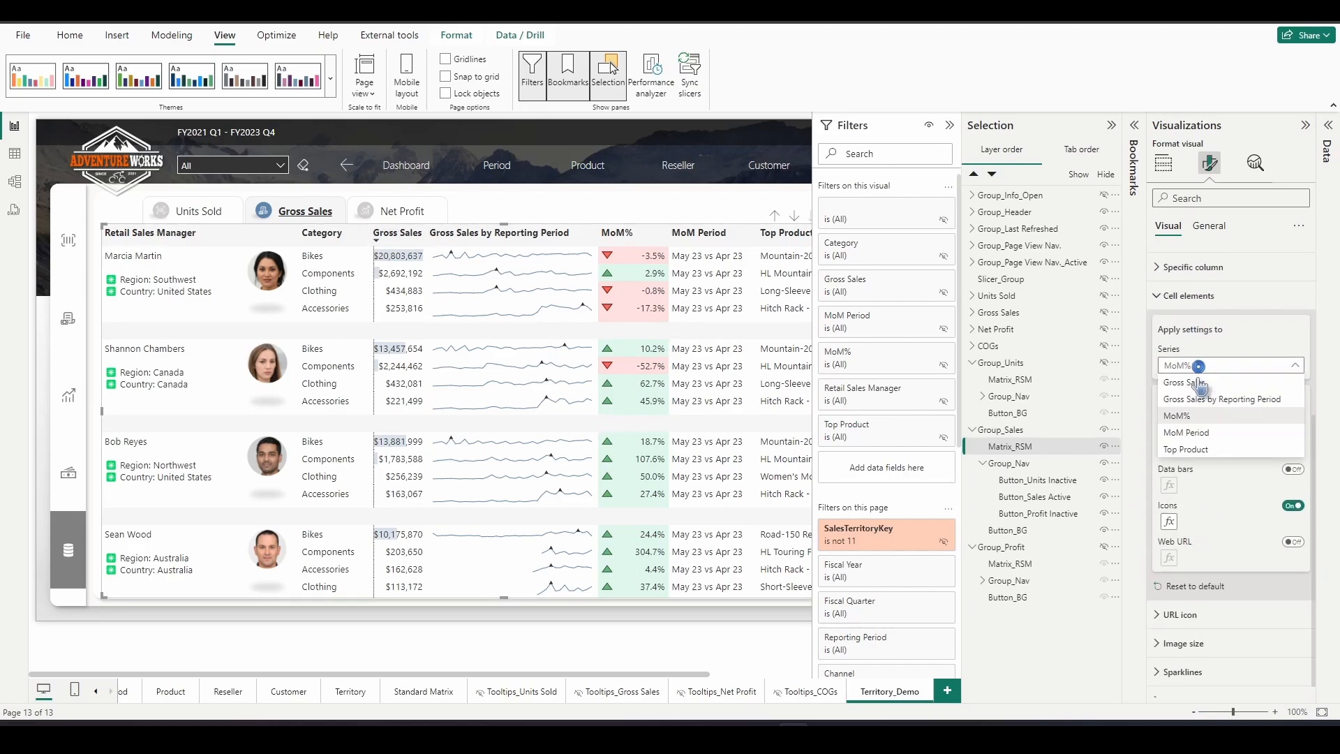
pyautogui.click(1190, 381)
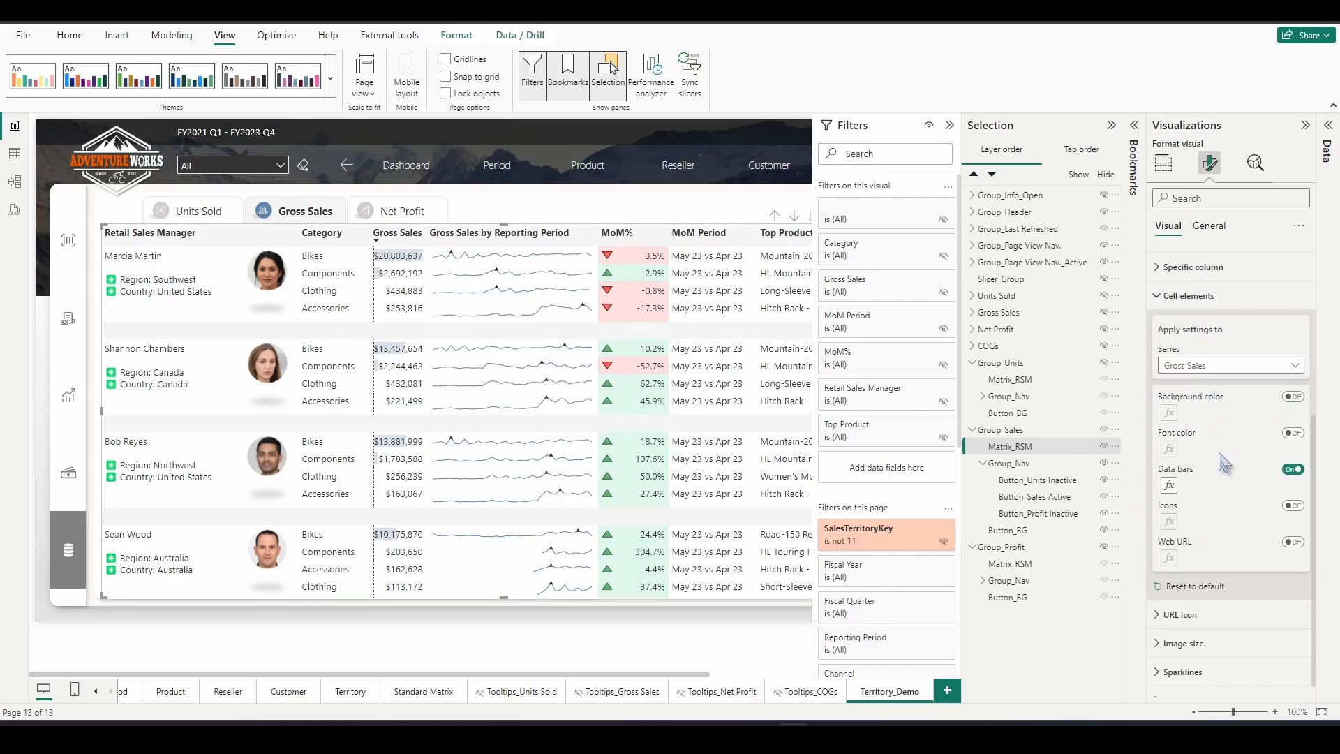
pyautogui.click(1168, 485)
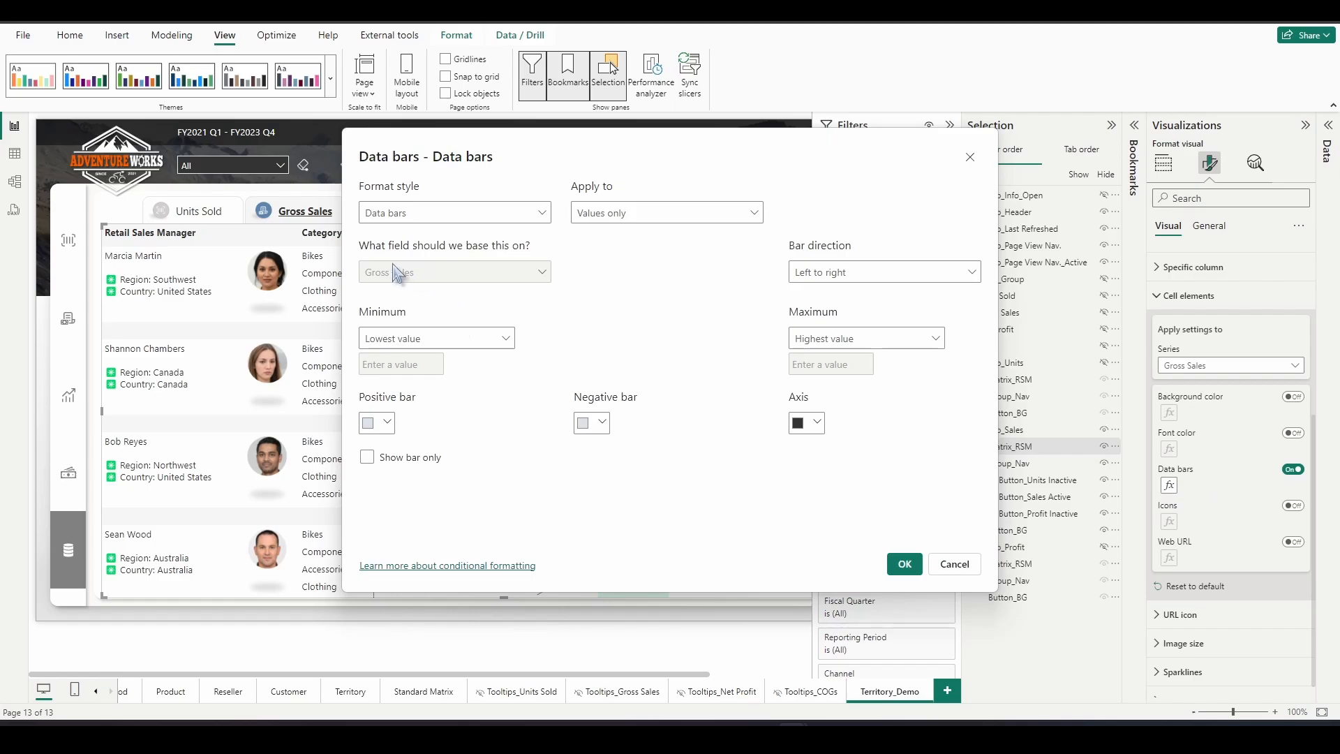
pyautogui.click(955, 562)
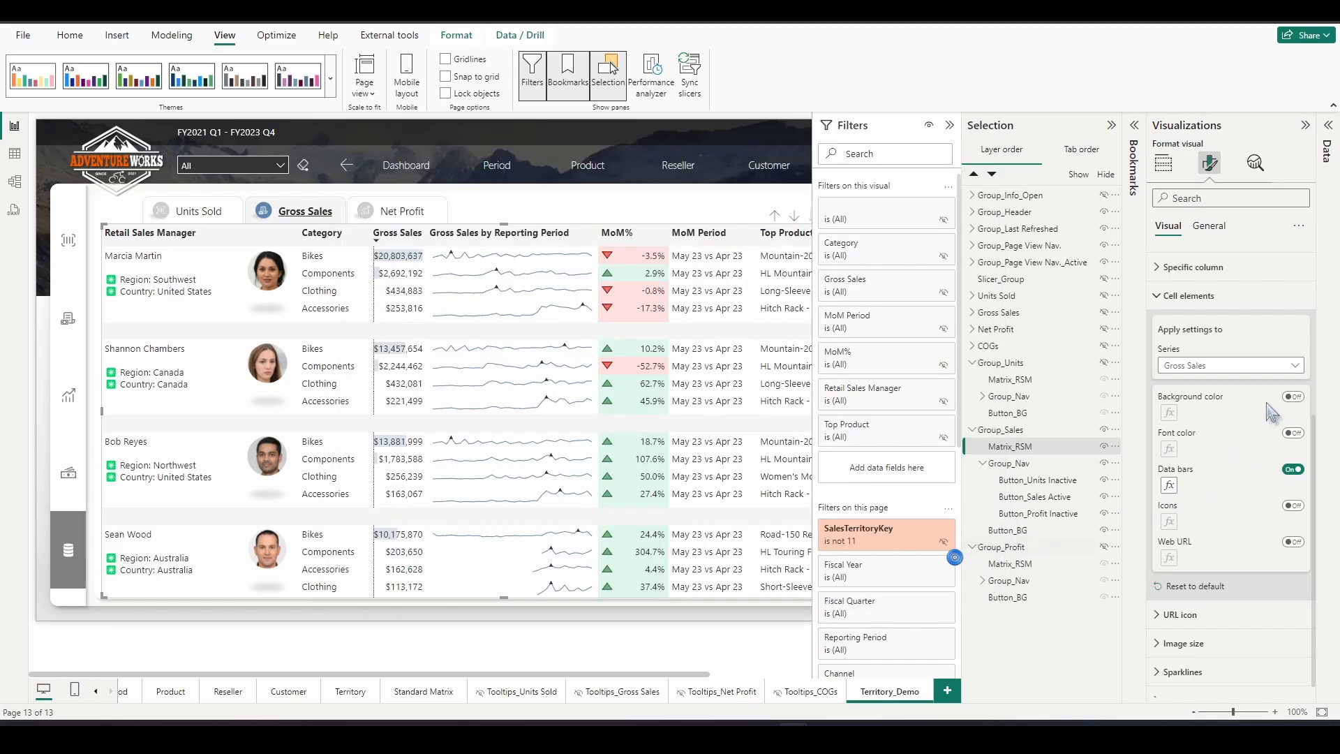
# Check the cell elements of the MoM Period and MoM% series and examine the MoM% icon rules without changing them
pyautogui.click(1229, 365)
pyautogui.click(1213, 434)
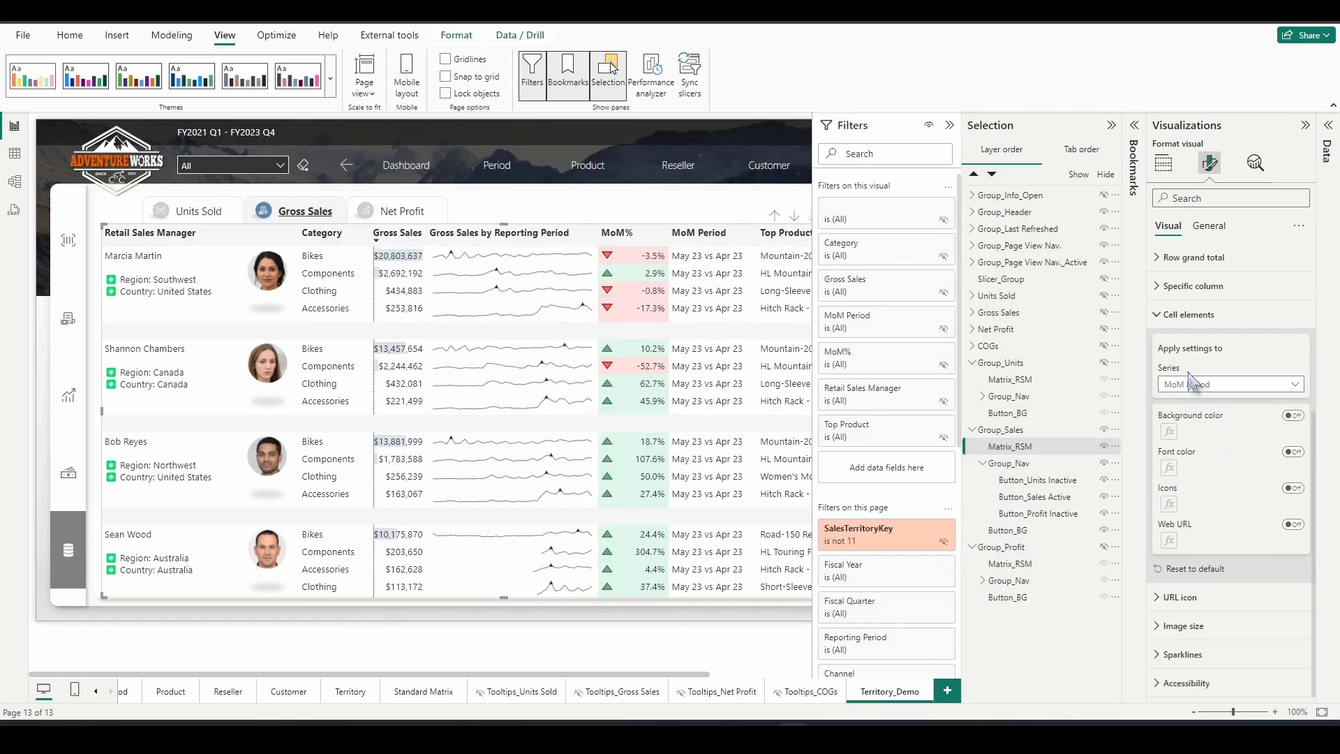
pyautogui.click(1193, 382)
pyautogui.click(1197, 453)
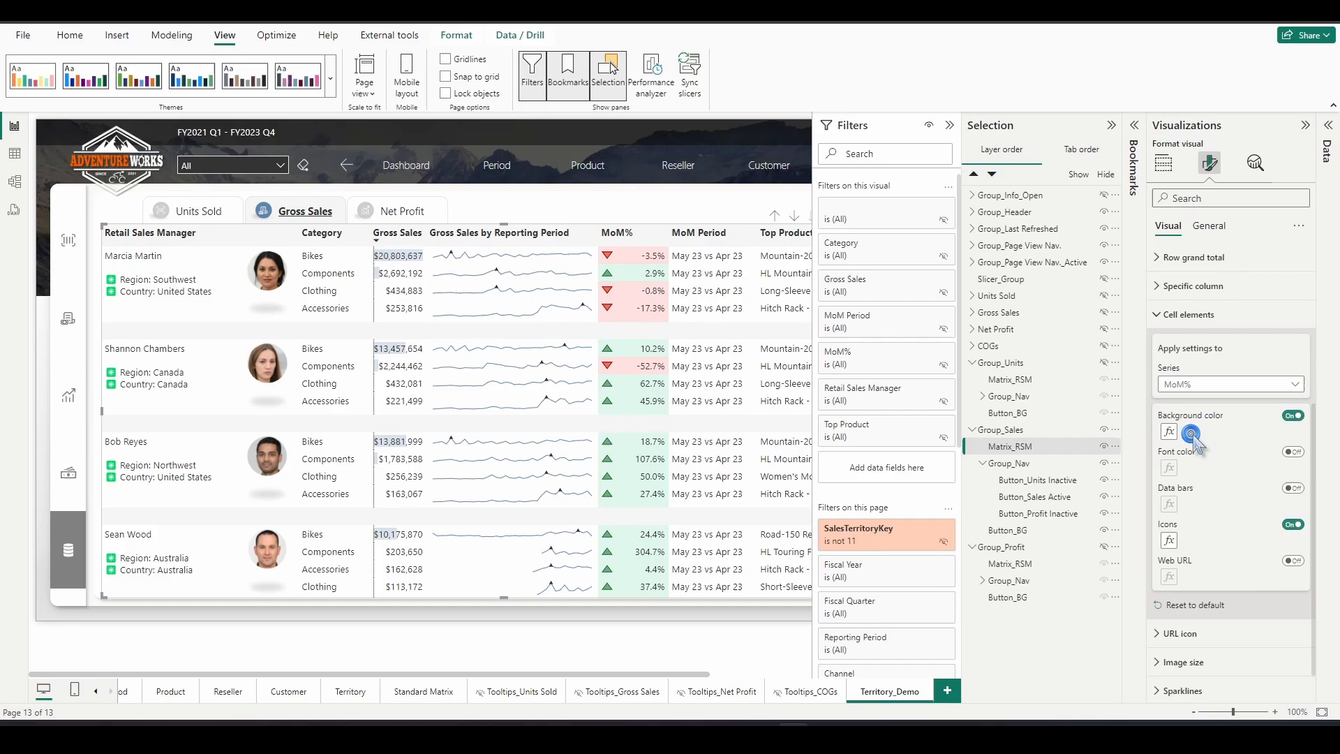
pyautogui.click(1168, 541)
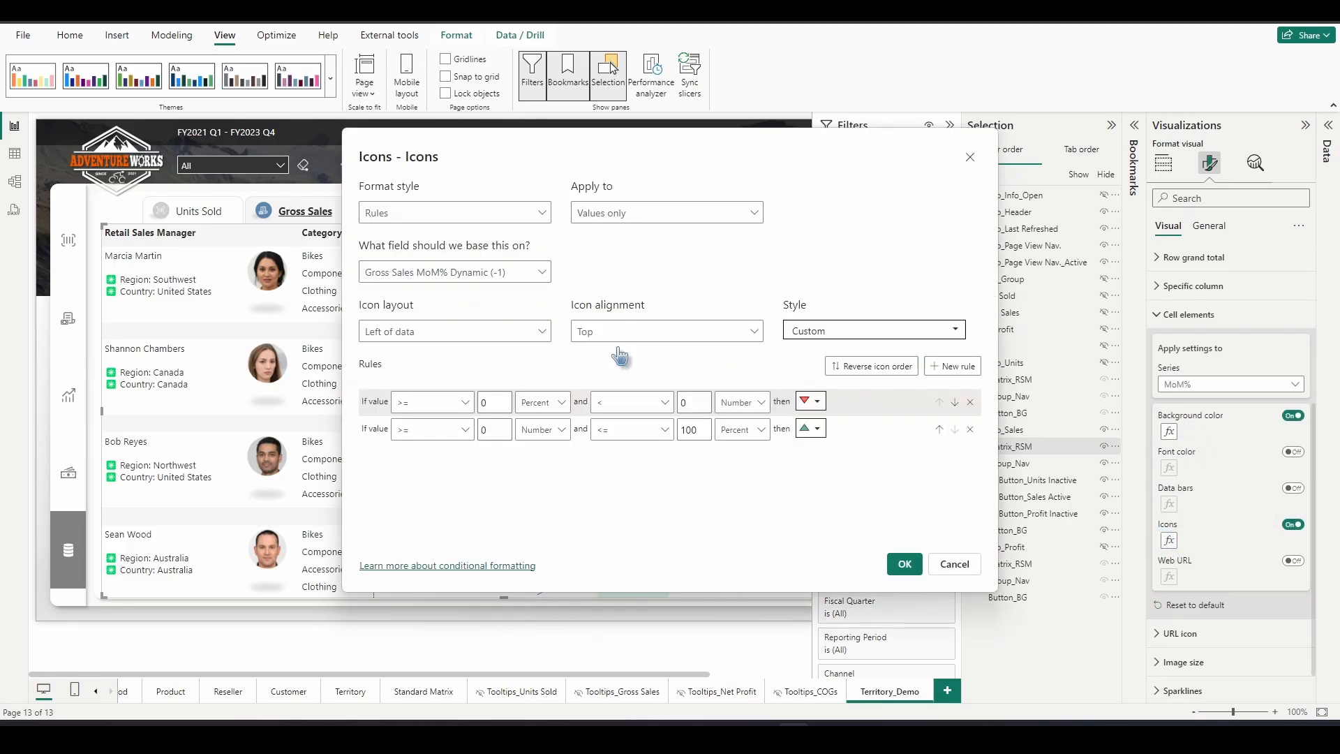
pyautogui.click(954, 564)
# Examine the sparkline line colour options of the Group_Sales matrix, then close the colour choices and collapse the formatting pane
pyautogui.scroll(-2, 1201, 628)
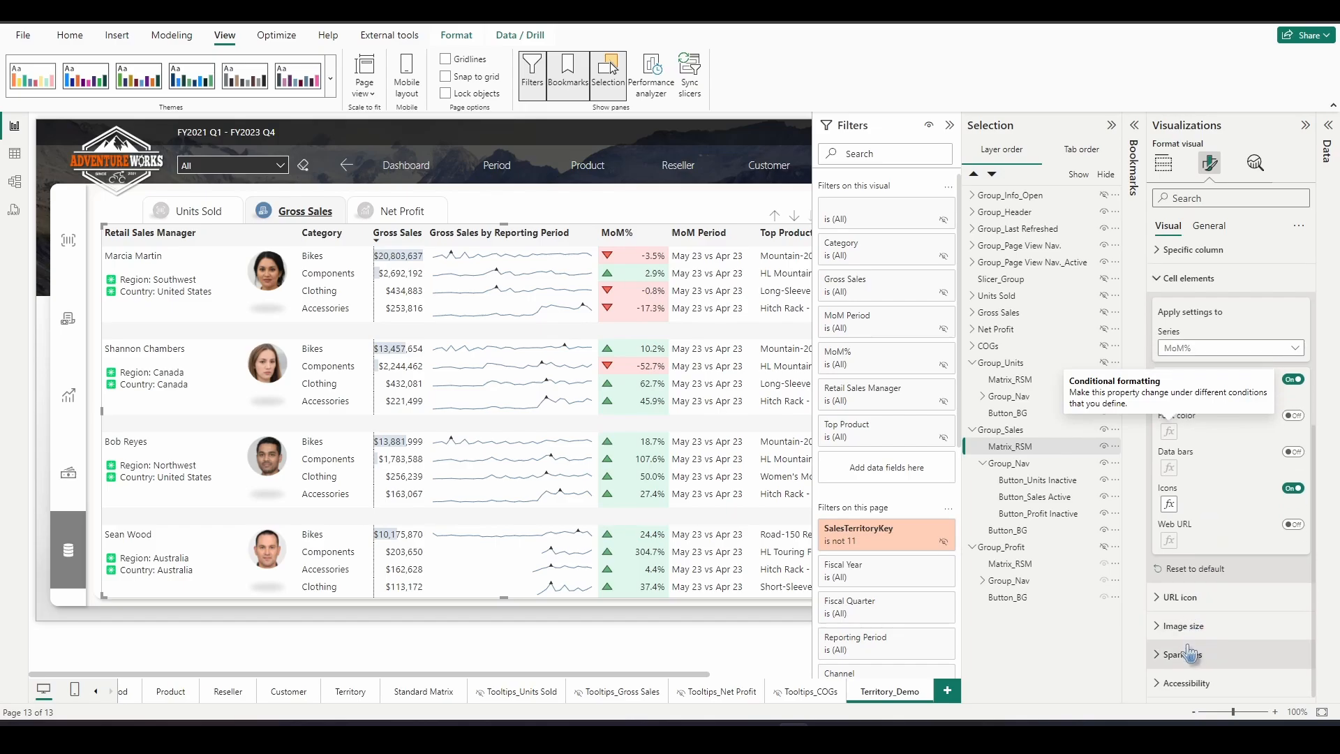
pyautogui.click(1184, 649)
pyautogui.scroll(-3, 1197, 614)
pyautogui.click(1185, 551)
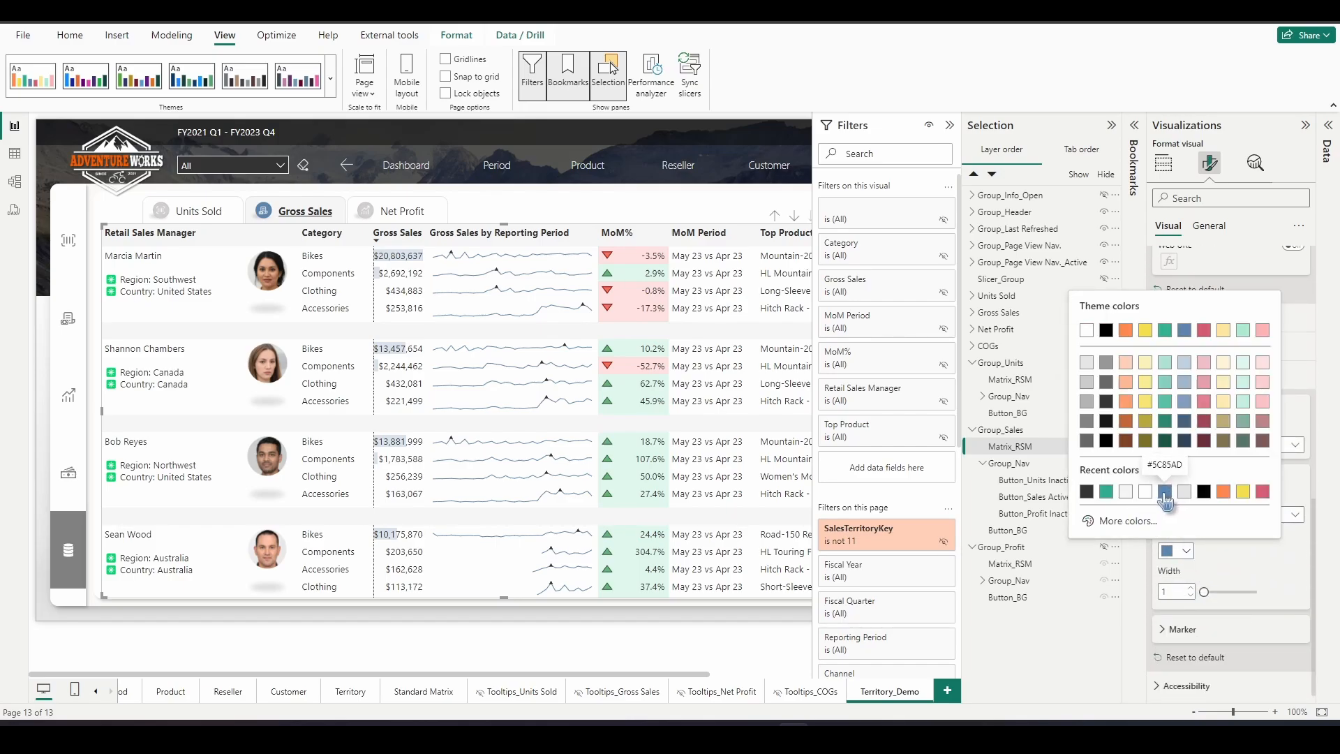
pyautogui.click(1235, 562)
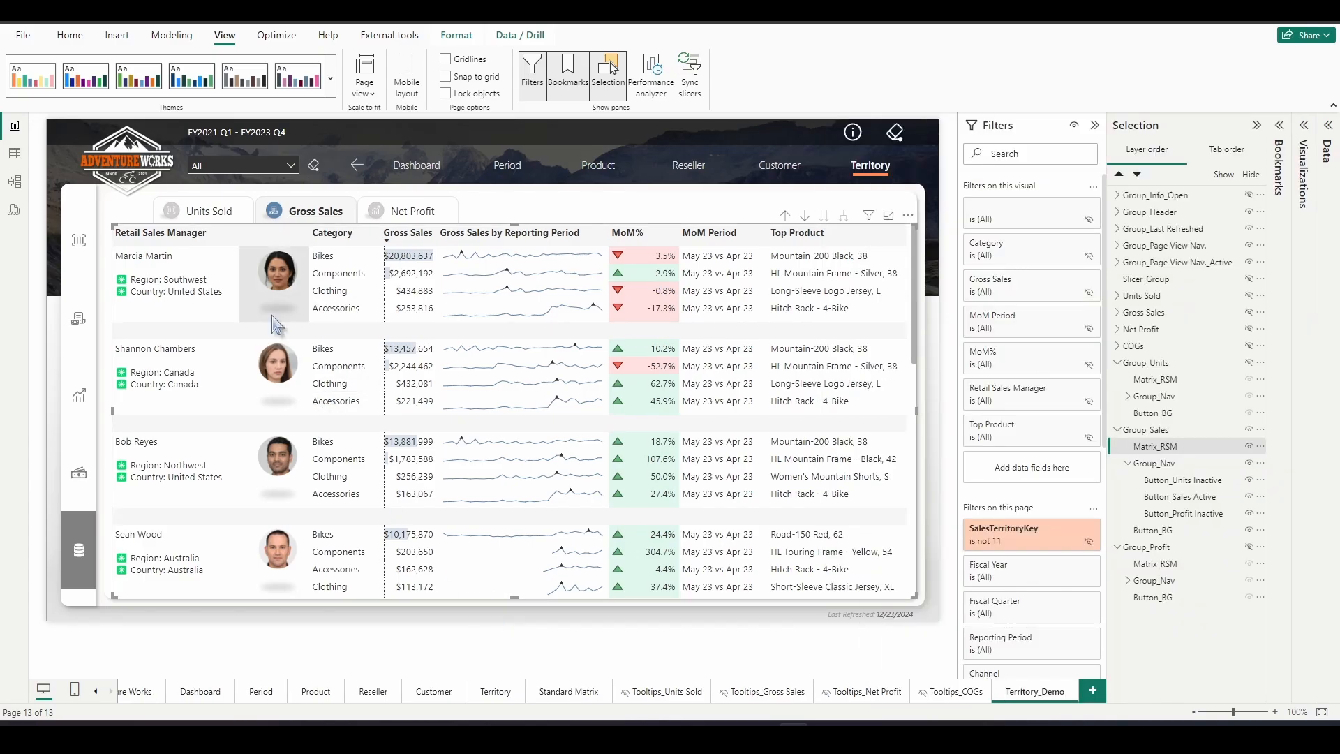
# Toggle the visibility of Group_Units on and off to compare its matrix with the Group_Sales matrix
pyautogui.click(1249, 362)
pyautogui.click(1249, 362)
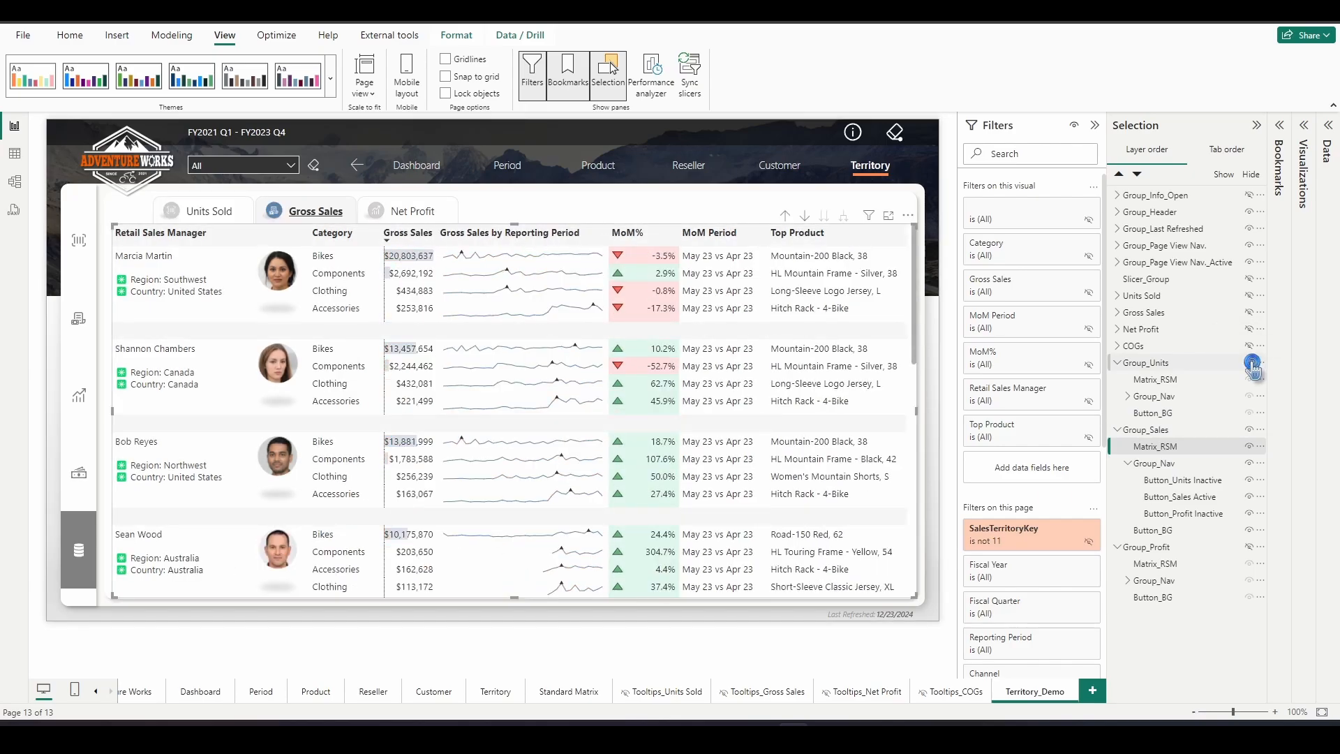
pyautogui.click(1248, 362)
pyautogui.click(1249, 363)
pyautogui.click(1249, 362)
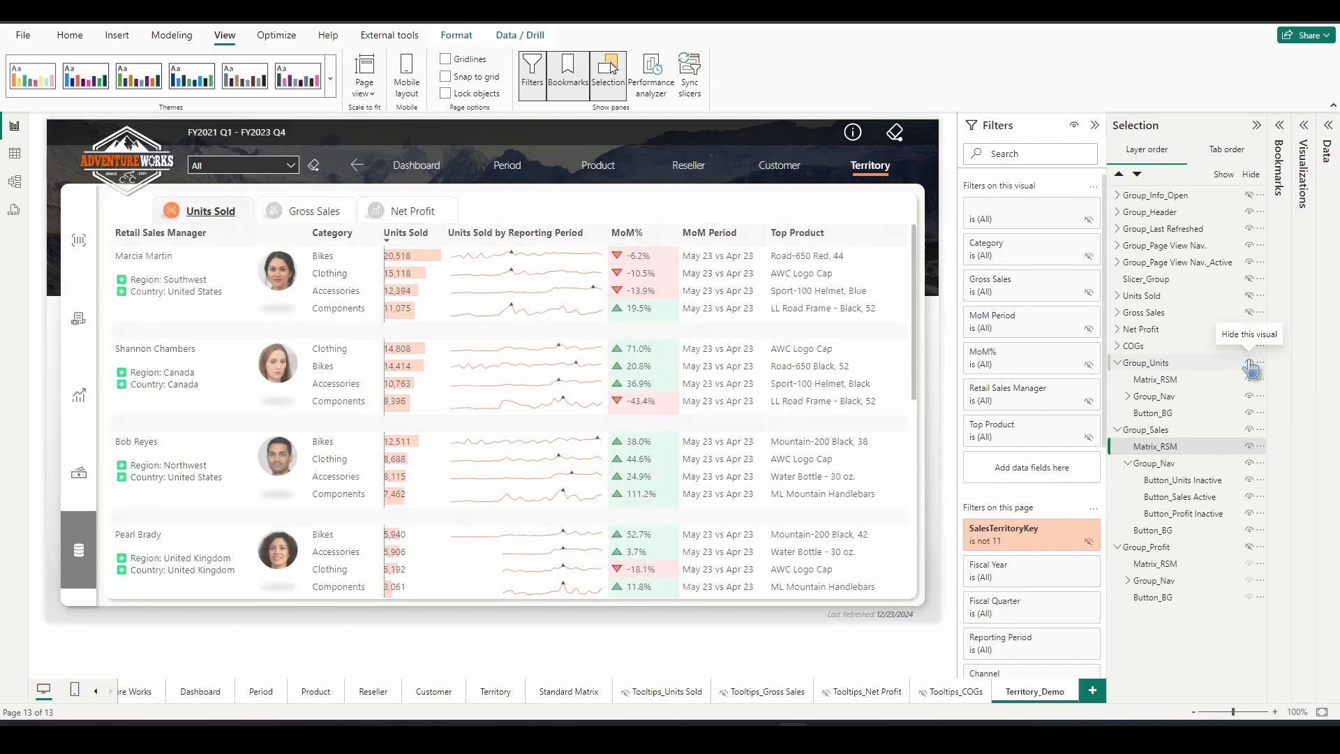
pyautogui.click(1250, 362)
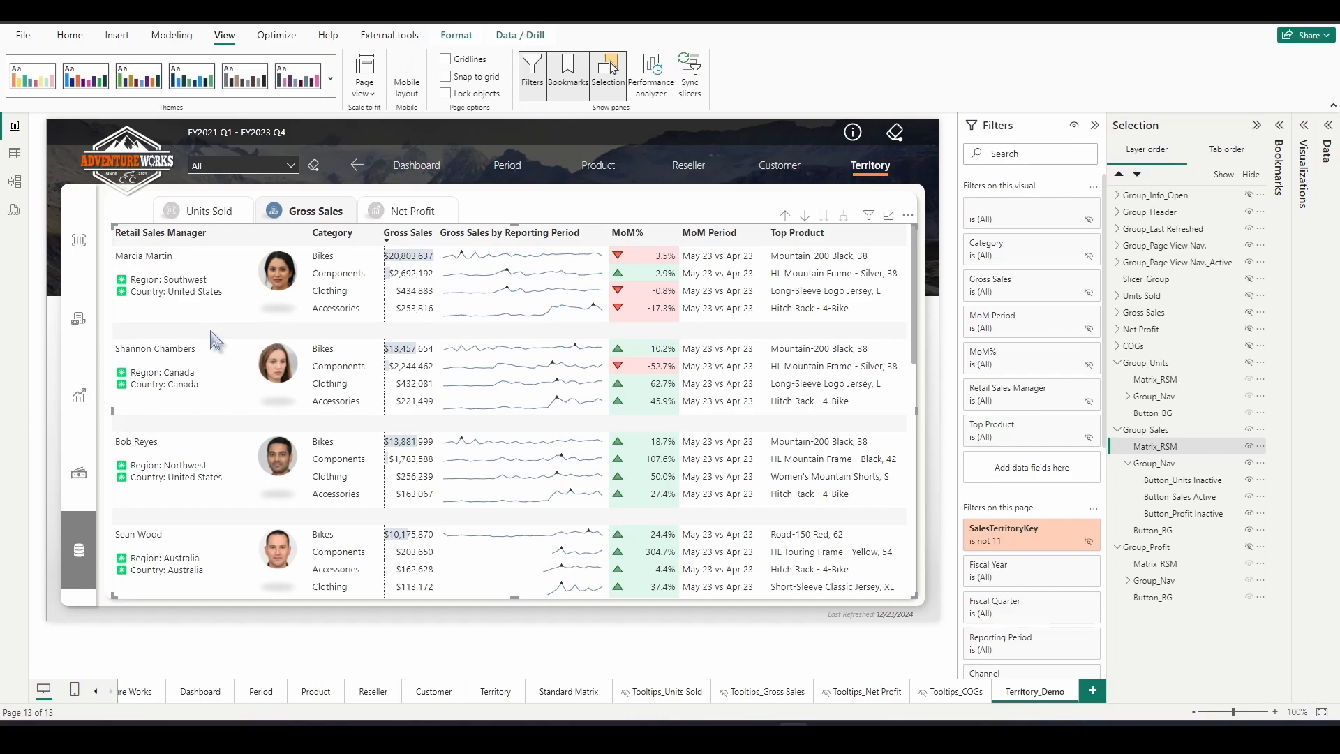
# Show Group_Profit, Group_Sales and Group_Units one at a time, ending with only Group_Units visible among the three
pyautogui.click(1249, 430)
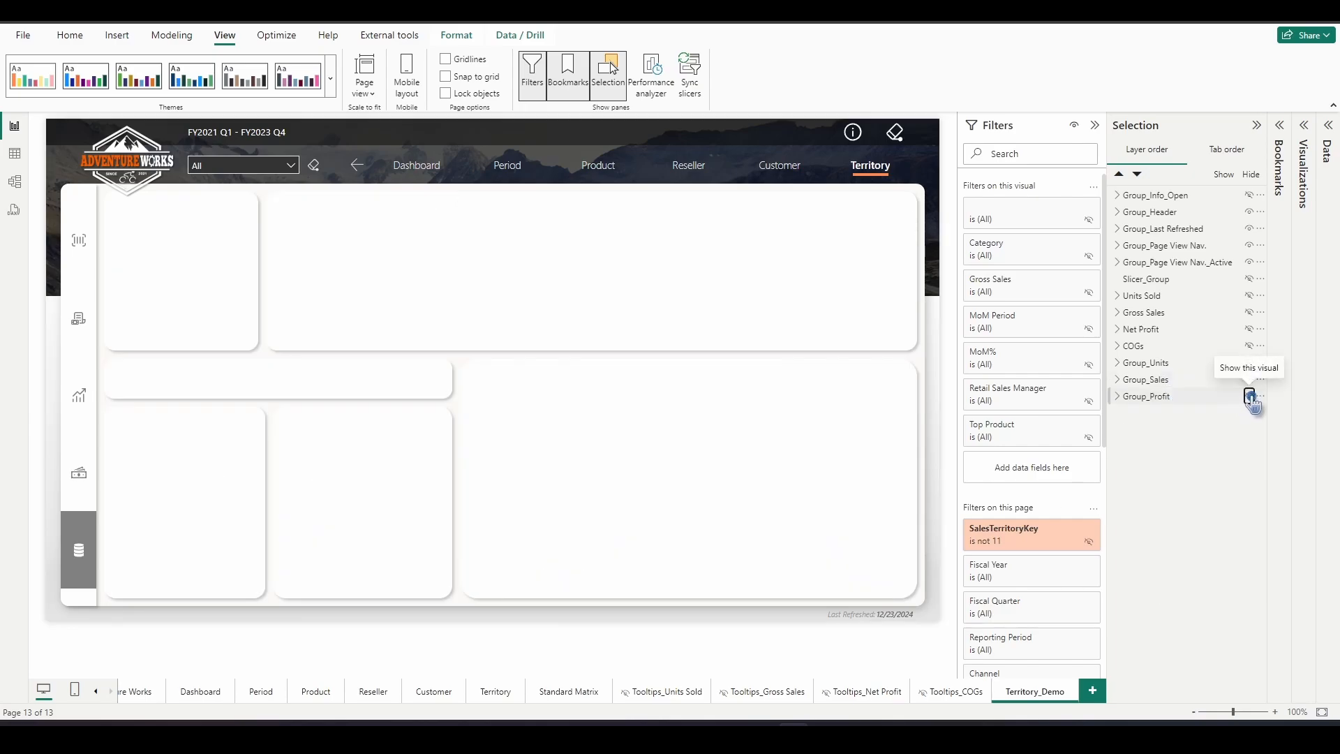
pyautogui.click(1249, 395)
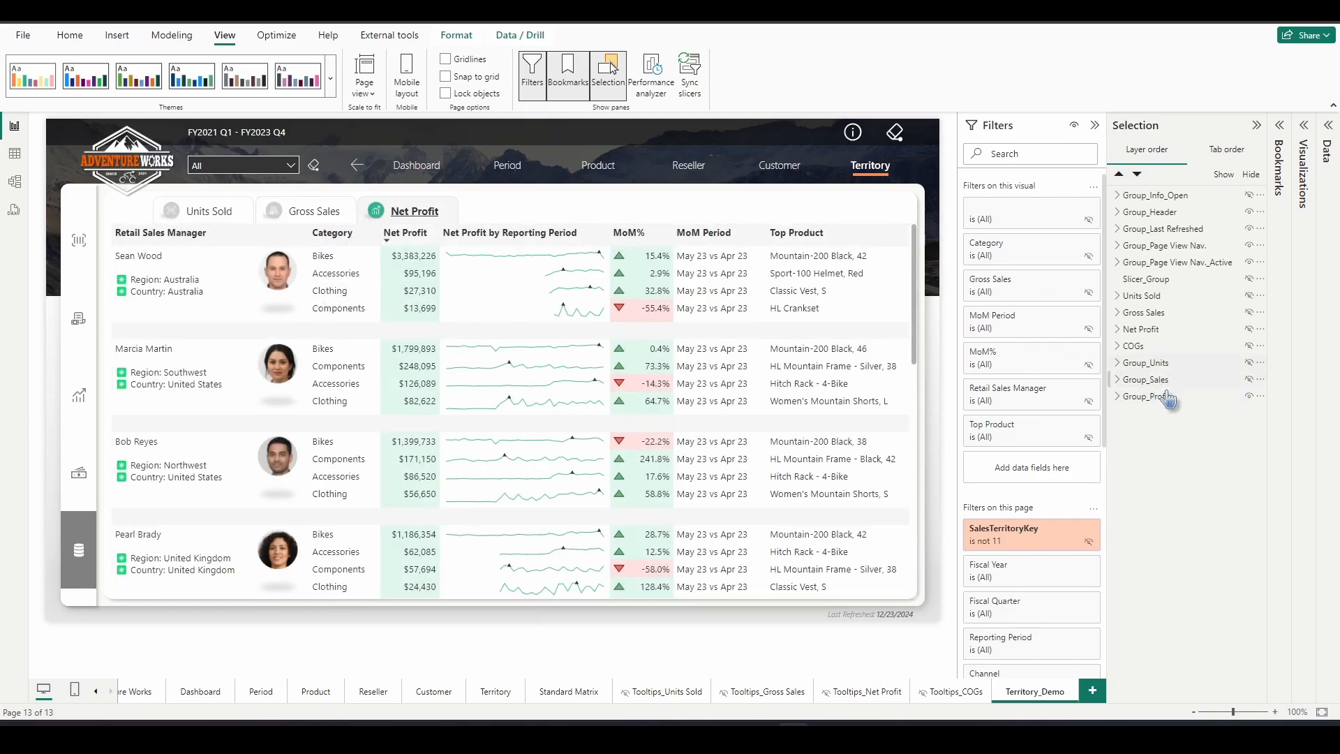
pyautogui.click(1250, 396)
pyautogui.click(1249, 379)
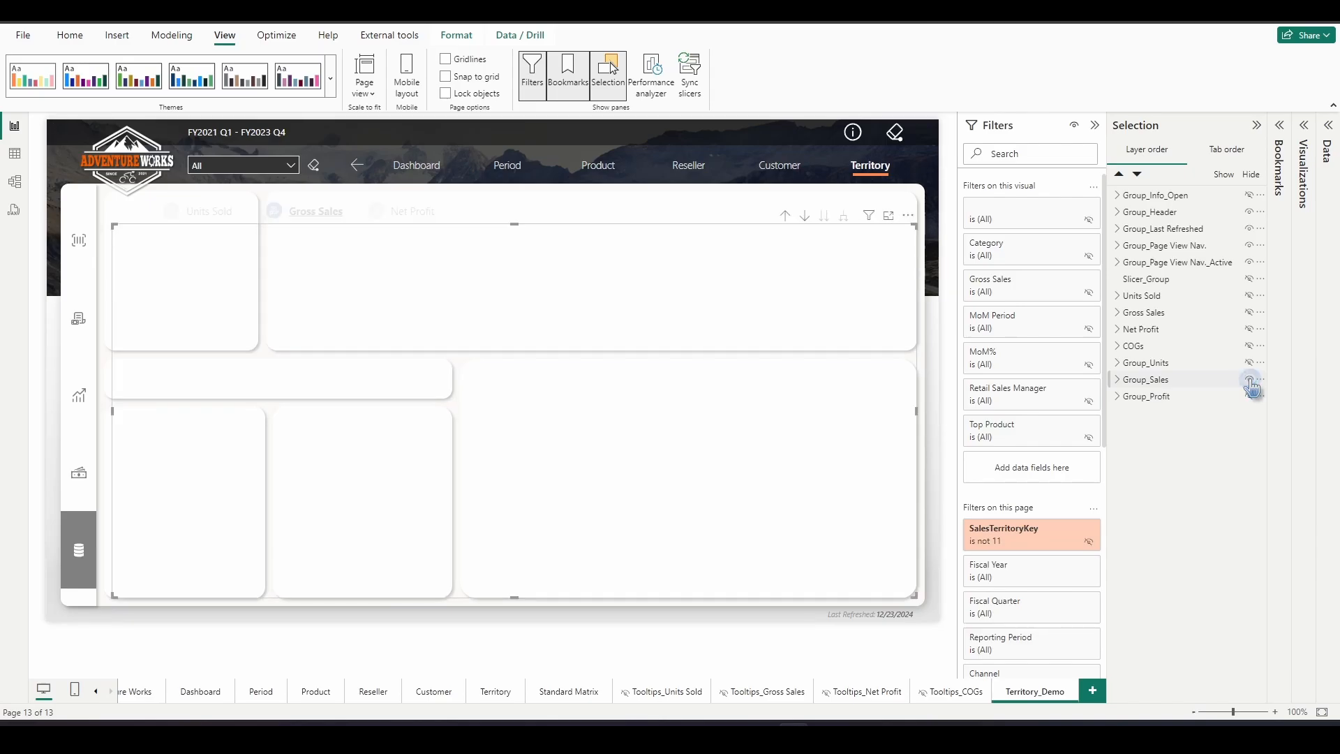
pyautogui.click(1249, 379)
pyautogui.click(1249, 366)
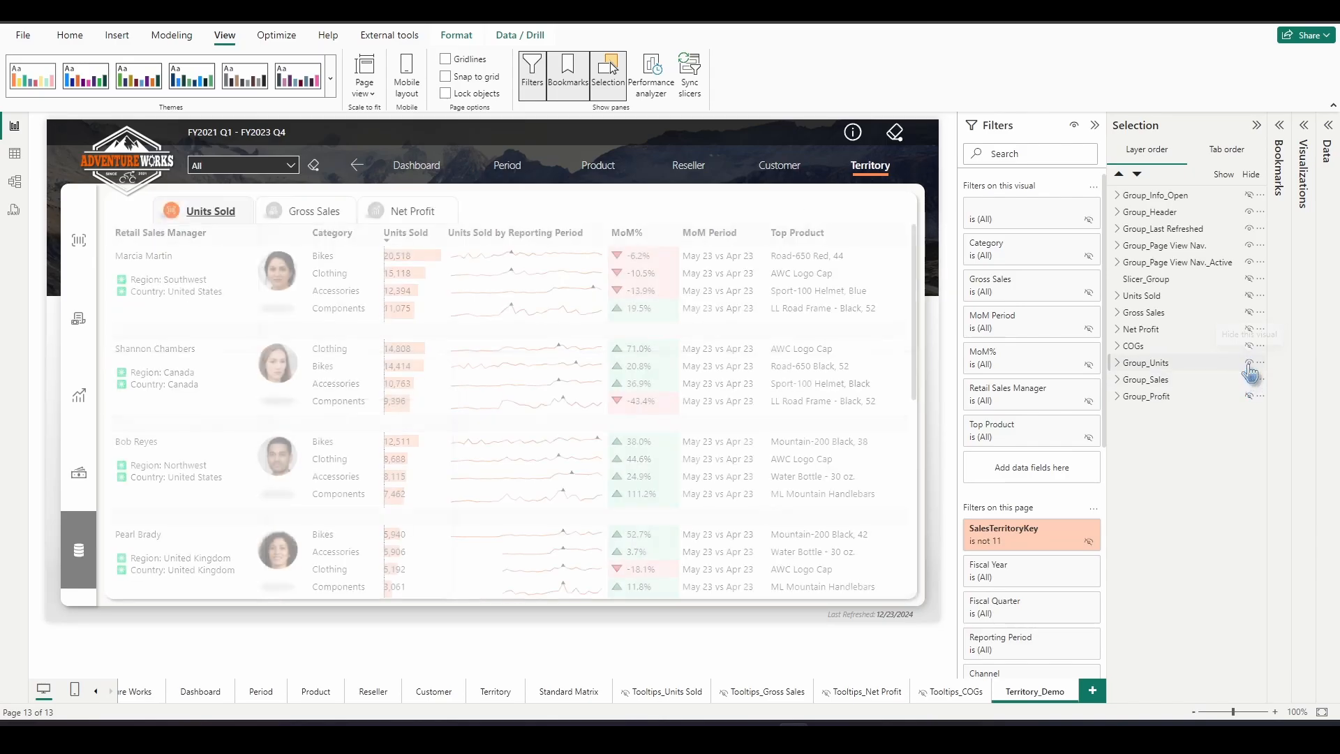
# Open the bookmarks and apply Matrix_Units, Matrix_Sales and Maxtrix_Profit in turn to check the view each one shows
pyautogui.click(1280, 167)
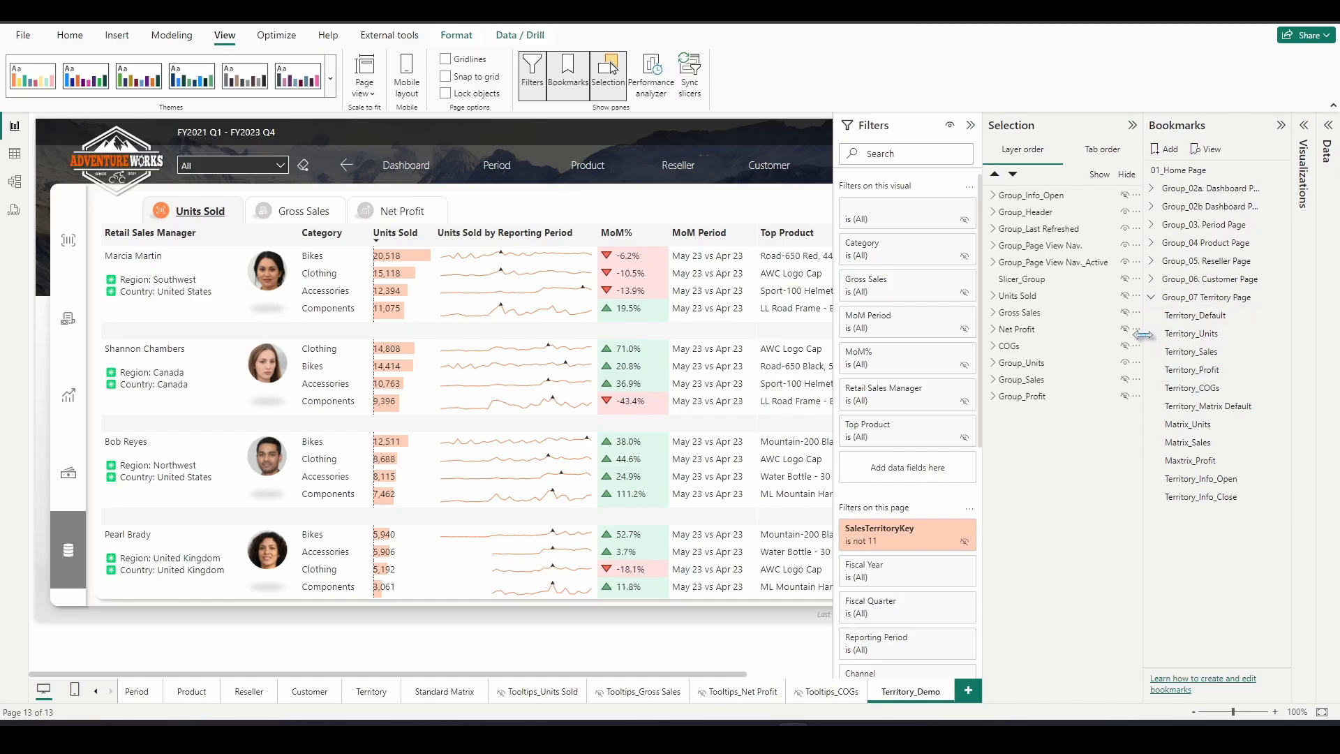
pyautogui.click(1197, 425)
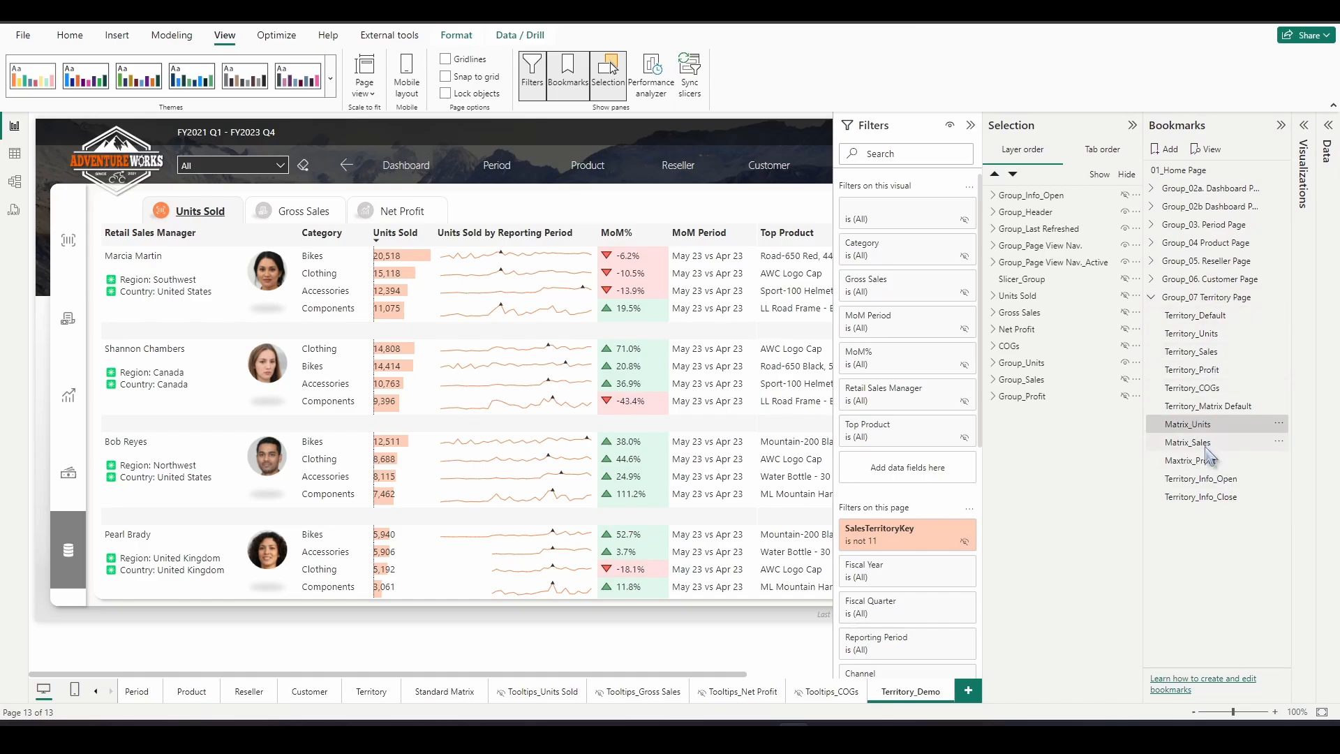
pyautogui.click(1200, 442)
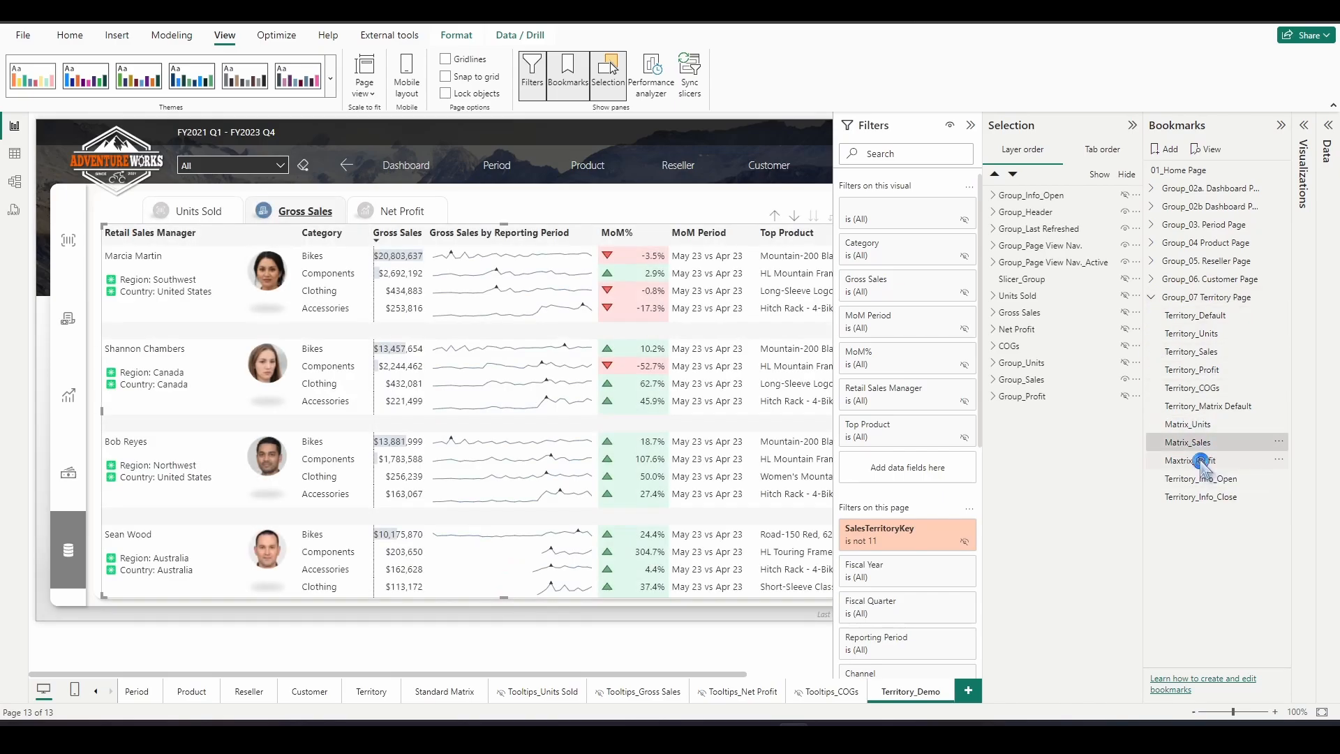
pyautogui.click(1202, 461)
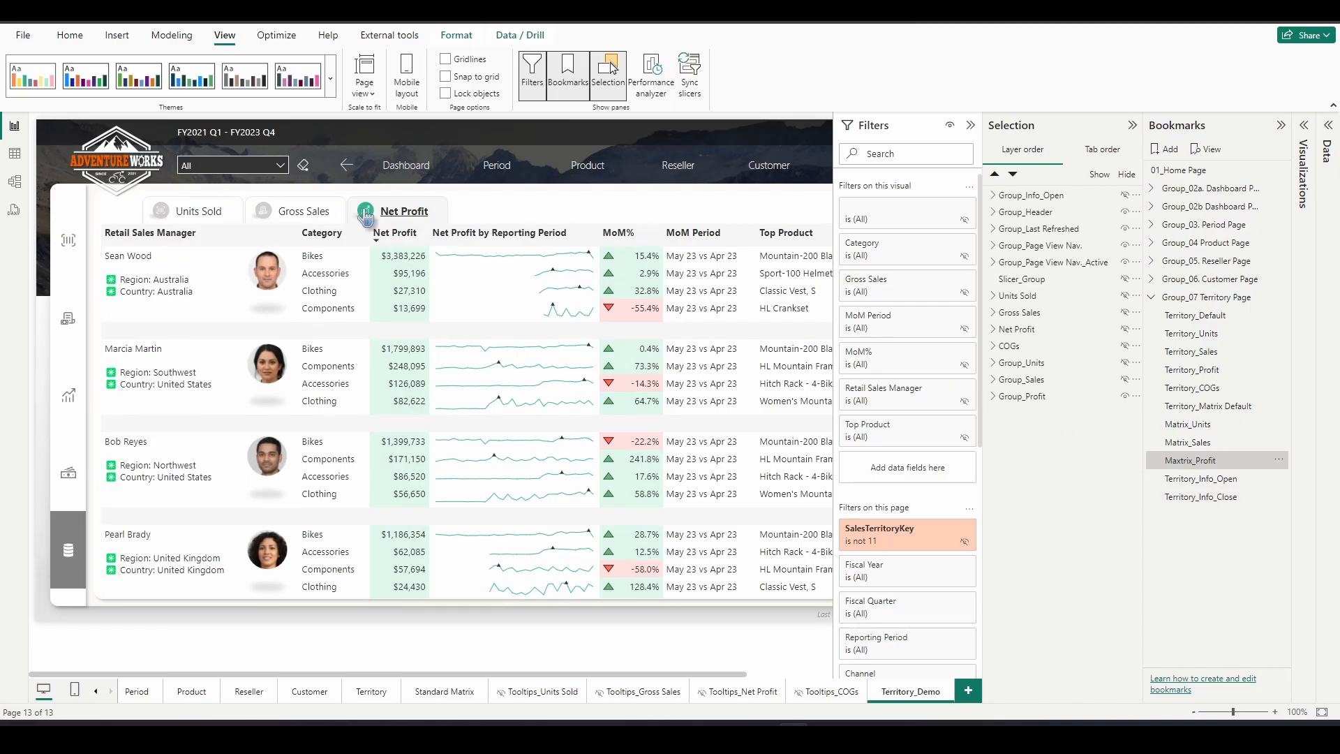
# Review the bookmark action assigned to the Net Profit, Gross Sales and Units Sold tab buttons
pyautogui.click(418, 218)
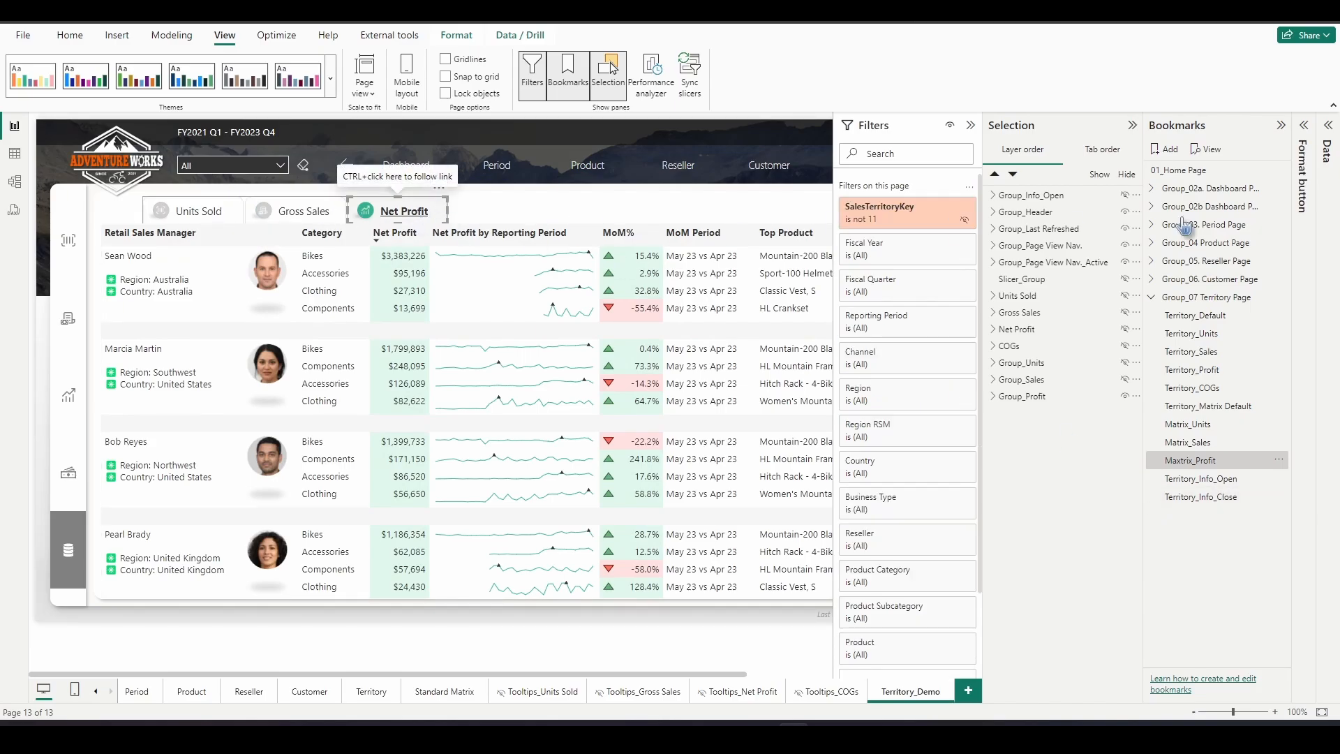
pyautogui.click(1303, 132)
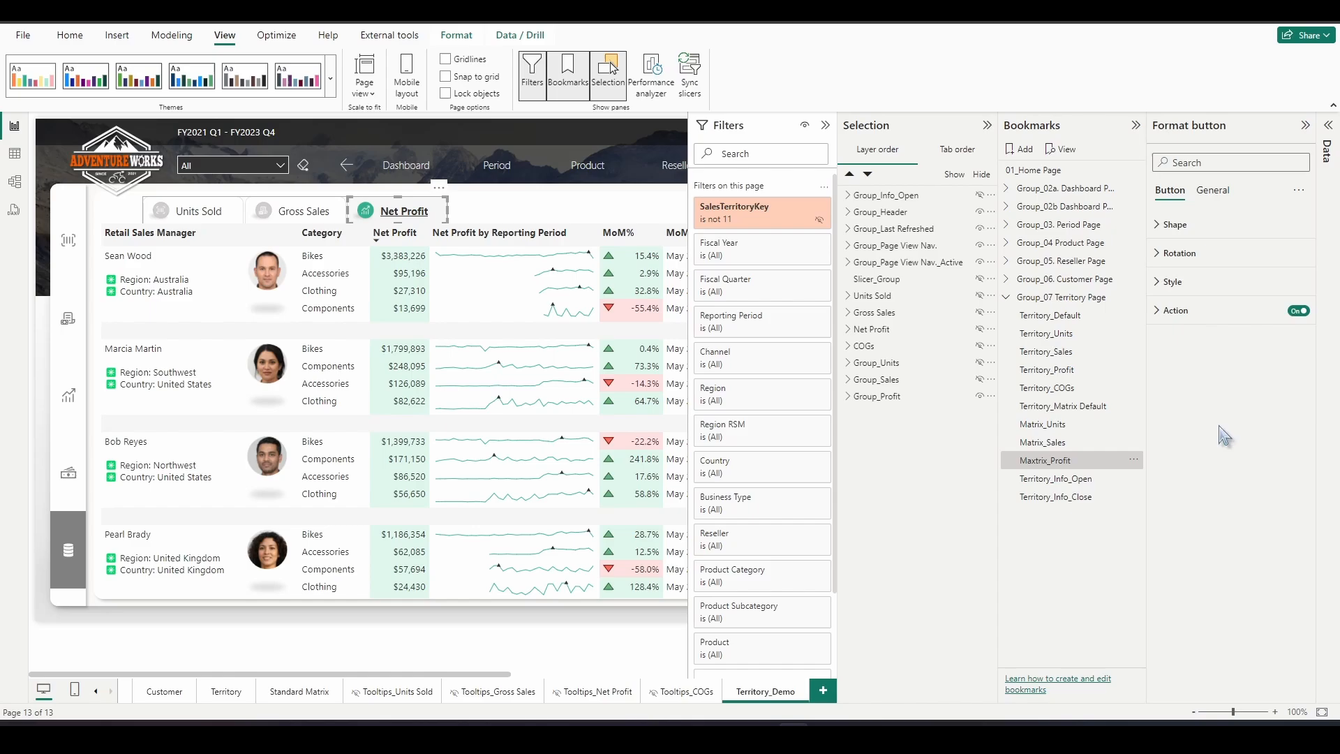
pyautogui.click(1198, 311)
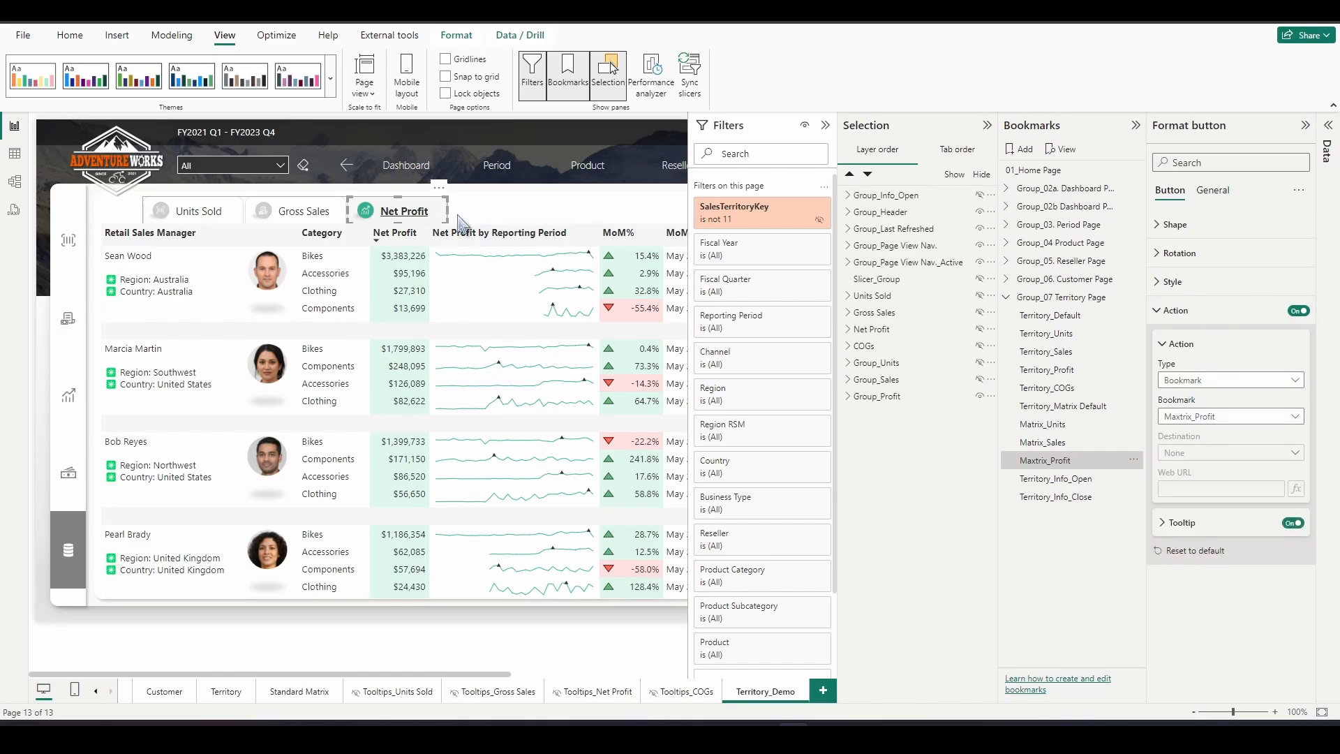
pyautogui.click(302, 212)
pyautogui.click(224, 215)
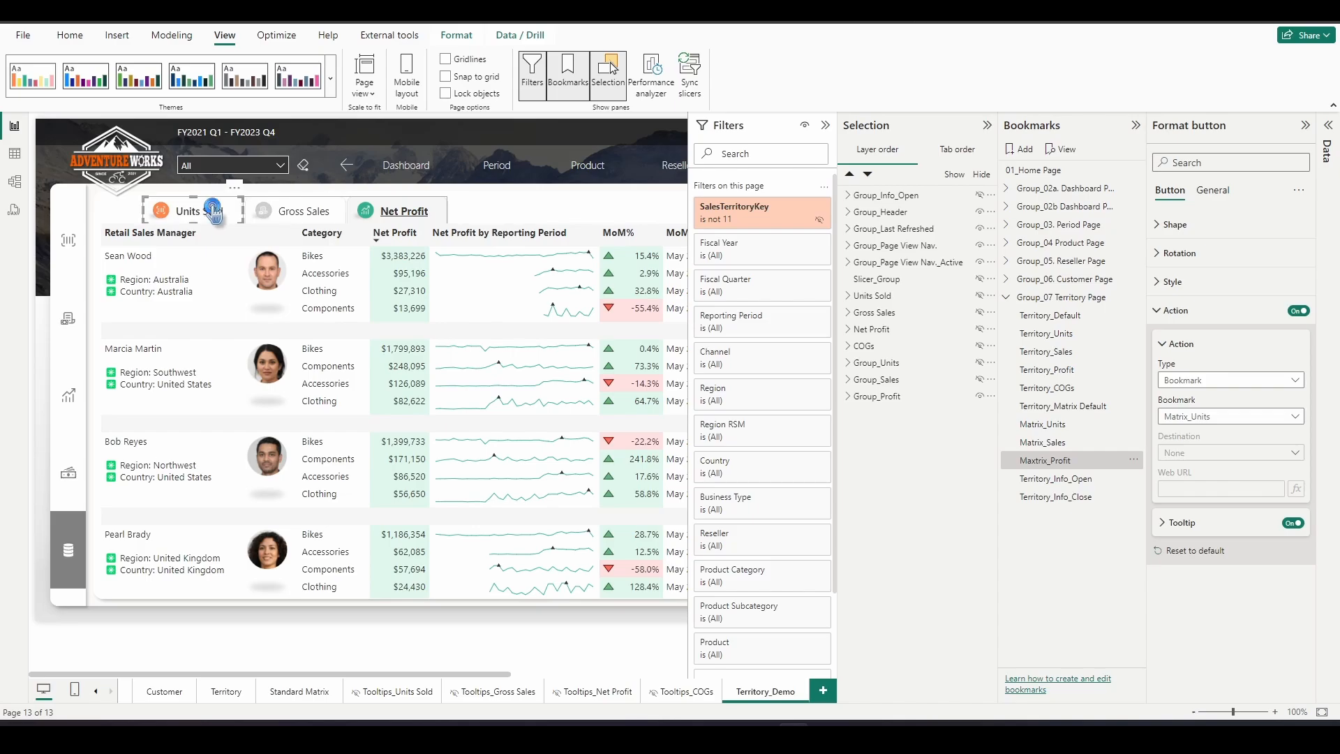
# Test switching between the Gross Sales and Units Sold tab buttons and collapse the side panes, ending on Units Sold
pyautogui.keyDown('ctrl'); pyautogui.click(293, 213); pyautogui.keyUp('ctrl')
pyautogui.keyDown('ctrl'); pyautogui.click(220, 221); pyautogui.keyUp('ctrl')
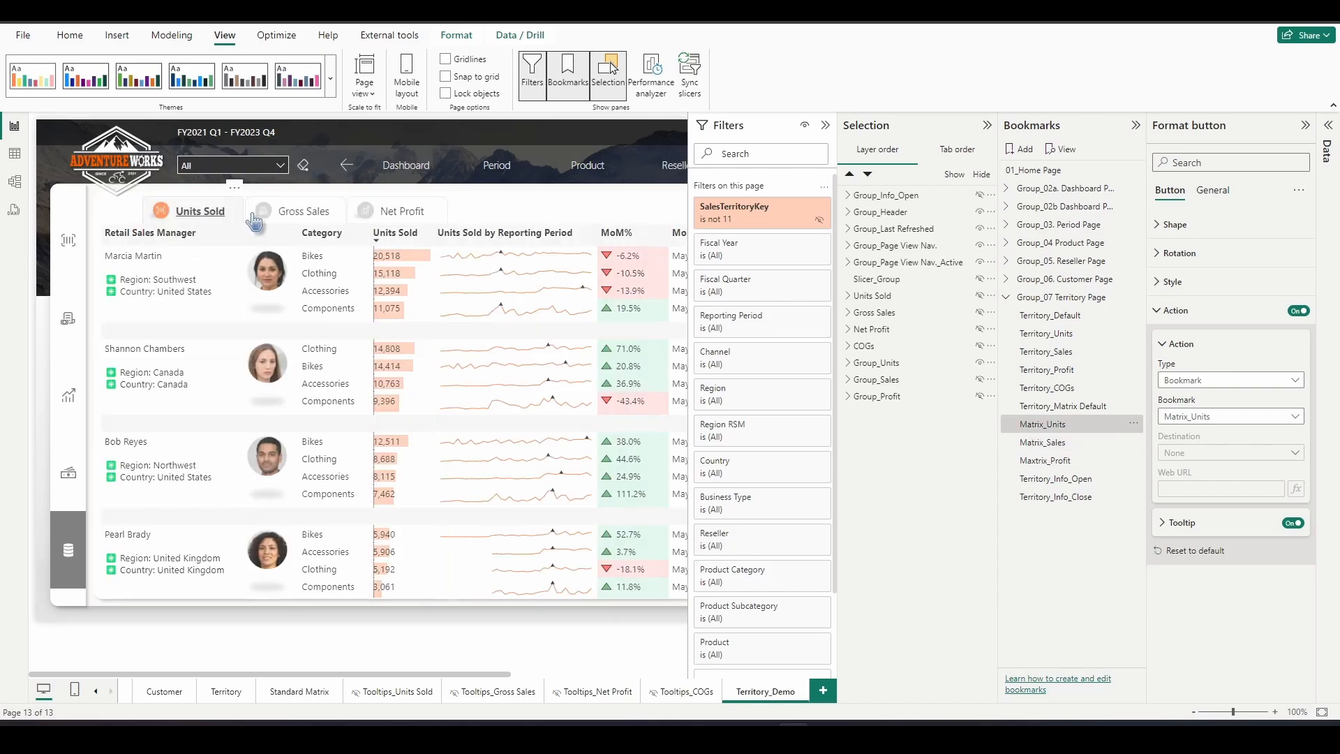
pyautogui.click(1283, 128)
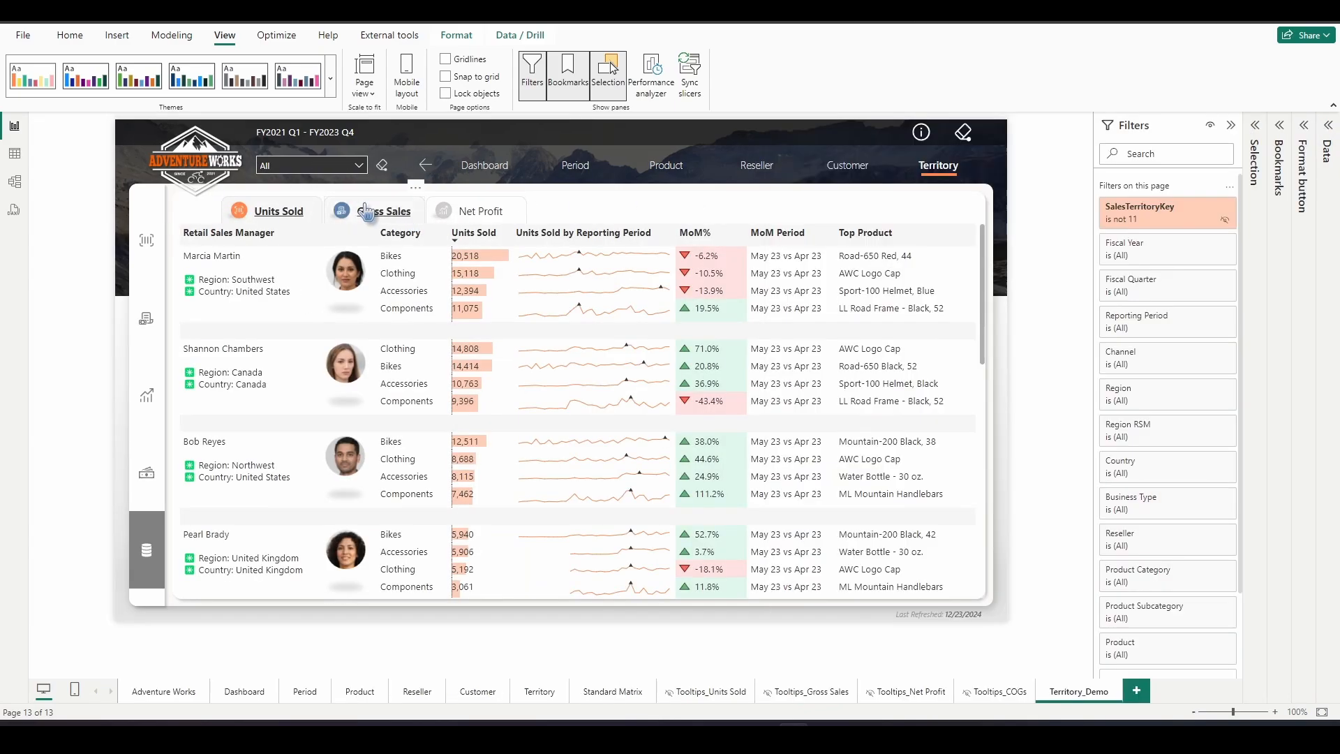
pyautogui.keyDown('ctrl'); pyautogui.click(368, 210); pyautogui.keyUp('ctrl')
pyautogui.keyDown('ctrl'); pyautogui.click(270, 216); pyautogui.keyUp('ctrl')
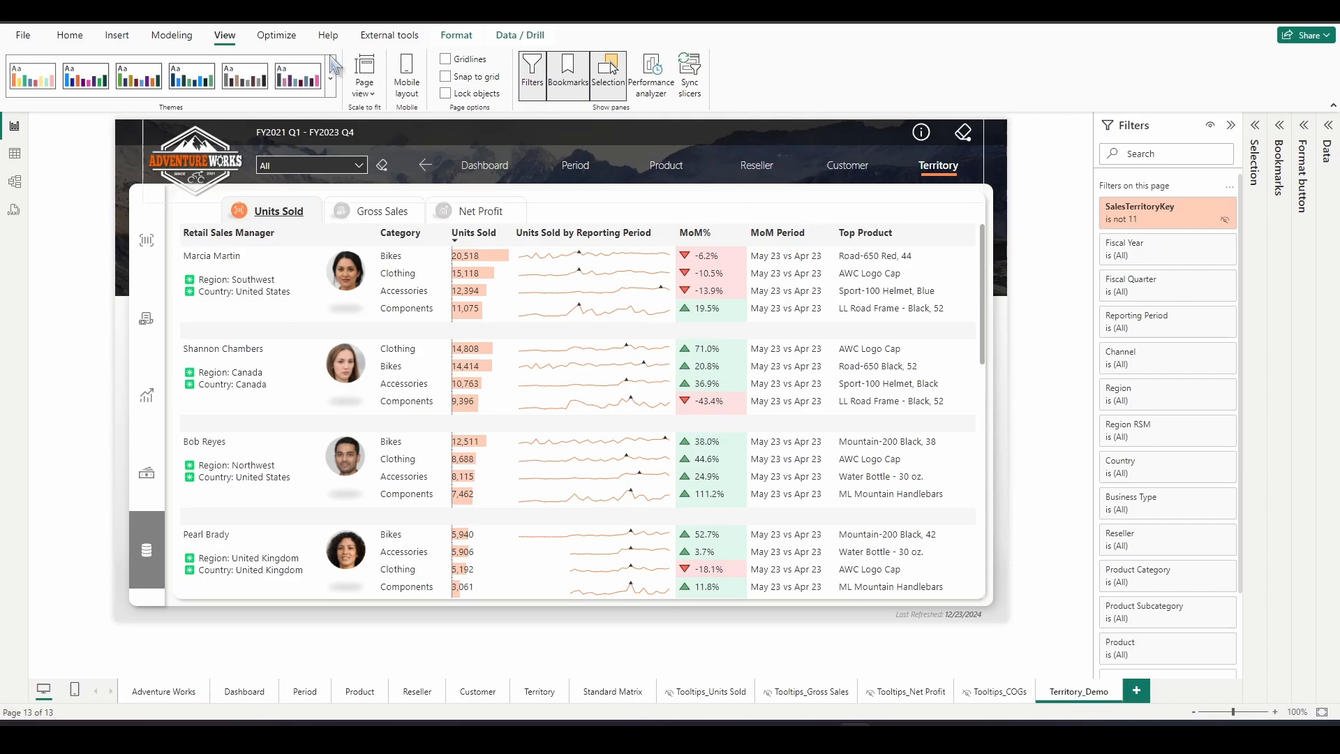
# Insert a text box on the Territory_Demo page and add a dynamic value calculated from "units sold"
pyautogui.click(116, 35)
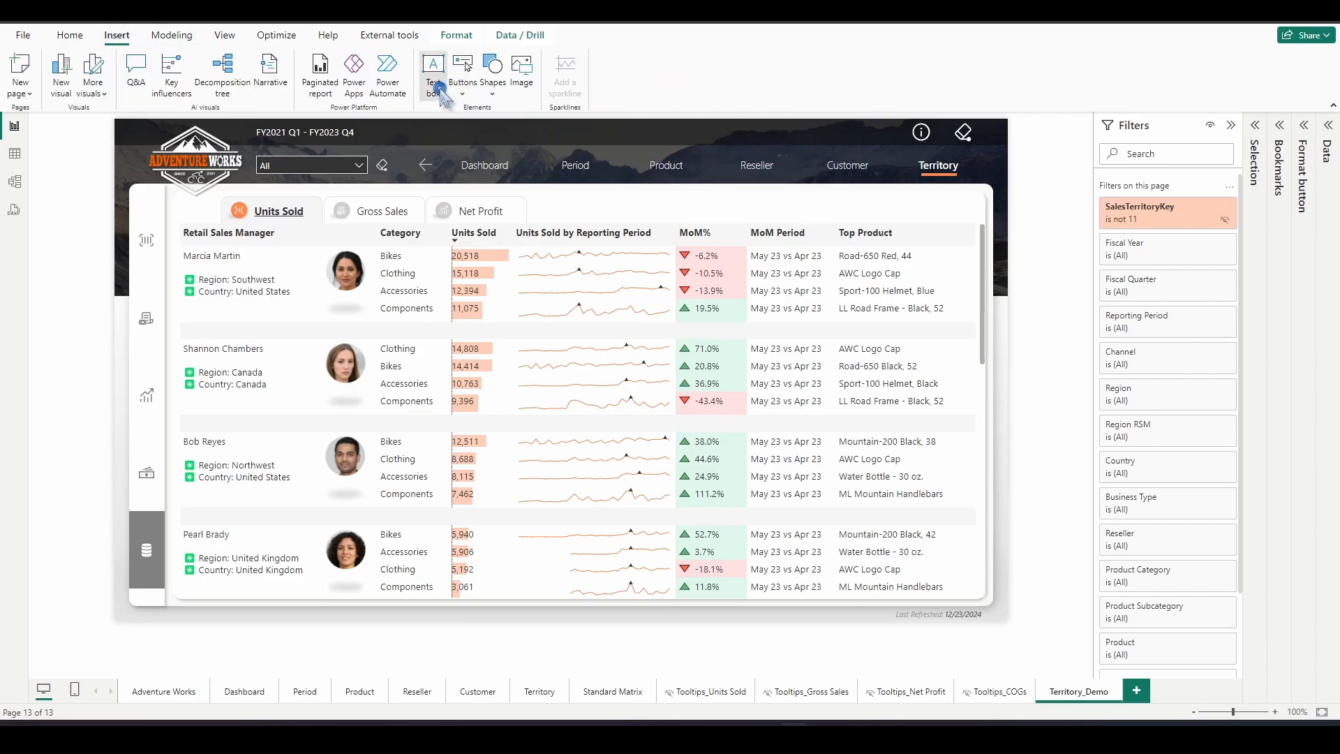
pyautogui.click(433, 72)
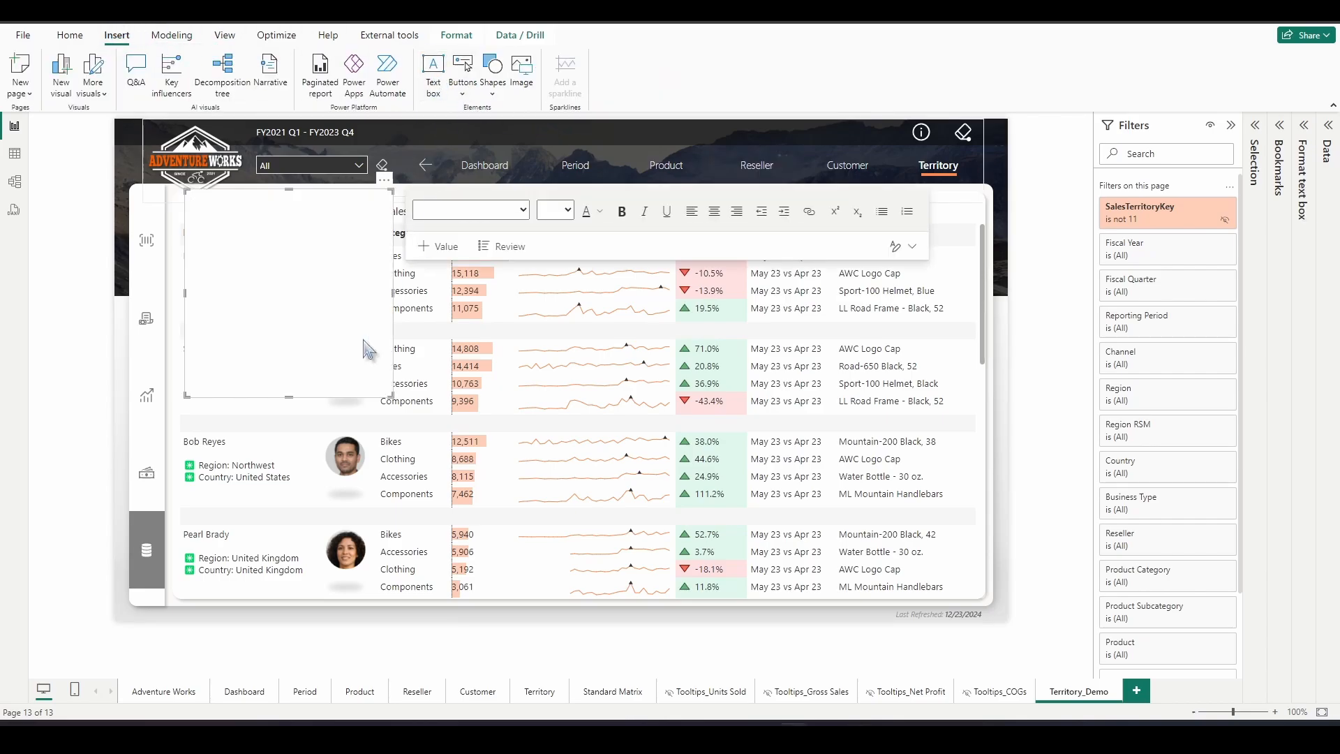
pyautogui.click(443, 247)
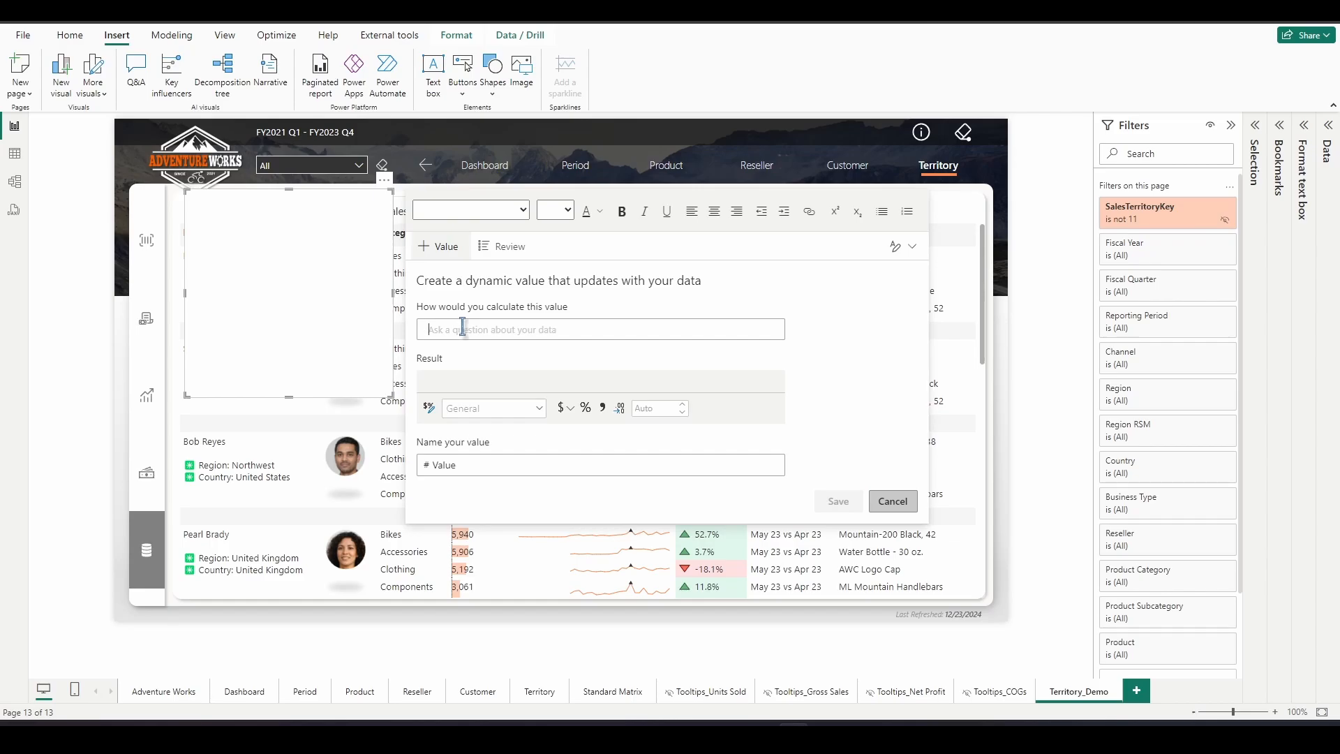
pyautogui.click(463, 328)
pyautogui.click(440, 353)
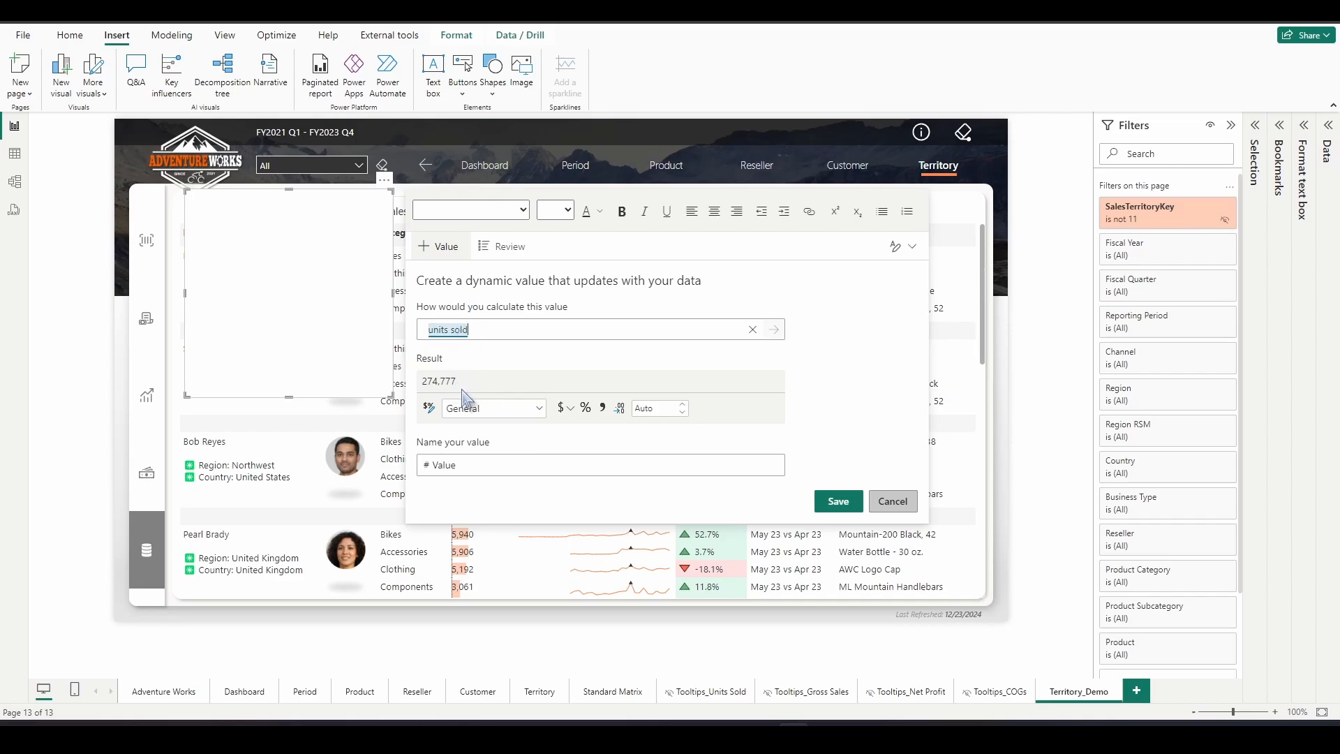
pyautogui.doubleClick(440, 466)
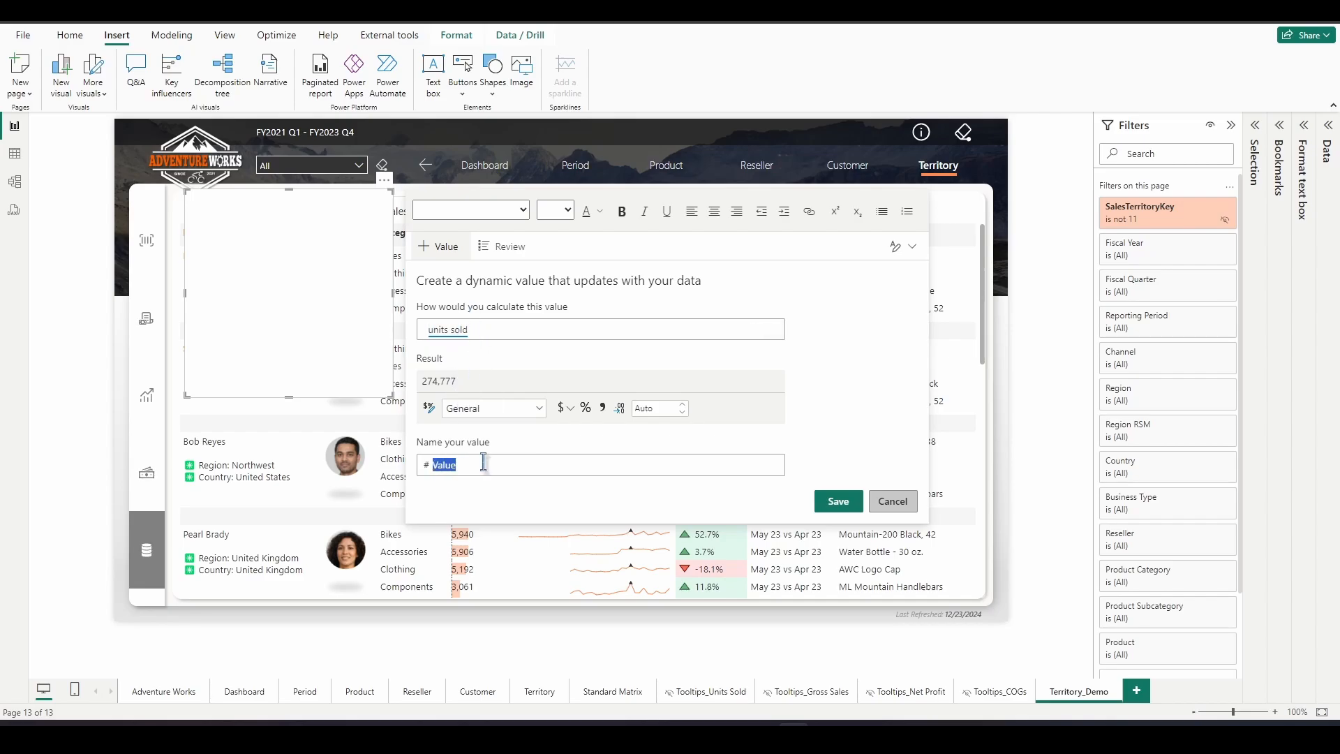
pyautogui.click(839, 501)
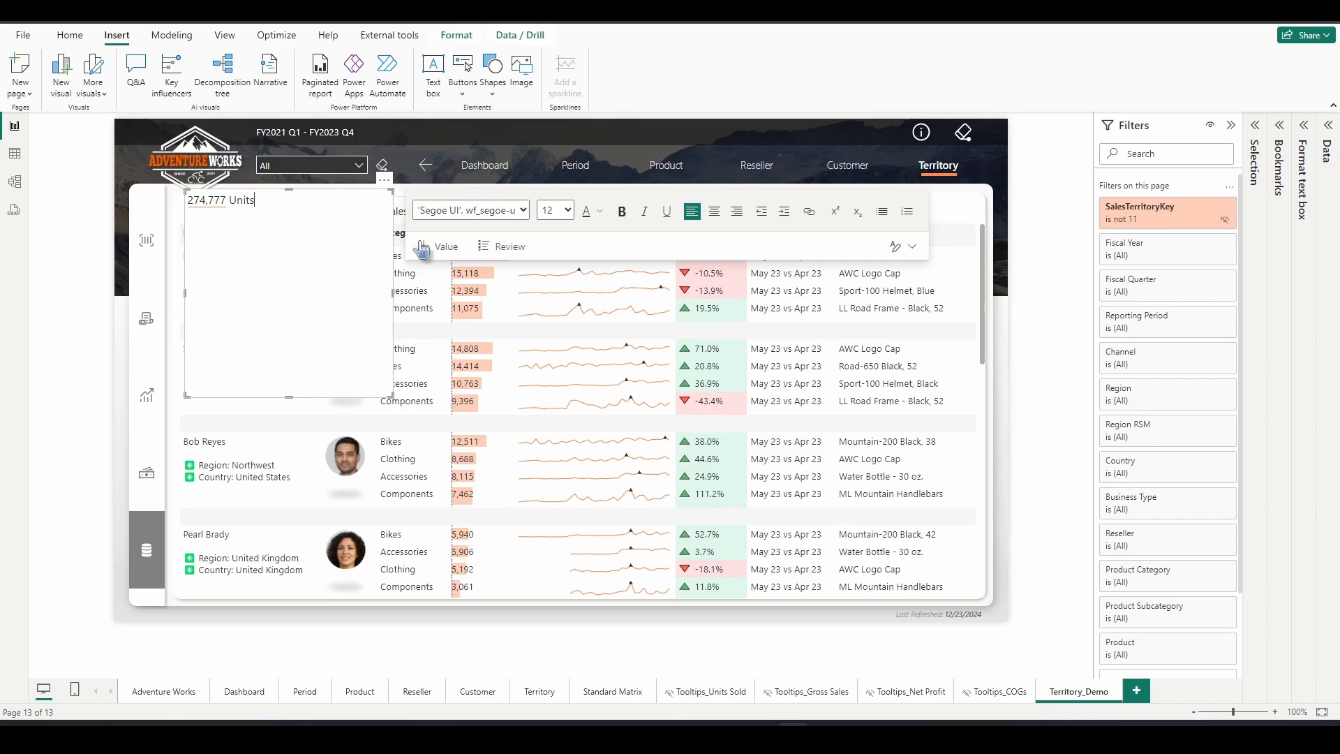
# Continue the text with "Units Sold - (" and add a dynamic value named Period calculated from Reporting Period Range
pyautogui.write('Sold - (')
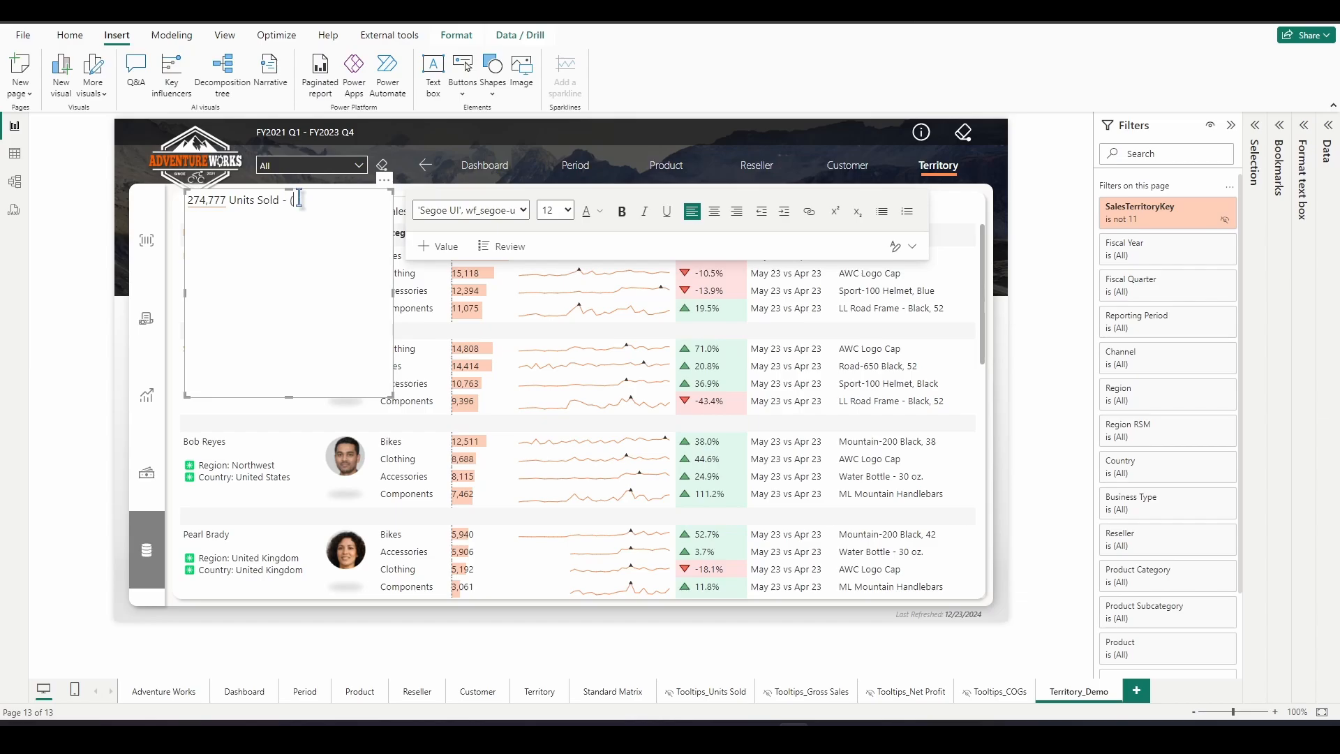
pyautogui.click(447, 249)
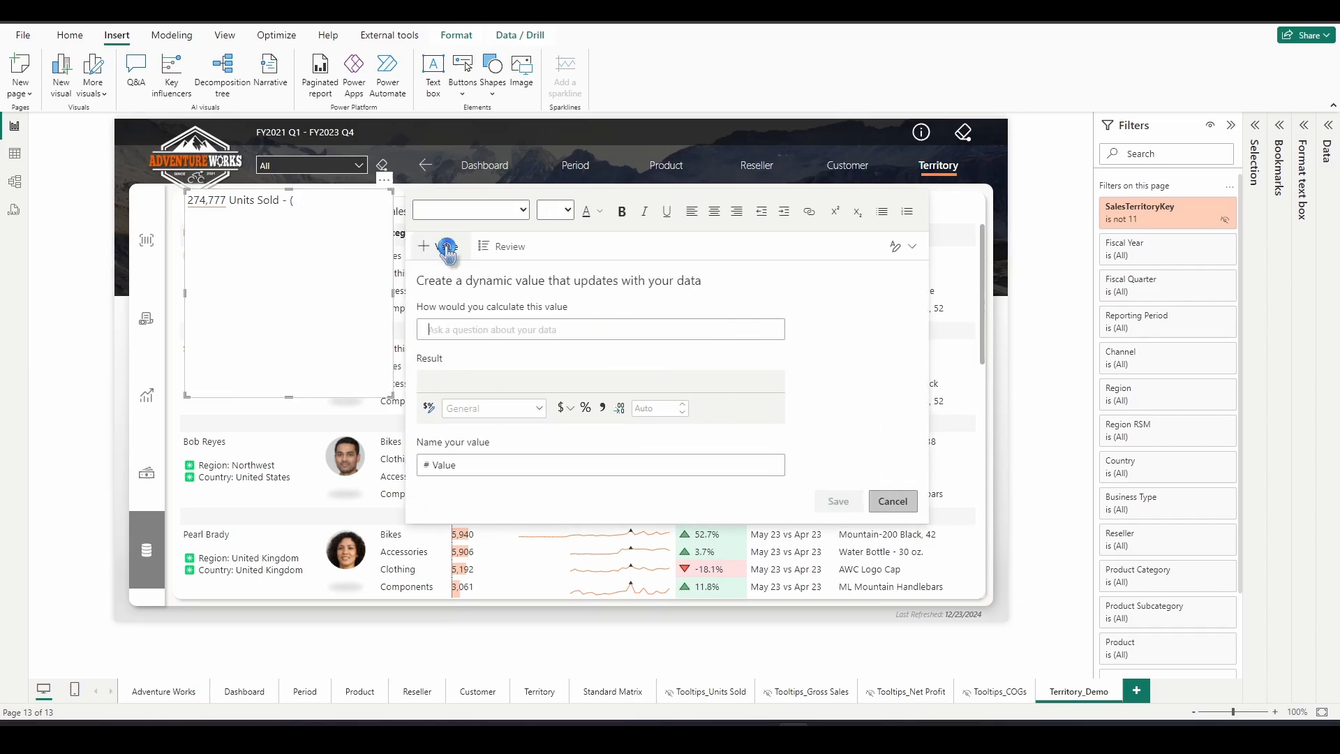
pyautogui.click(470, 329)
pyautogui.write('Rporting Period Range')
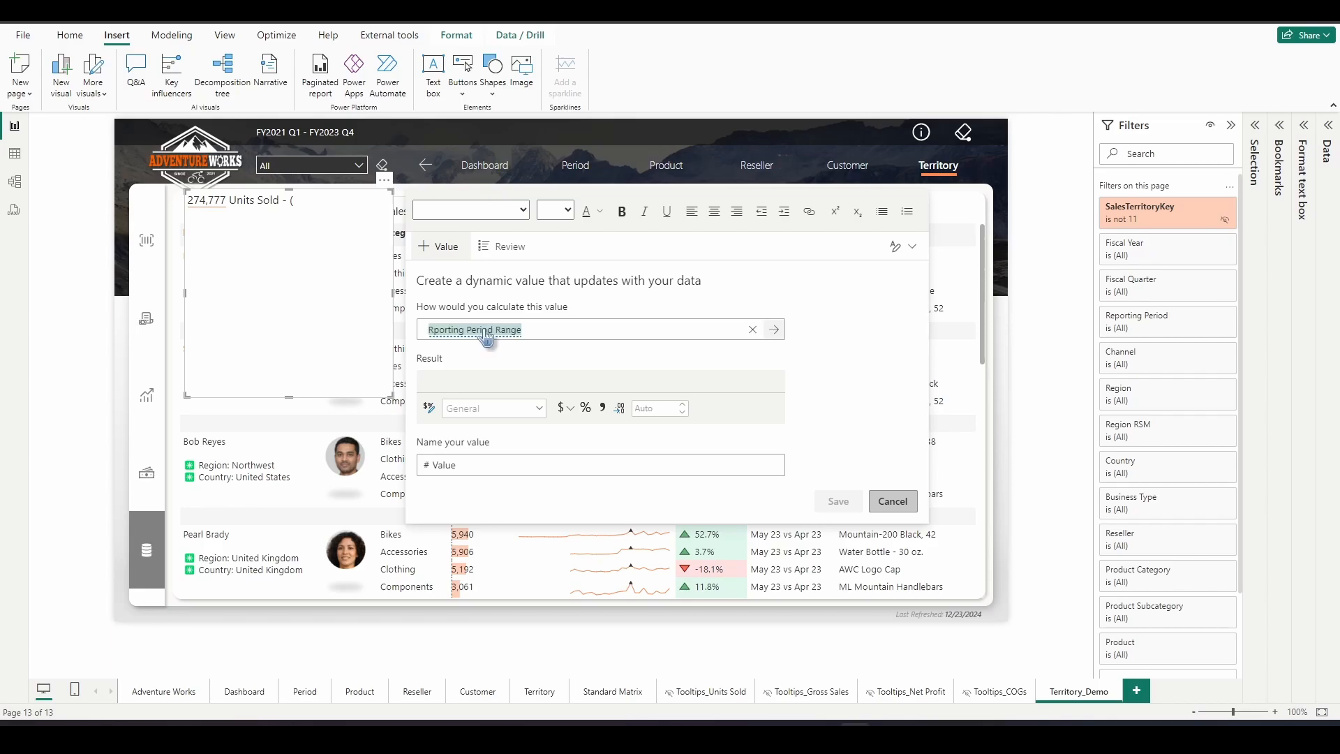
pyautogui.doubleClick(478, 465)
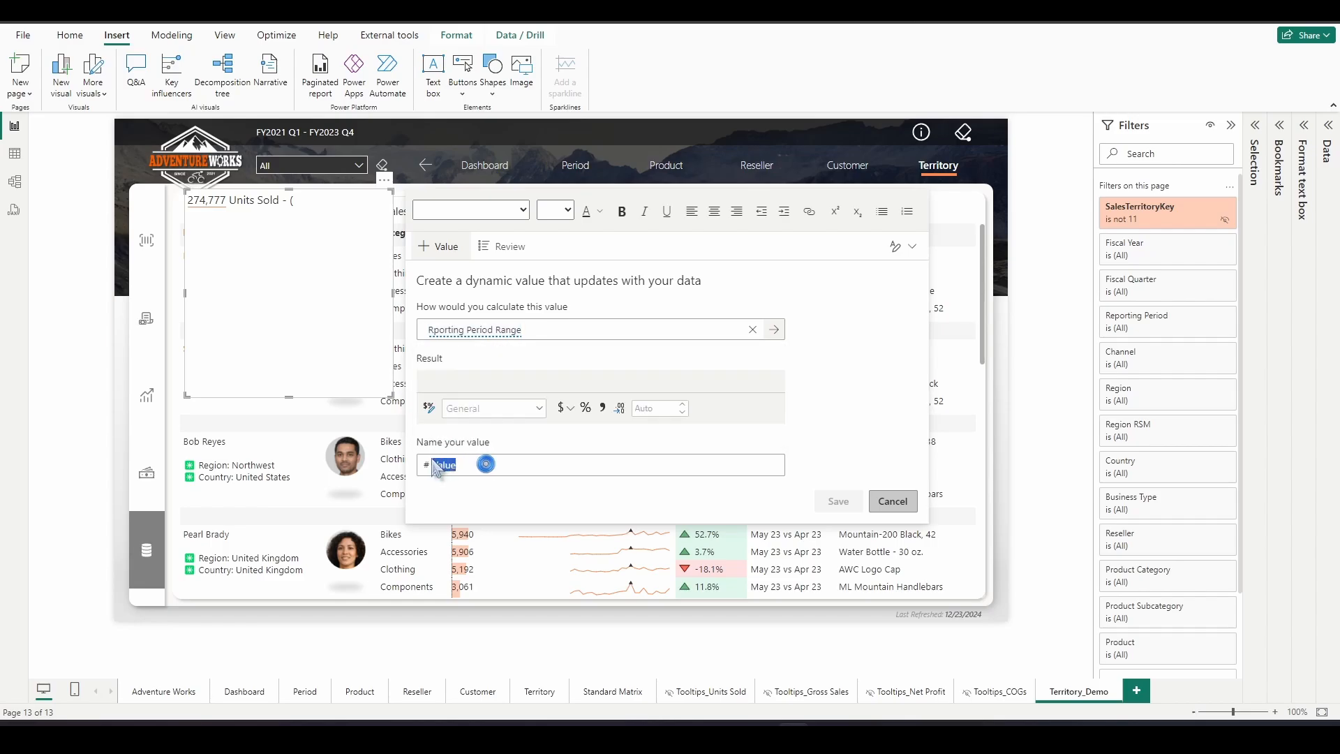
pyautogui.write('P')
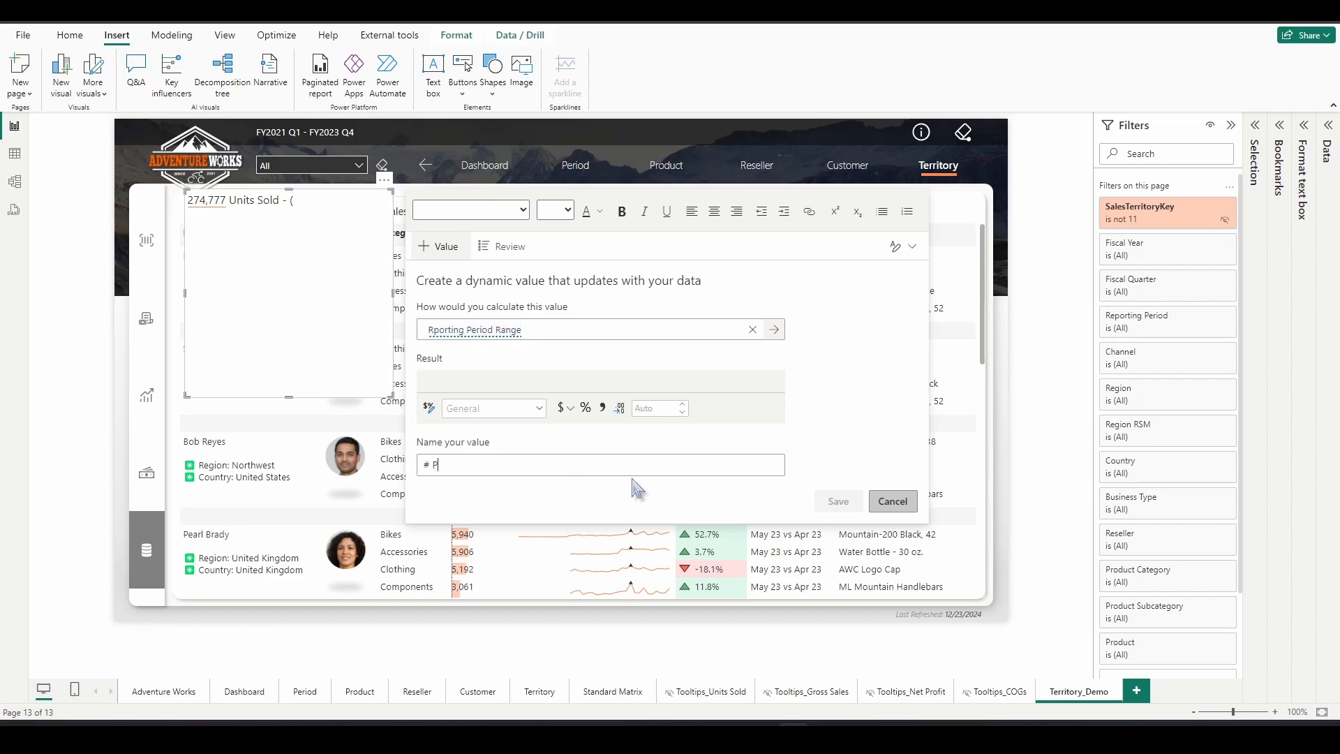
pyautogui.write('eriod')
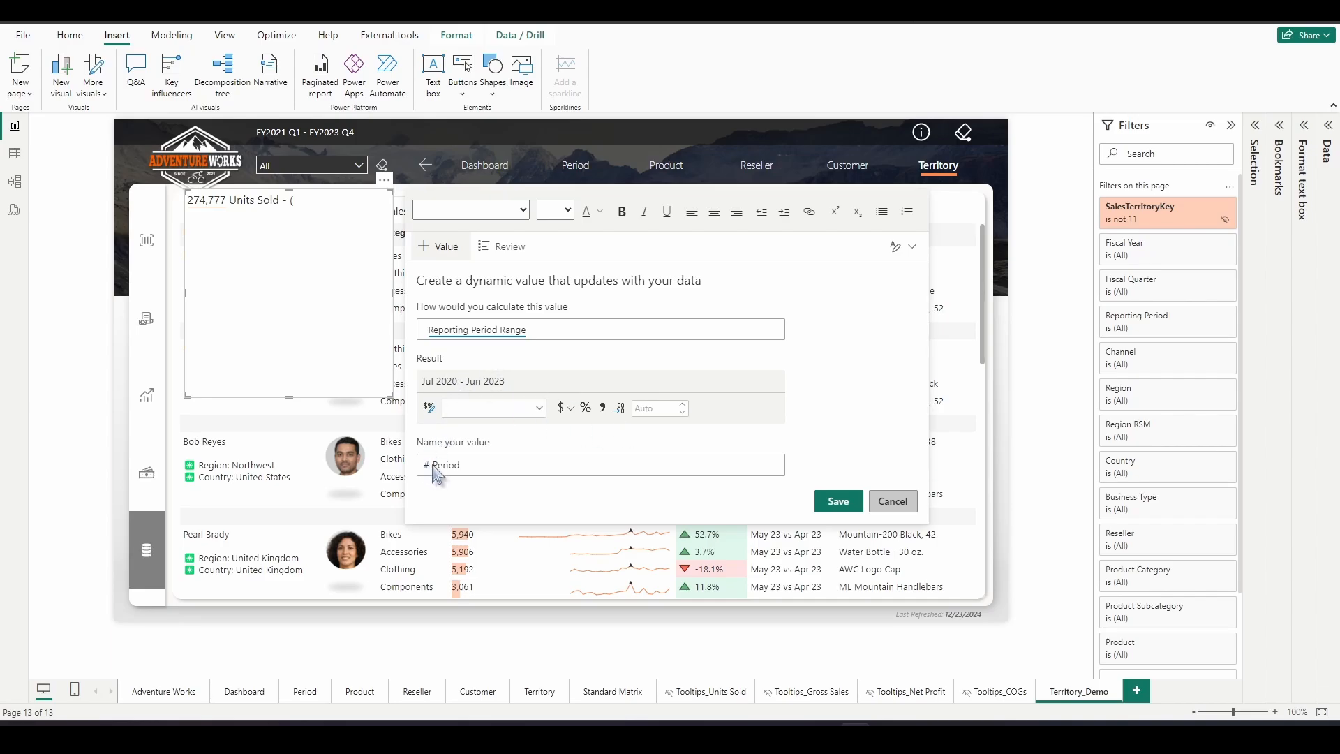
pyautogui.click(837, 501)
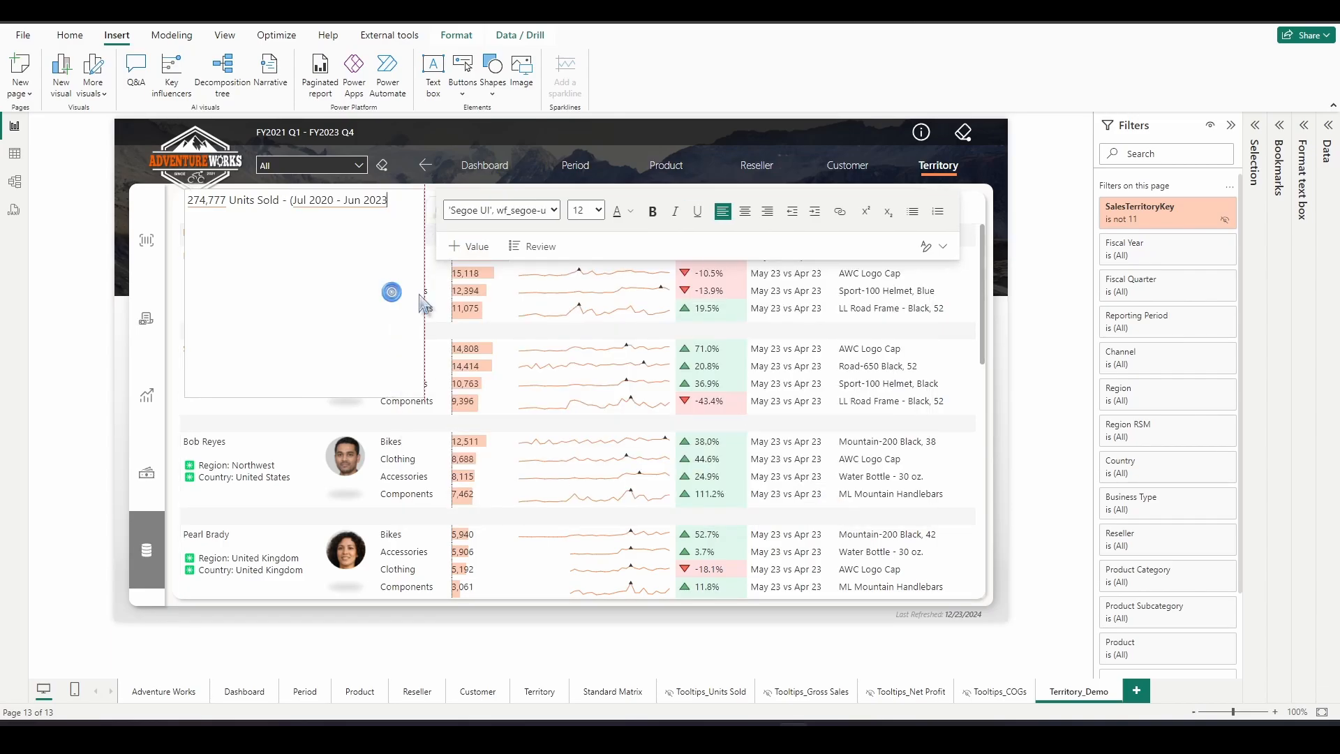
# Shrink the text box's height to fit its single line and make the units sold value bold
pyautogui.moveTo(309, 362); pyautogui.dragTo(308, 218)
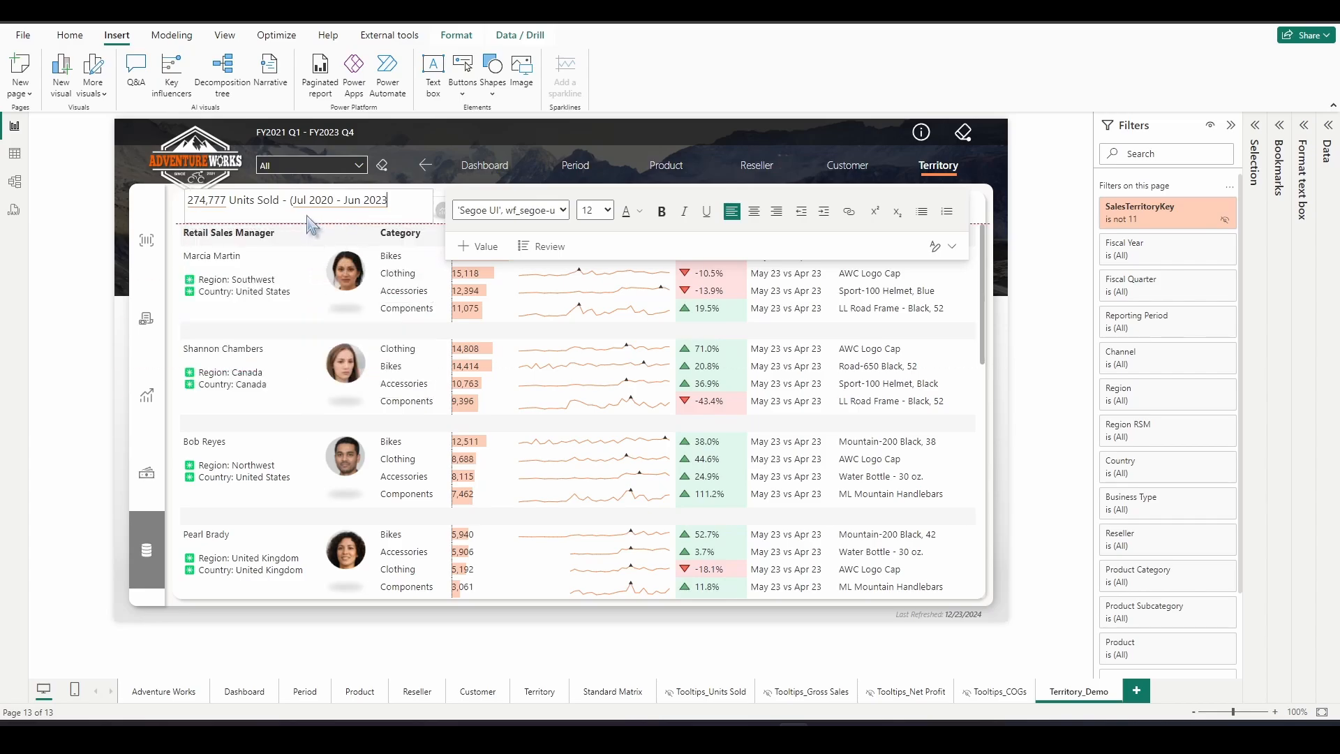
pyautogui.doubleClick(208, 200)
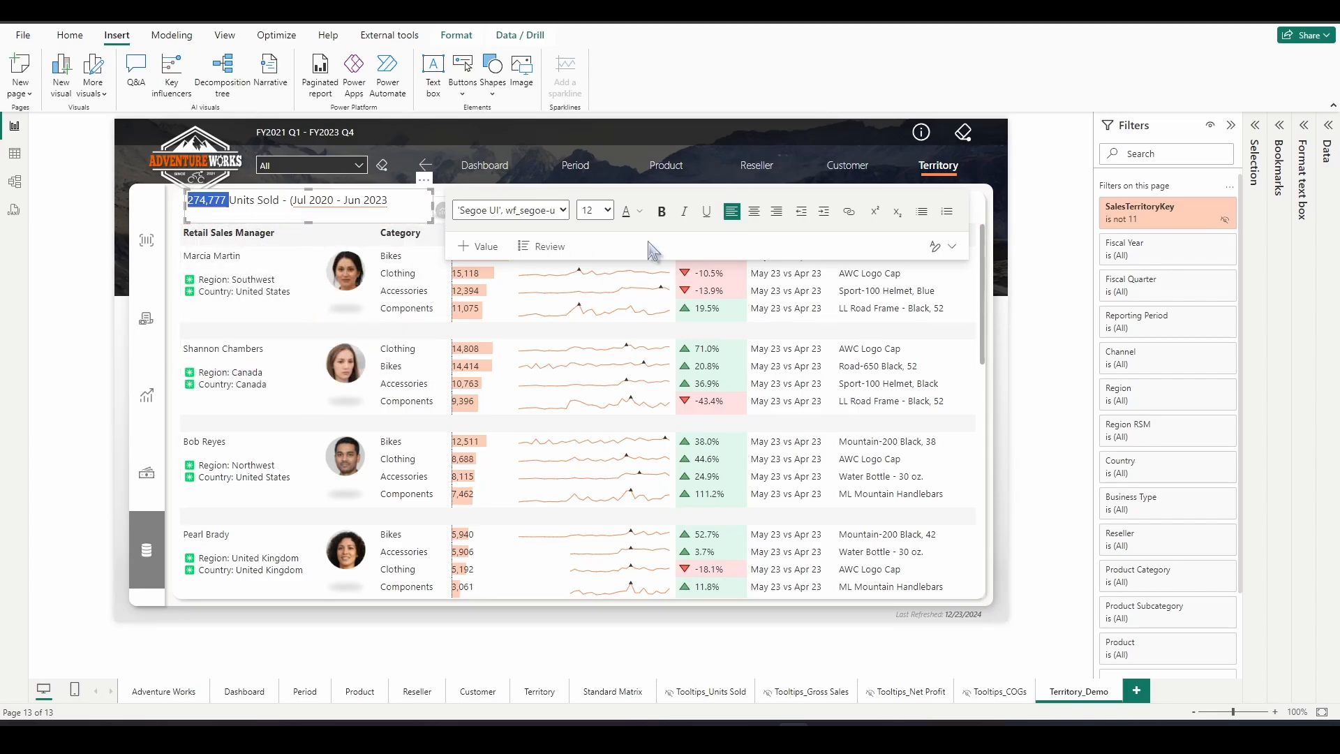
pyautogui.click(661, 211)
# Turn off the text box's background in its effects settings
pyautogui.click(1304, 128)
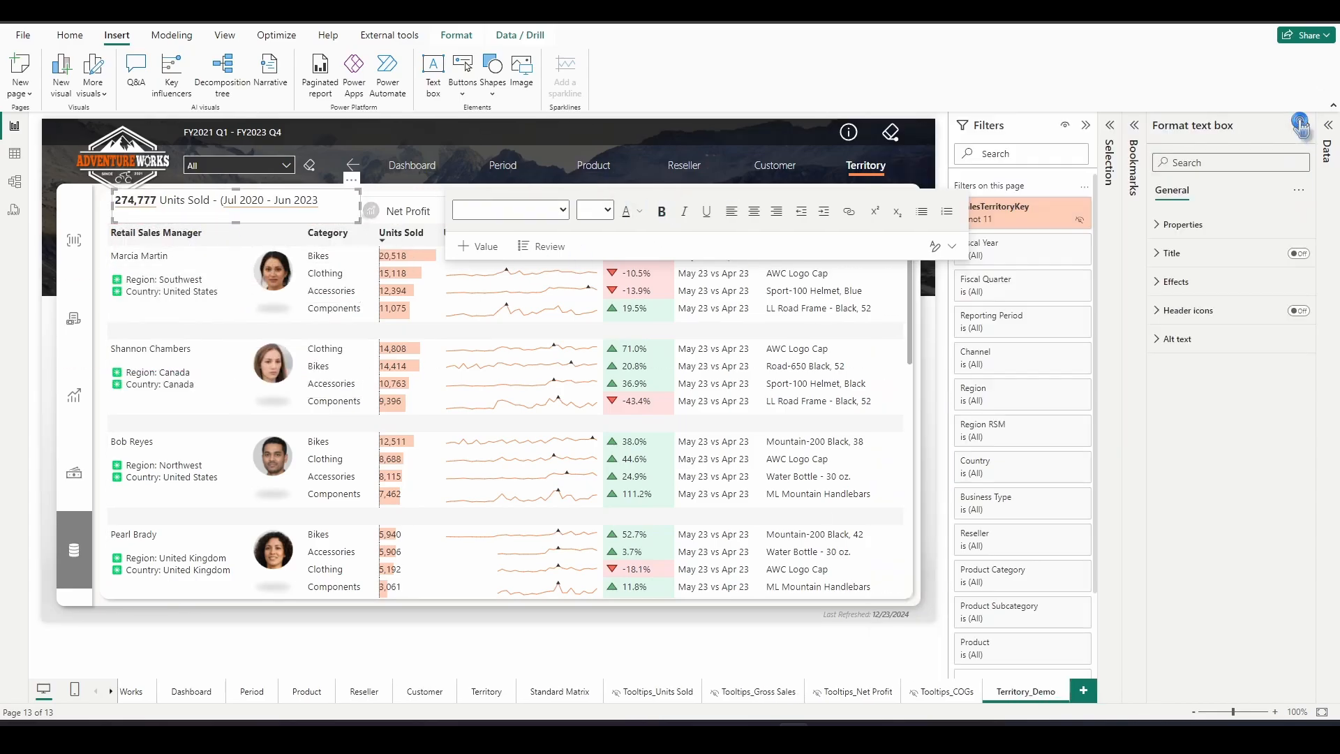
pyautogui.click(1184, 225)
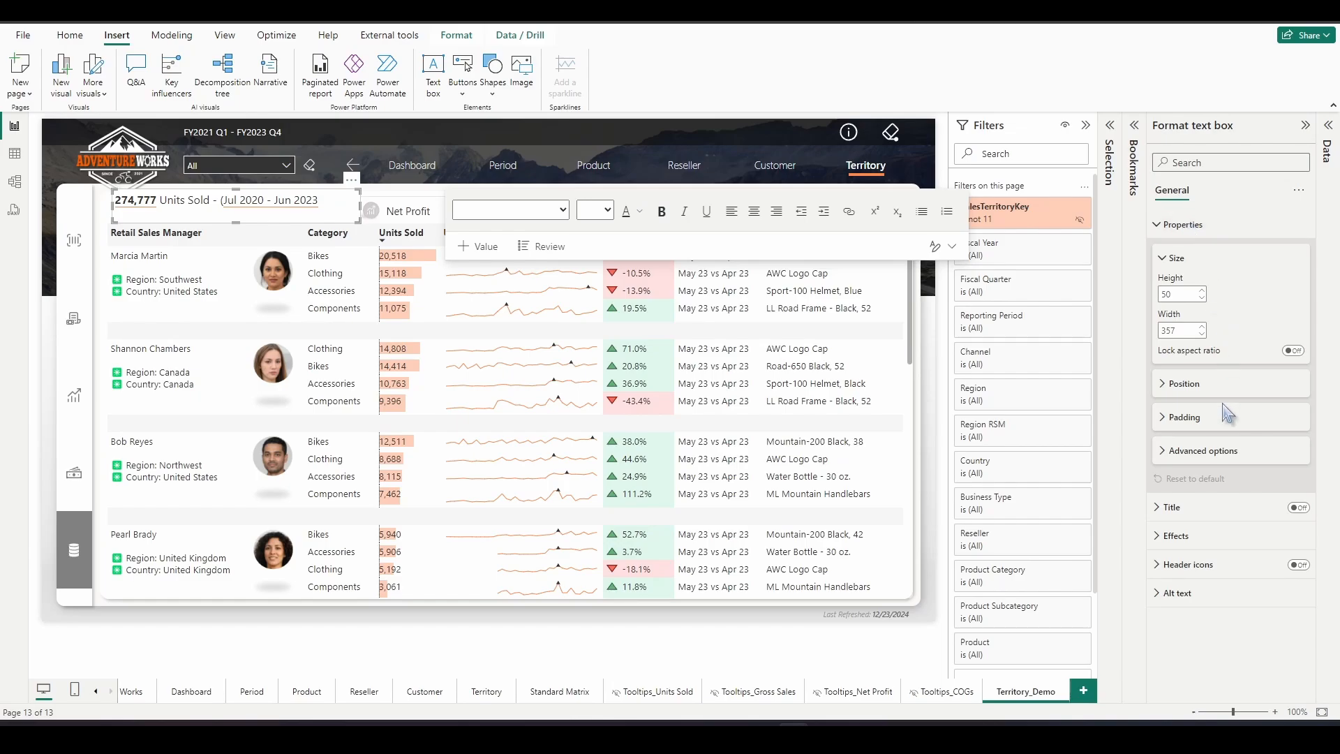
pyautogui.click(1227, 537)
pyautogui.click(1293, 570)
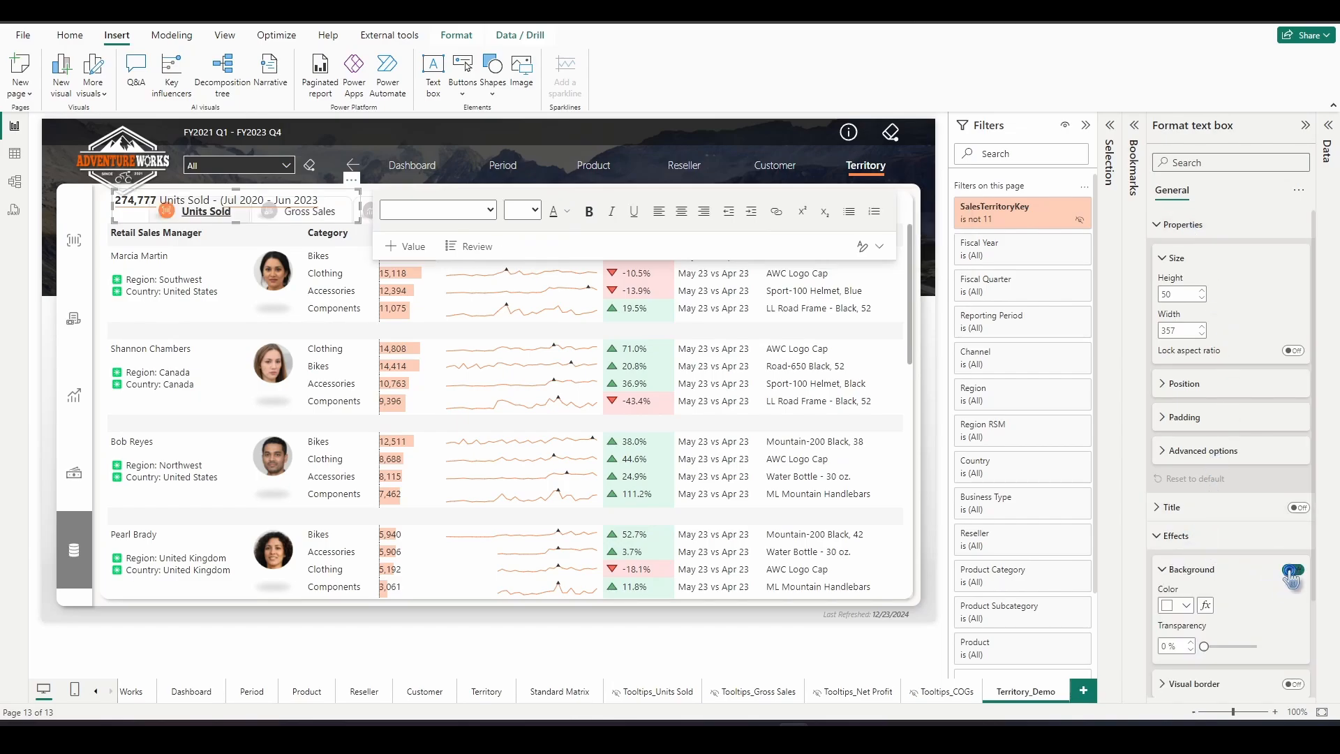
# Move the text box above the matrix's last columns and finish its text right-aligned with a closing parenthesis
pyautogui.moveTo(262, 222); pyautogui.dragTo(756, 232)
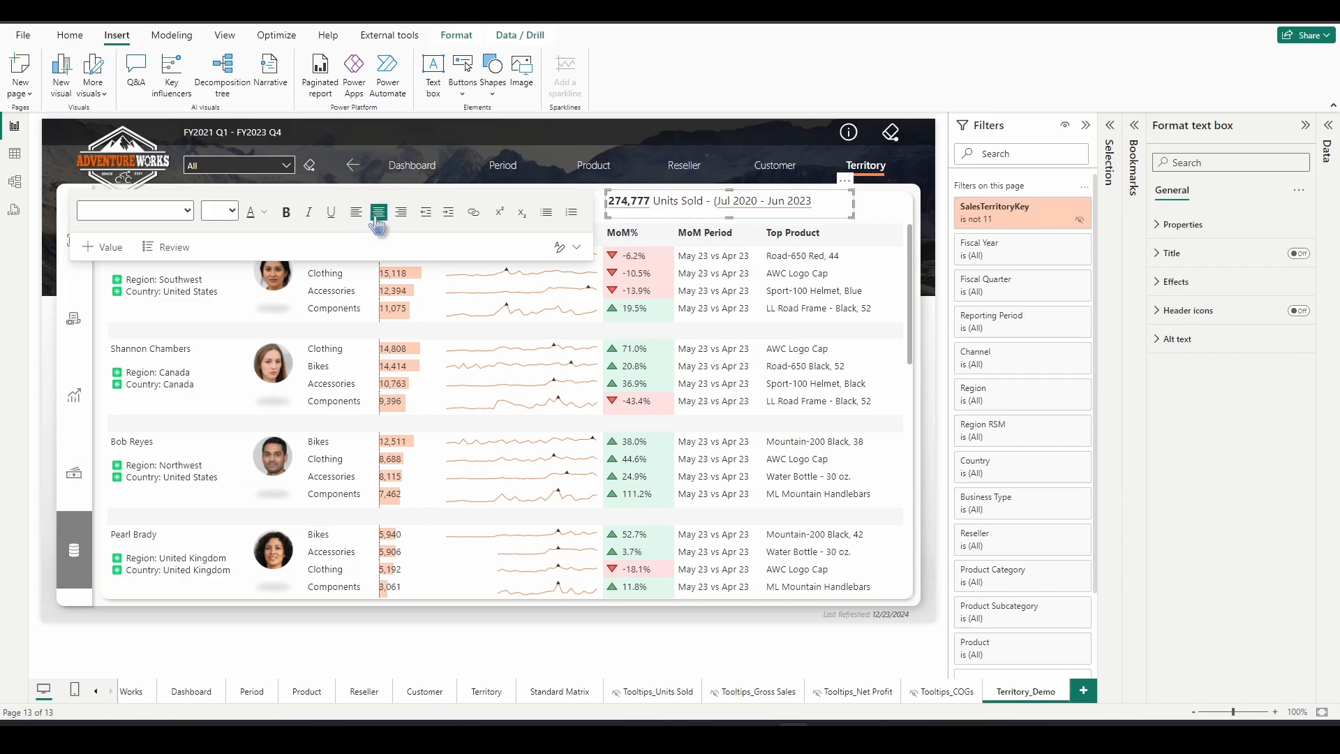
pyautogui.click(403, 216)
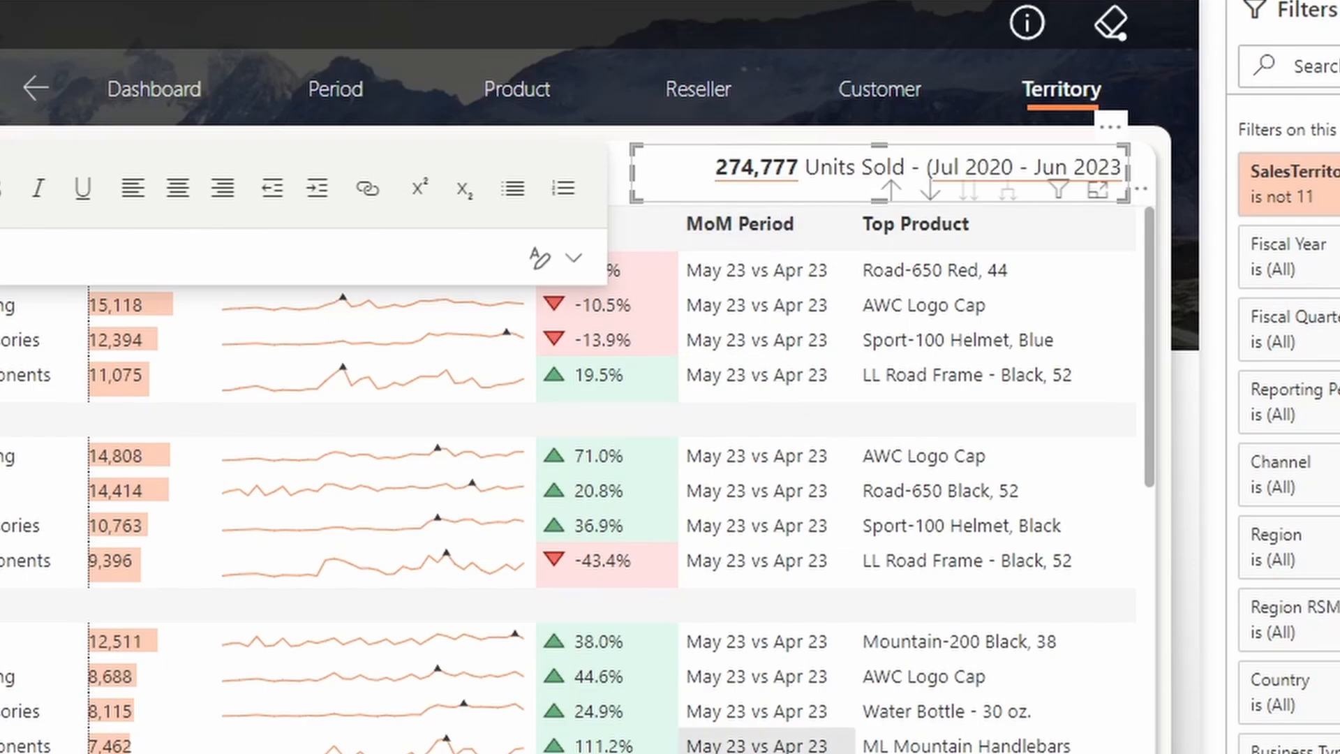
pyautogui.click(767, 753)
pyautogui.click(750, 174)
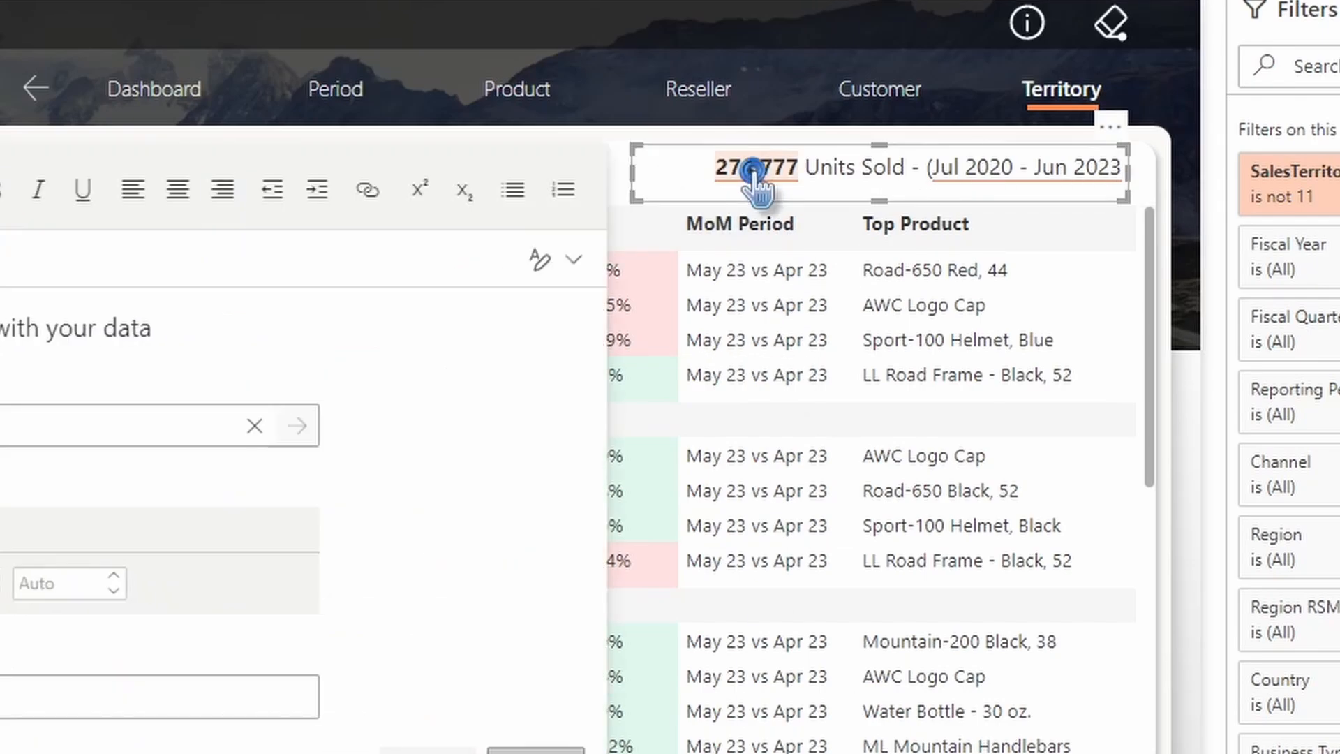
pyautogui.click(223, 192)
pyautogui.click(1213, 2)
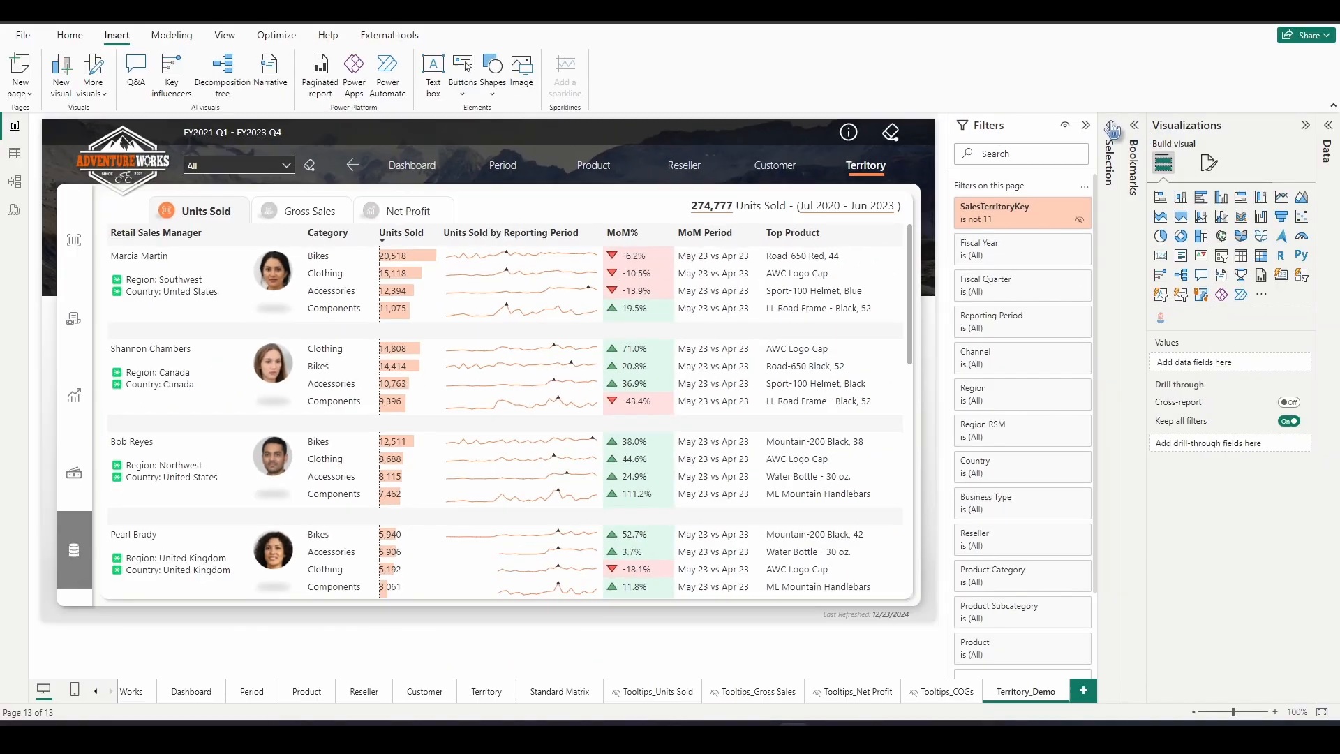
# Rename the text box to Text box_Units and place it inside Group_Units, between Group_Nav and Button_BG
pyautogui.click(1110, 131)
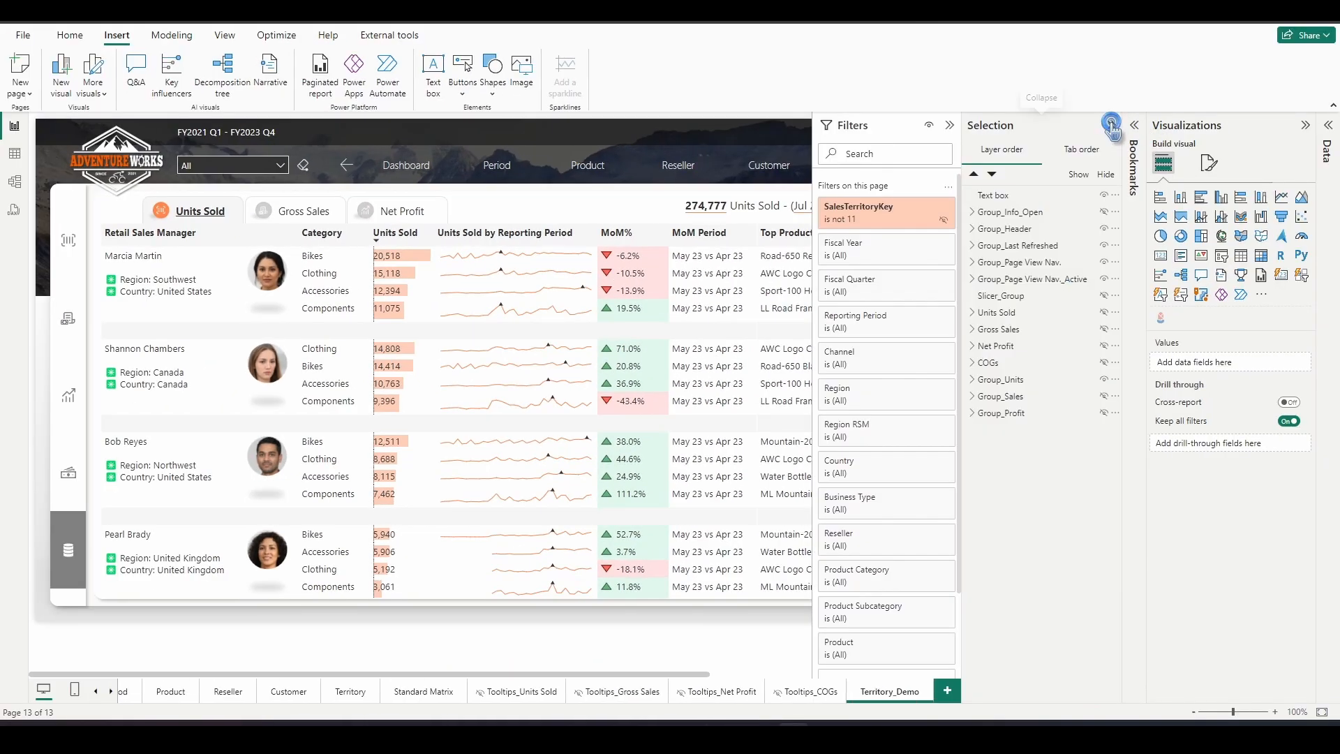
pyautogui.doubleClick(1032, 195)
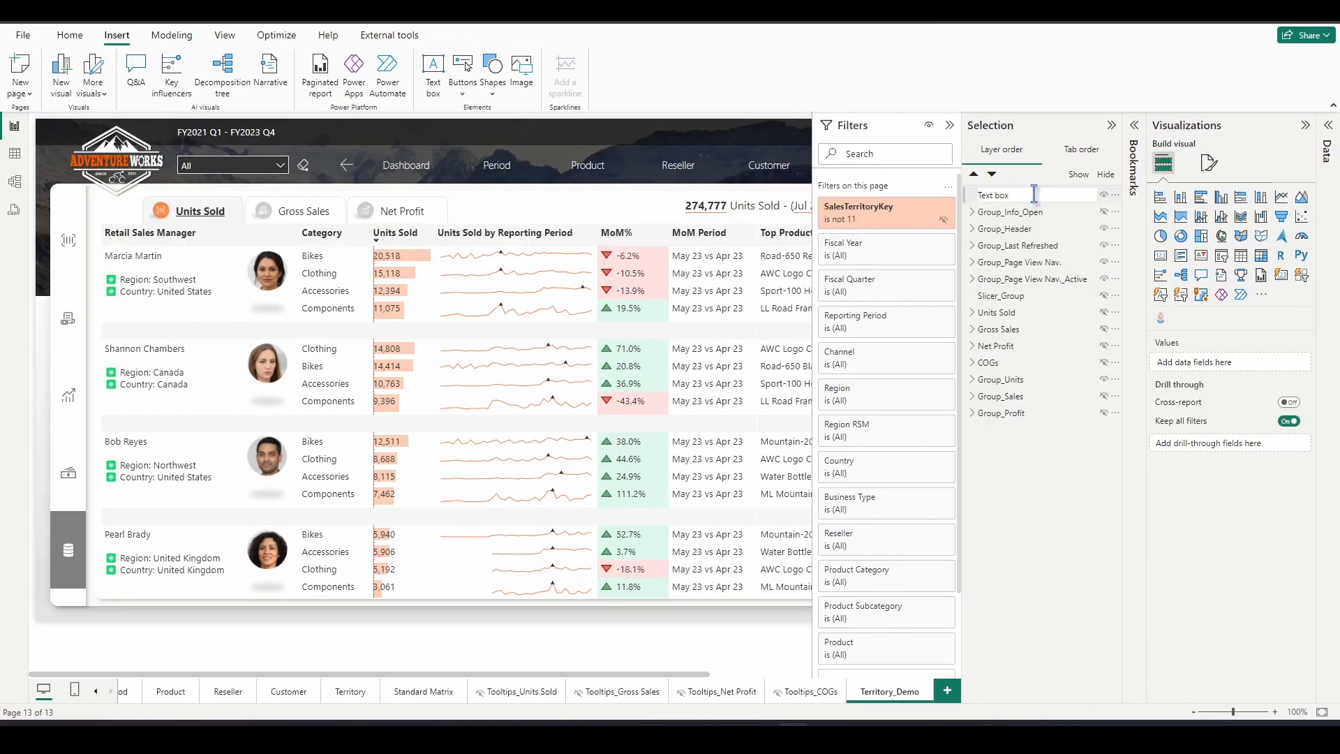
pyautogui.write('_Units')
pyautogui.press('Return')
pyautogui.click(972, 379)
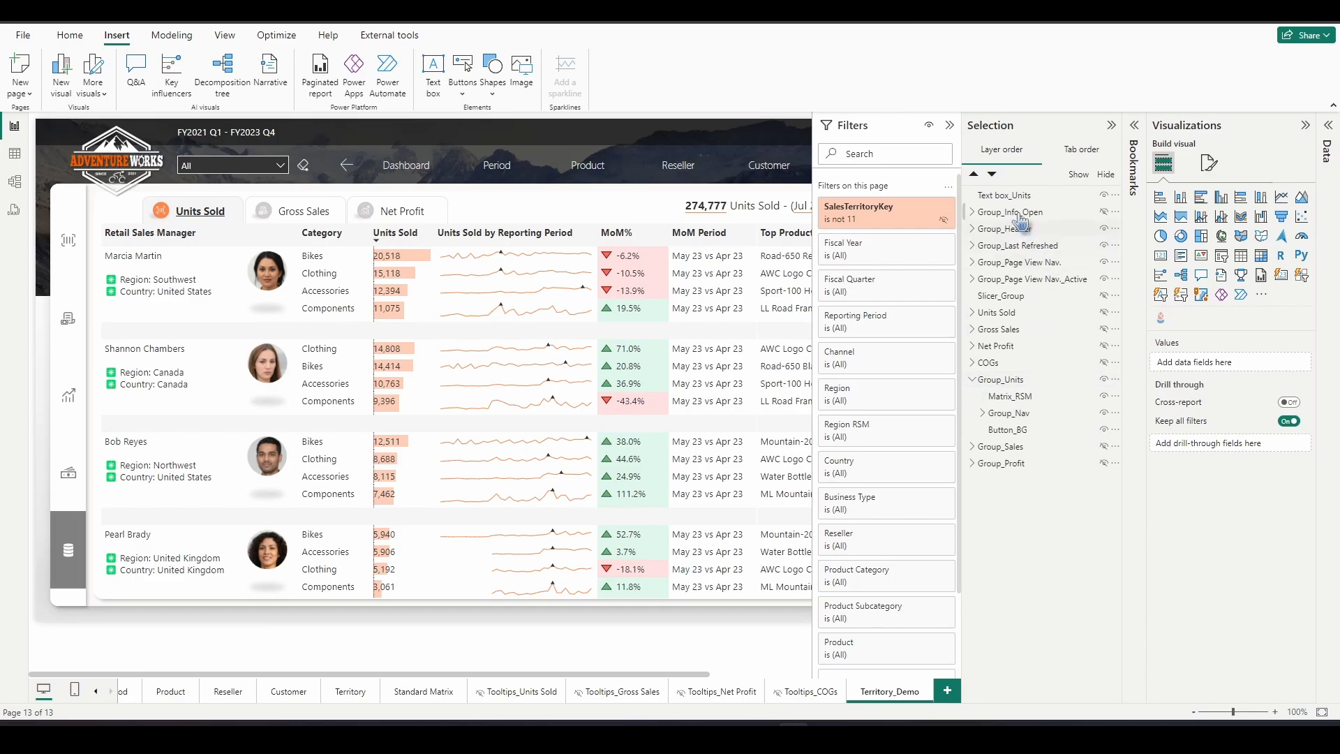
pyautogui.moveTo(1005, 196); pyautogui.dragTo(1050, 417)
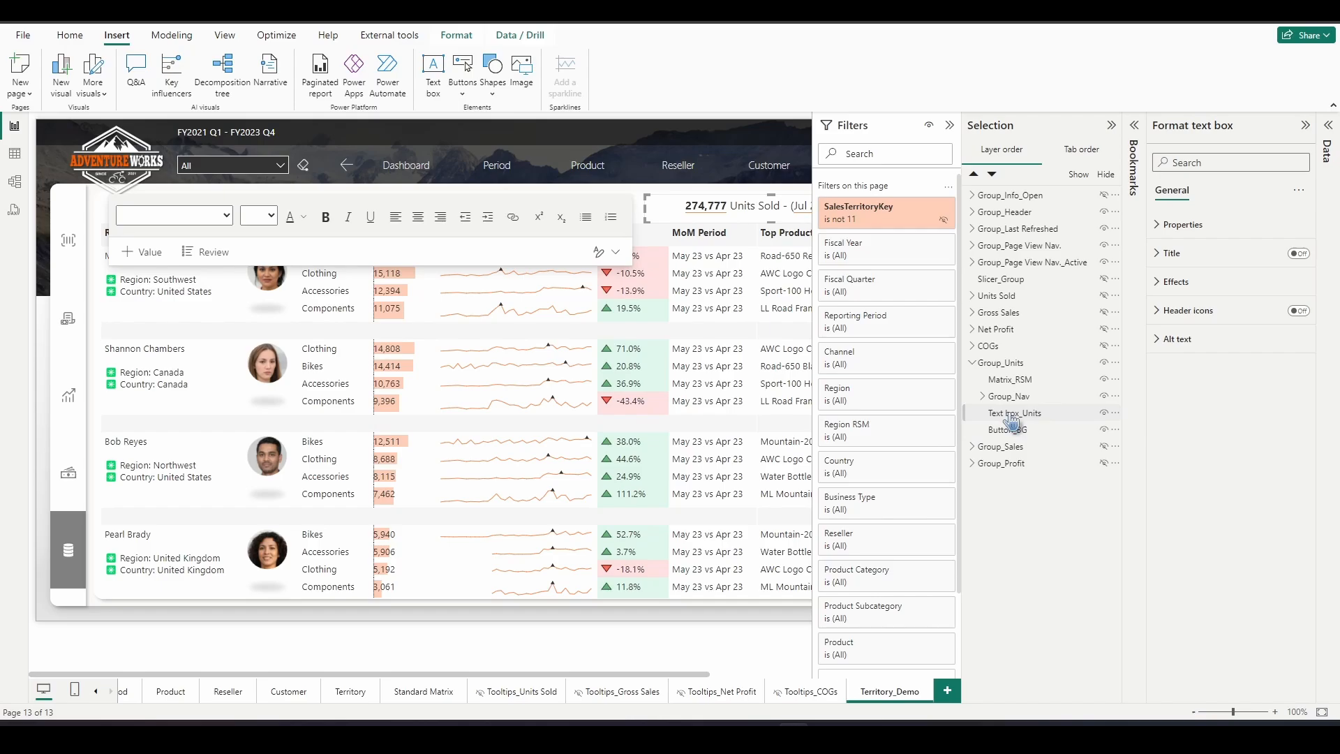
pyautogui.click(1013, 416)
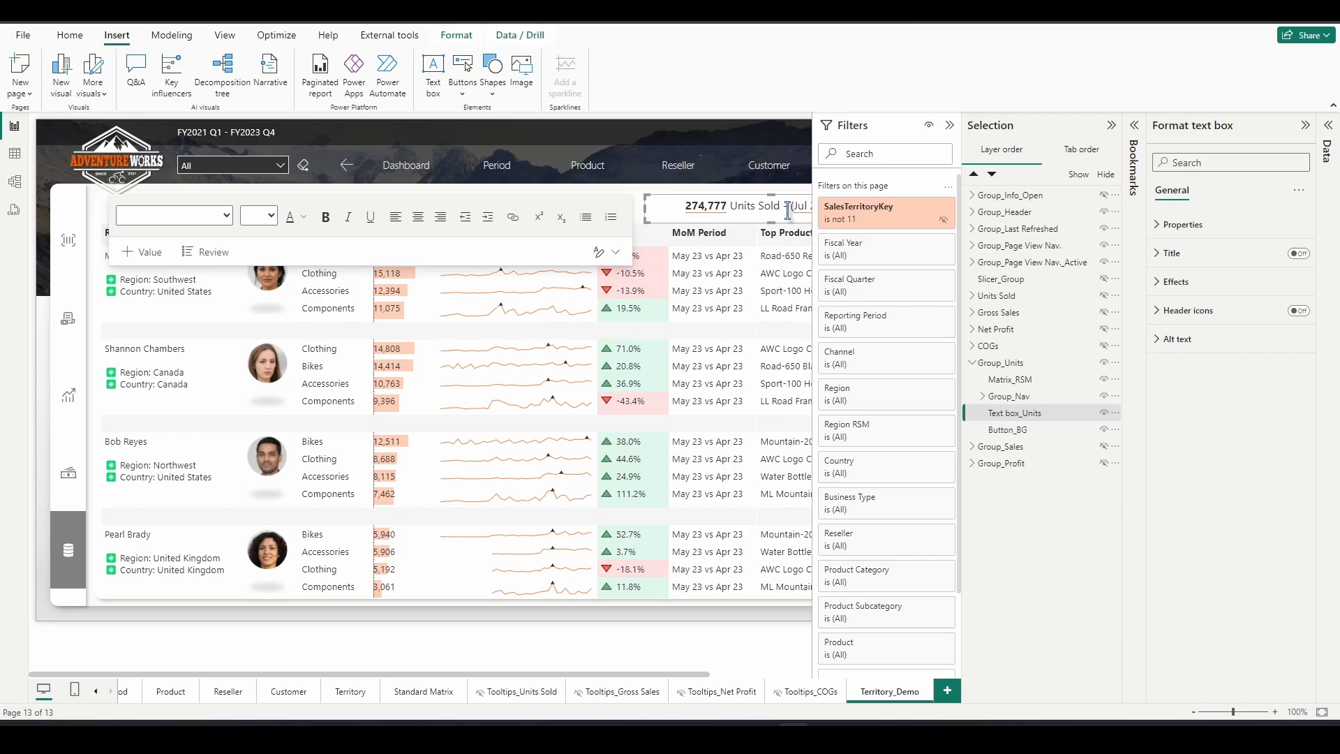
# Collapse the side panes and check the new text box while switching to Gross Sales and back to Units Sold
pyautogui.click(1306, 126)
pyautogui.click(1255, 126)
pyautogui.click(1048, 155)
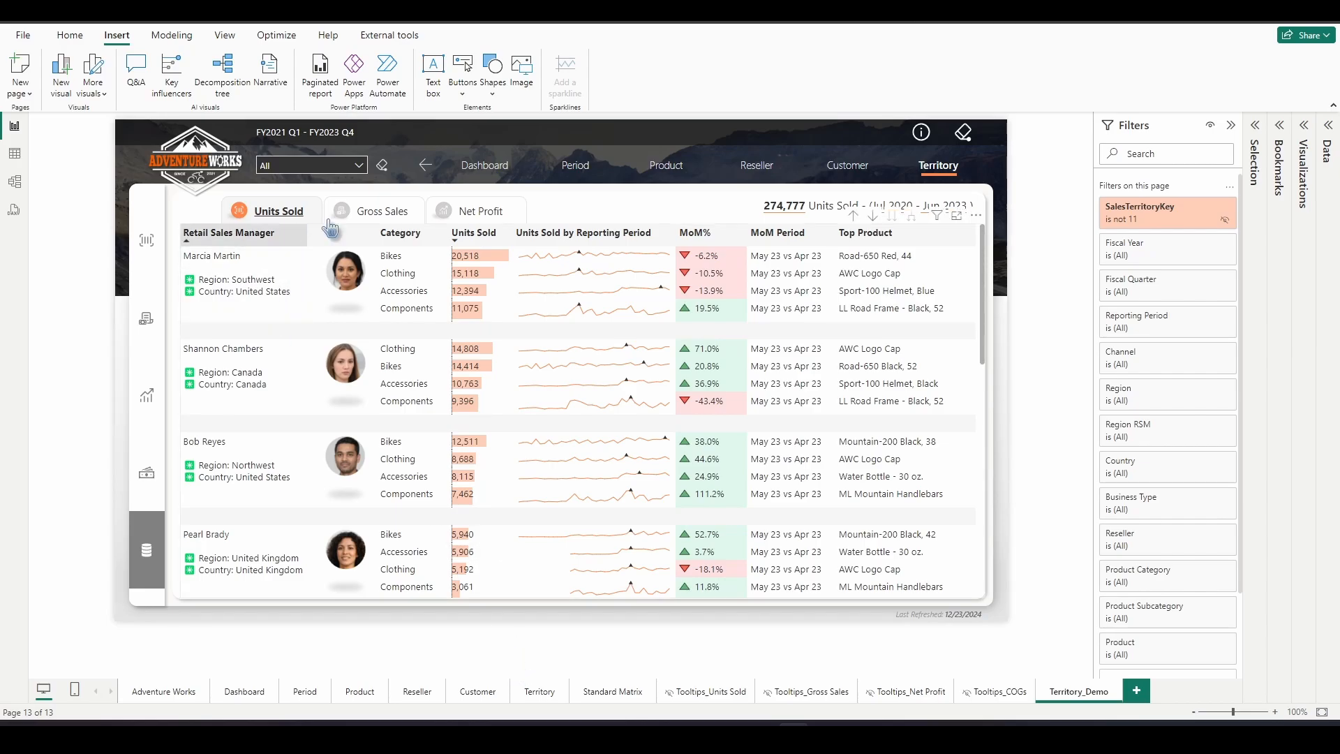
pyautogui.keyDown('ctrl'); pyautogui.click(373, 212); pyautogui.keyUp('ctrl')
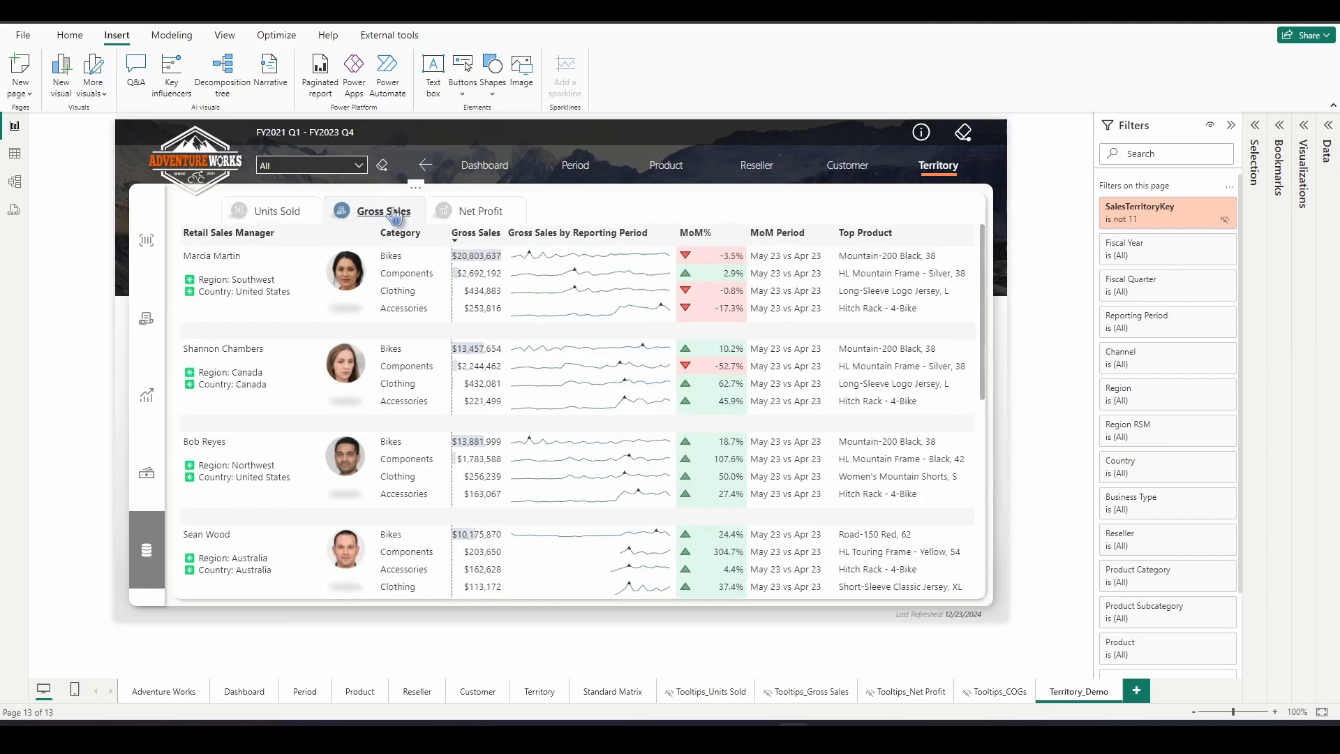
pyautogui.keyDown('ctrl'); pyautogui.click(288, 216); pyautogui.keyUp('ctrl')
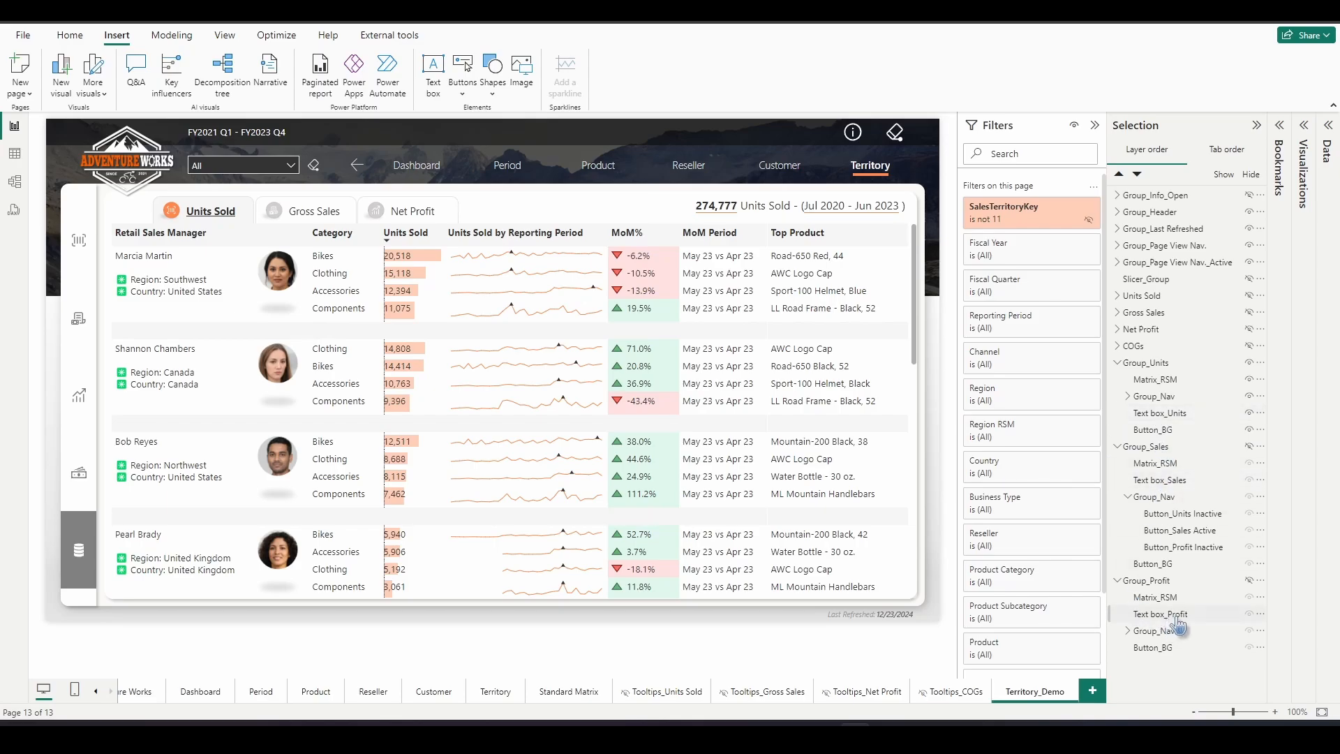
# Test the Gross Sales, Net Profit and Units Sold tab buttons with their text boxes, ending on Units Sold
pyautogui.keyDown('ctrl'); pyautogui.click(315, 211); pyautogui.keyUp('ctrl')
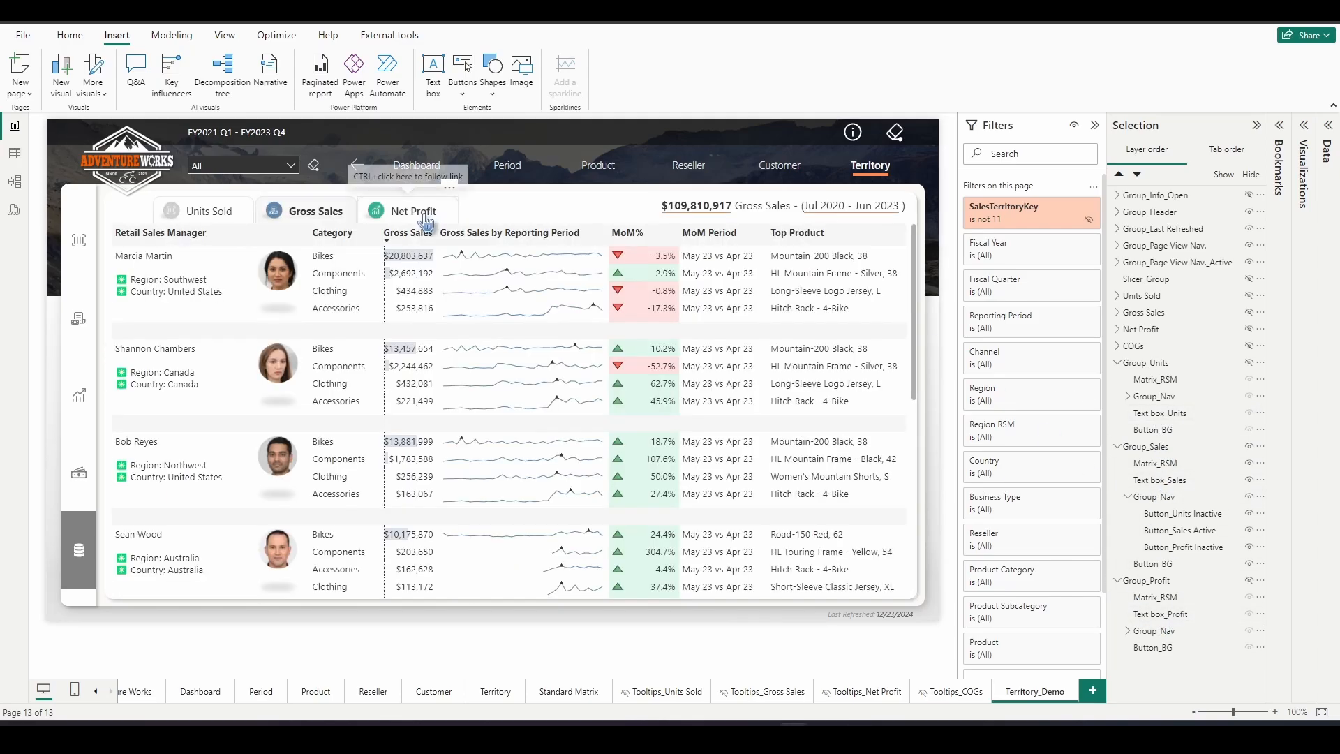
pyautogui.keyDown('ctrl'); pyautogui.click(426, 220); pyautogui.keyUp('ctrl')
pyautogui.keyDown('ctrl'); pyautogui.click(309, 213); pyautogui.keyUp('ctrl')
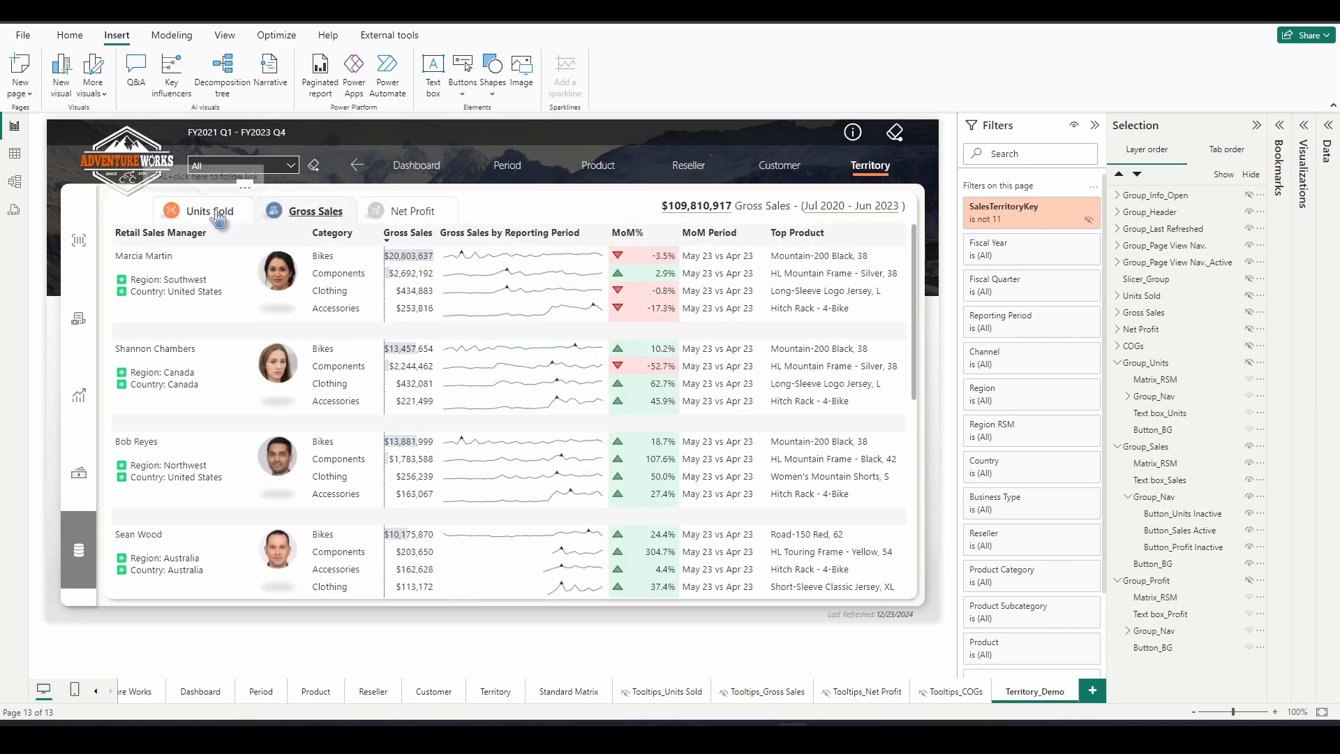
pyautogui.keyDown('ctrl'); pyautogui.click(219, 220); pyautogui.keyUp('ctrl')
pyautogui.keyDown('ctrl'); pyautogui.click(307, 213); pyautogui.keyUp('ctrl')
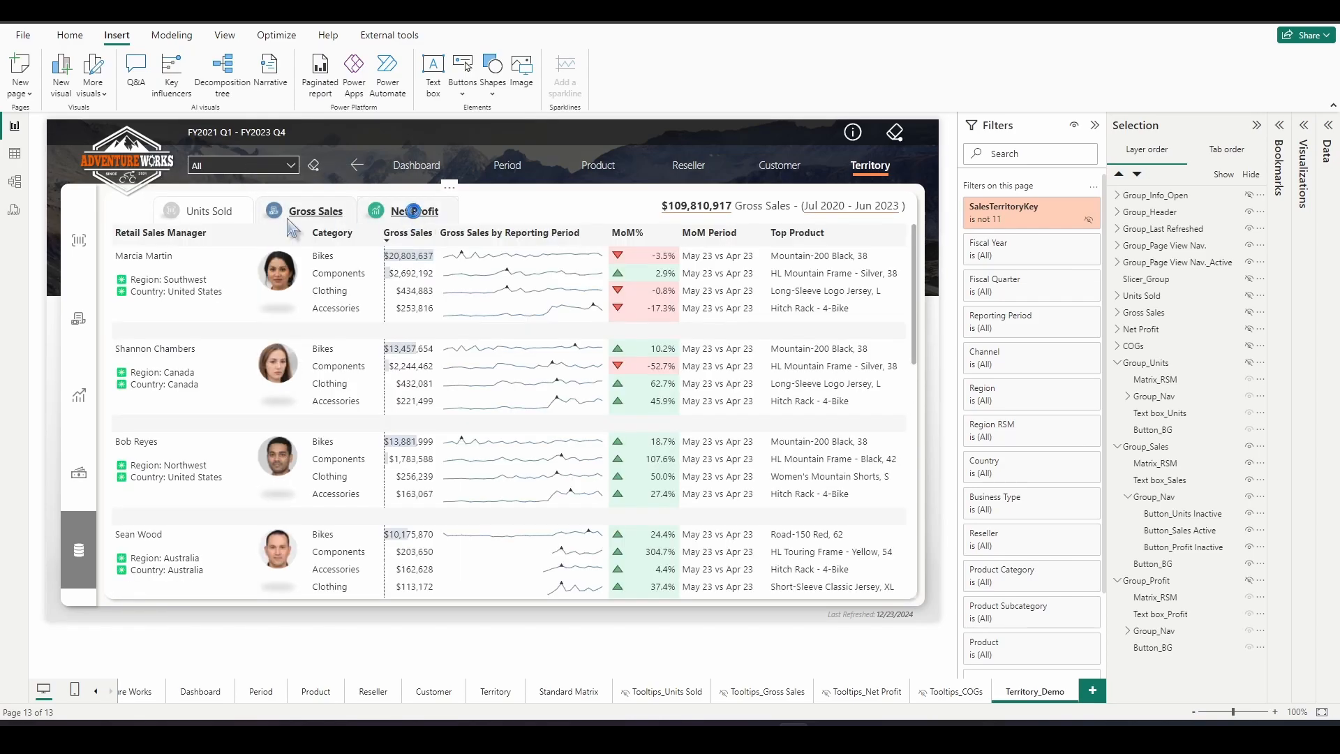
pyautogui.keyDown('ctrl'); pyautogui.click(413, 211); pyautogui.keyUp('ctrl')
pyautogui.keyDown('ctrl'); pyautogui.click(195, 211); pyautogui.keyUp('ctrl')
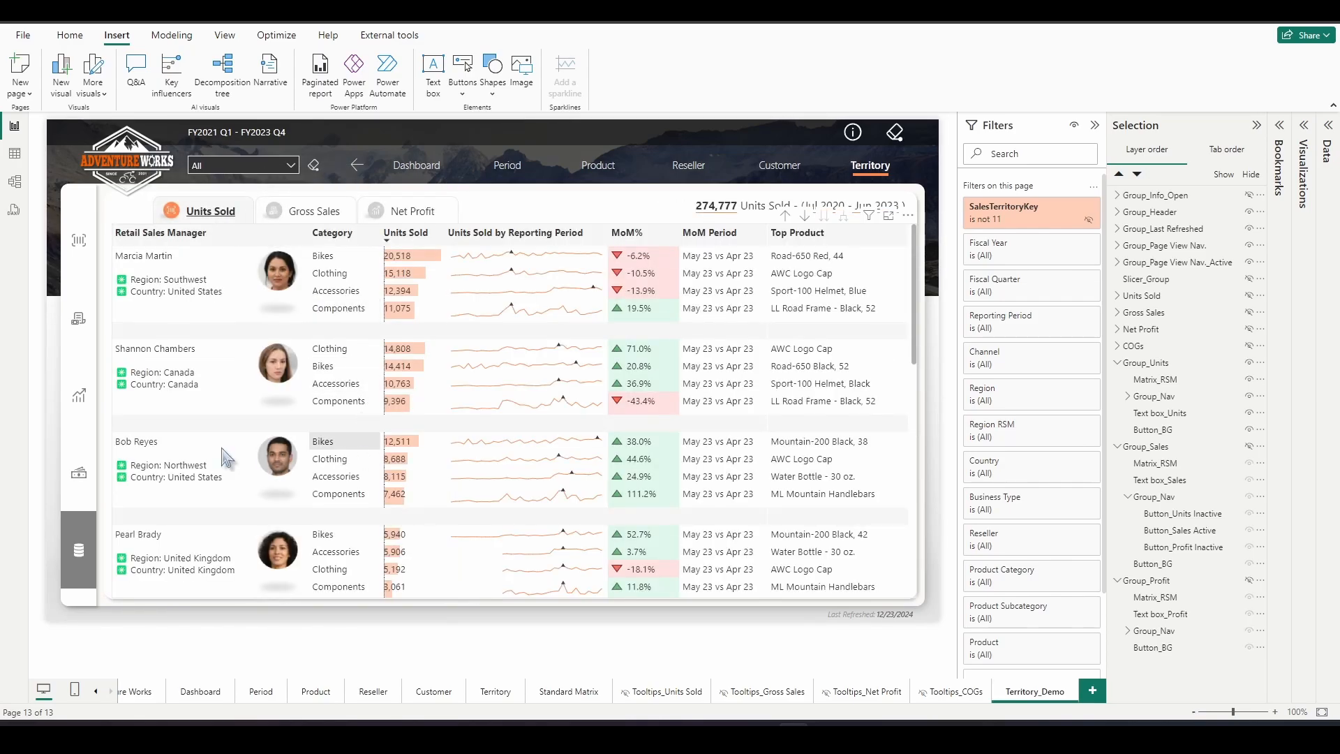
# Filter the page to a single retail sales manager to check the dynamic units sold value
pyautogui.click(163, 268)
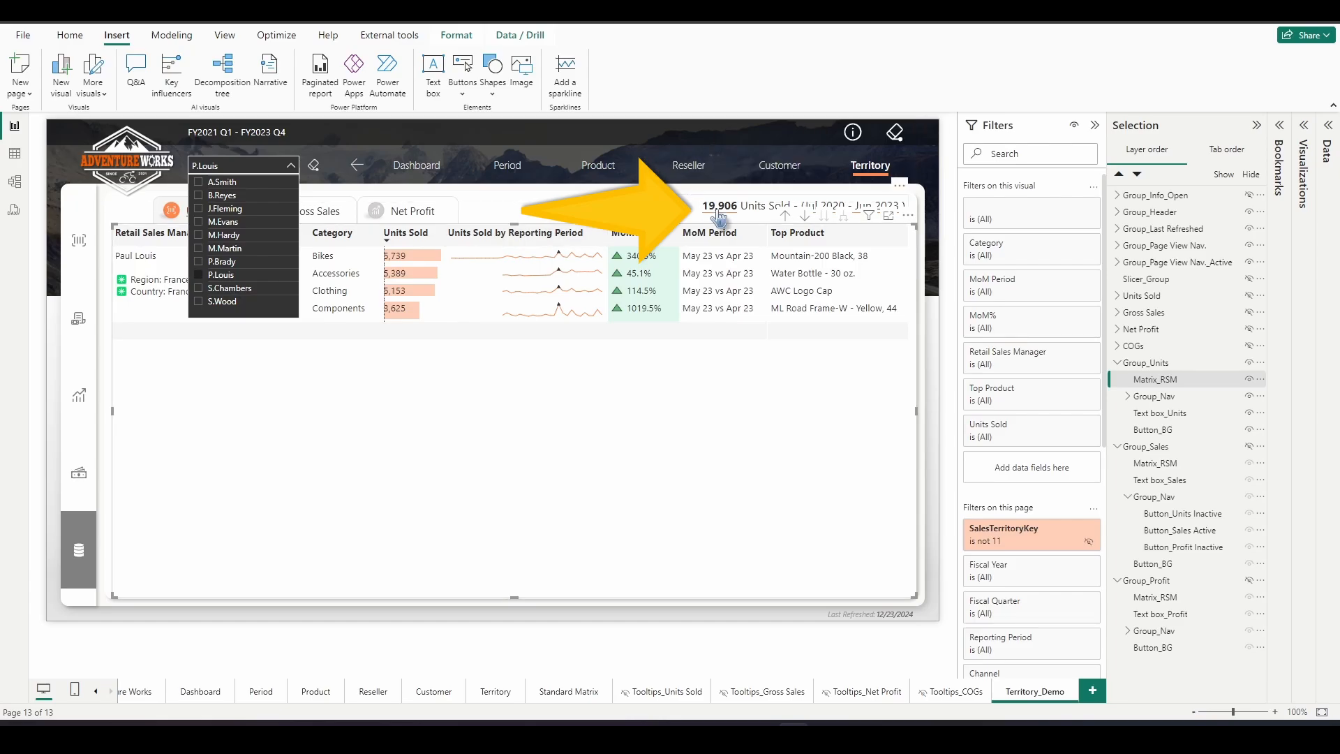
# Clear the retail sales manager selection from the page's slicer using the report's clear-filters button
pyautogui.click(314, 168)
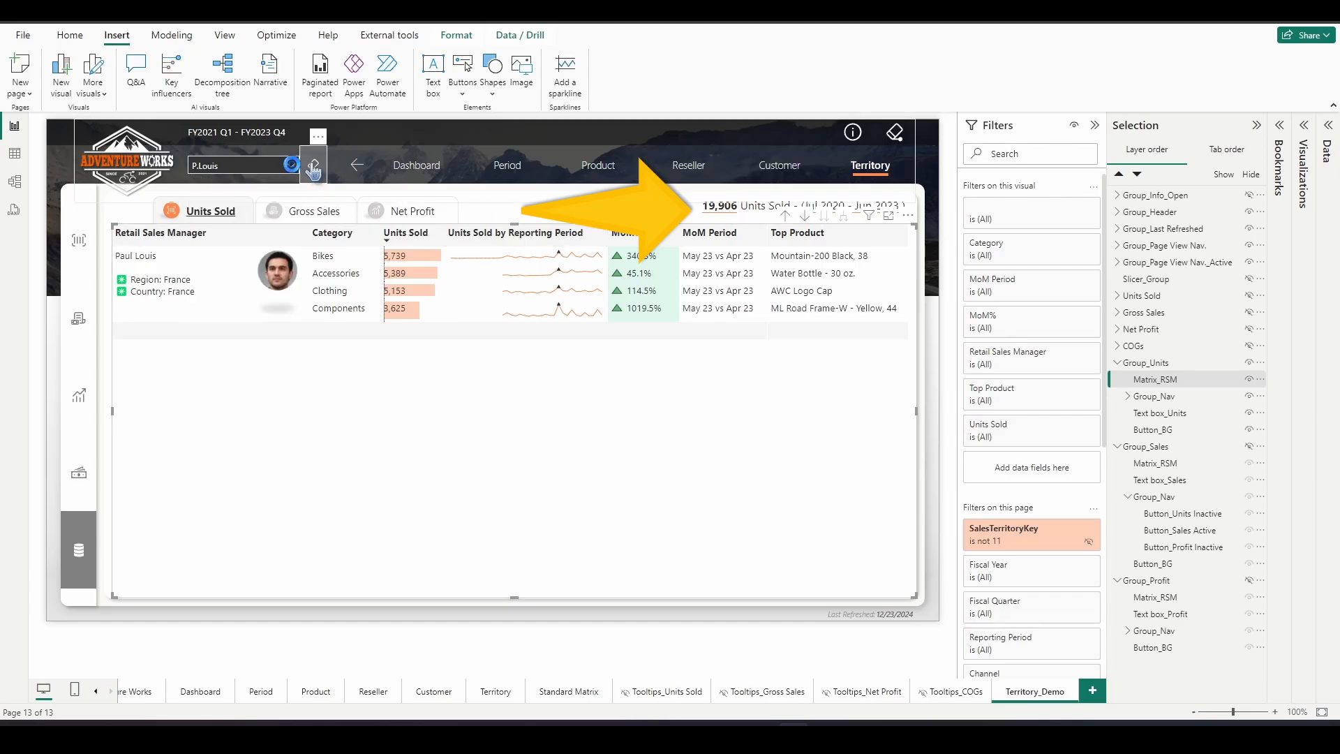
pyautogui.keyDown('ctrl'); pyautogui.click(315, 168); pyautogui.keyUp('ctrl')
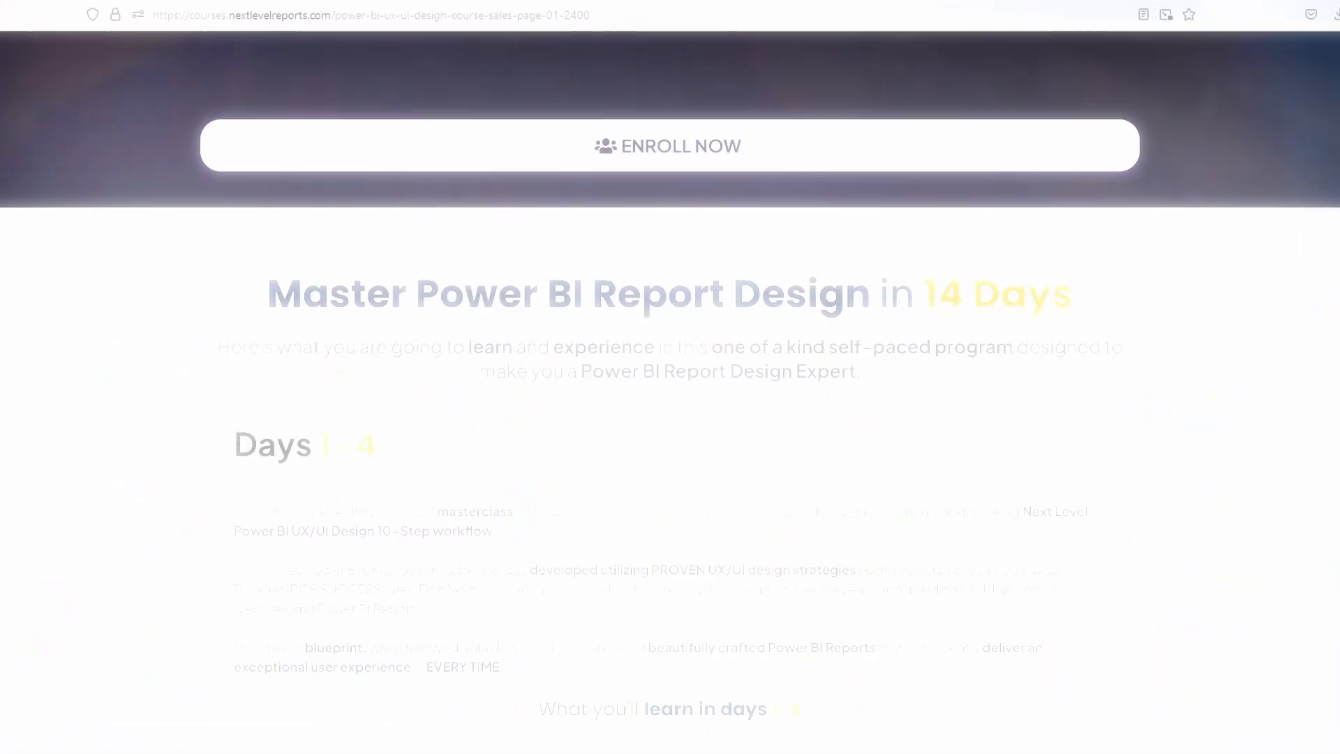
# In the web browser, look through the Power BI UX/UI design course page, from the Days 1-4 outline through days 13-14 to the testimonials
pyautogui.scroll(-10, 670, 377)
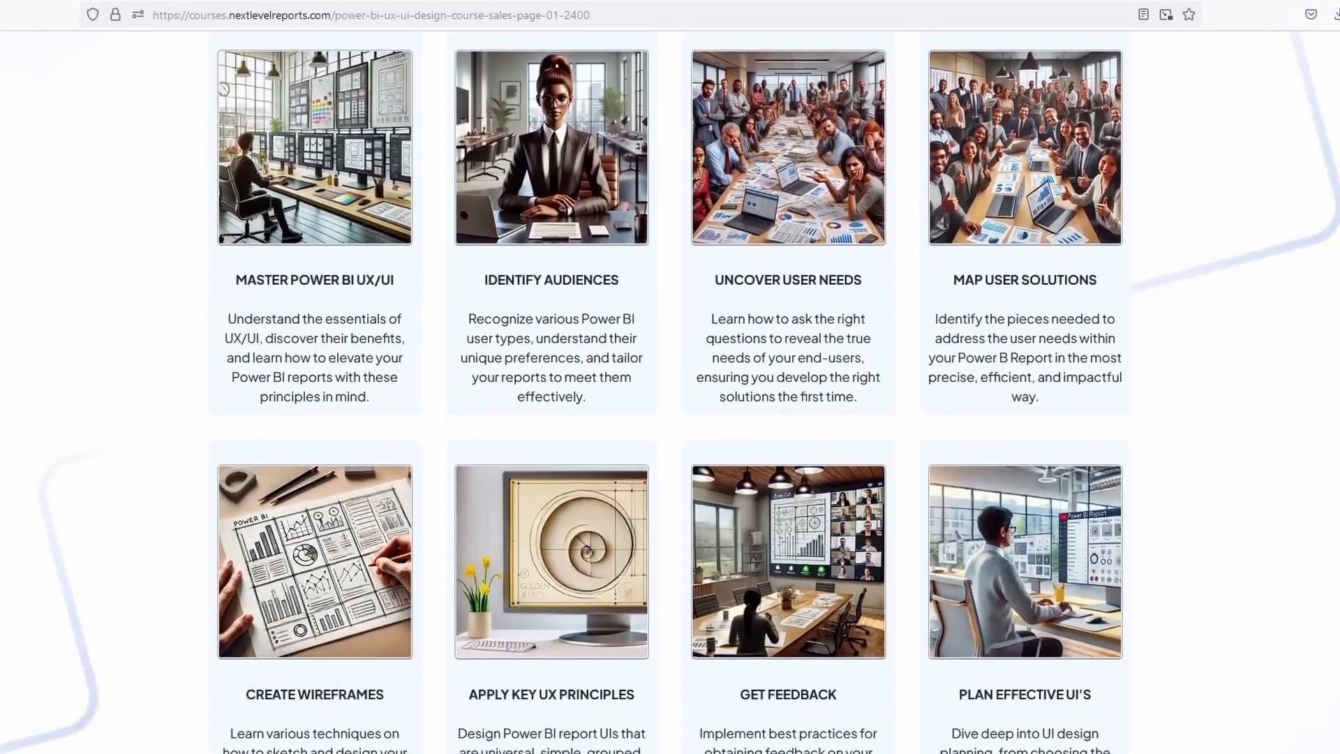
pyautogui.scroll(-20, 670, 377)
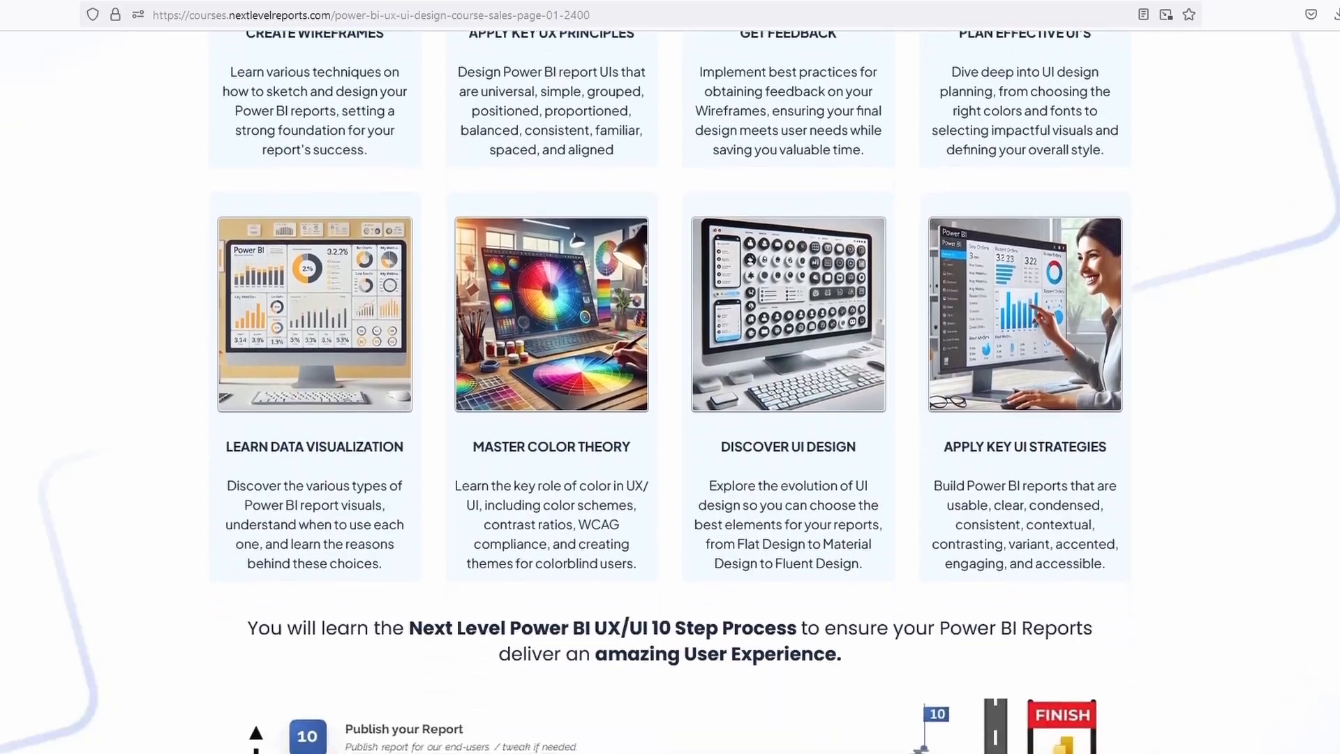
pyautogui.scroll(-20, 670, 377)
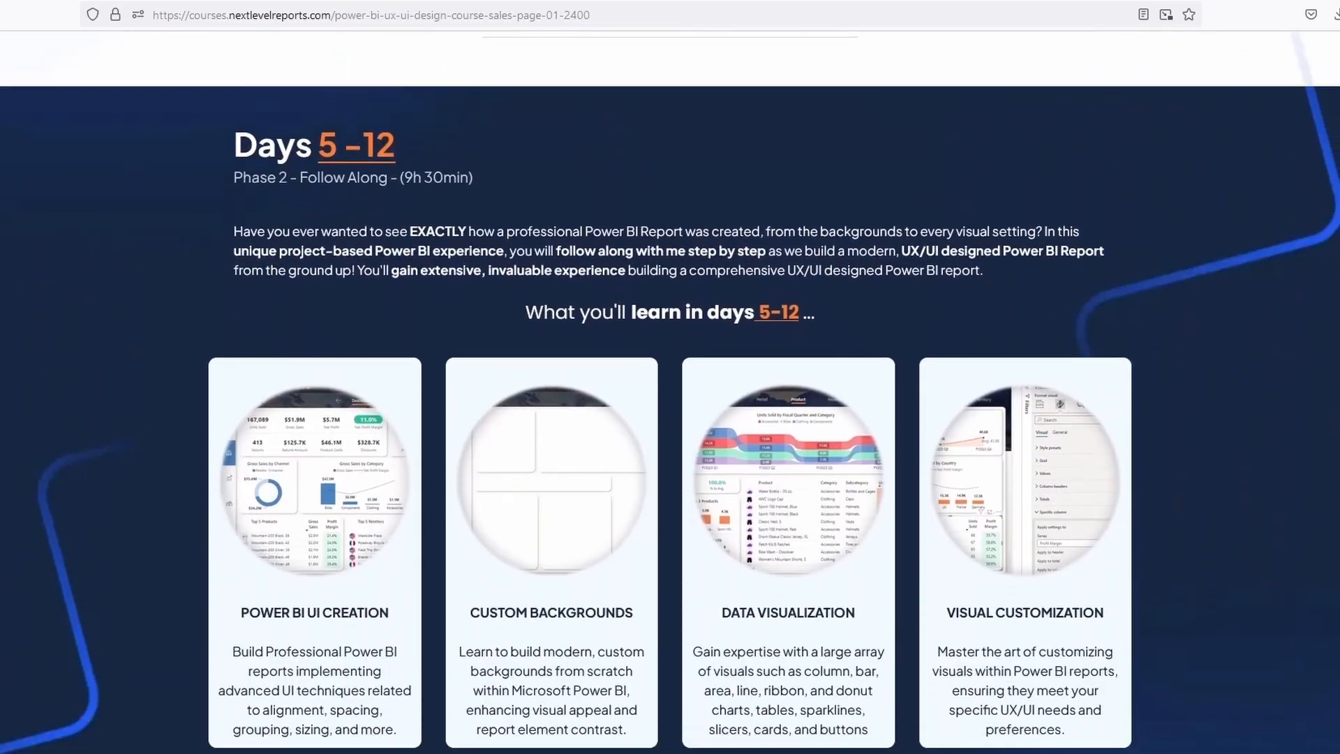
pyautogui.scroll(-20, 670, 377)
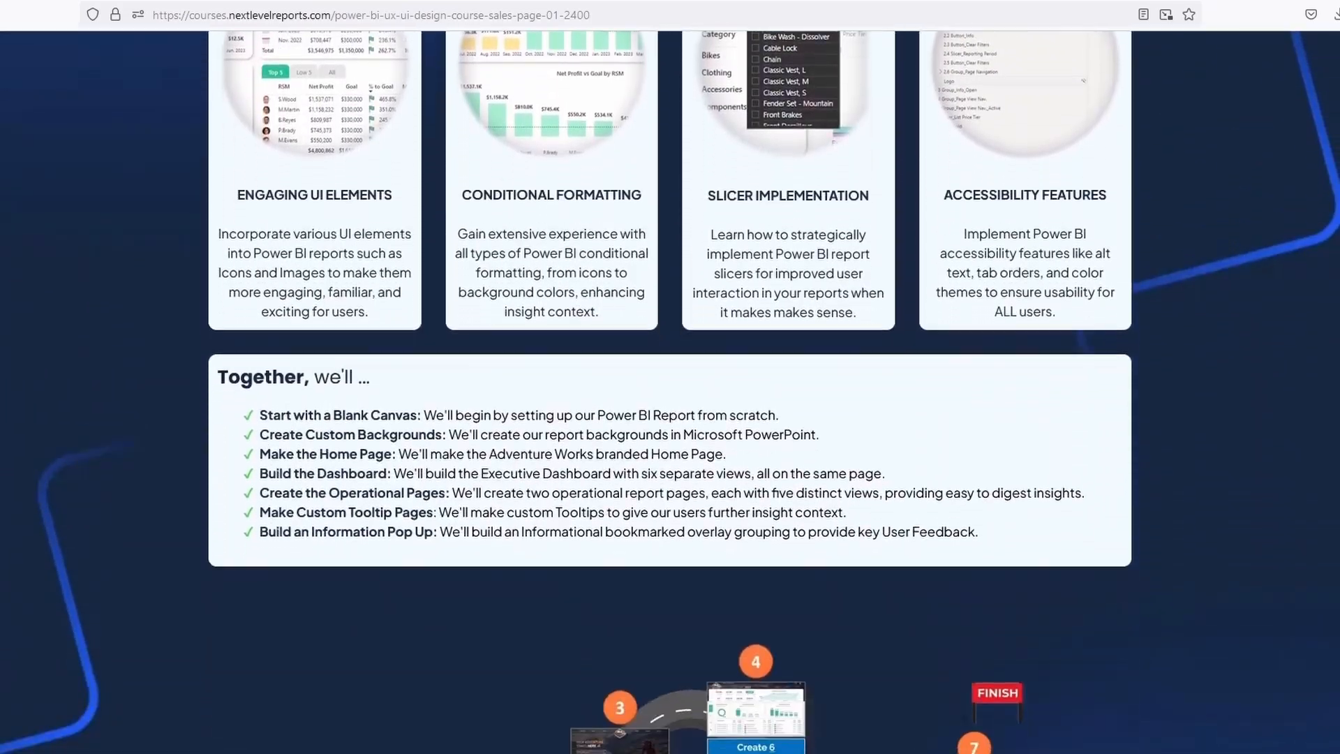
pyautogui.scroll(-20, 670, 377)
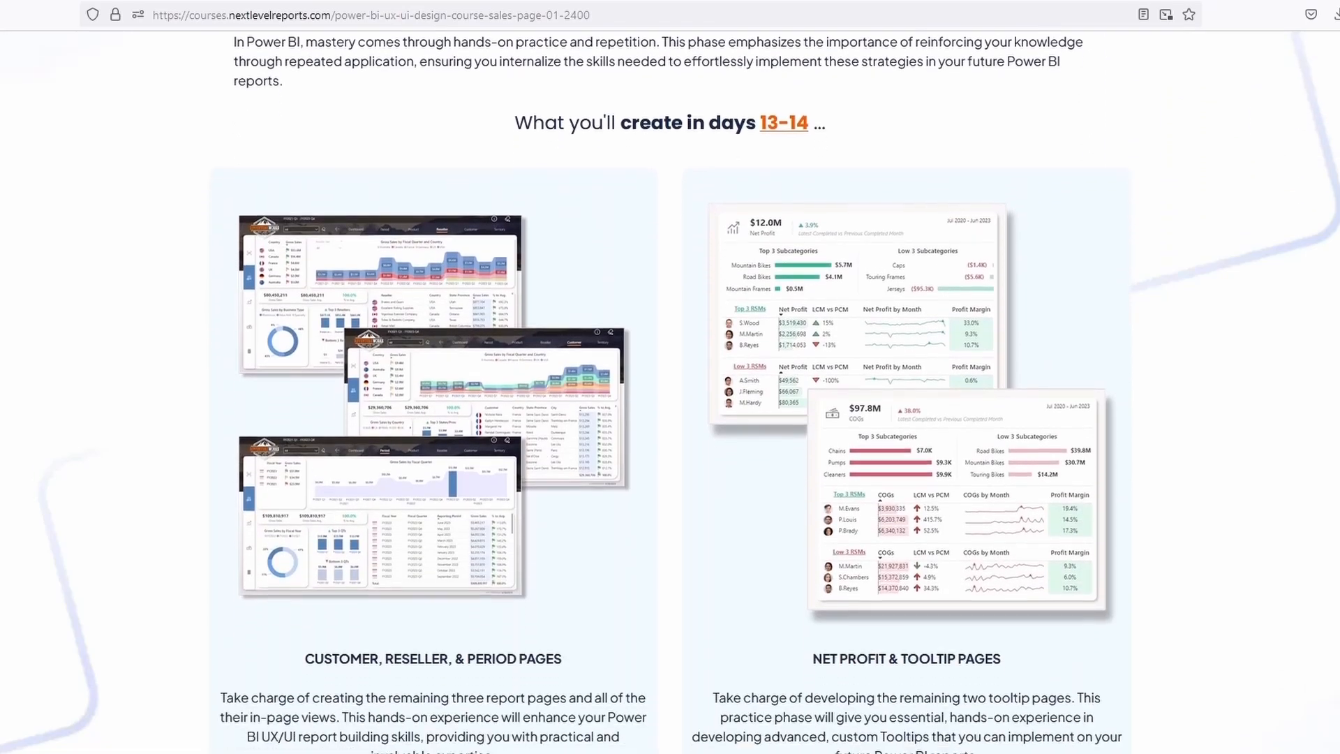
pyautogui.scroll(-4, 670, 377)
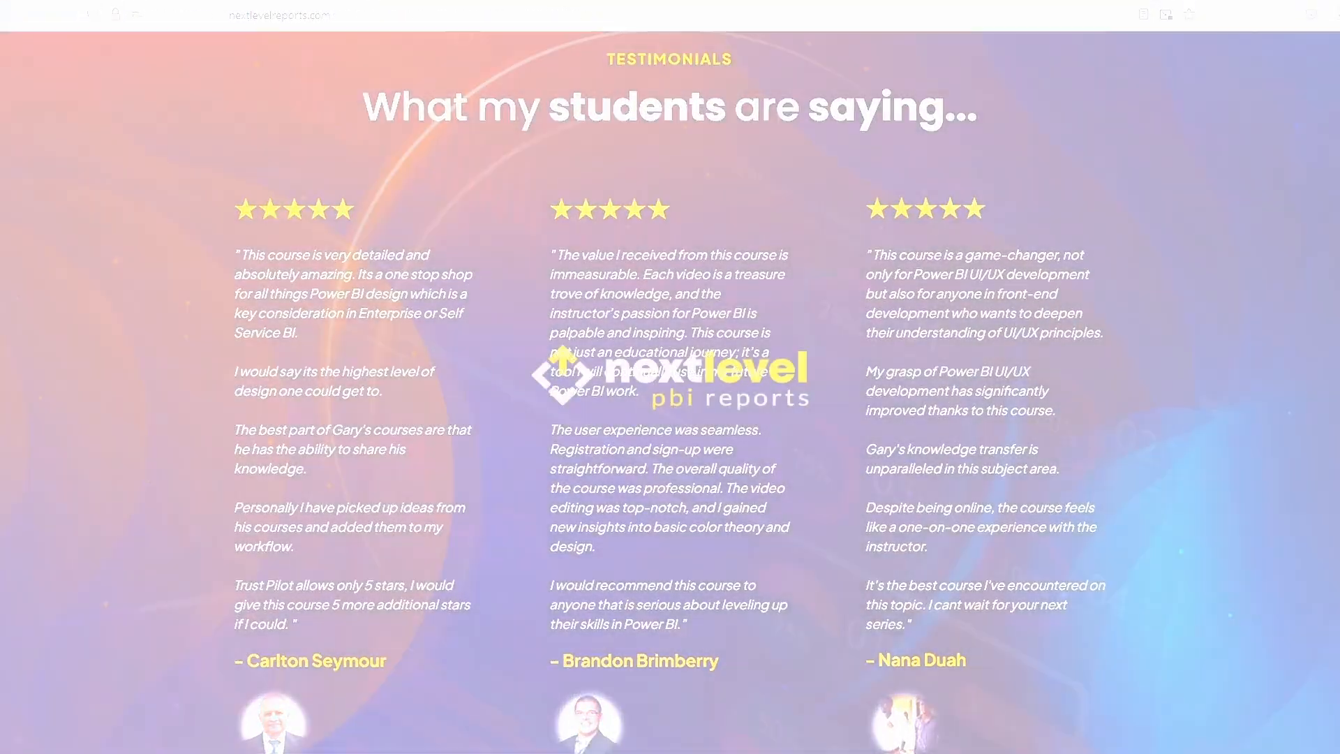